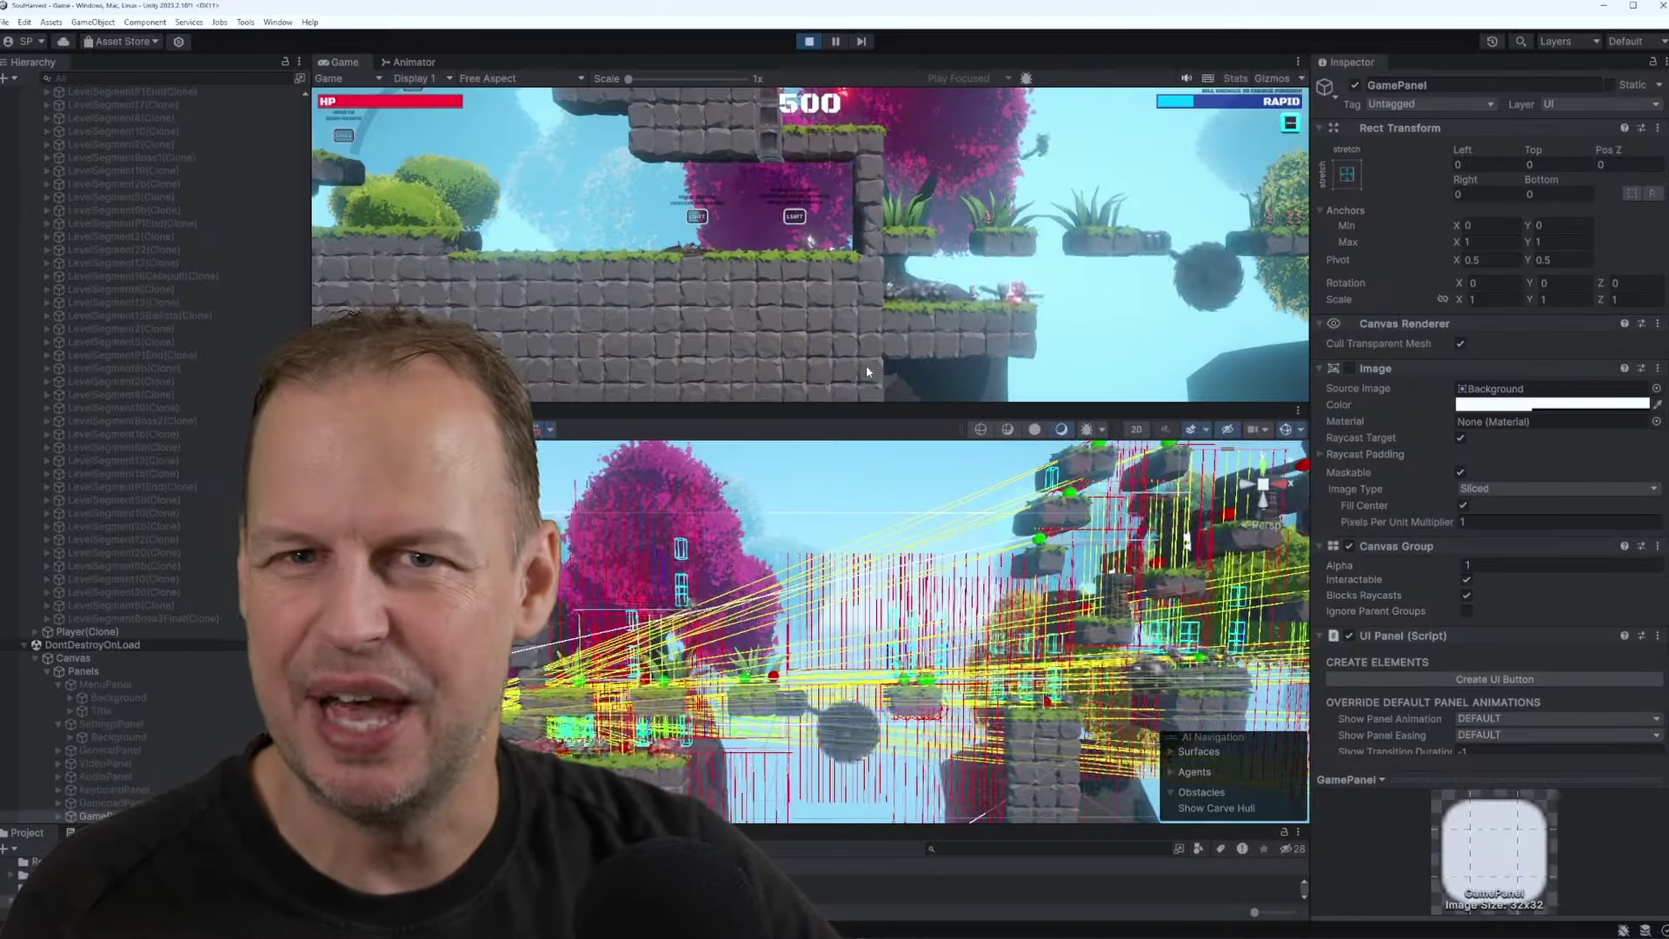
{"action": "key", "text": "d"}
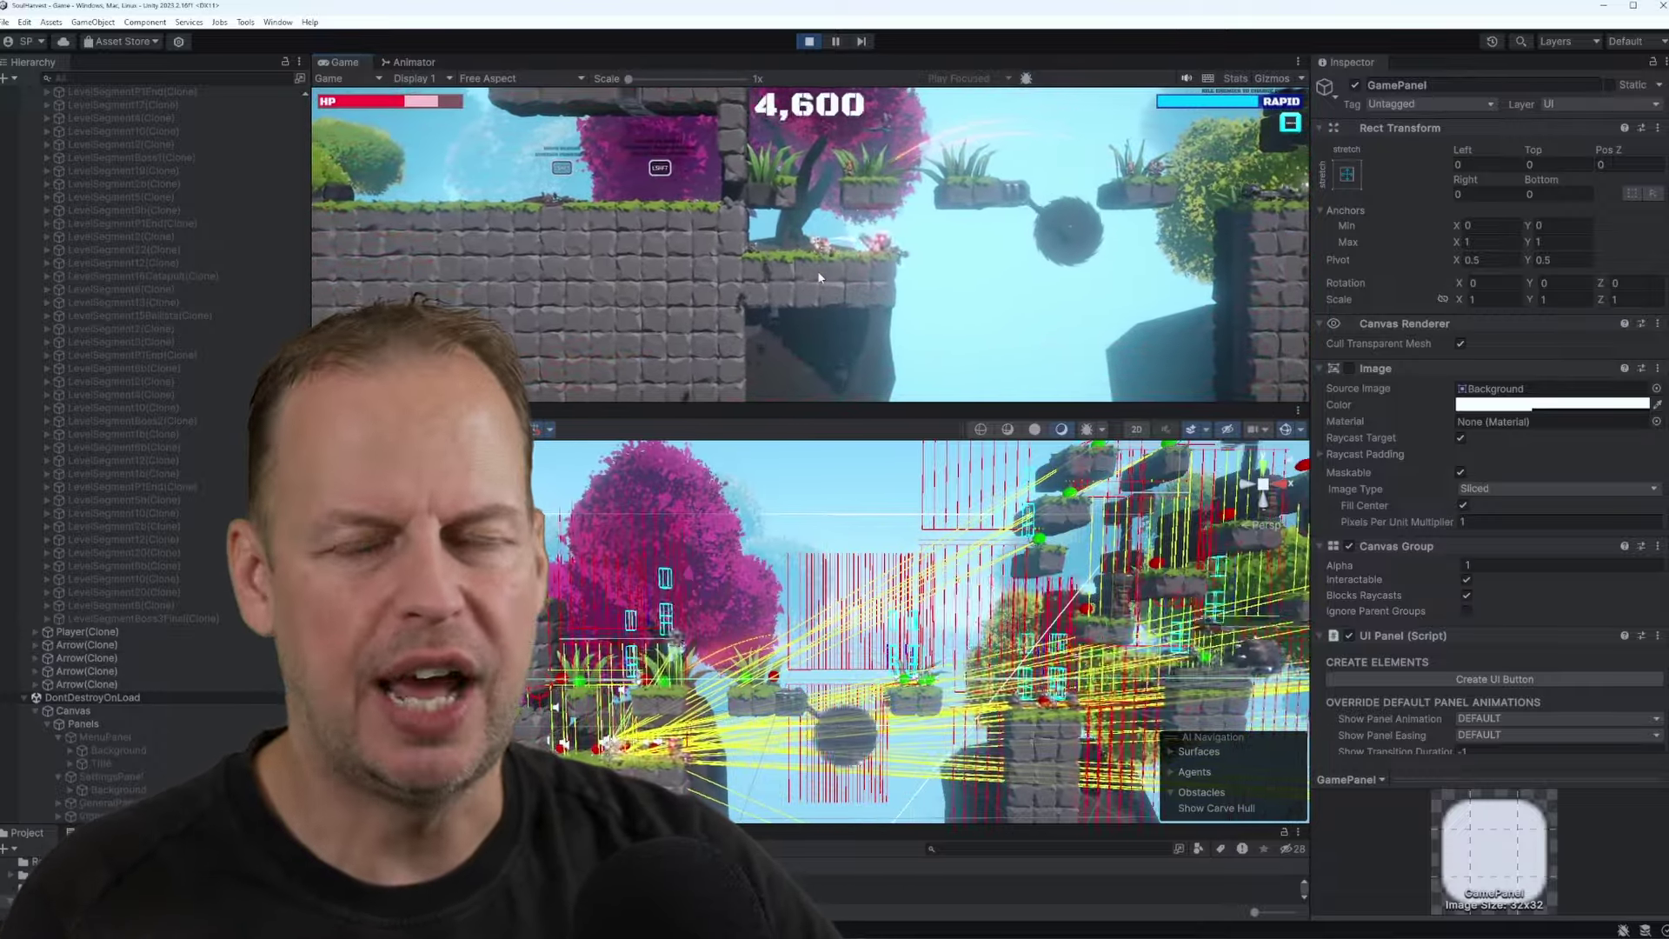
{"action": "key", "text": "space"}
{"action": "key", "text": "d"}
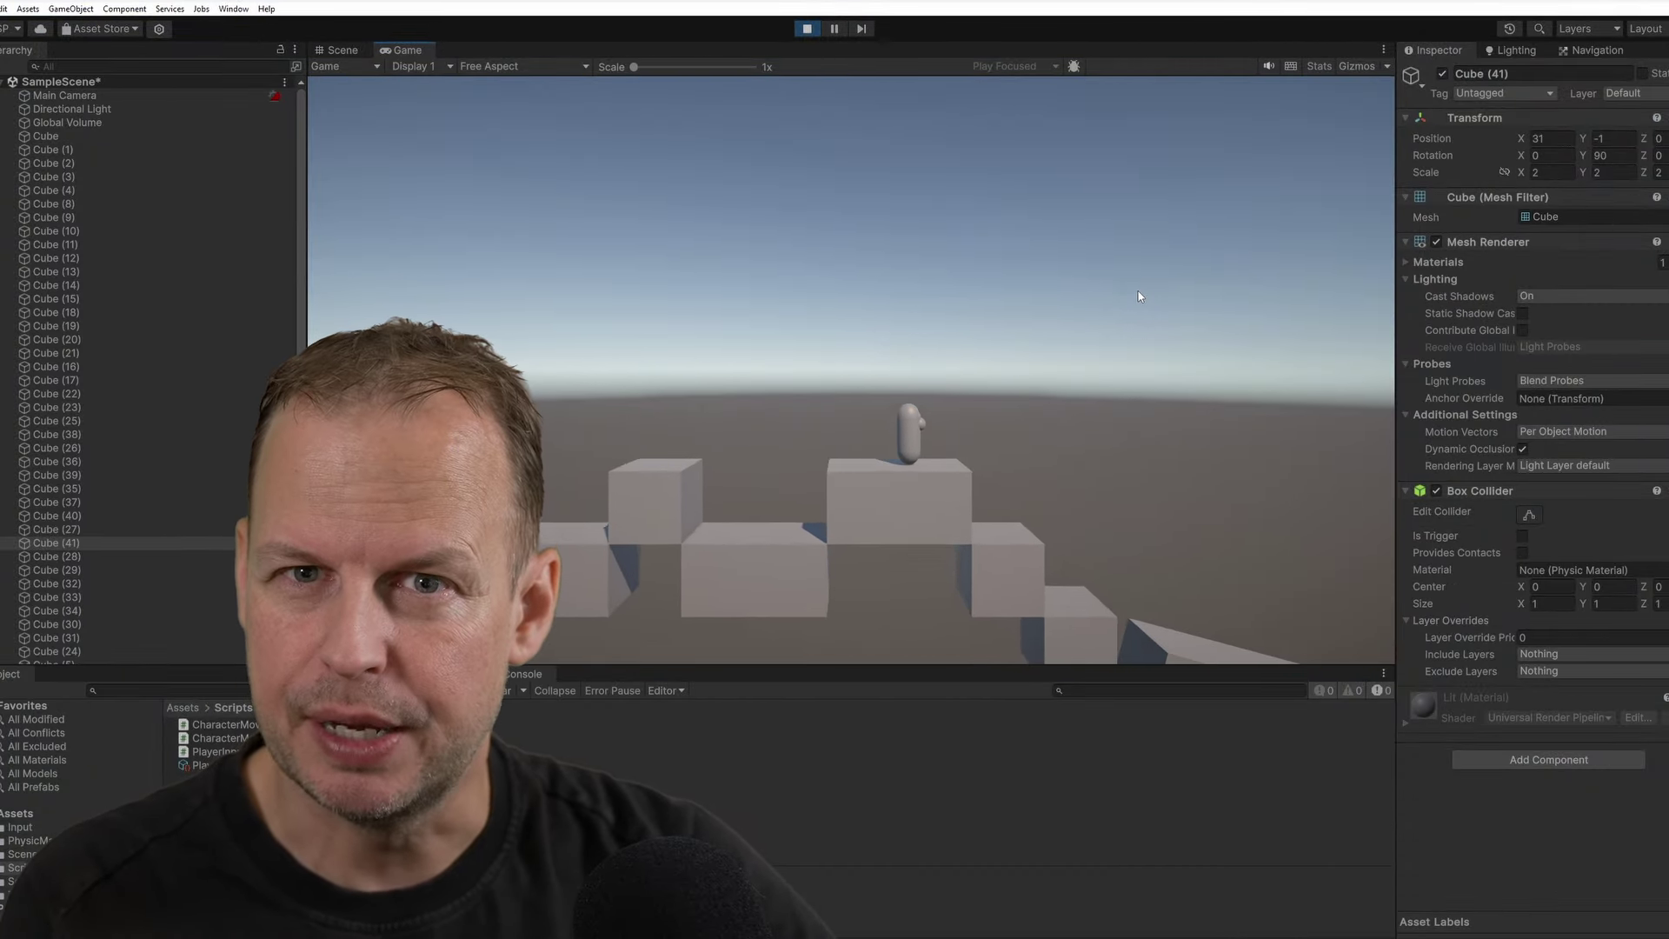
{"action": "key", "text": "a"}
{"action": "key", "text": "space"}
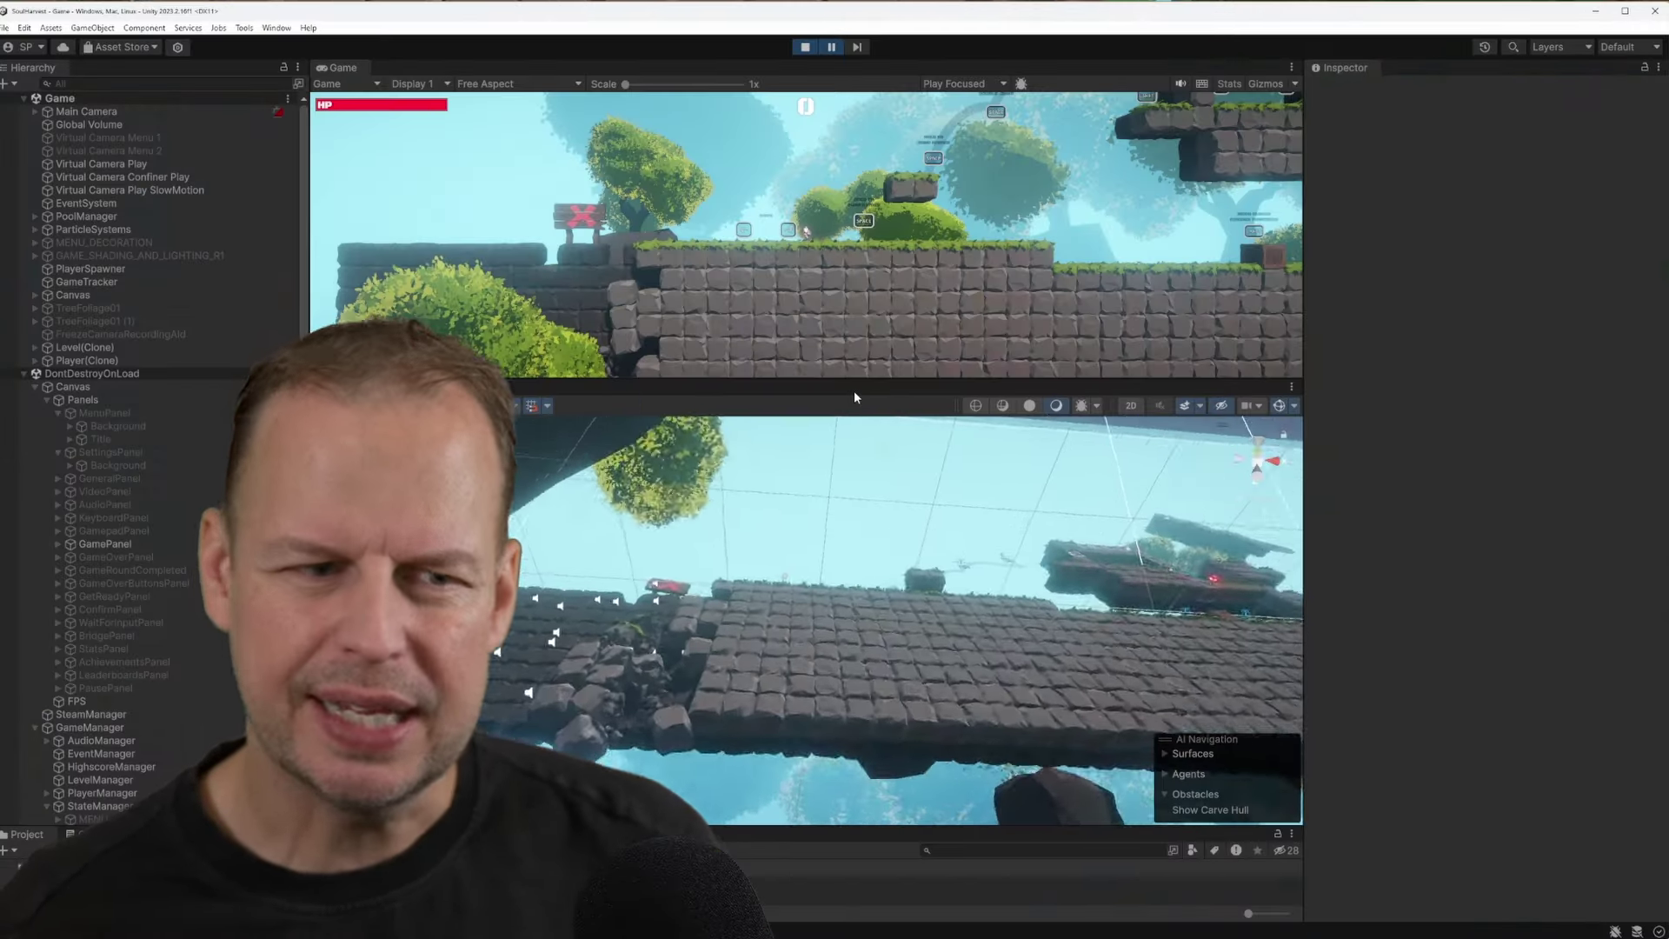
{"action": "right_click_drag", "start_coordinate": [854, 390], "coordinate": [735, 600]}
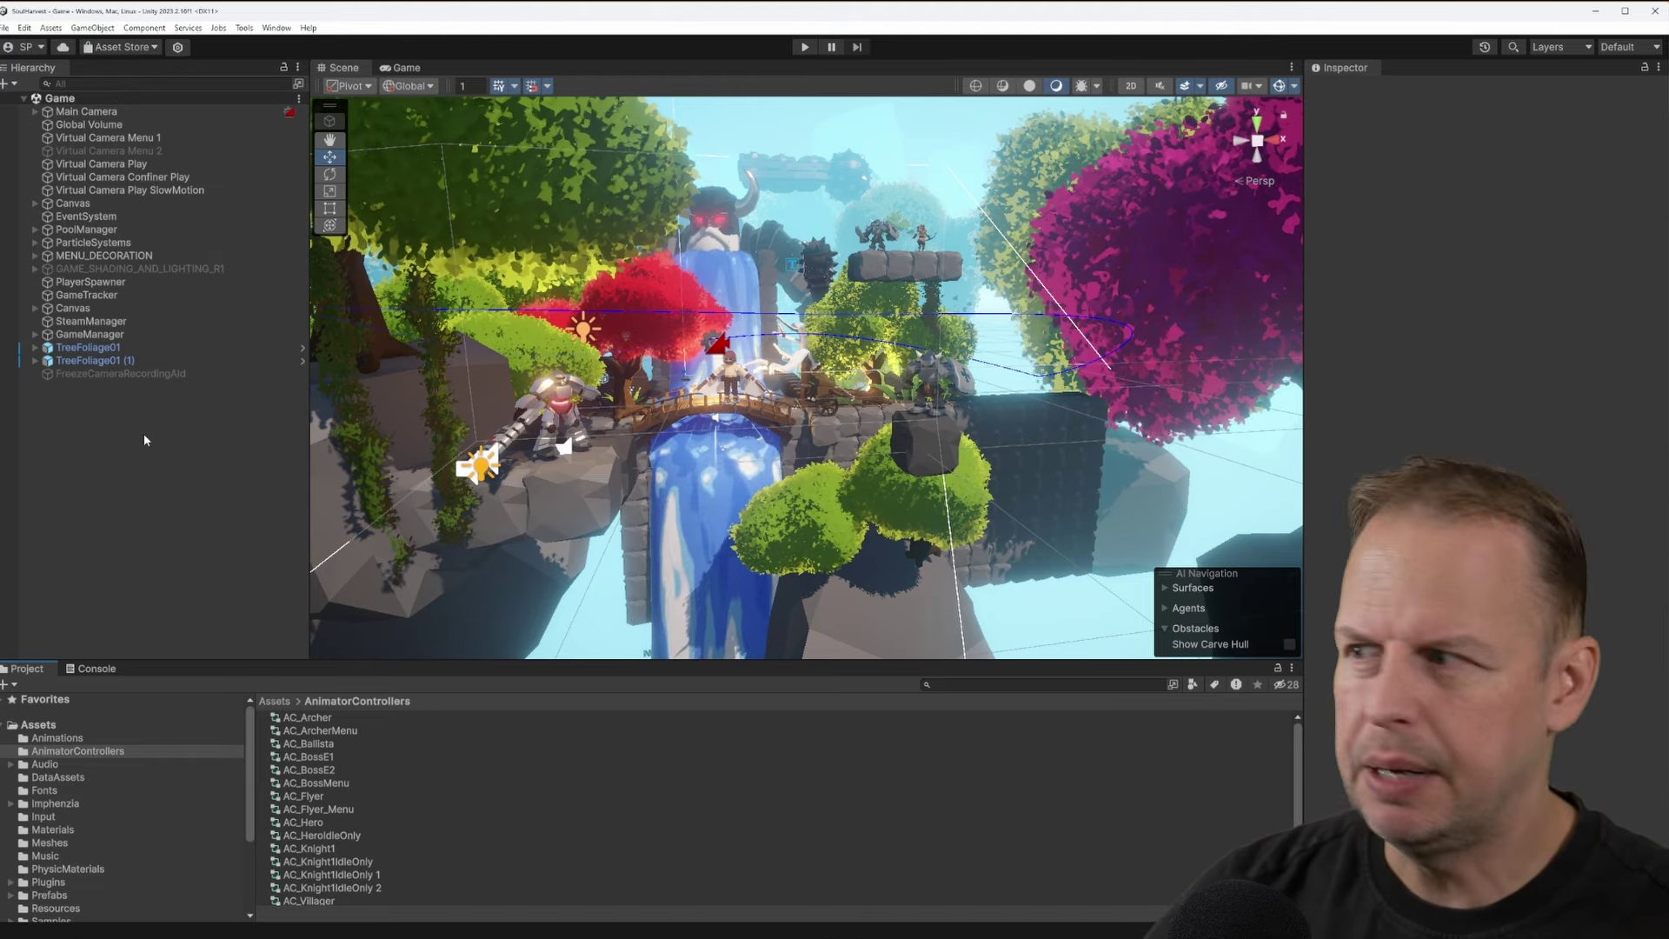
Open the Scenes folder in the project assets and look around the Game scene's menu decoration, selecting TreeFoliage01 (2)
{"action": "scroll", "coordinate": [63, 882], "scroll_direction": "down", "scroll_amount": 3}
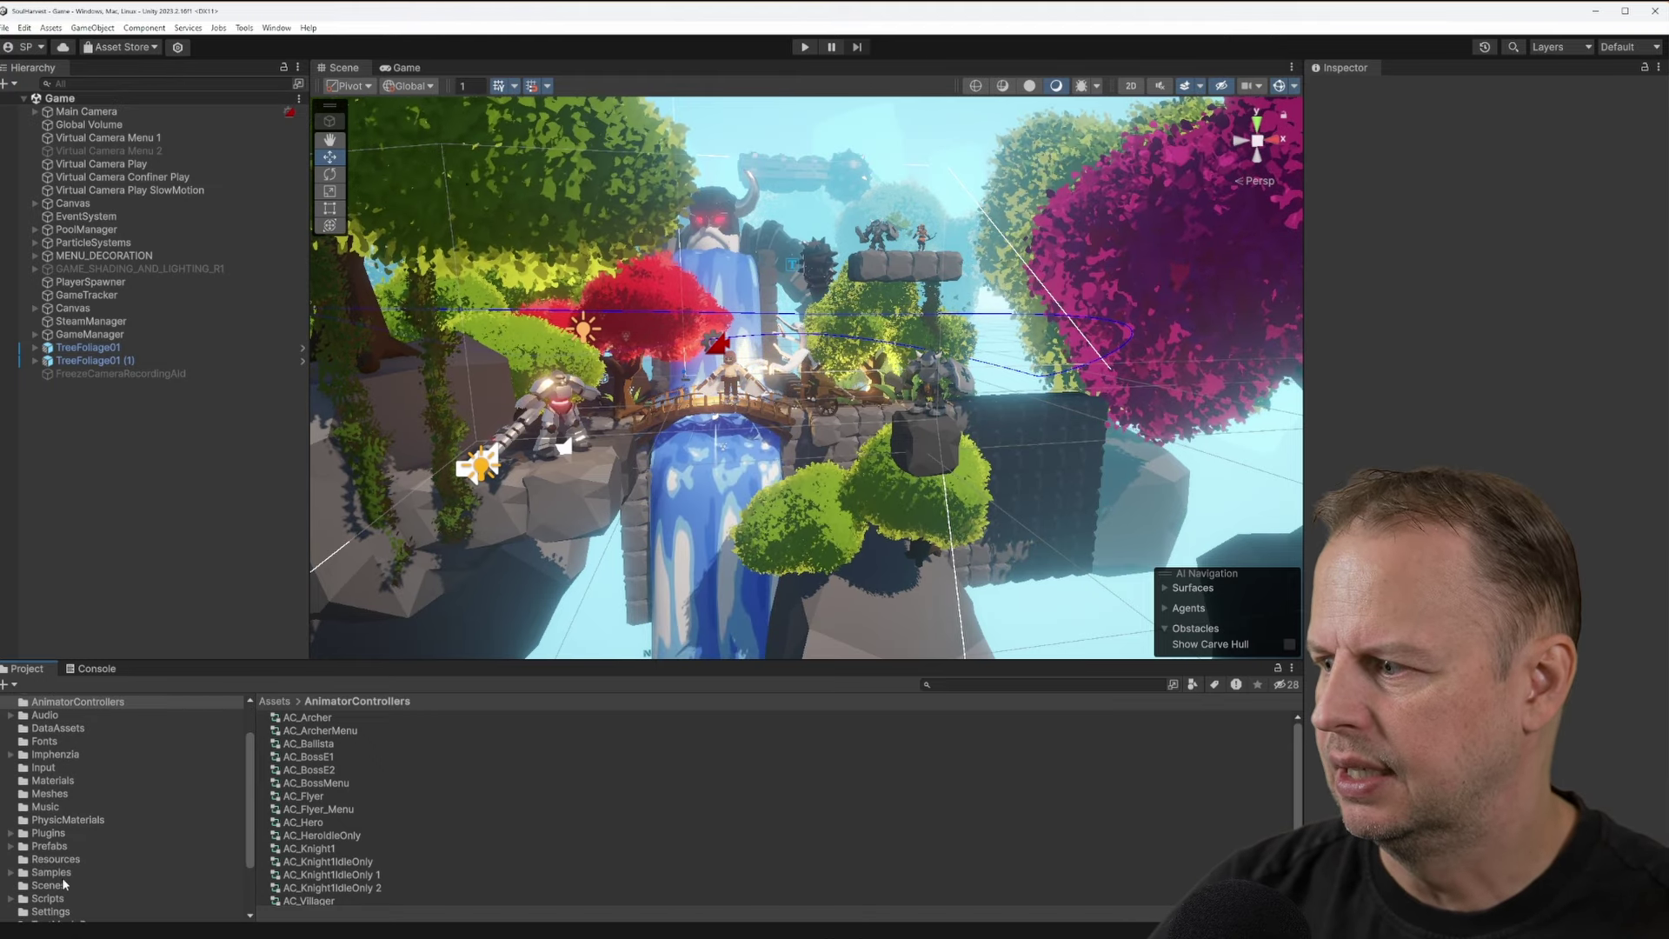
{"action": "left_click", "coordinate": [61, 883]}
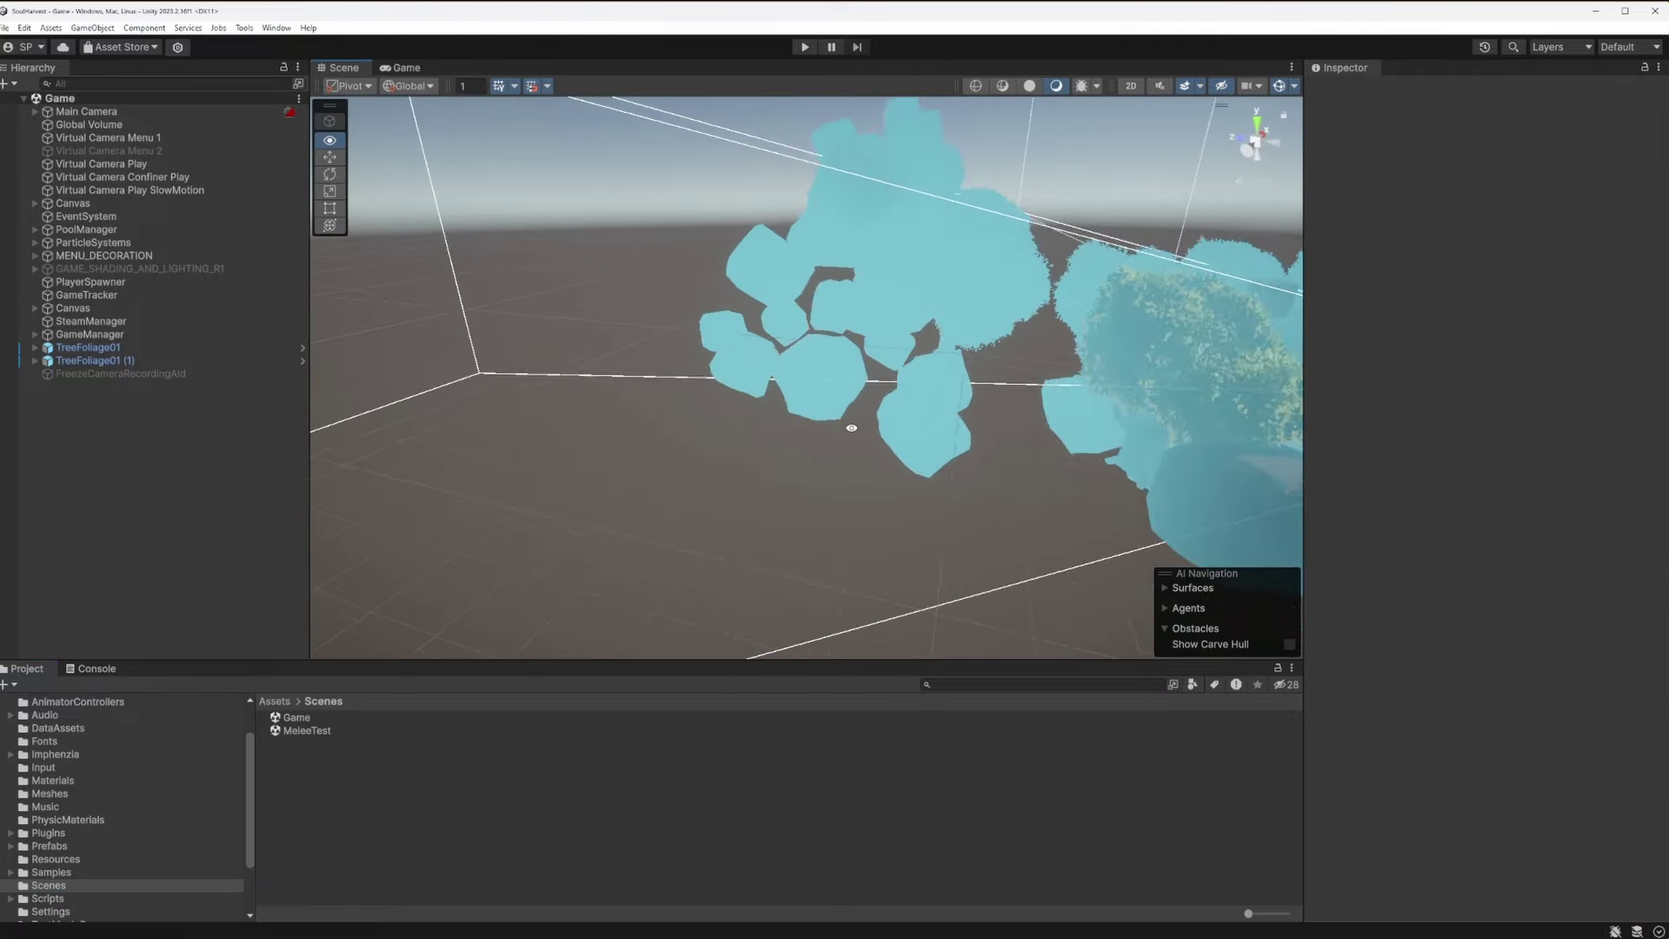
{"action": "left_click_drag", "start_coordinate": [850, 425], "coordinate": [561, 385], "text": "alt"}
{"action": "right_click_drag", "start_coordinate": [561, 385], "coordinate": [692, 420]}
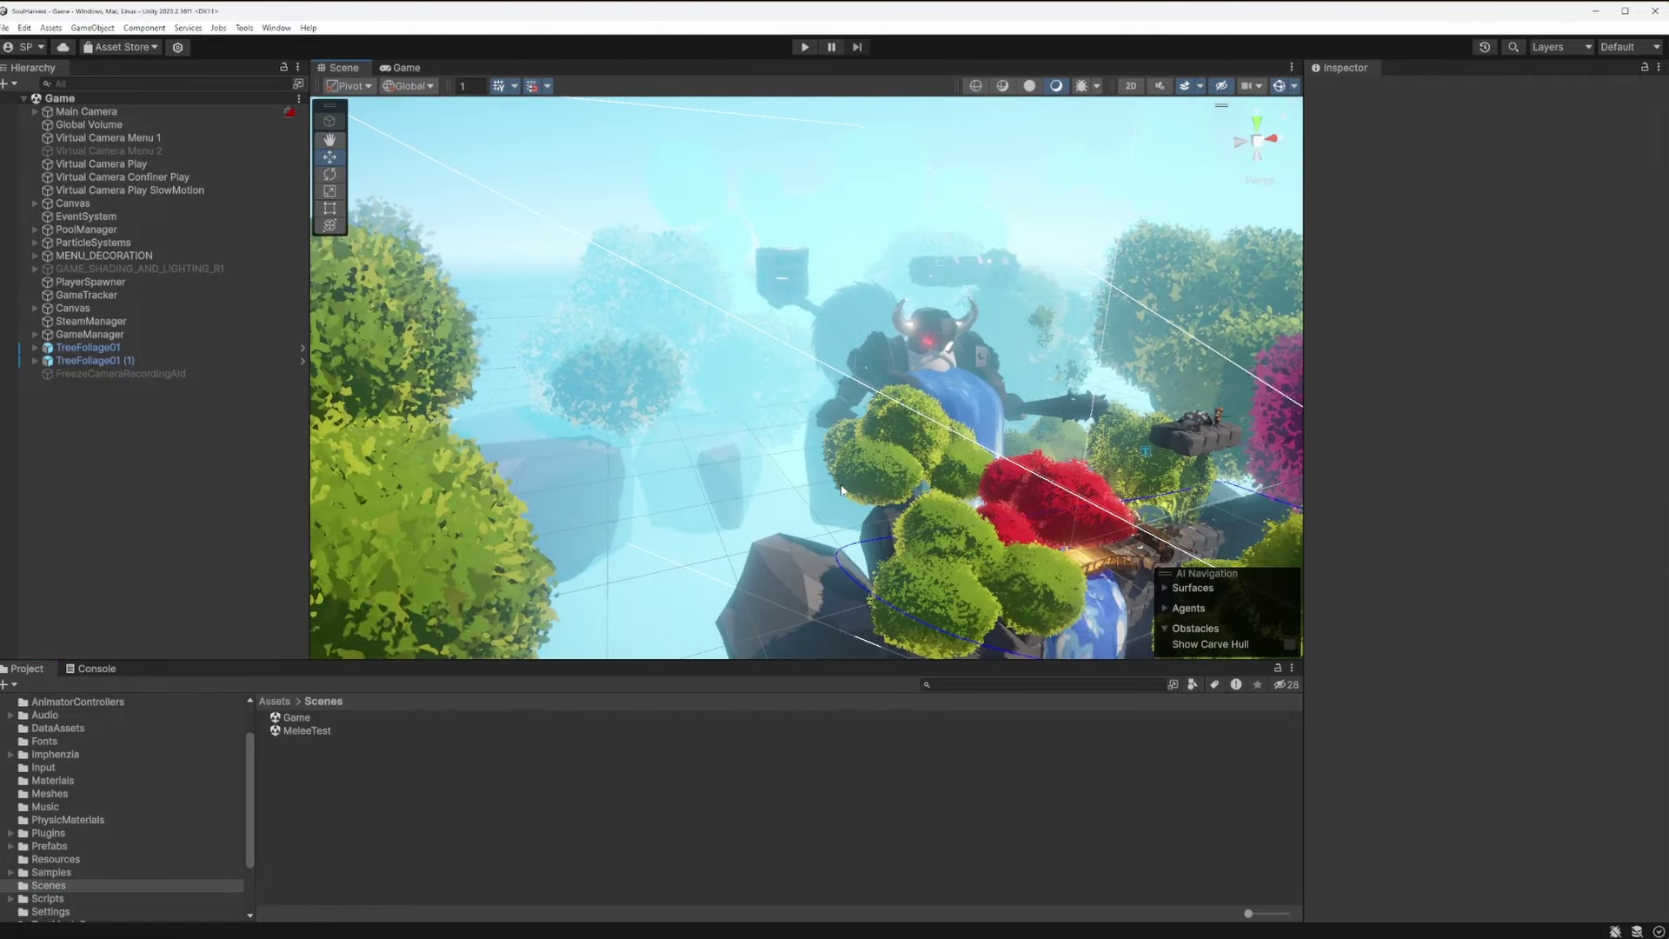
{"action": "left_click", "coordinate": [73, 308]}
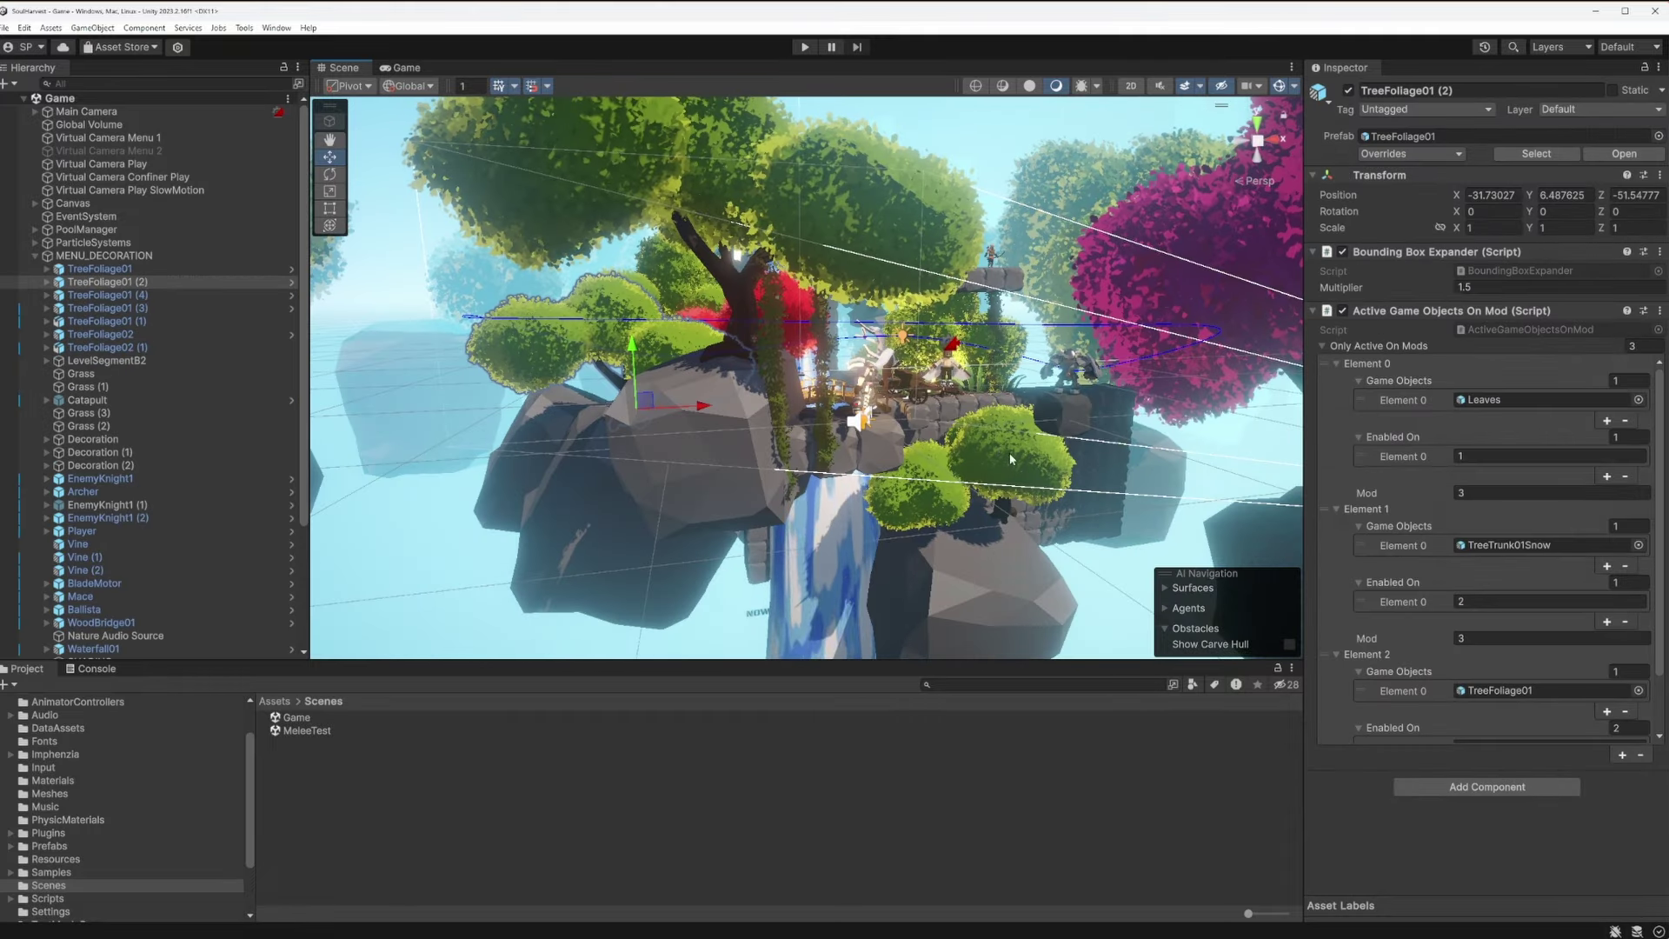
{"action": "right_click_drag", "start_coordinate": [1011, 459], "coordinate": [1012, 441]}
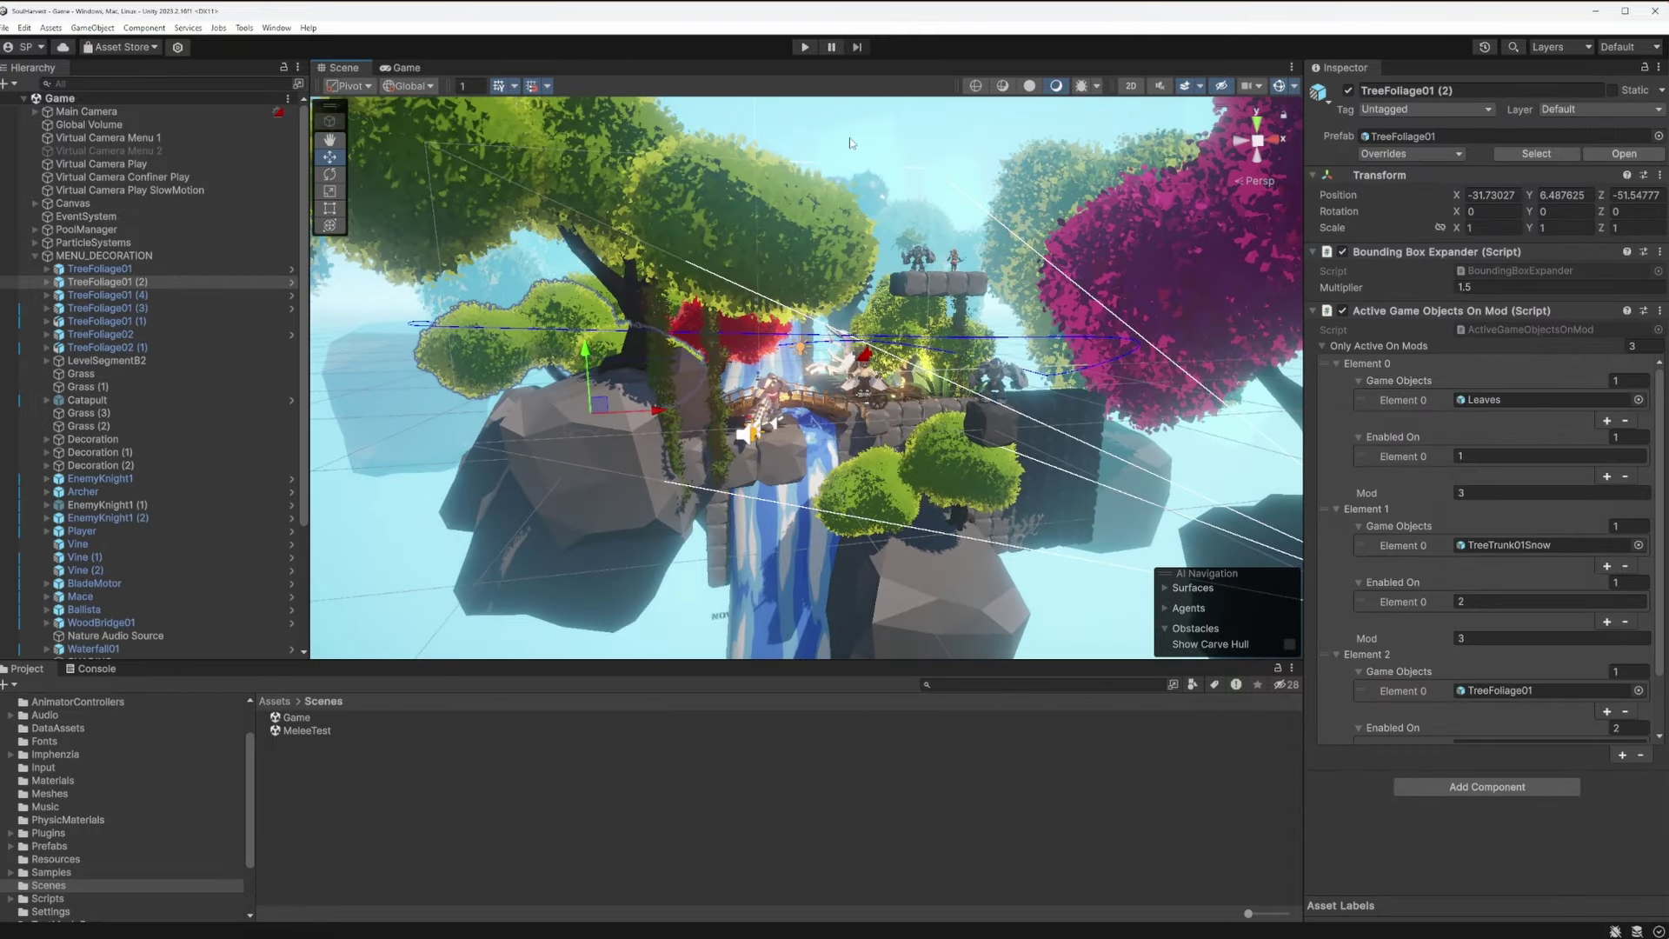
Run the game and expand DontDestroyOnLoad down to the Canvas's Panels group in the hierarchy
{"action": "left_click", "coordinate": [806, 49]}
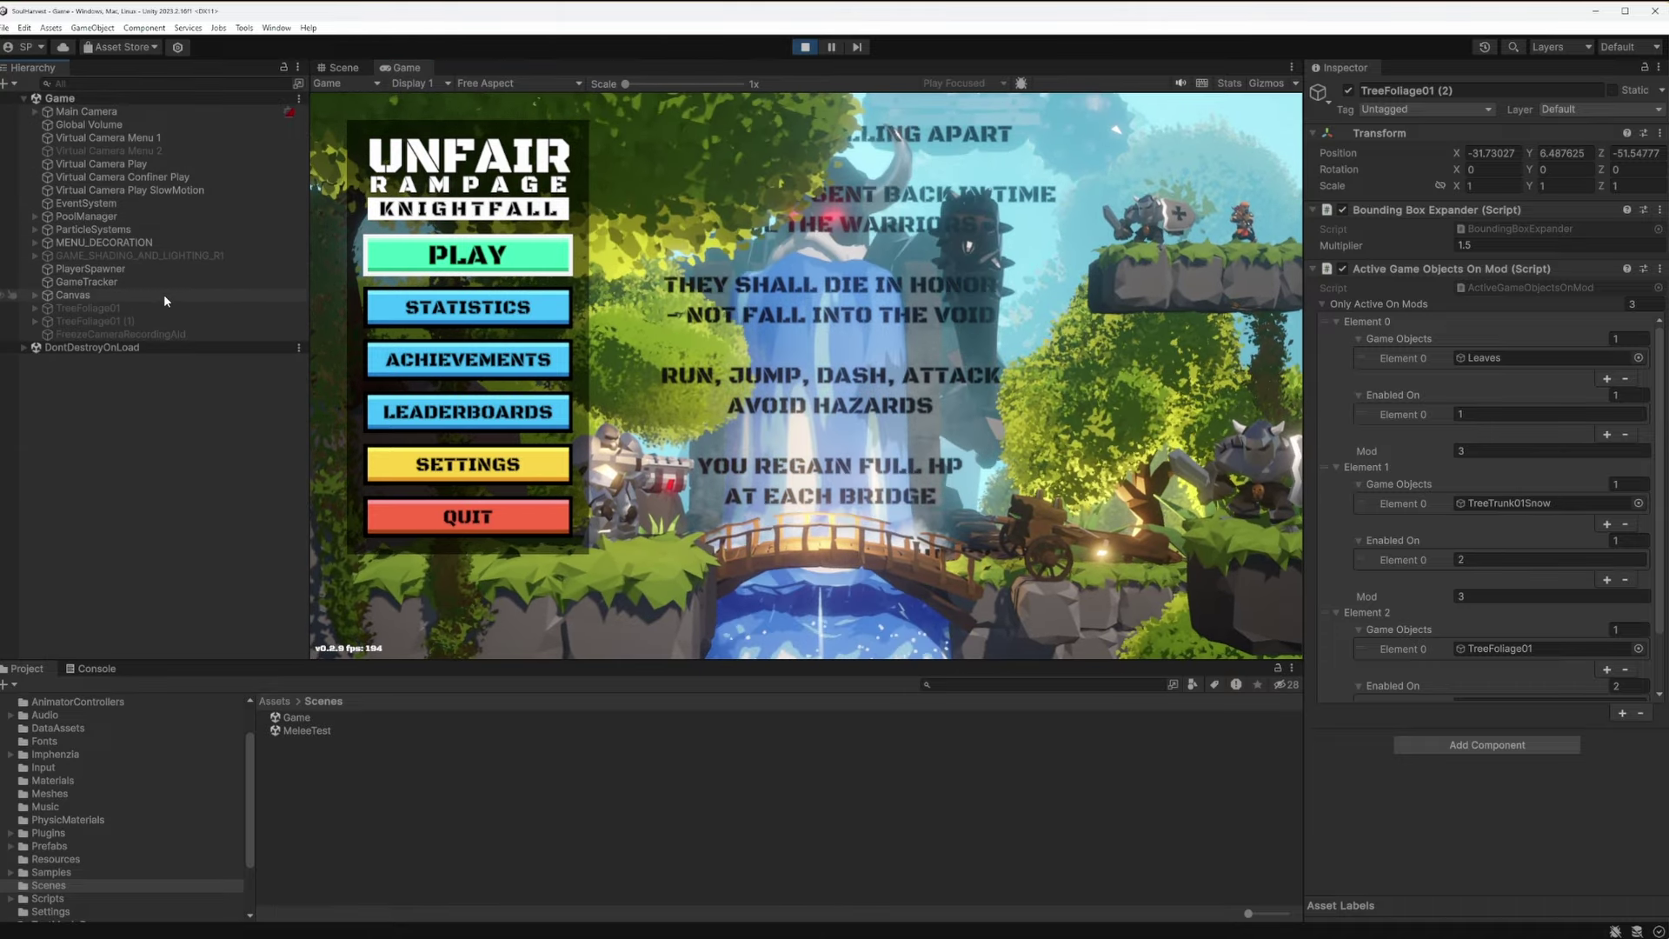
{"action": "left_click", "coordinate": [35, 295]}
{"action": "left_click", "coordinate": [36, 296]}
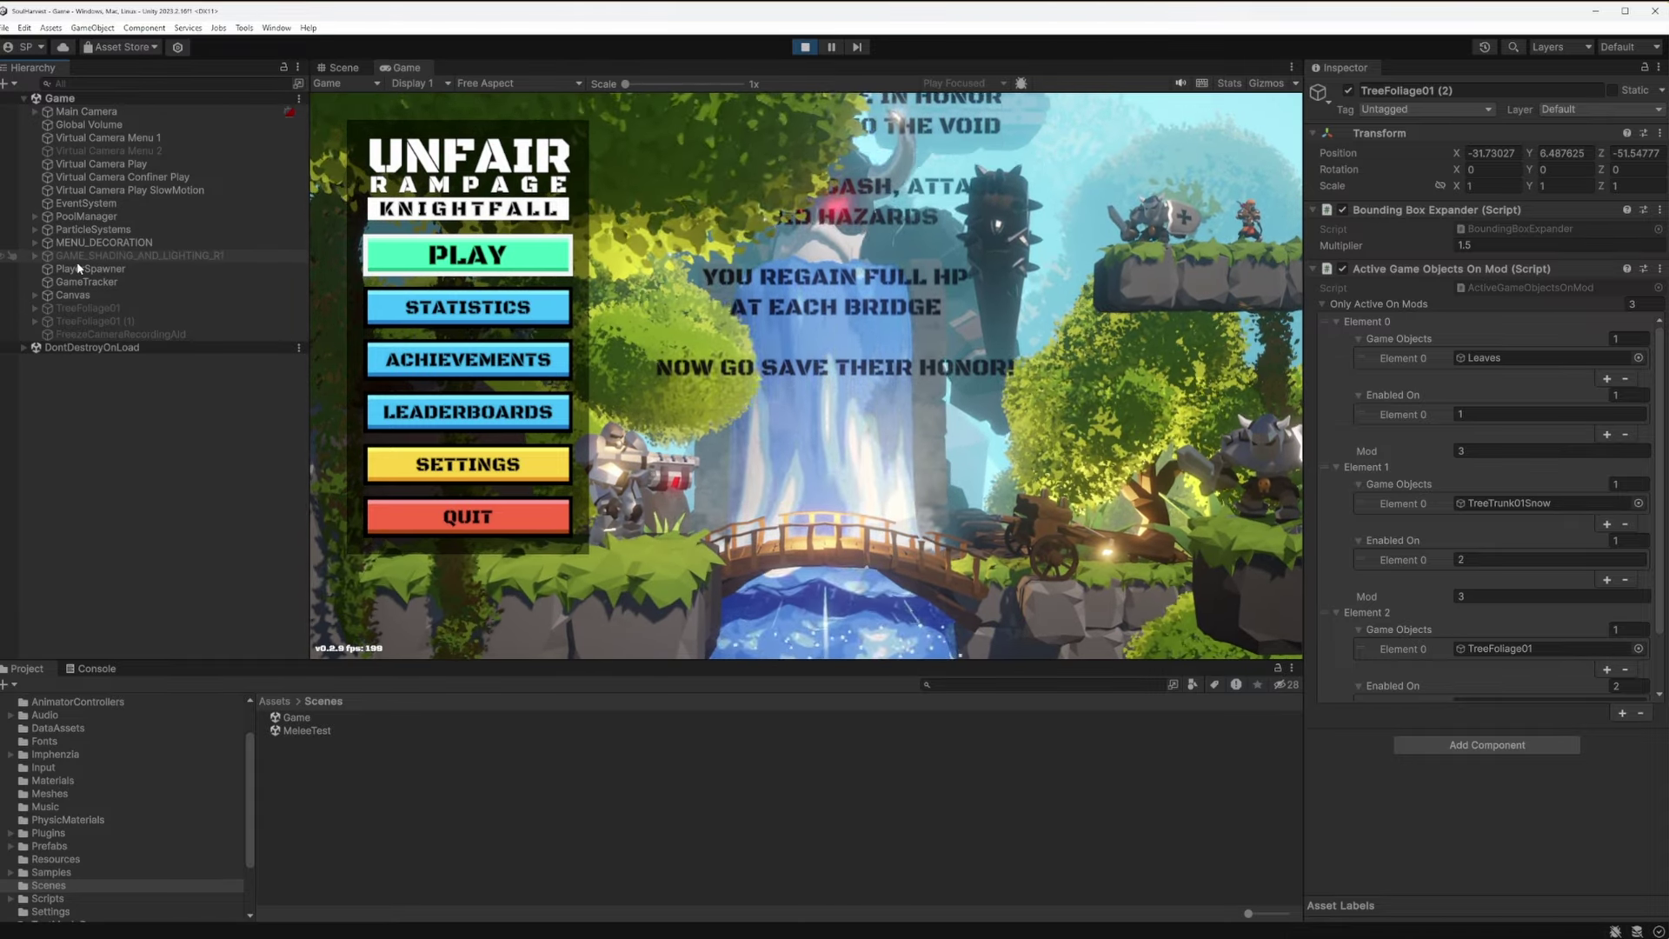
{"action": "left_click", "coordinate": [23, 346]}
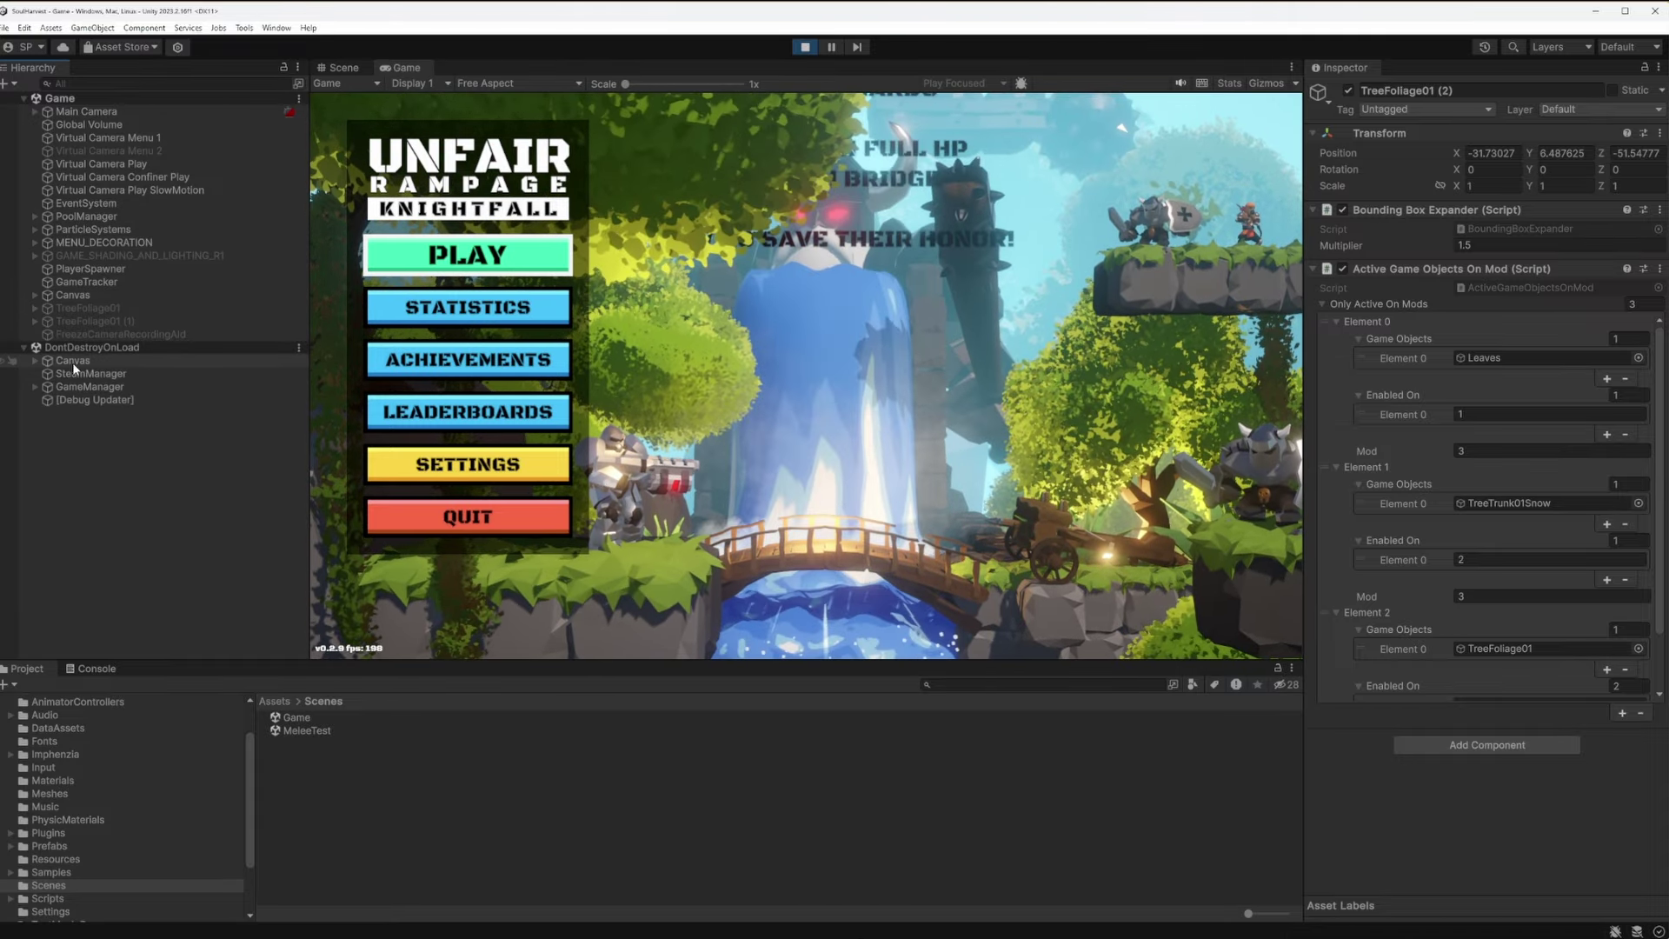
{"action": "left_click", "coordinate": [73, 362]}
{"action": "left_click", "coordinate": [34, 361]}
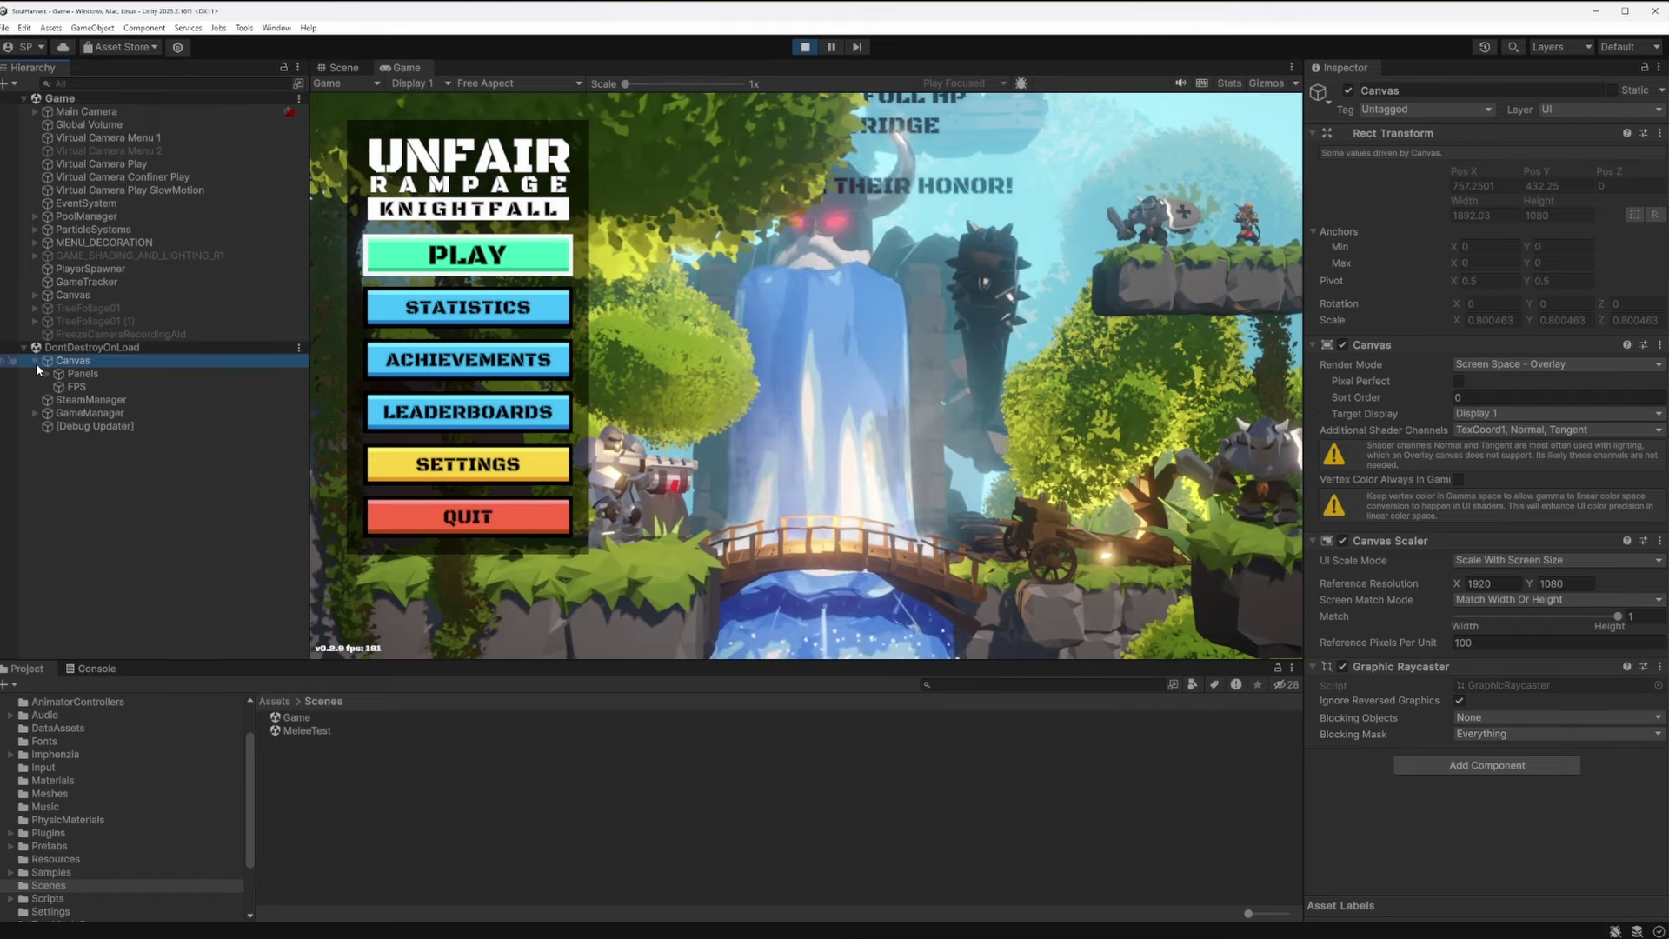
{"action": "left_click", "coordinate": [83, 374]}
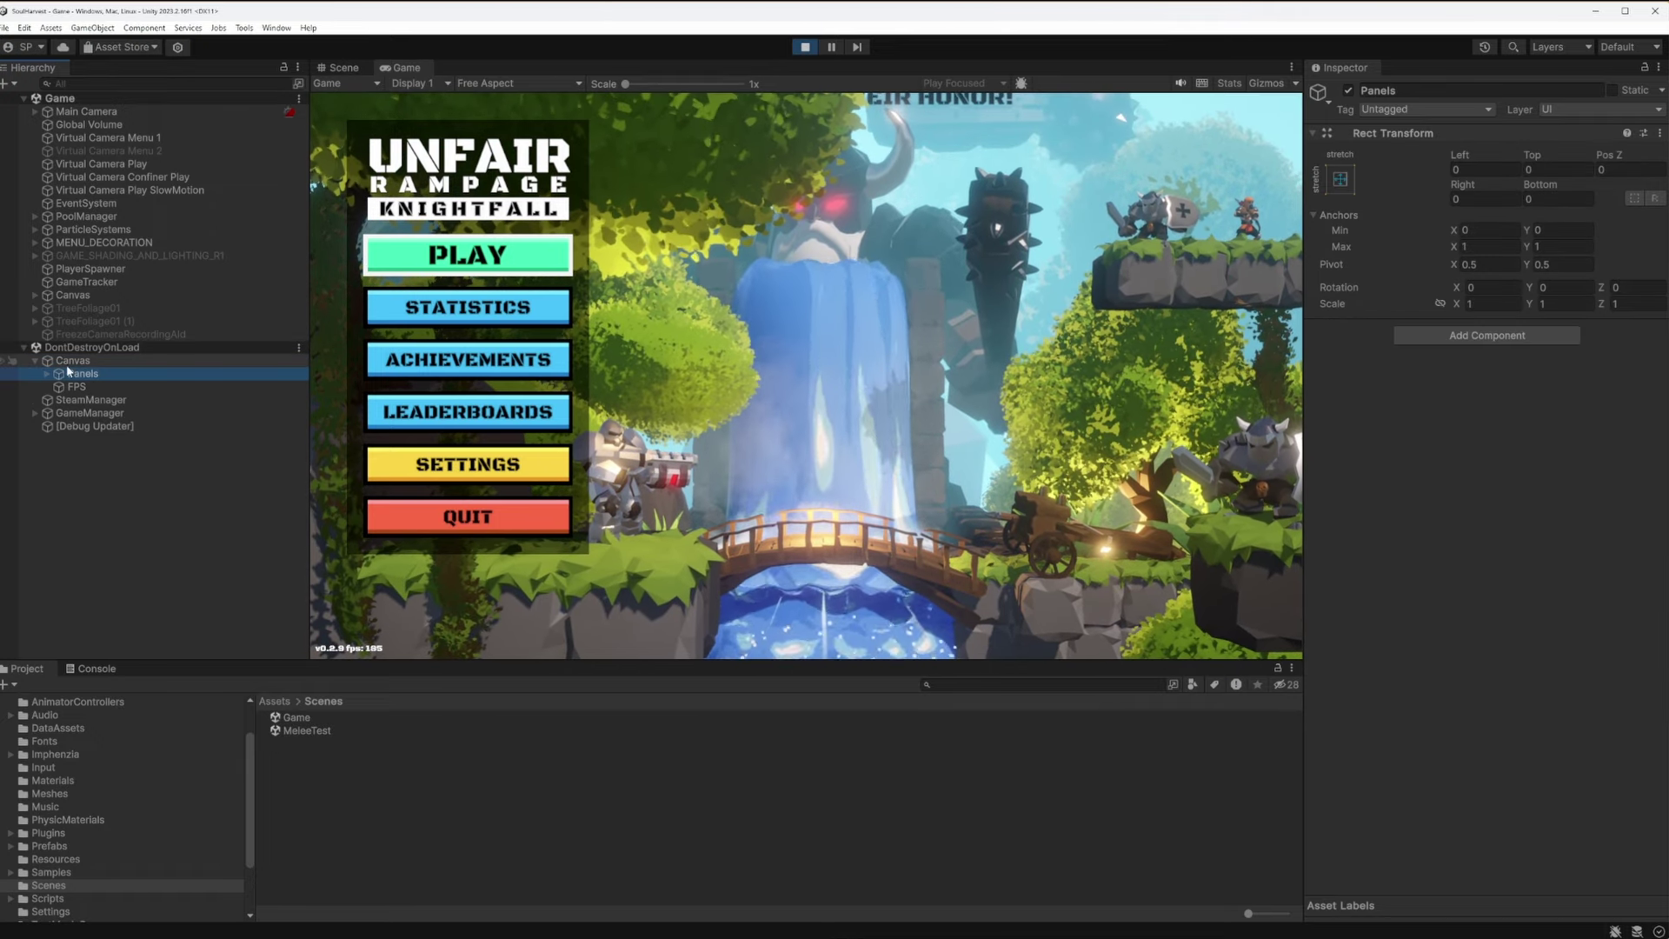
{"action": "left_click", "coordinate": [47, 374]}
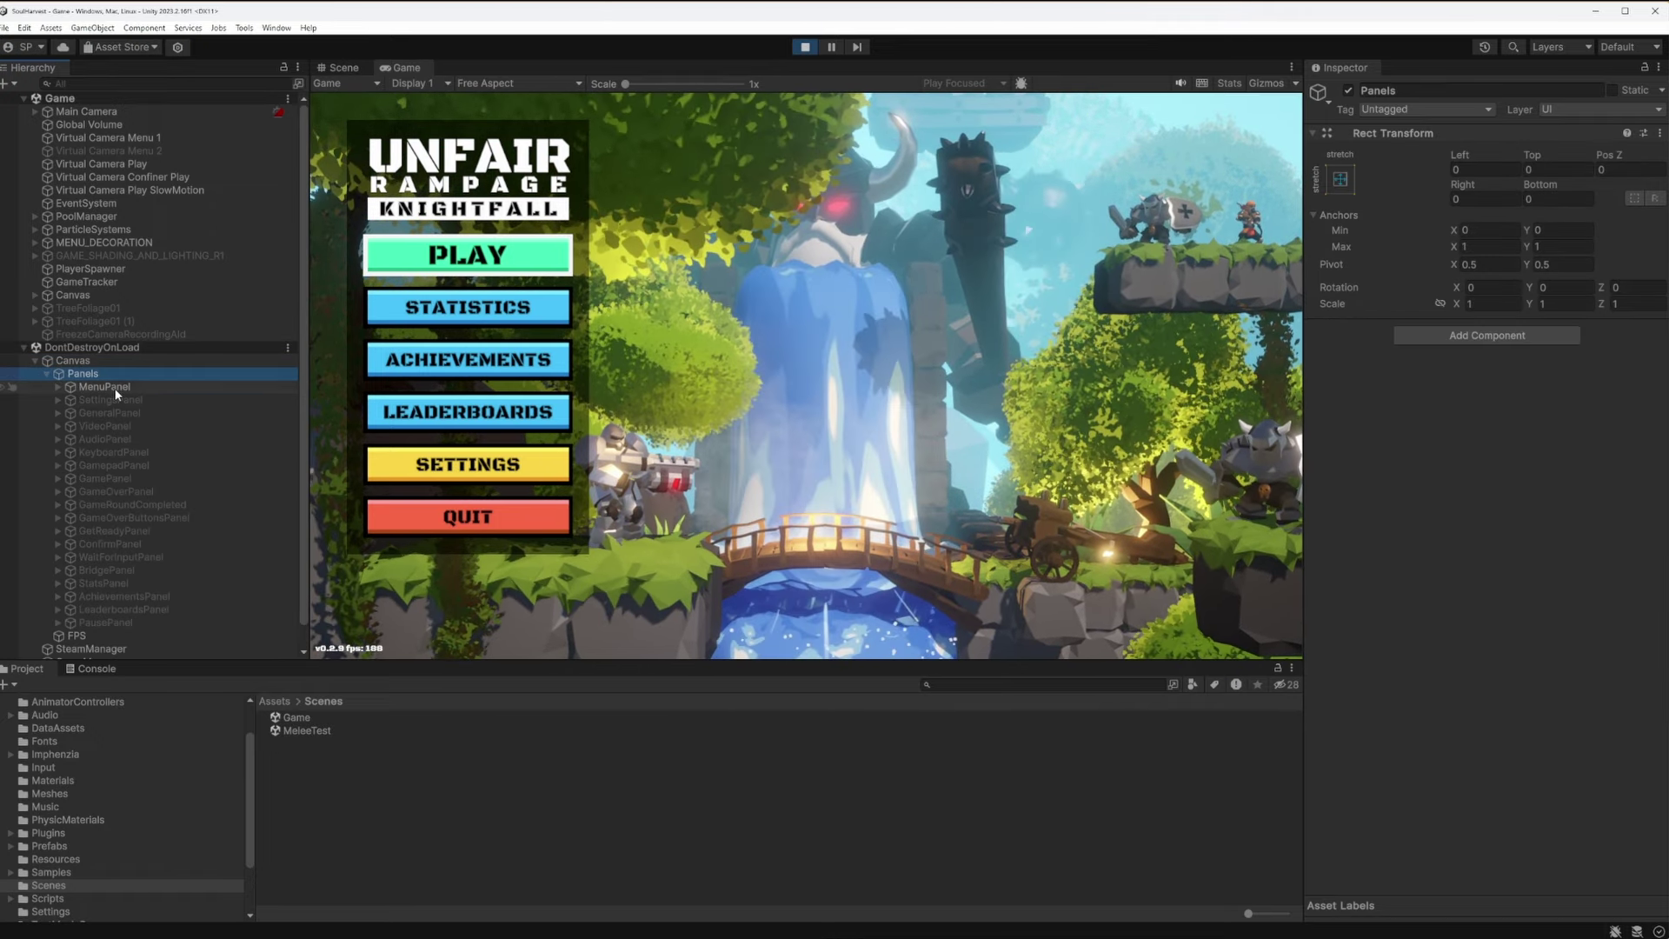
Open the Settings screen in the running game and expand SettingsPanel and MenuPanel in the hierarchy
{"action": "left_click", "coordinate": [482, 446]}
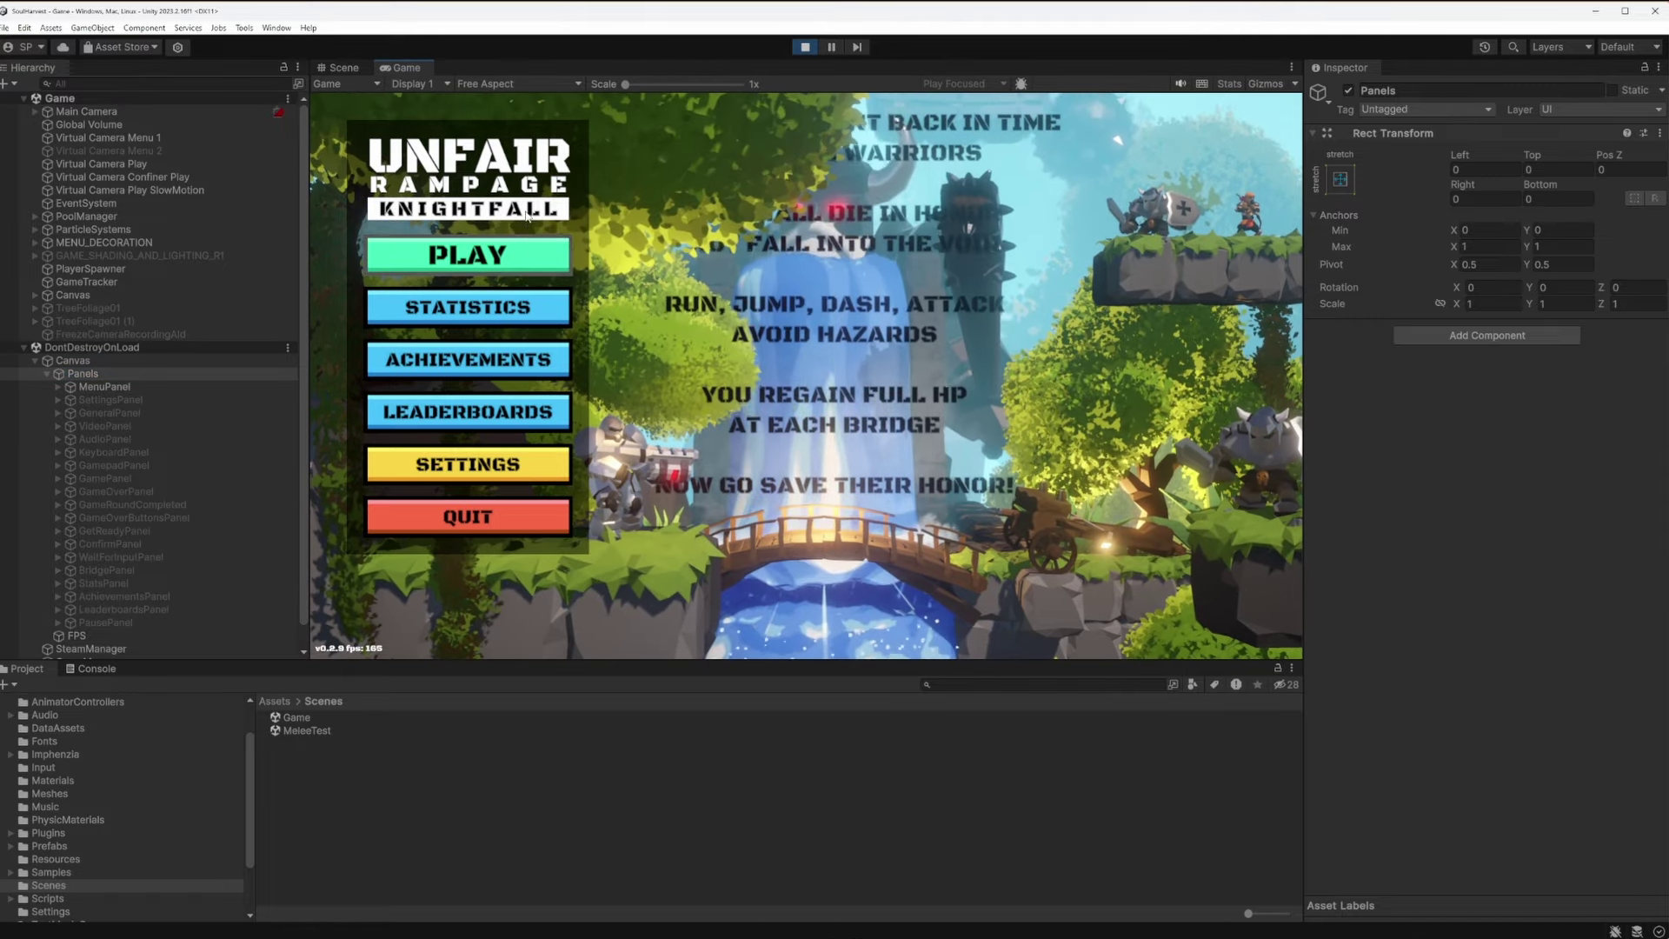
{"action": "left_click", "coordinate": [504, 459]}
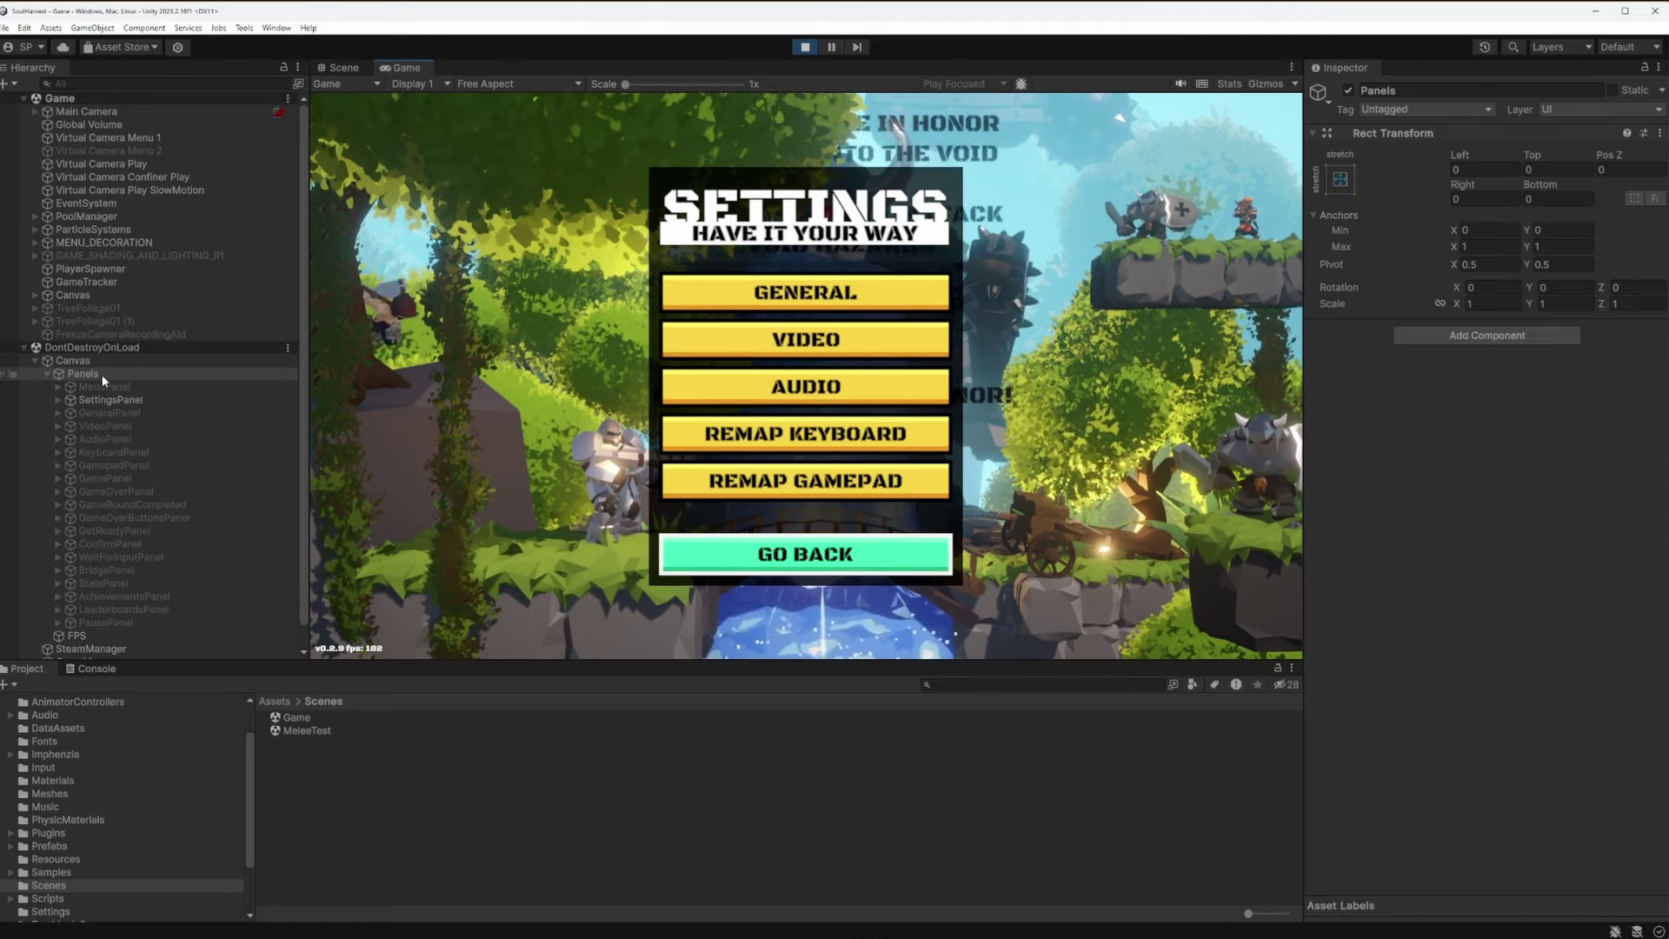
{"action": "left_click", "coordinate": [59, 401]}
{"action": "left_click", "coordinate": [58, 388]}
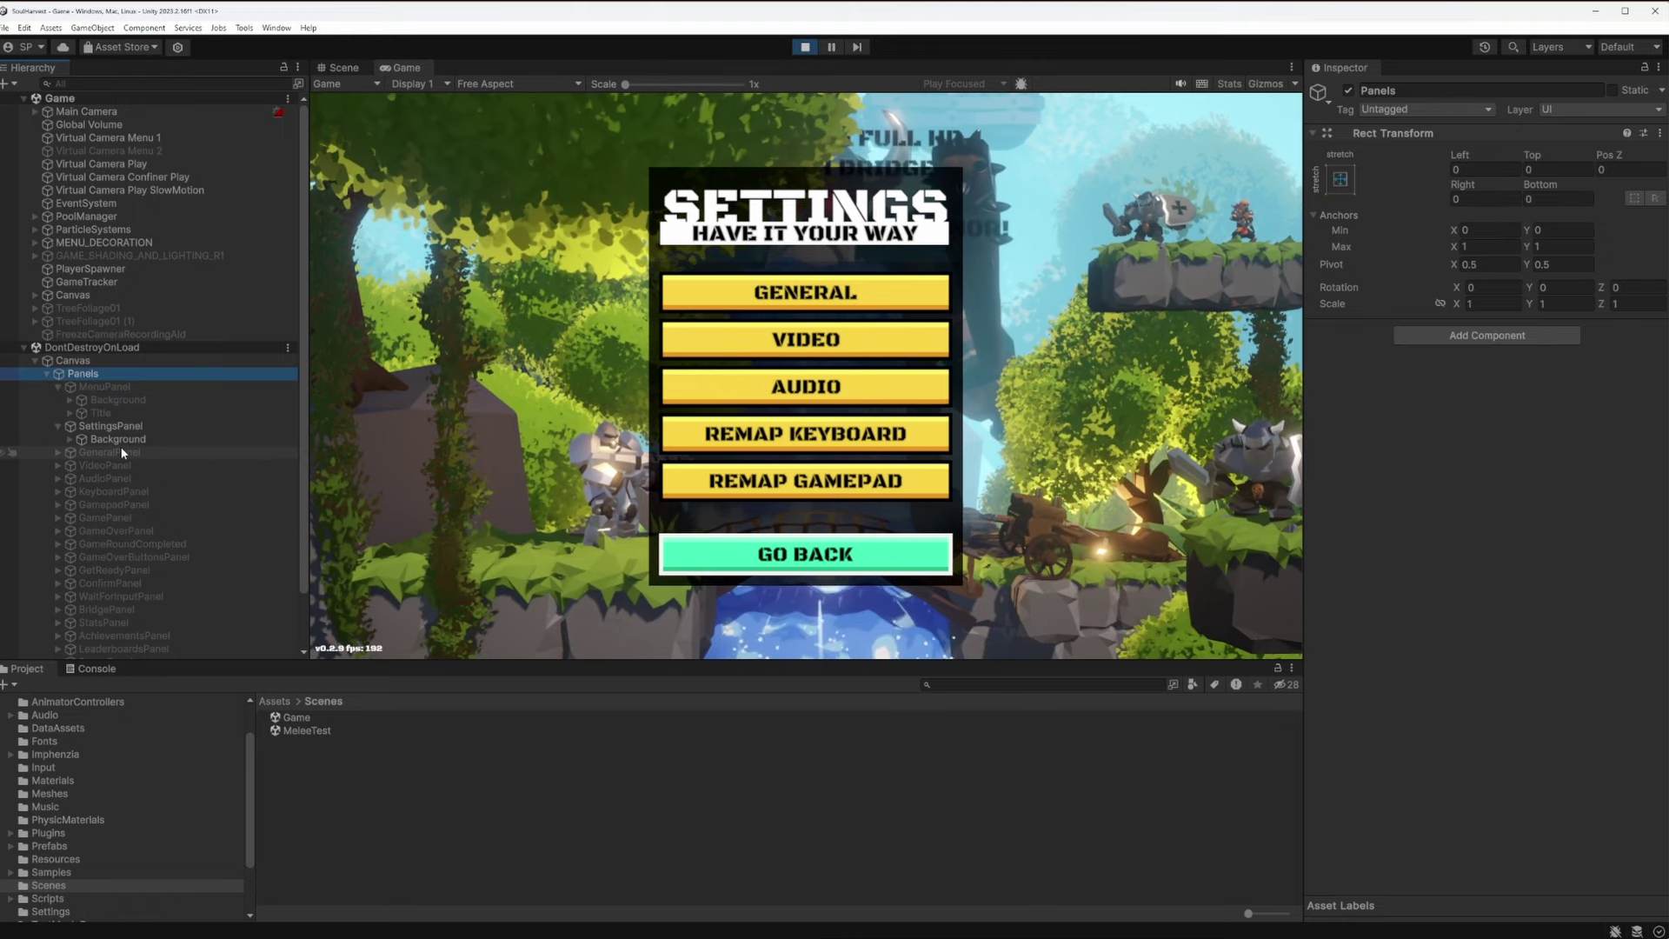
Select SettingsPanel and frame it in the Scene view to inspect the panel
{"action": "left_click", "coordinate": [106, 428]}
{"action": "left_click", "coordinate": [356, 65]}
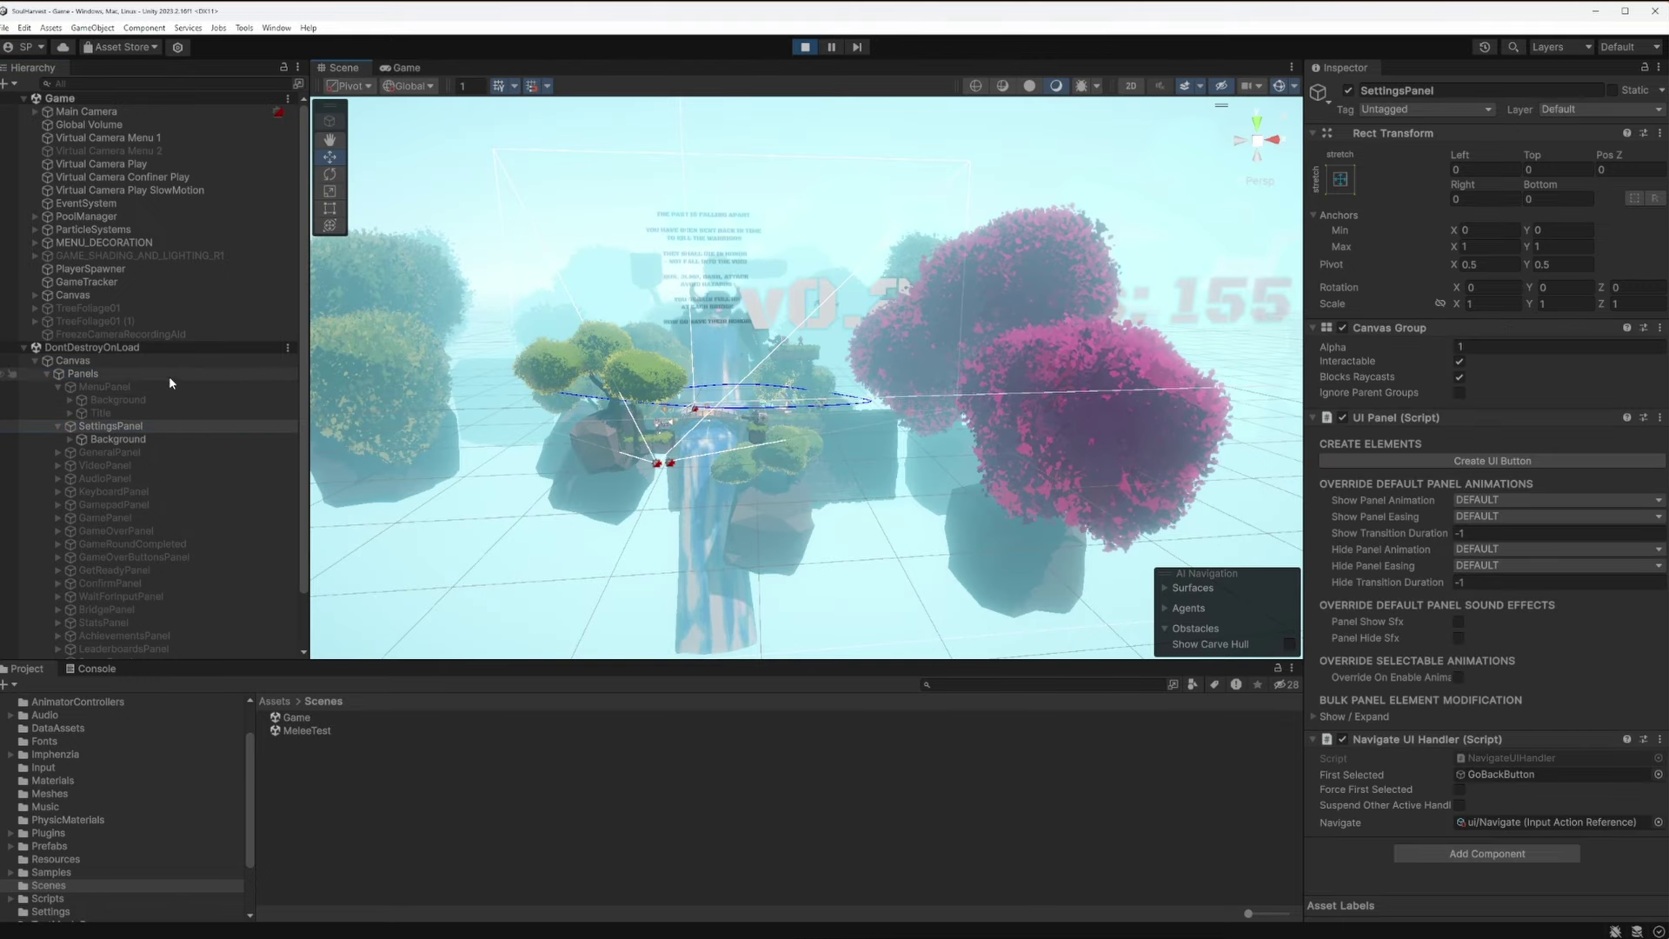
{"action": "key", "text": "f"}
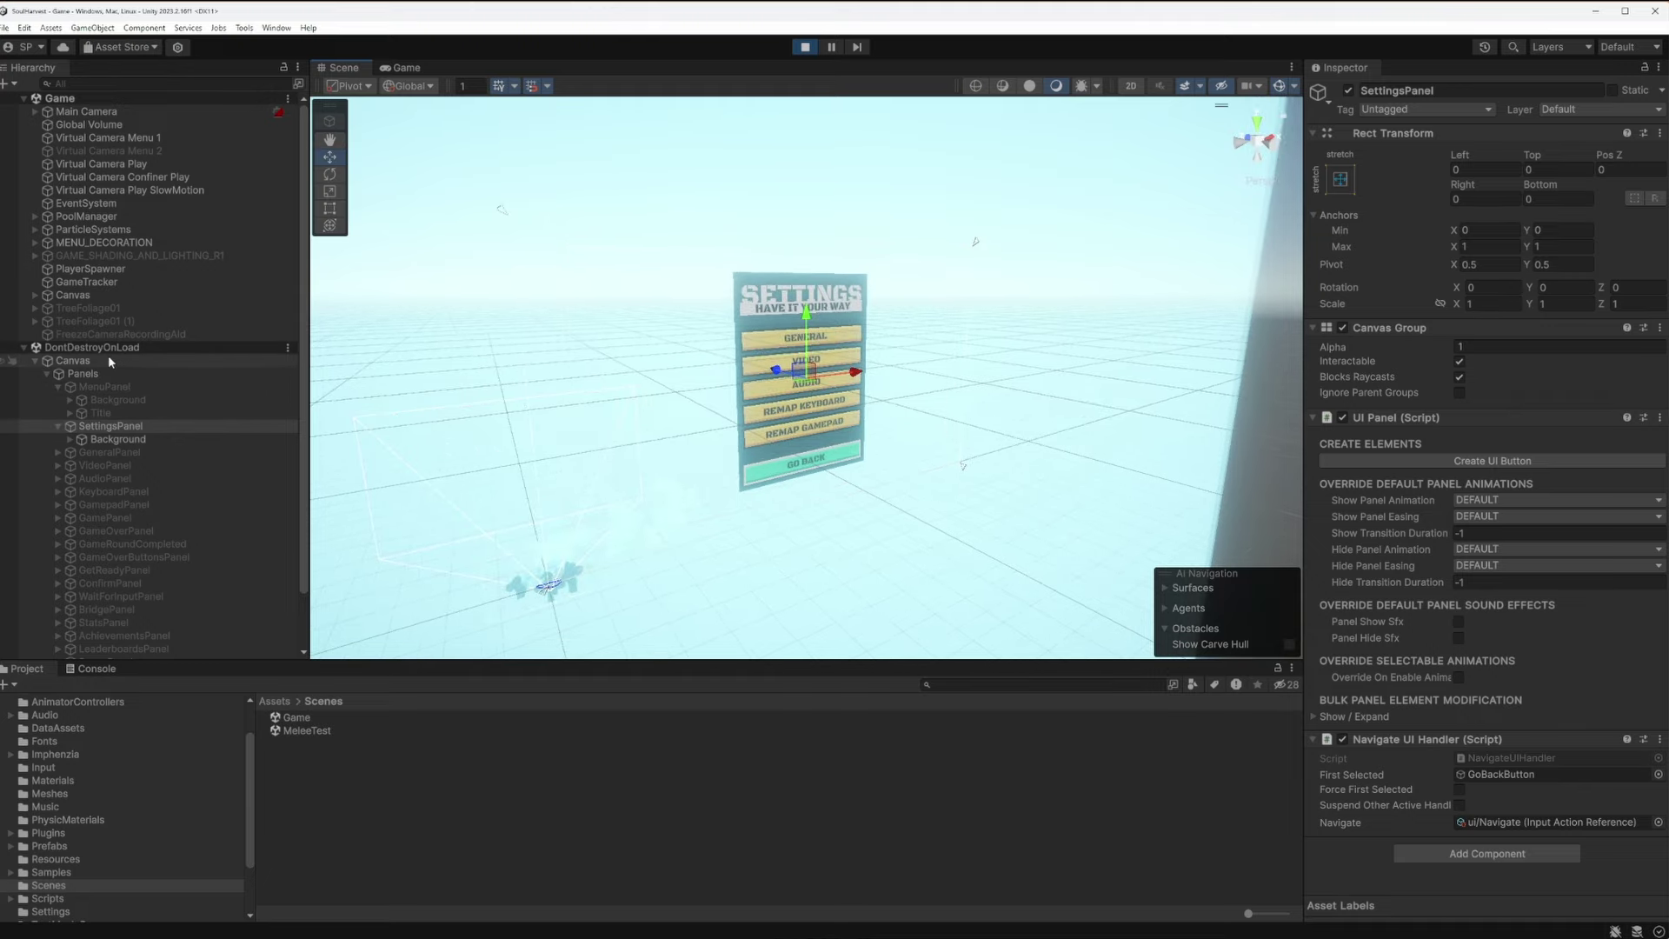
Return to the running game's main menu, open the Video settings screen and expand VideoPanel in the hierarchy
{"action": "left_click", "coordinate": [405, 68]}
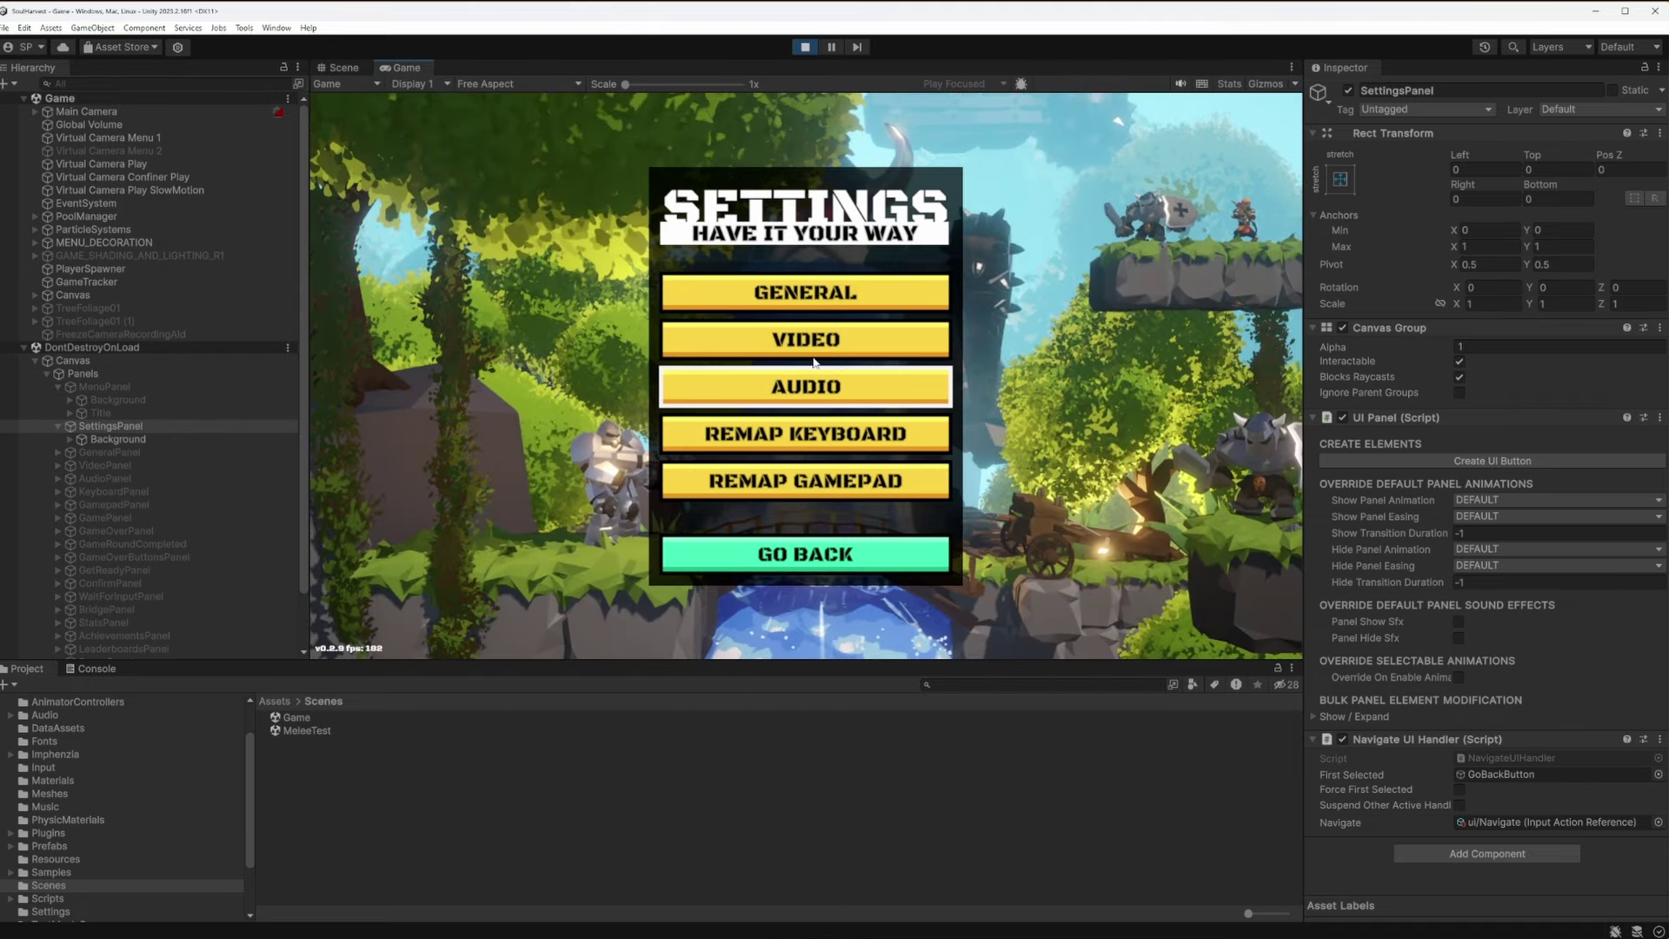
{"action": "left_click", "coordinate": [845, 555]}
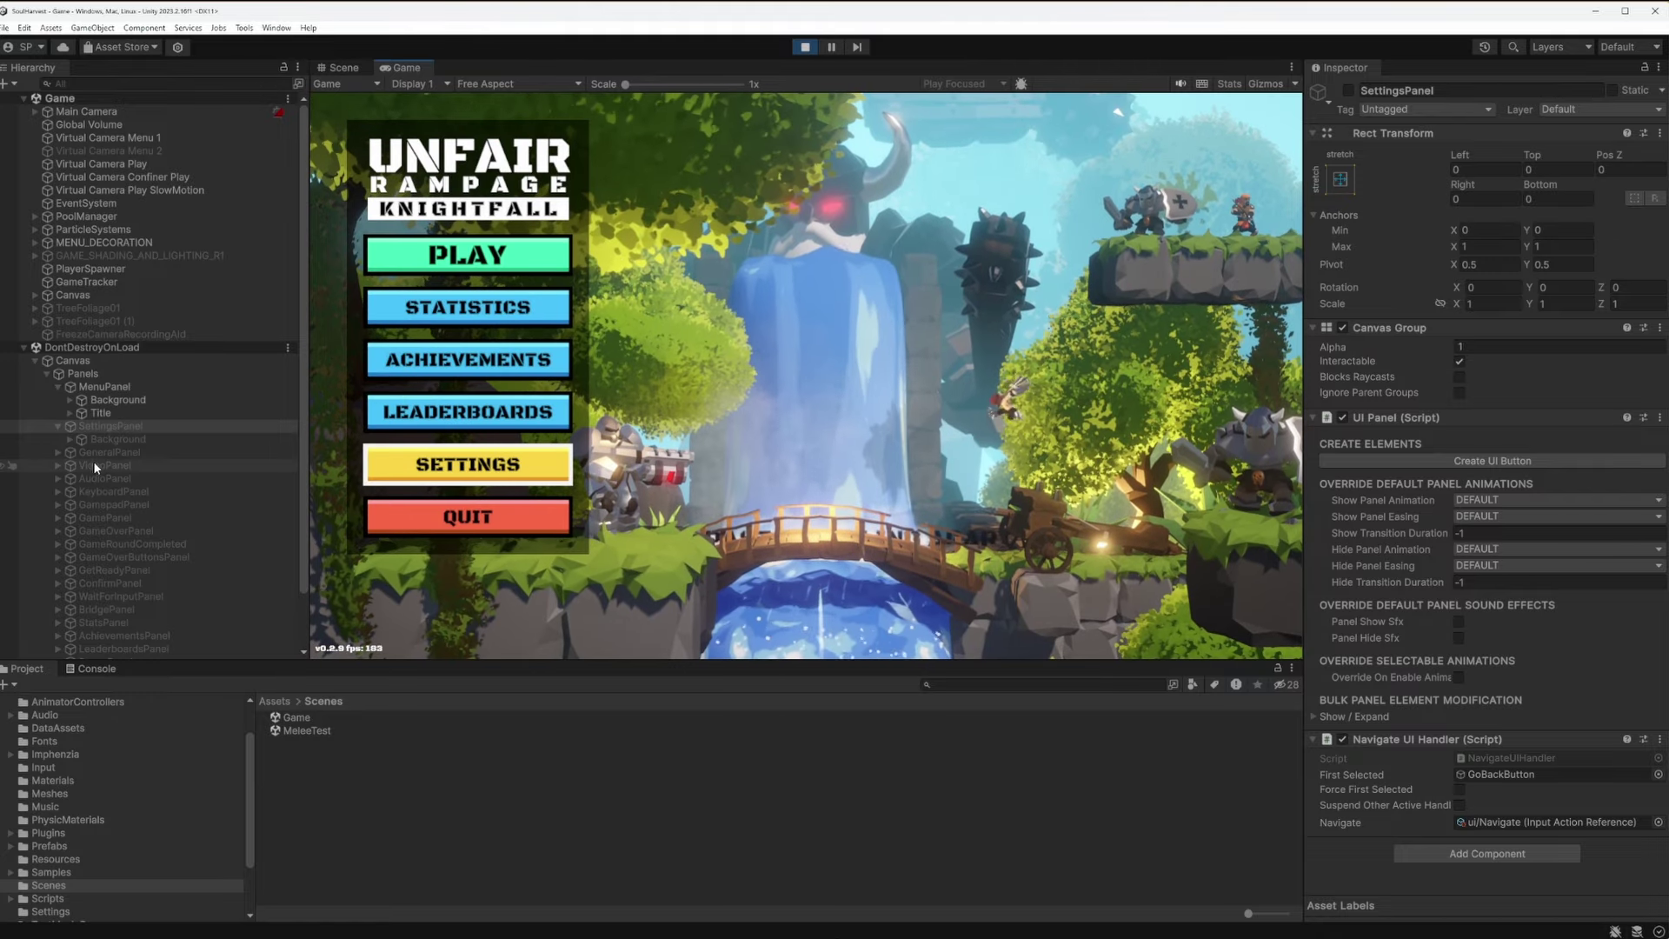
{"action": "left_click", "coordinate": [474, 464]}
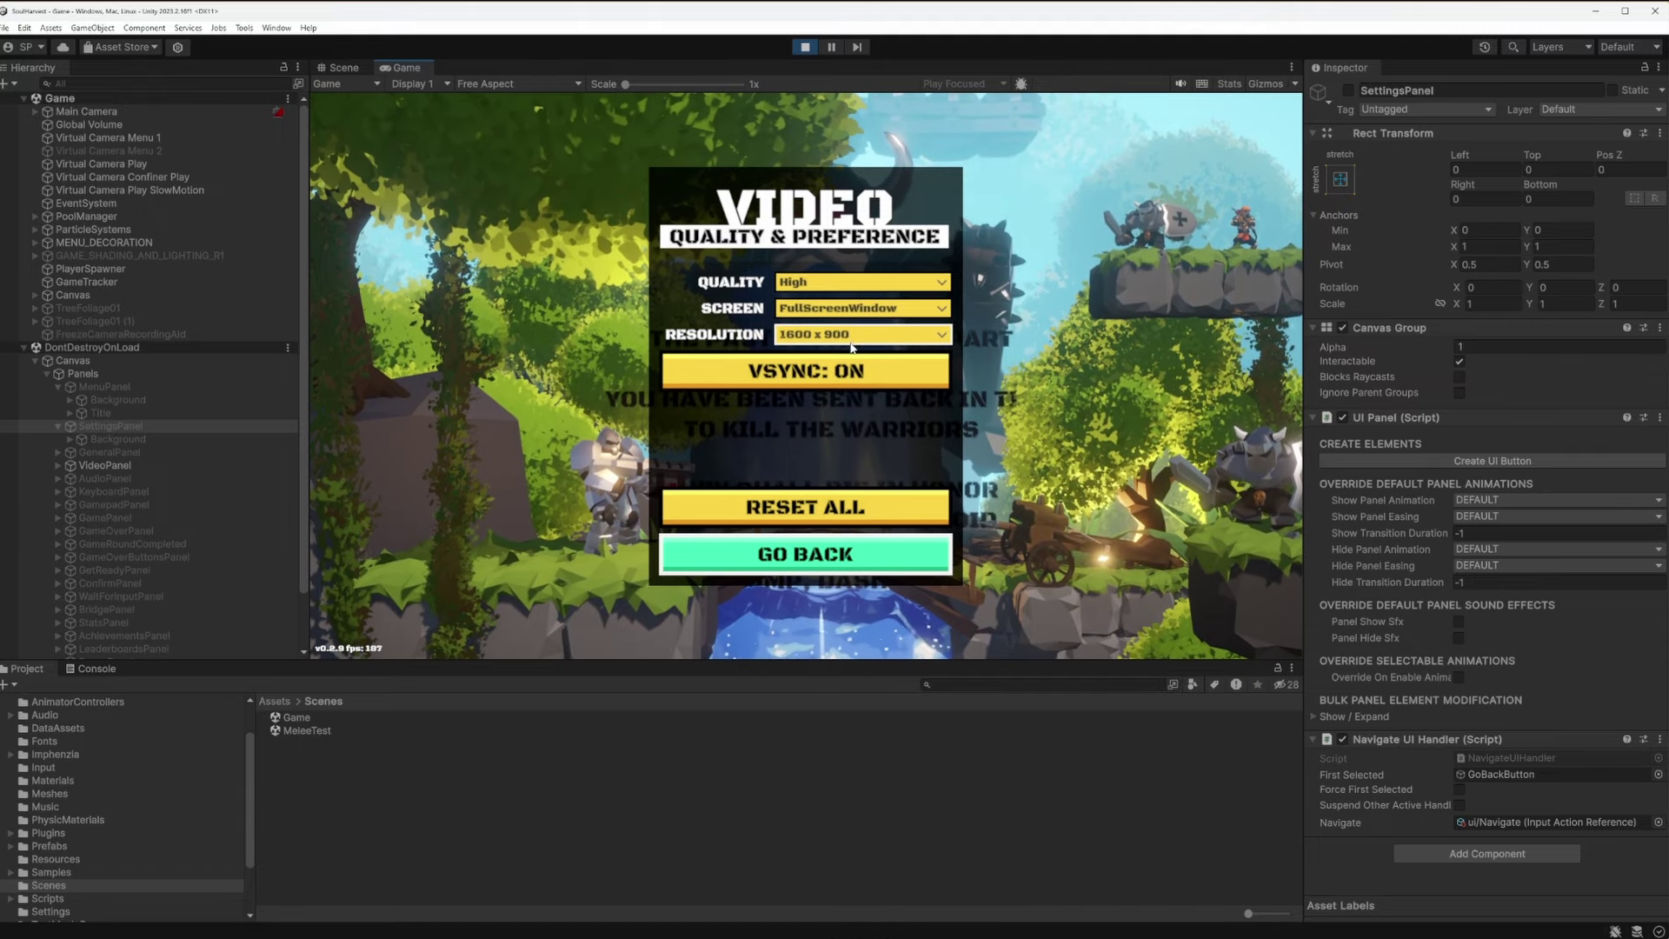
{"action": "left_click", "coordinate": [58, 465]}
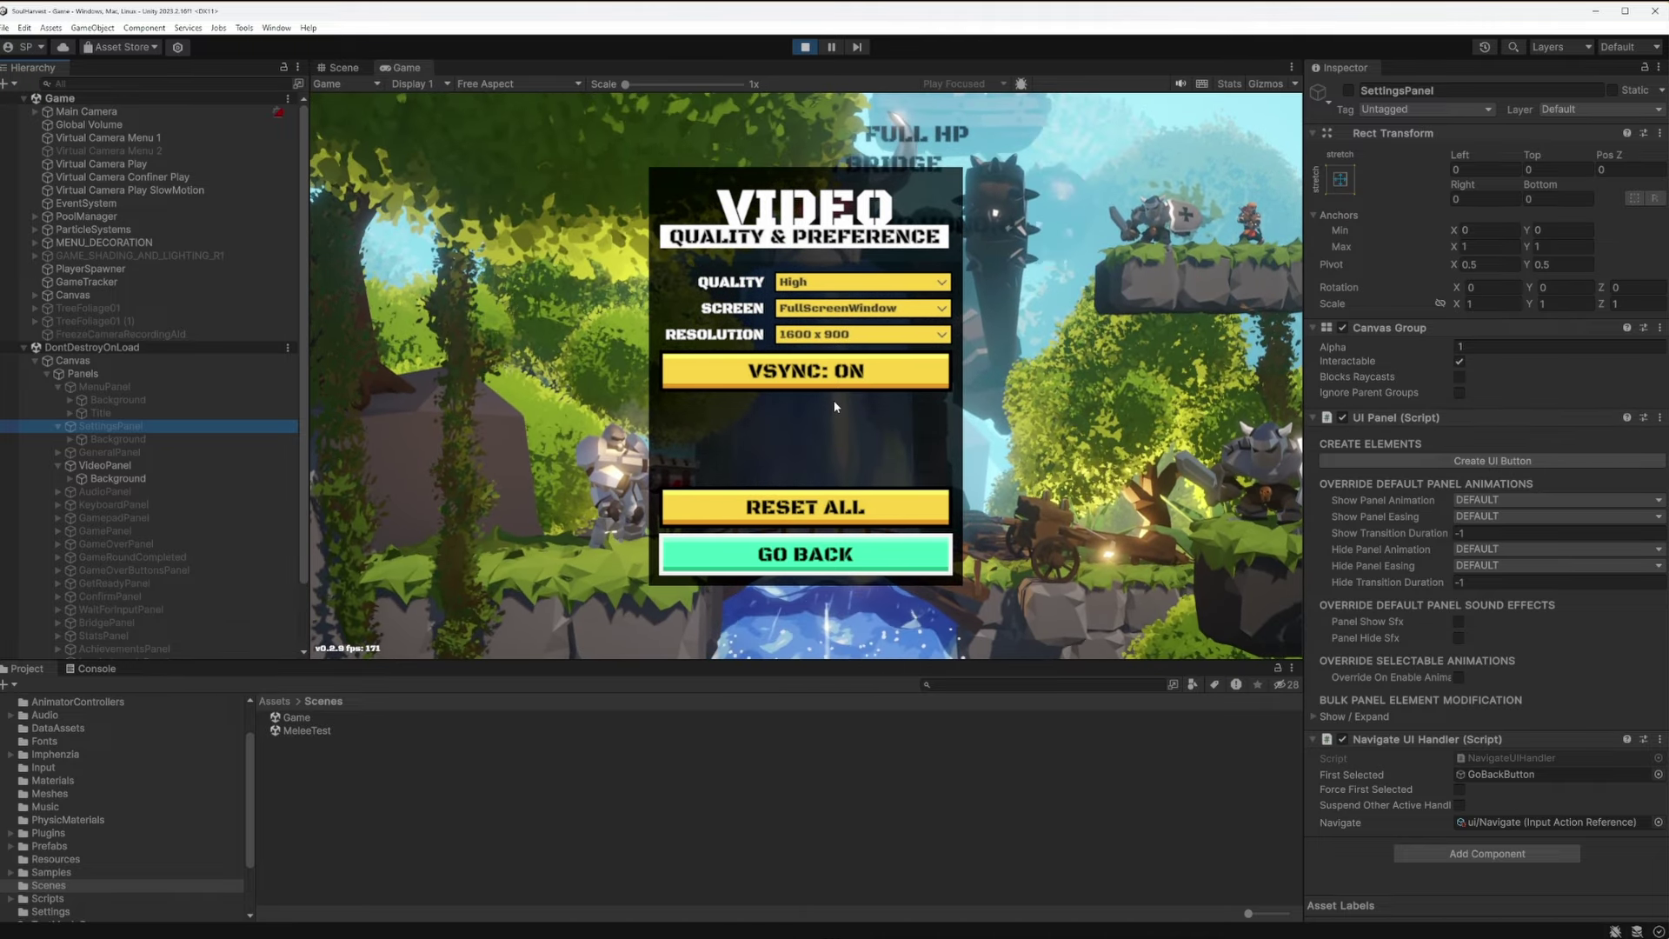
Go back to the game's main menu and view the Achievements and Statistics screens, checking which panel objects activate
{"action": "left_click", "coordinate": [128, 373]}
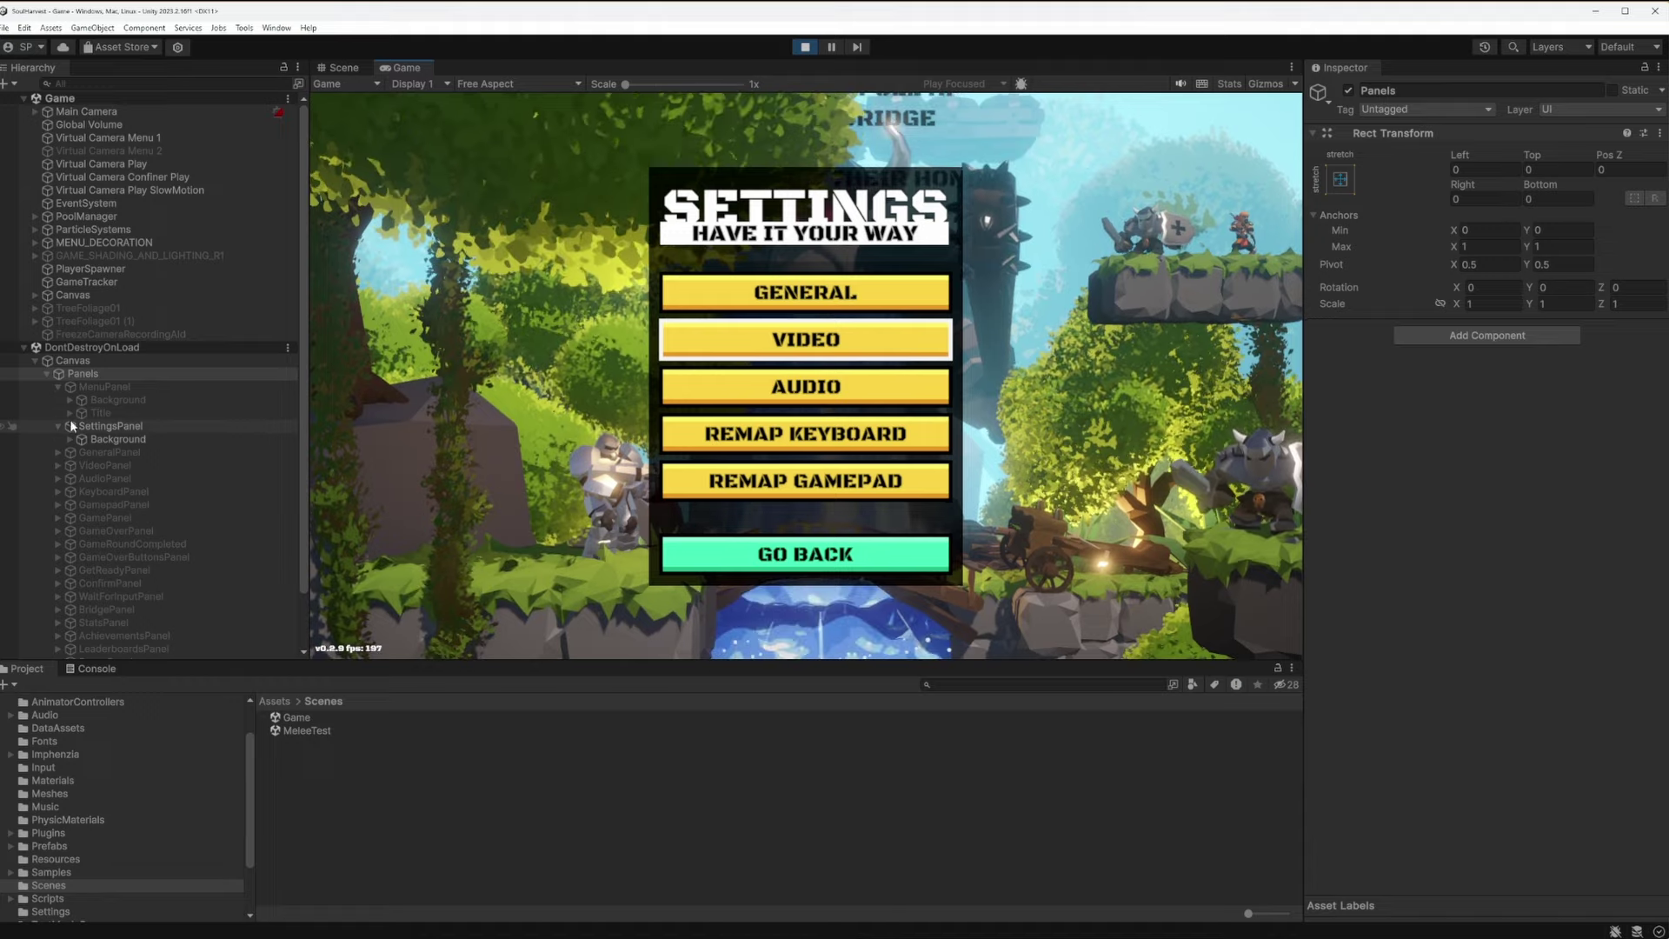
{"action": "left_click", "coordinate": [887, 556]}
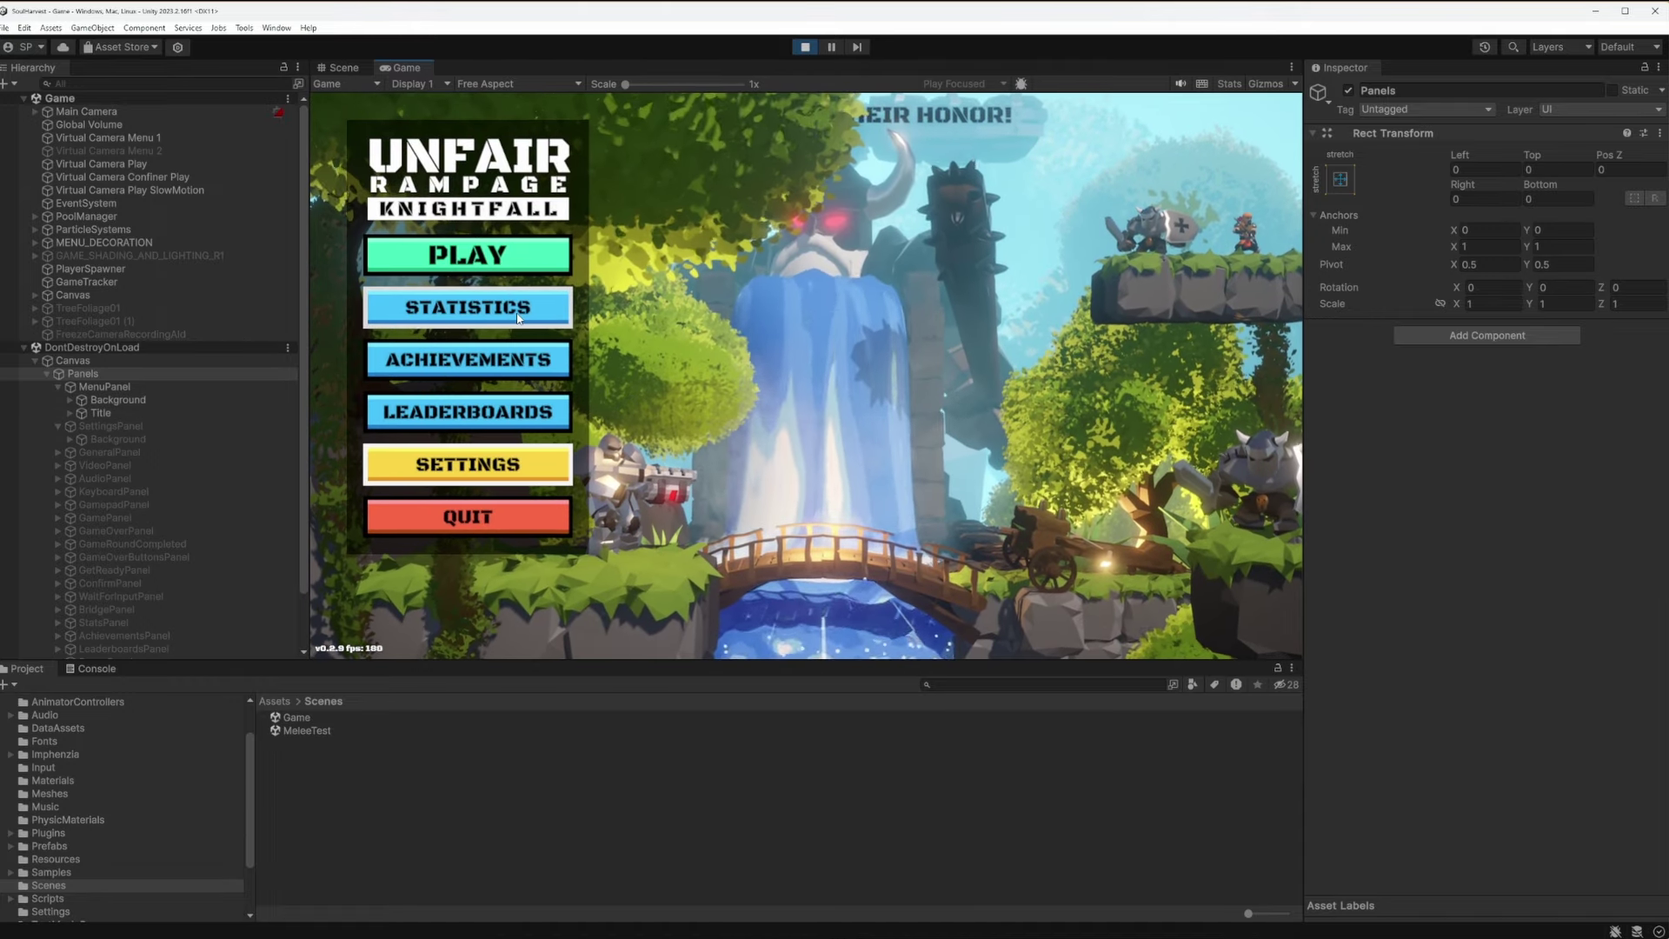
{"action": "left_click", "coordinate": [530, 371]}
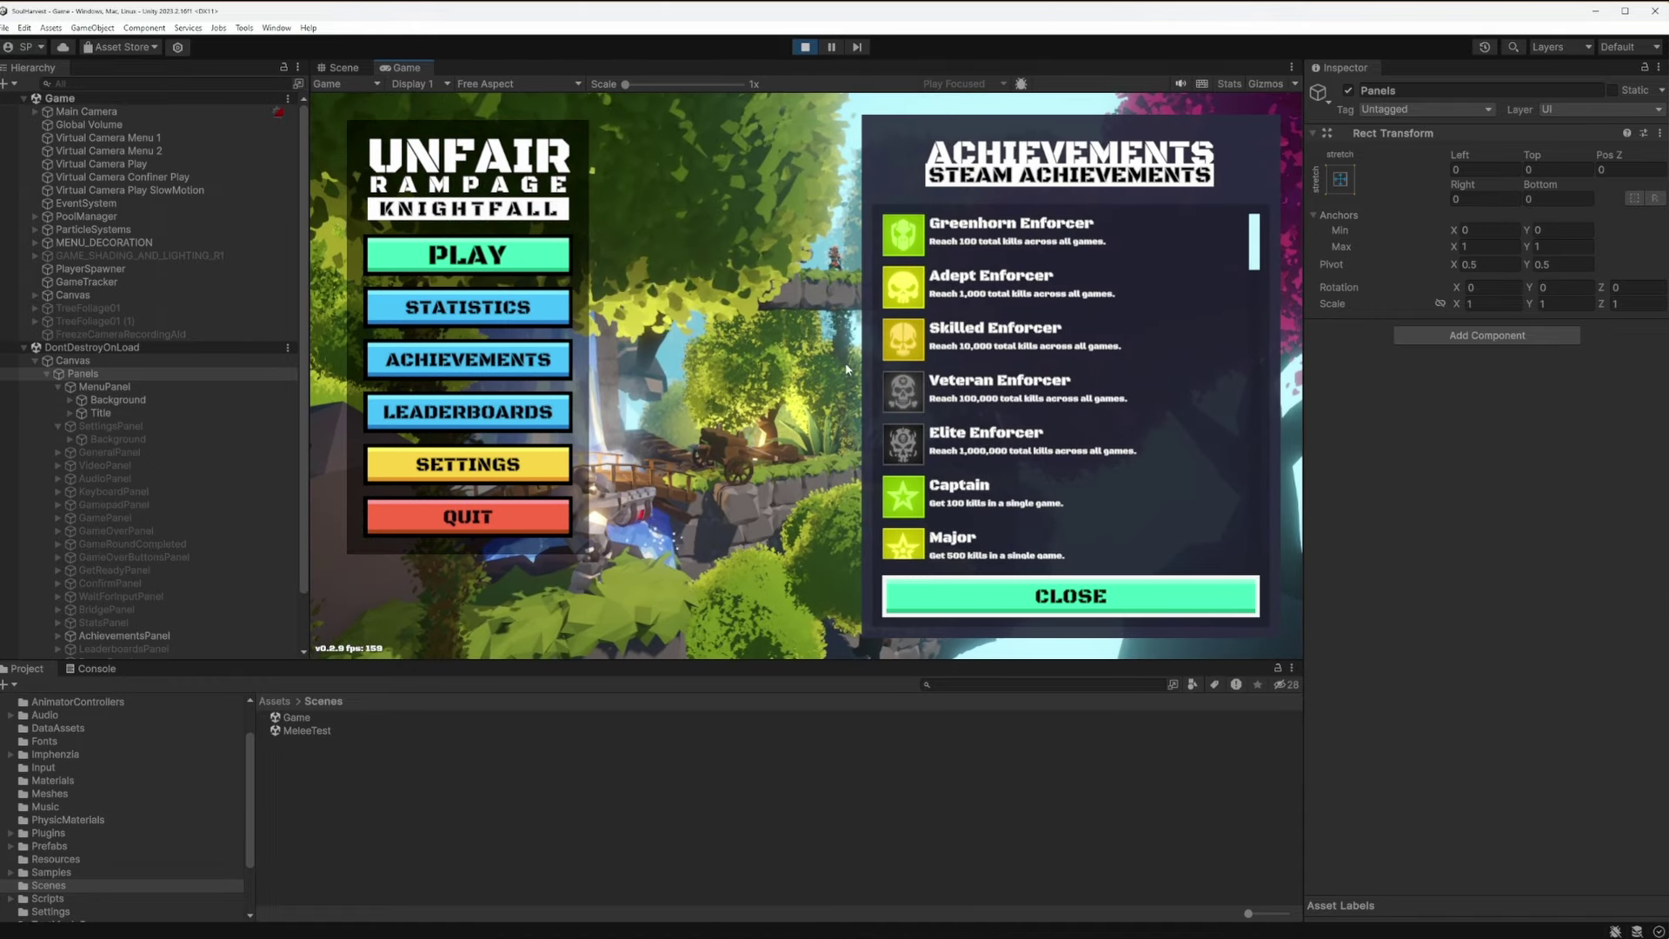
{"action": "left_click", "coordinate": [492, 312]}
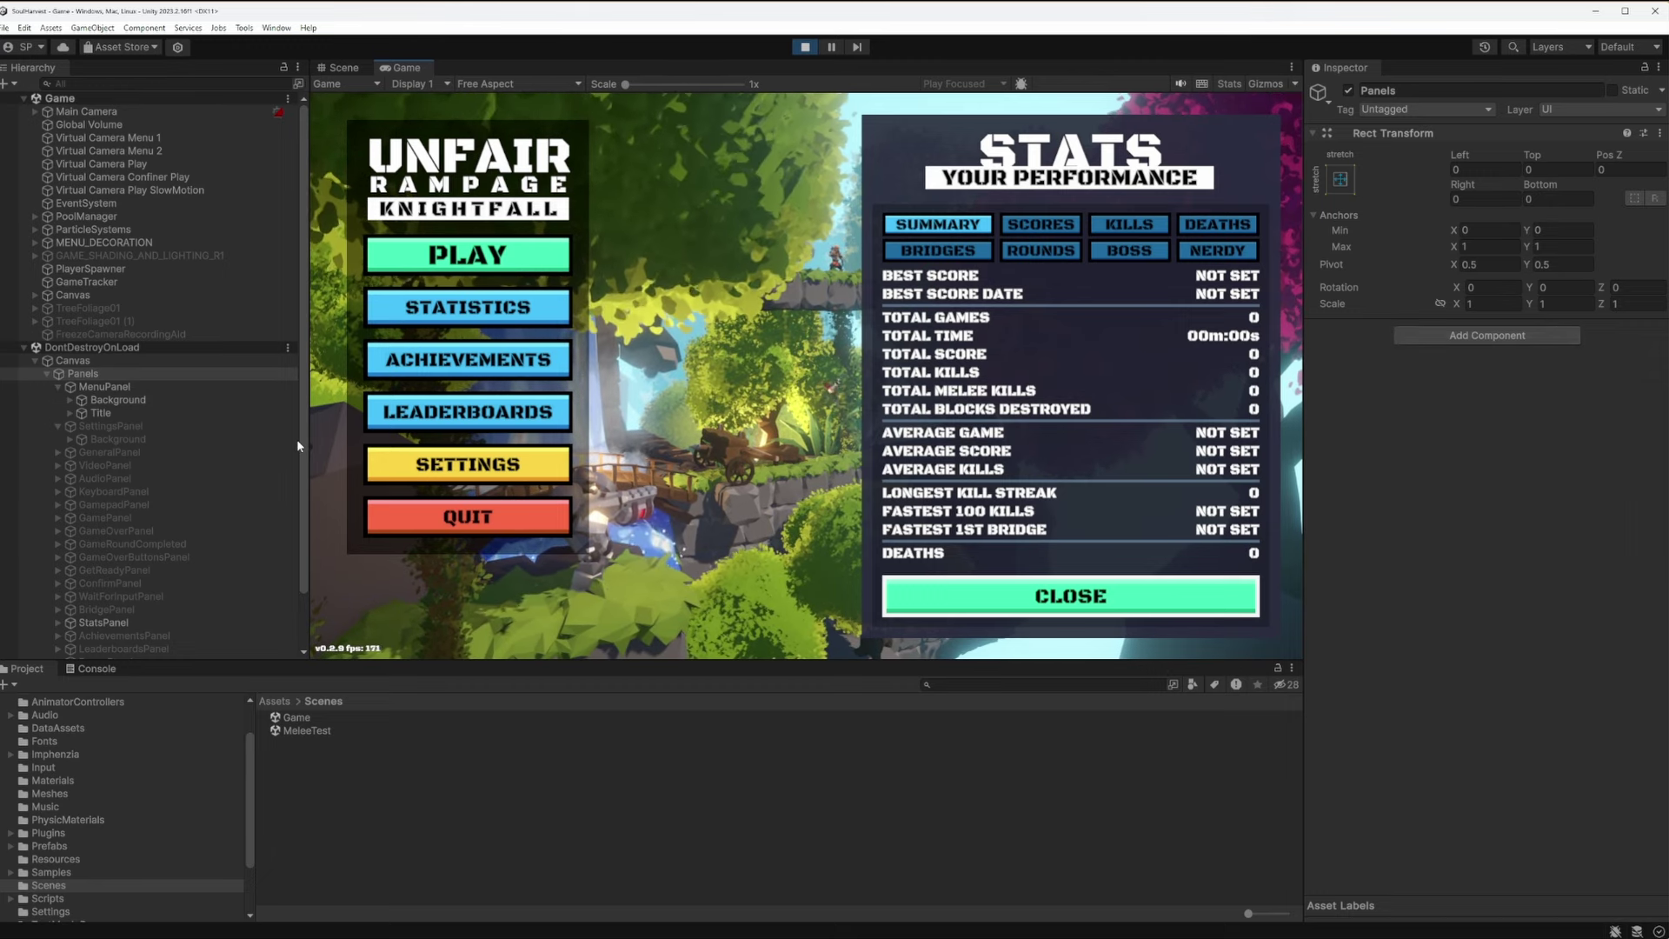
{"action": "scroll", "coordinate": [204, 538], "scroll_direction": "down", "scroll_amount": 3}
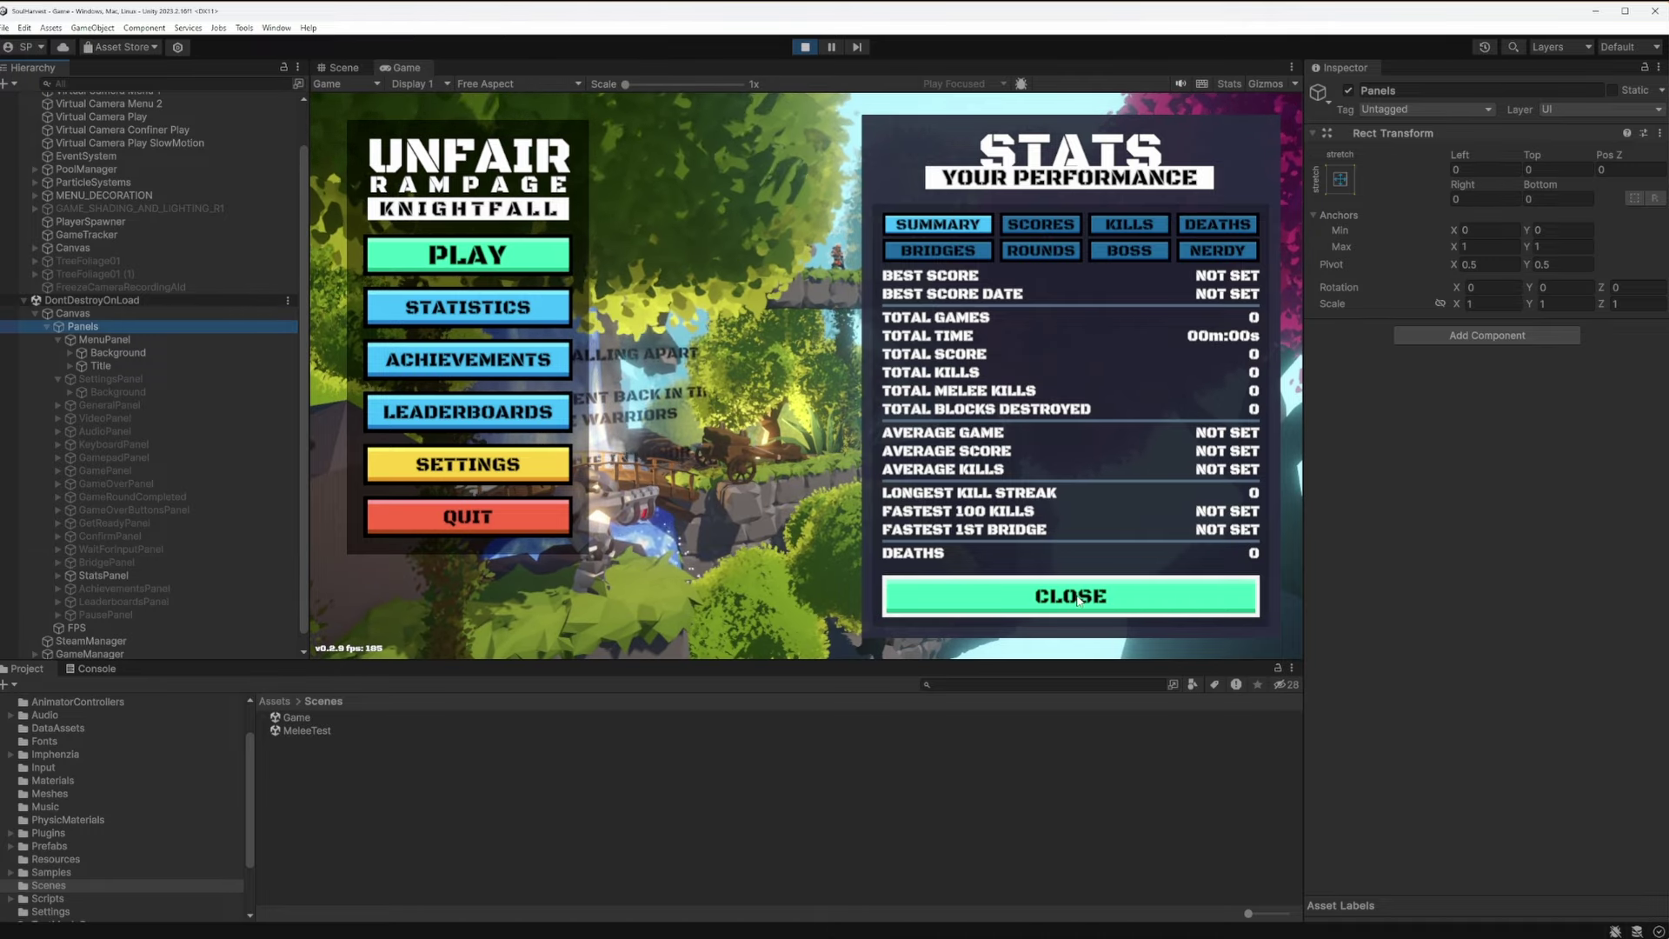
{"action": "left_click", "coordinate": [1078, 600]}
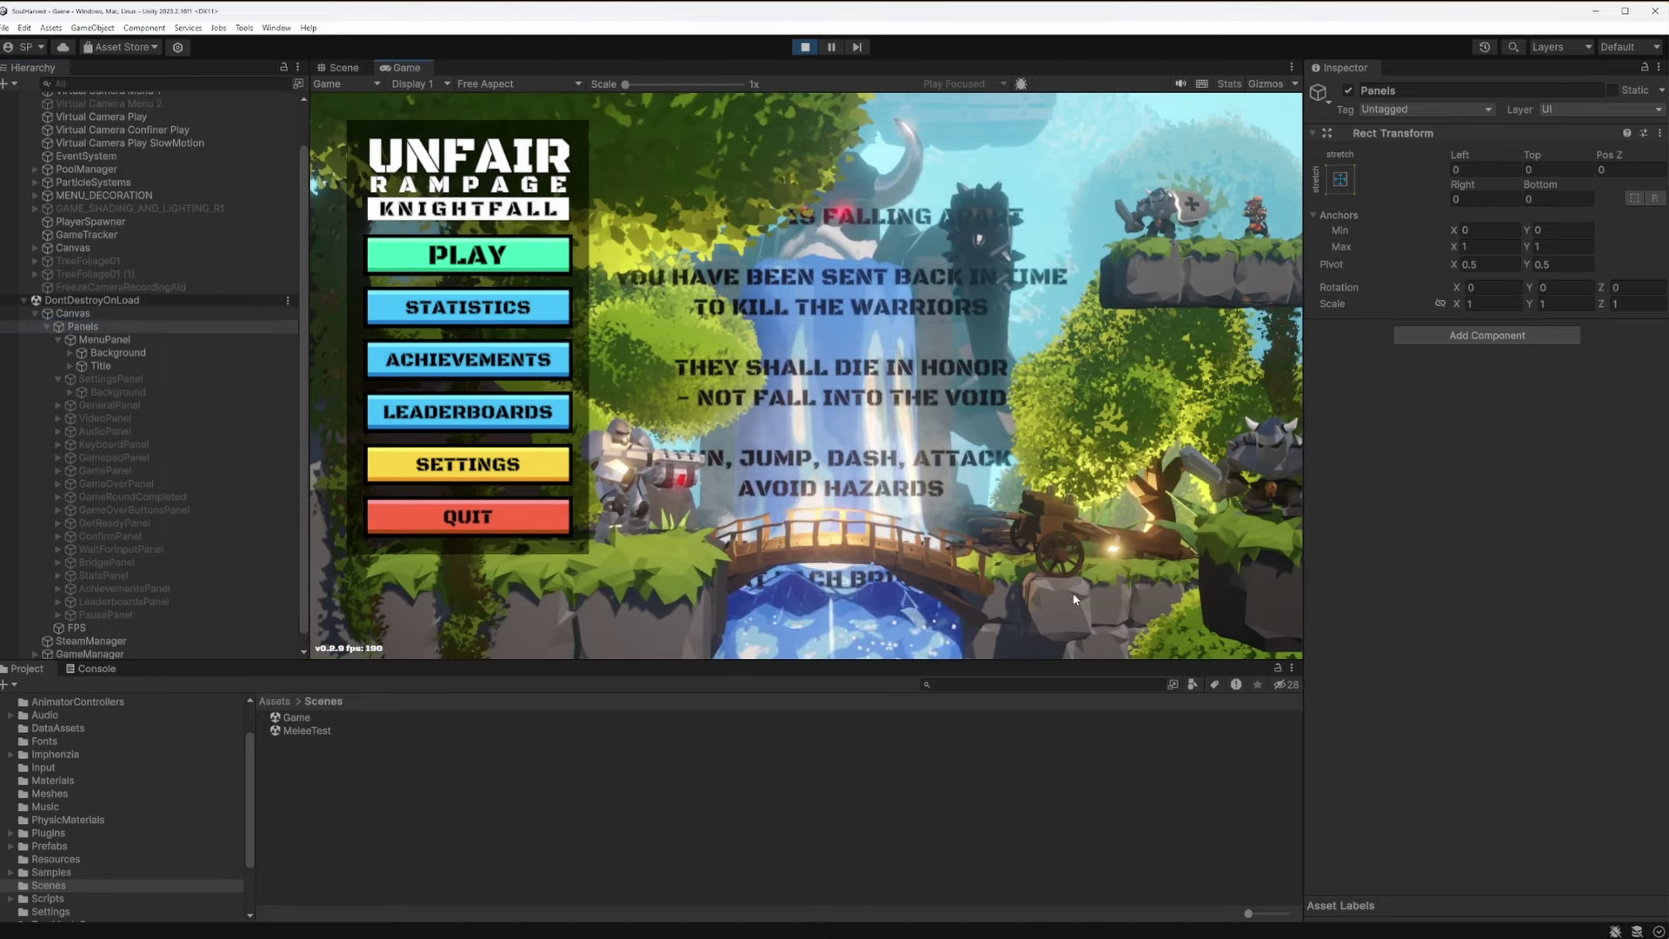
Switch between the game's Achievements and Statistics screens to compare the active panels, closing Achievements at the end
{"action": "left_click", "coordinate": [529, 374]}
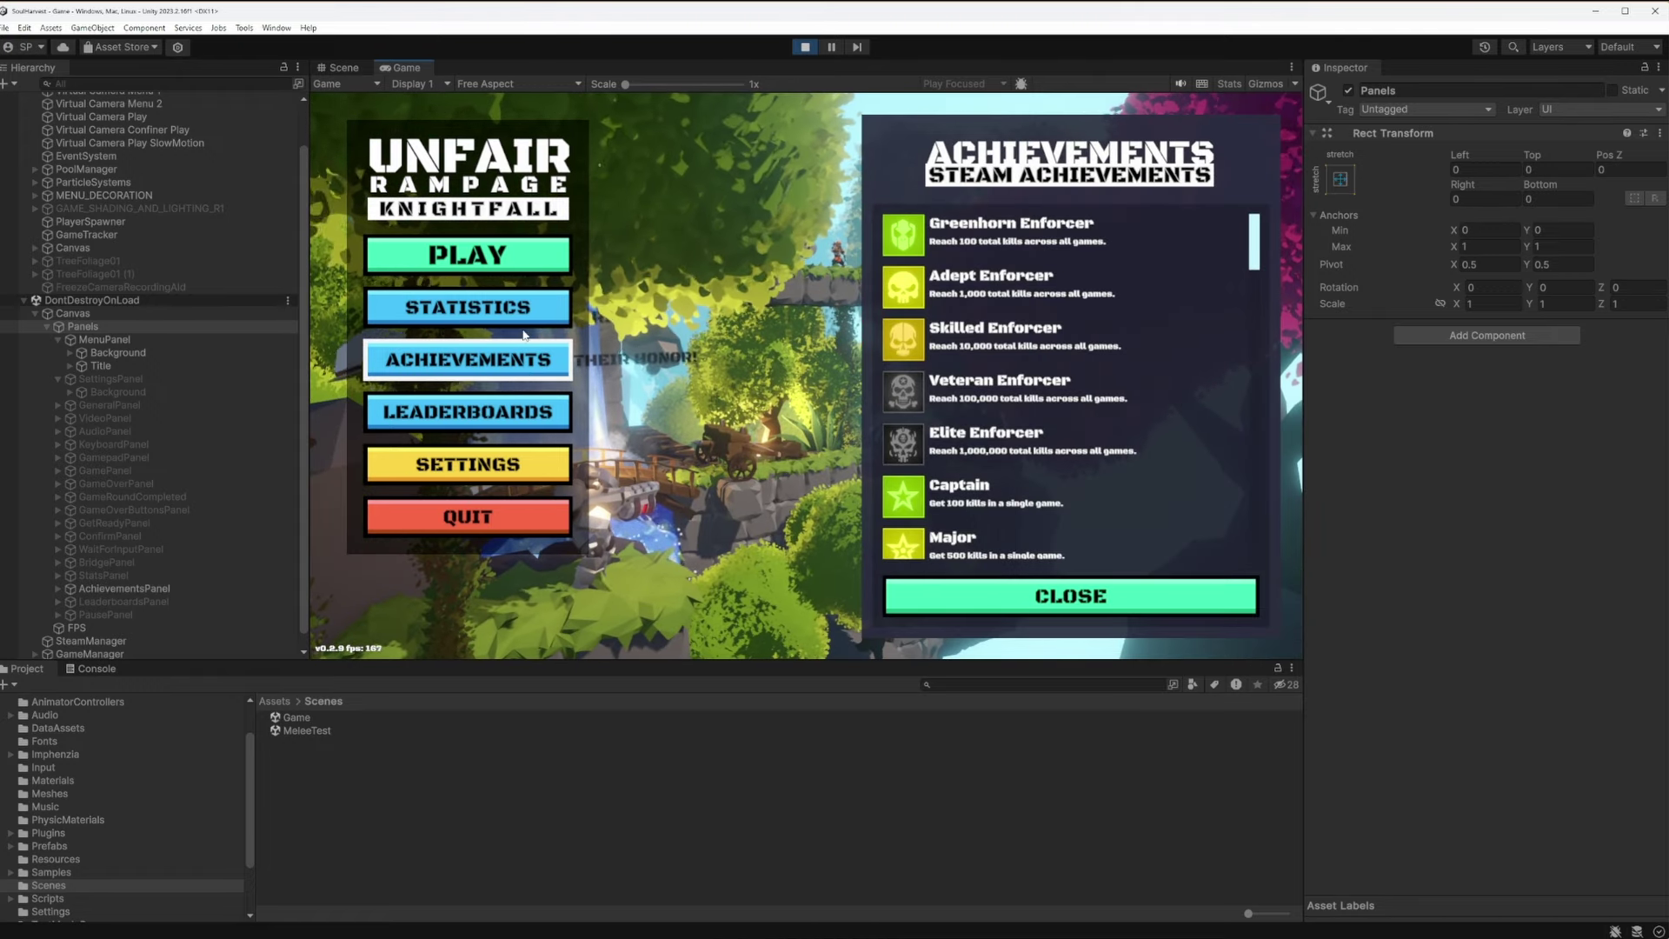
{"action": "left_click", "coordinate": [468, 307]}
{"action": "left_click", "coordinate": [519, 360]}
{"action": "scroll", "coordinate": [107, 203], "scroll_direction": "up", "scroll_amount": 2}
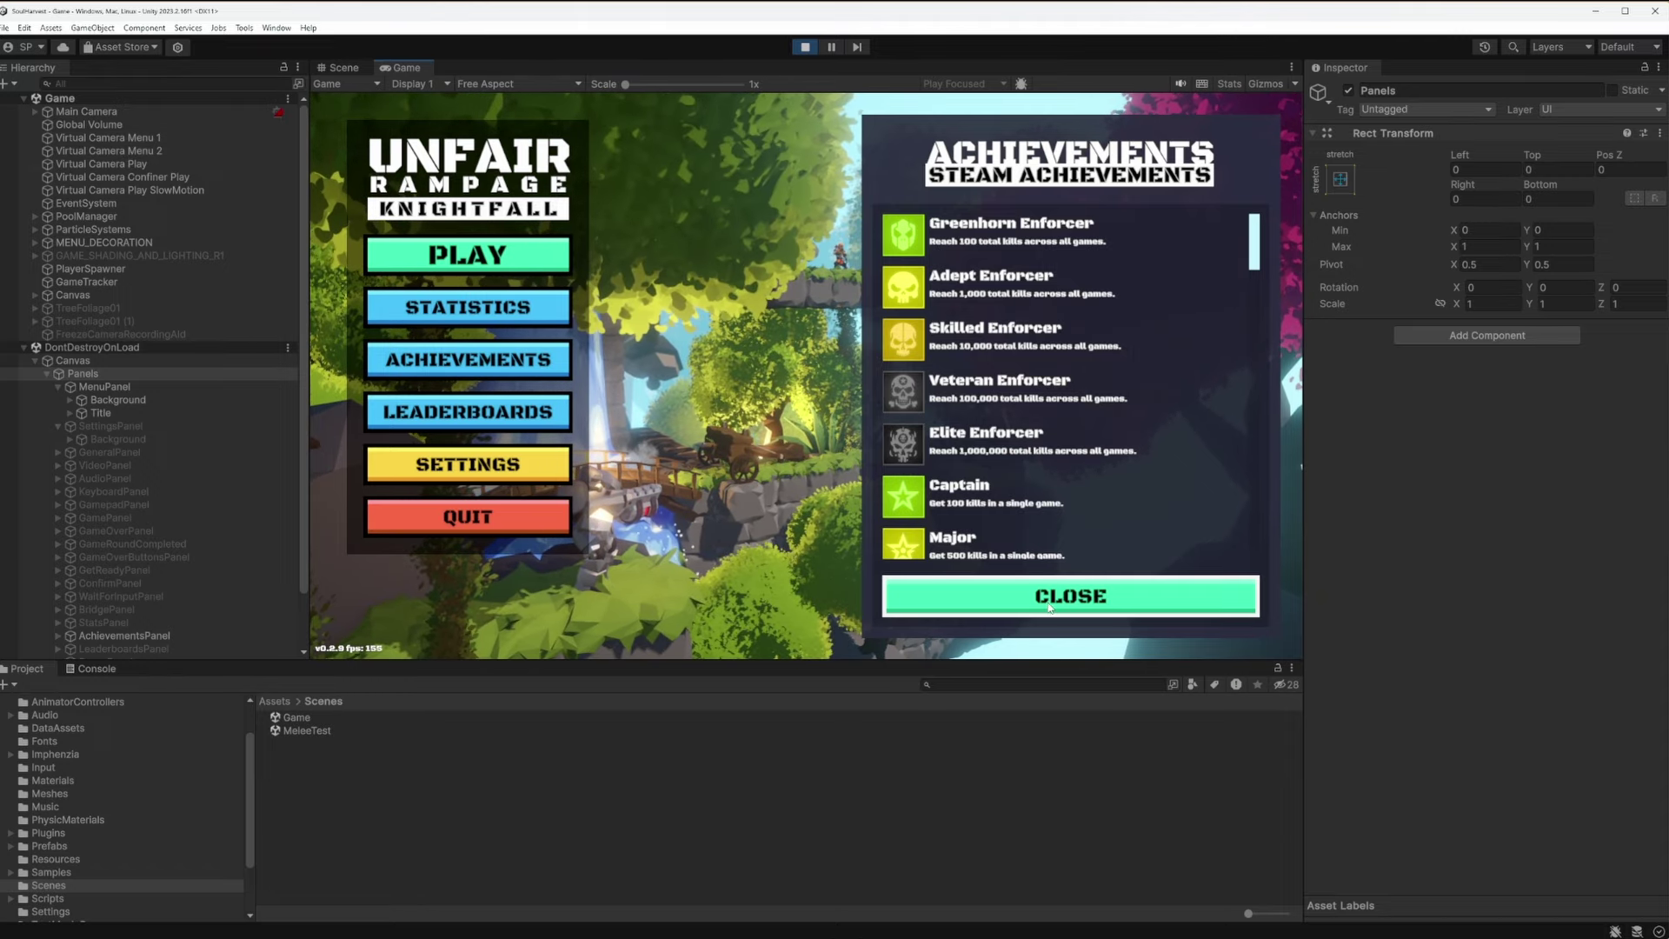
{"action": "left_click", "coordinate": [1213, 604]}
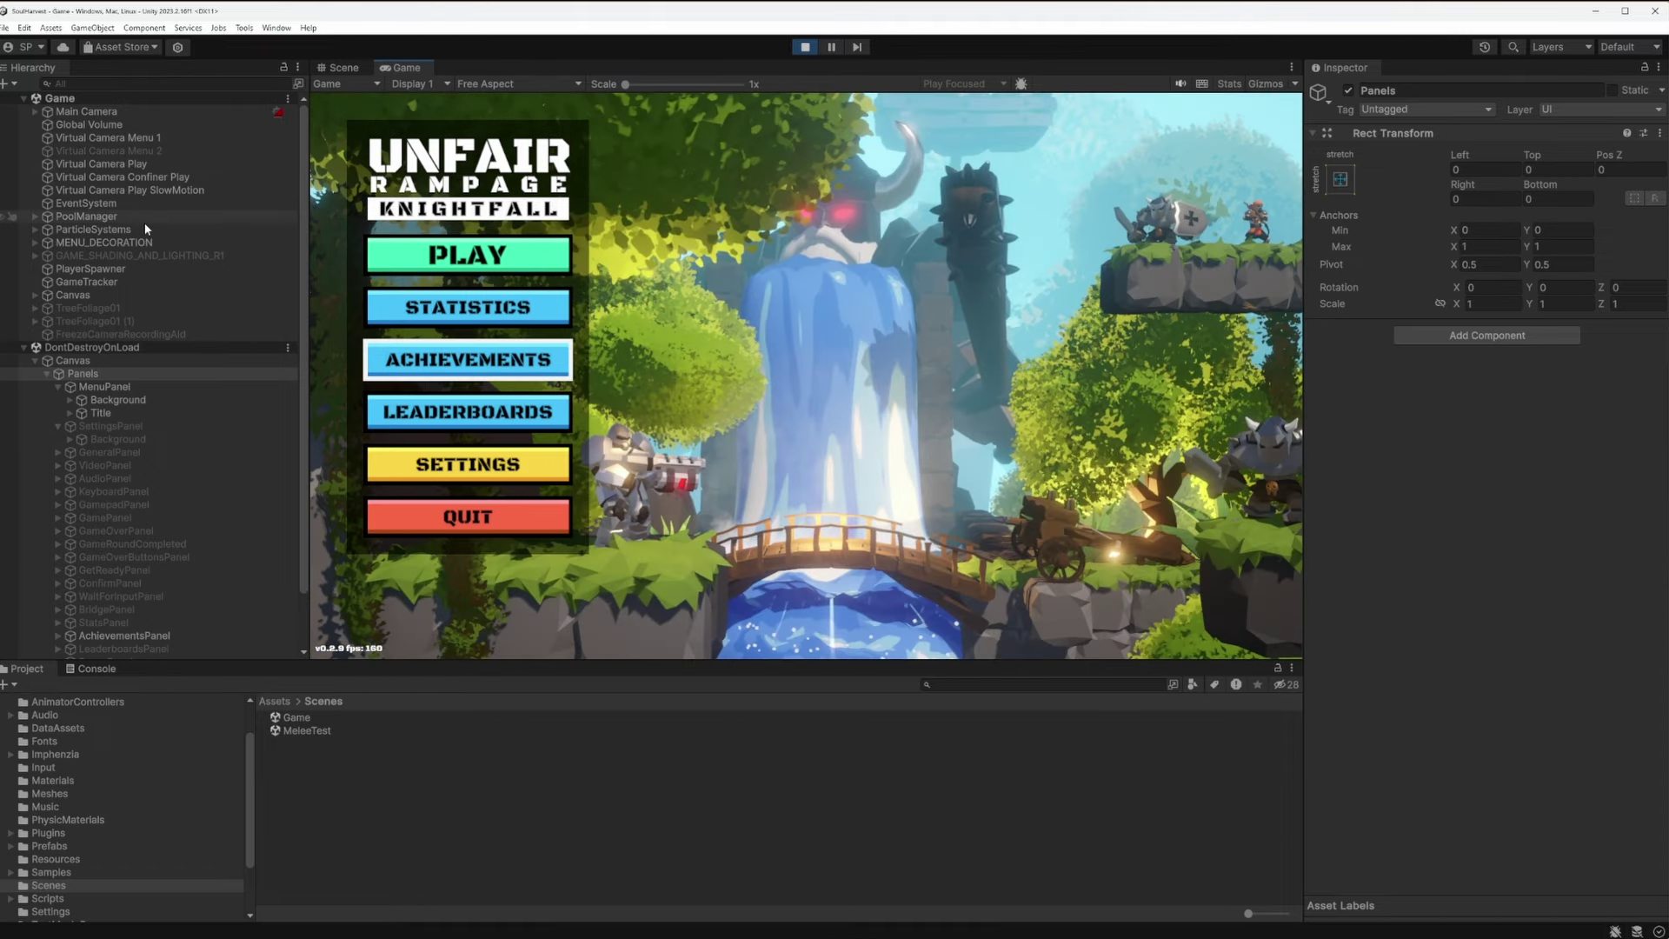
Select Virtual Camera Menu 2 and open the game's Statistics screen to examine how the camera is activated
{"action": "left_click", "coordinate": [141, 152]}
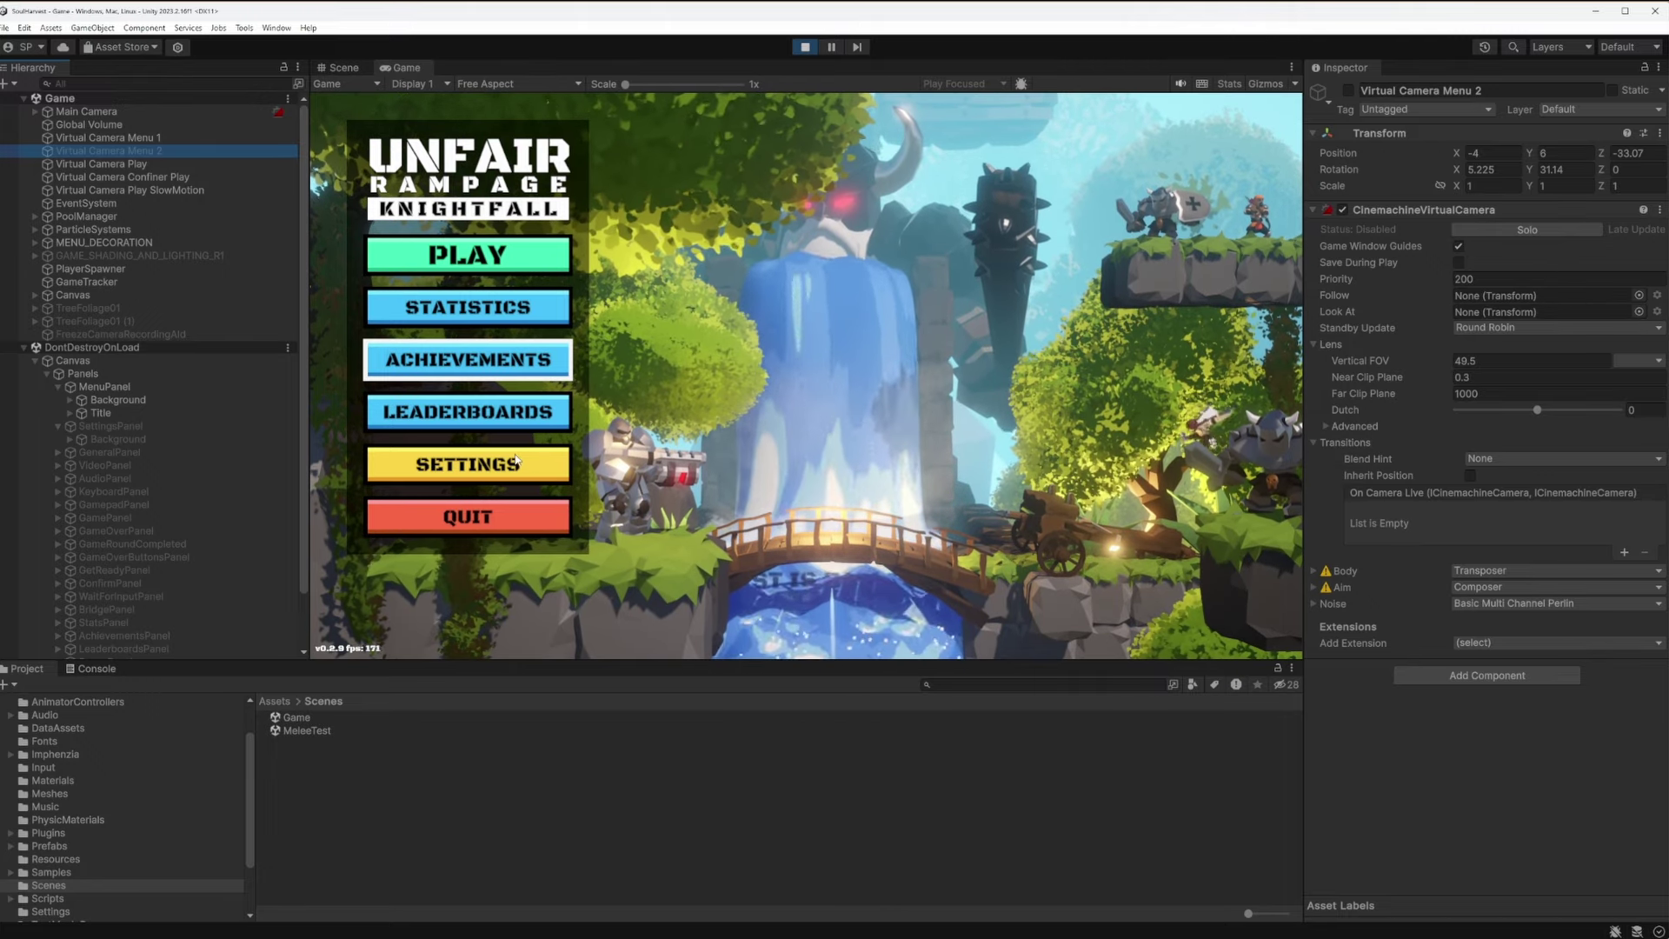
{"action": "left_click", "coordinate": [499, 311]}
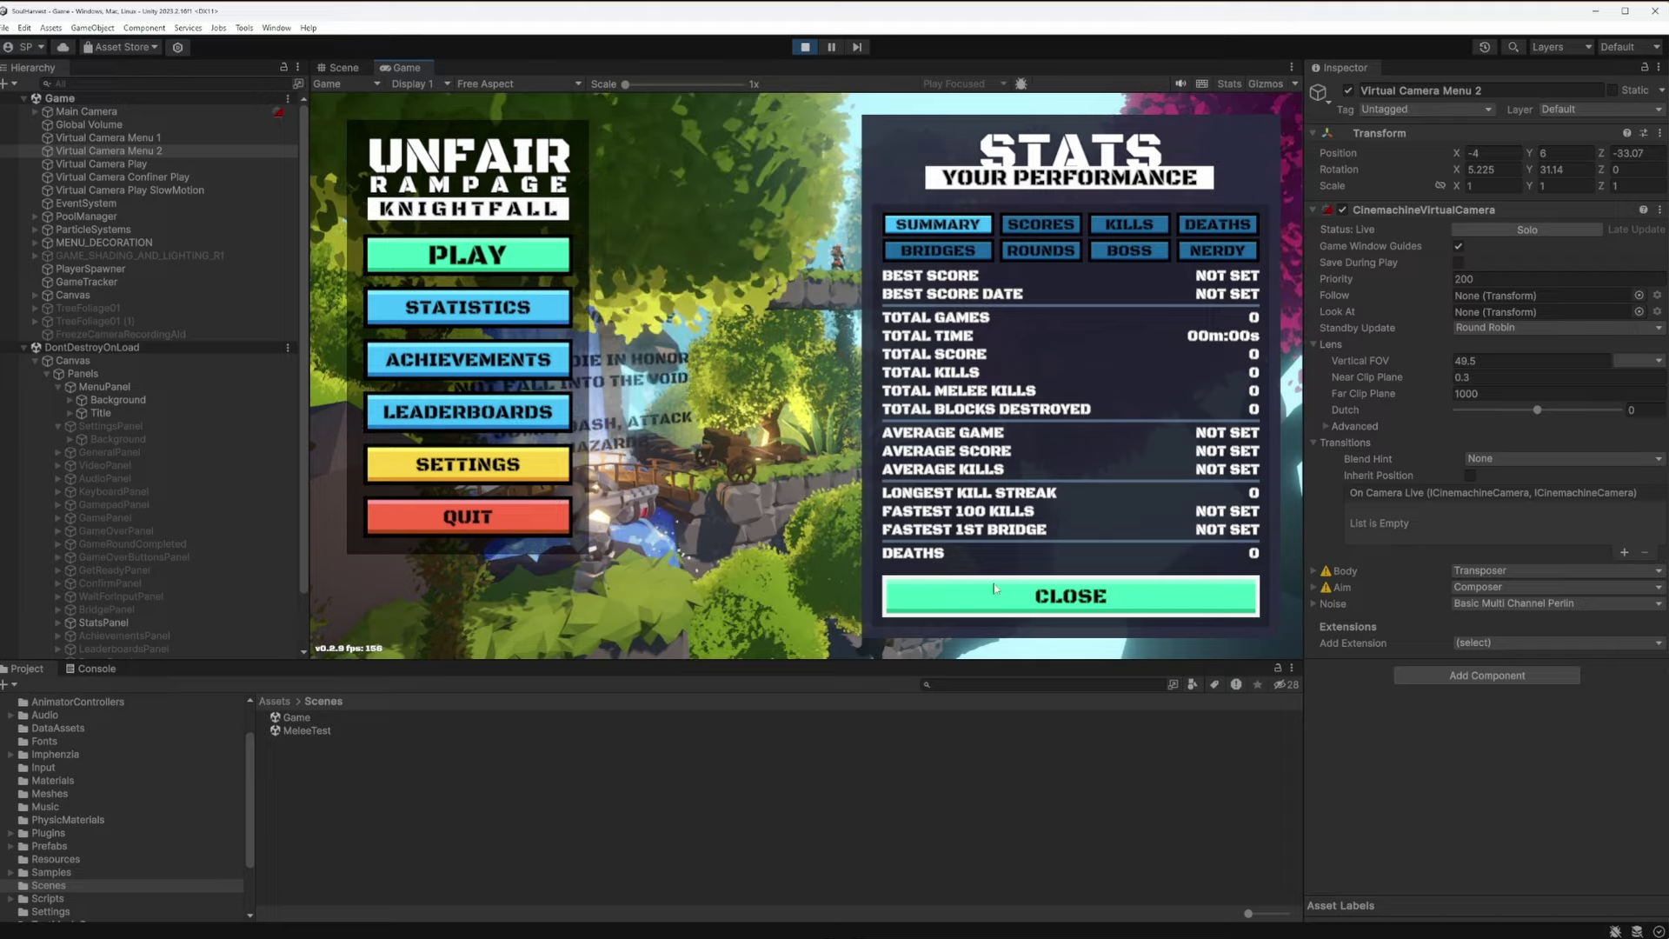
Close the game's Statistics screen and select Virtual Camera Menu 1 to examine its active state and priority
{"action": "left_click", "coordinate": [1072, 596]}
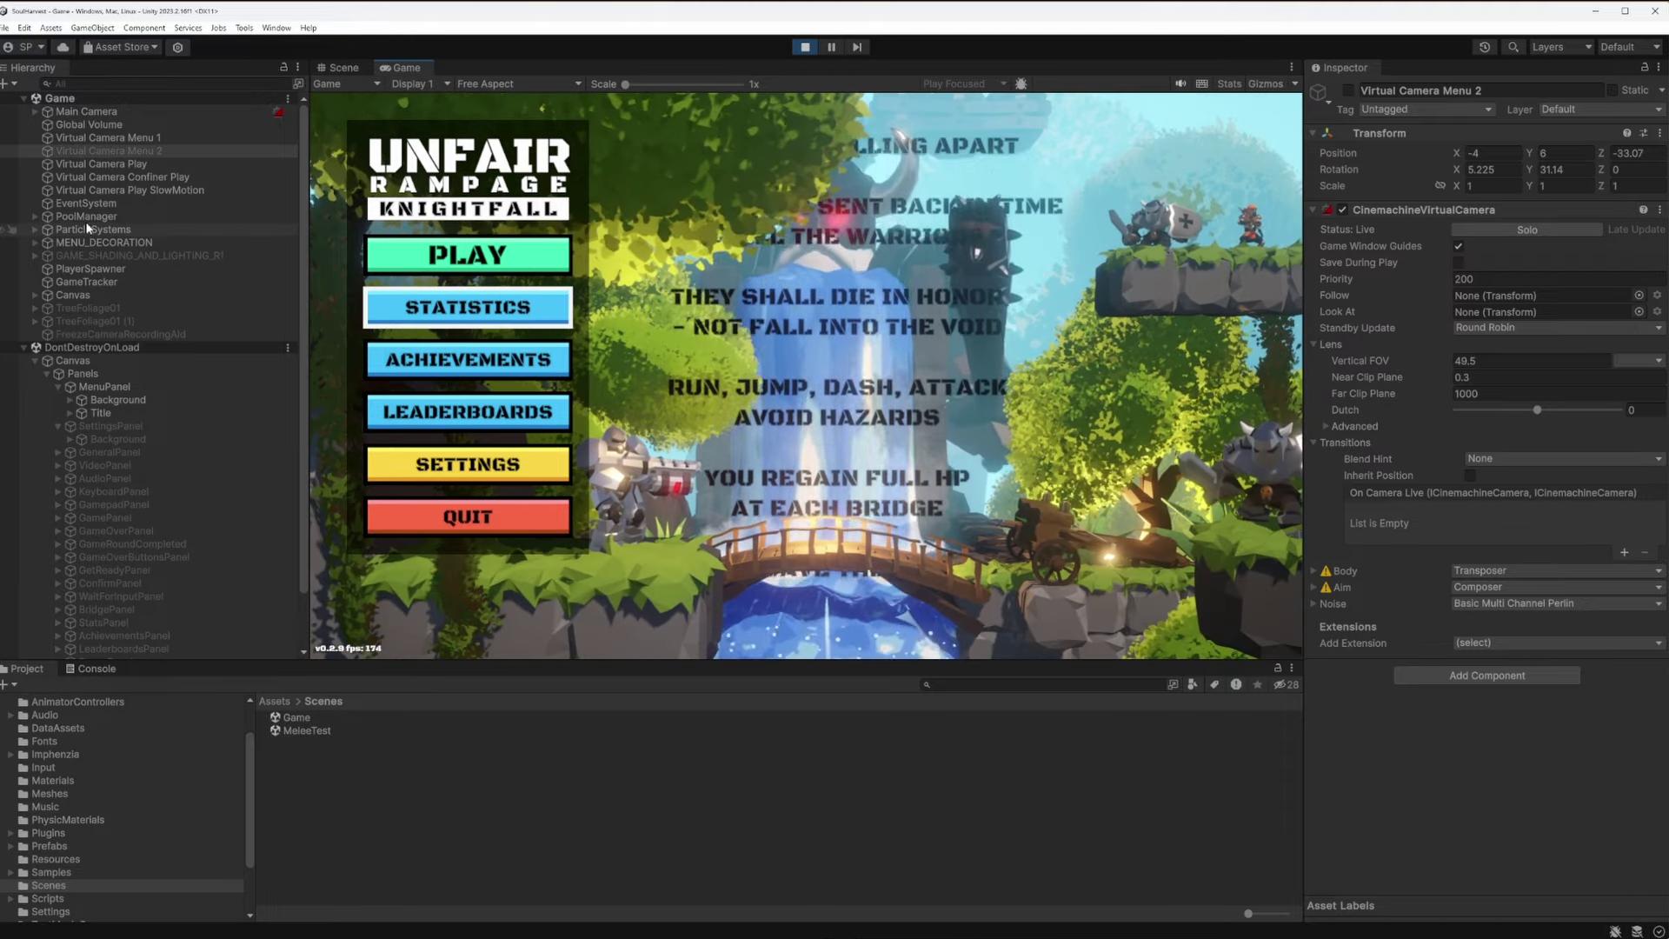
{"action": "left_click", "coordinate": [136, 139]}
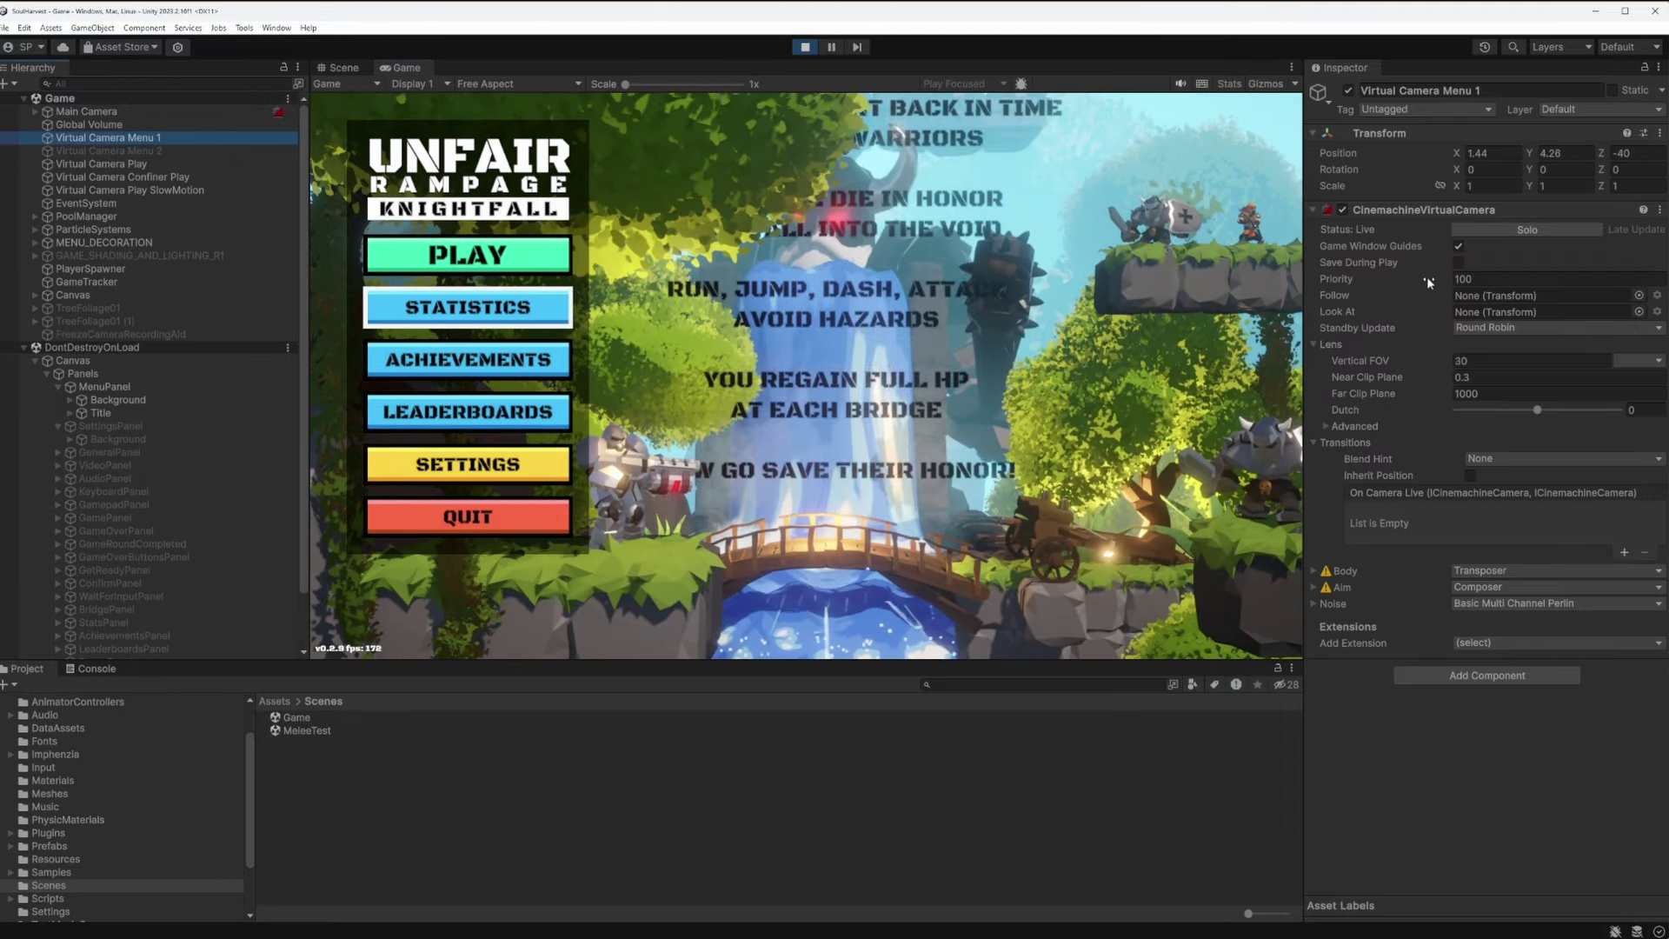
Collapse the Panels group, expand GameManager and inspect its audio, event, highscore and level manager objects
{"action": "left_click", "coordinate": [47, 374]}
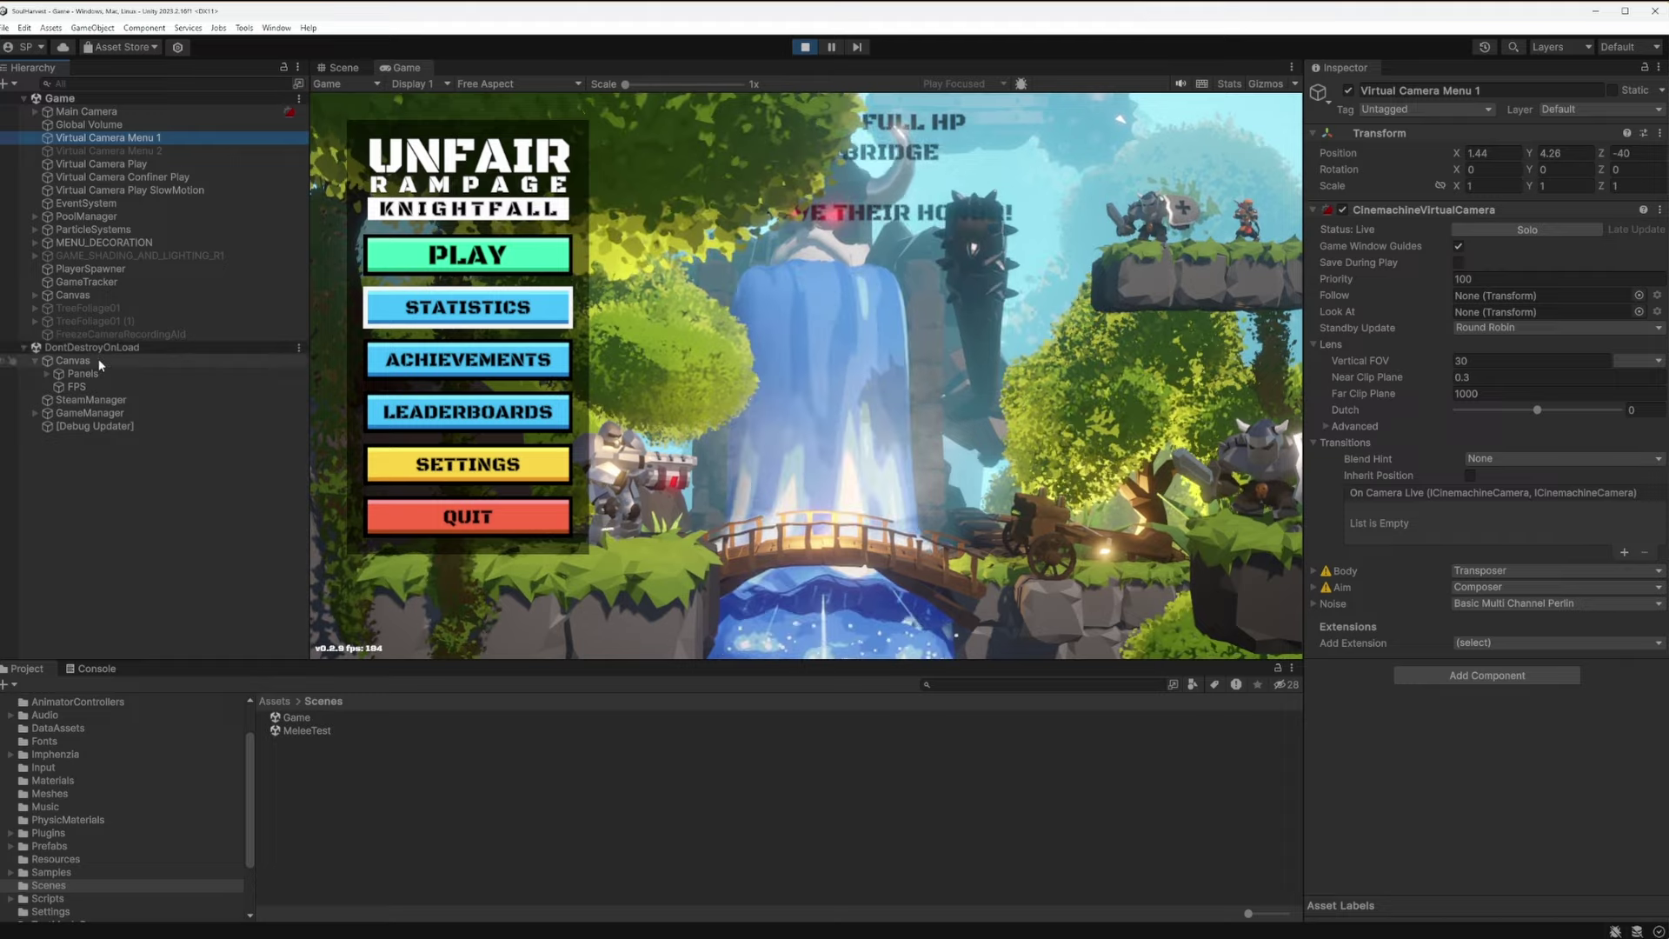
{"action": "left_click", "coordinate": [114, 414]}
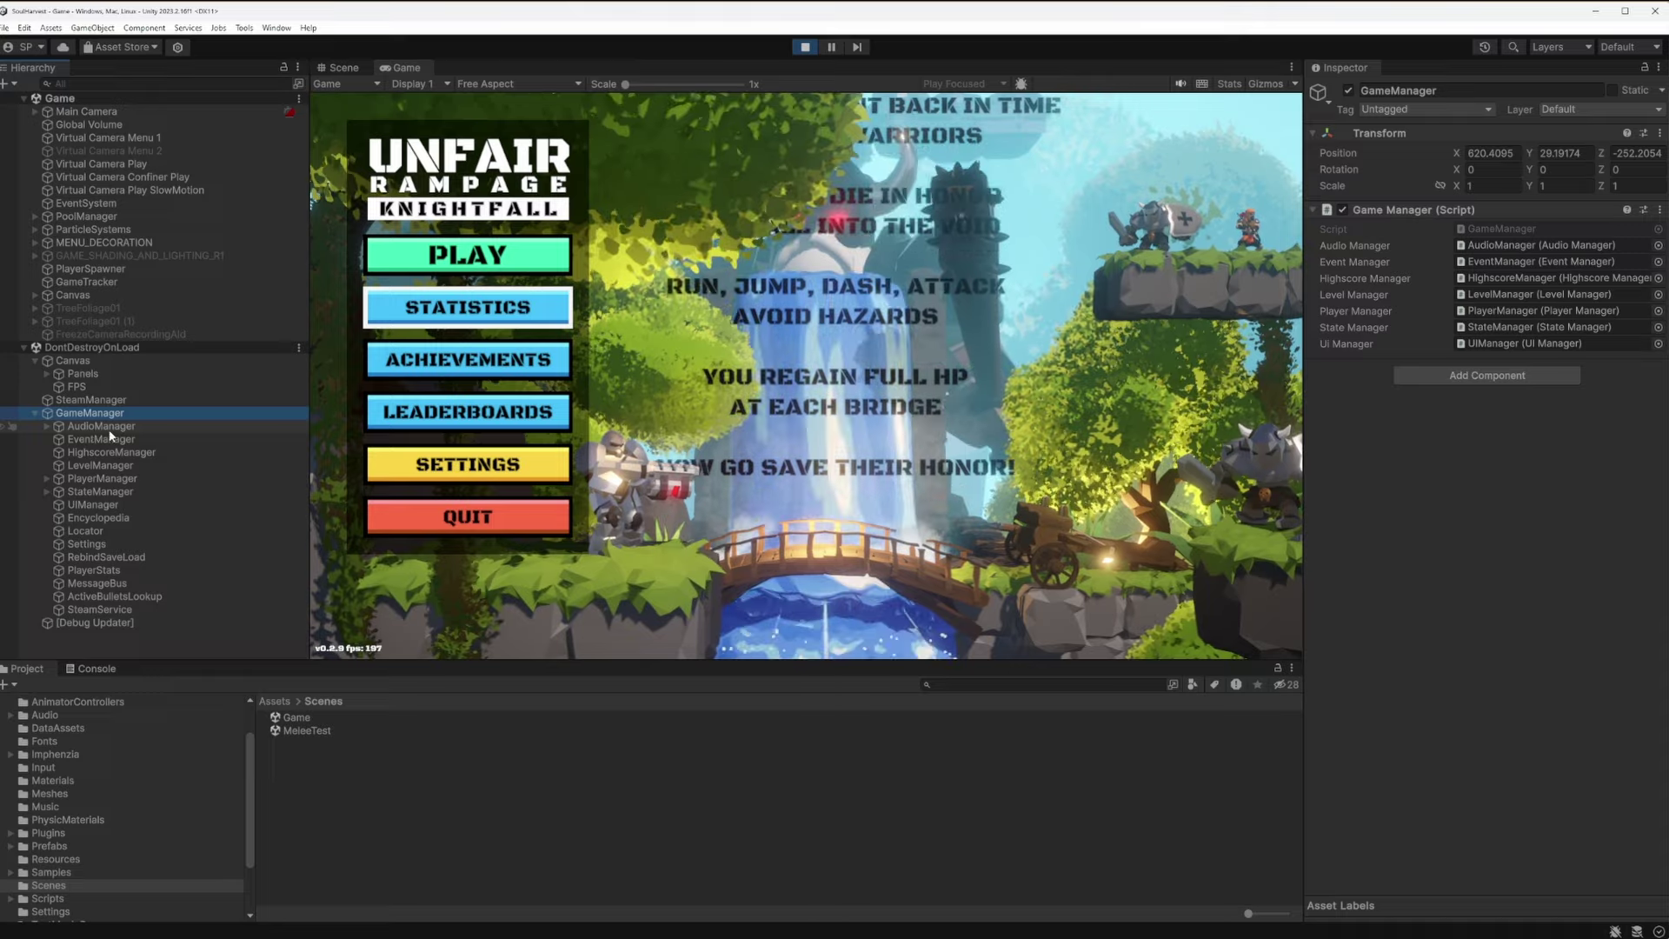
{"action": "left_click", "coordinate": [119, 427]}
{"action": "left_click", "coordinate": [115, 440]}
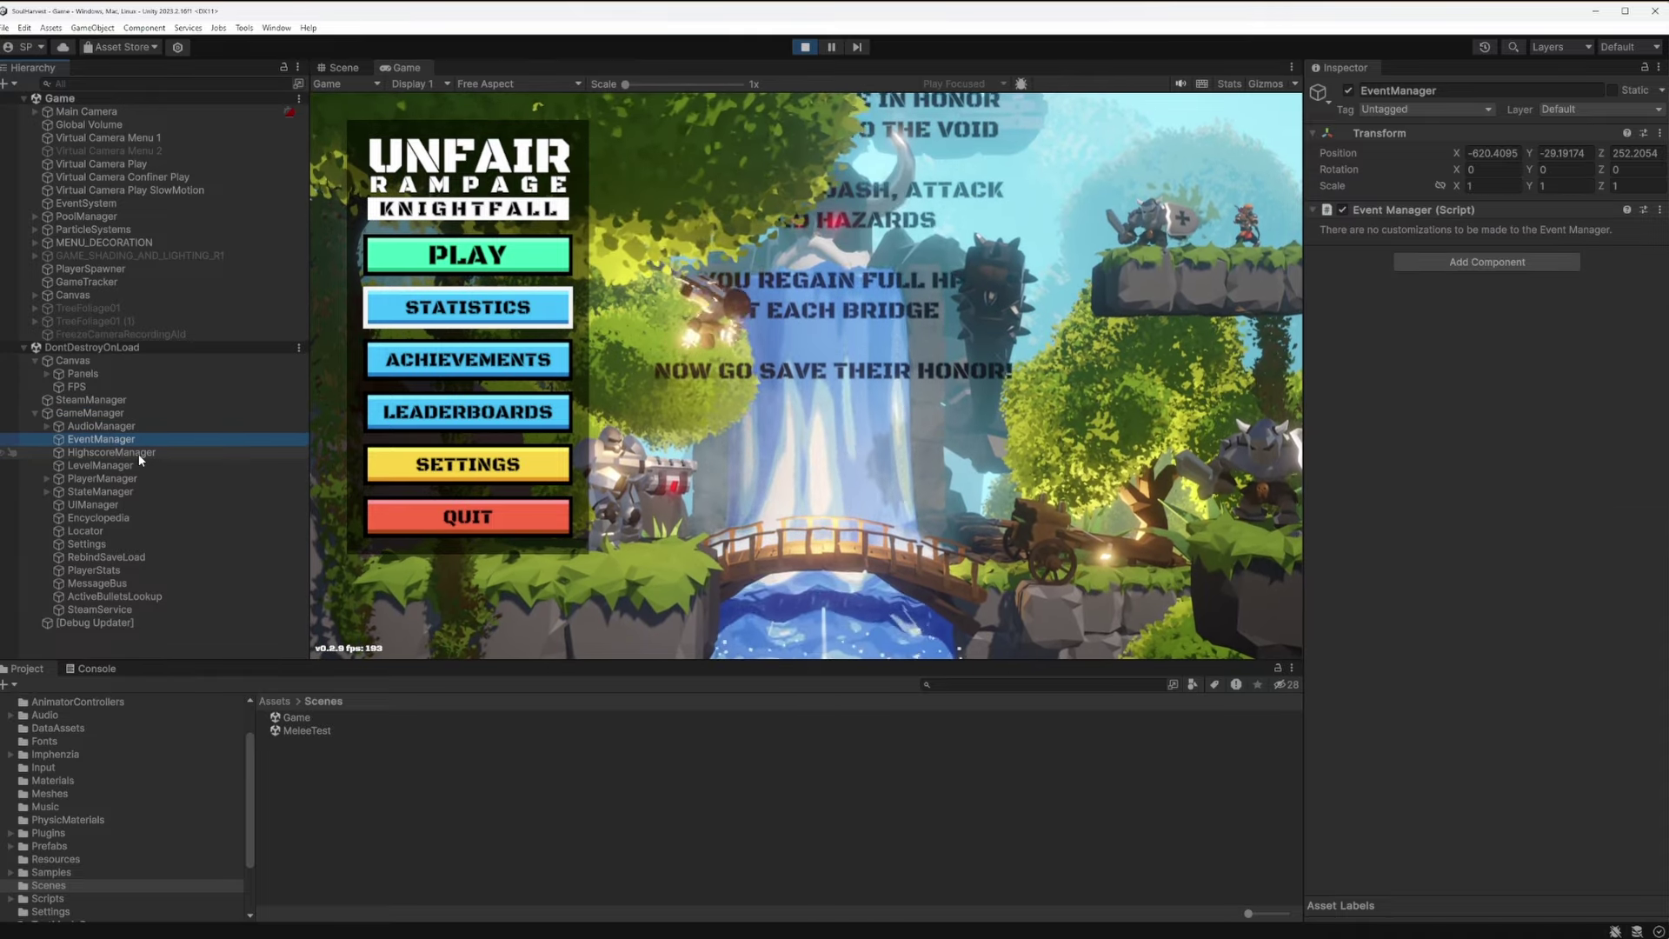
{"action": "left_click", "coordinate": [130, 453]}
{"action": "left_click", "coordinate": [122, 466]}
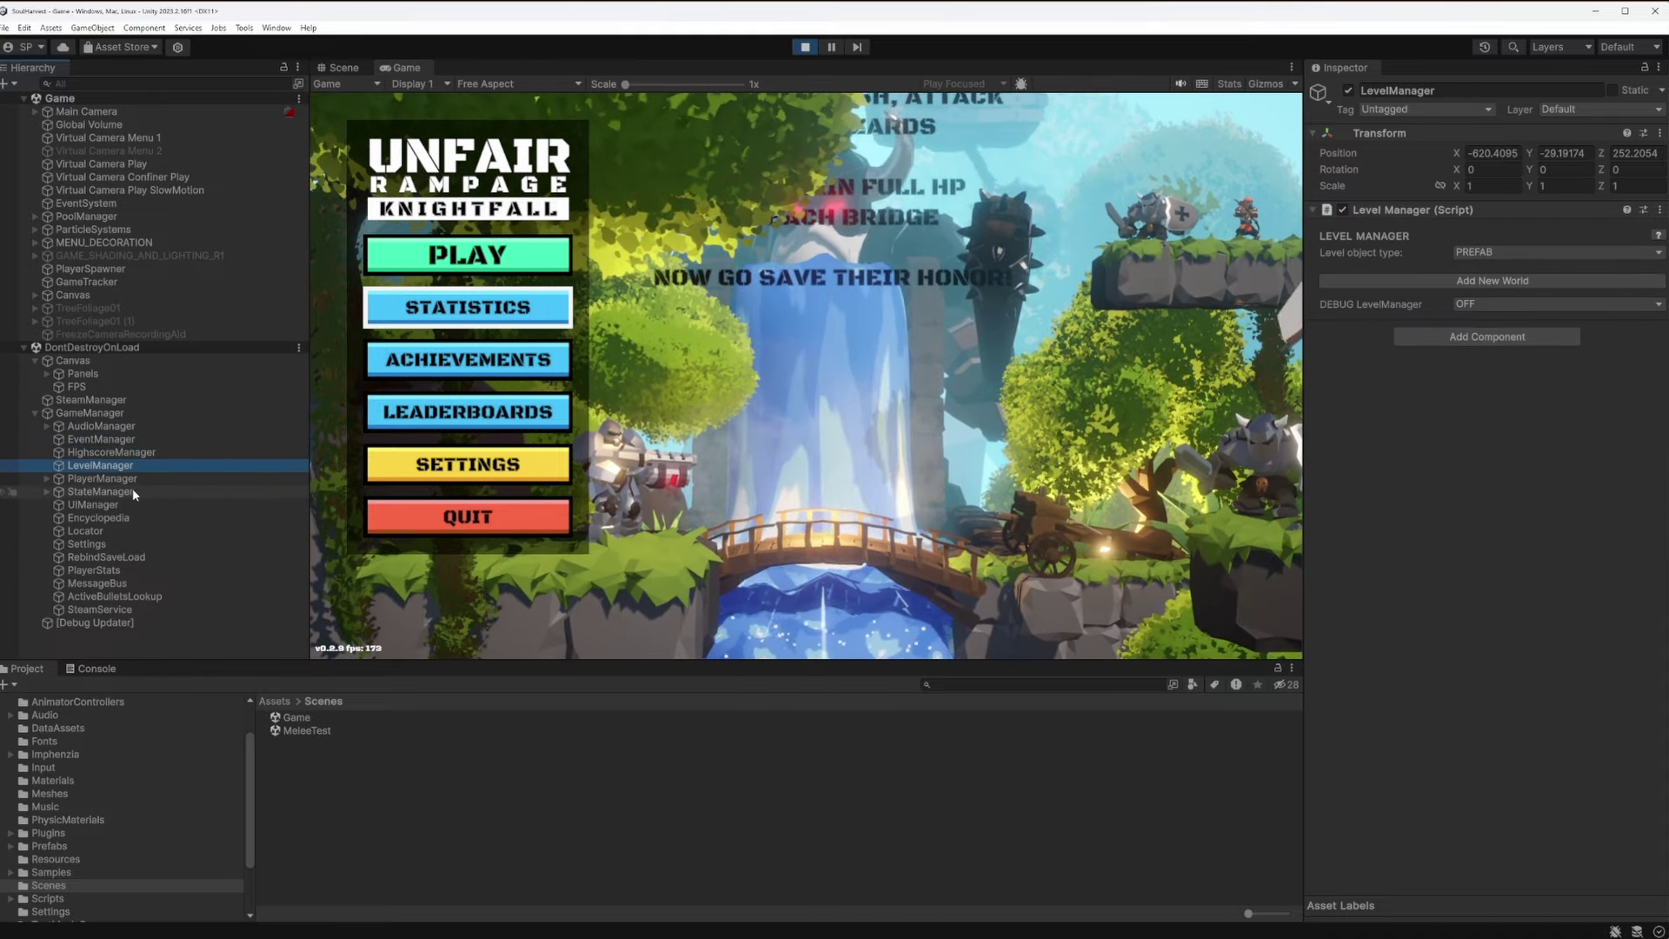
Expand StateManager and inspect its list of game states, including the PLAY and PAUSE state objects
{"action": "left_click", "coordinate": [97, 492]}
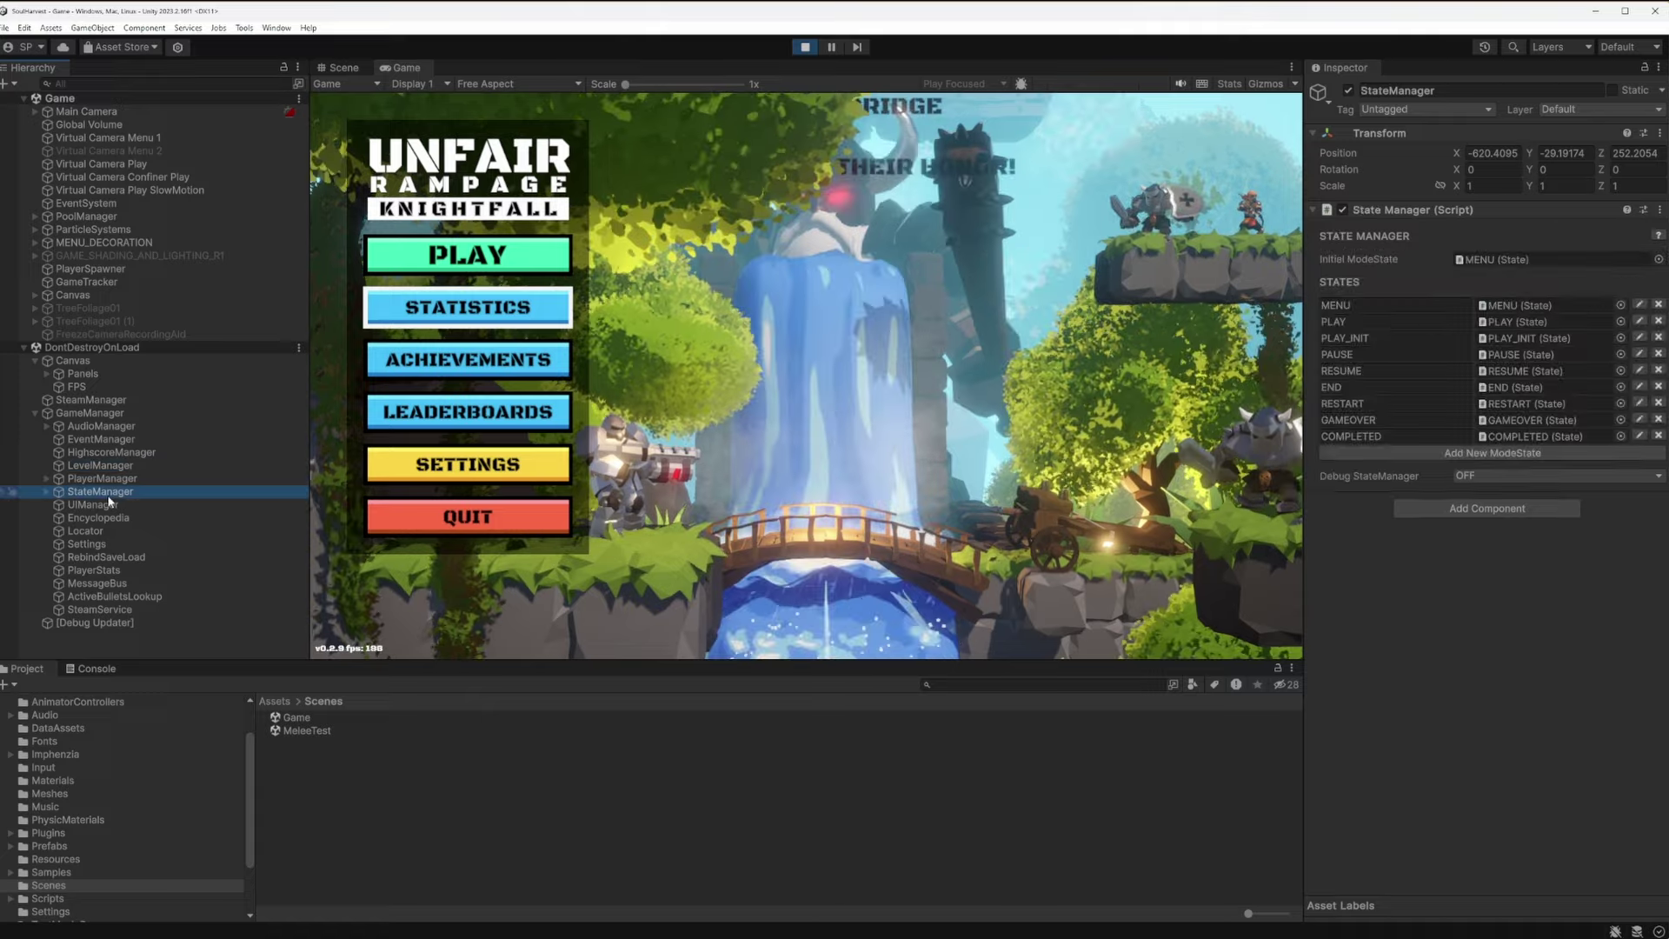
{"action": "left_click", "coordinate": [46, 493]}
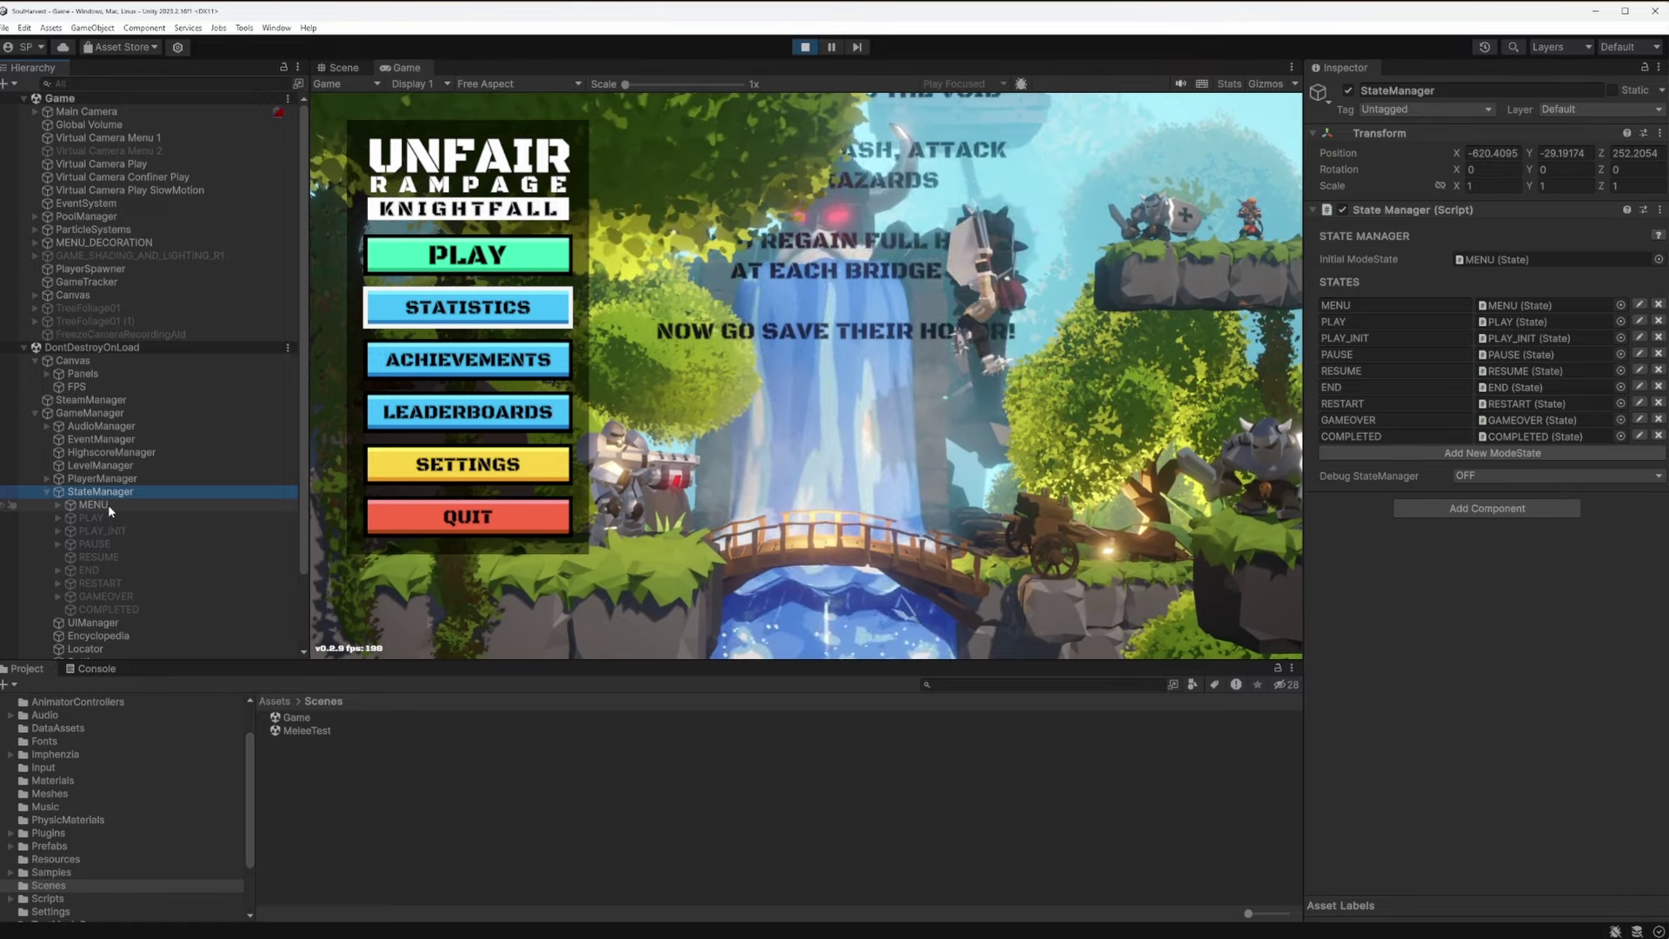
{"action": "left_click", "coordinate": [96, 543]}
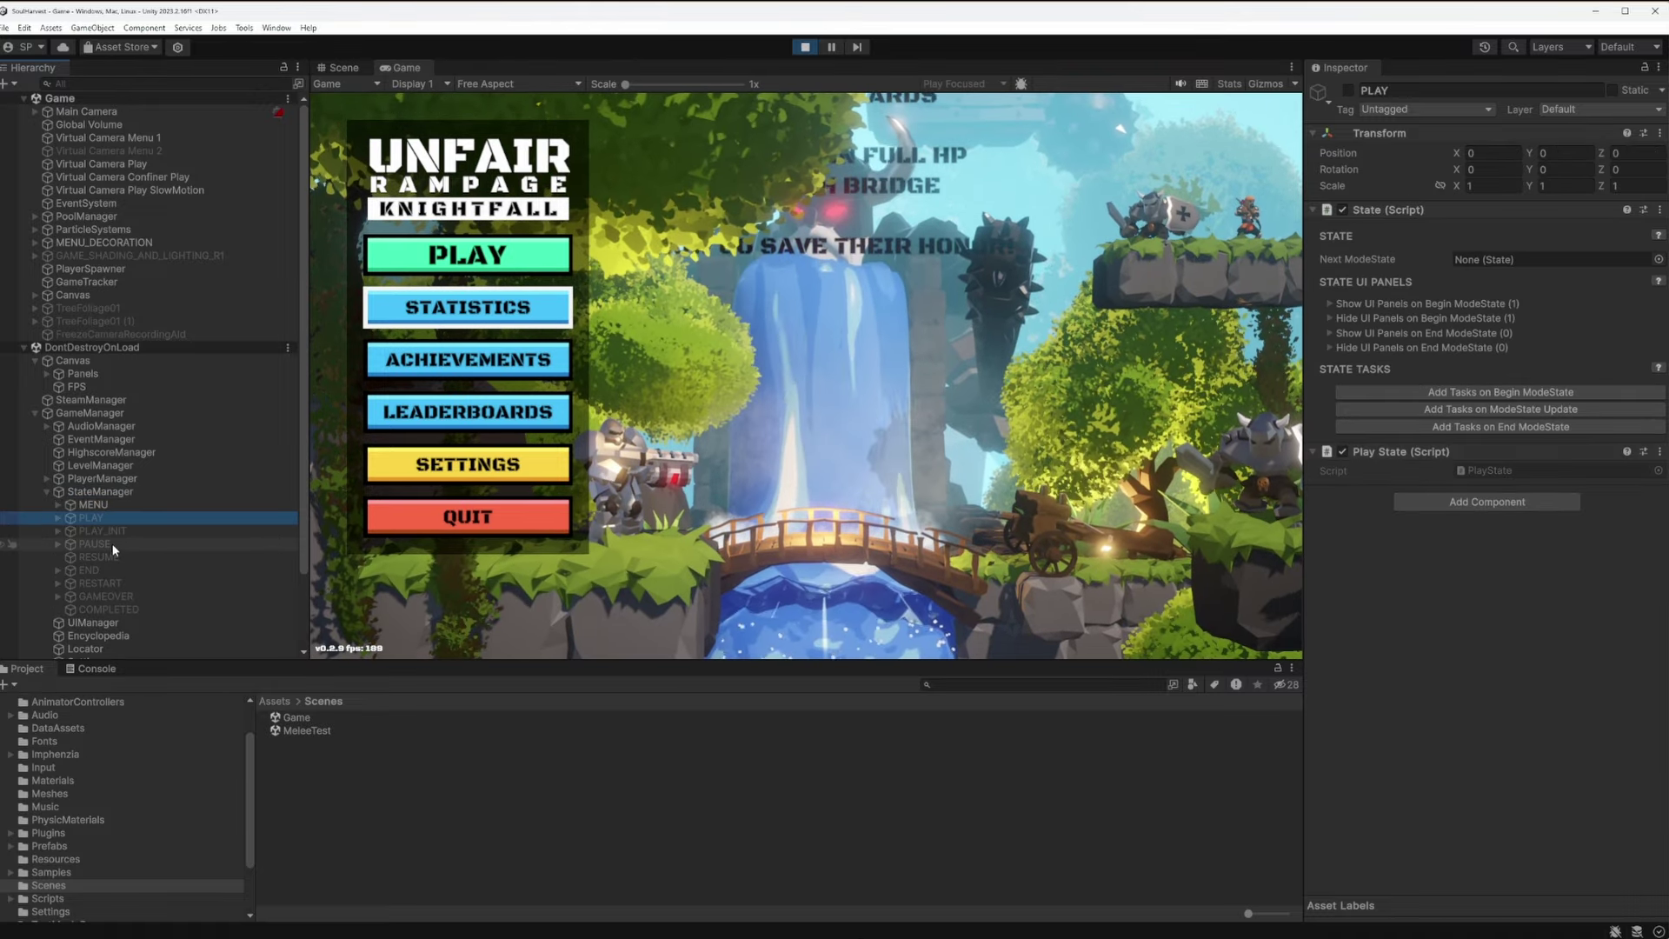
Start a round from the game's main menu, run, jump and attack through the level, and pause the game
{"action": "left_click", "coordinate": [522, 253]}
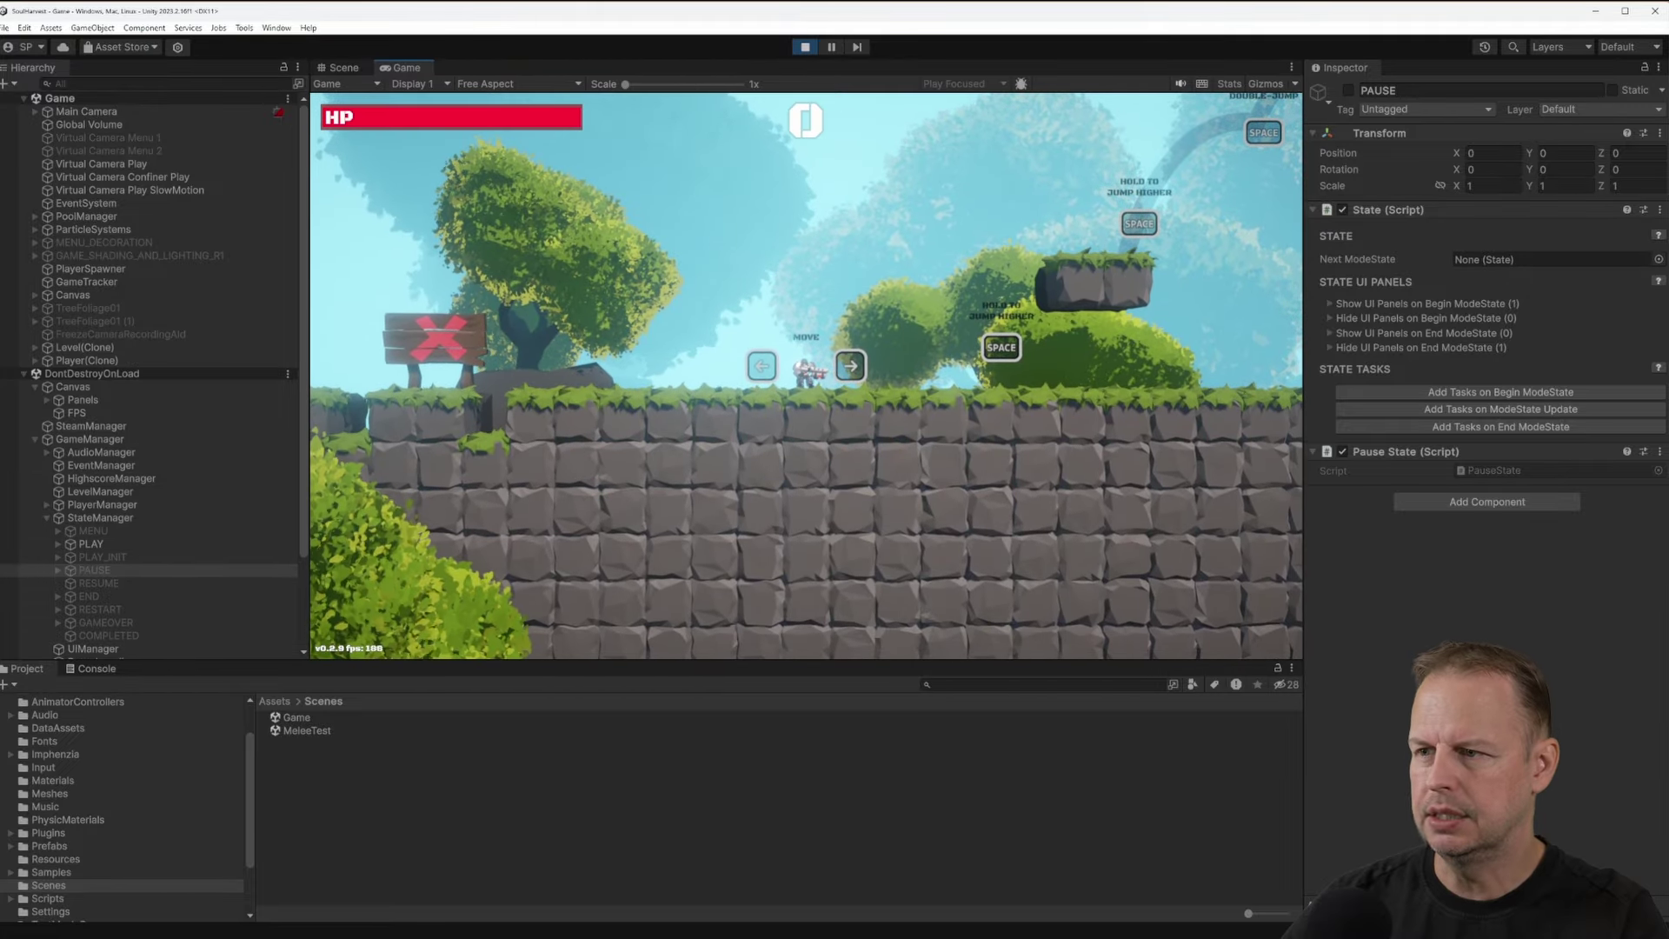
{"action": "key", "text": "Left"}
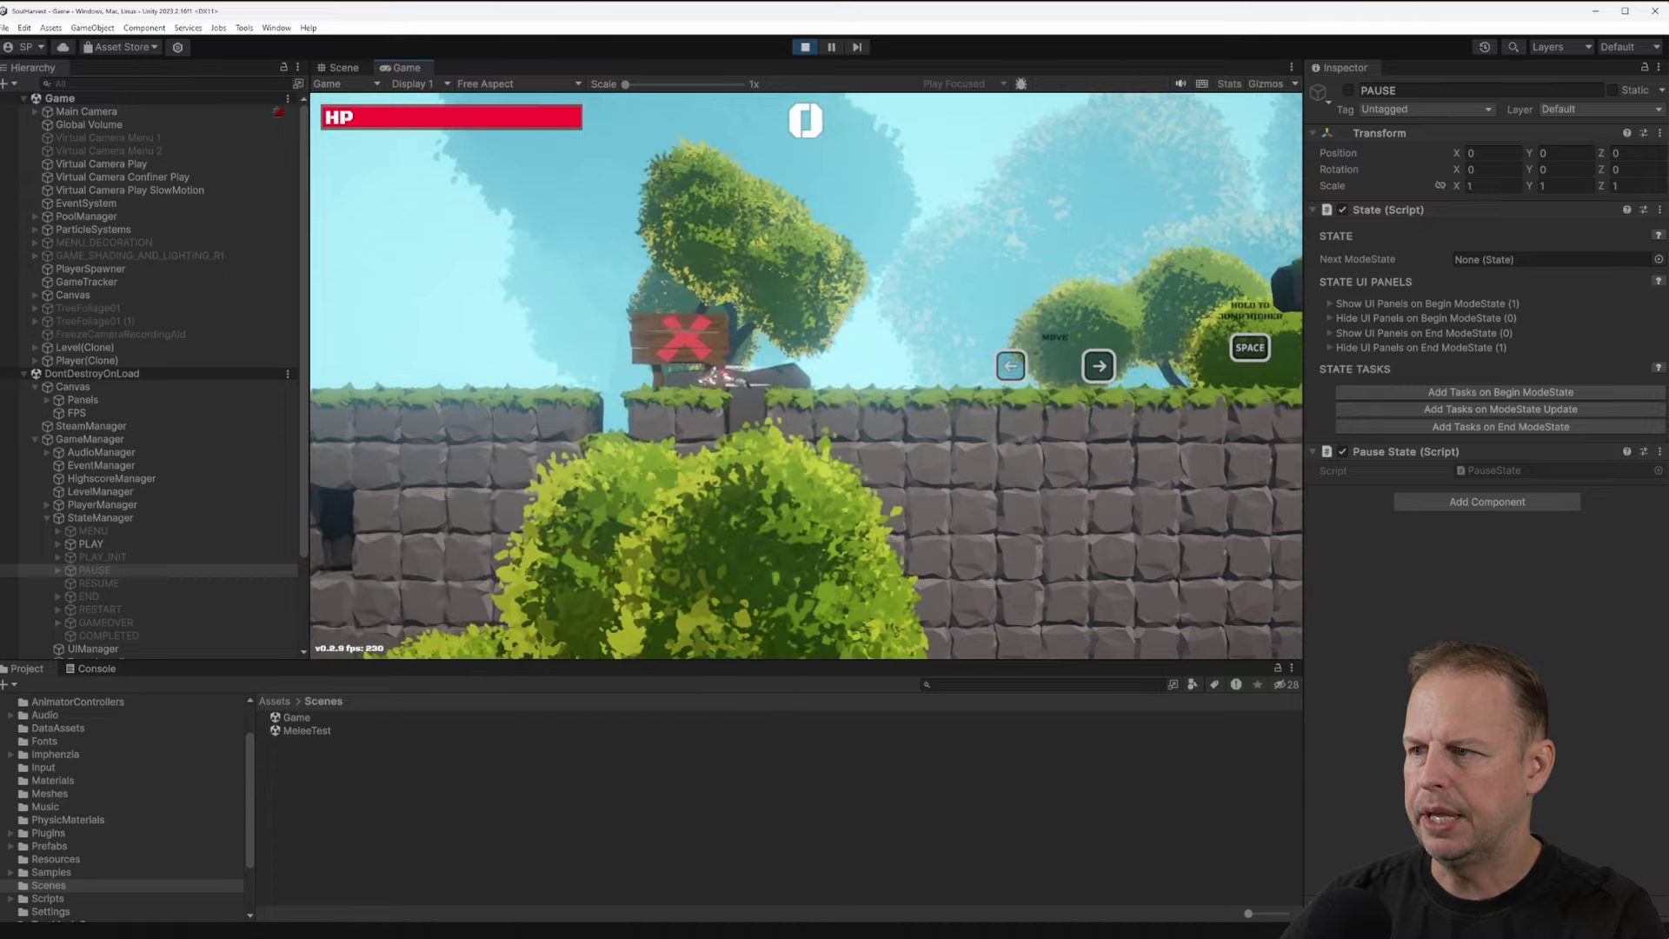
{"action": "key", "text": "Right"}
{"action": "key", "text": "space"}
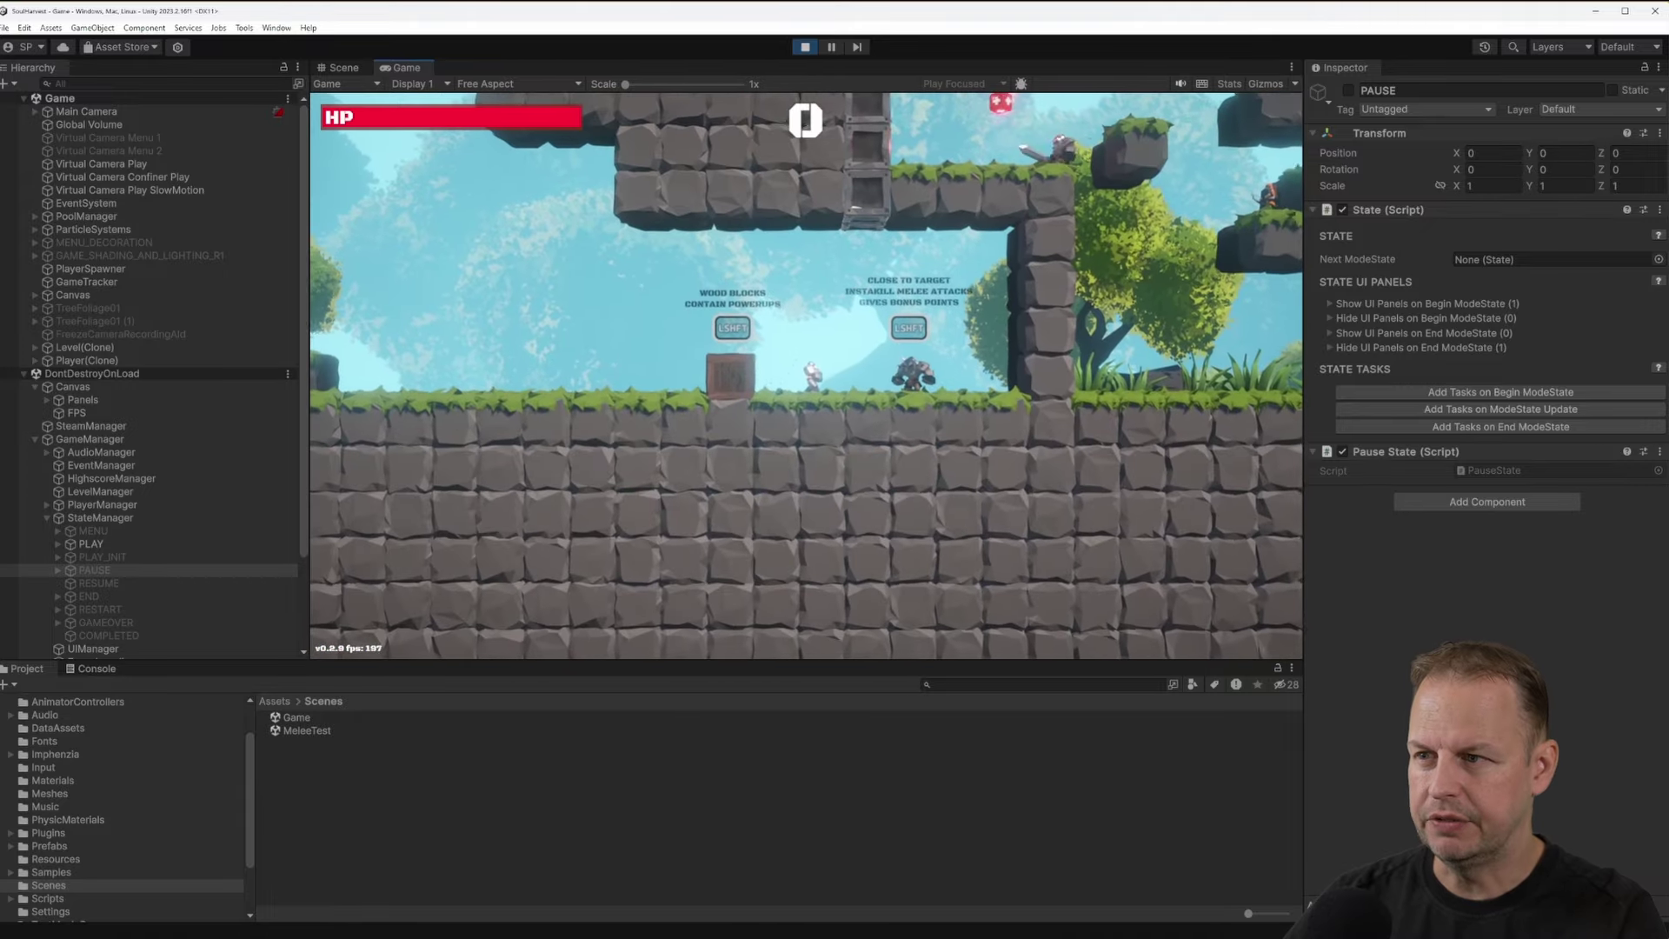
{"action": "key", "text": "Left"}
{"action": "key", "text": "space"}
{"action": "key", "text": "Left"}
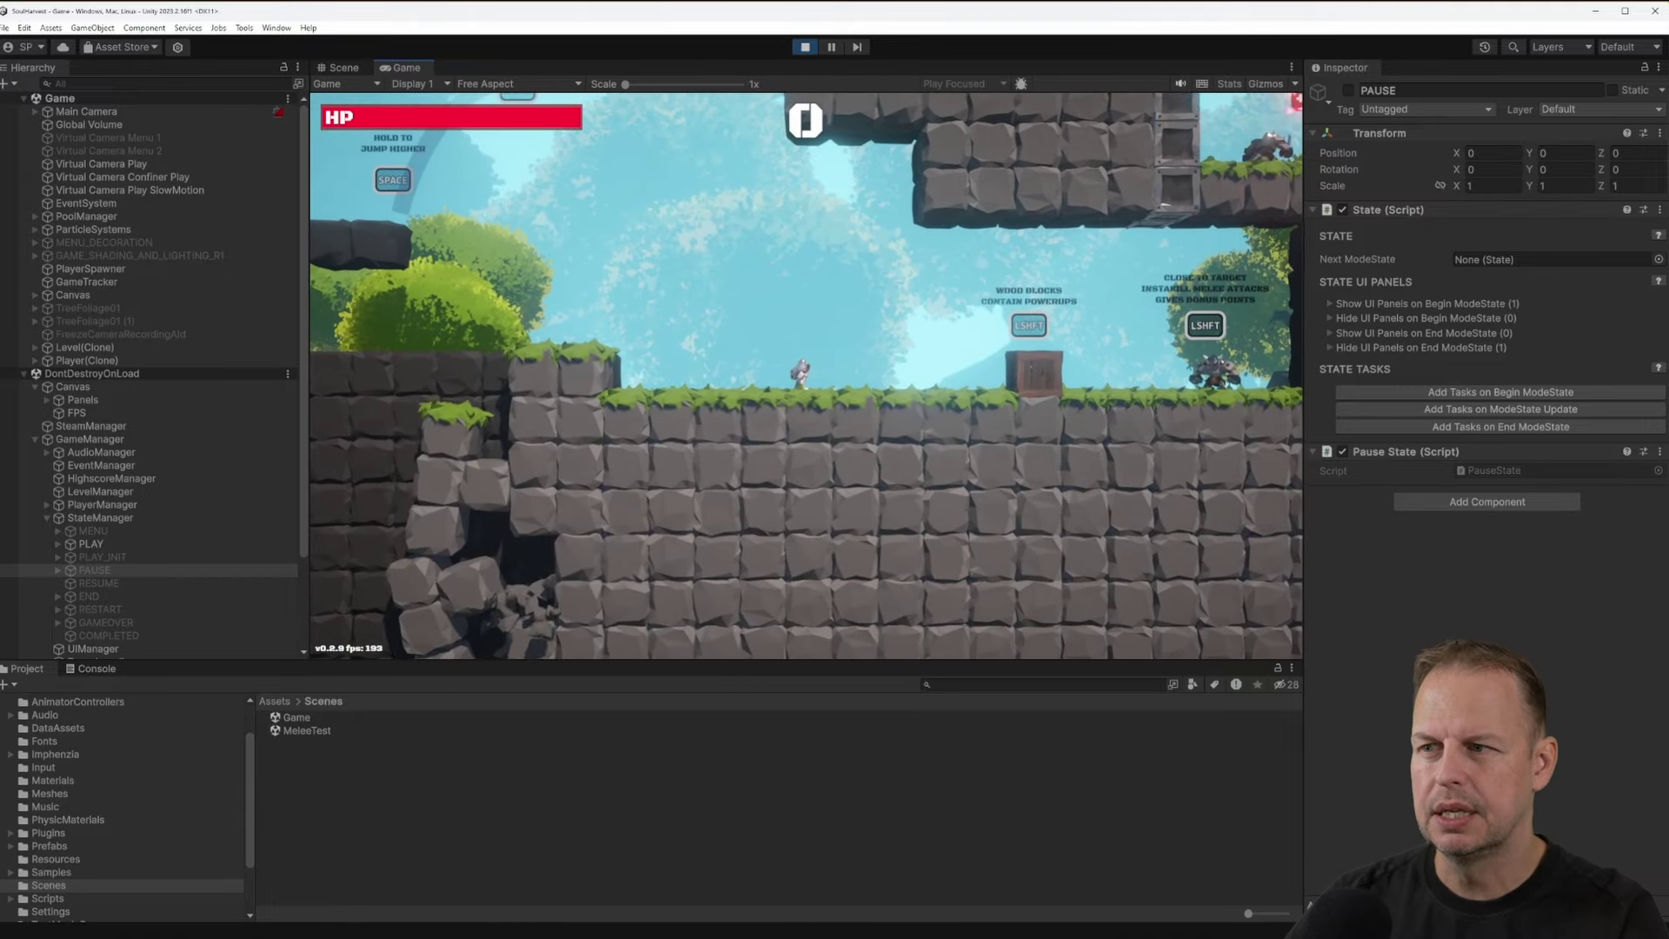
{"action": "key", "text": "Right"}
{"action": "key", "text": "space"}
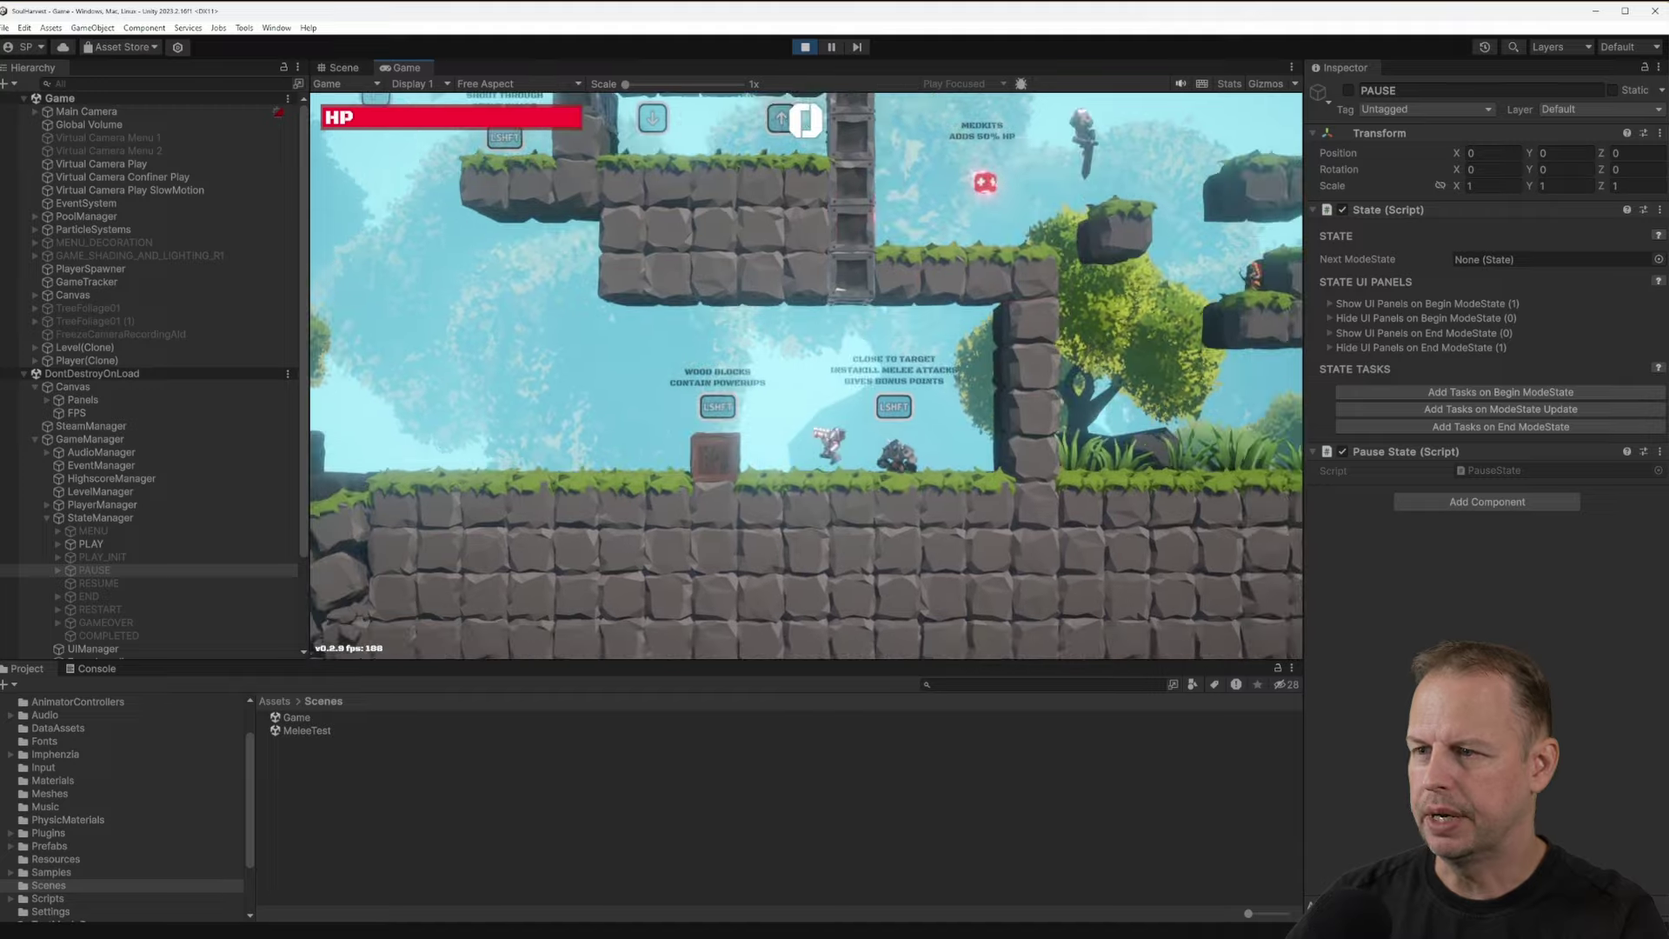
{"action": "key", "text": "shift"}
{"action": "key", "text": "Right"}
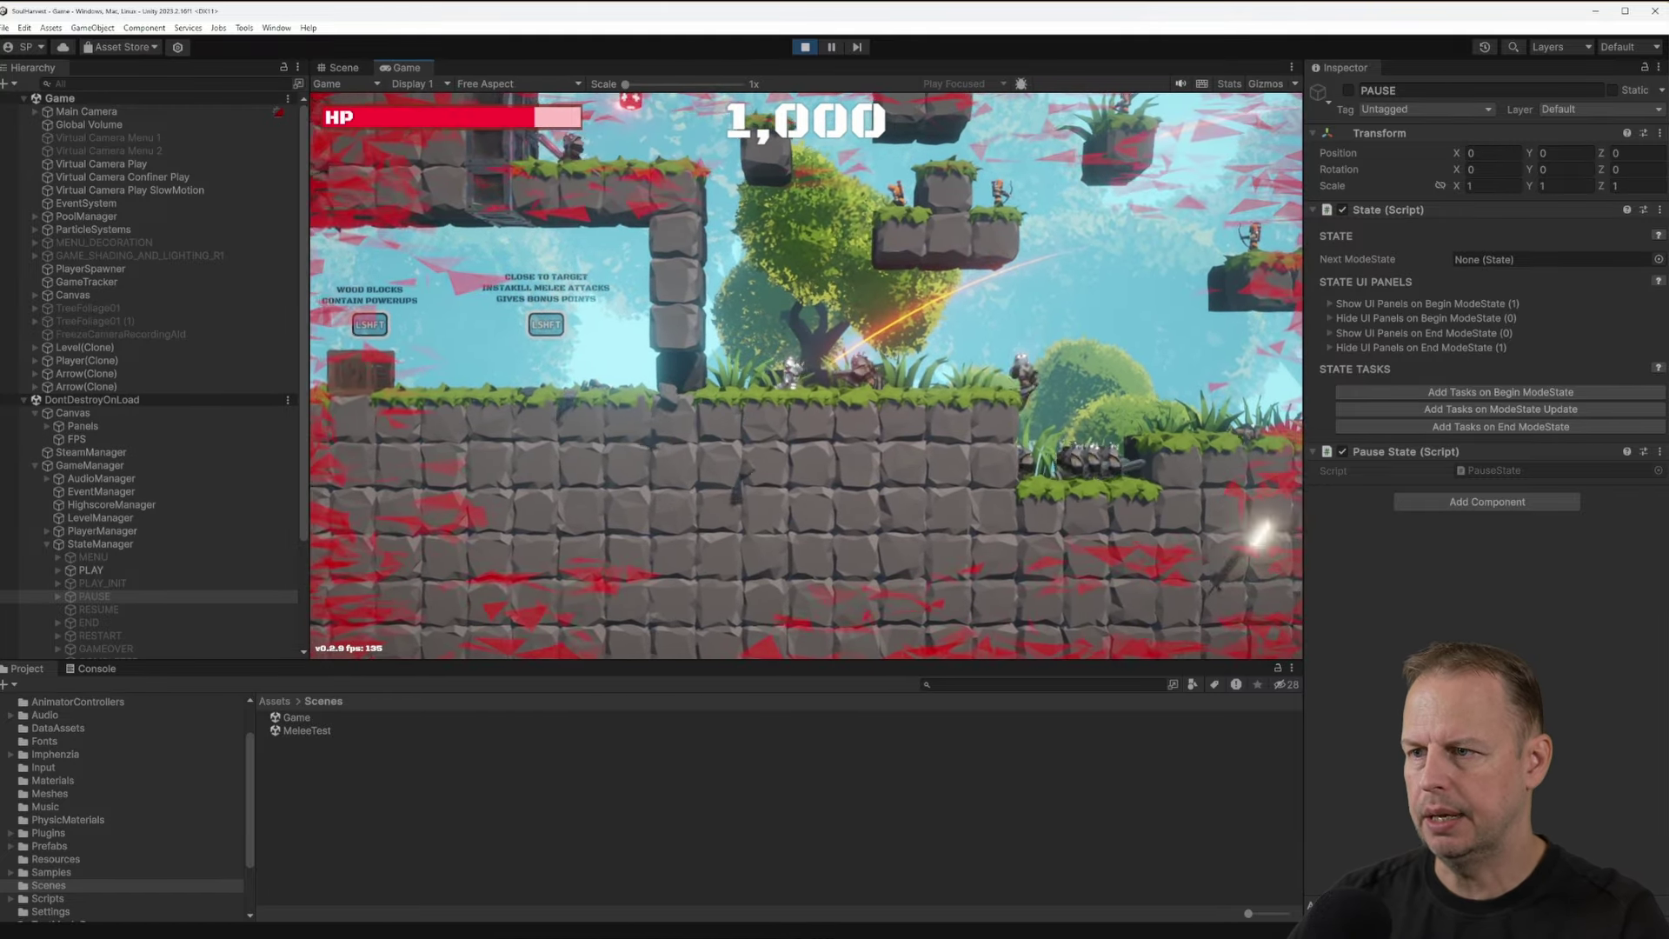
{"action": "key", "text": "Left"}
{"action": "key", "text": "Escape"}
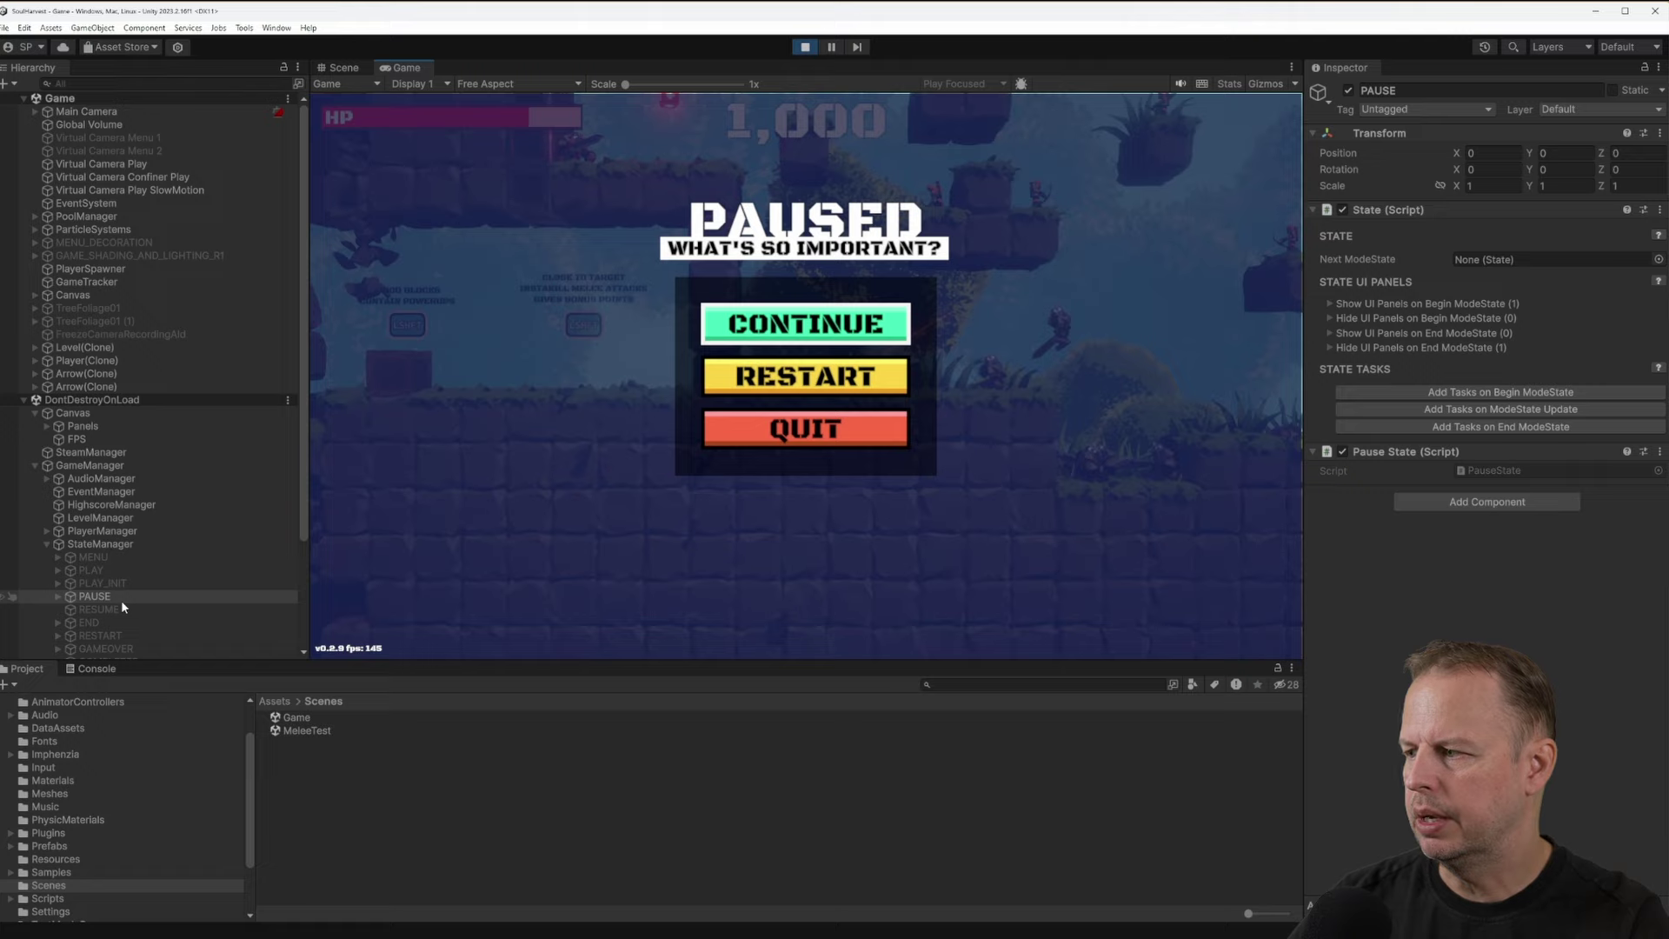
Compare the State script settings of the MENU and PAUSE objects while the game is paused
{"action": "left_click", "coordinate": [107, 557]}
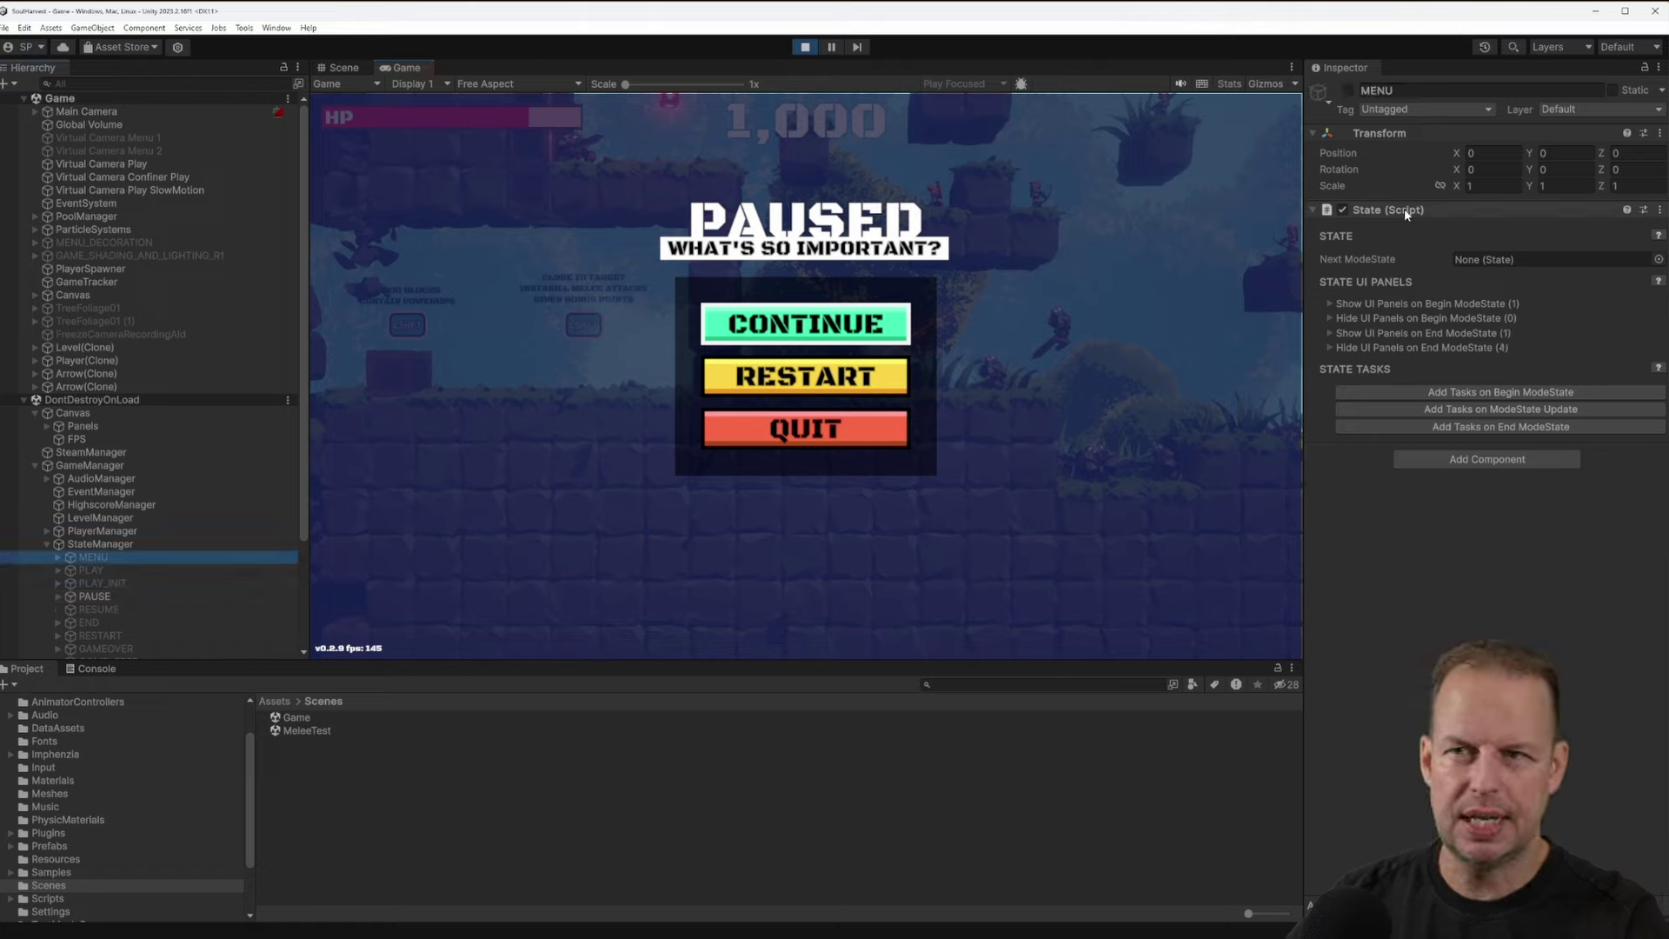
{"action": "left_click", "coordinate": [96, 596]}
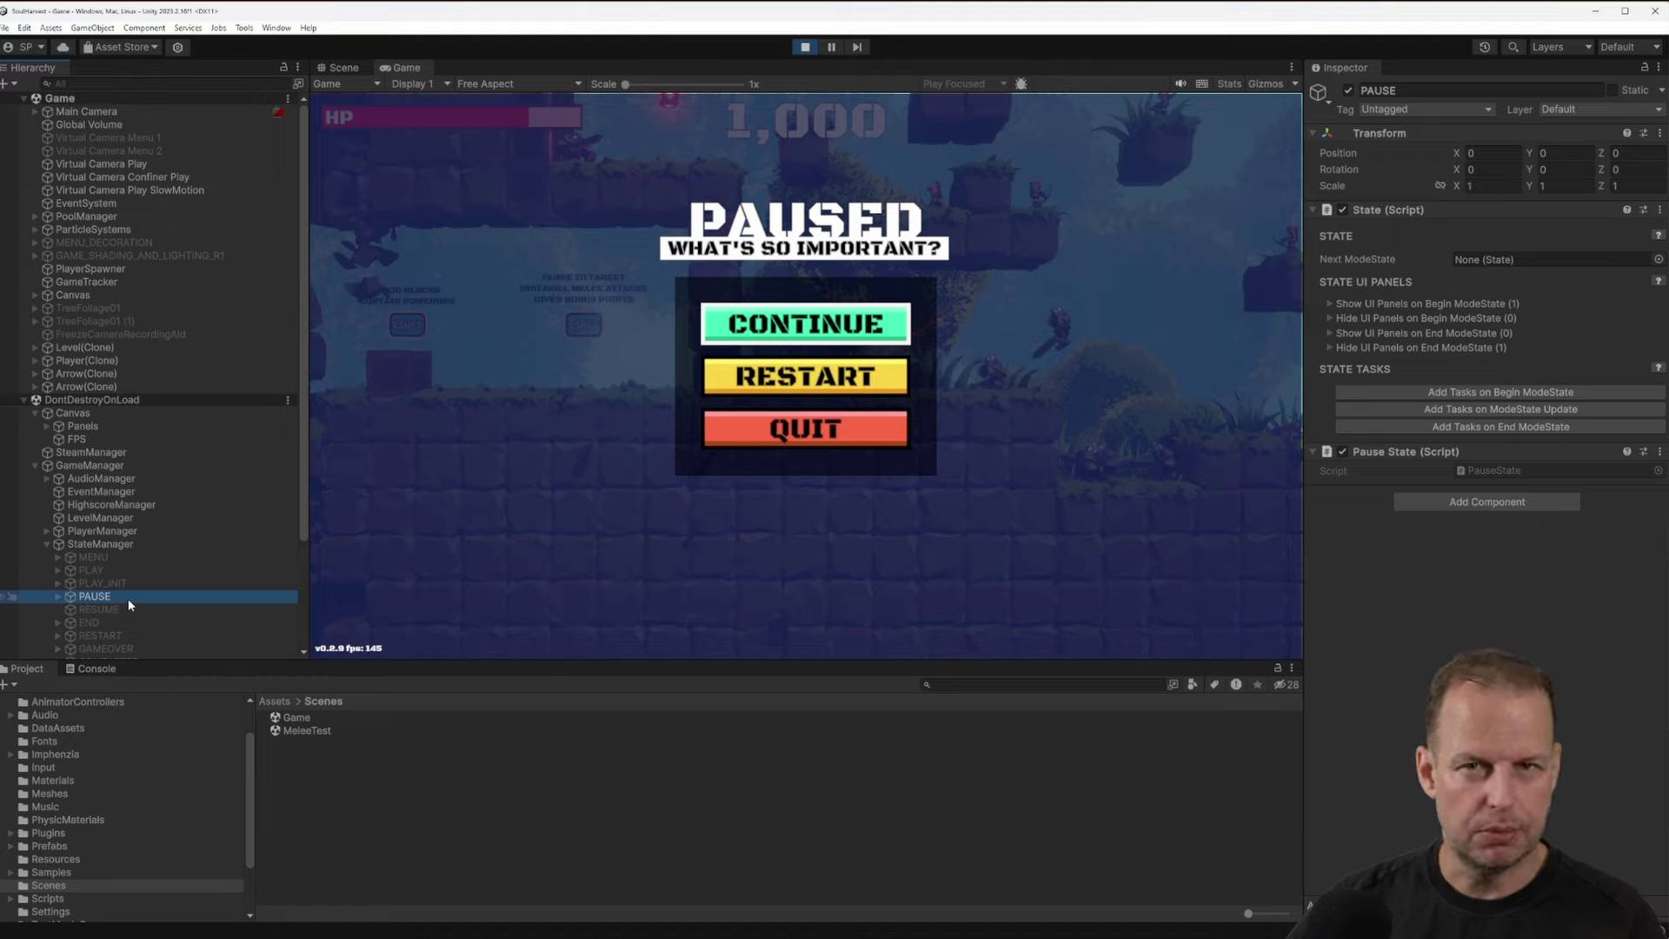
Examine PLAY_INIT's Tasks_On_Begin_State object and the list of UI panels that the state shows when it begins
{"action": "left_click", "coordinate": [52, 584]}
{"action": "left_click", "coordinate": [59, 584]}
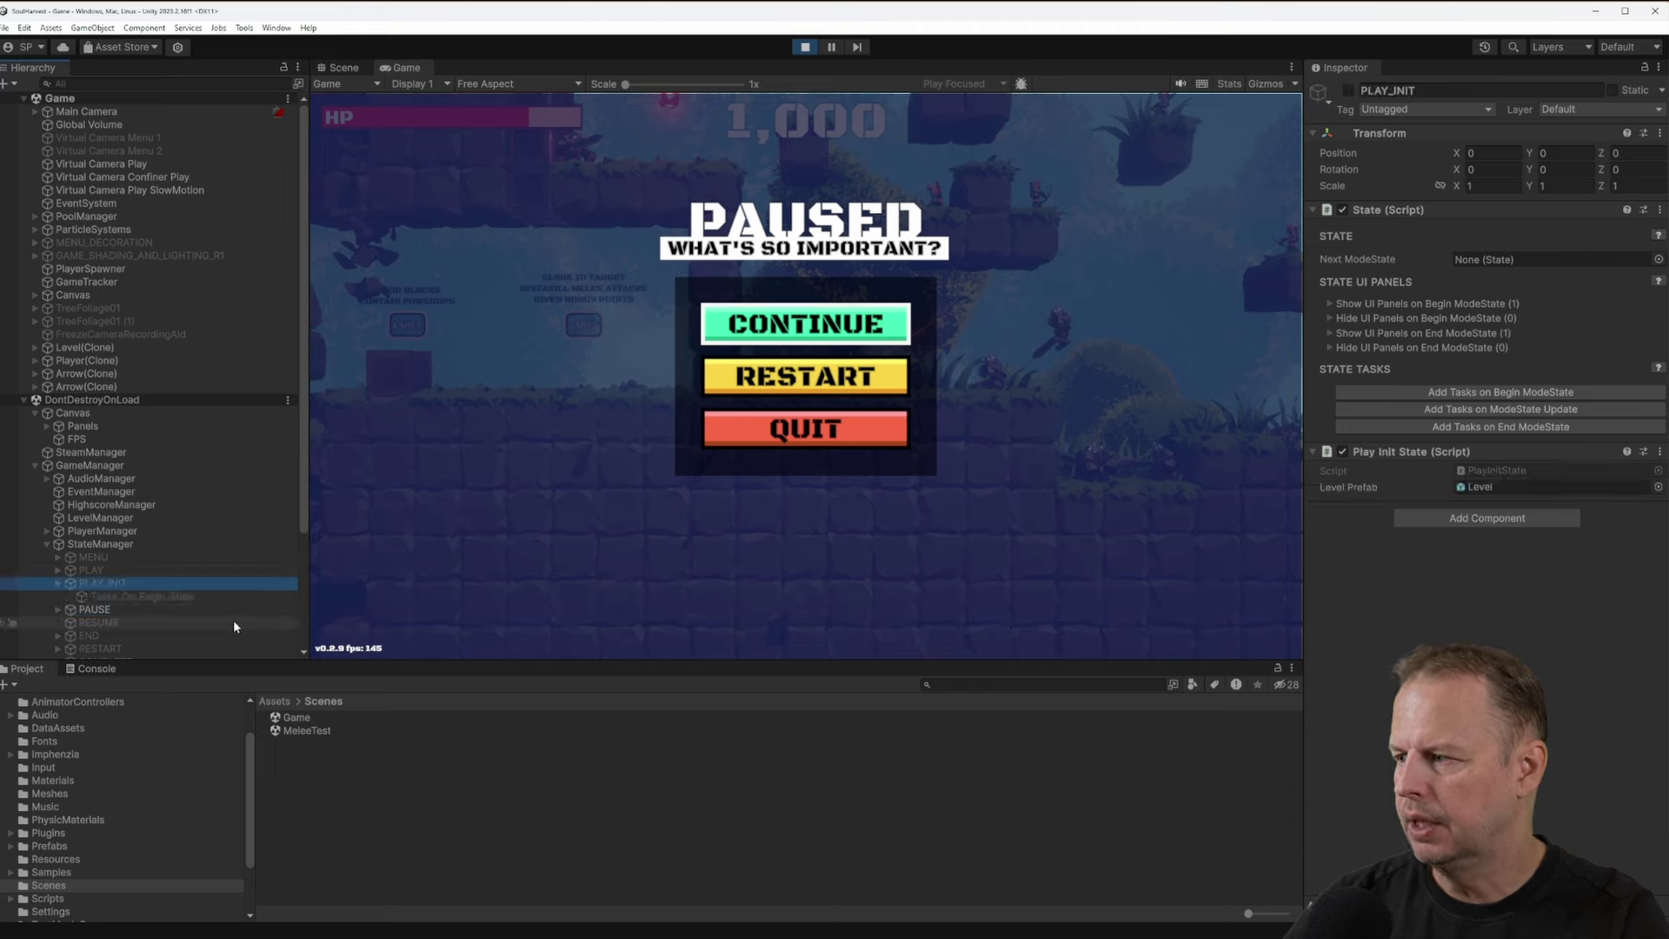
{"action": "left_click", "coordinate": [137, 598]}
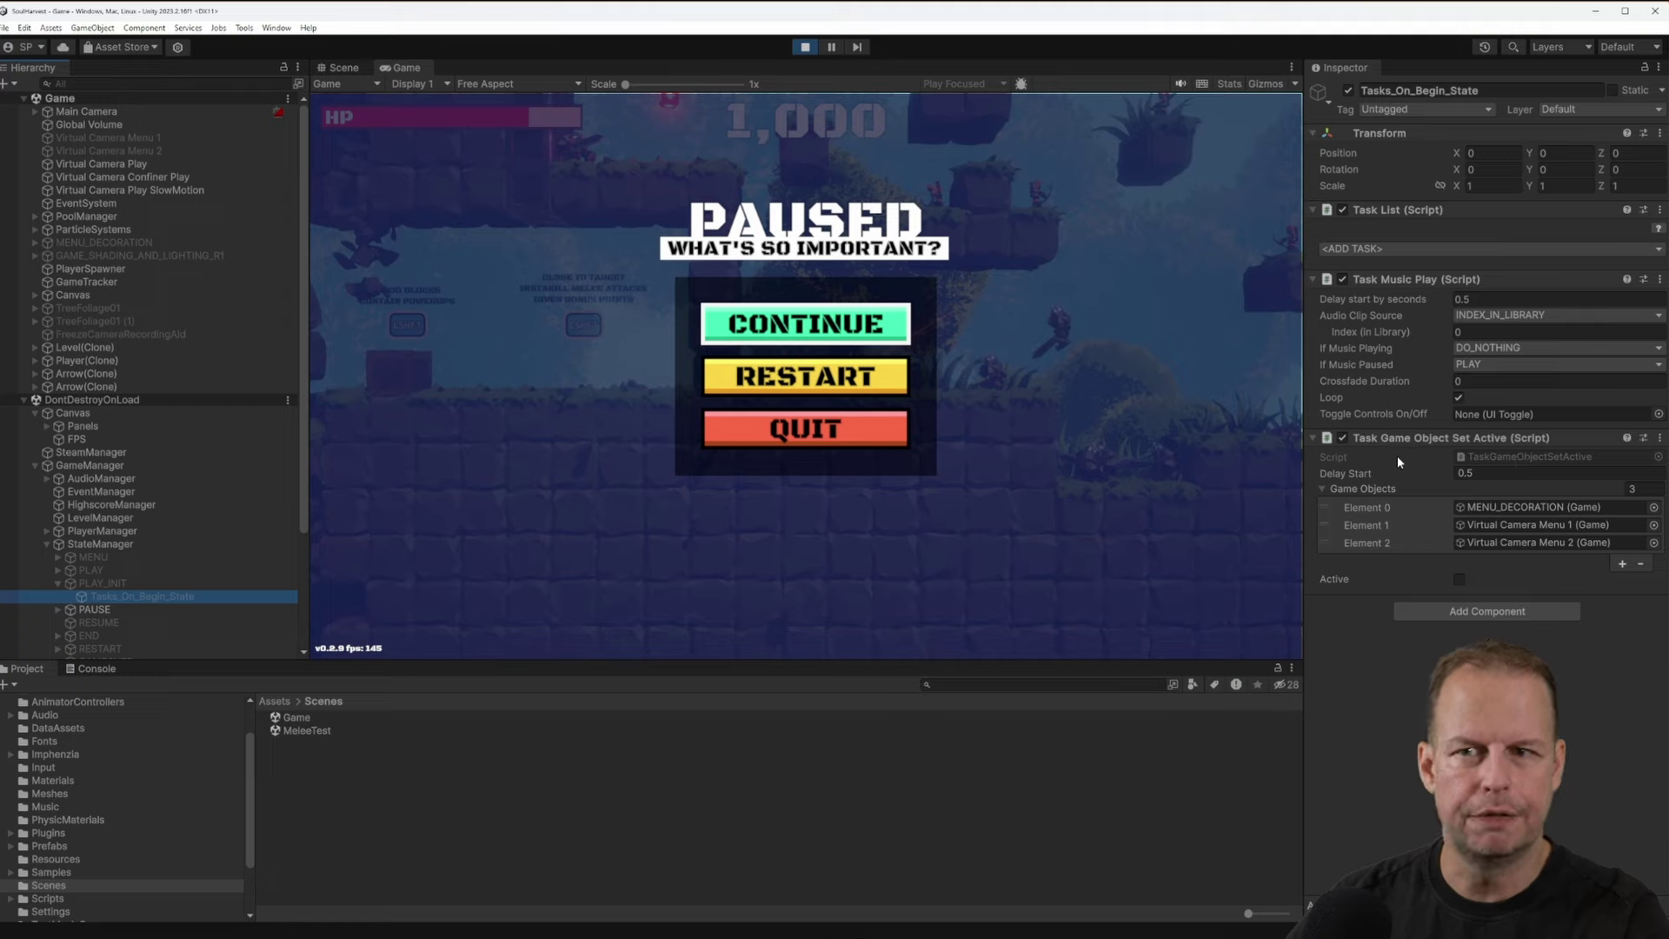
{"action": "scroll", "coordinate": [158, 535], "scroll_direction": "down", "scroll_amount": 3}
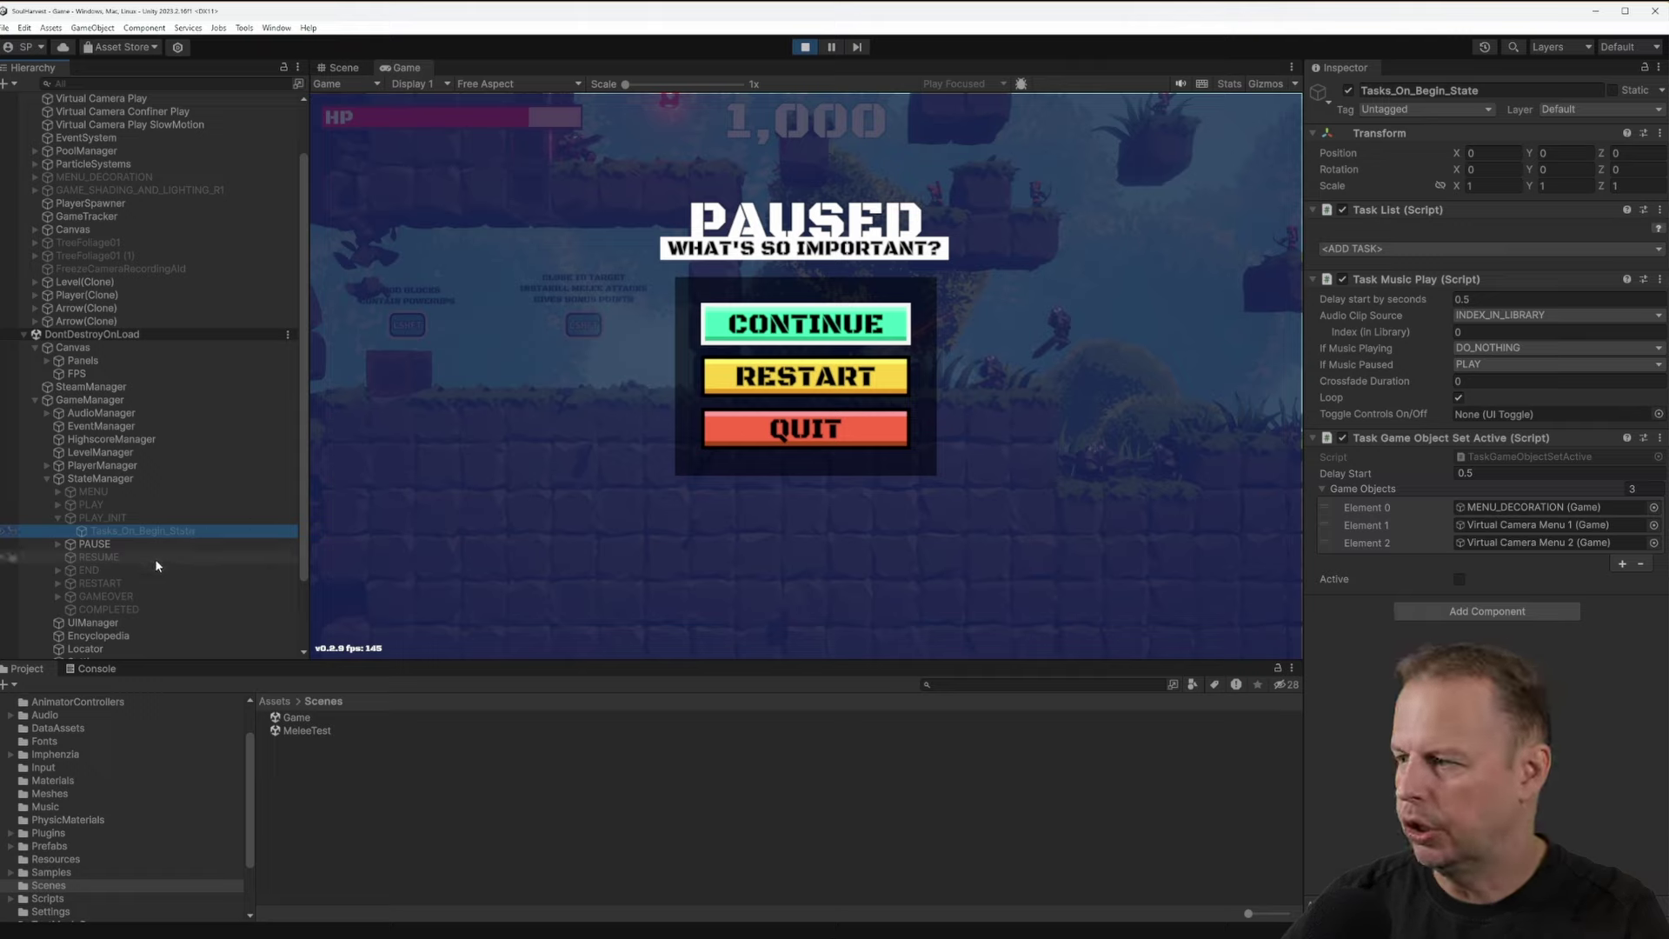
{"action": "left_click", "coordinate": [124, 518]}
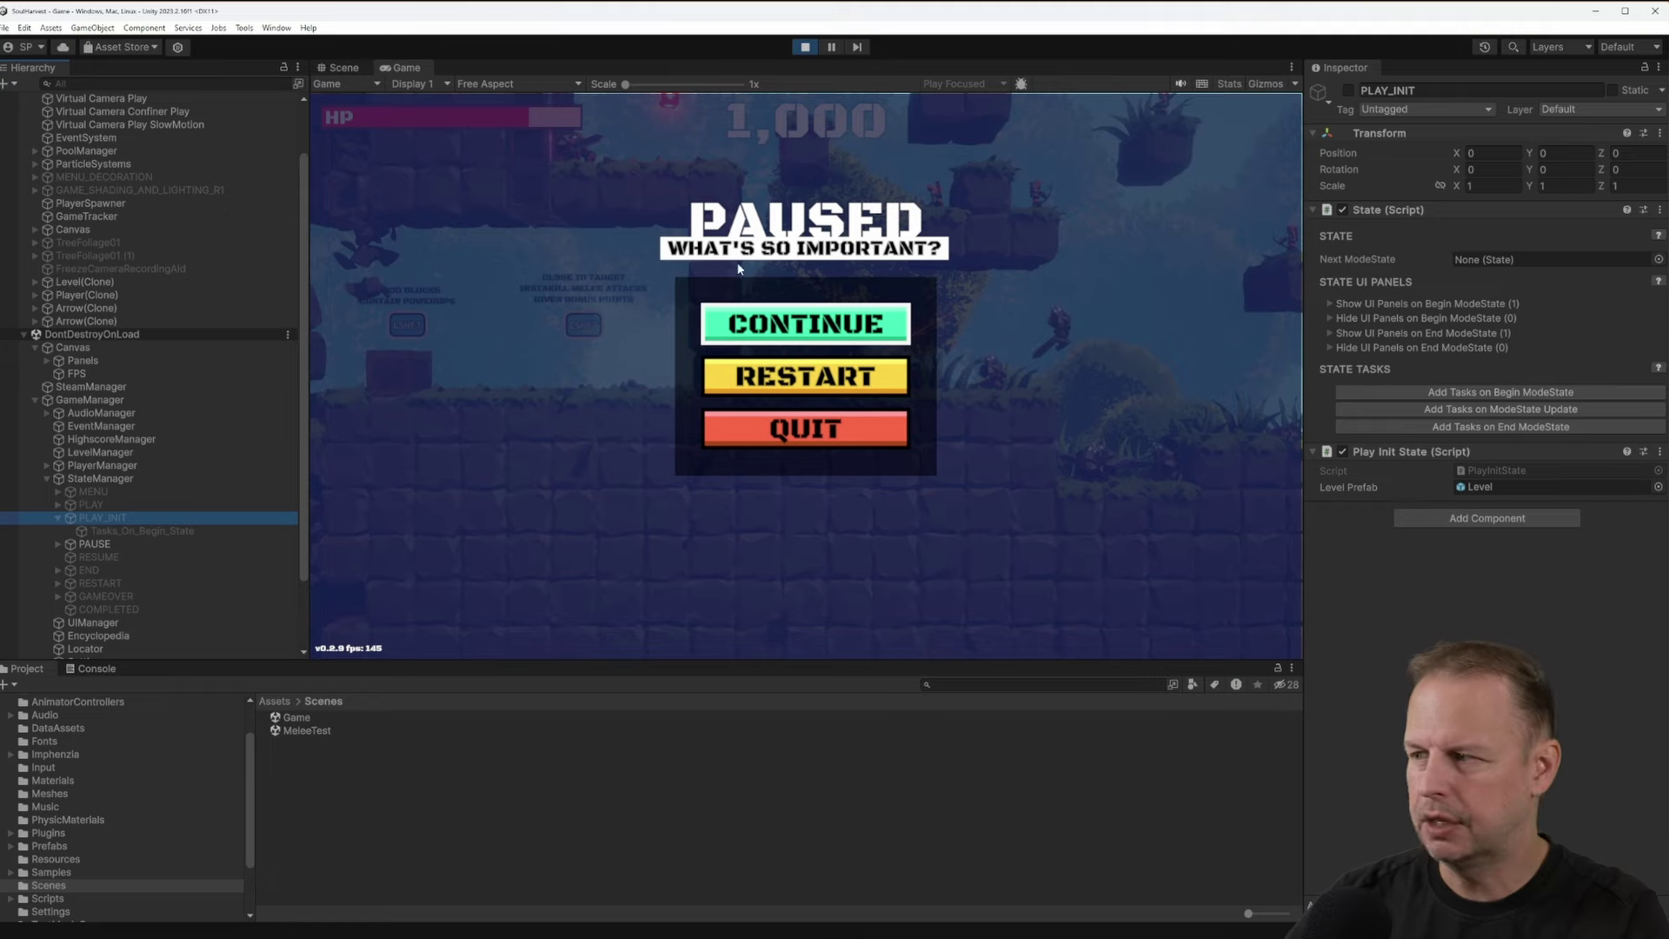
{"action": "left_click", "coordinate": [1356, 304]}
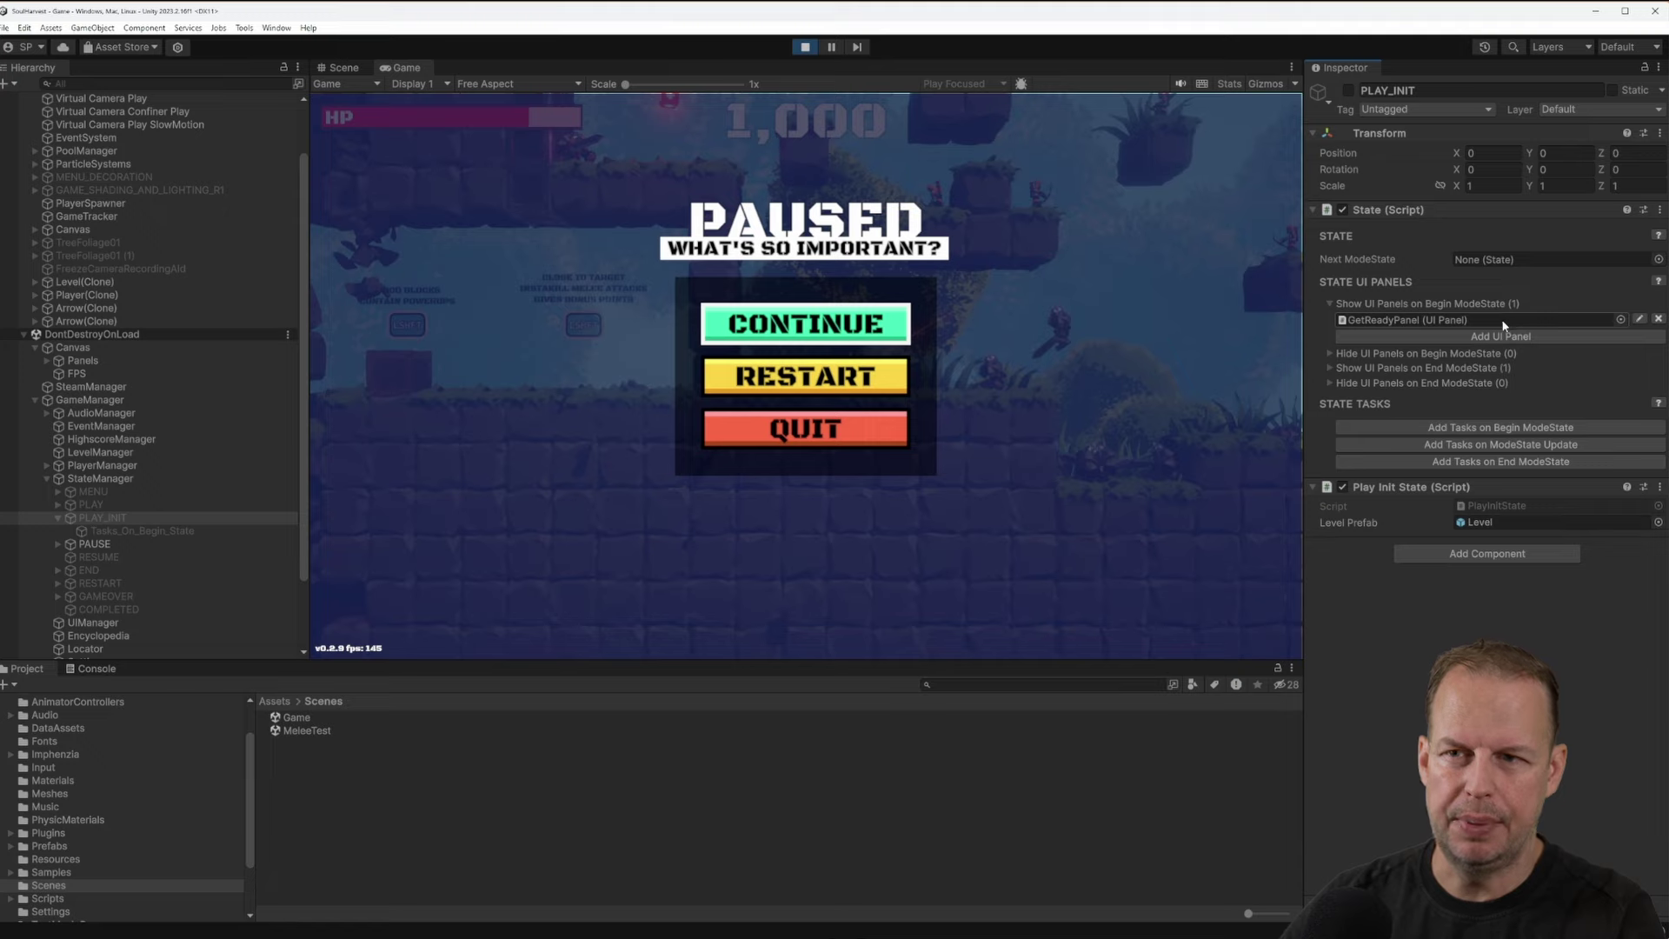
Expand the PLAY state and its begin-state panel list, and locate the referenced GamePanel in the hierarchy
{"action": "left_click", "coordinate": [73, 506]}
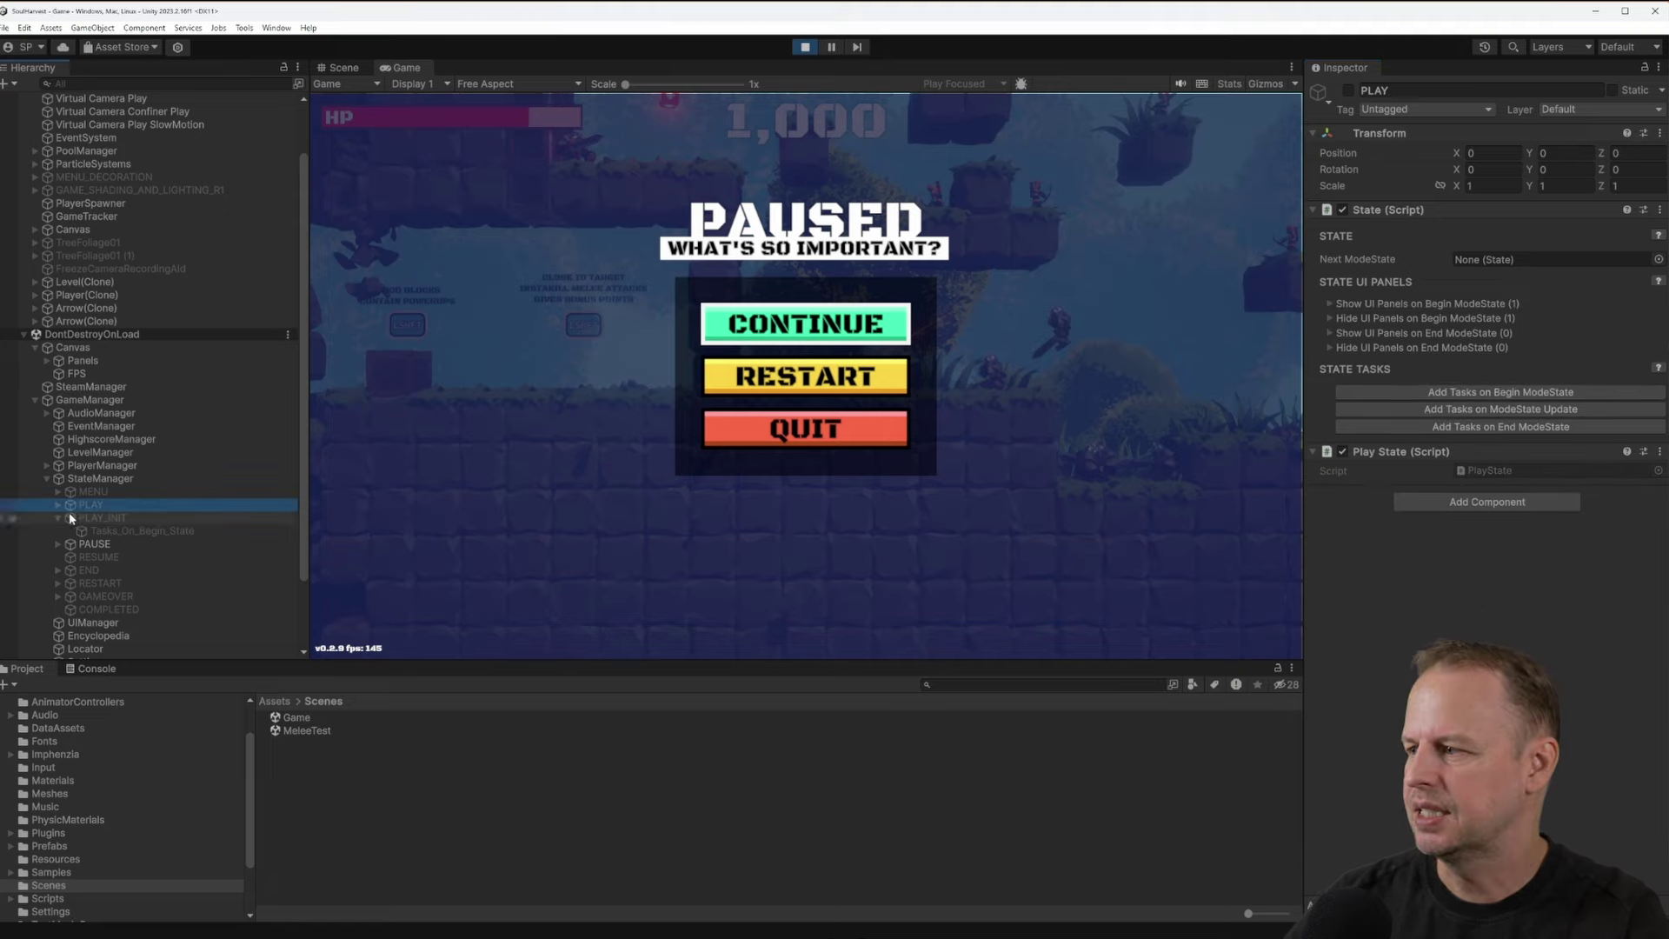
{"action": "left_click", "coordinate": [60, 505]}
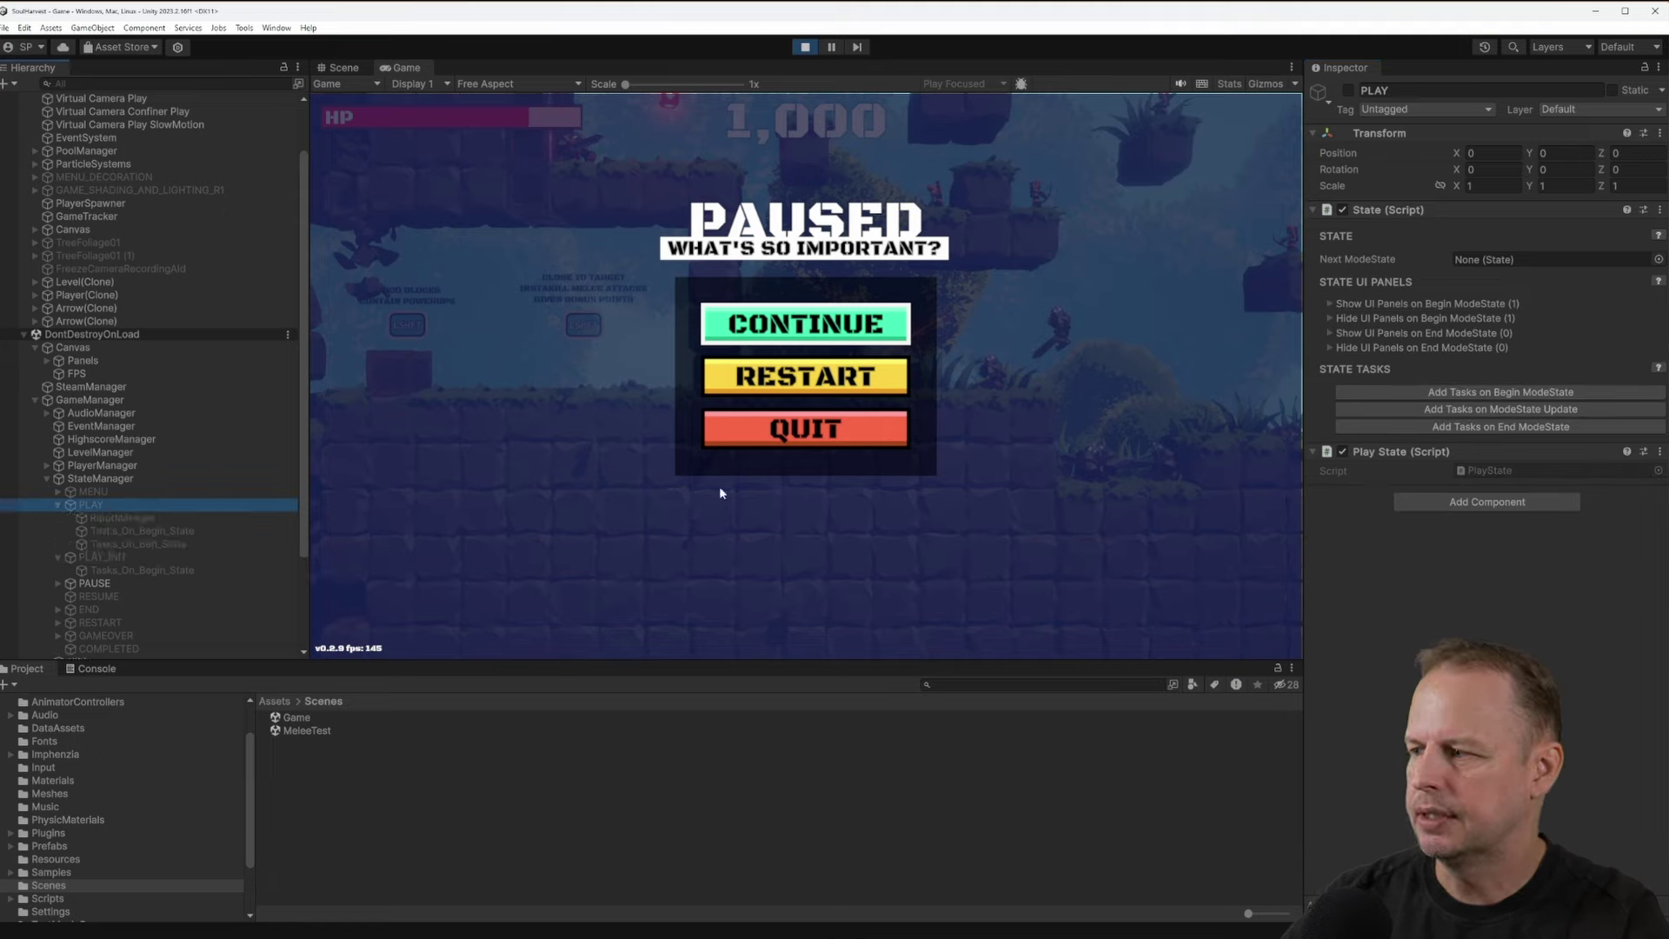
{"action": "left_click", "coordinate": [1330, 304]}
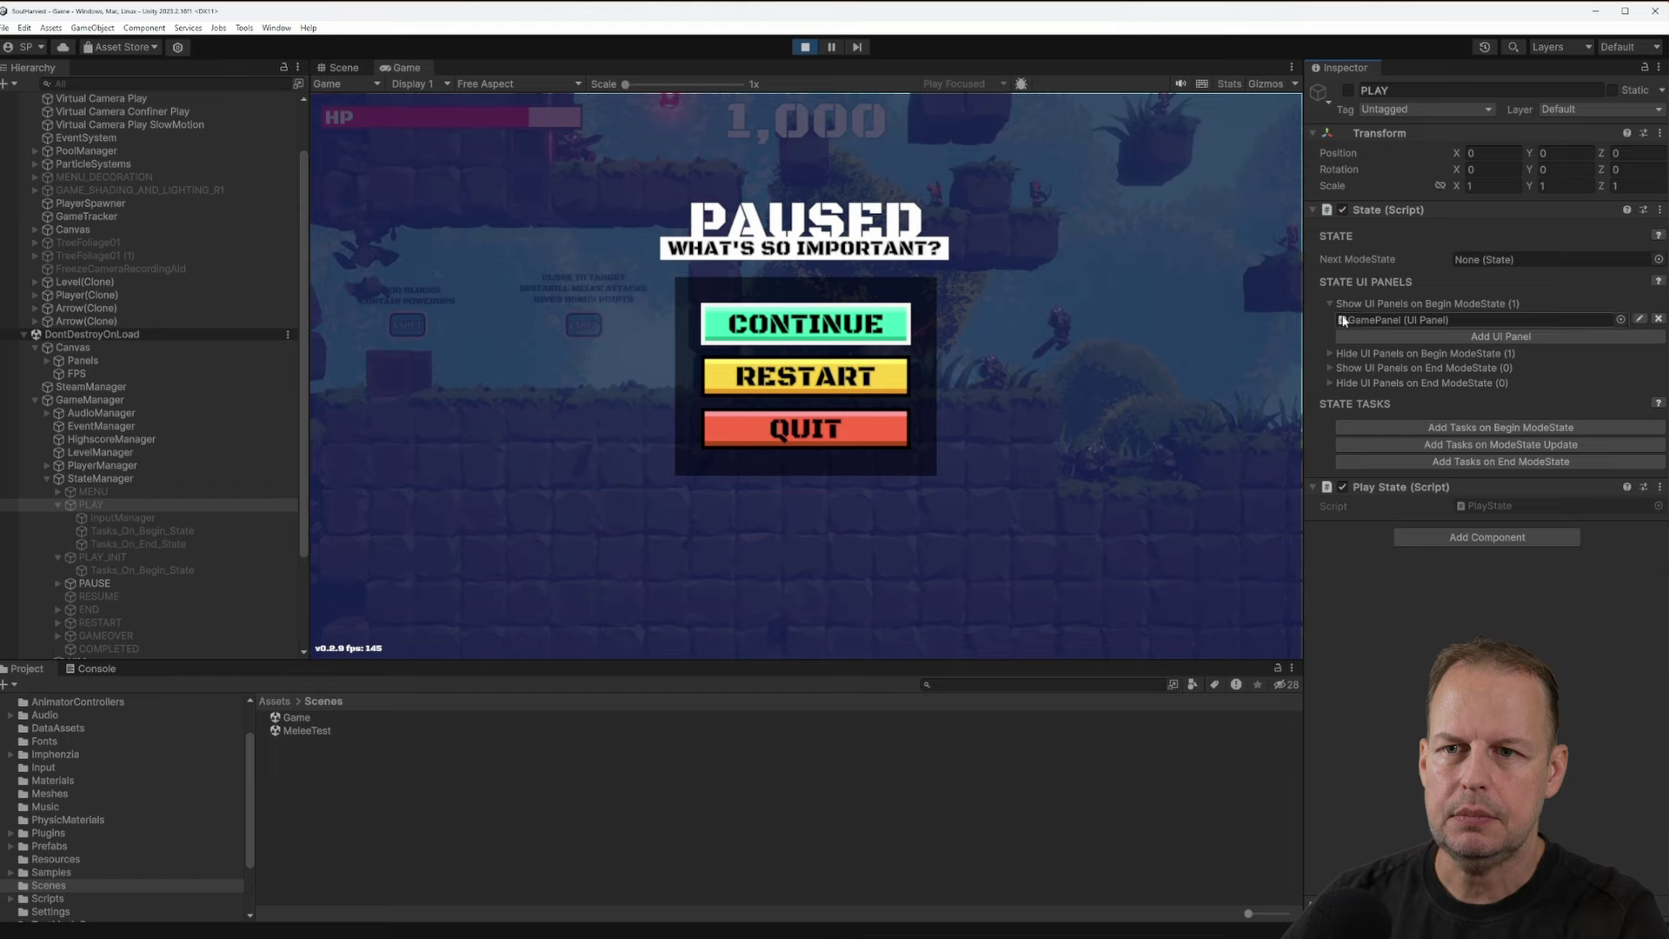
{"action": "left_click", "coordinate": [1415, 322]}
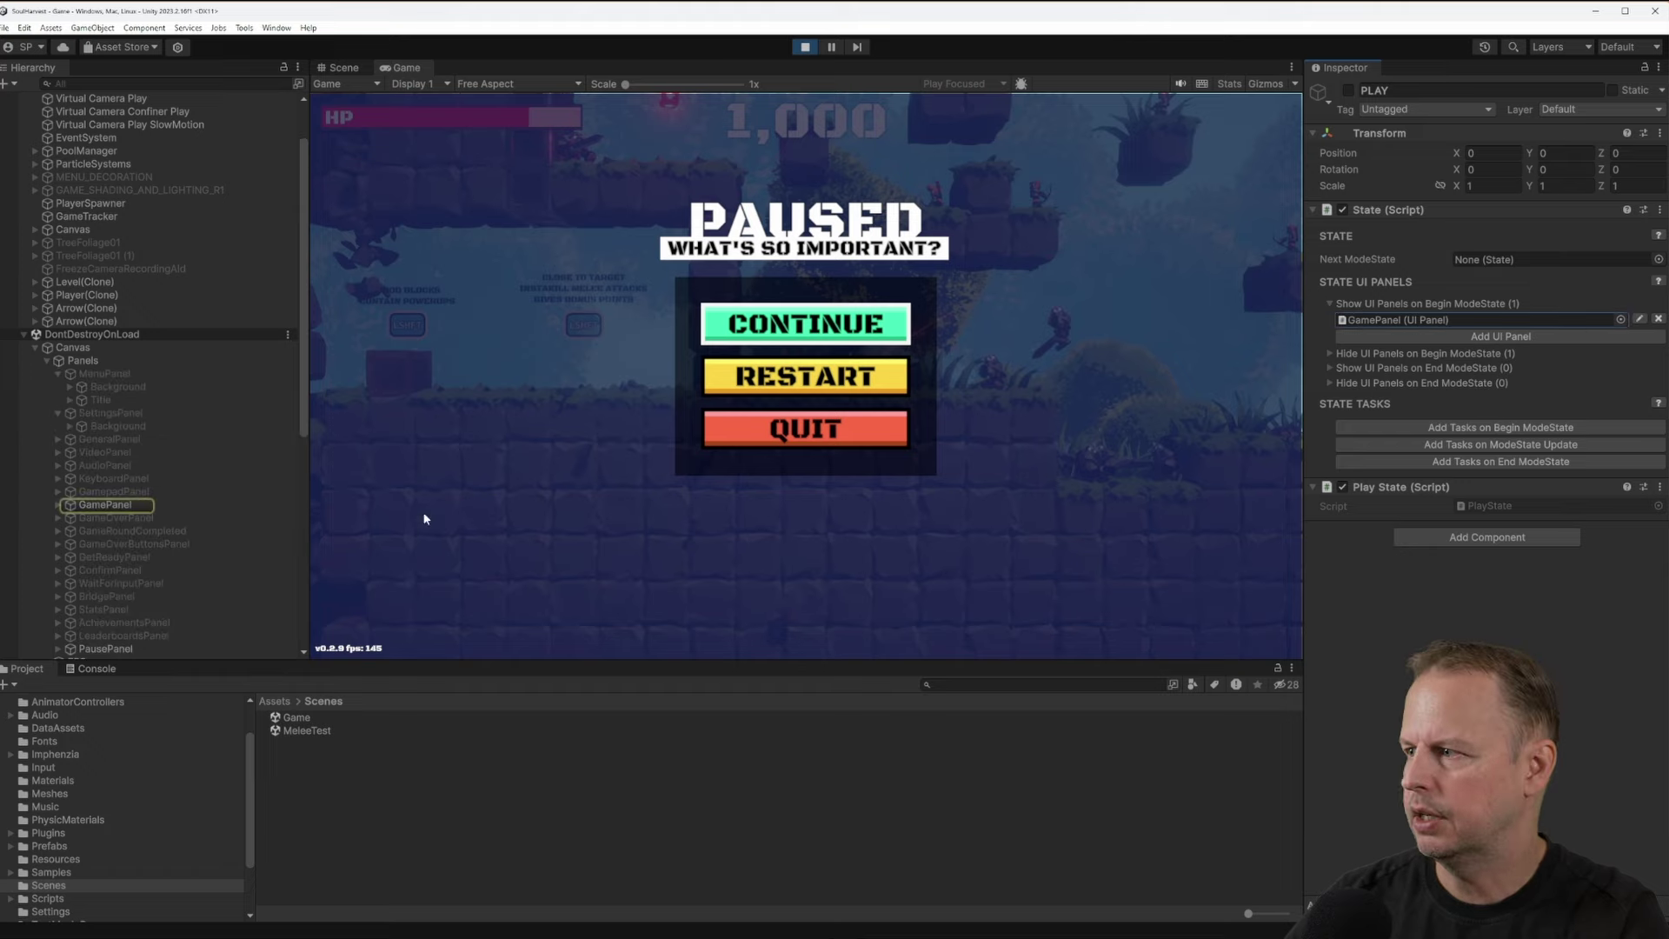
Select GamePanel to examine its active state and components
{"action": "left_click", "coordinate": [124, 508]}
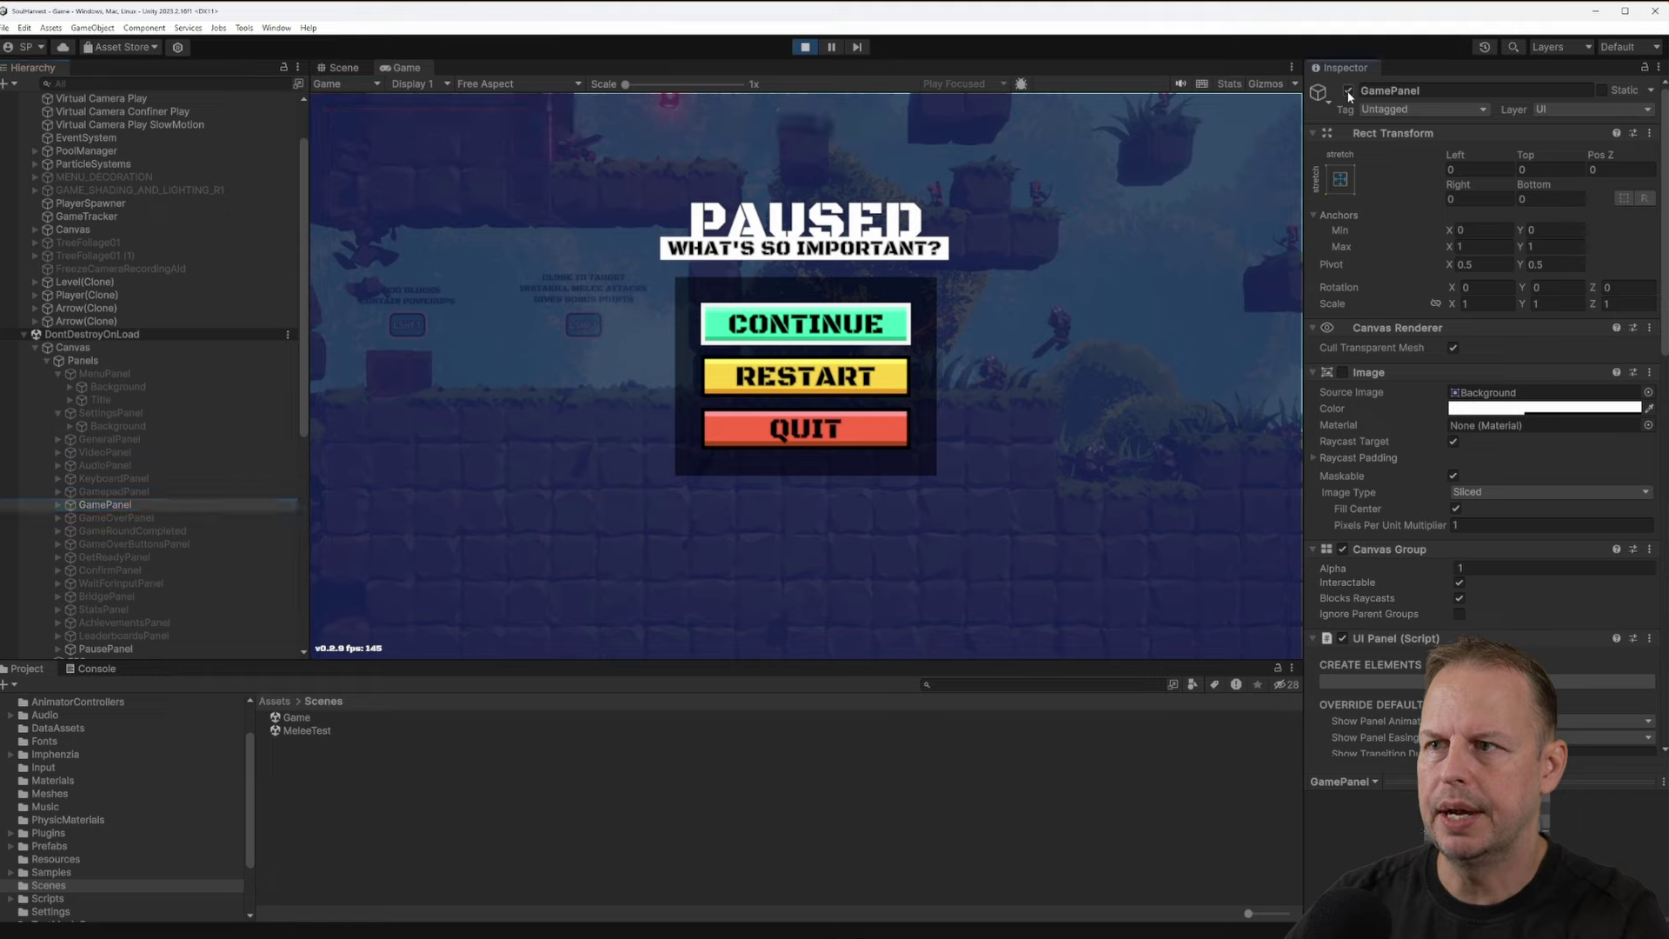
{"action": "left_click", "coordinate": [1114, 114]}
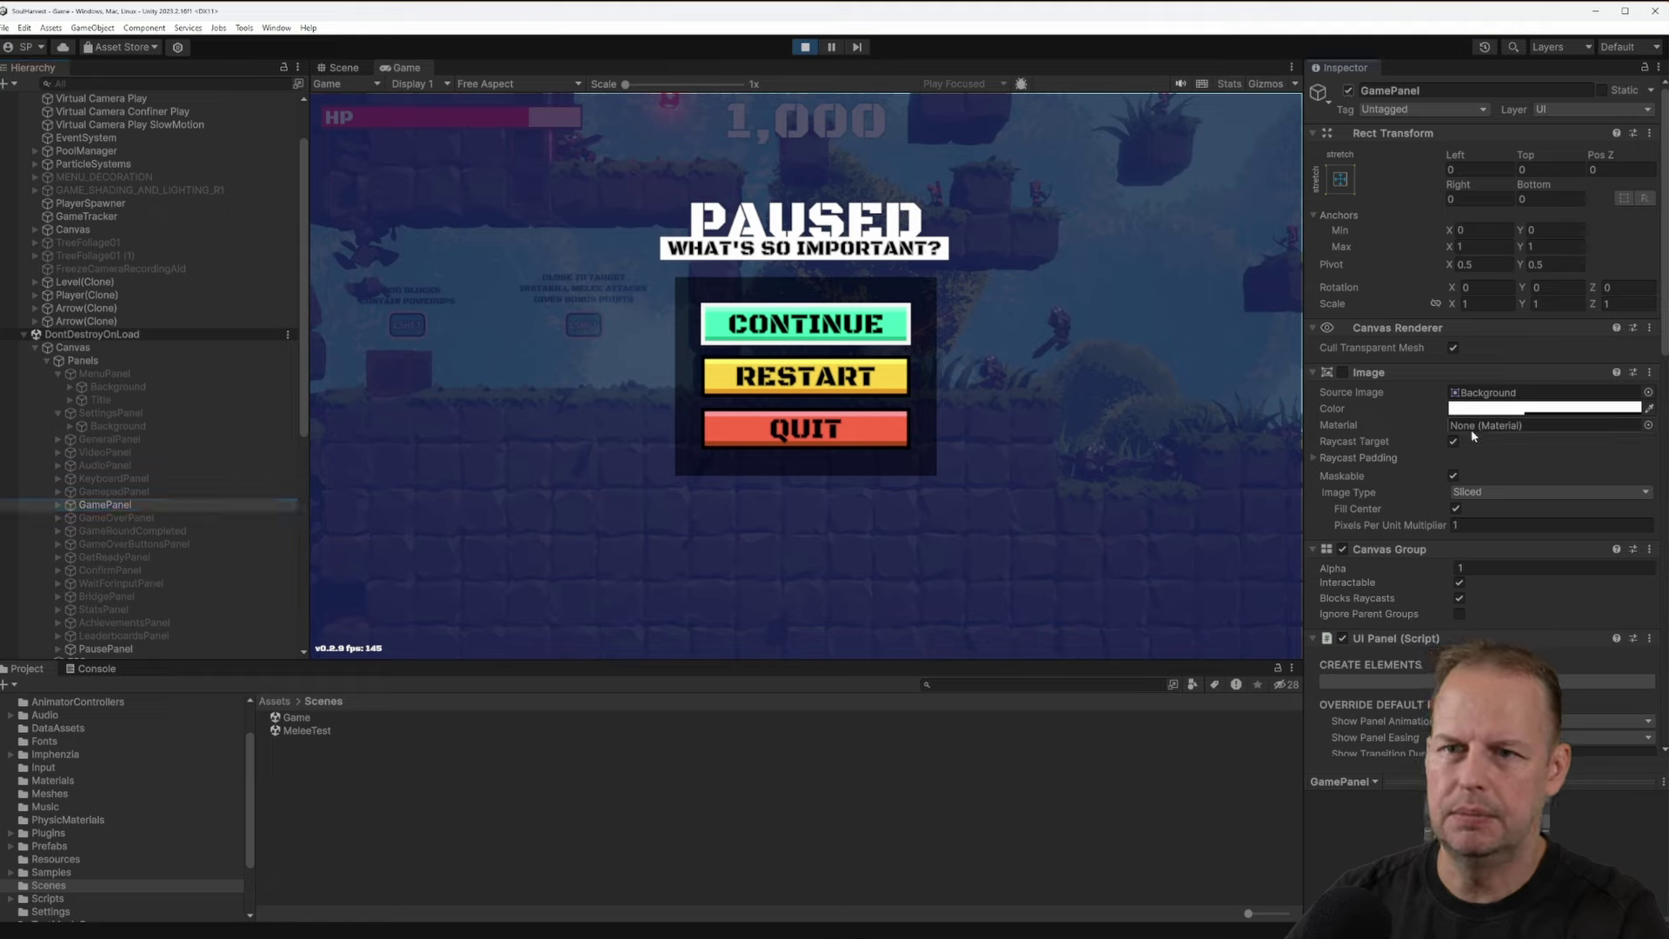
{"action": "left_click", "coordinate": [124, 502]}
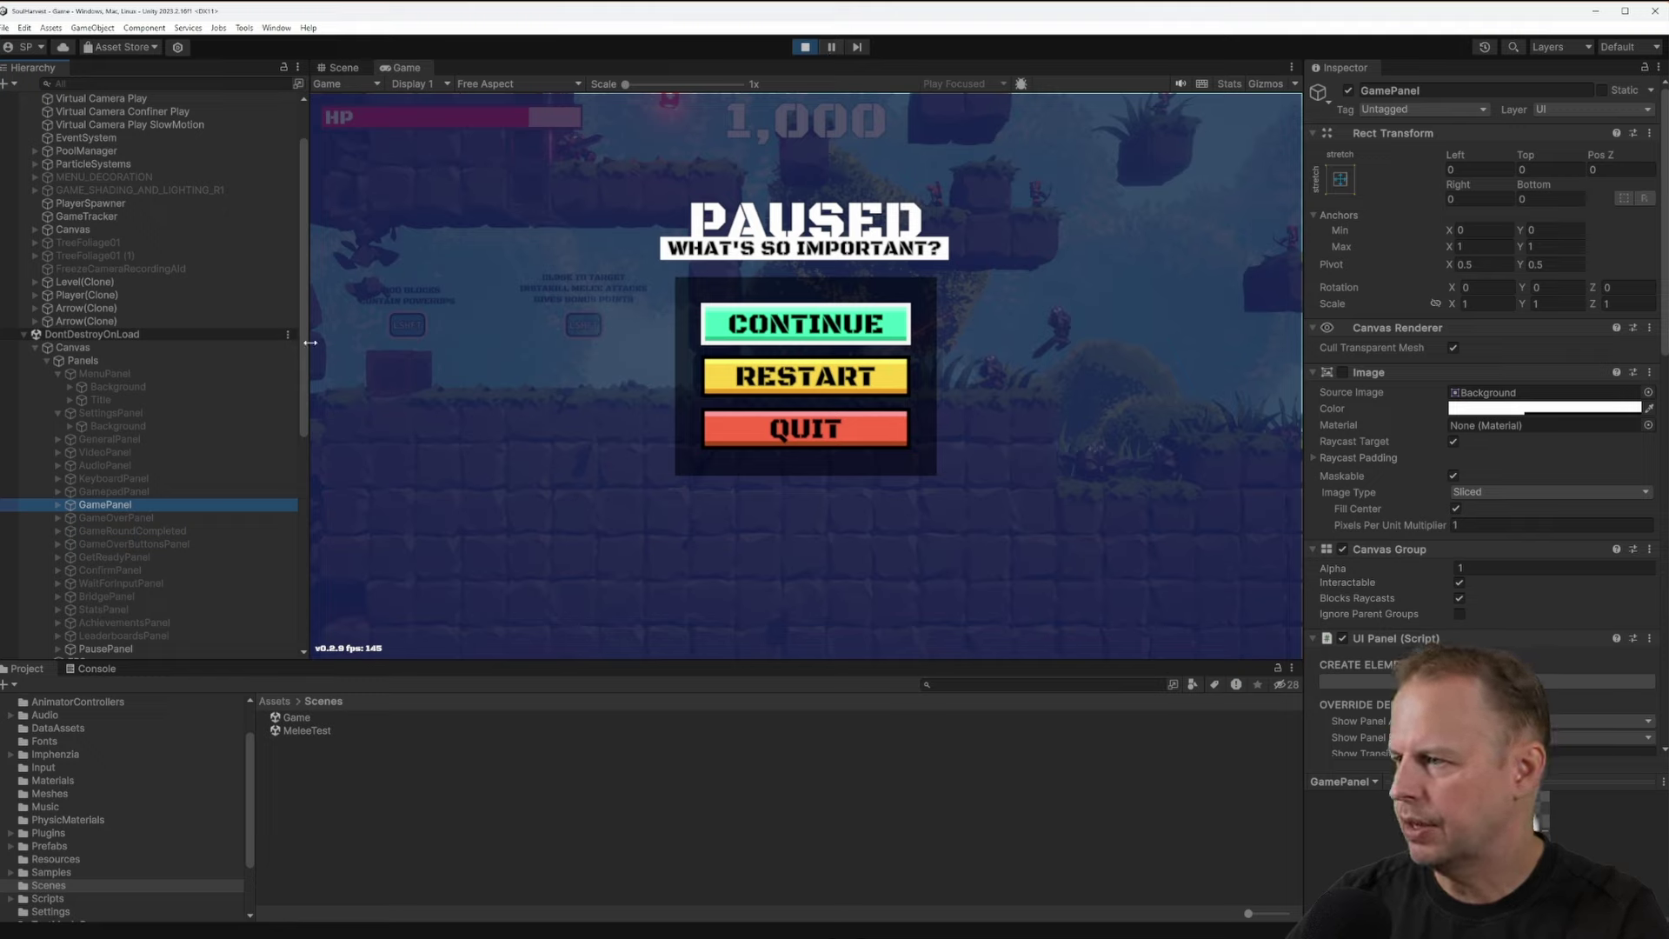
Inspect the PLAY, PAUSE, RESUME, END, GAMEOVER and COMPLETED state objects under StateManager, and continue the paused game
{"action": "left_click_drag", "start_coordinate": [305, 351], "coordinate": [329, 641]}
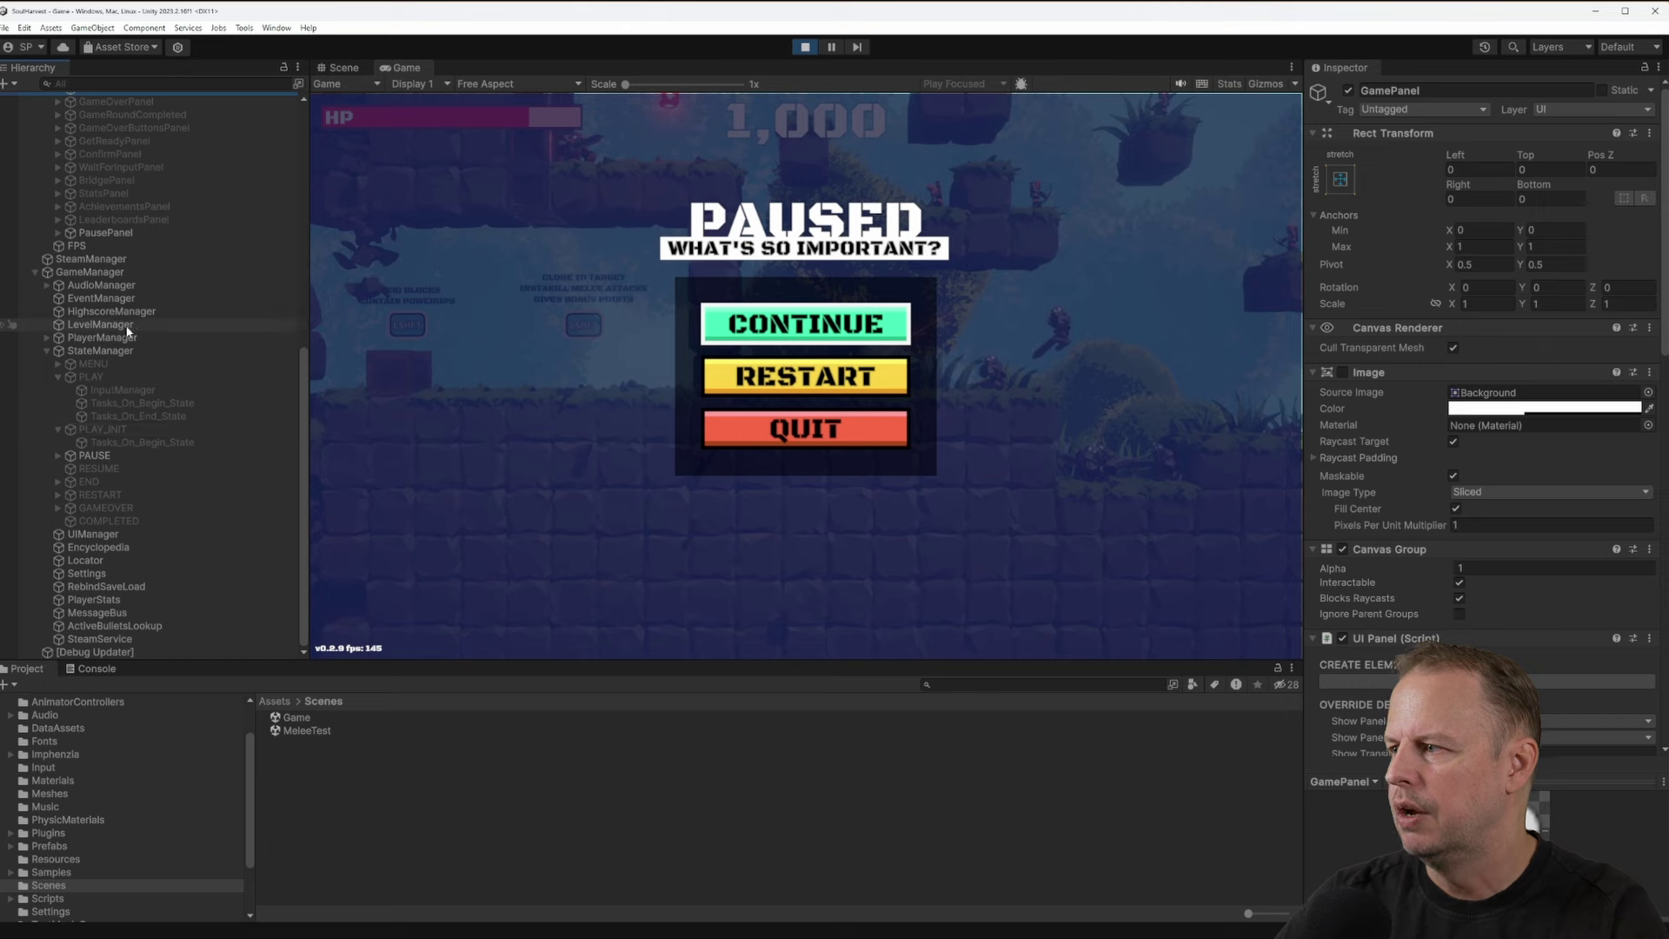
{"action": "left_click", "coordinate": [96, 376]}
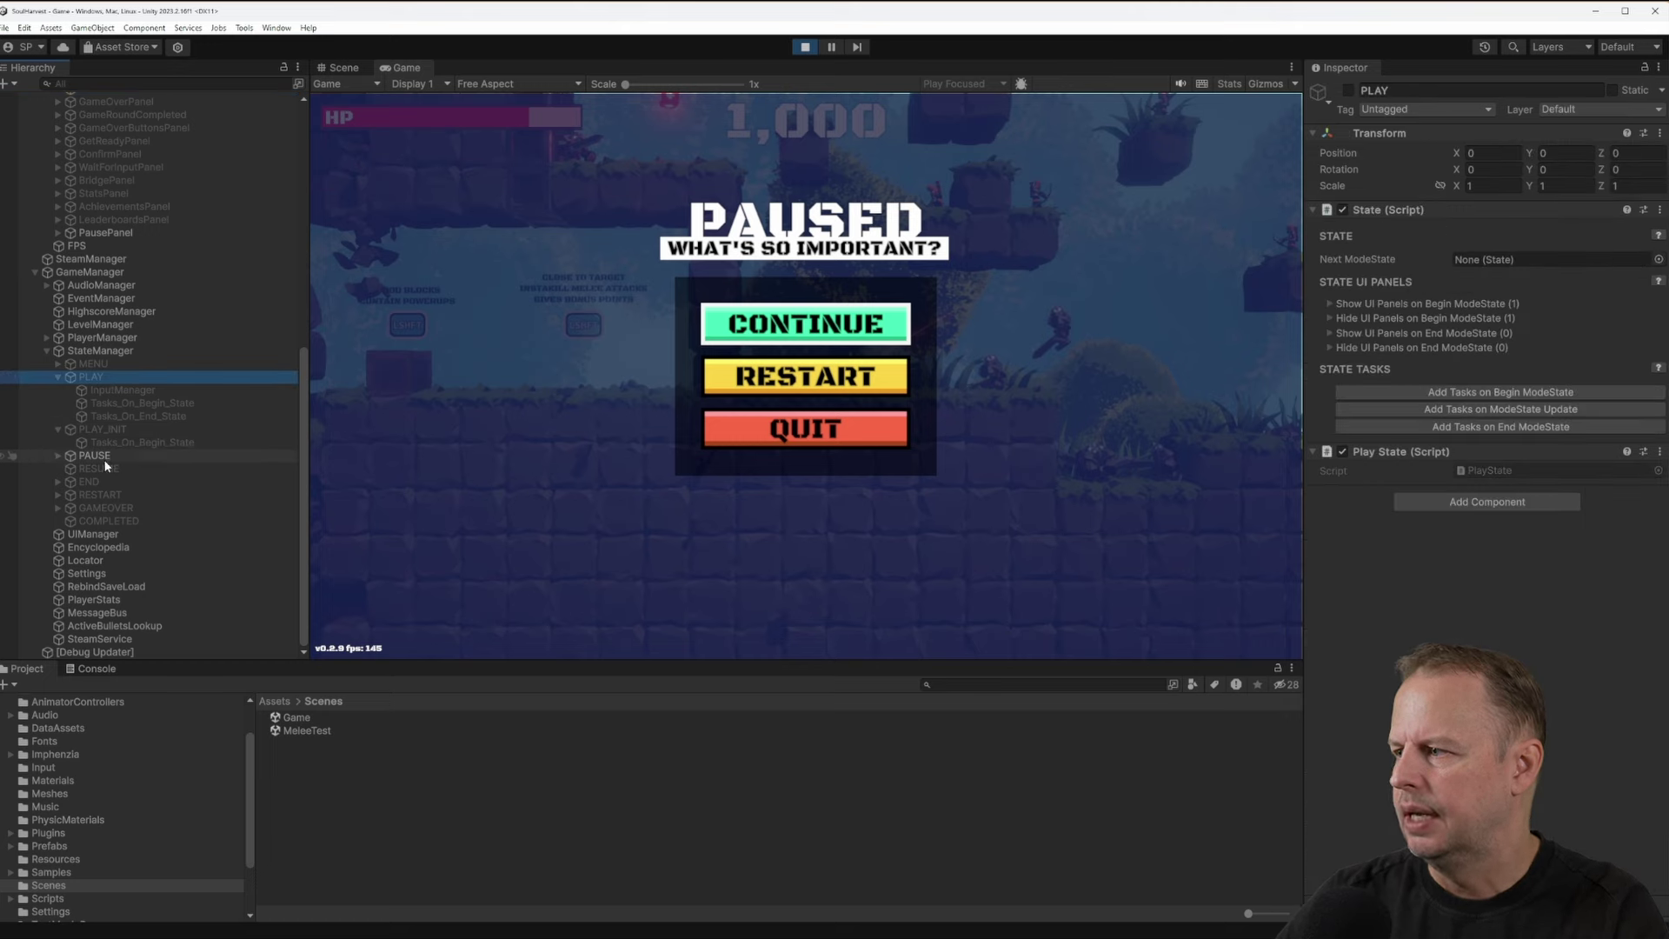
{"action": "left_click", "coordinate": [105, 460]}
{"action": "left_click", "coordinate": [108, 470]}
{"action": "left_click", "coordinate": [104, 485]}
{"action": "left_click", "coordinate": [118, 511]}
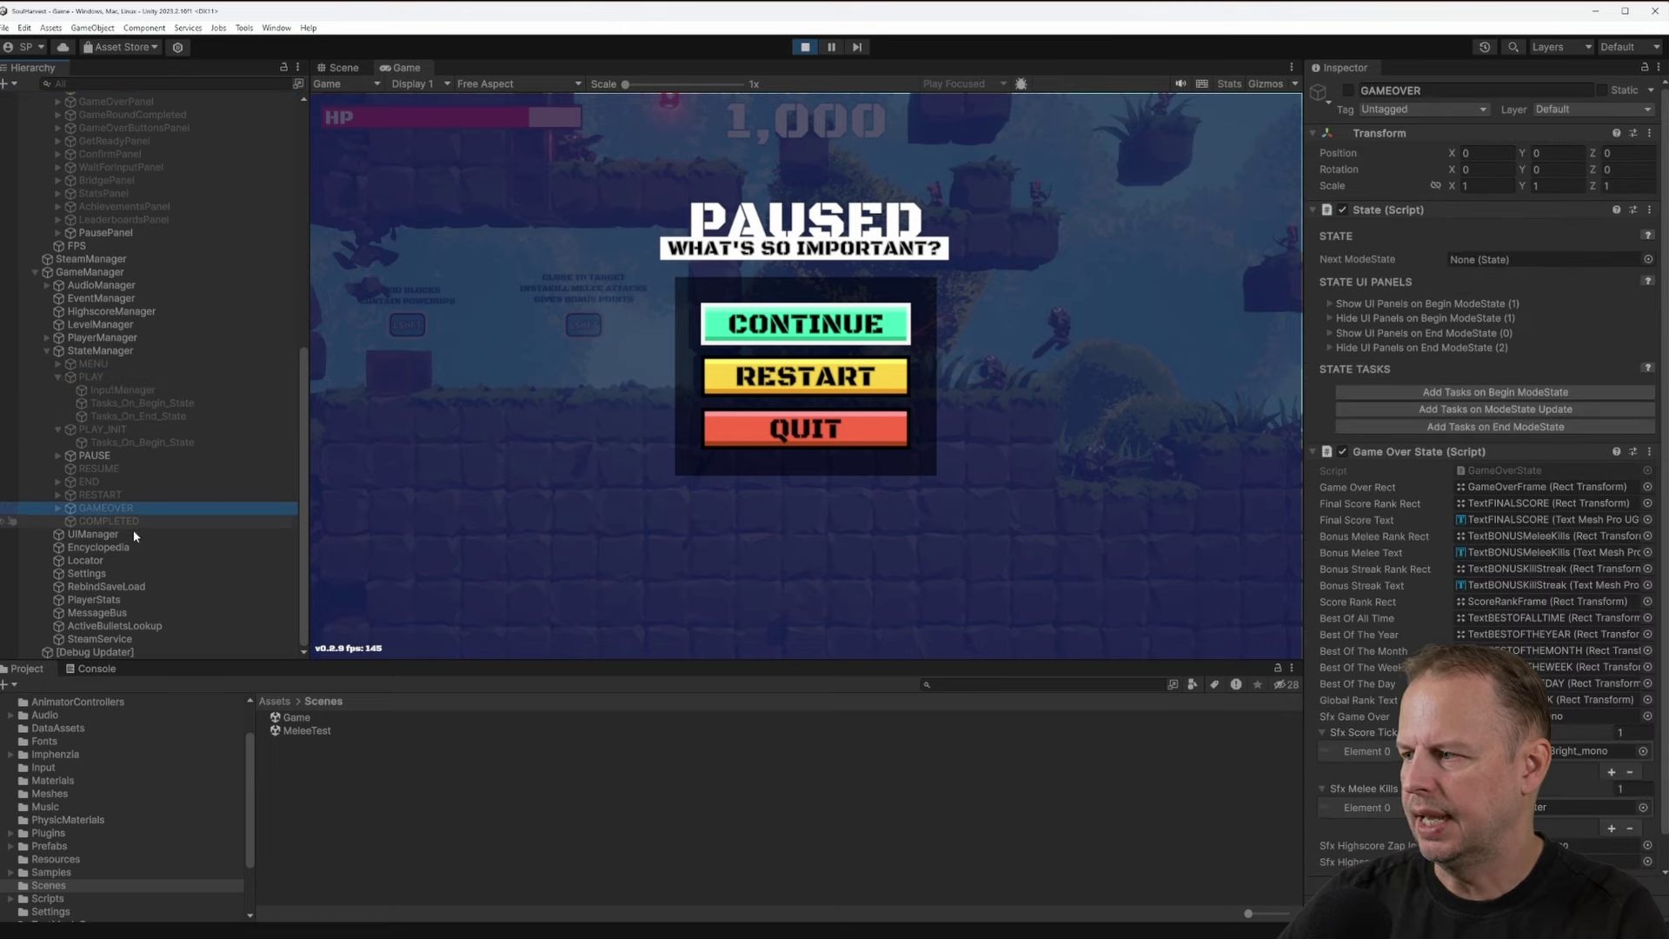
{"action": "key", "text": "Down"}
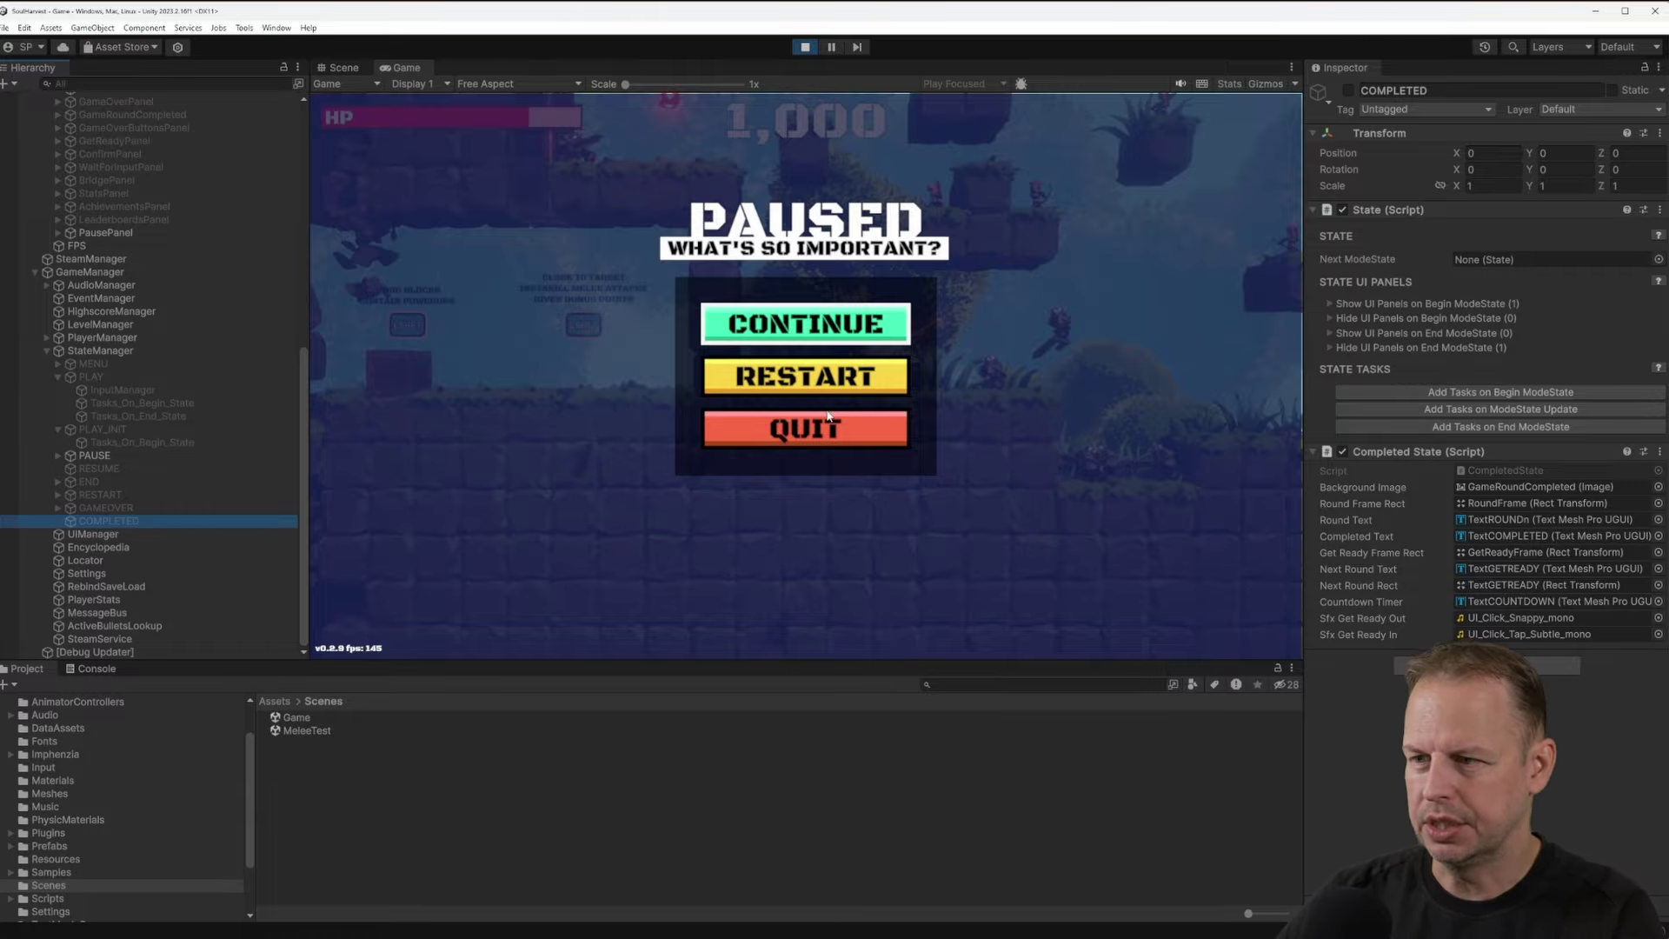
{"action": "left_click", "coordinate": [805, 324]}
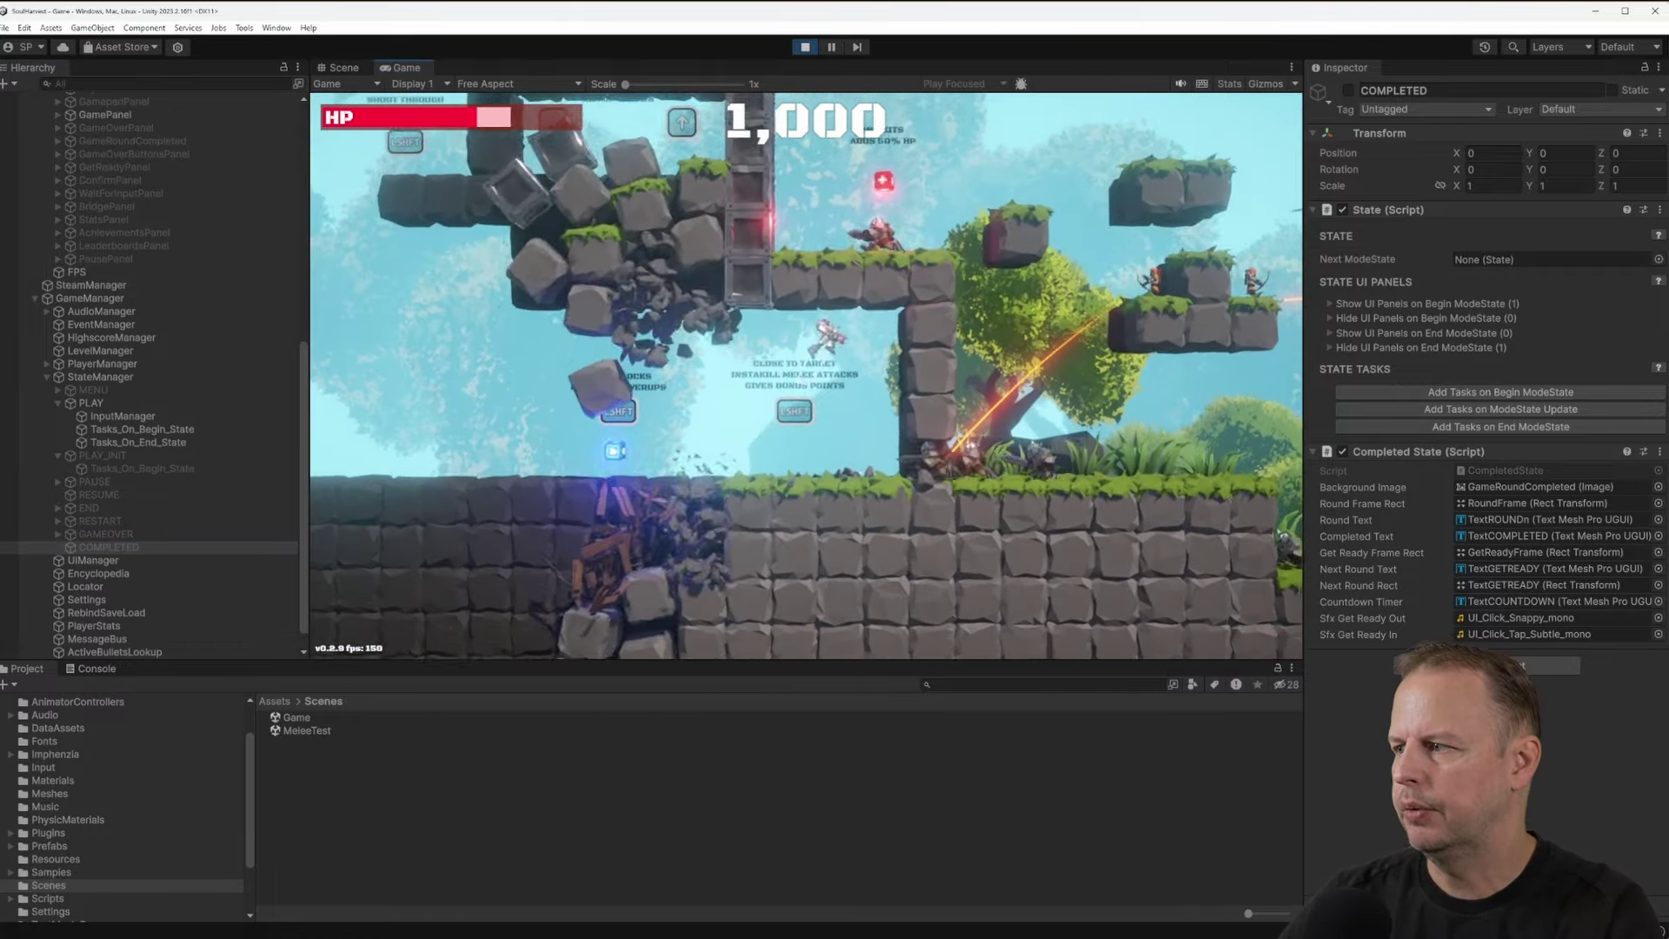
Play a short stretch of the level and pause the game
{"action": "key", "text": "shift"}
{"action": "key", "text": "shift"}
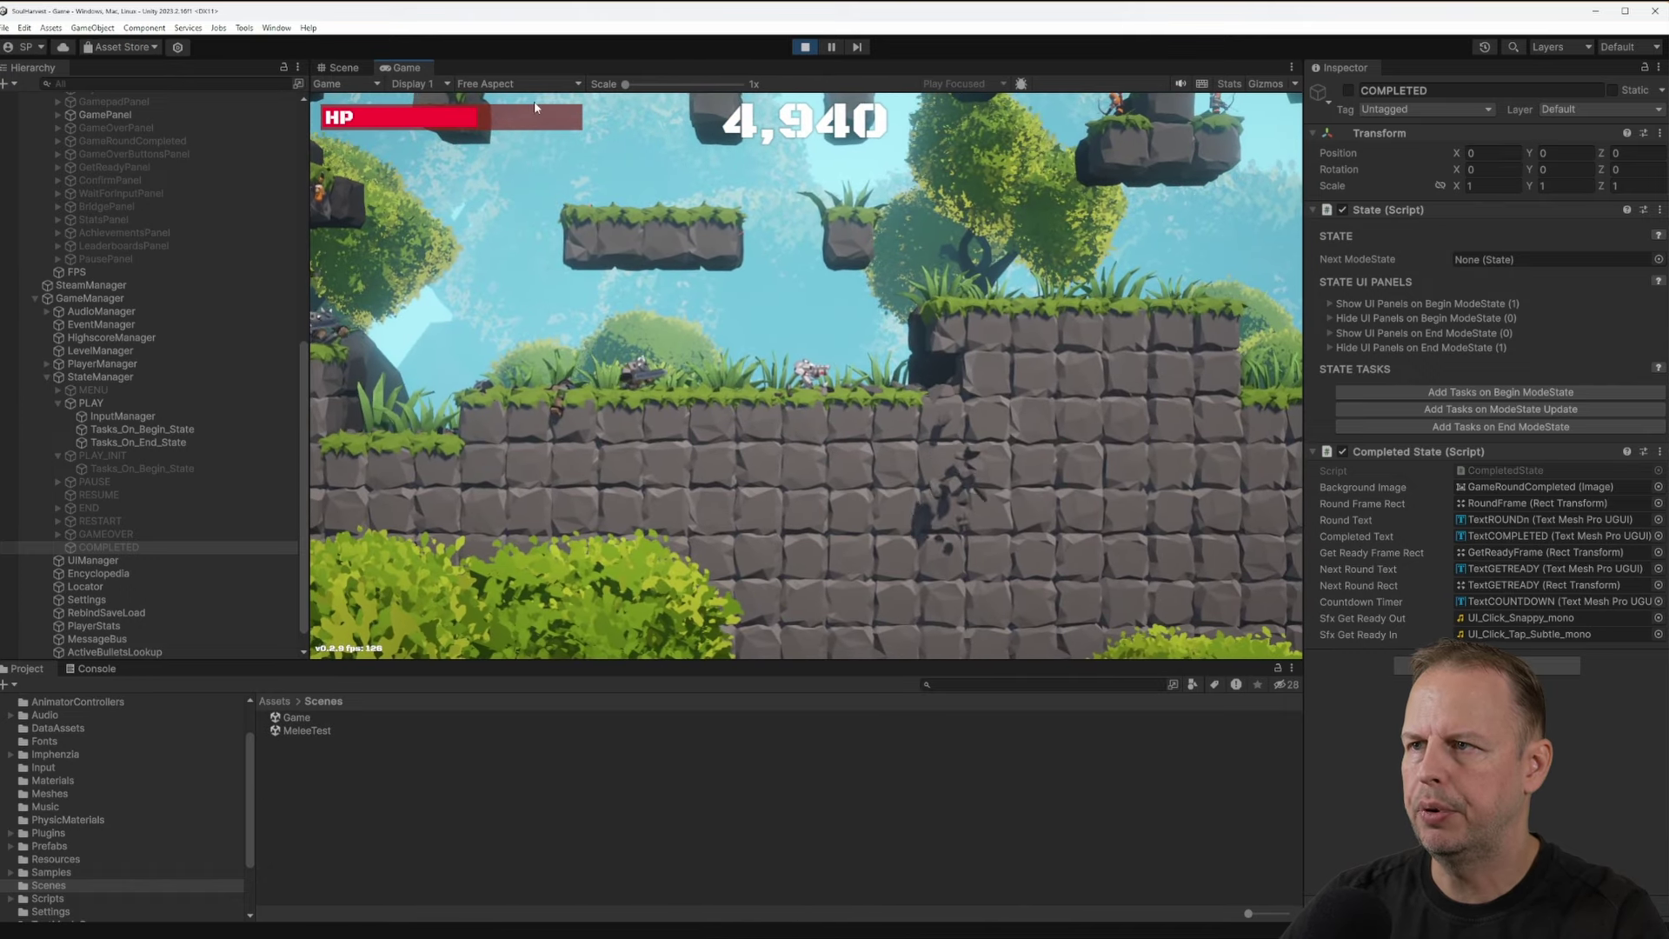
{"action": "left_click", "coordinate": [832, 48]}
Find the Player(Clone) object among the Game scene's hierarchy objects, select it and frame it in the Scene view
{"action": "right_click_drag", "start_coordinate": [992, 345], "coordinate": [857, 402]}
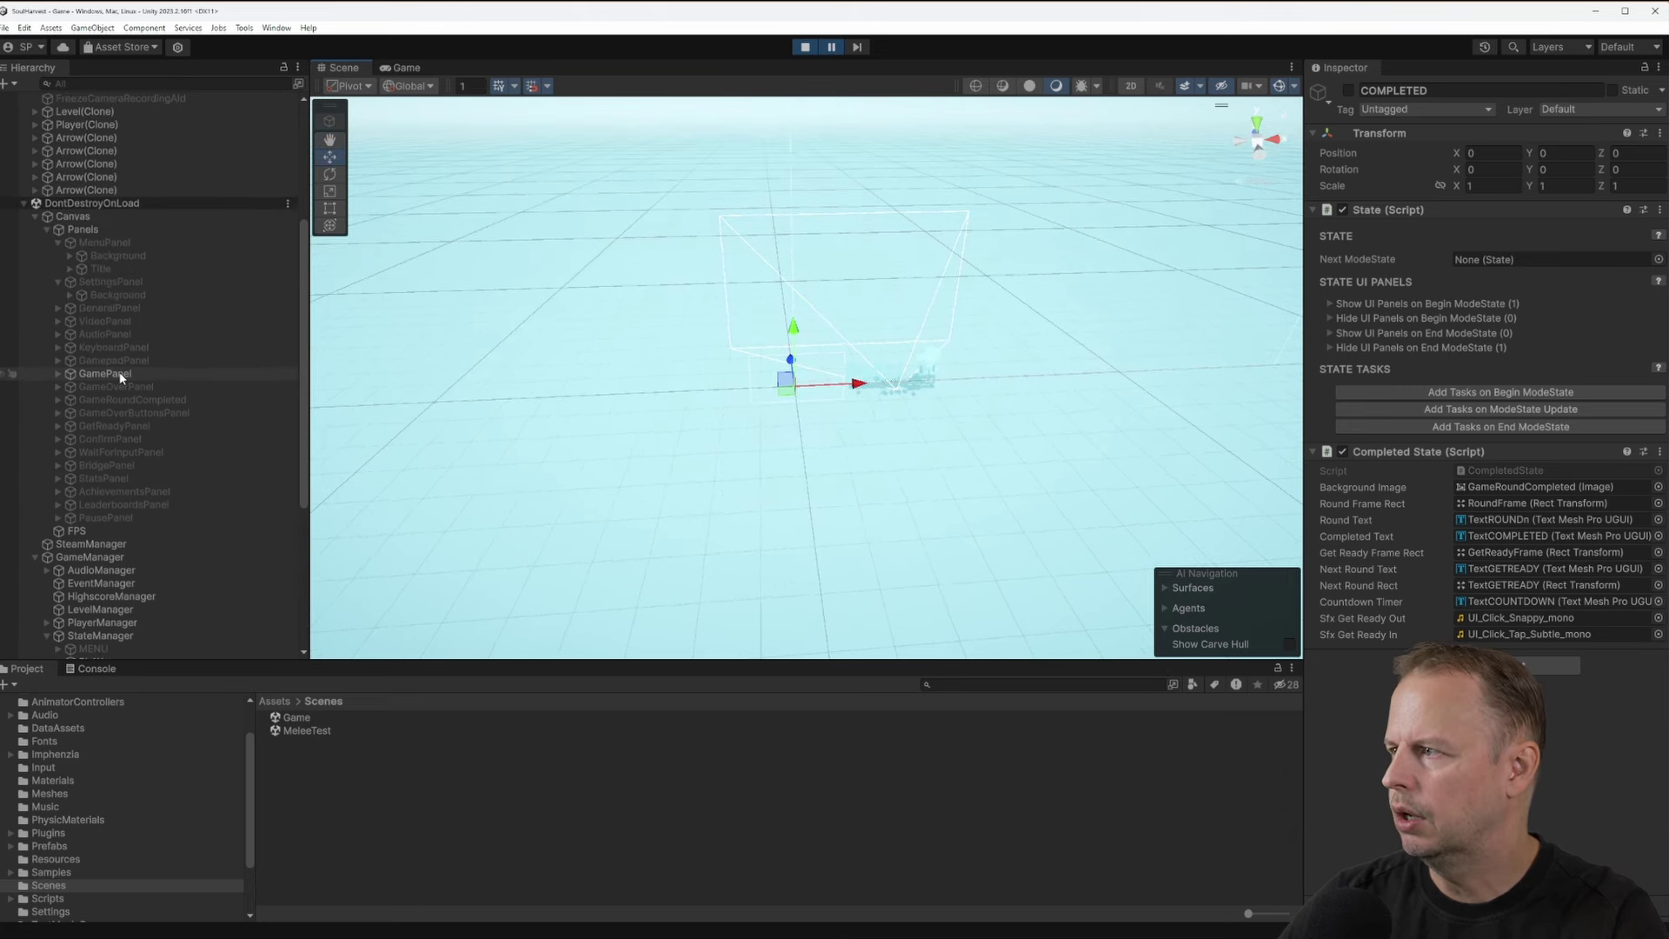
{"action": "scroll", "coordinate": [127, 417], "scroll_direction": "down", "scroll_amount": 2}
{"action": "scroll", "coordinate": [116, 430], "scroll_direction": "up", "scroll_amount": 15}
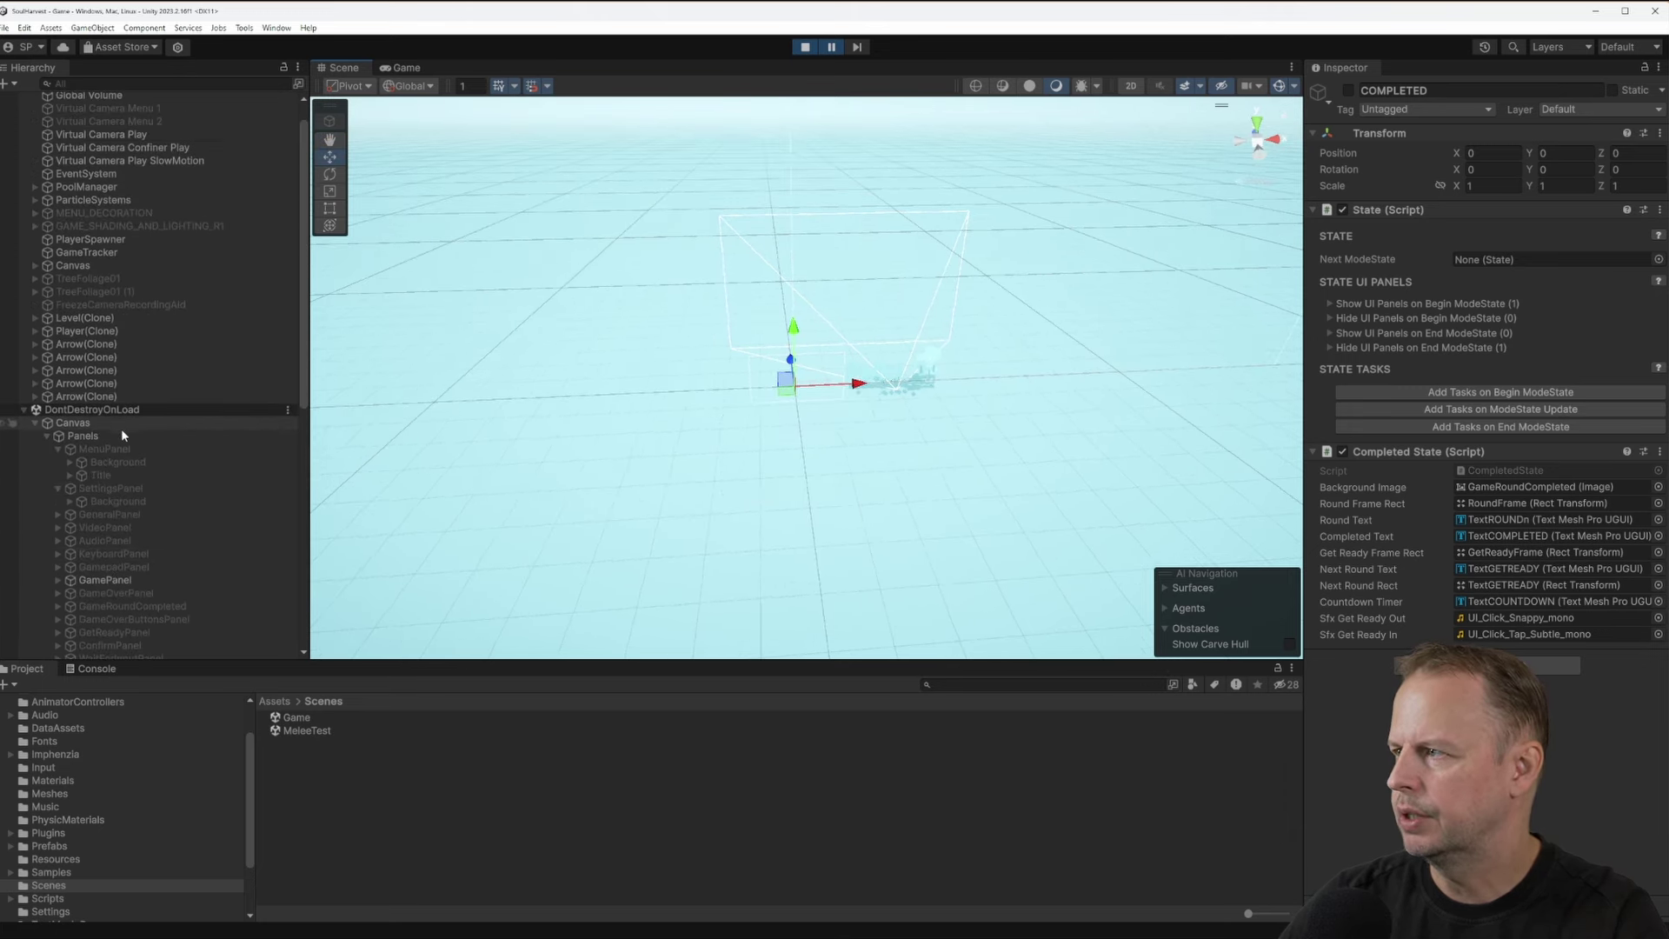
{"action": "scroll", "coordinate": [122, 391], "scroll_direction": "up", "scroll_amount": 1}
{"action": "left_click", "coordinate": [89, 390]}
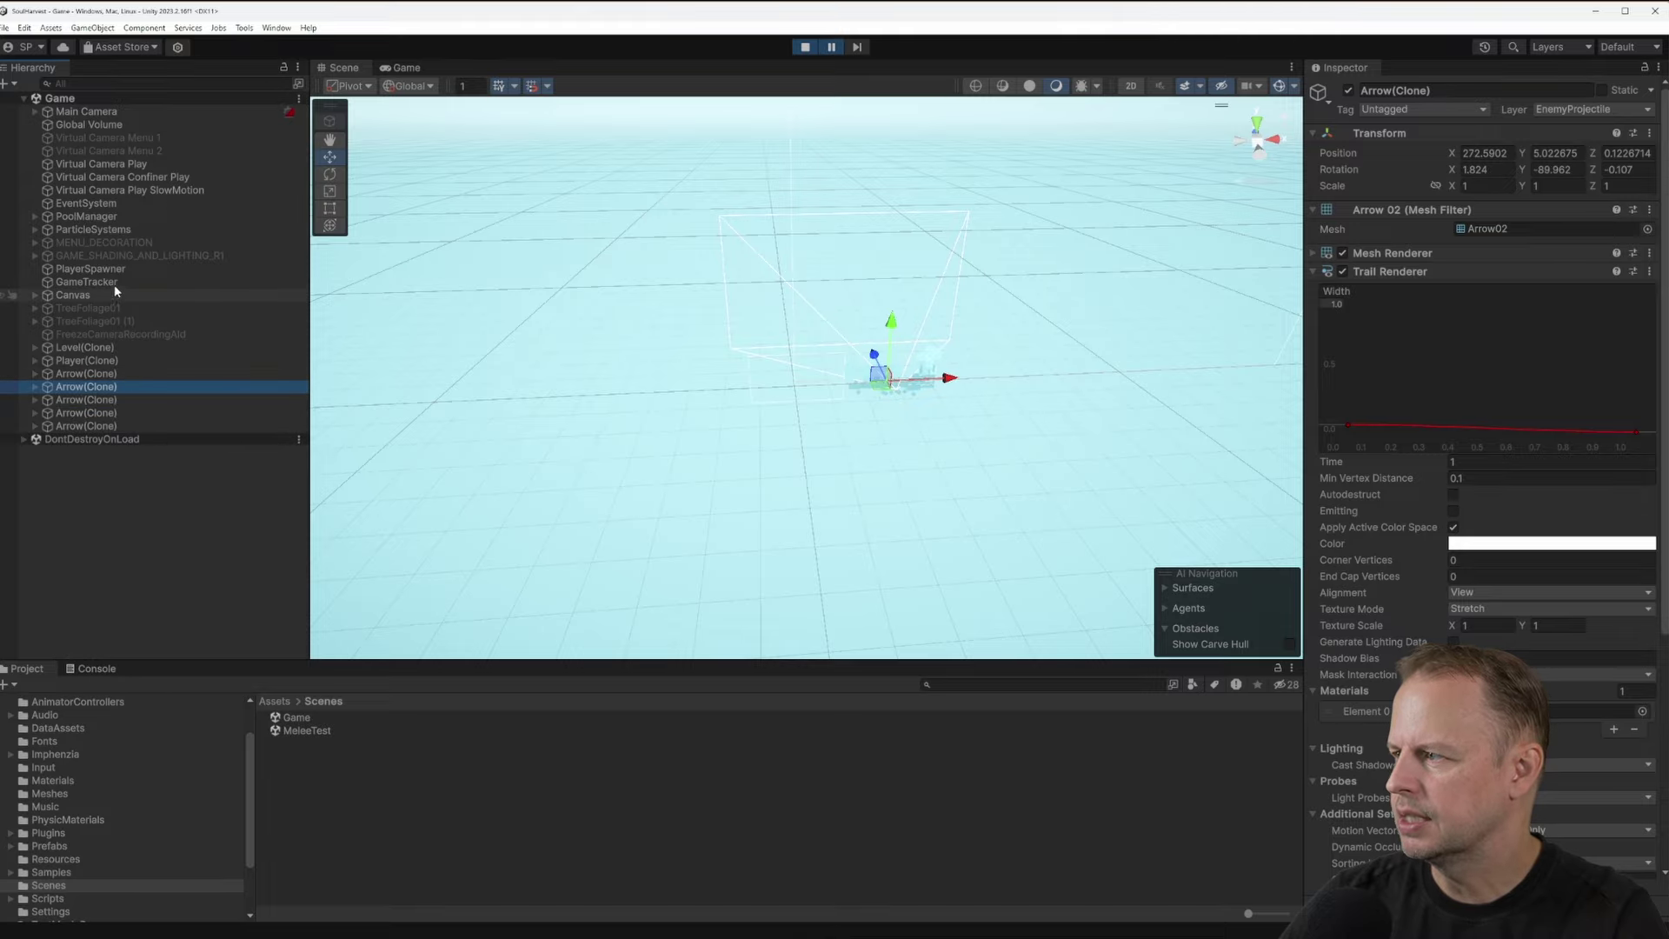
{"action": "double_click", "coordinate": [97, 365]}
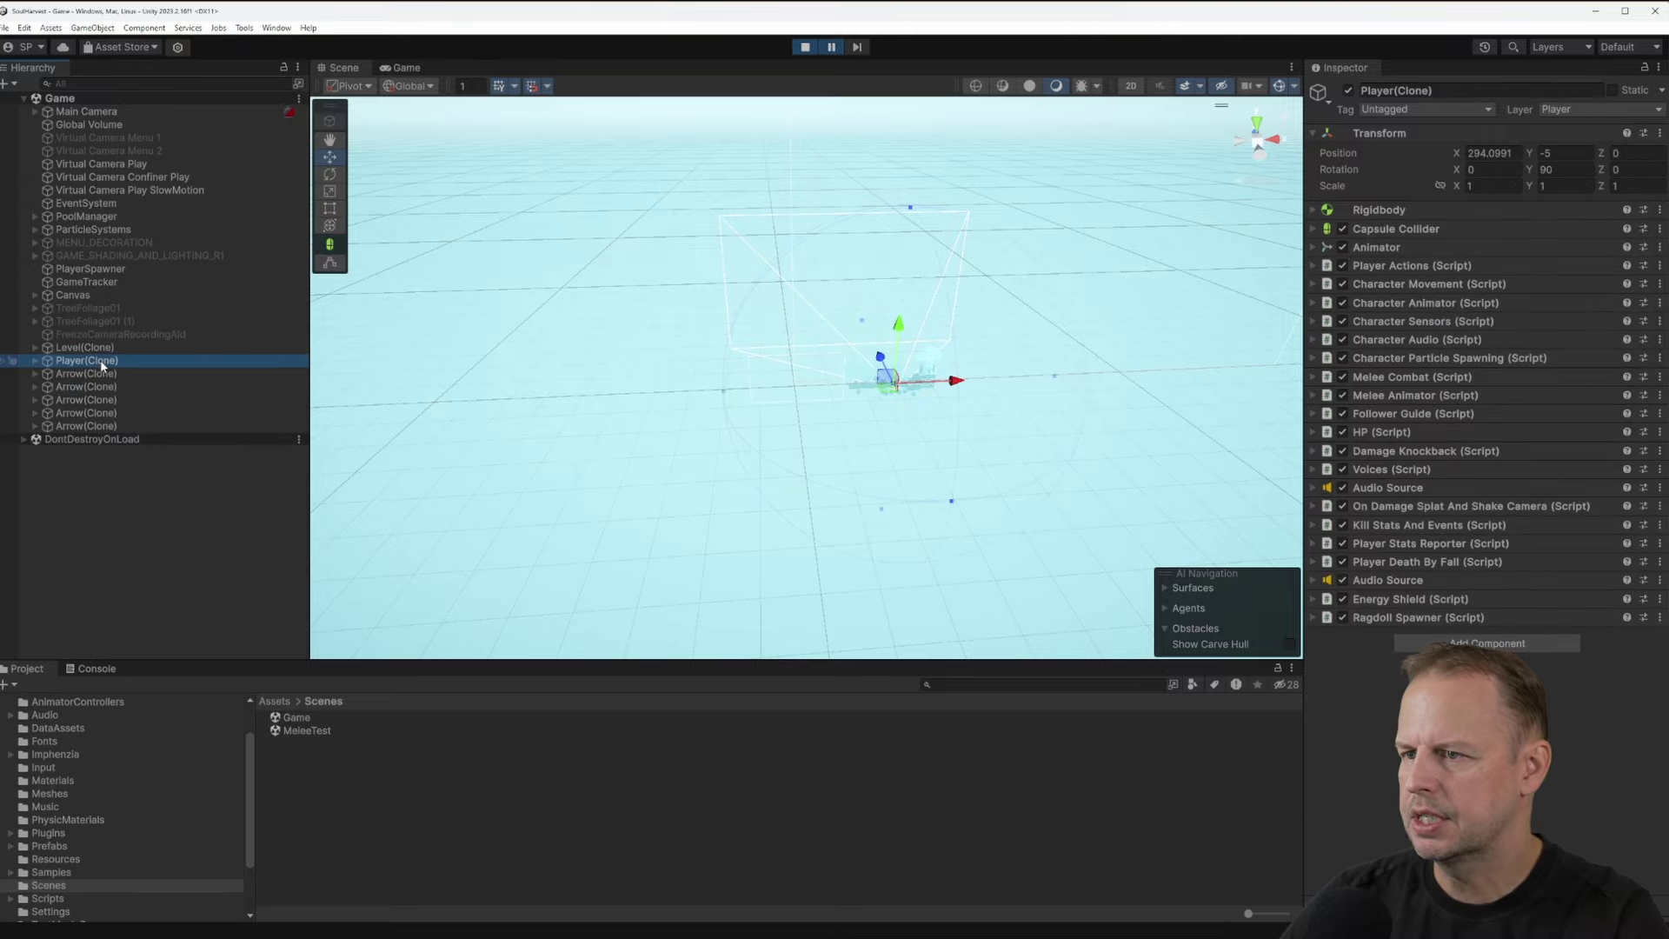
{"action": "key", "text": "s"}
{"action": "right_click_drag", "start_coordinate": [959, 362], "coordinate": [608, 270]}
Compare the paused Game view with the Scene view of the level, showing the scene gizmos
{"action": "left_click", "coordinate": [406, 68]}
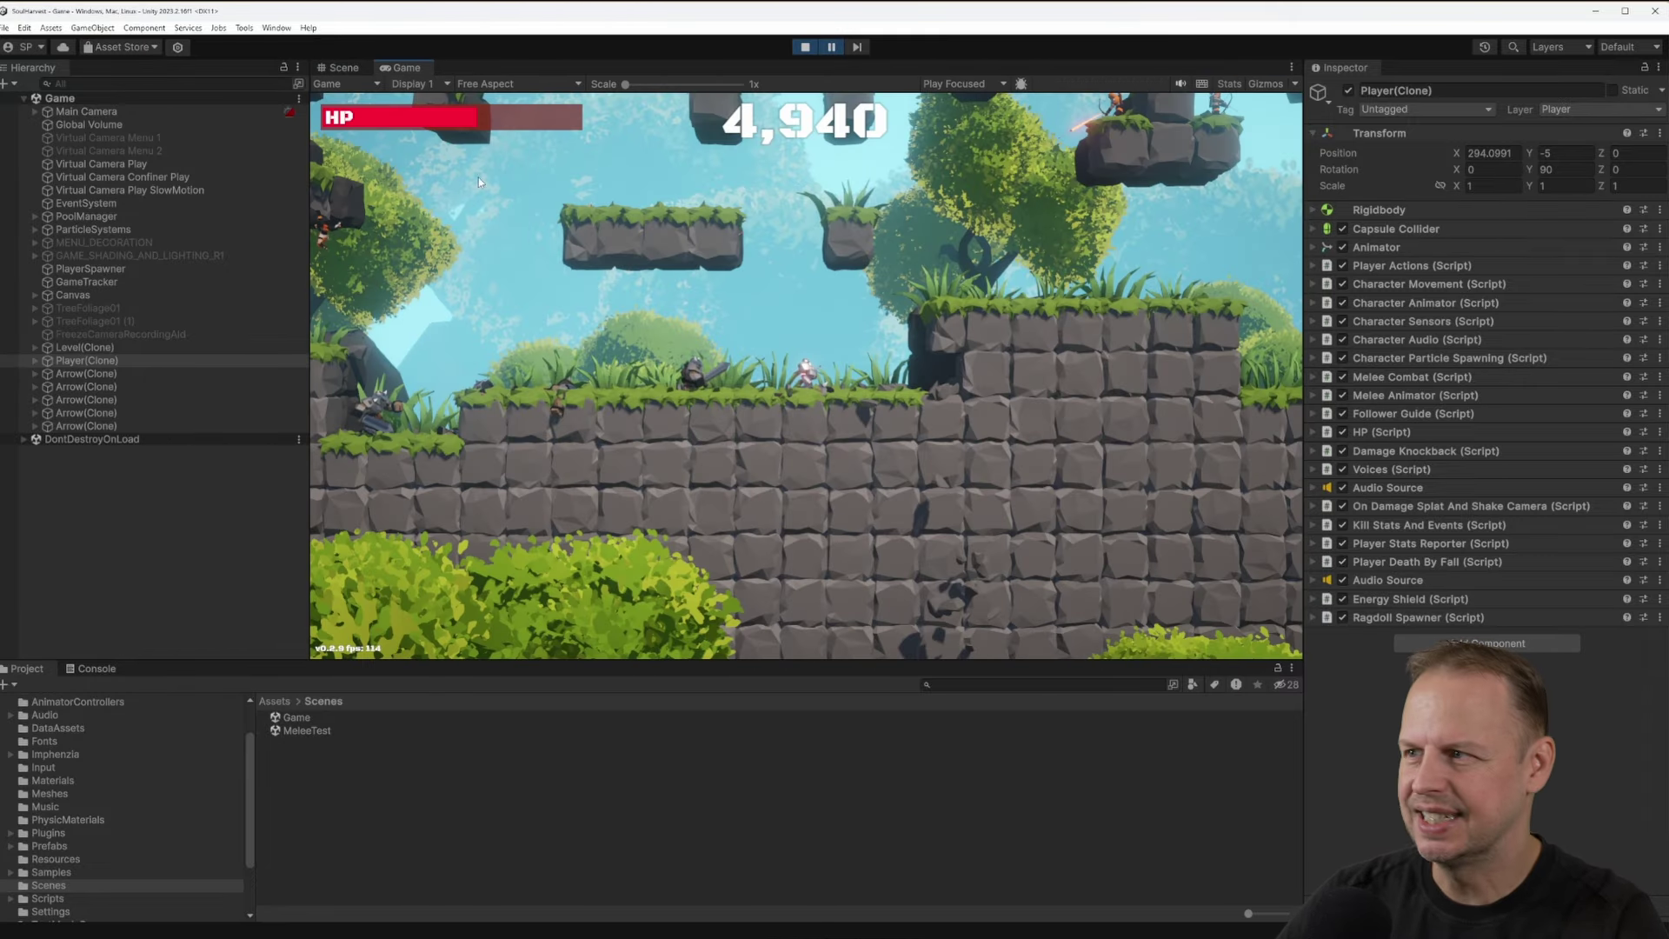
{"action": "left_click", "coordinate": [344, 67]}
{"action": "right_click_drag", "start_coordinate": [953, 342], "coordinate": [1190, 179]}
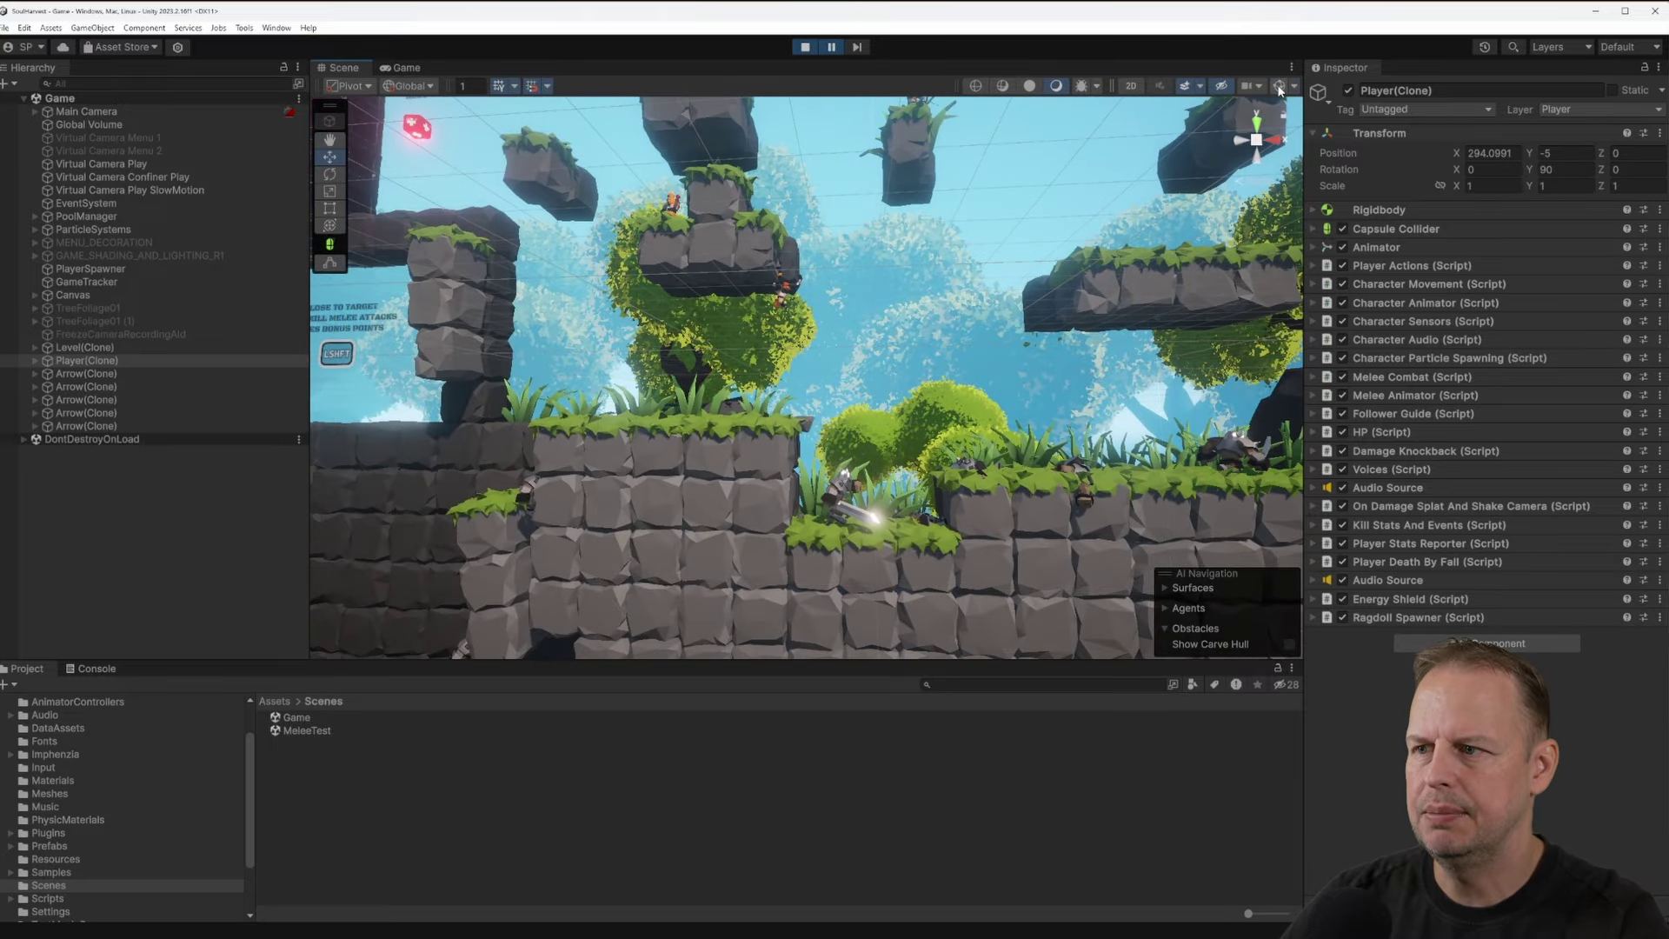
{"action": "right_click_drag", "start_coordinate": [1233, 137], "coordinate": [1240, 130]}
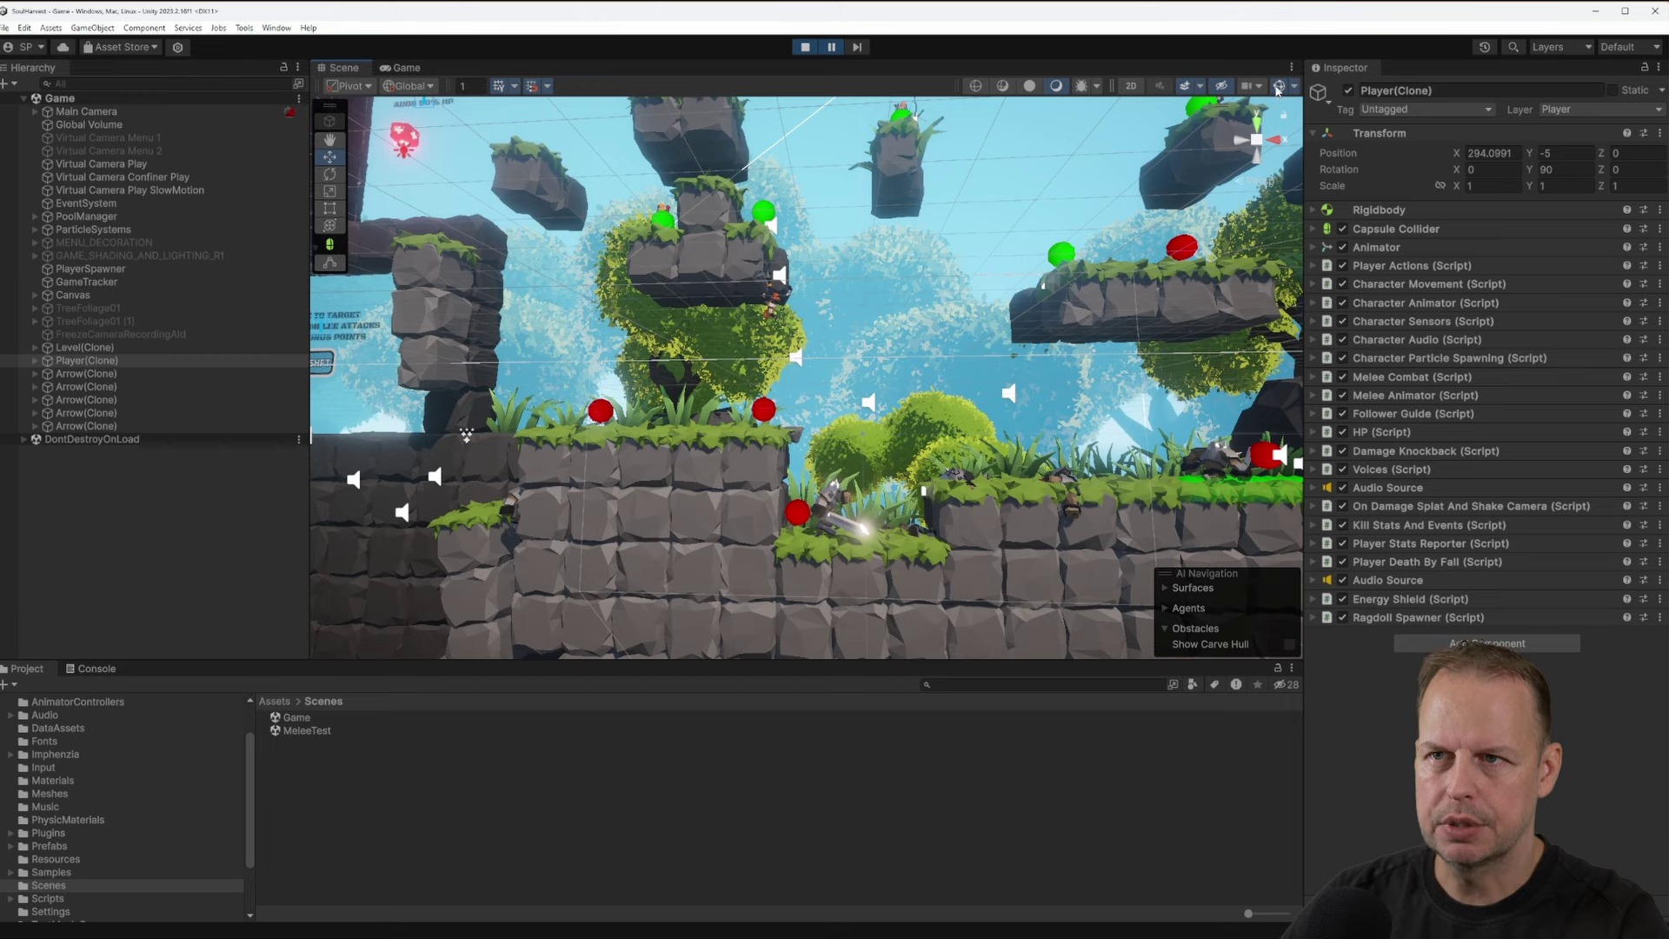
Examine the paused level in the Scene view, looking over its platforms, enemies and gizmos around the player
{"action": "right_click_drag", "start_coordinate": [979, 368], "coordinate": [785, 479]}
{"action": "scroll", "coordinate": [763, 427], "scroll_direction": "down", "scroll_amount": 3}
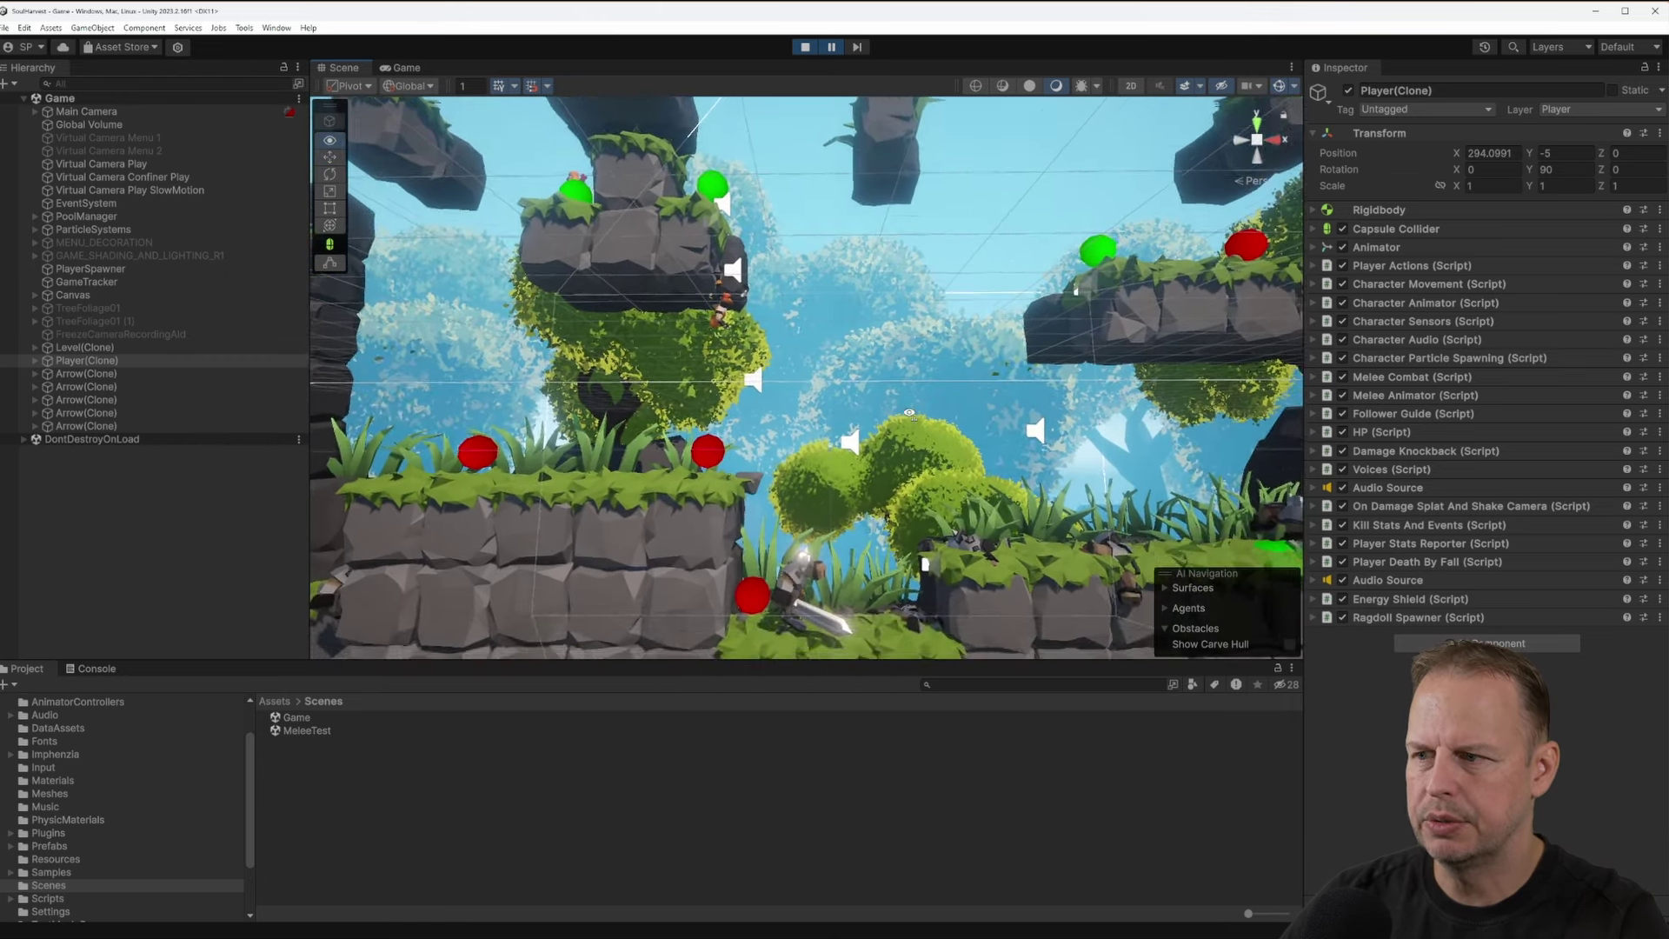
{"action": "right_click_drag", "start_coordinate": [828, 398], "coordinate": [707, 341]}
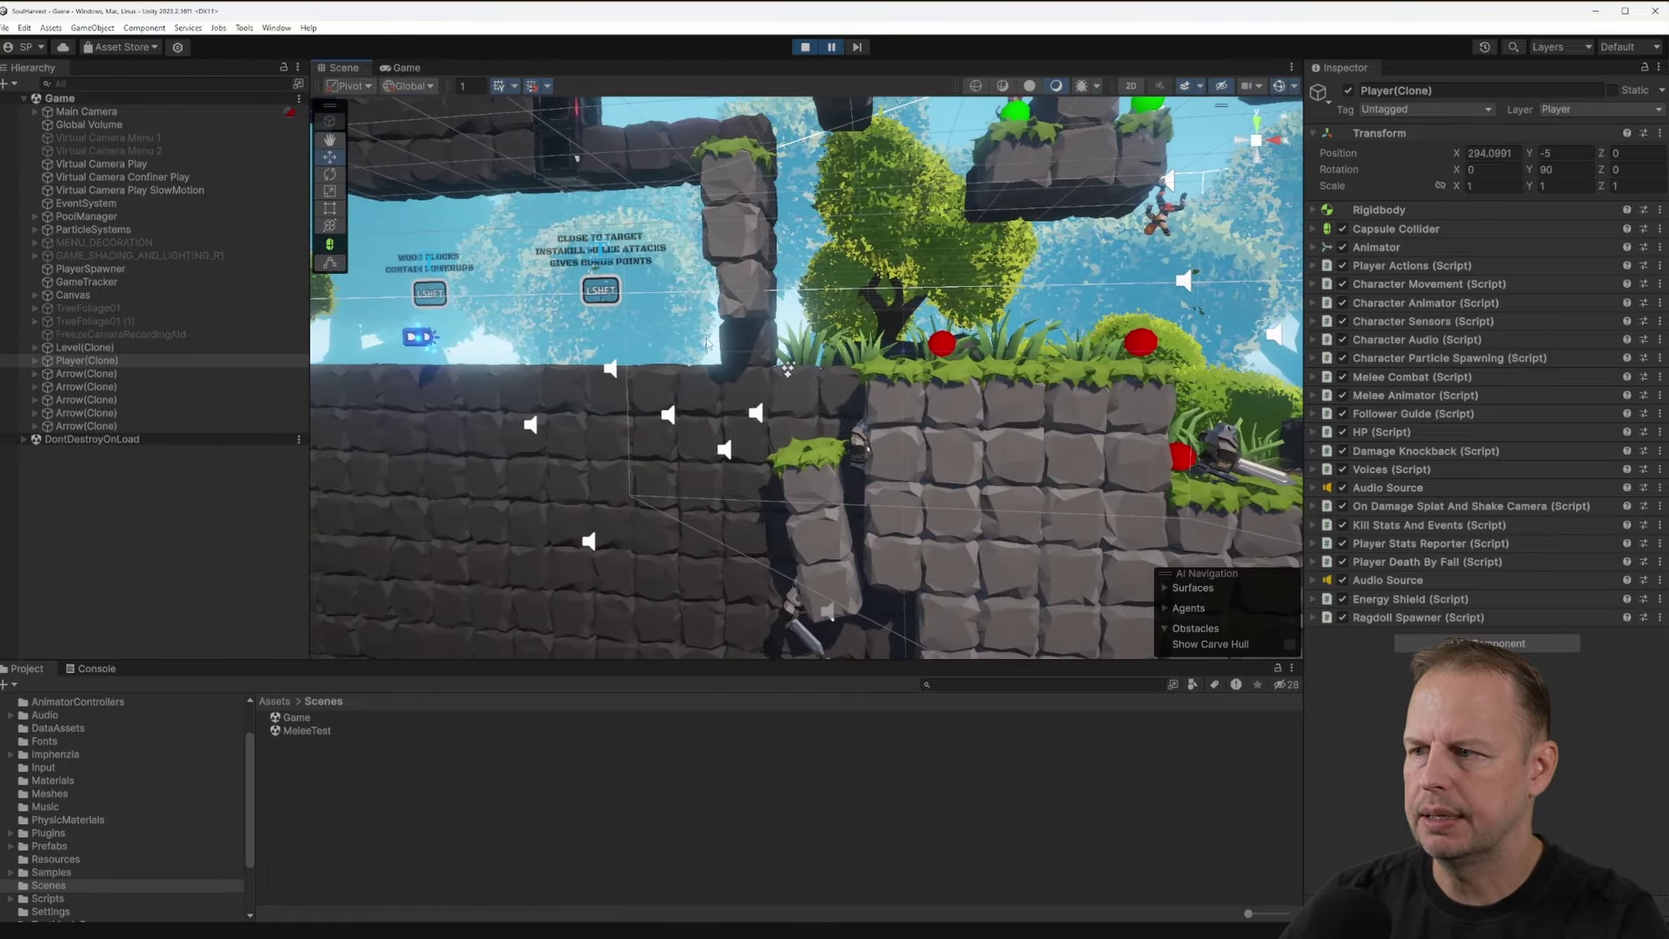
{"action": "right_click_drag", "start_coordinate": [609, 280], "coordinate": [922, 449]}
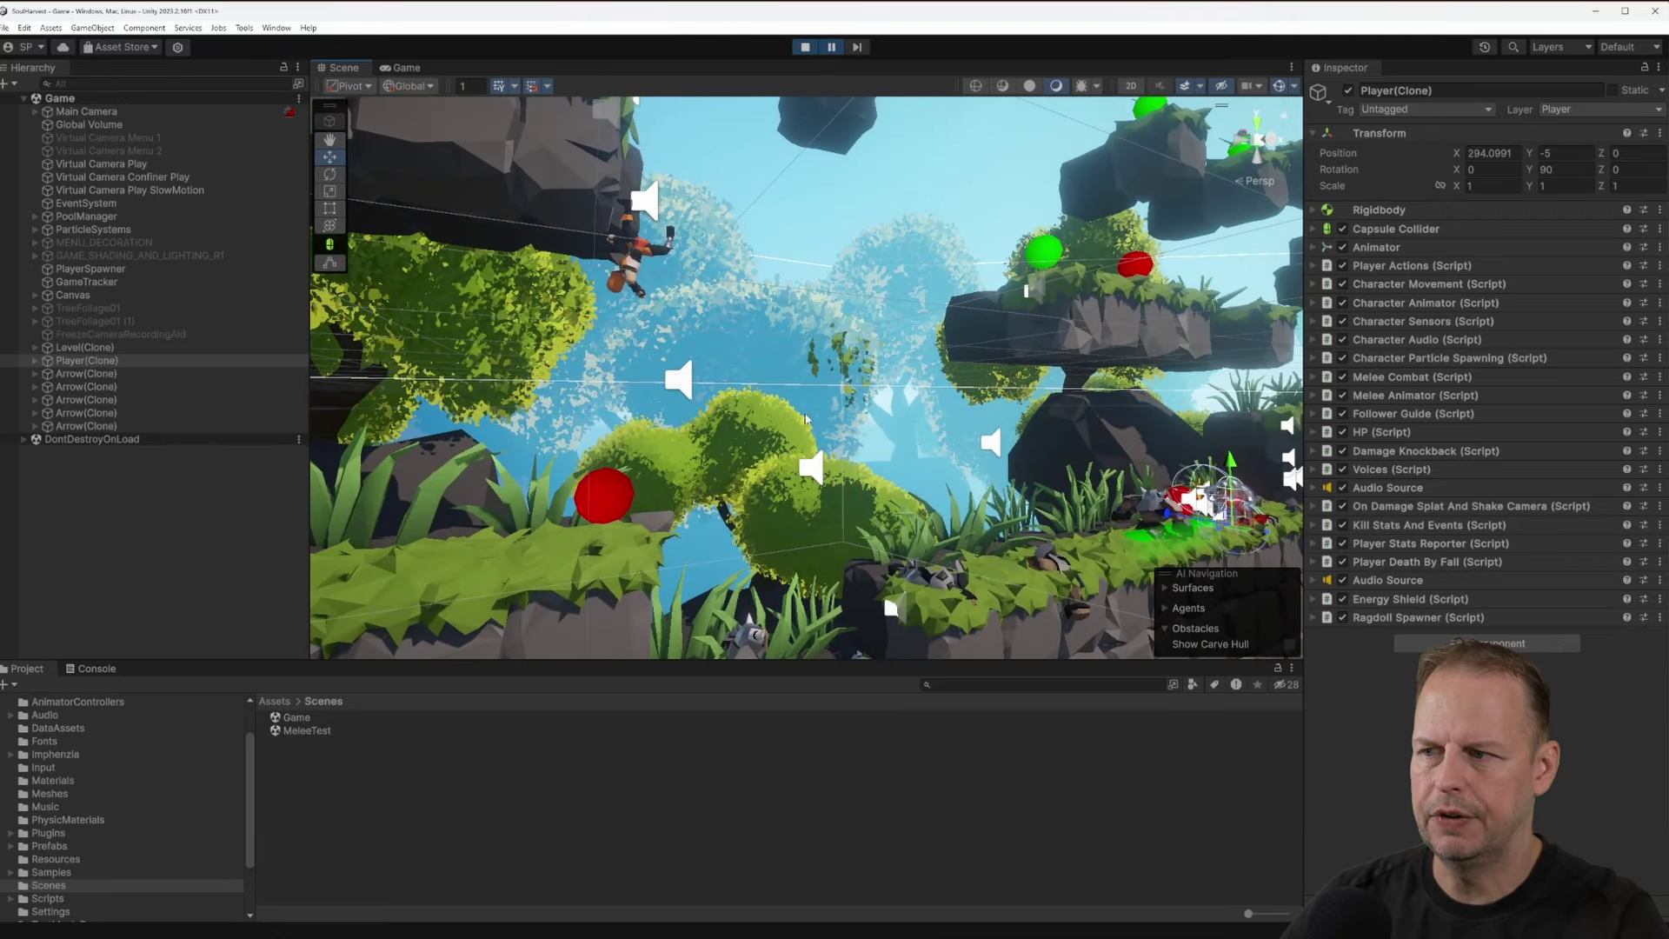
{"action": "right_click_drag", "start_coordinate": [804, 417], "coordinate": [865, 441]}
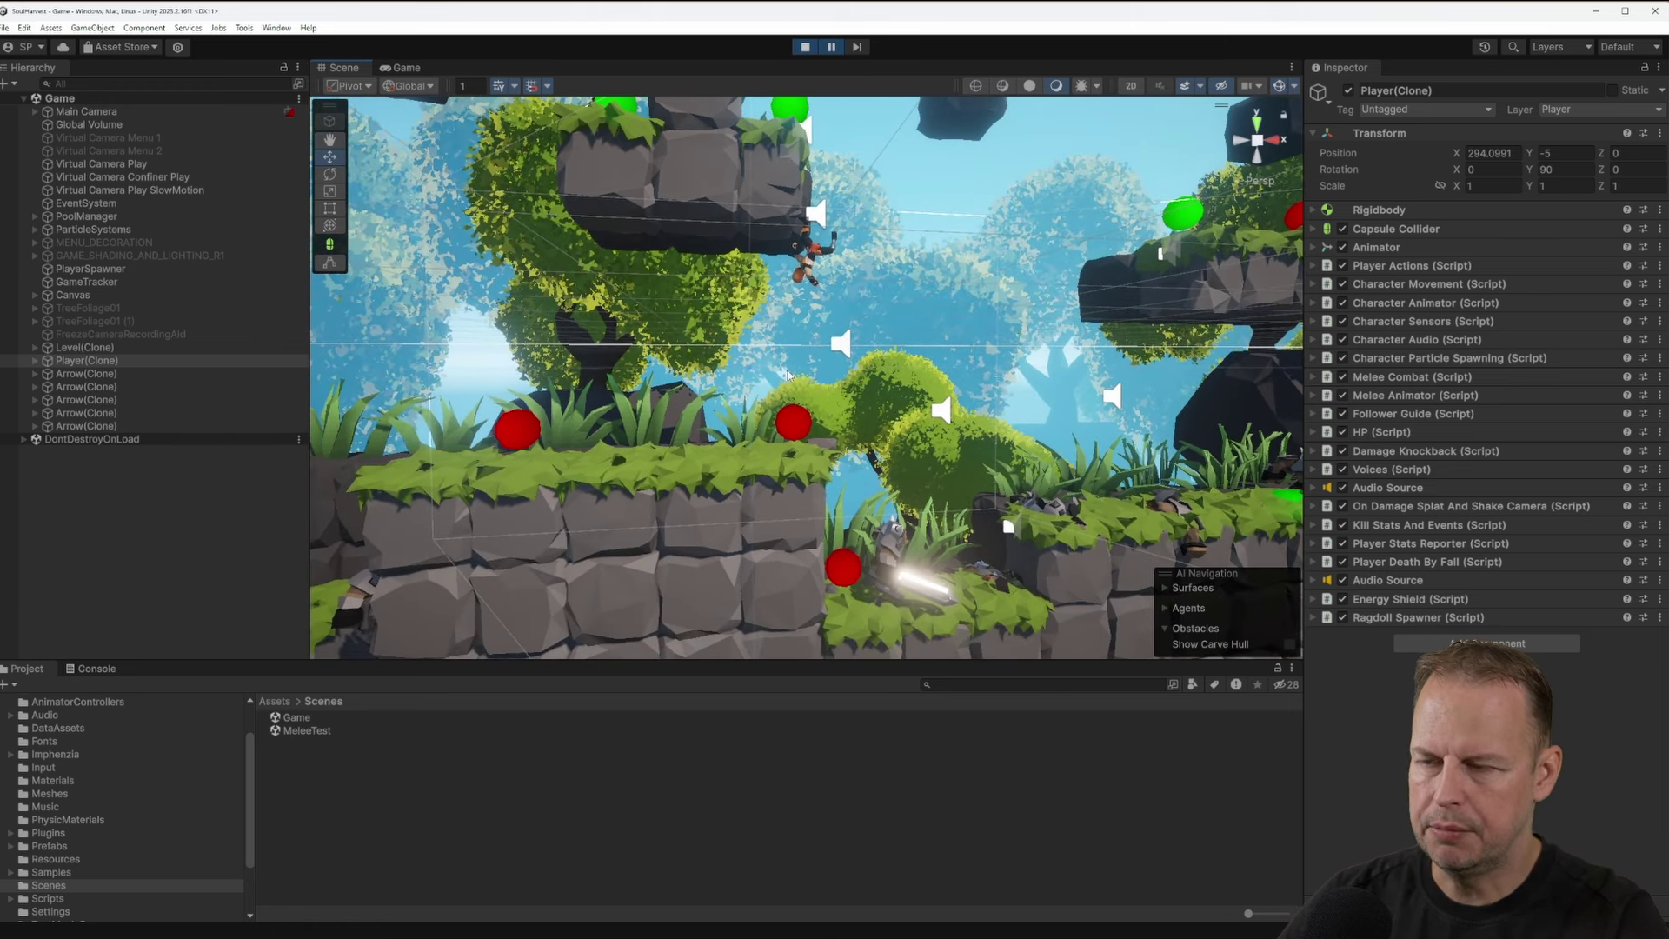
{"action": "right_click_drag", "start_coordinate": [825, 348], "coordinate": [973, 442]}
{"action": "middle_click_drag", "start_coordinate": [867, 439], "coordinate": [920, 445]}
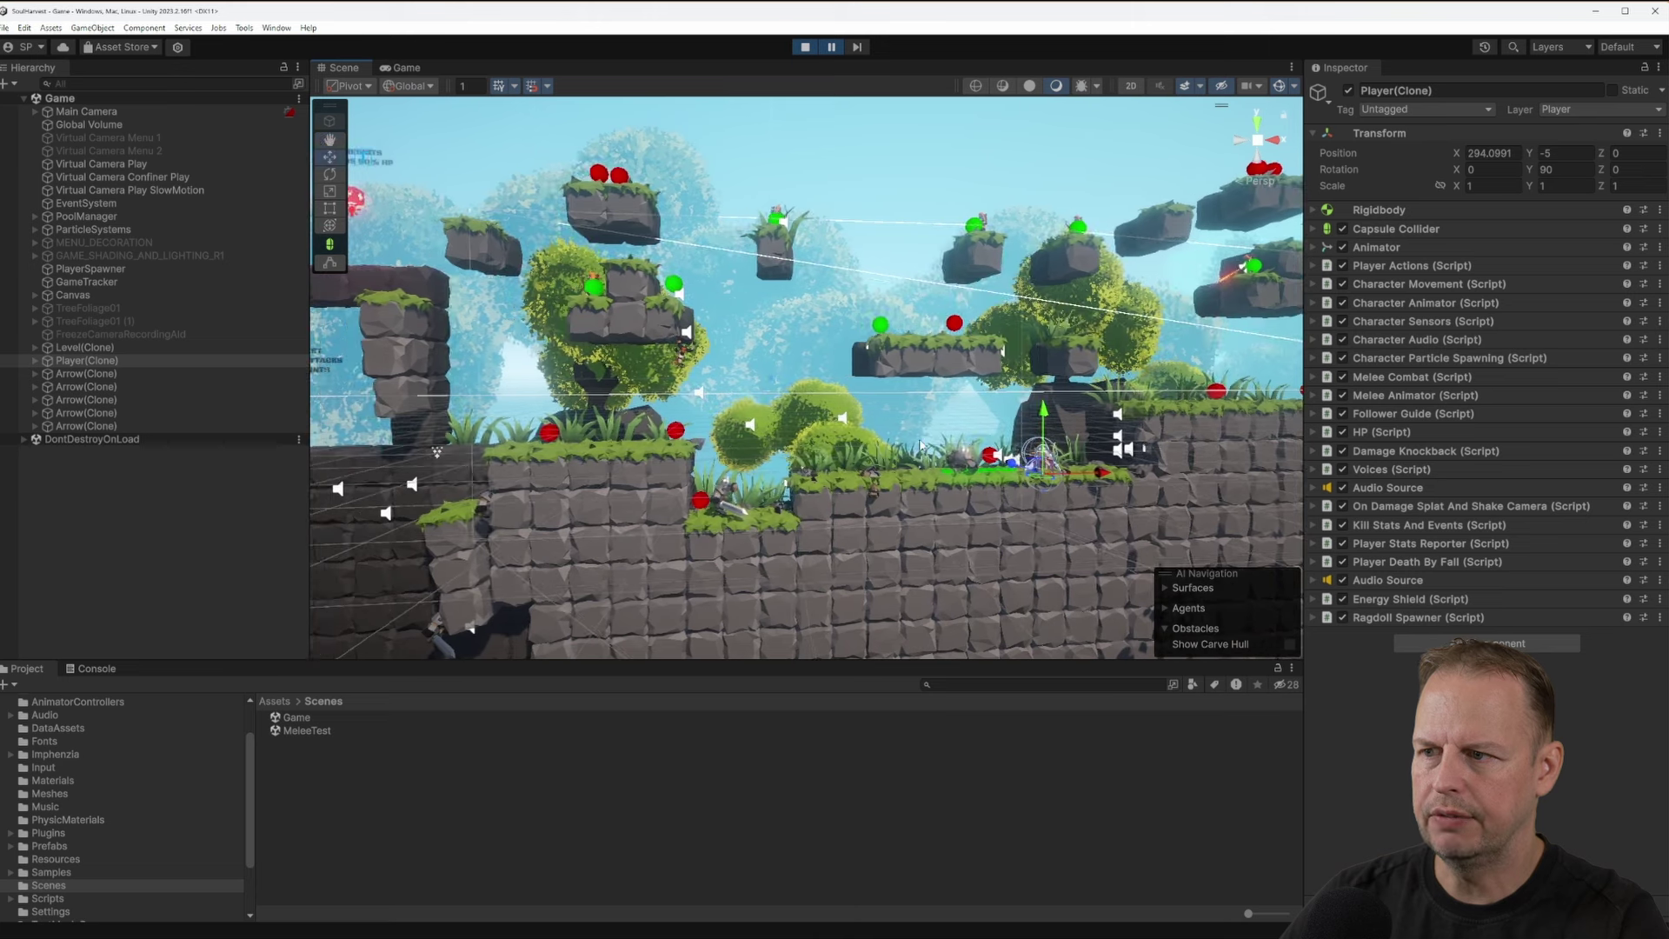
{"action": "right_click_drag", "start_coordinate": [950, 380], "coordinate": [969, 148]}
Compare the Game view with the wider level in the Scene view and select a dark stone block in its wall
{"action": "left_click", "coordinate": [406, 68]}
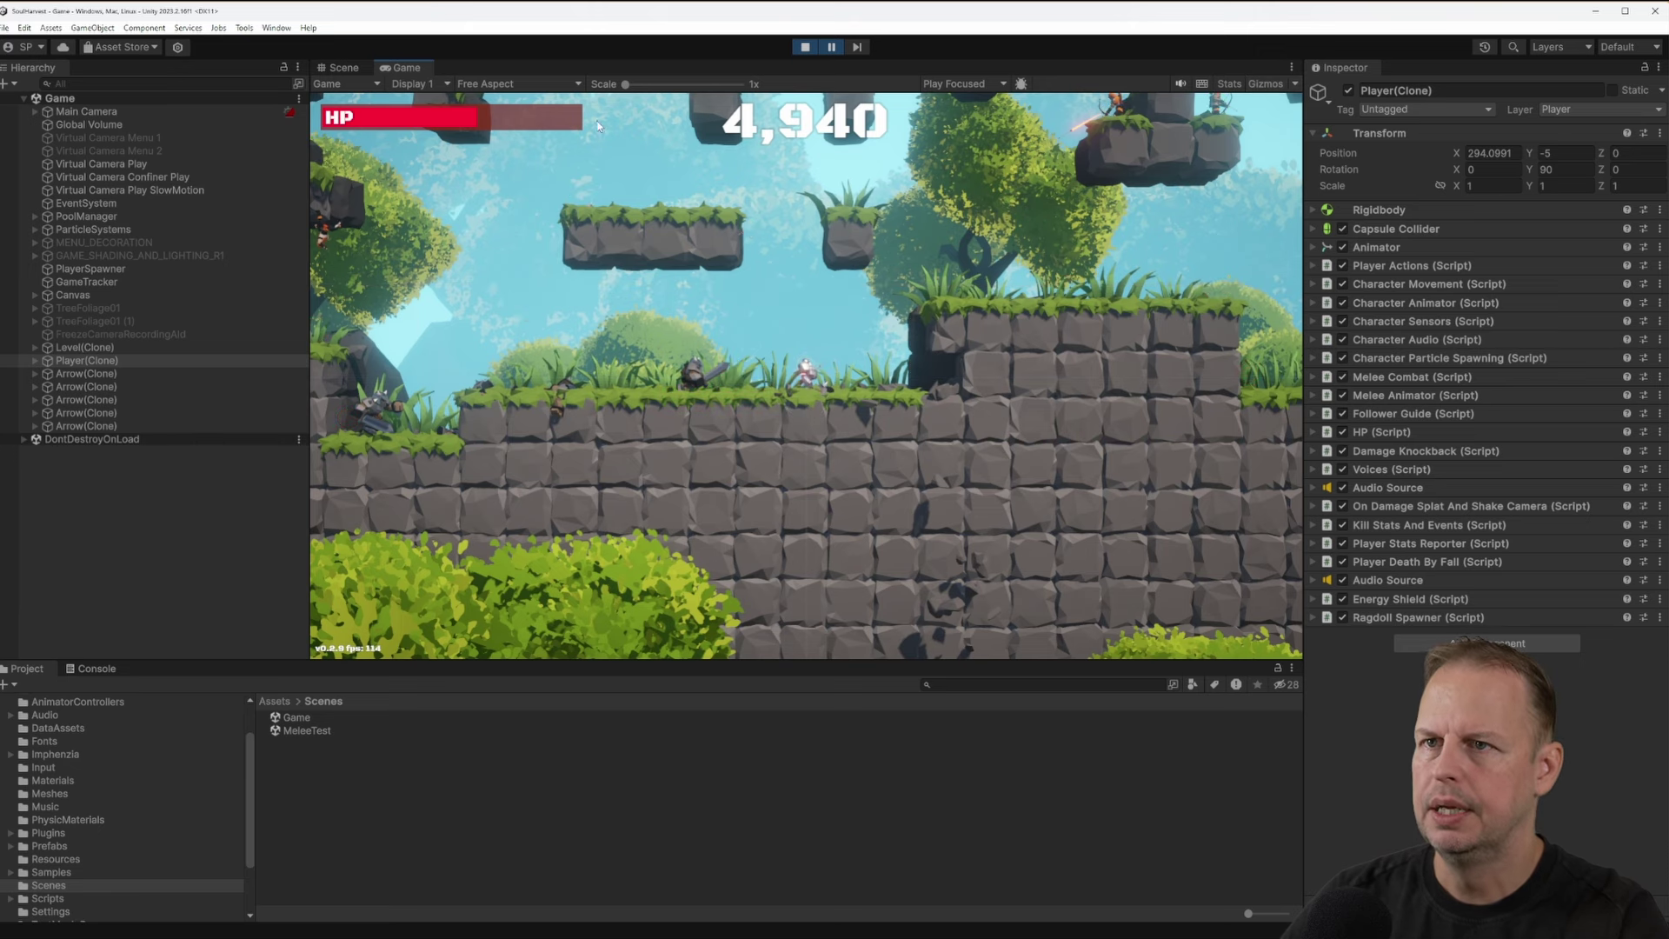
{"action": "left_click", "coordinate": [339, 67]}
{"action": "right_click_drag", "start_coordinate": [492, 128], "coordinate": [849, 279]}
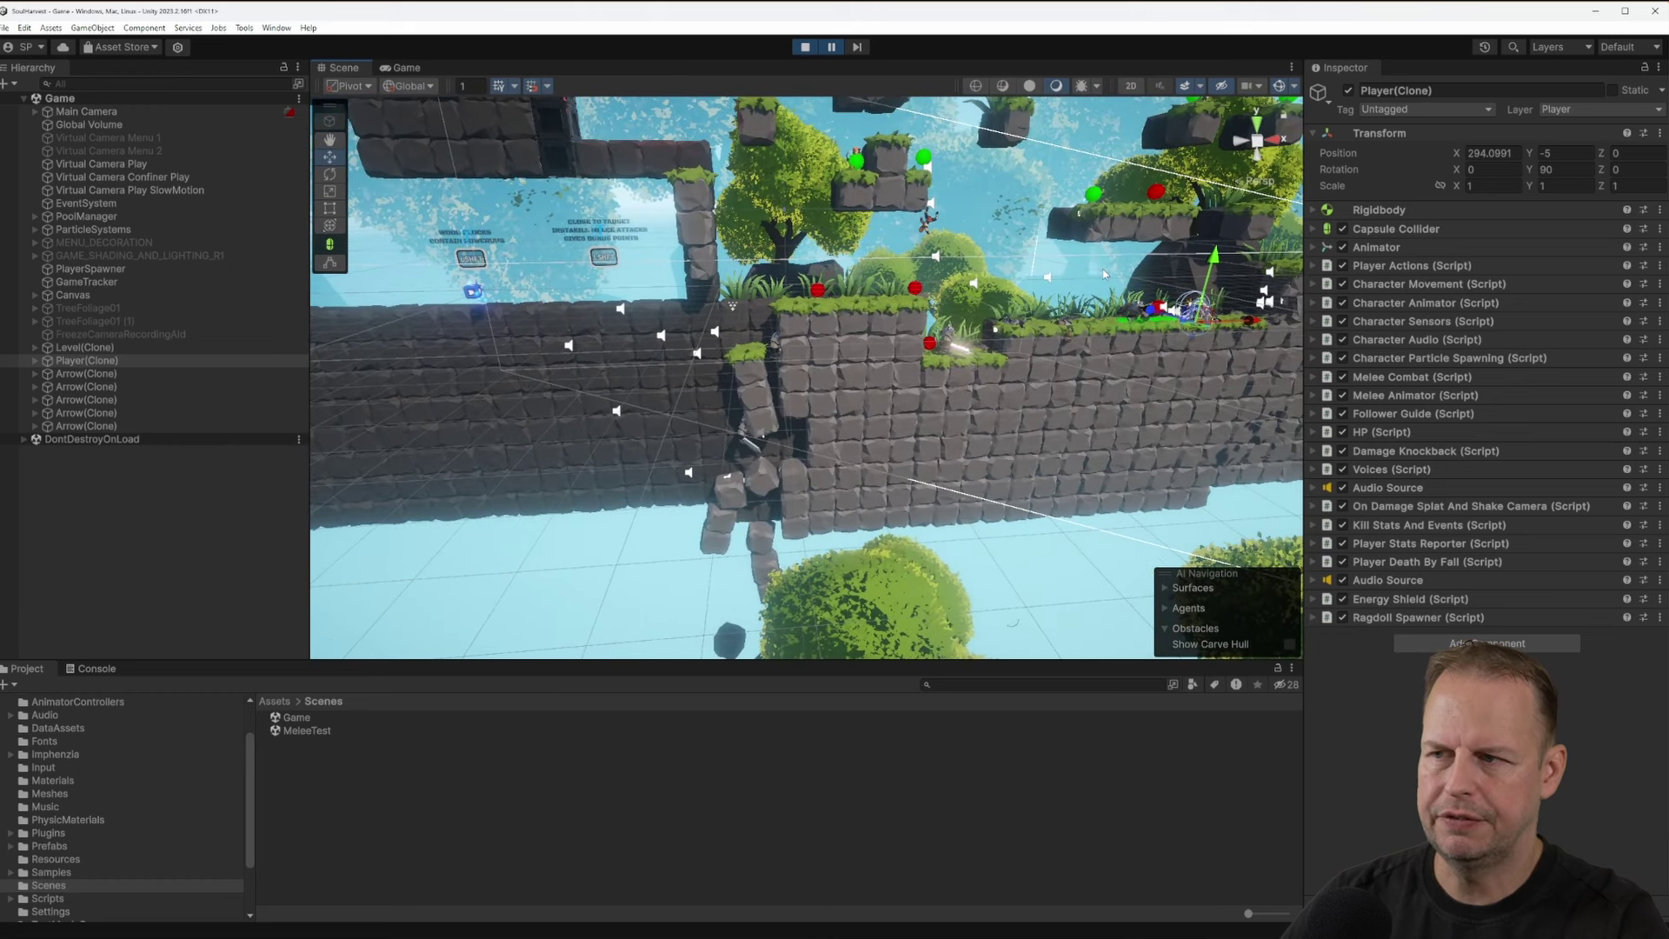
{"action": "right_click_drag", "start_coordinate": [1104, 275], "coordinate": [940, 240]}
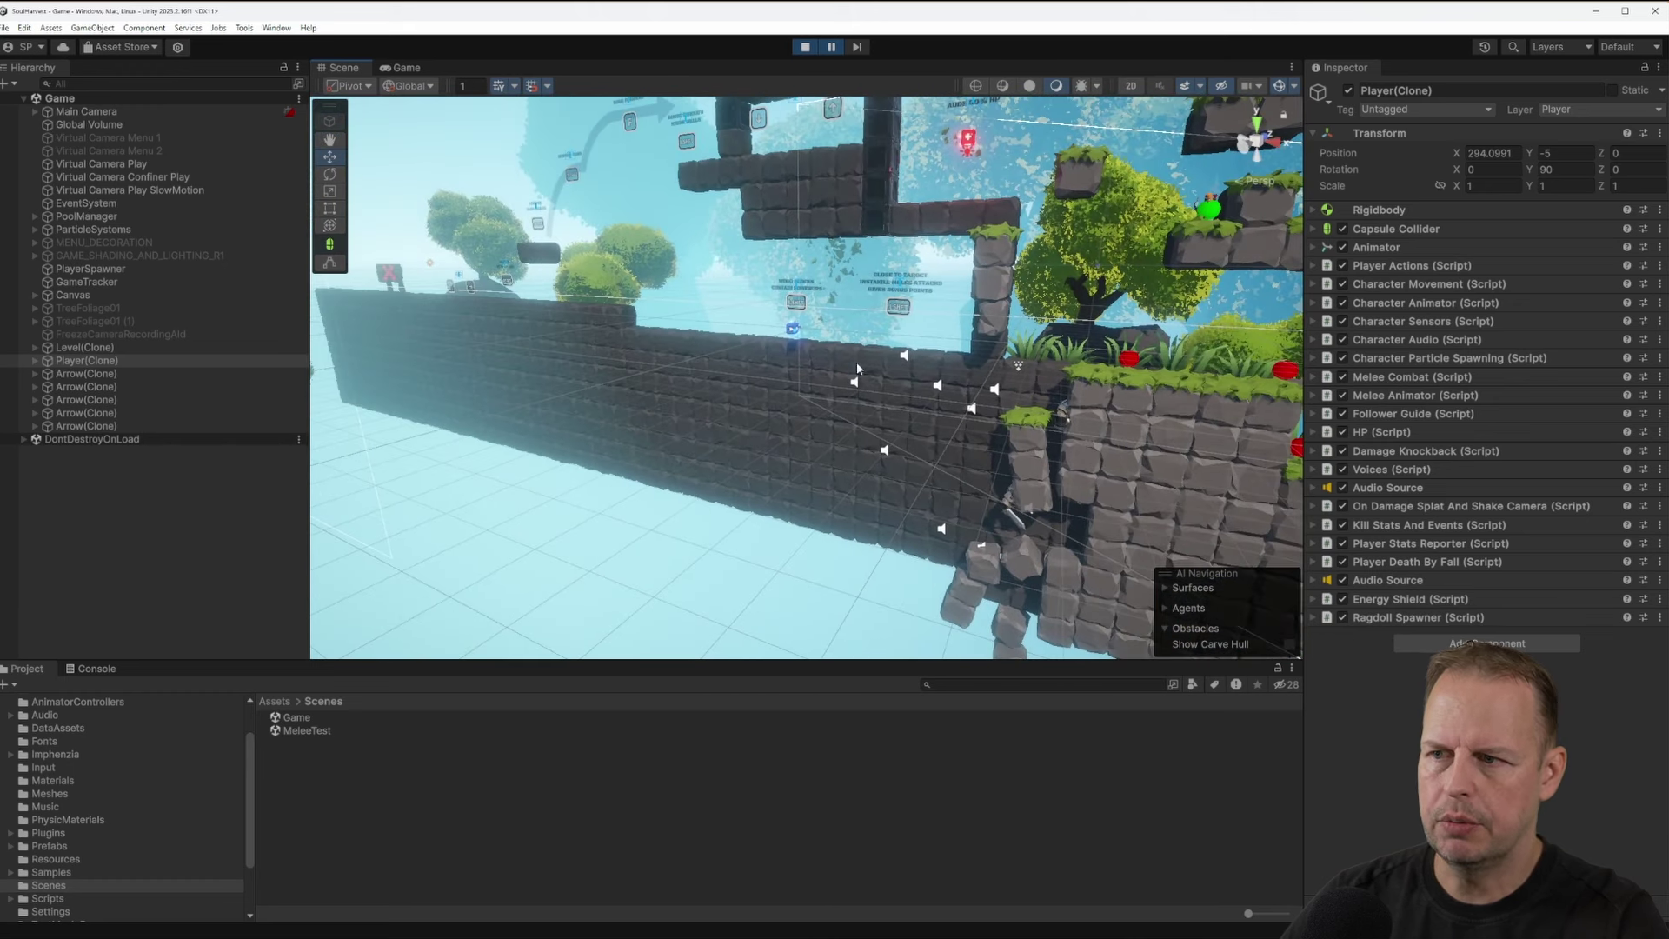
{"action": "left_click", "coordinate": [956, 369]}
{"action": "mouse_move", "coordinate": [928, 370]}
{"action": "right_mouse_down"}
{"action": "mouse_move", "coordinate": [954, 377]}
{"action": "mouse_move", "coordinate": [437, 412]}
{"action": "mouse_move", "coordinate": [664, 376]}
{"action": "mouse_move", "coordinate": [980, 392]}
{"action": "mouse_move", "coordinate": [922, 378]}
{"action": "mouse_move", "coordinate": [902, 398]}
{"action": "mouse_move", "coordinate": [953, 343]}
{"action": "mouse_move", "coordinate": [983, 377]}
{"action": "mouse_move", "coordinate": [902, 400]}
{"action": "mouse_move", "coordinate": [878, 355]}
{"action": "mouse_move", "coordinate": [737, 363]}
{"action": "mouse_move", "coordinate": [991, 406]}
{"action": "mouse_move", "coordinate": [1038, 311]}
{"action": "mouse_move", "coordinate": [999, 365]}
{"action": "mouse_move", "coordinate": [930, 406]}
{"action": "mouse_move", "coordinate": [919, 355]}
{"action": "right_mouse_up"}
{"action": "scroll", "coordinate": [954, 376], "scroll_direction": "up", "scroll_amount": 1}
{"action": "scroll", "coordinate": [782, 360], "scroll_direction": "up", "scroll_amount": 2}
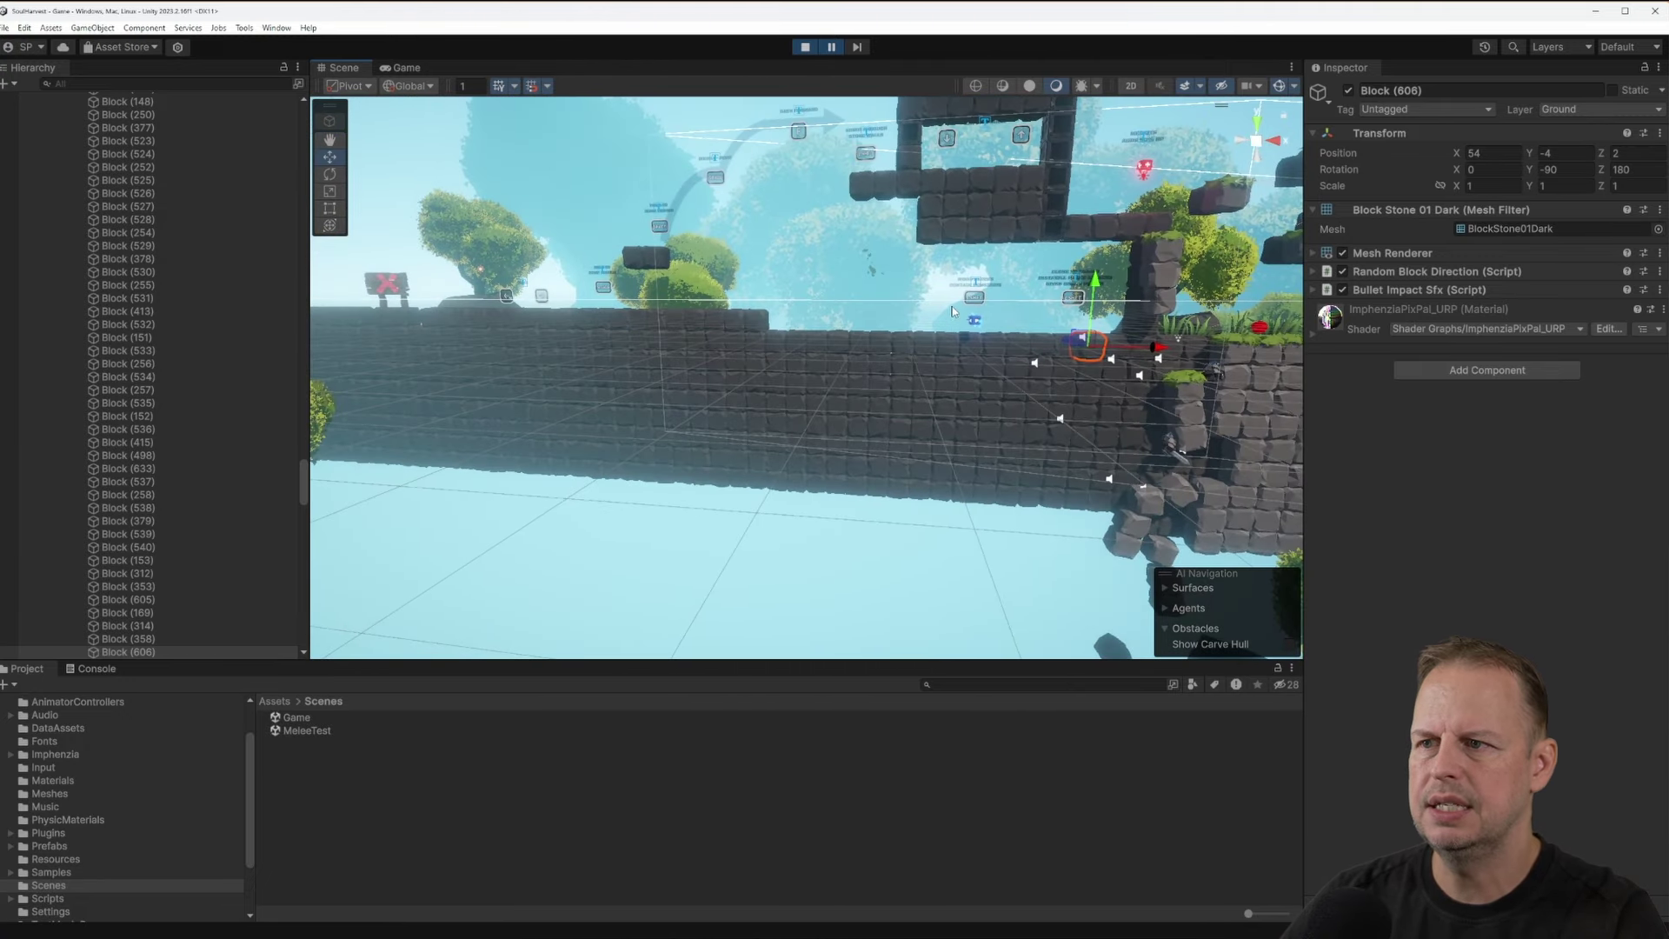
Open the Lighting window's Environment settings and toggle Fog off and on to compare its effect on the scene
{"action": "left_click", "coordinate": [402, 68]}
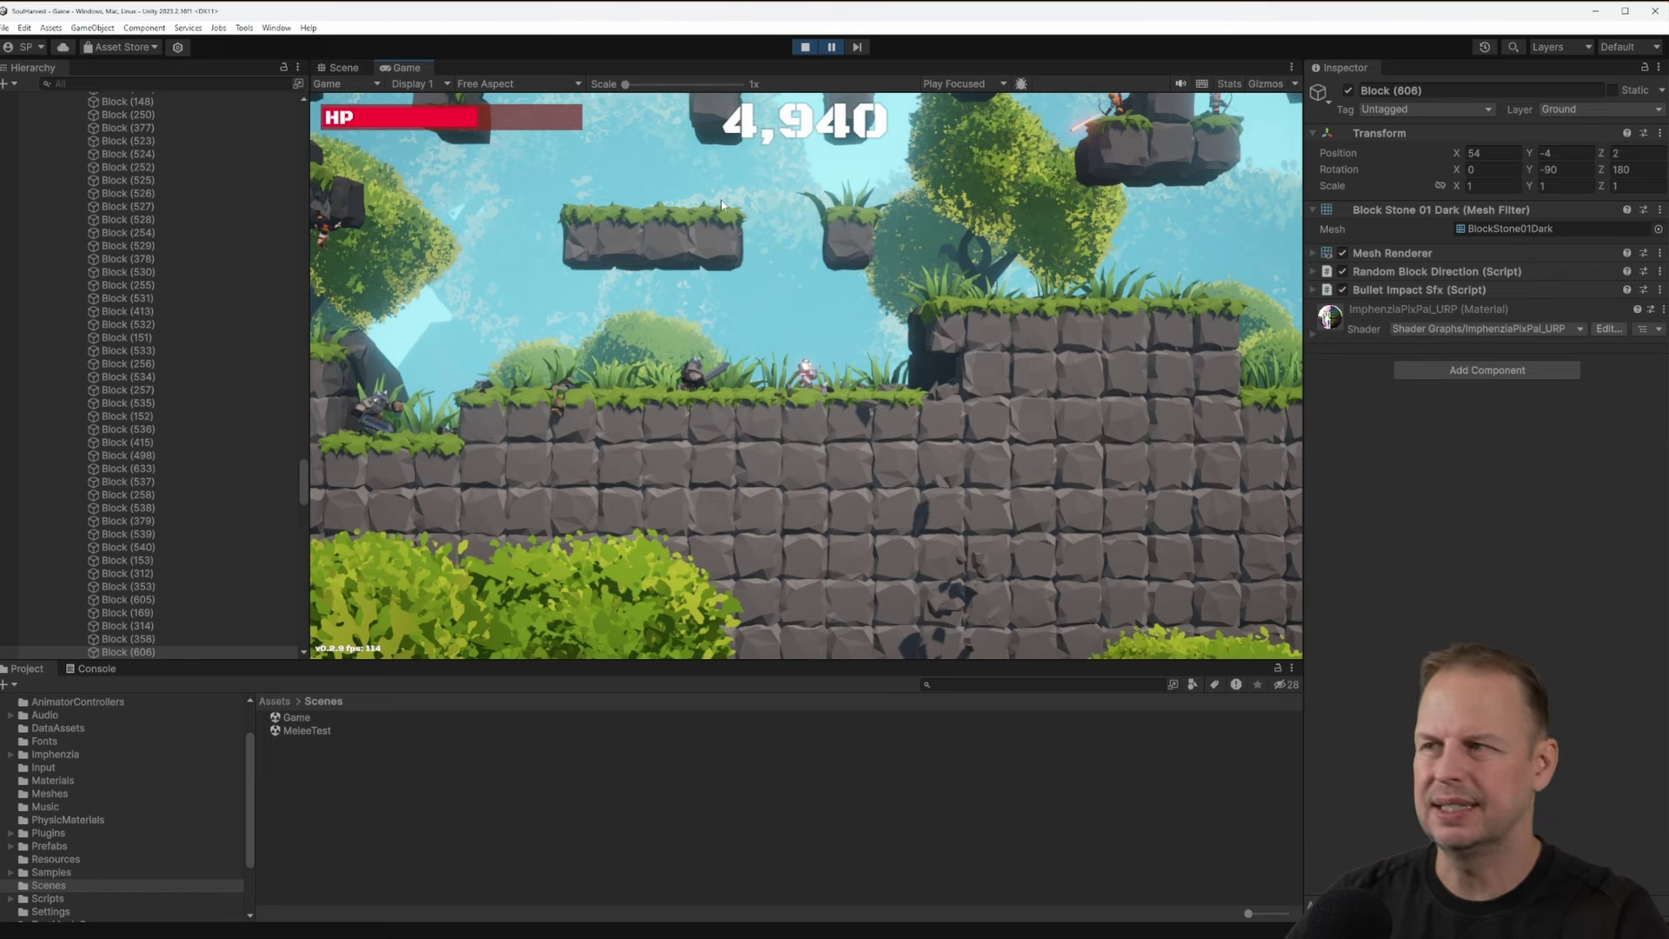
{"action": "left_click", "coordinate": [351, 69]}
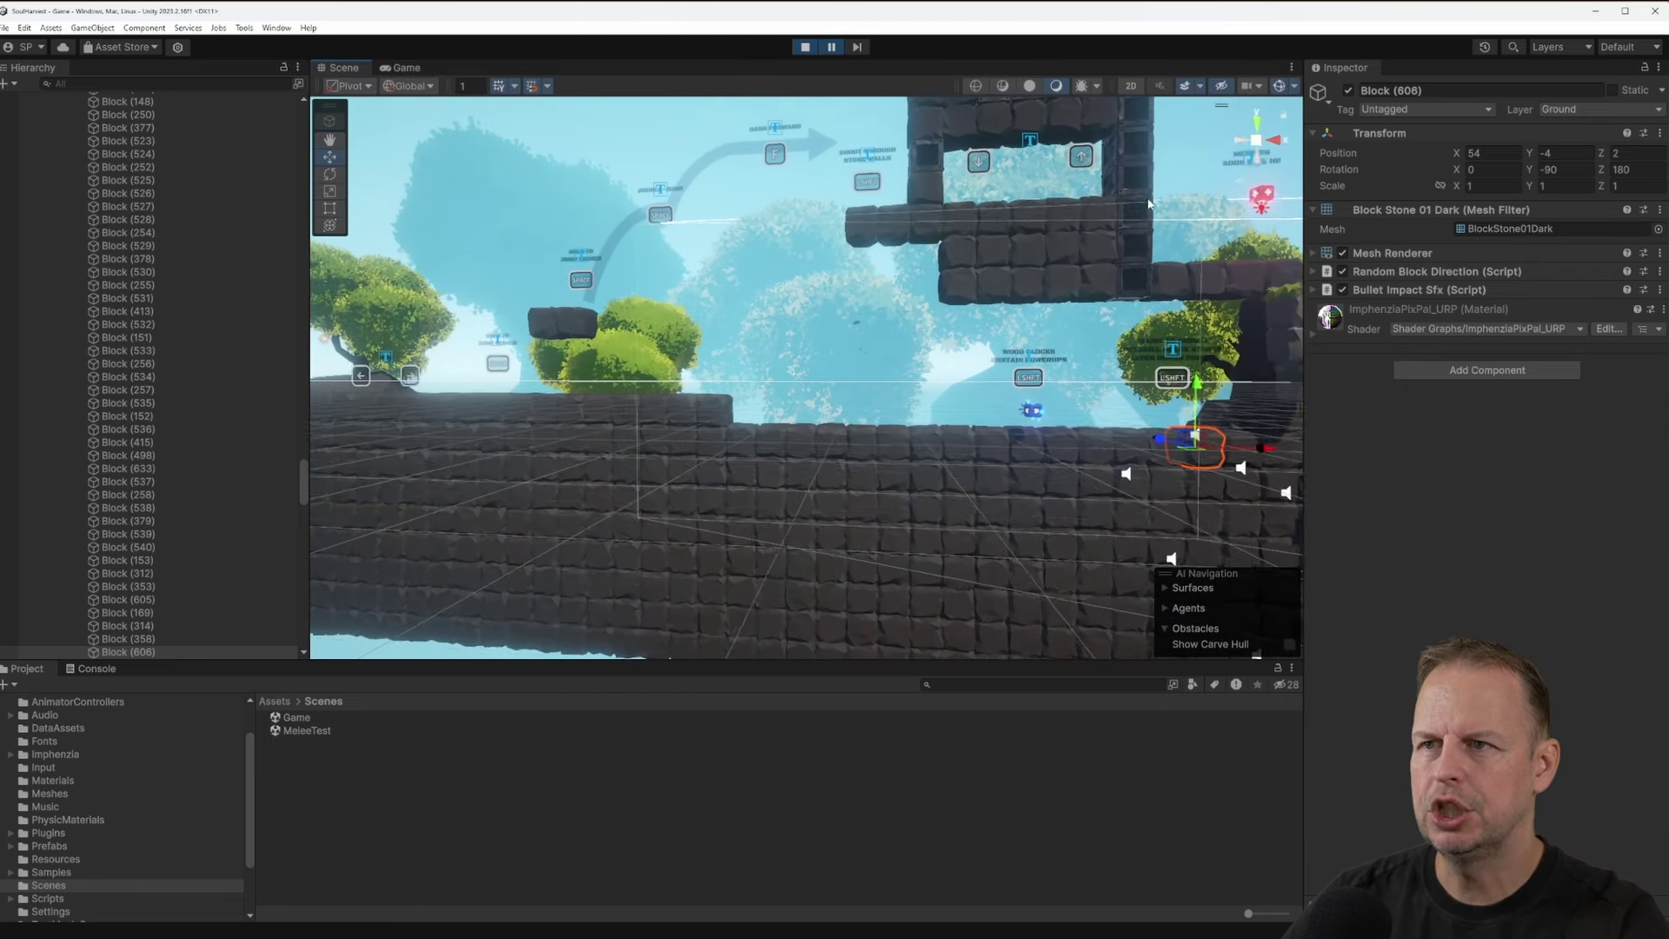
{"action": "left_click", "coordinate": [275, 28]}
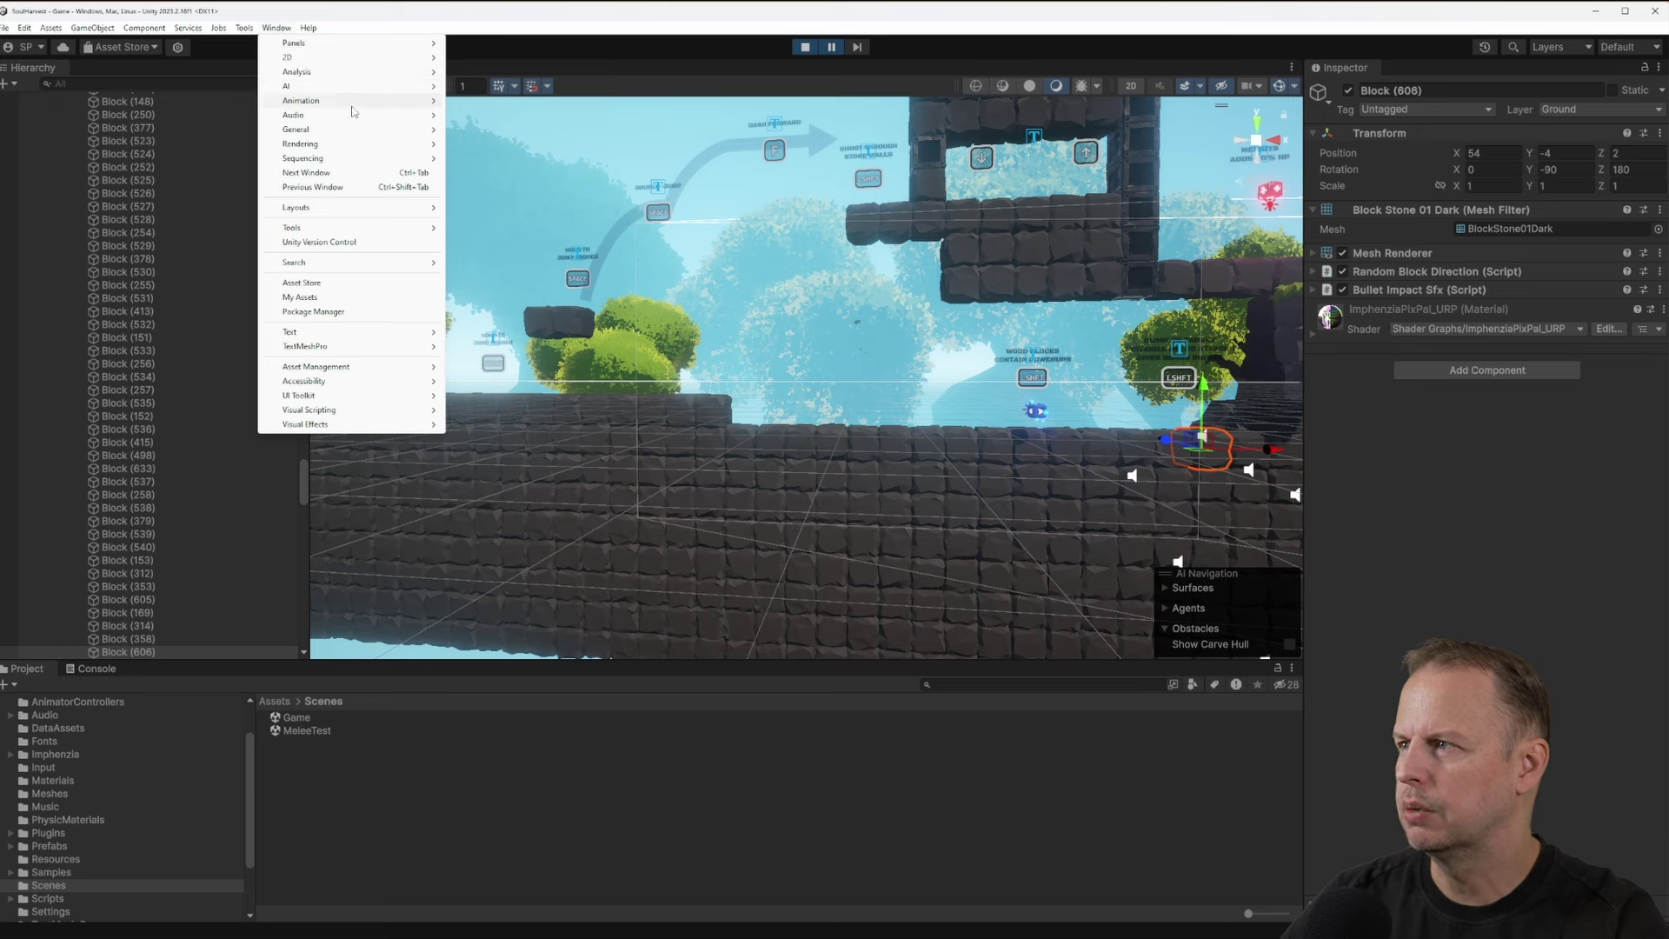
{"action": "left_click", "coordinate": [483, 145]}
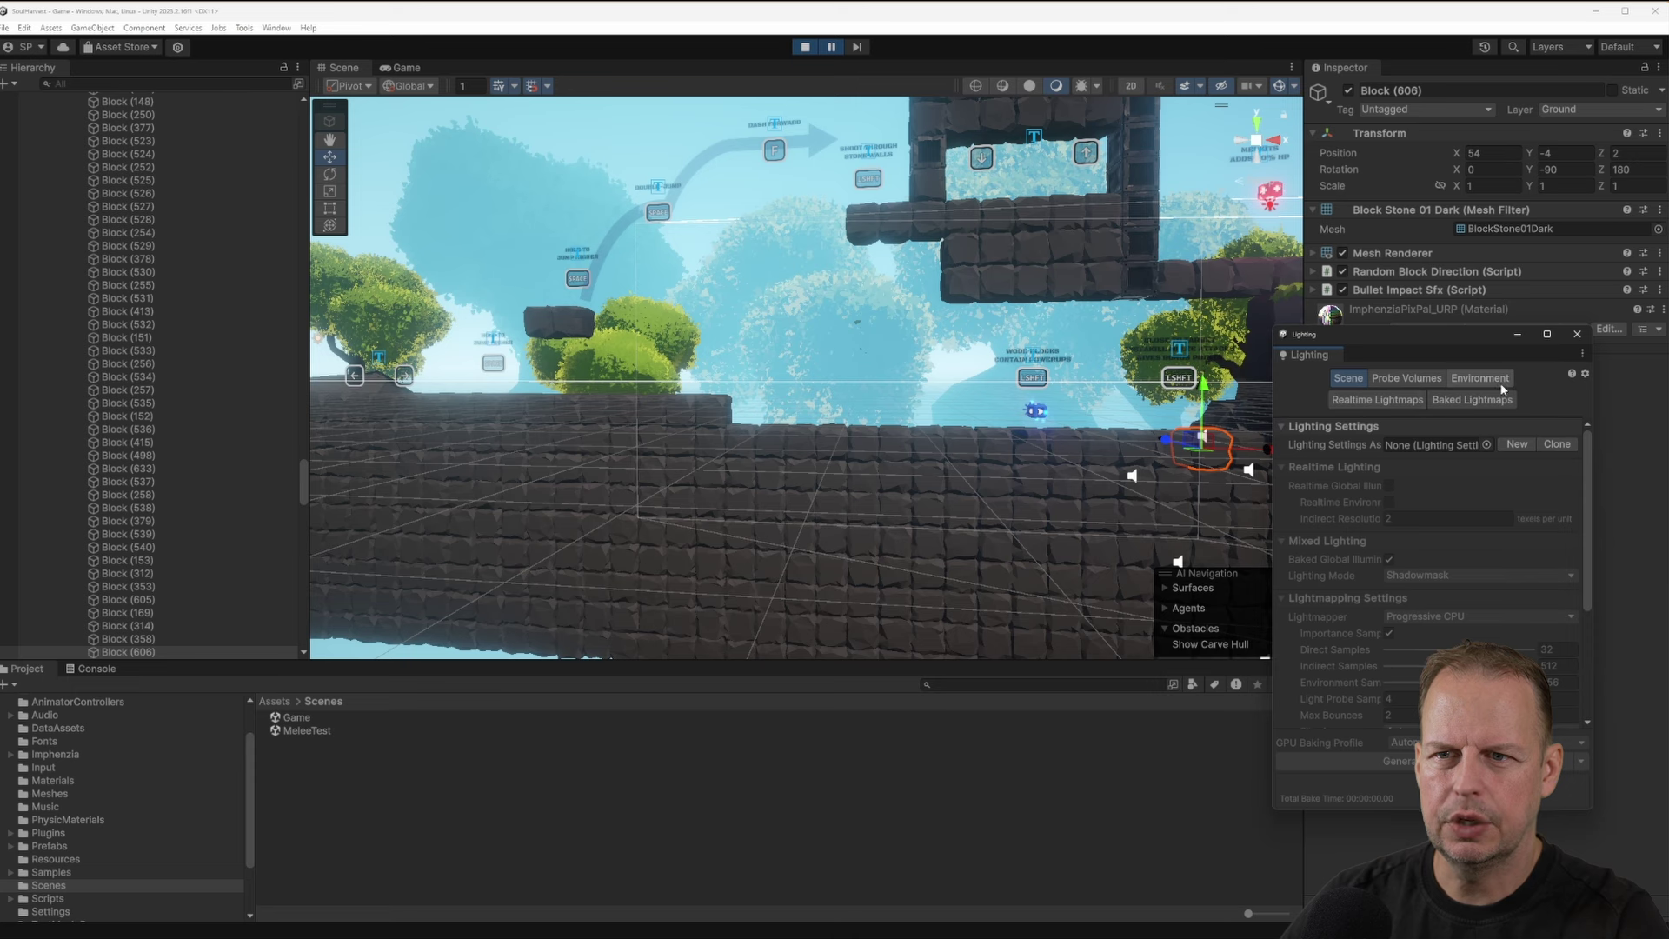
{"action": "scroll", "coordinate": [1478, 591], "scroll_direction": "down", "scroll_amount": 2}
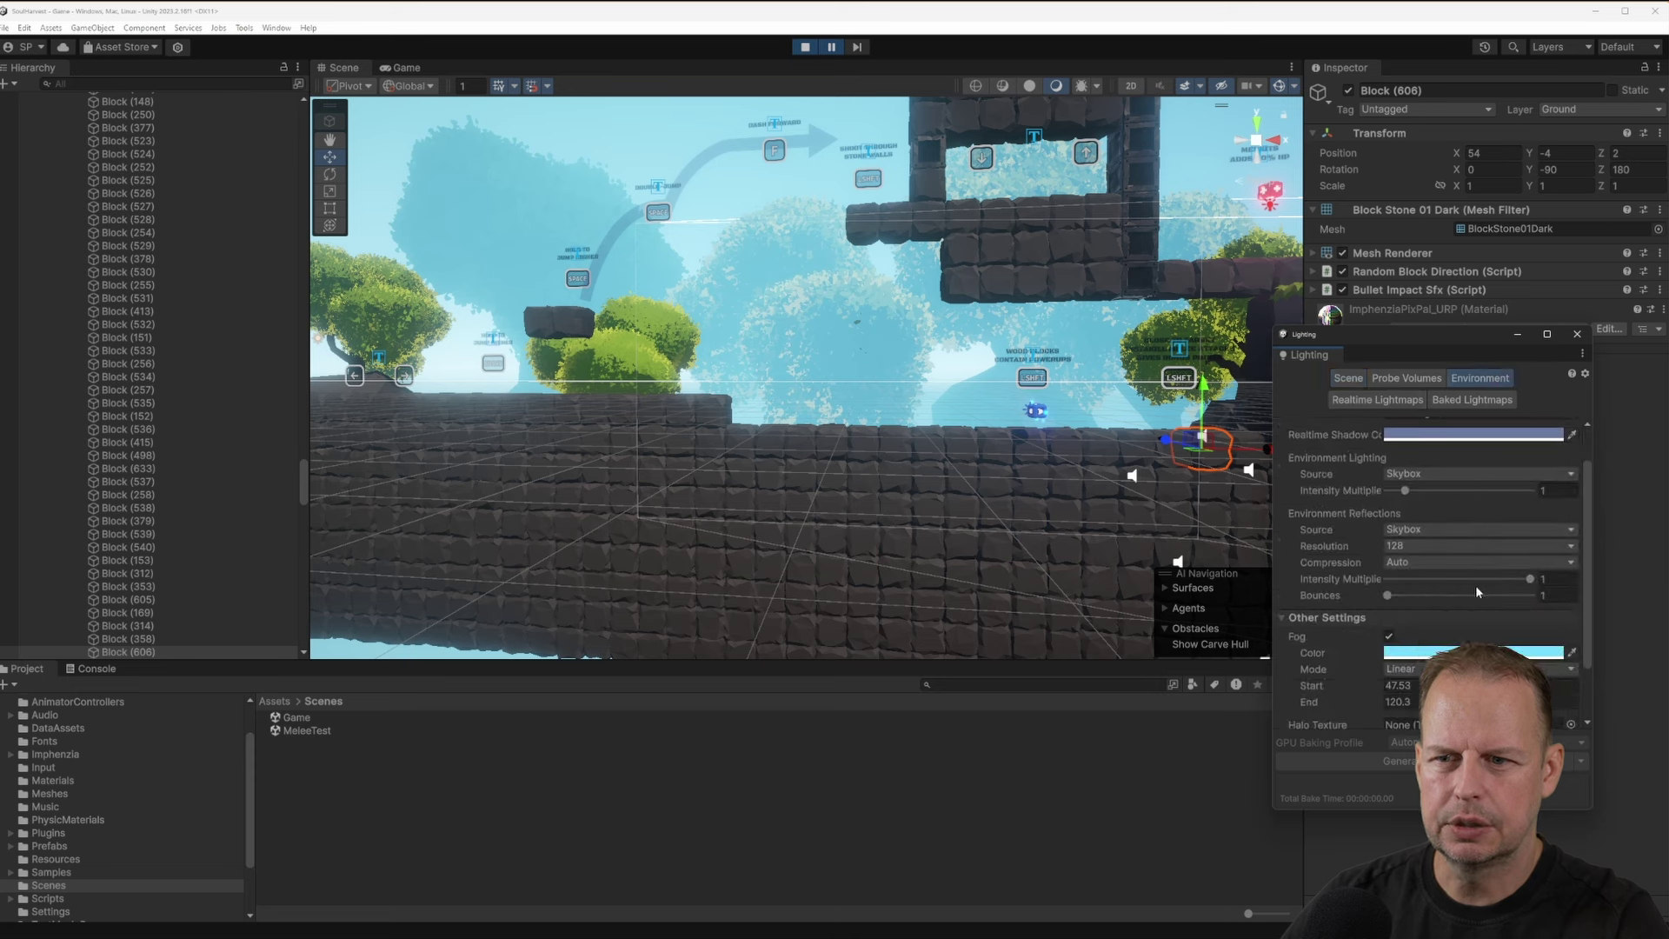
{"action": "left_click", "coordinate": [1389, 638]}
{"action": "left_click", "coordinate": [1388, 639]}
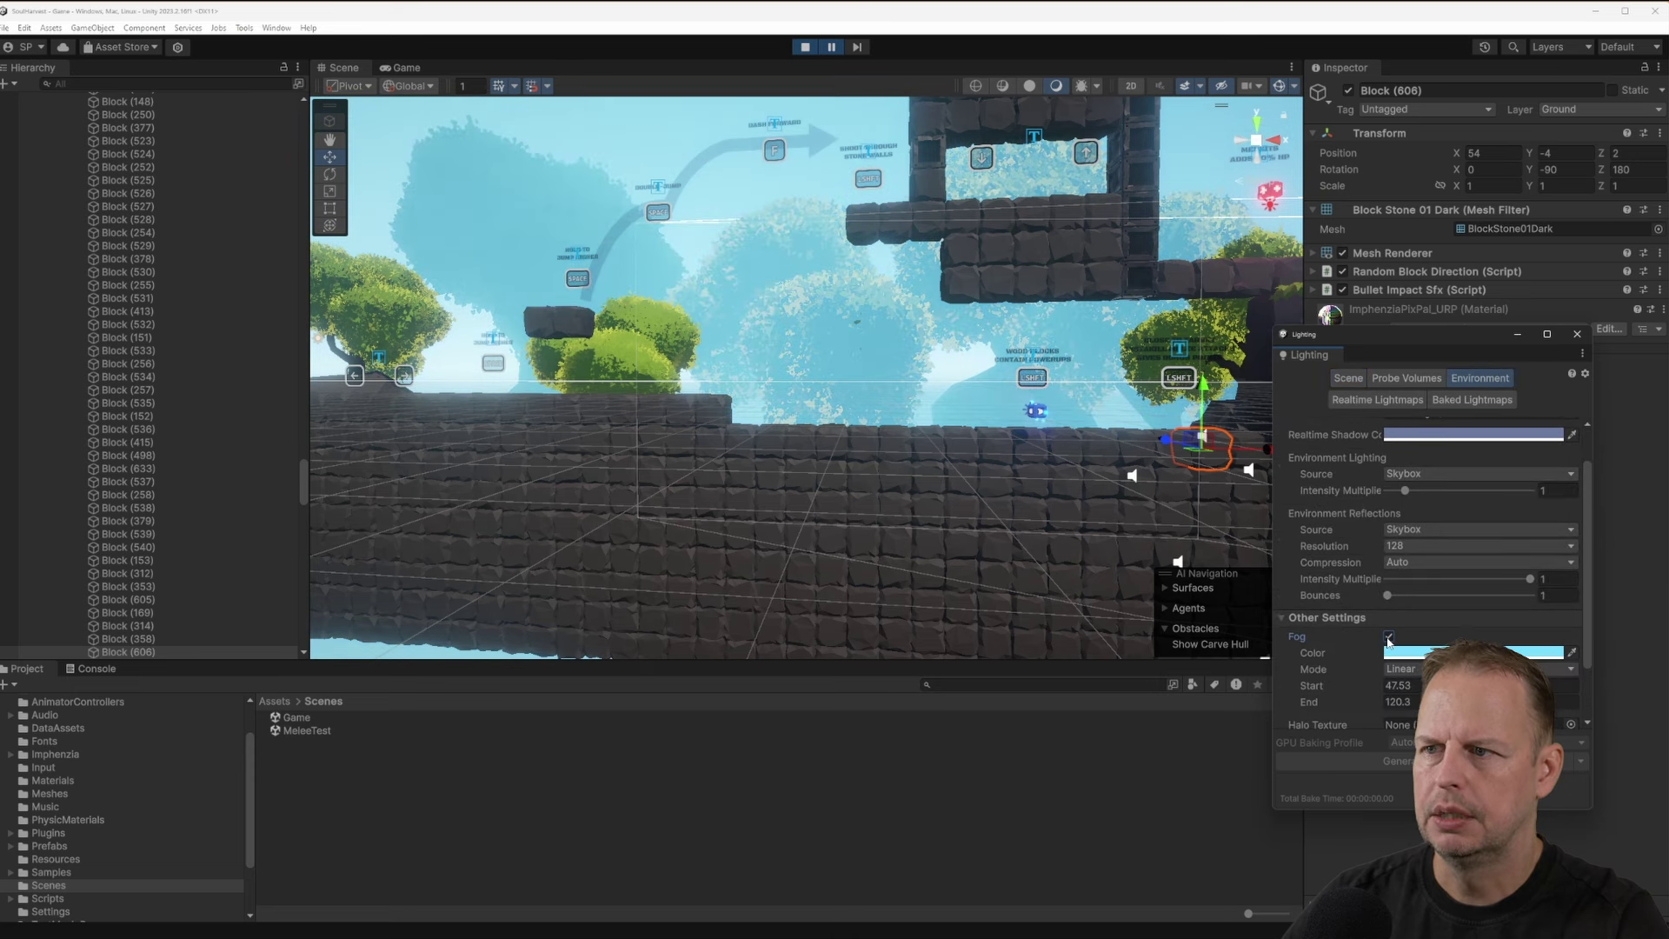
{"action": "left_click", "coordinate": [1389, 639]}
{"action": "left_click", "coordinate": [1389, 638]}
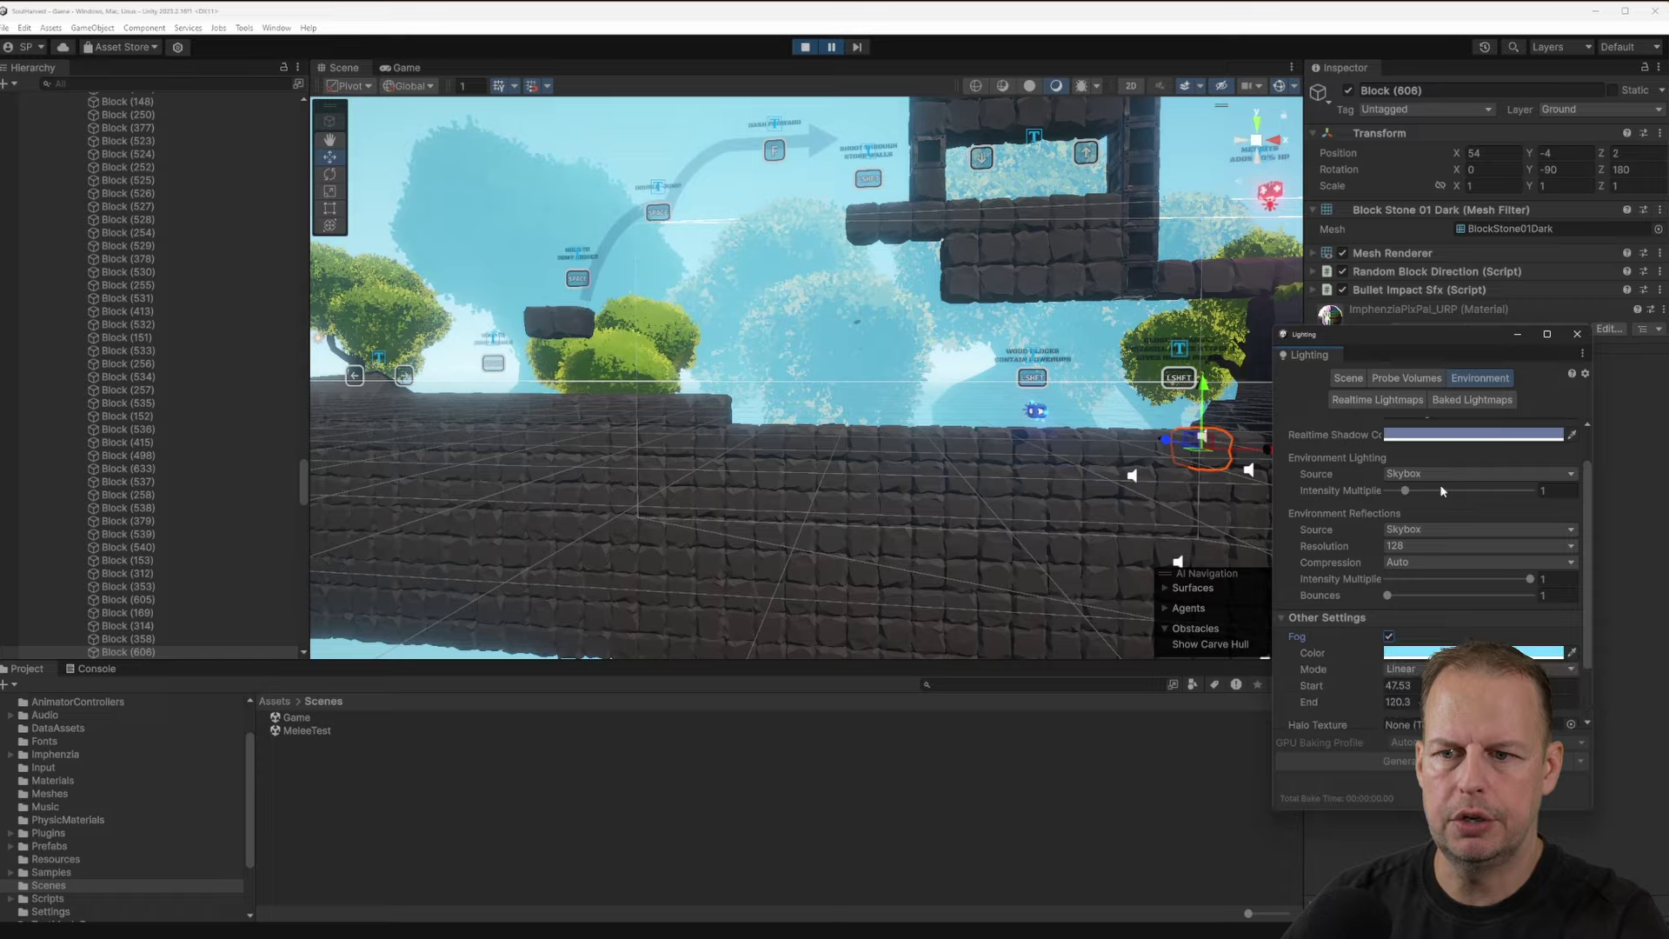
{"action": "left_click", "coordinate": [1578, 336]}
Move in close to the player character in the Scene view and select its Hero mesh
{"action": "scroll", "coordinate": [960, 356], "scroll_direction": "up", "scroll_amount": 10}
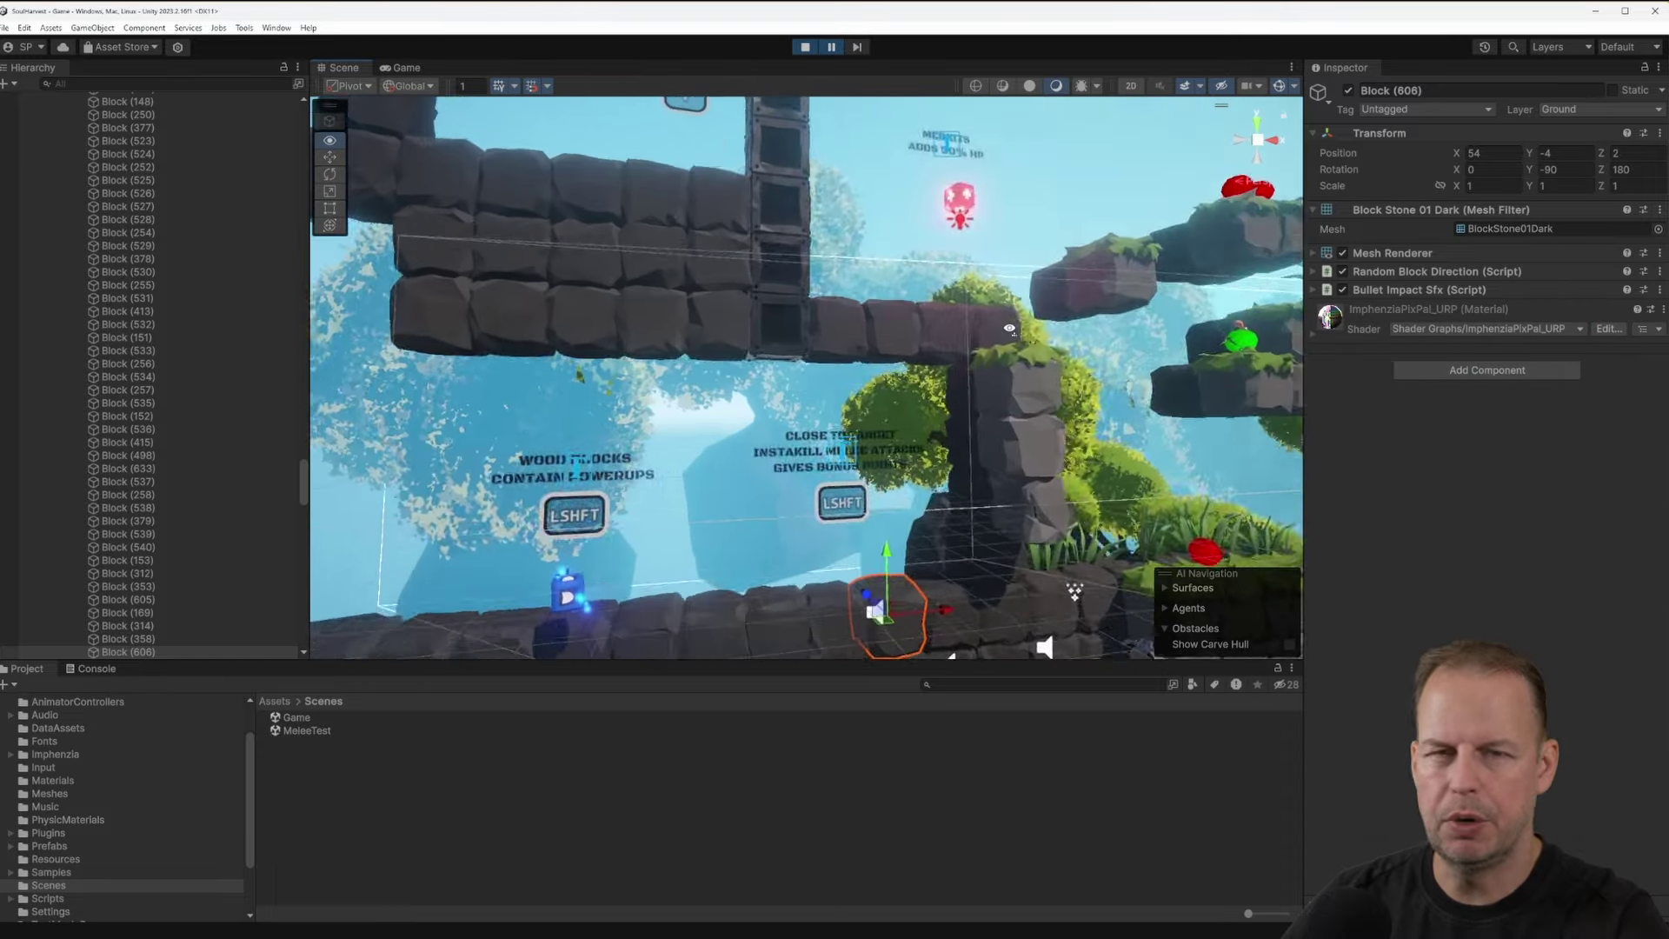
{"action": "right_click_drag", "start_coordinate": [967, 353], "coordinate": [374, 278]}
{"action": "key", "text": "w"}
{"action": "left_click", "coordinate": [448, 269]}
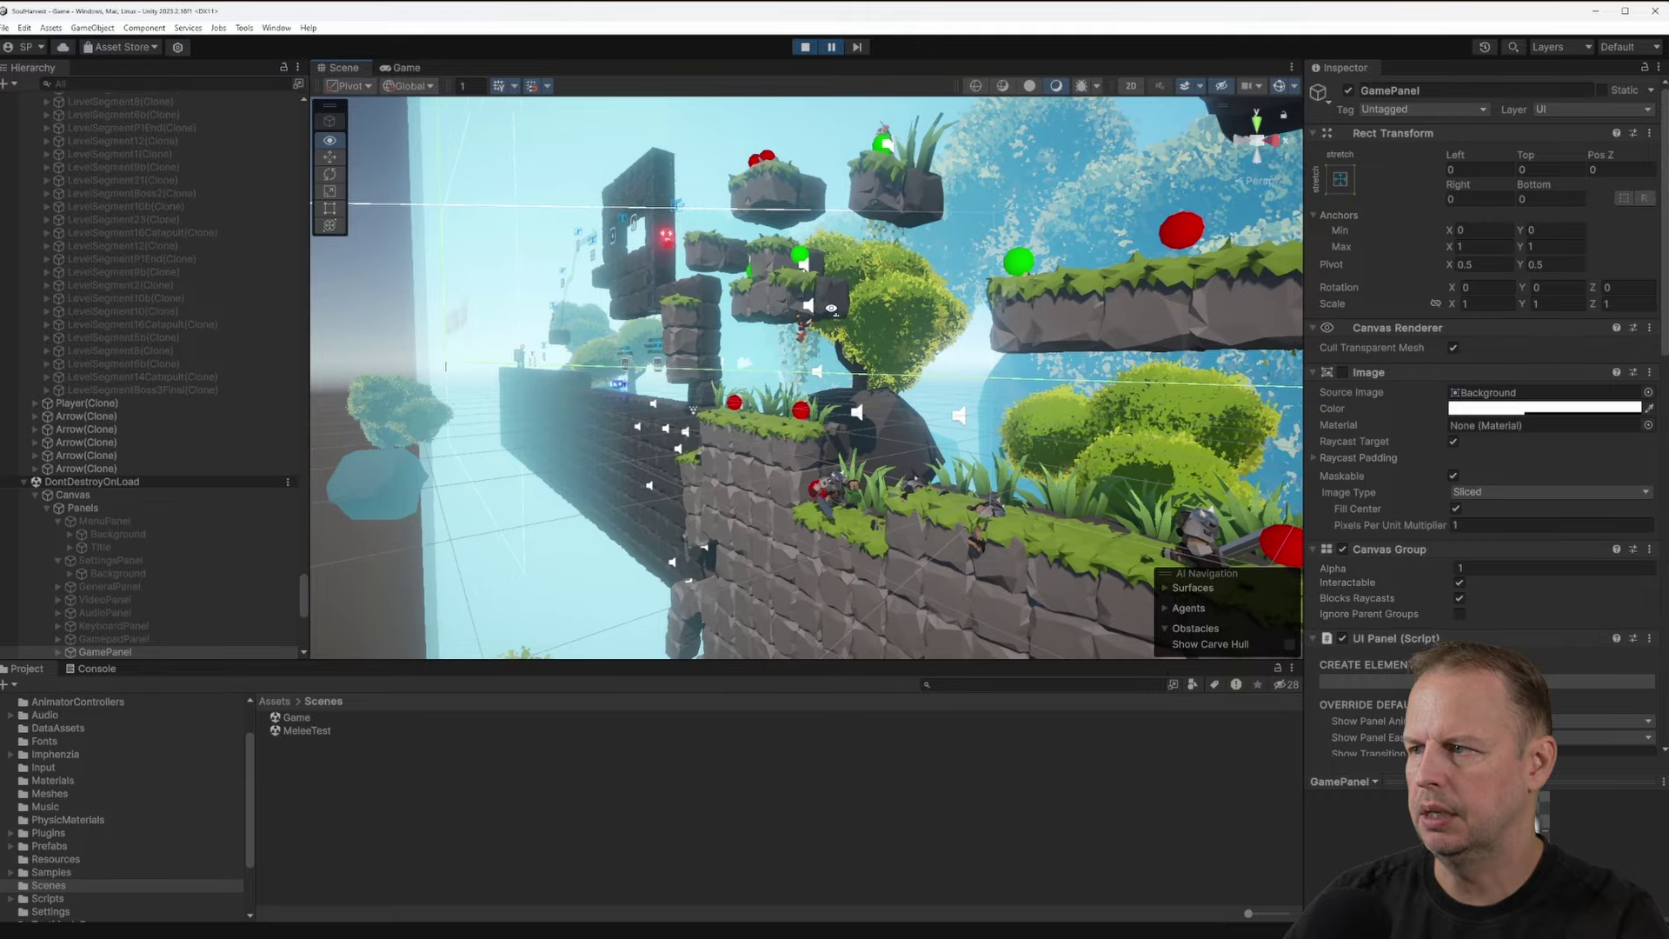
{"action": "right_click_drag", "start_coordinate": [831, 307], "coordinate": [904, 320]}
{"action": "left_click", "coordinate": [1024, 361]}
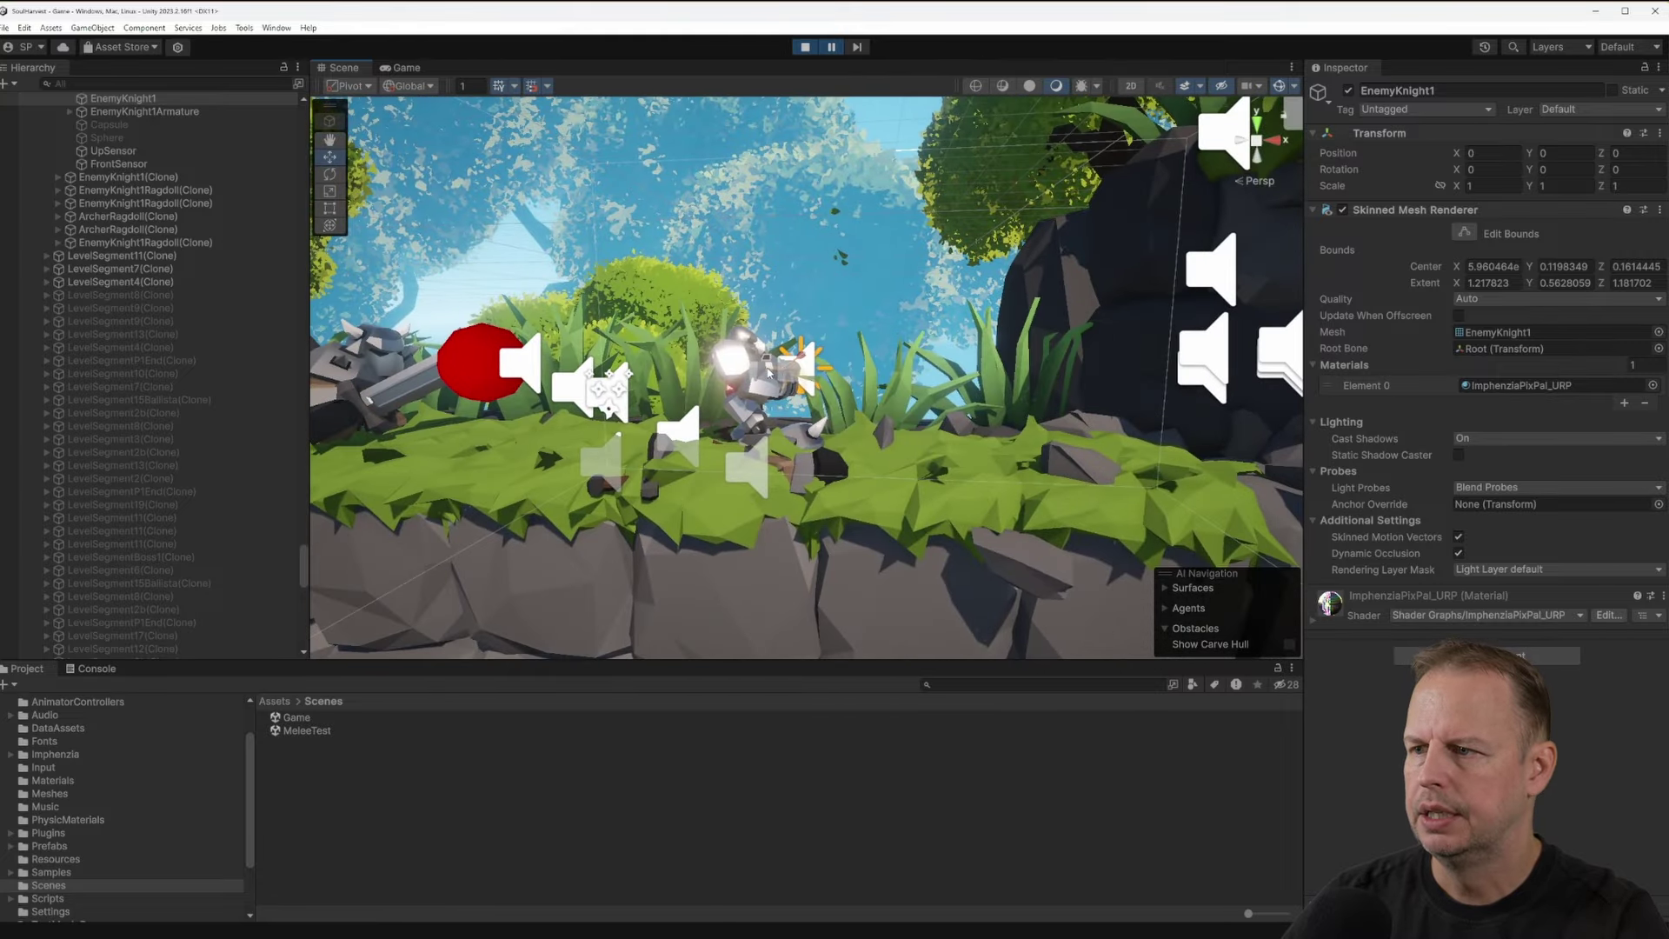
{"action": "left_click", "coordinate": [768, 374]}
{"action": "left_click", "coordinate": [744, 350]}
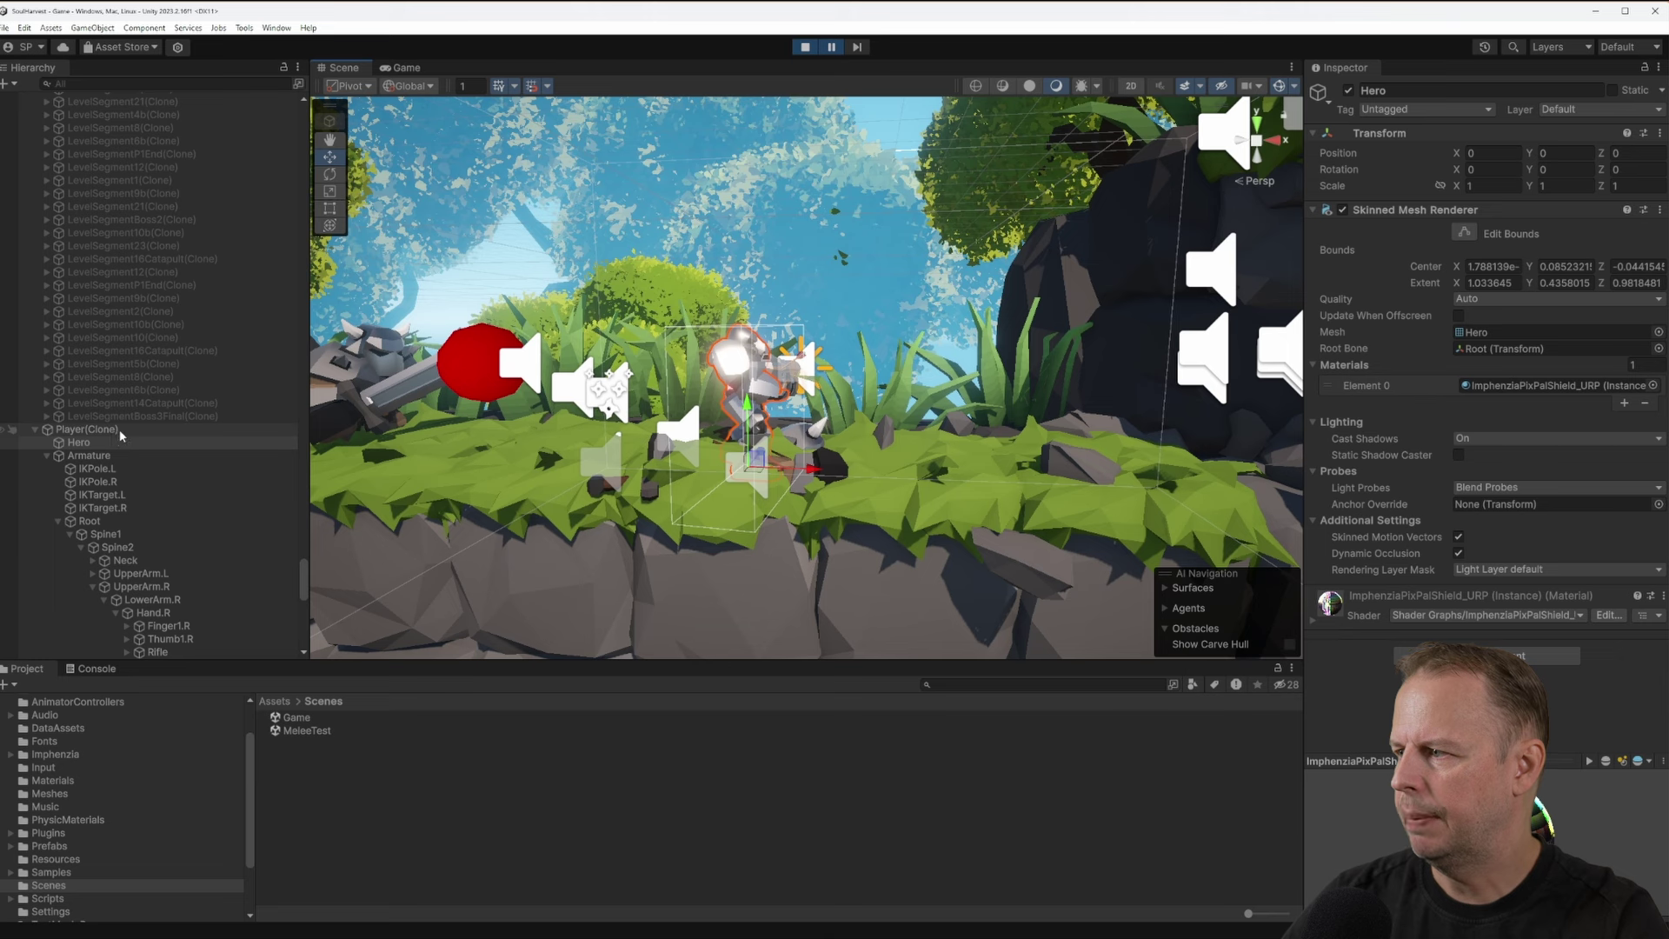
Inspect Player(Clone) with its Hero mesh and Armature objects, framing the character up close in the Scene view
{"action": "left_click", "coordinate": [121, 430]}
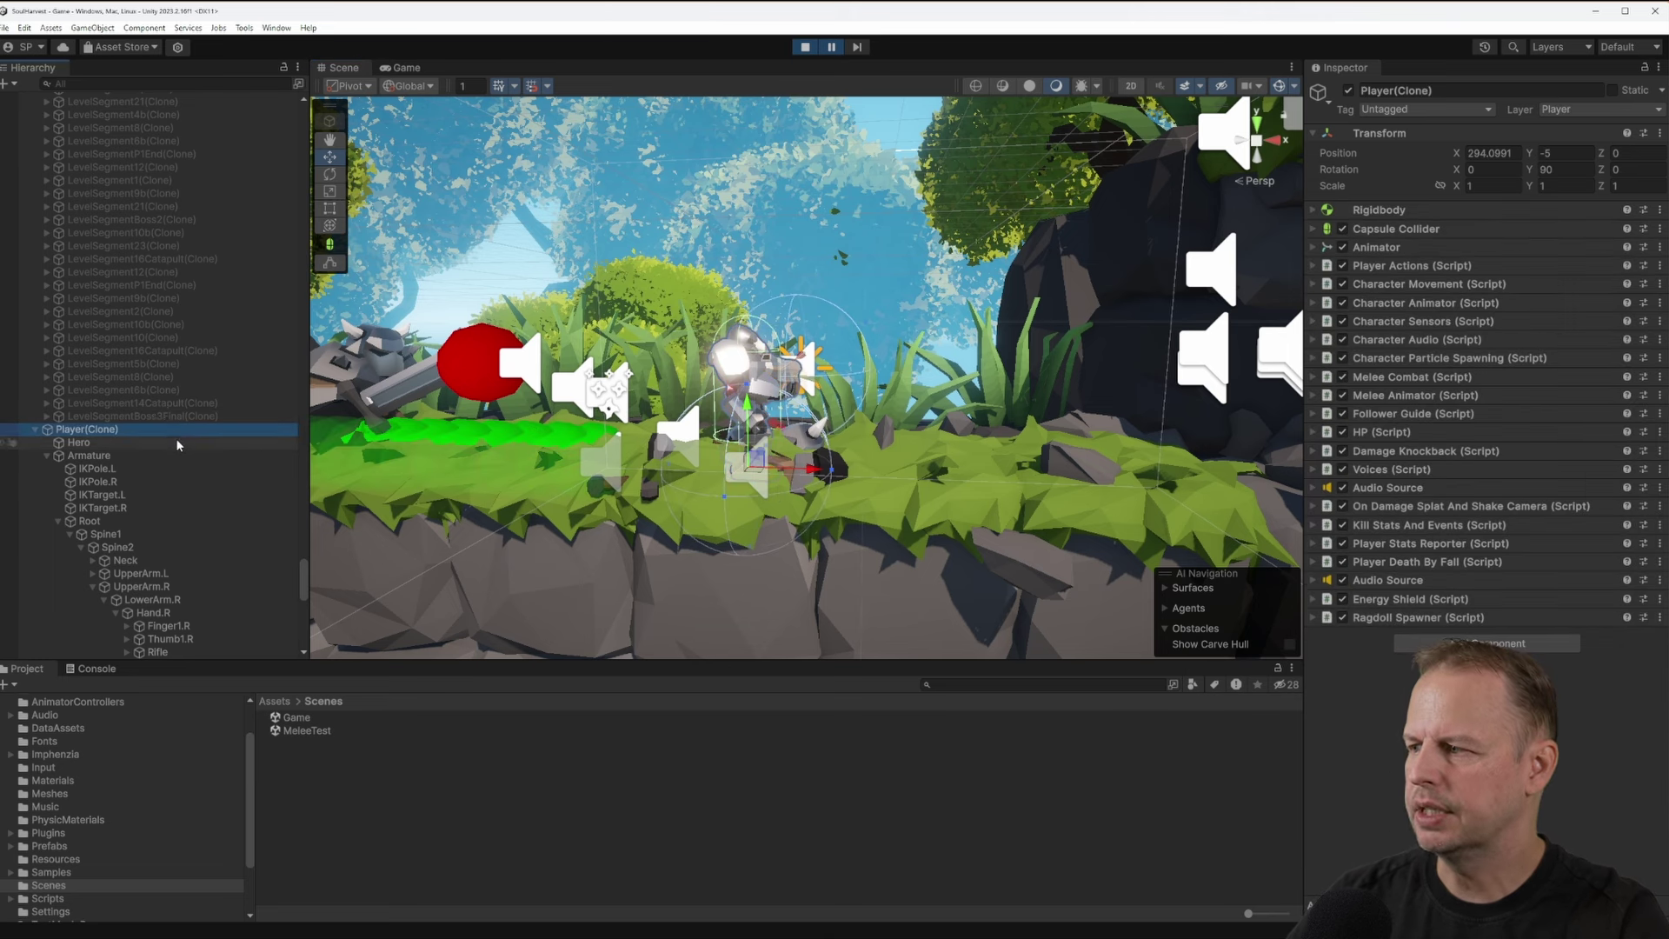
{"action": "scroll", "coordinate": [178, 446], "scroll_direction": "down", "scroll_amount": 4}
{"action": "left_click", "coordinate": [82, 296]}
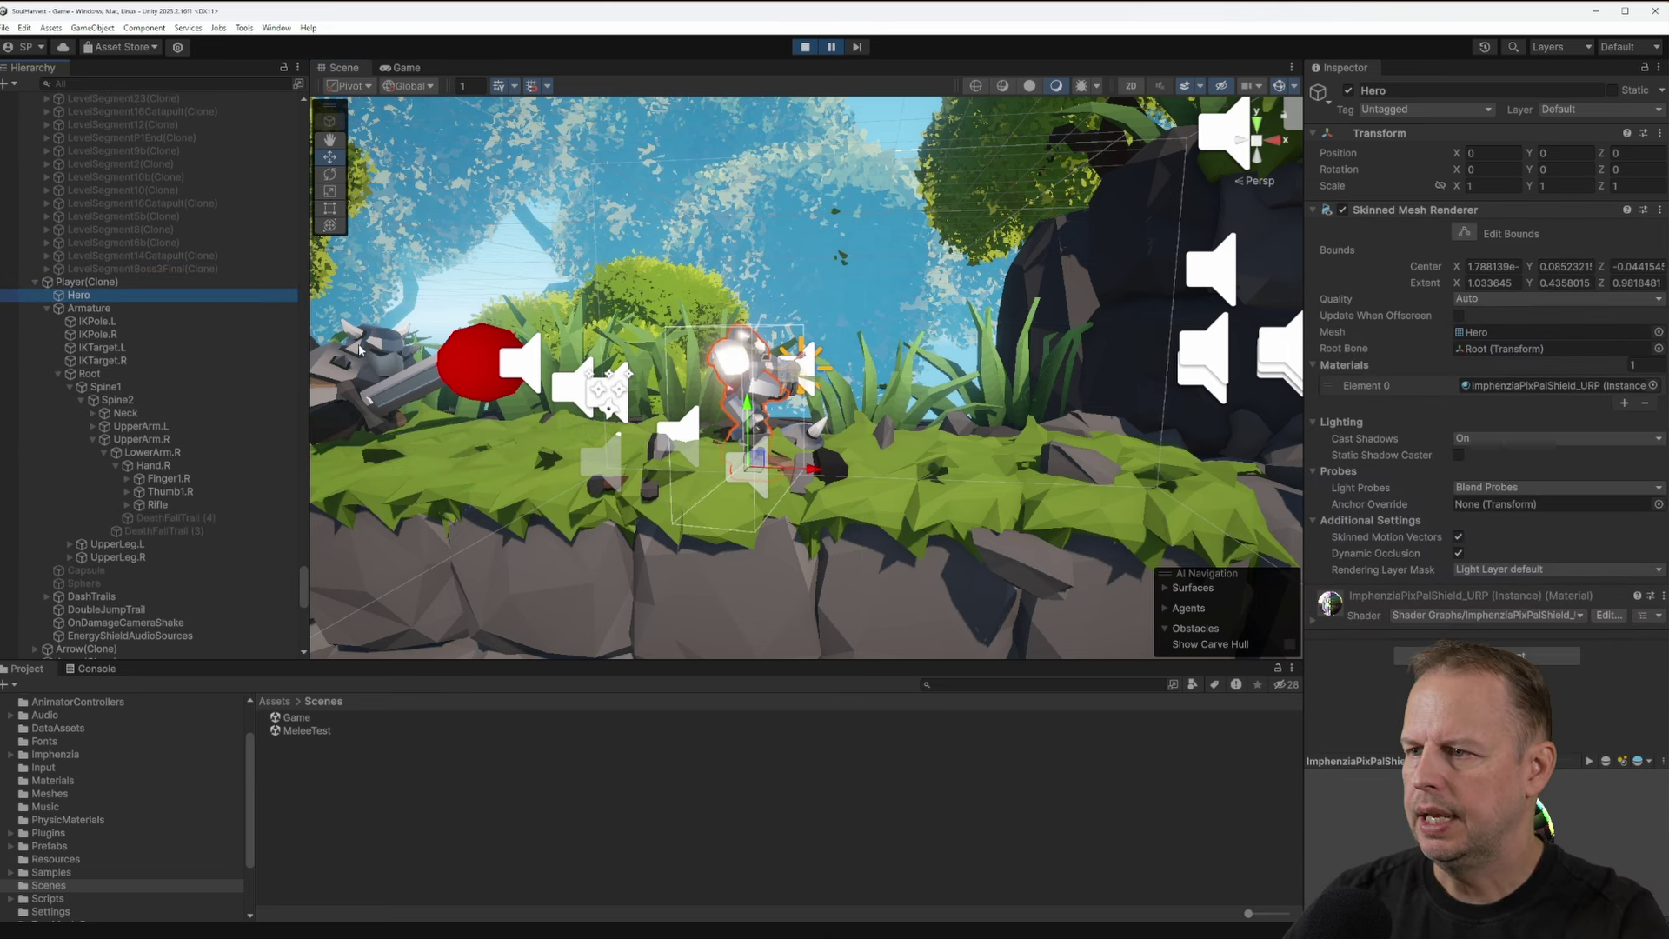
{"action": "left_click", "coordinate": [107, 309]}
{"action": "key", "text": "f"}
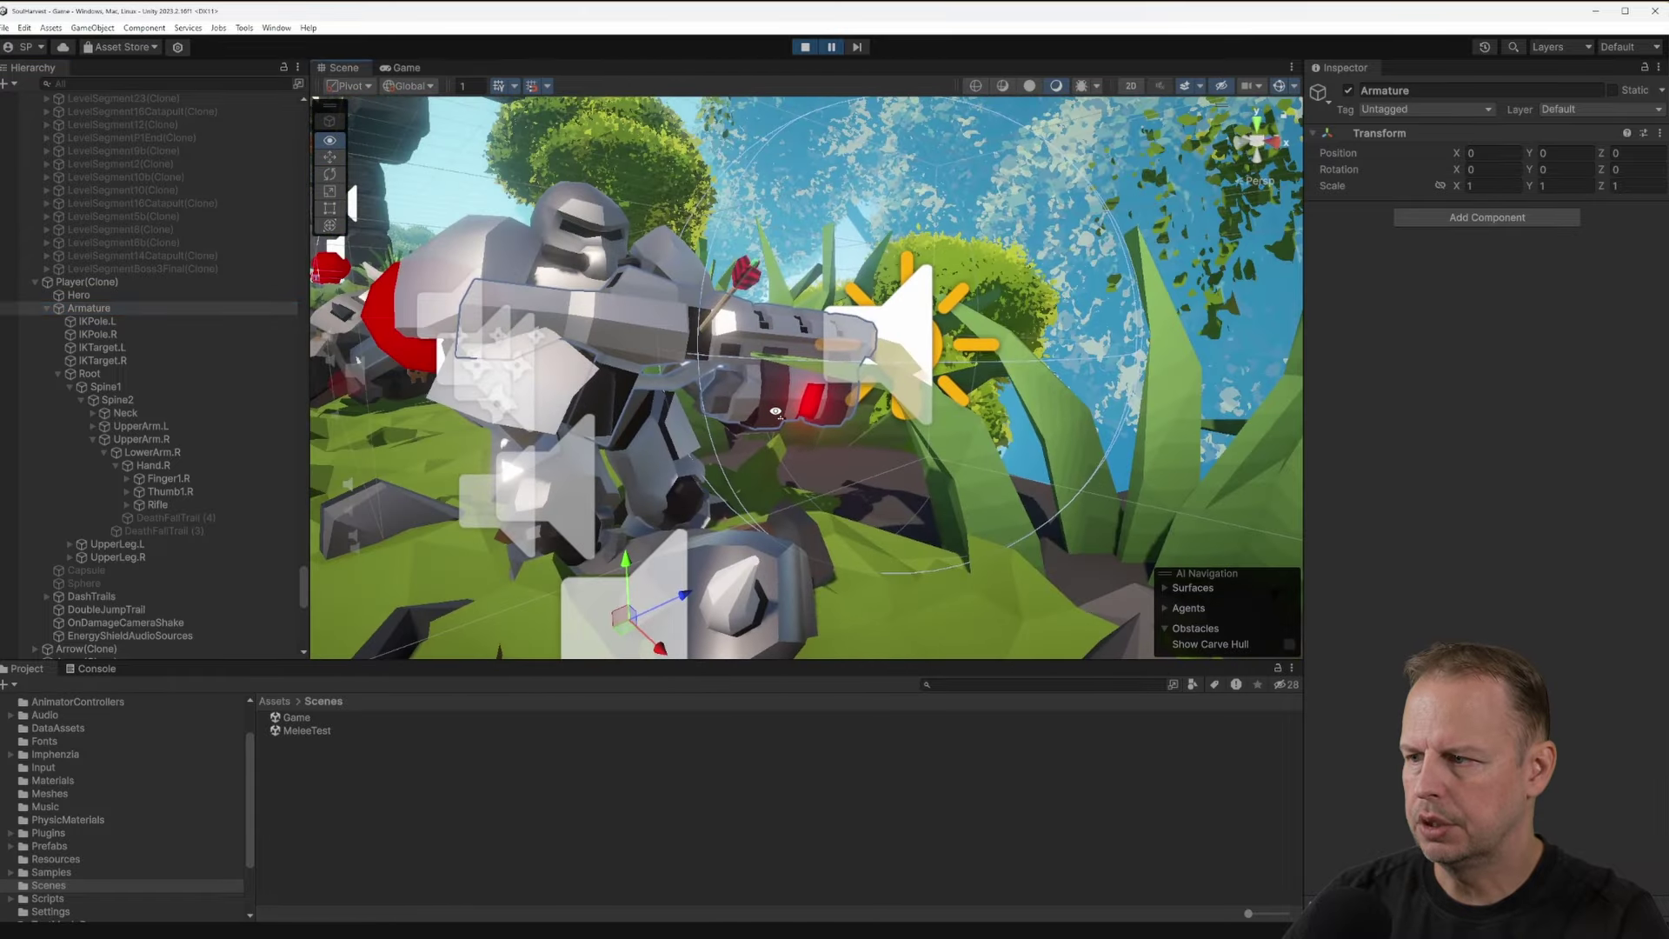
{"action": "key", "text": "s"}
{"action": "right_click_drag", "start_coordinate": [776, 413], "coordinate": [731, 413]}
{"action": "scroll", "coordinate": [171, 407], "scroll_direction": "down", "scroll_amount": 3}
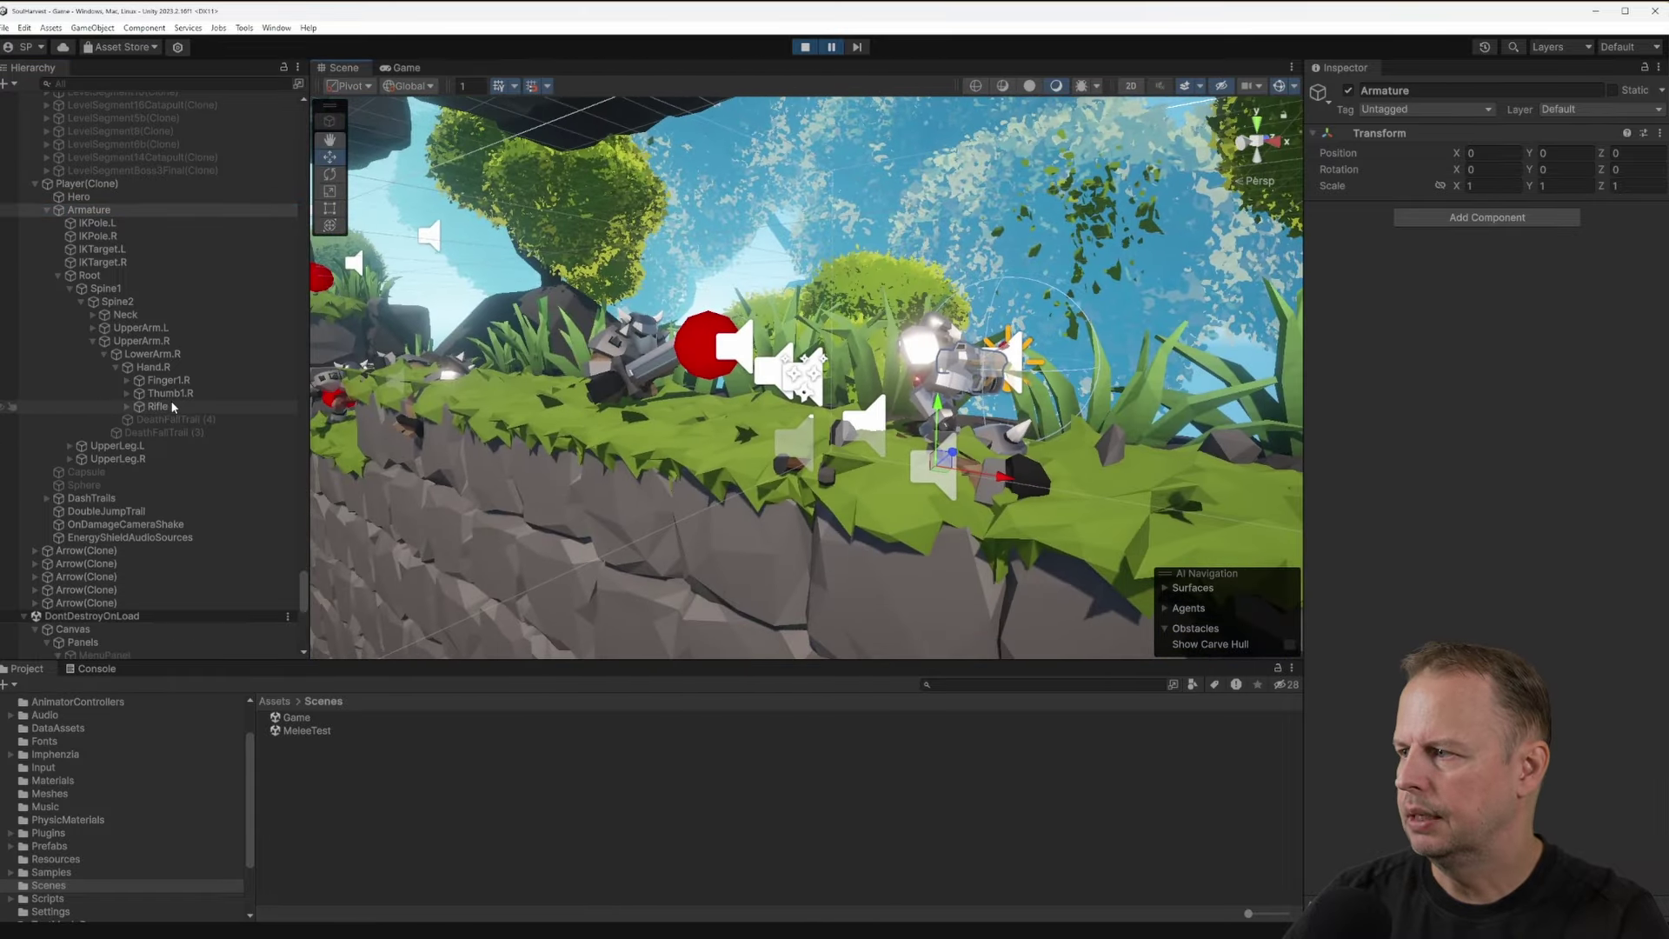
Select the player's Rifle and DashTrails child objects to examine their components, framing DashTrails in the Scene view
{"action": "right_click_drag", "start_coordinate": [1052, 383], "coordinate": [992, 383]}
{"action": "key", "text": "w"}
{"action": "key", "text": "d"}
{"action": "key", "text": "s"}
{"action": "key", "text": "a"}
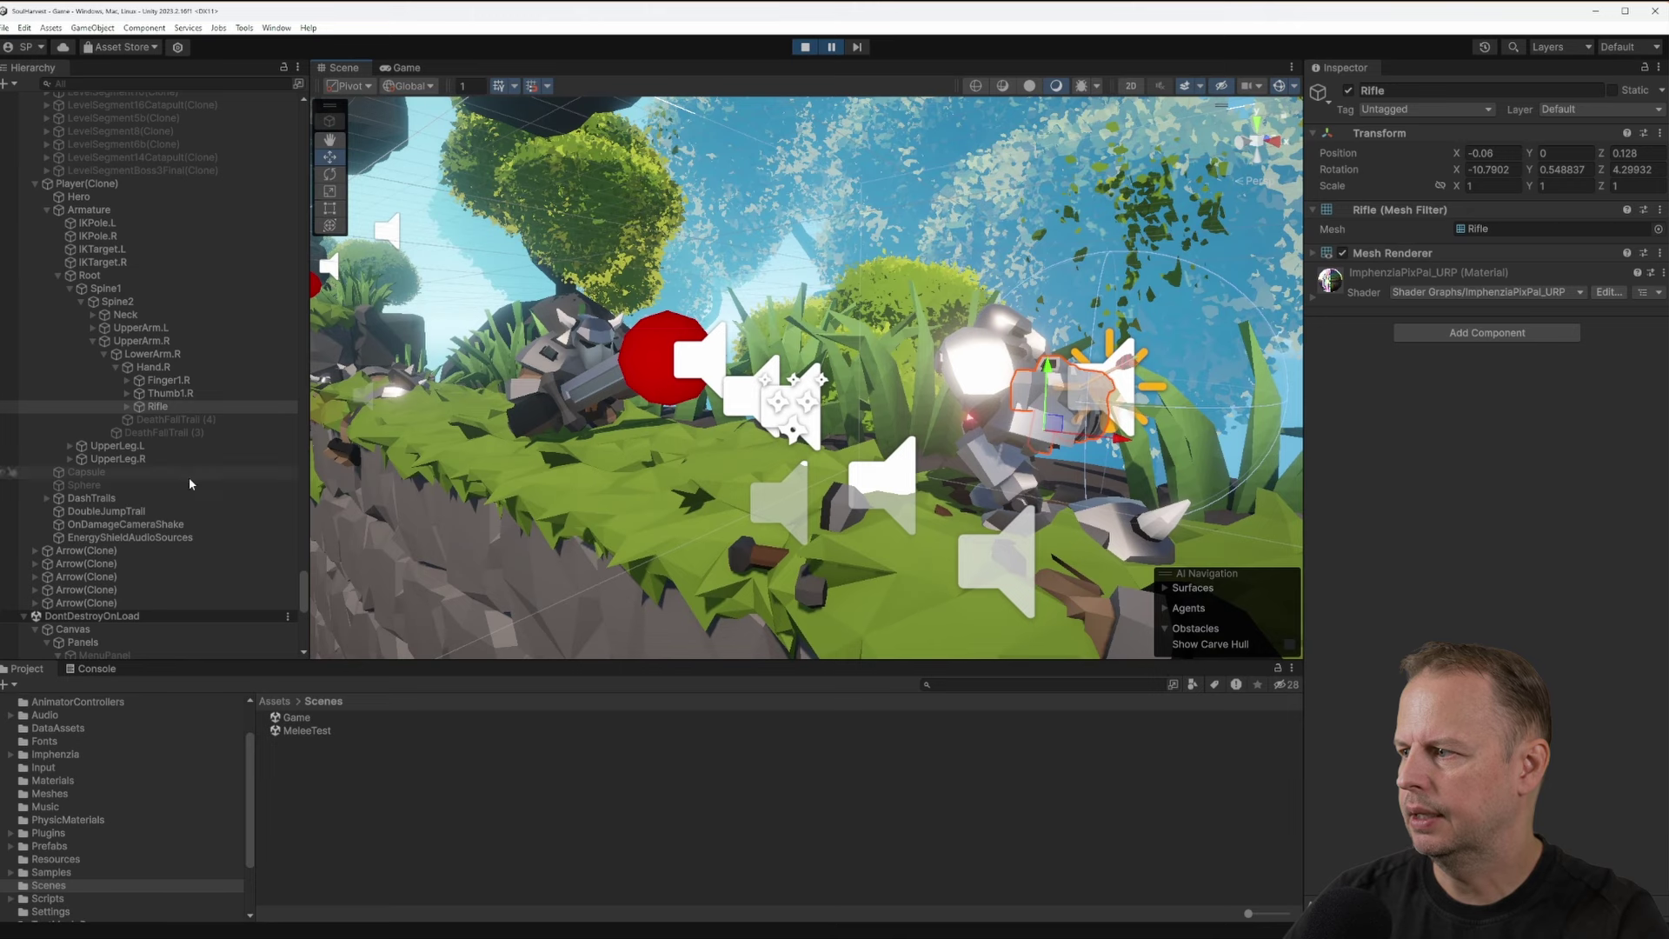
{"action": "left_click", "coordinate": [96, 498]}
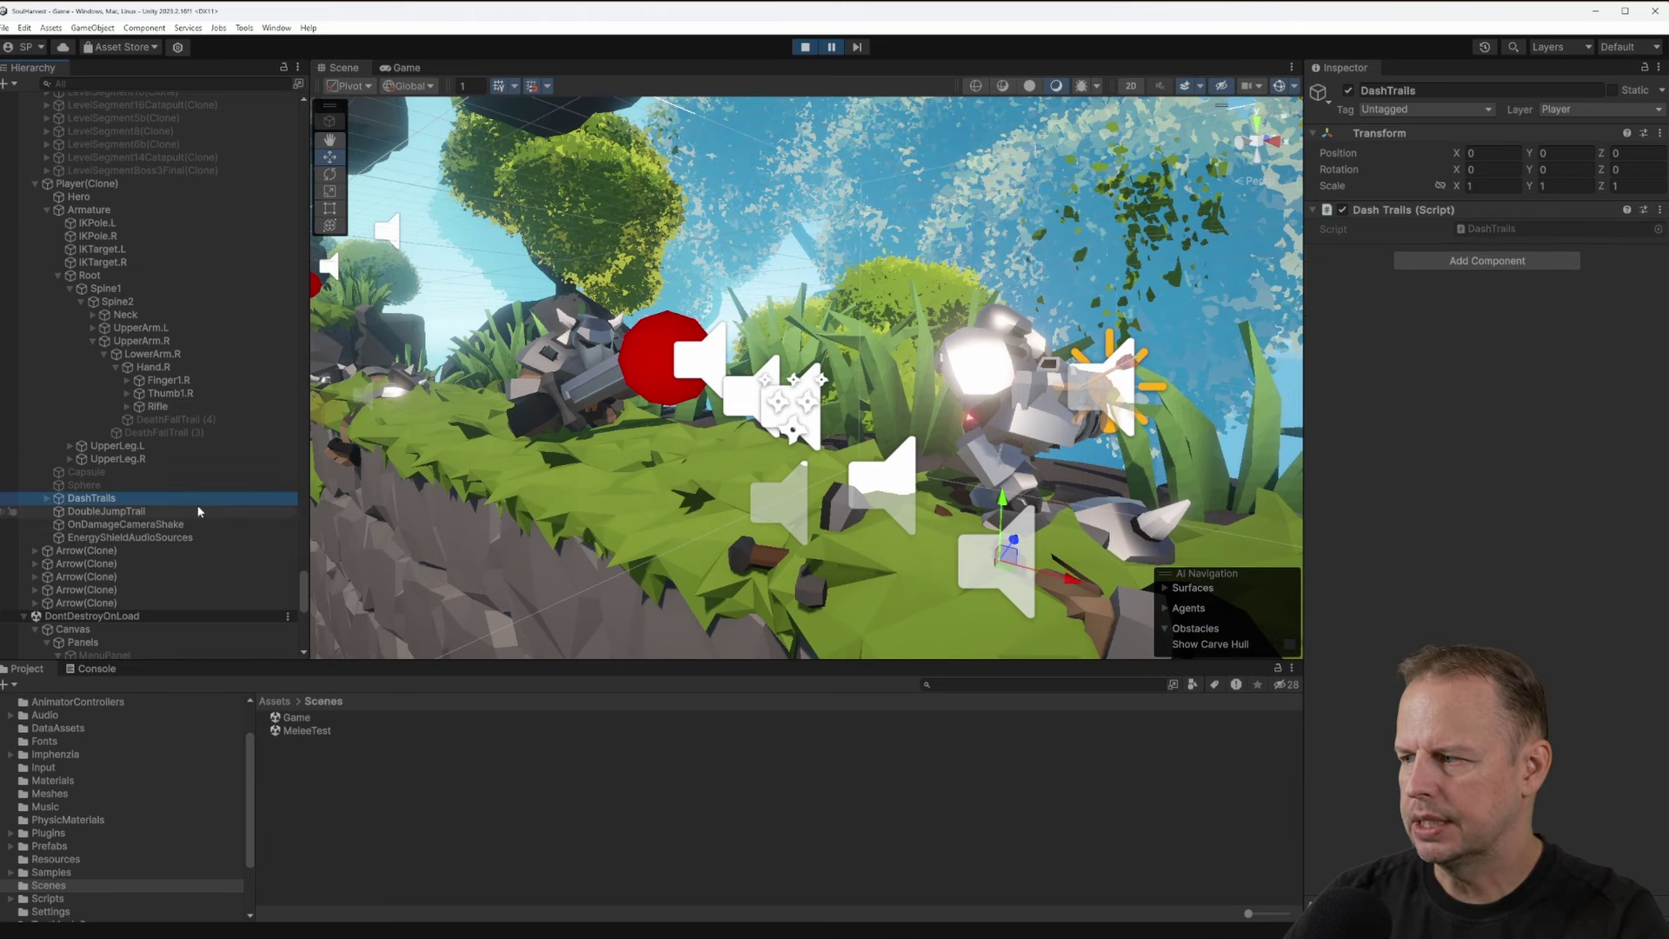
{"action": "key", "text": "f"}
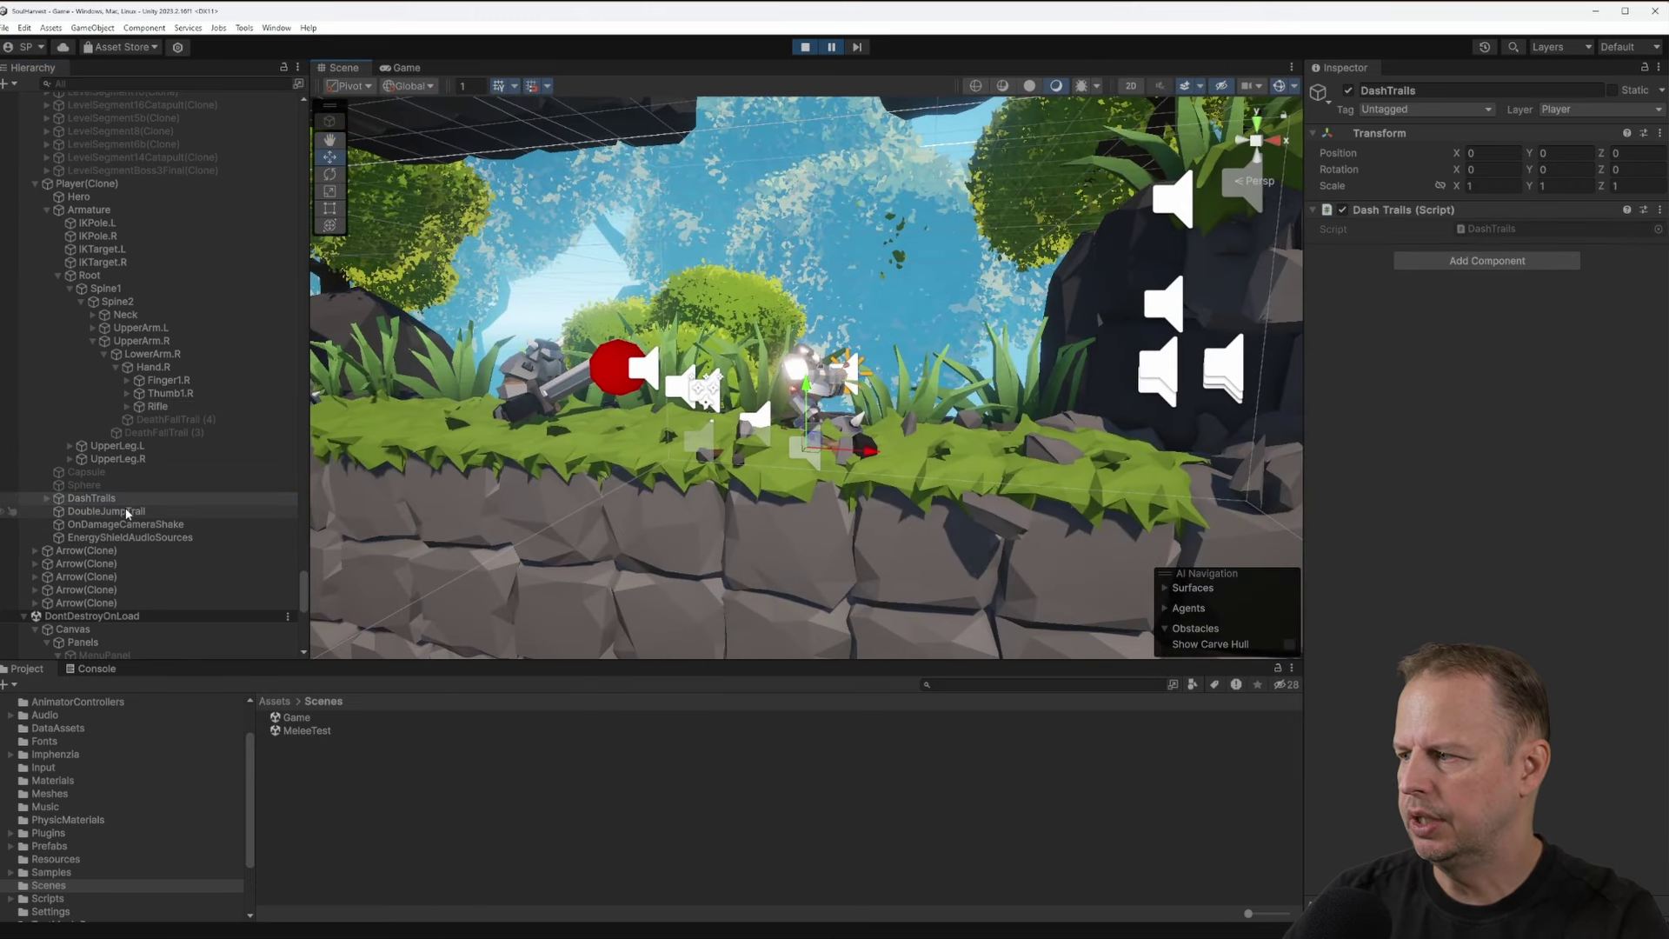
Select the player's OnDamageCameraShake object to examine its Cinemachine Impulse Source, and view the surrounding level in the Scene view
{"action": "key", "text": "a"}
{"action": "right_click_drag", "start_coordinate": [780, 408], "coordinate": [806, 404]}
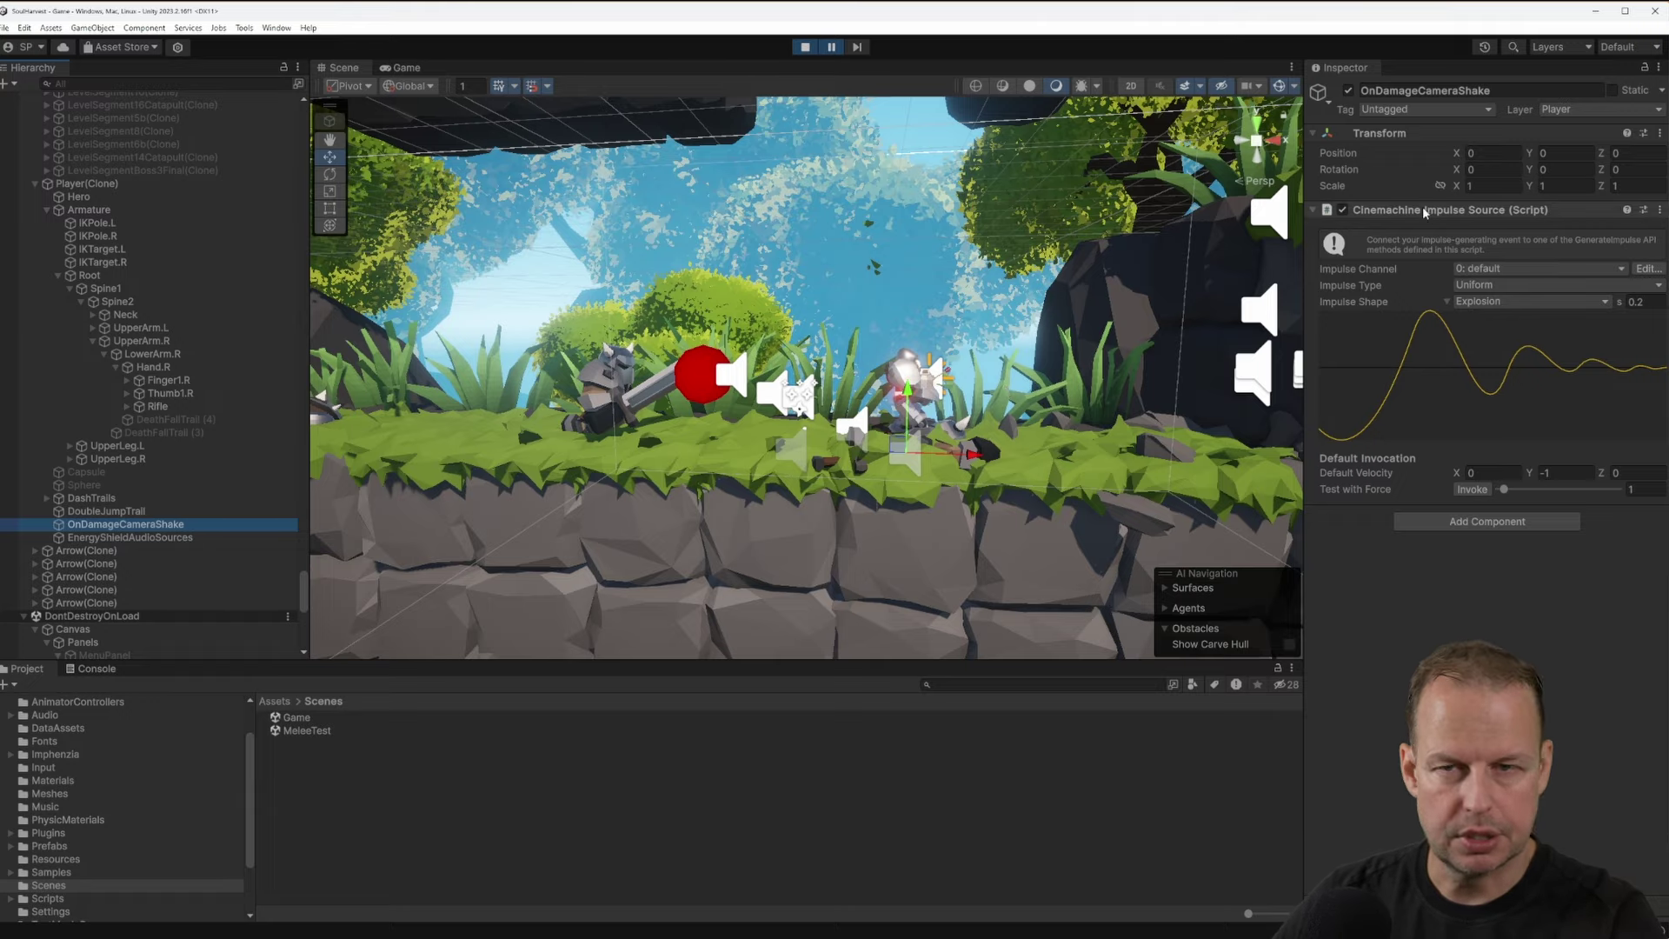
{"action": "right_click_drag", "start_coordinate": [935, 260], "coordinate": [843, 234]}
{"action": "key", "text": "s"}
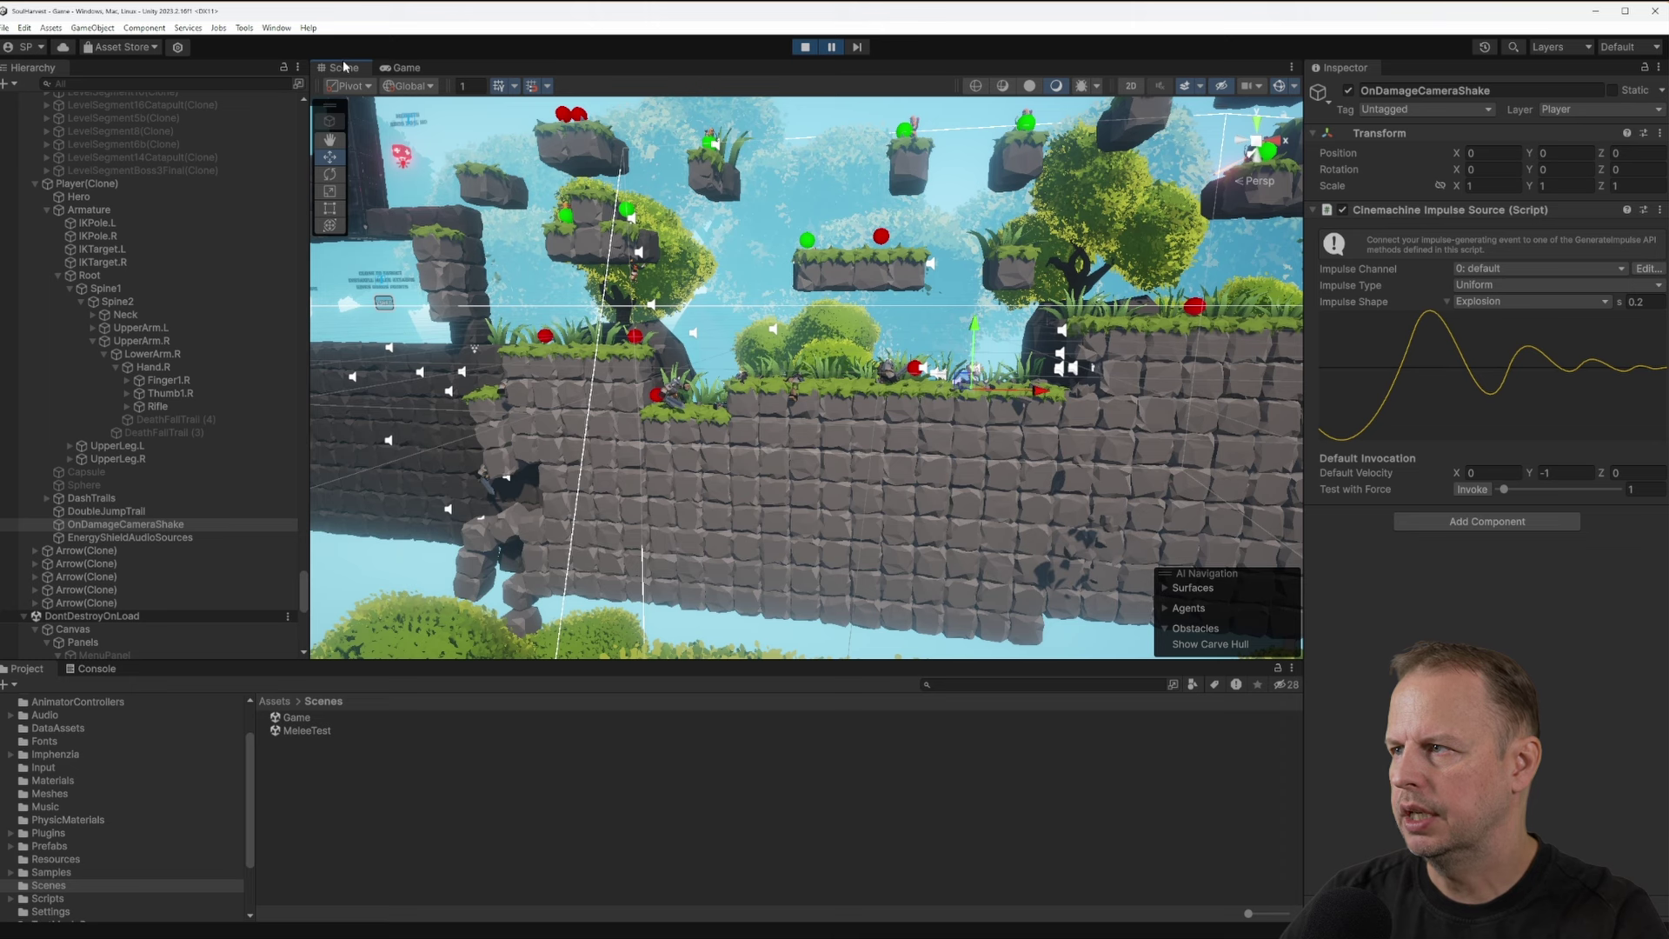
Dock the Scene view beneath the Game view with more height, framing the distant level segments, and resume the paused game
{"action": "left_click_drag", "start_coordinate": [345, 67], "coordinate": [770, 558]}
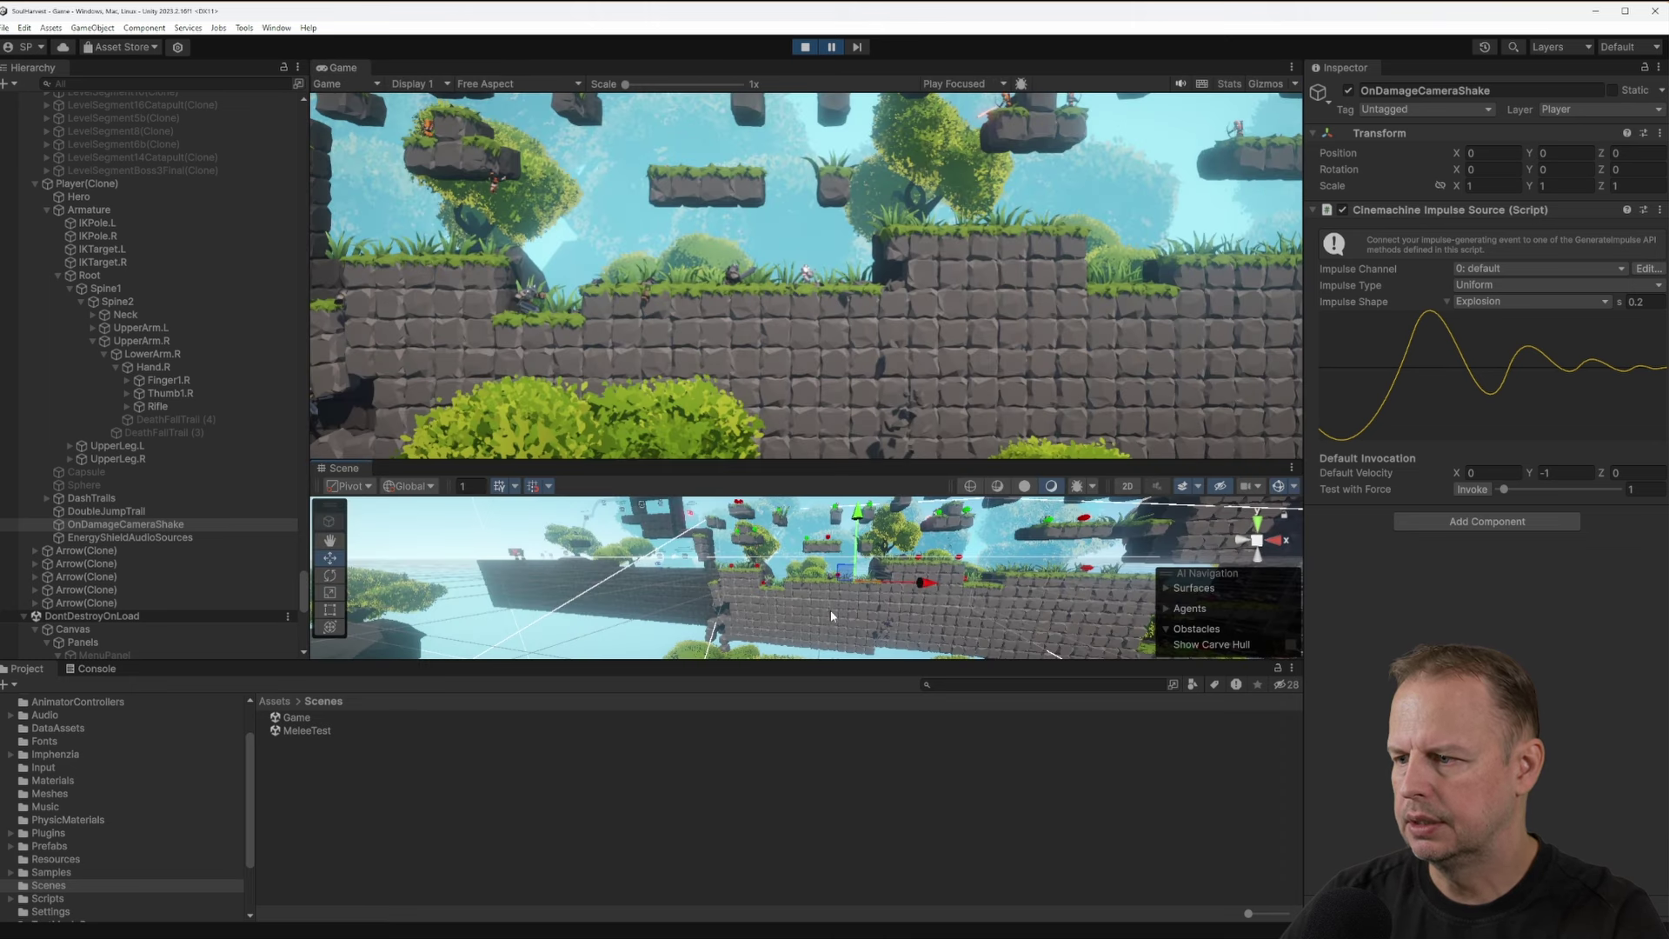
{"action": "left_click_drag", "start_coordinate": [848, 458], "coordinate": [864, 168]}
{"action": "right_click_drag", "start_coordinate": [824, 409], "coordinate": [847, 437]}
{"action": "key", "text": "w"}
{"action": "scroll", "coordinate": [774, 452], "scroll_direction": "up", "scroll_amount": 3}
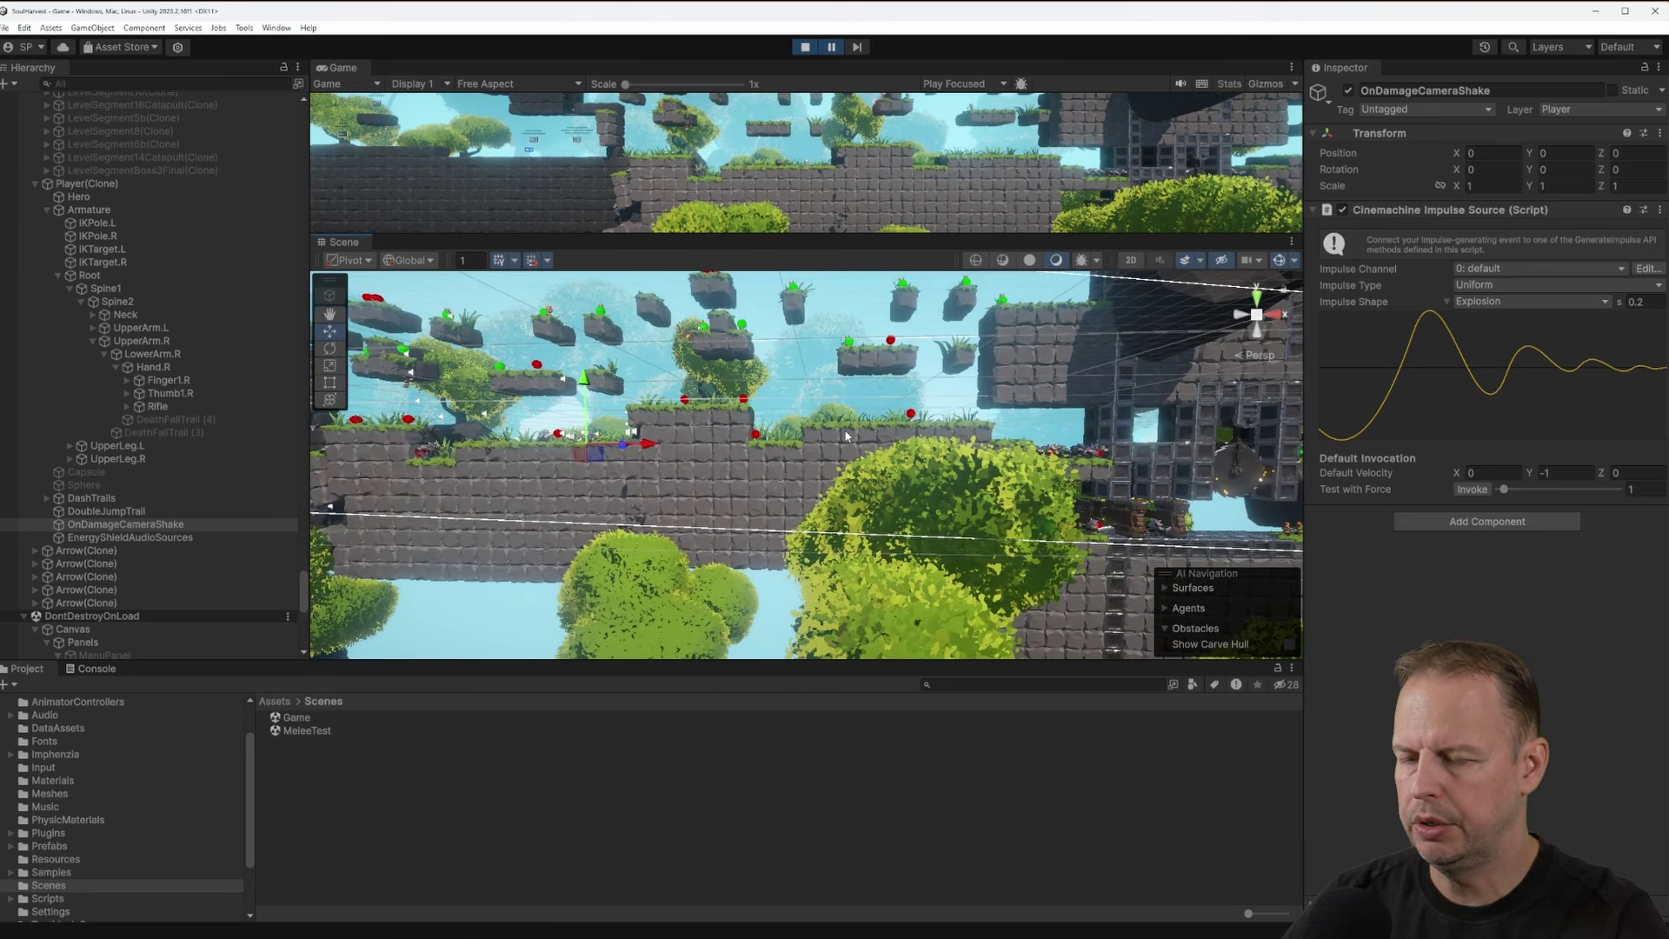
{"action": "right_click", "coordinate": [848, 434]}
{"action": "right_click_drag", "start_coordinate": [845, 378], "coordinate": [884, 302]}
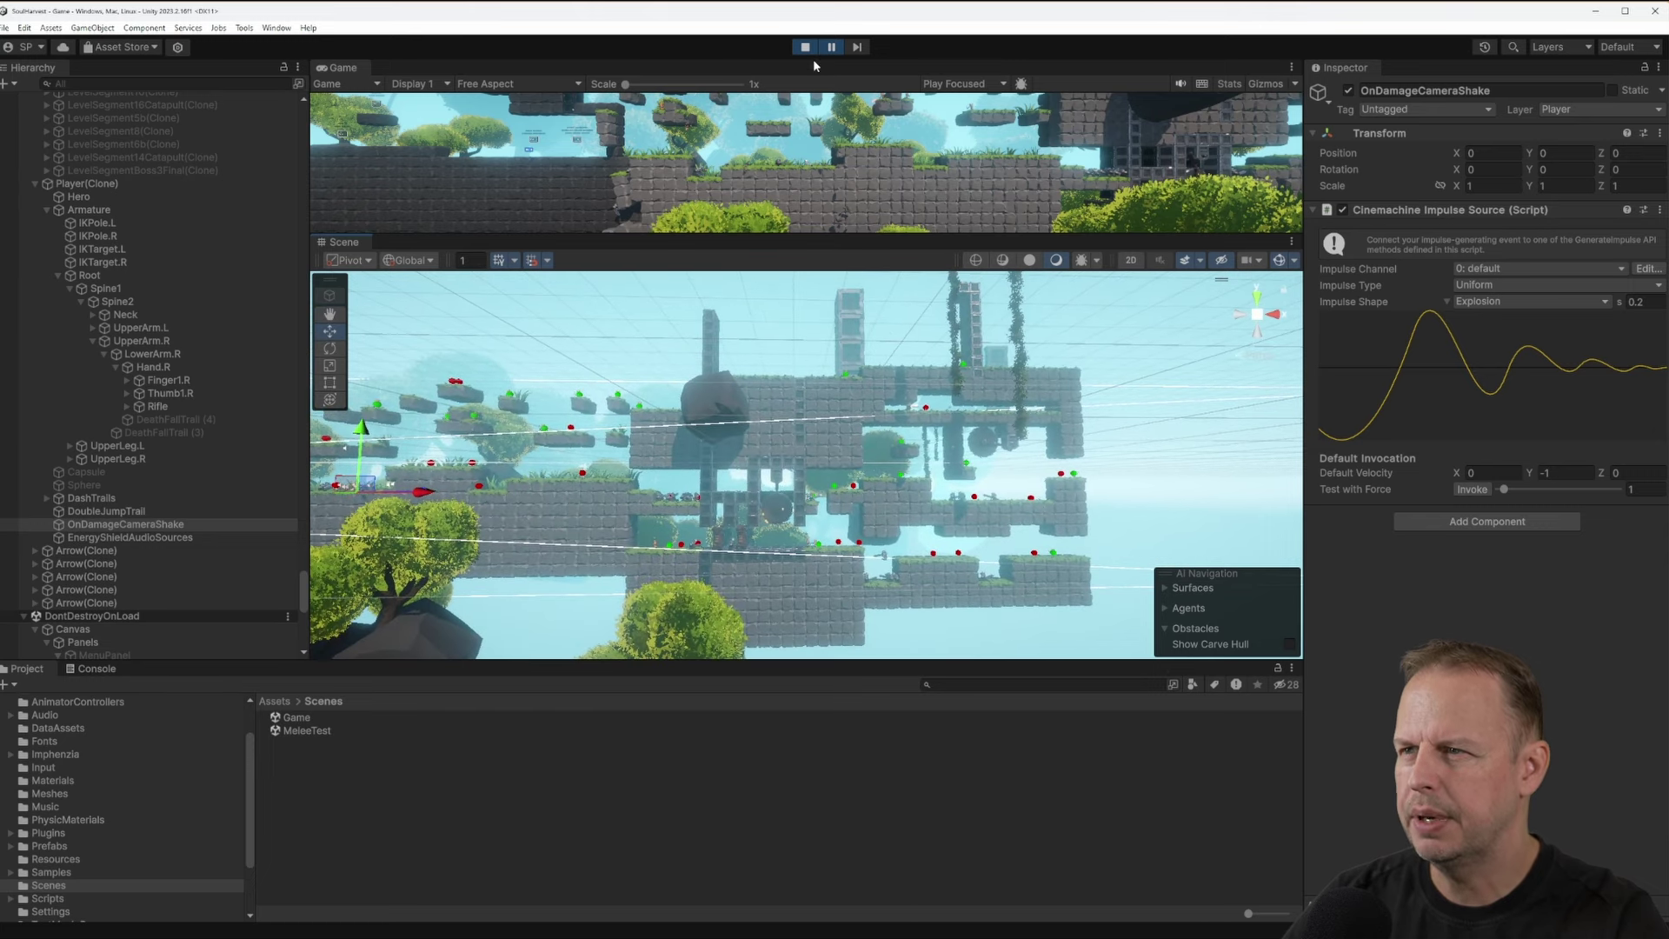
{"action": "left_click", "coordinate": [832, 48]}
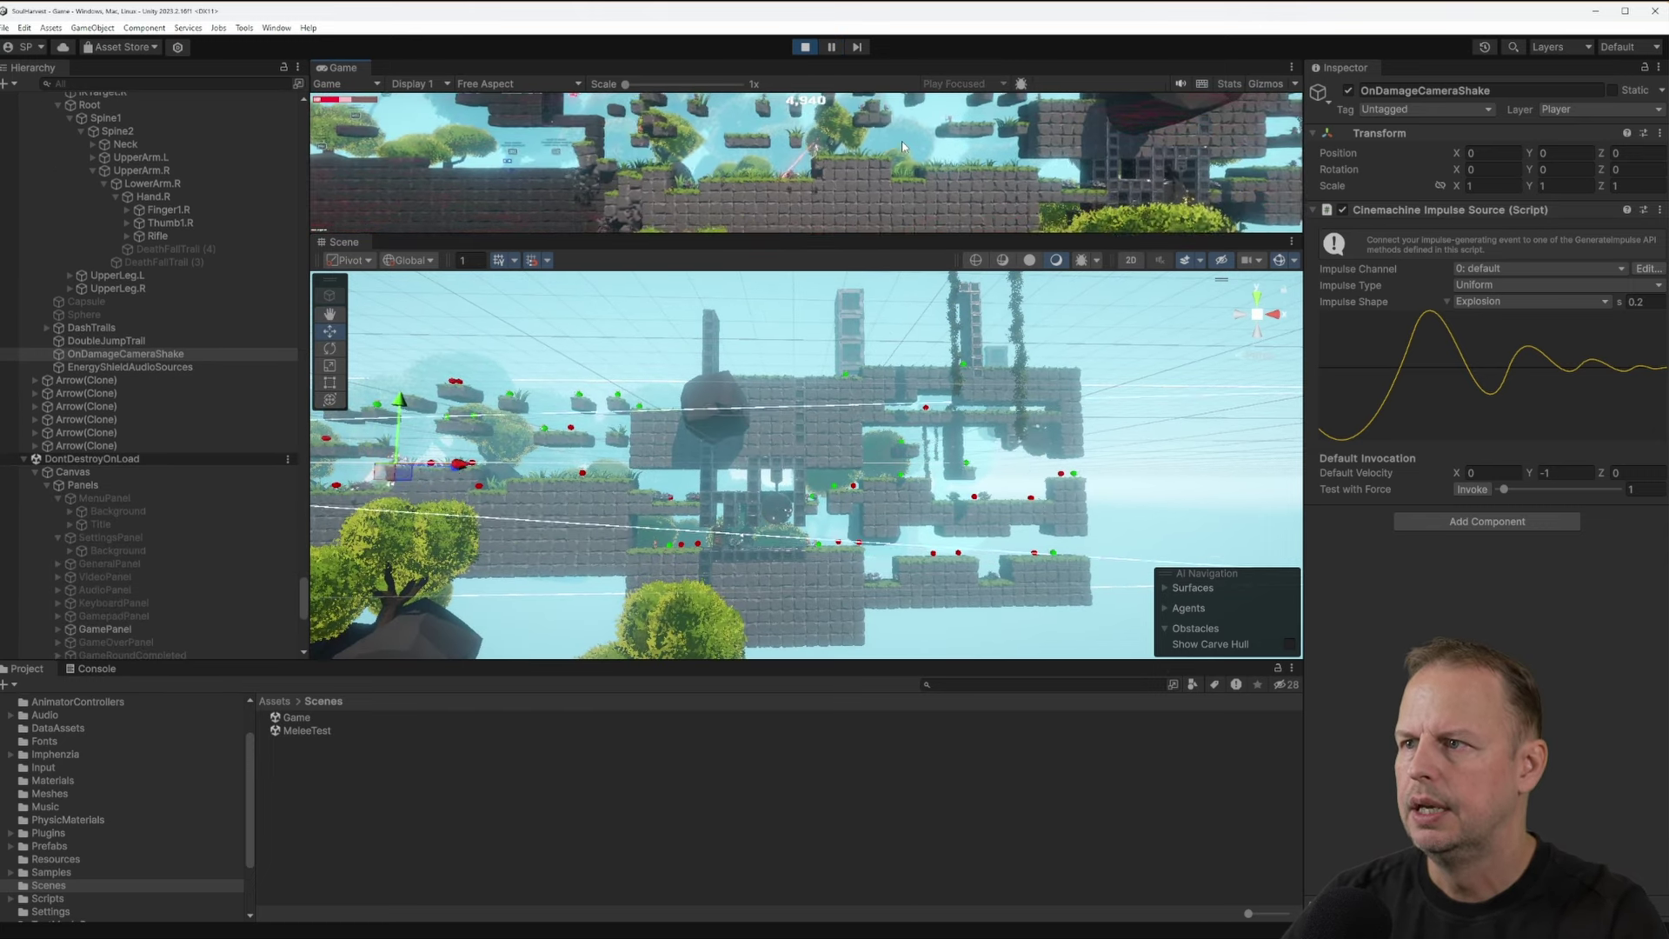
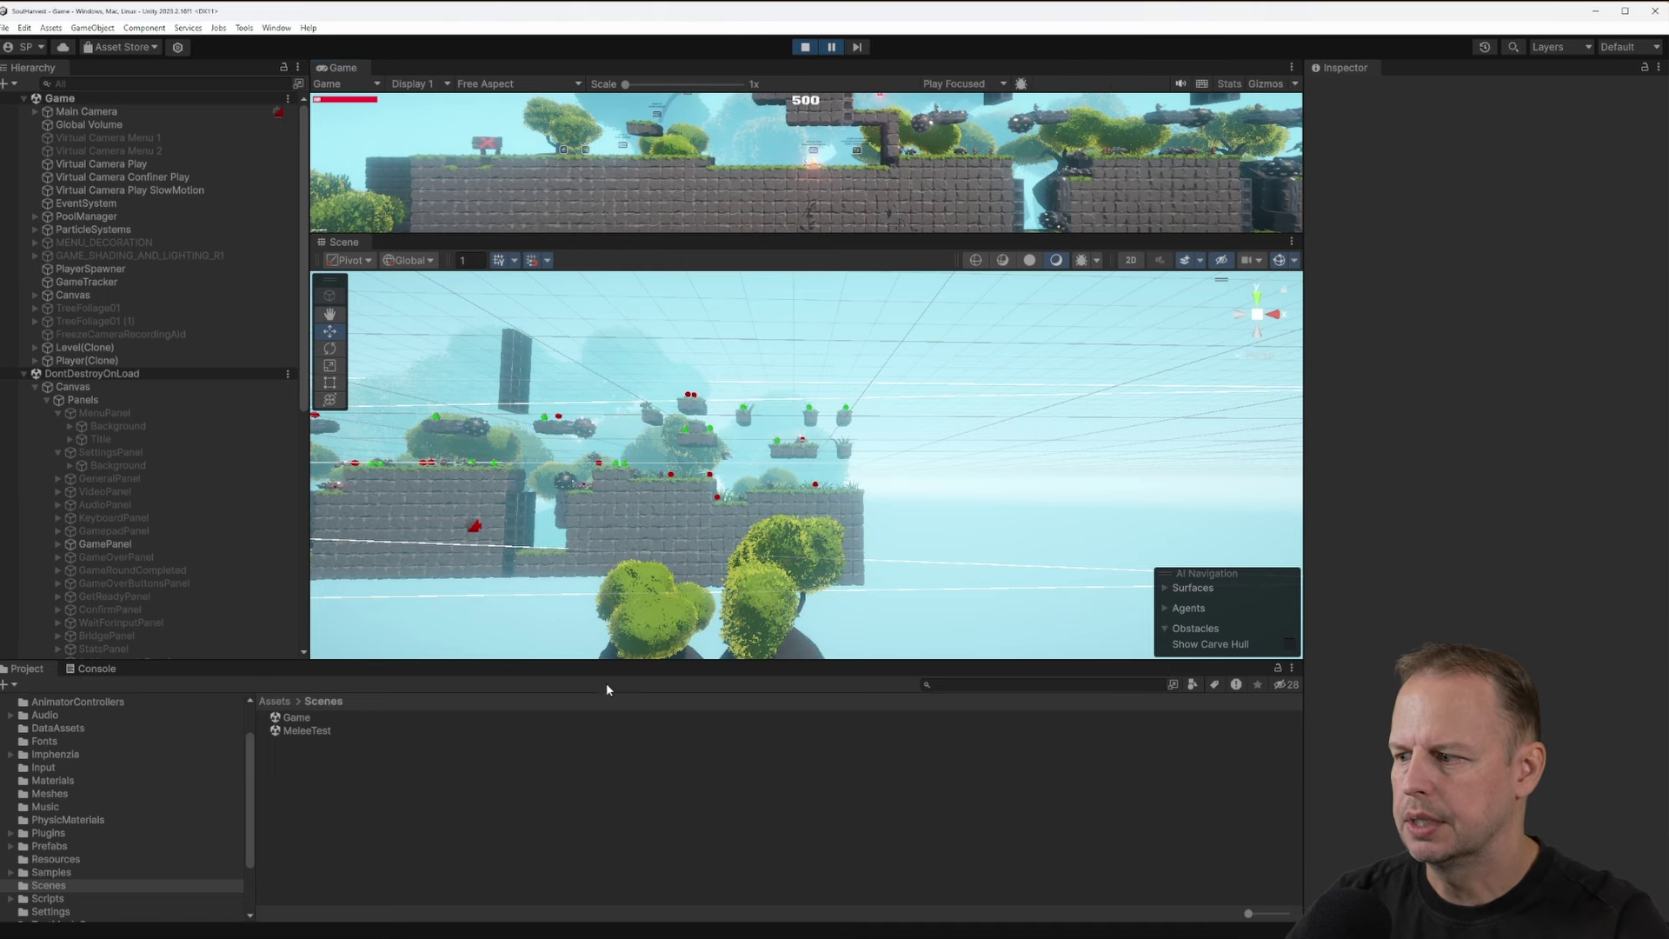
Shrink the Project panel to enlarge the Game and Scene views, and survey the paused level from several angles
{"action": "left_click_drag", "start_coordinate": [695, 662], "coordinate": [731, 825]}
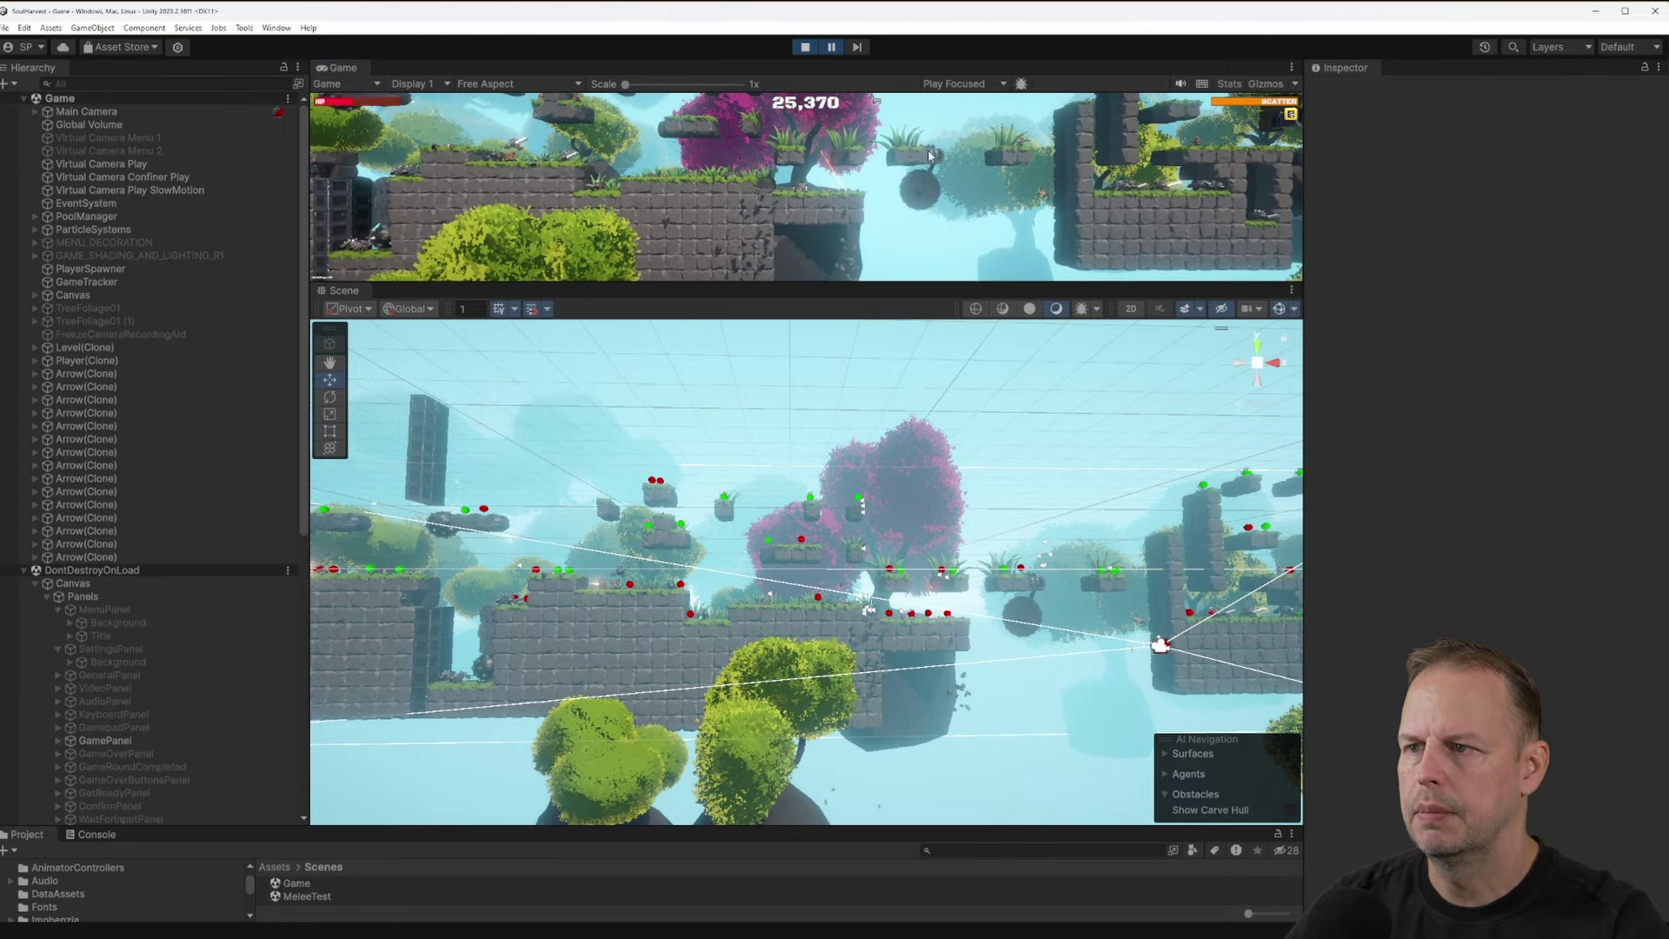
{"action": "right_click_drag", "start_coordinate": [908, 522], "coordinate": [1155, 544]}
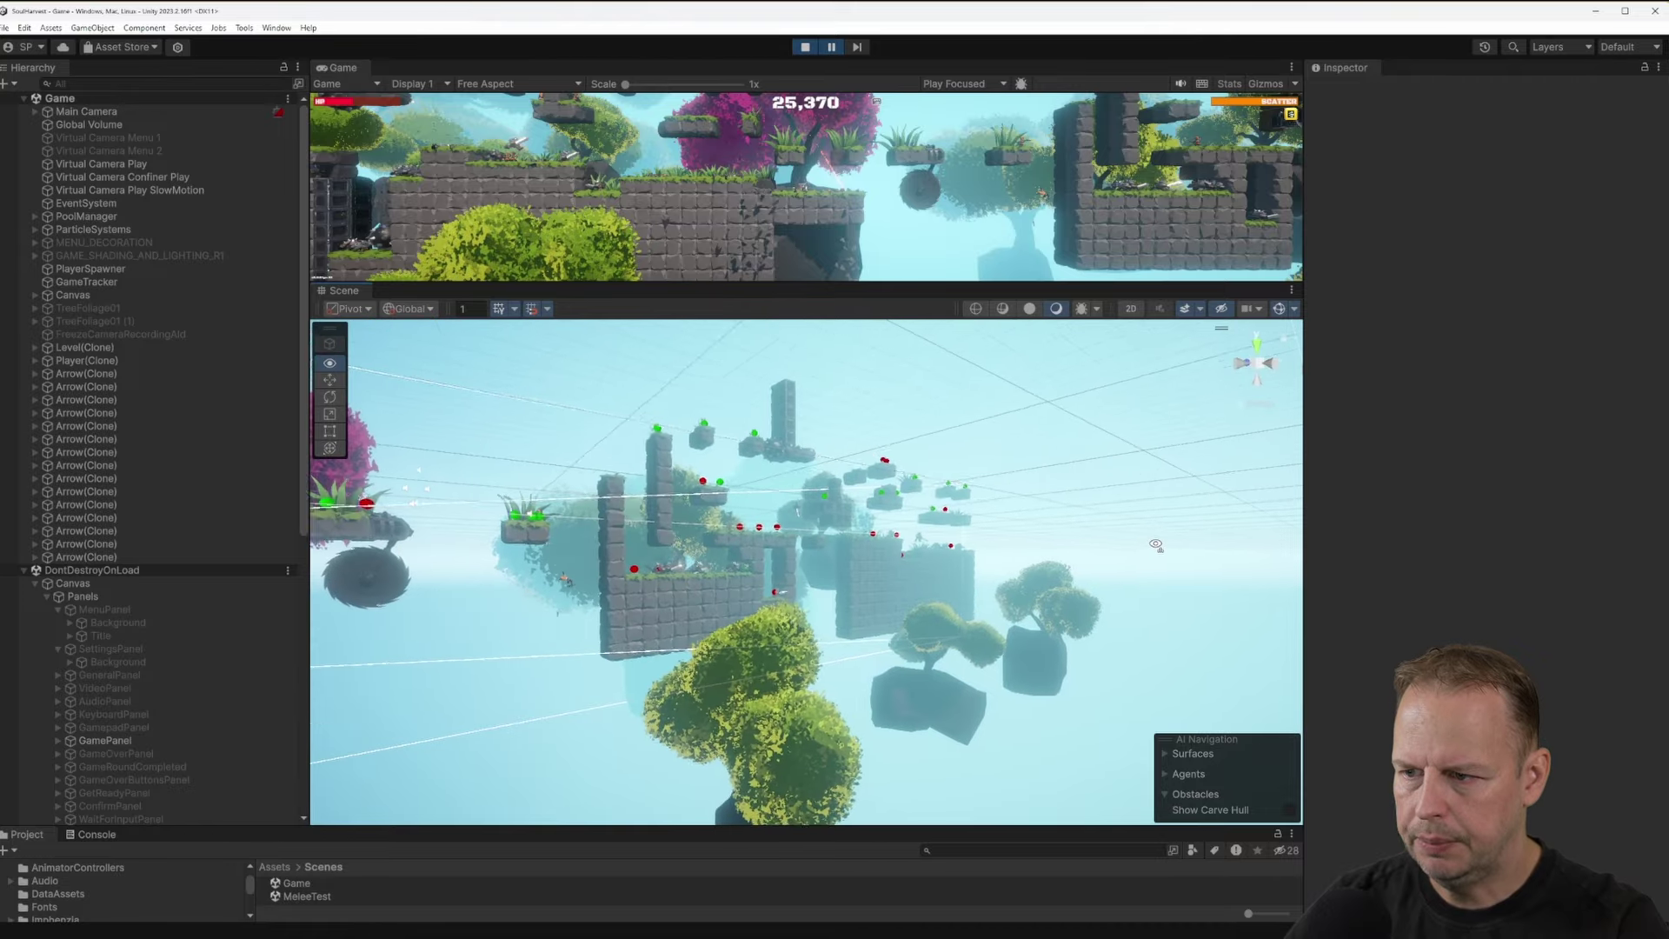
{"action": "left_click_drag", "start_coordinate": [1155, 545], "coordinate": [606, 540], "text": "alt"}
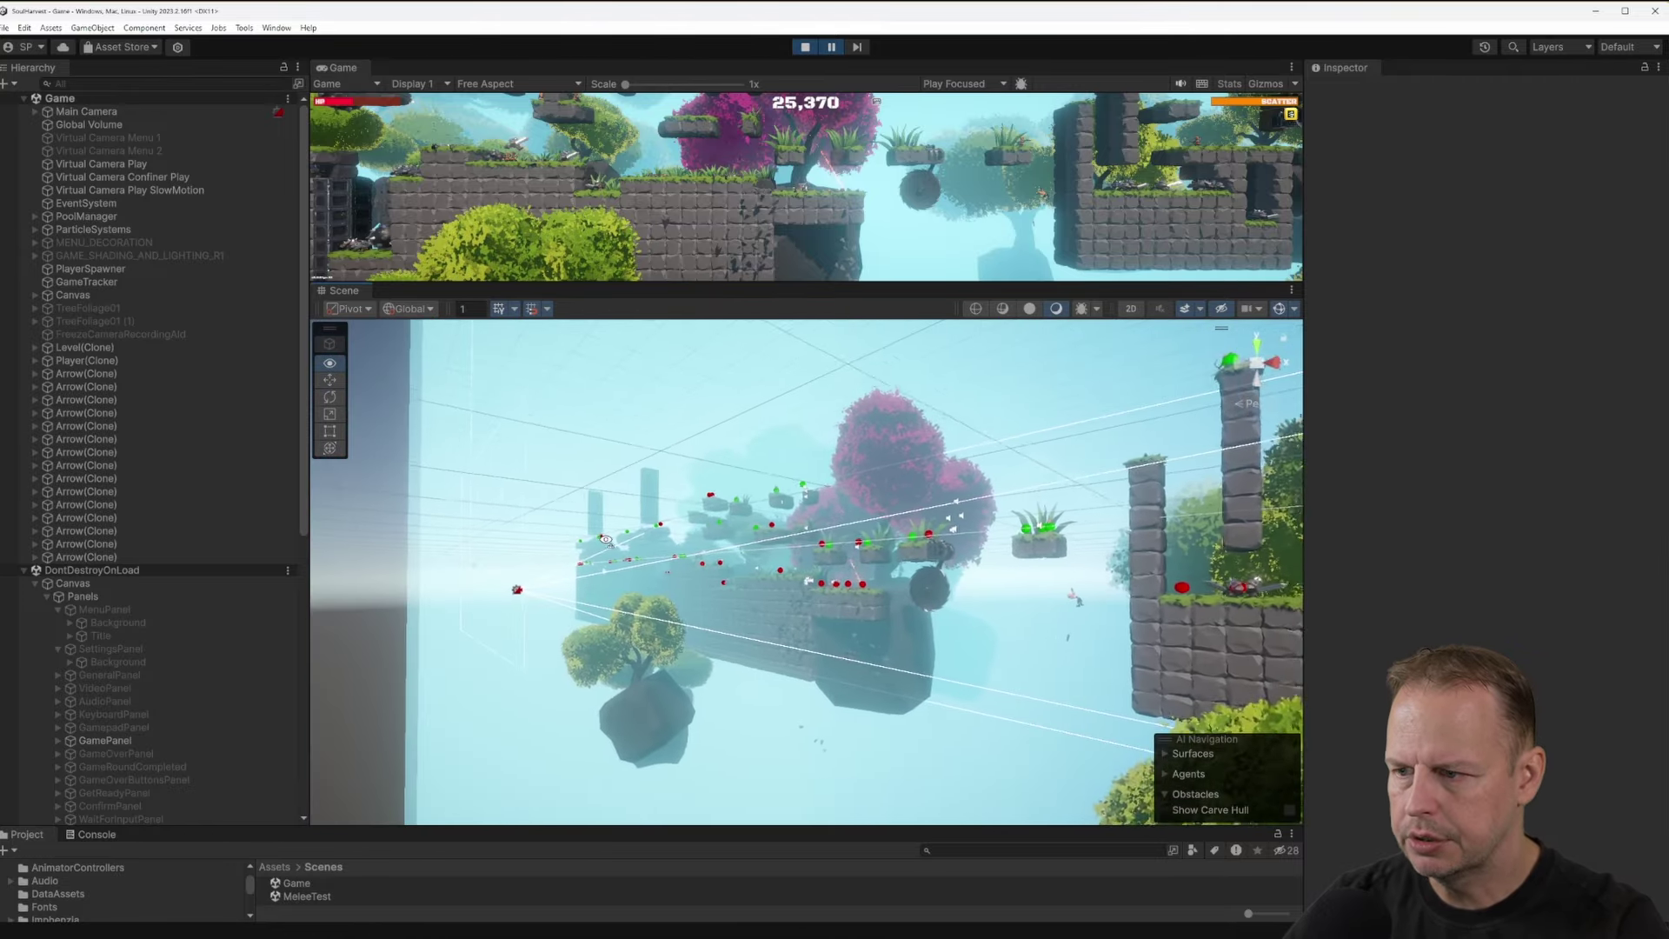
{"action": "key", "text": "w"}
{"action": "right_click_drag", "start_coordinate": [606, 540], "coordinate": [1053, 566]}
{"action": "scroll", "coordinate": [633, 543], "scroll_direction": "up", "scroll_amount": 3}
{"action": "key", "text": "s"}
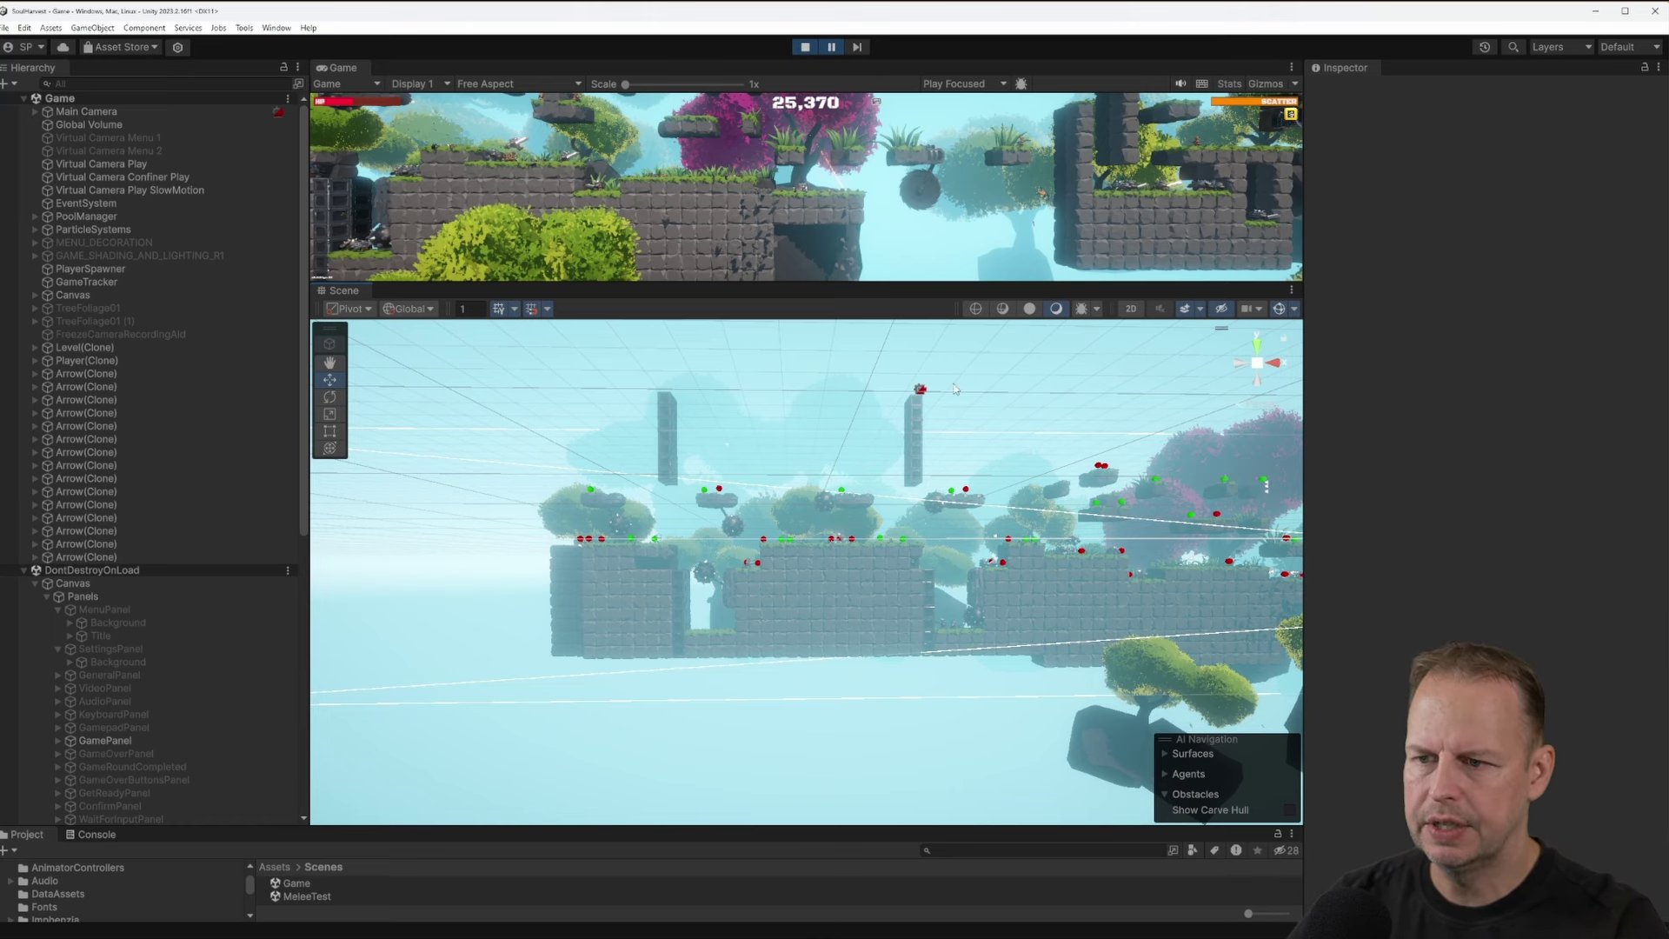
Rebalance the Game and Scene view heights and follow the stone wall's destruction up close in the Scene view during play
{"action": "left_click_drag", "start_coordinate": [840, 280], "coordinate": [840, 491]}
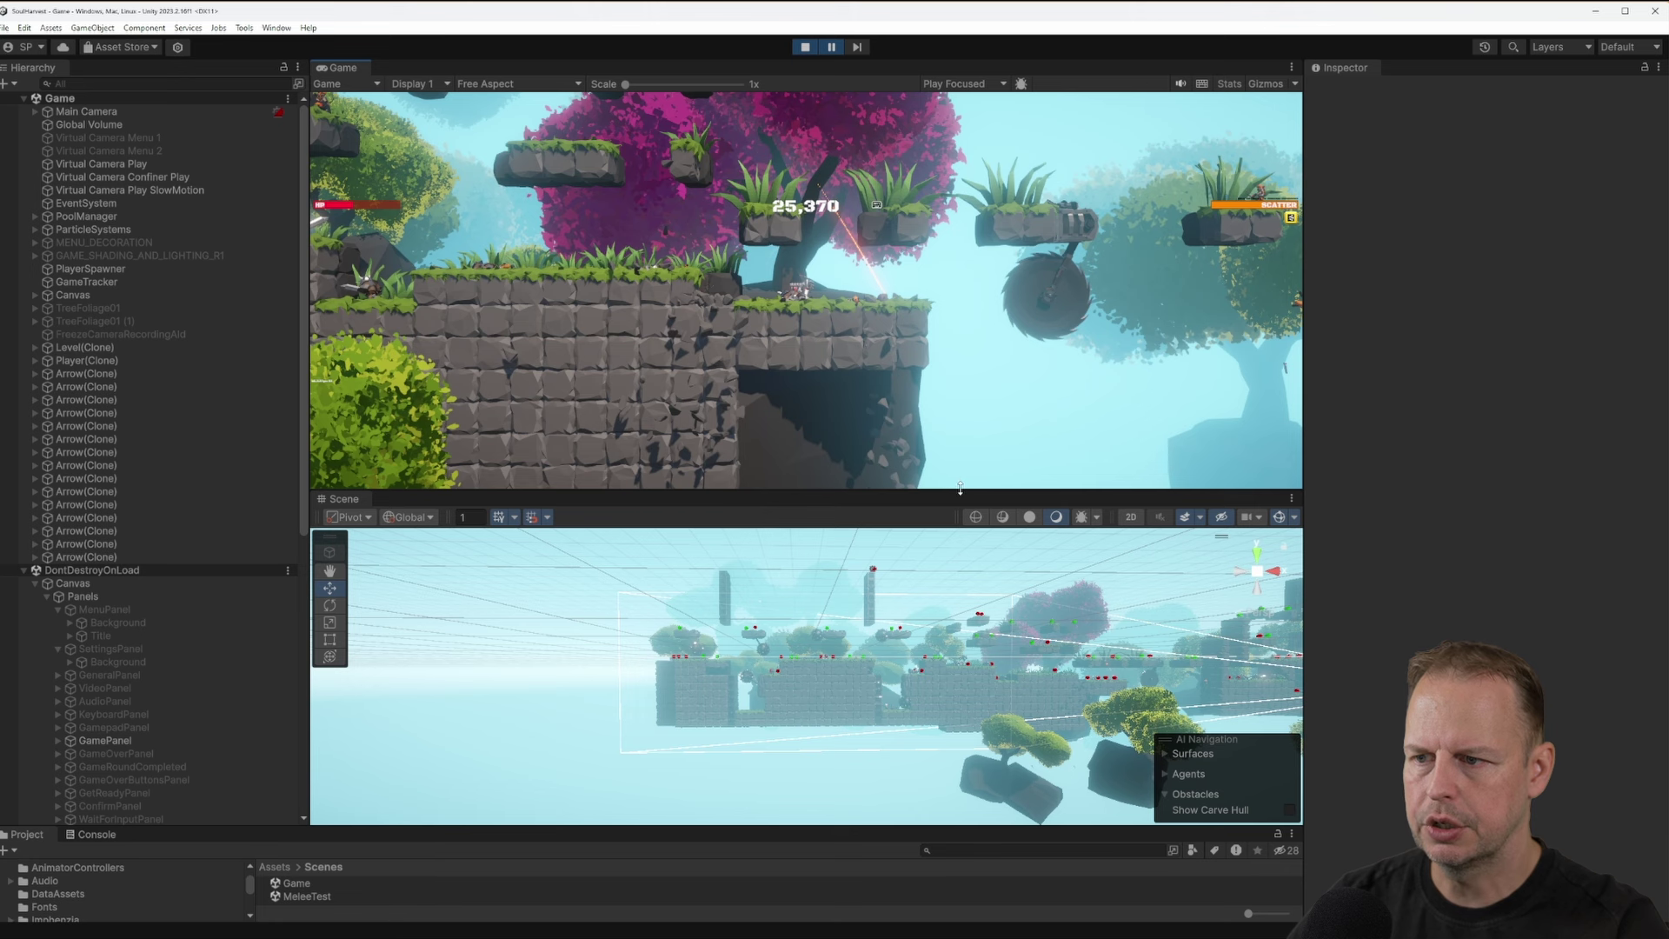
{"action": "left_click_drag", "start_coordinate": [960, 489], "coordinate": [982, 337]}
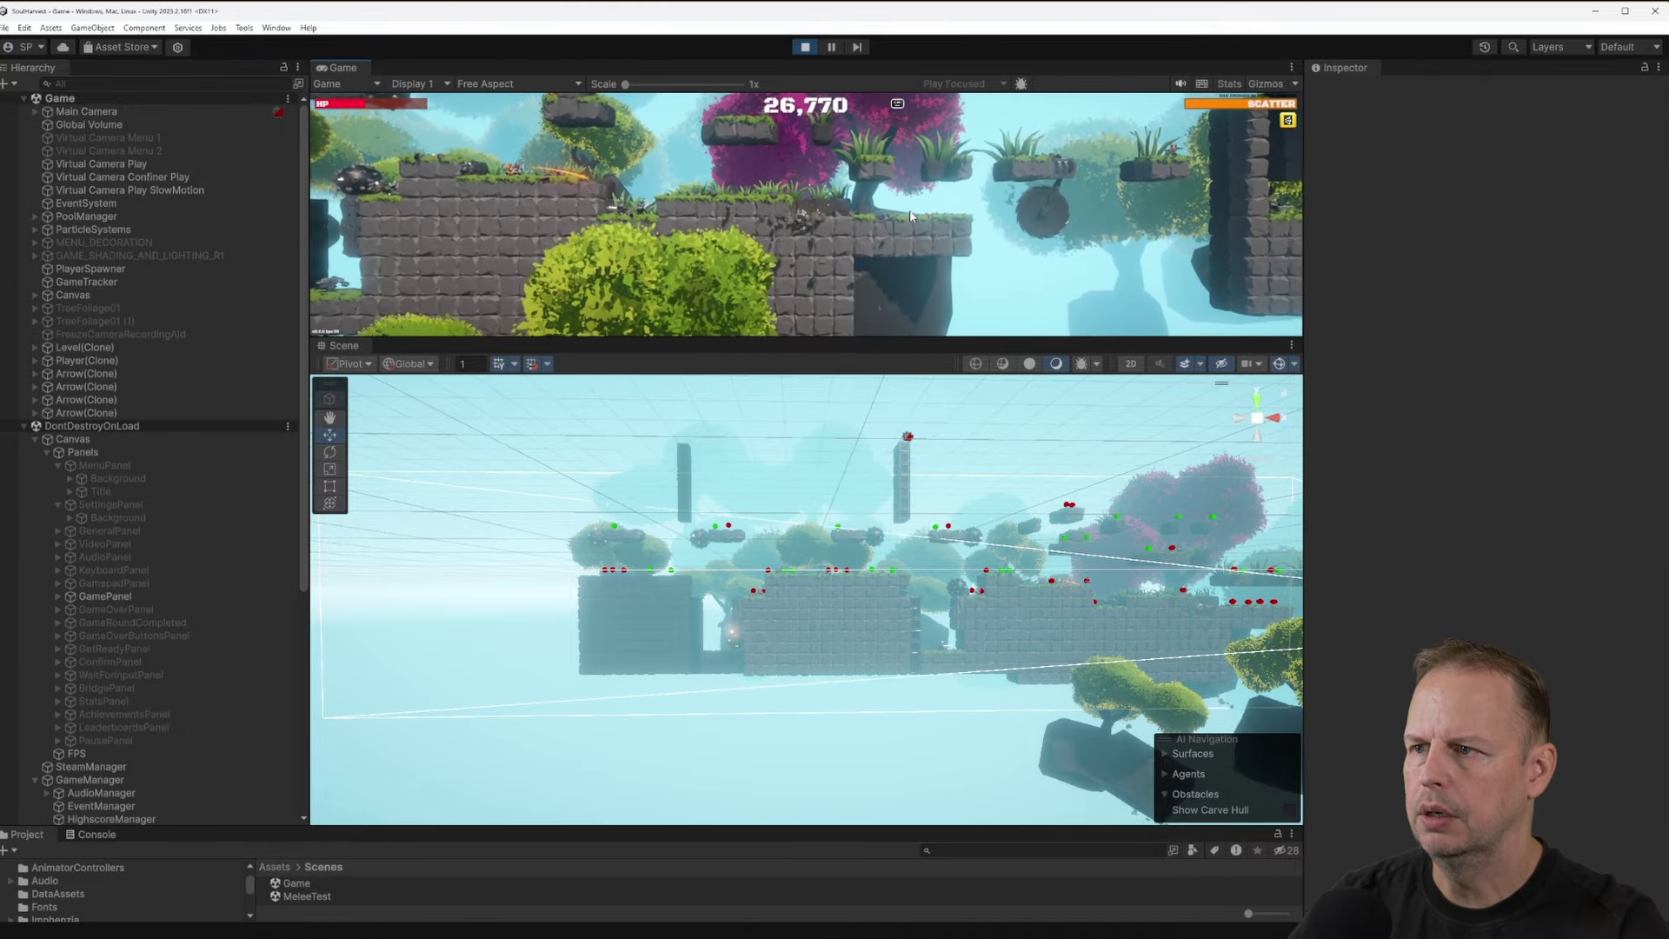
{"action": "right_click_drag", "start_coordinate": [826, 524], "coordinate": [852, 483]}
{"action": "key", "text": "w"}
{"action": "scroll", "coordinate": [842, 559], "scroll_direction": "up", "scroll_amount": 4}
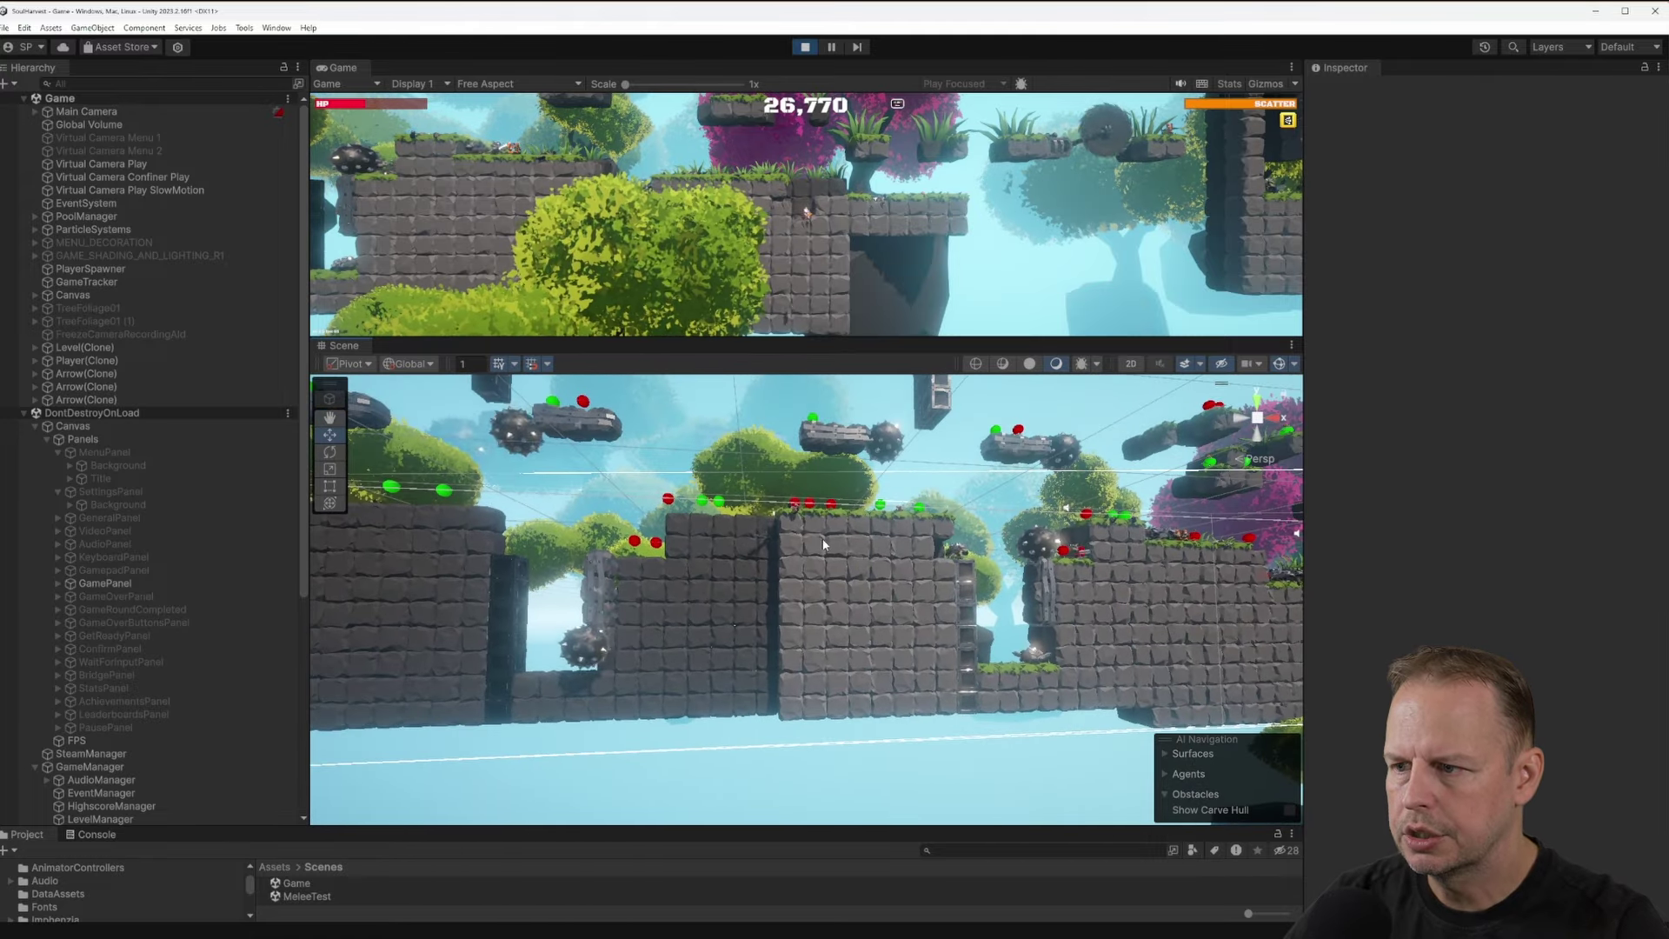
{"action": "right_click", "coordinate": [910, 598]}
{"action": "right_click_drag", "start_coordinate": [971, 583], "coordinate": [722, 626]}
{"action": "key", "text": "d"}
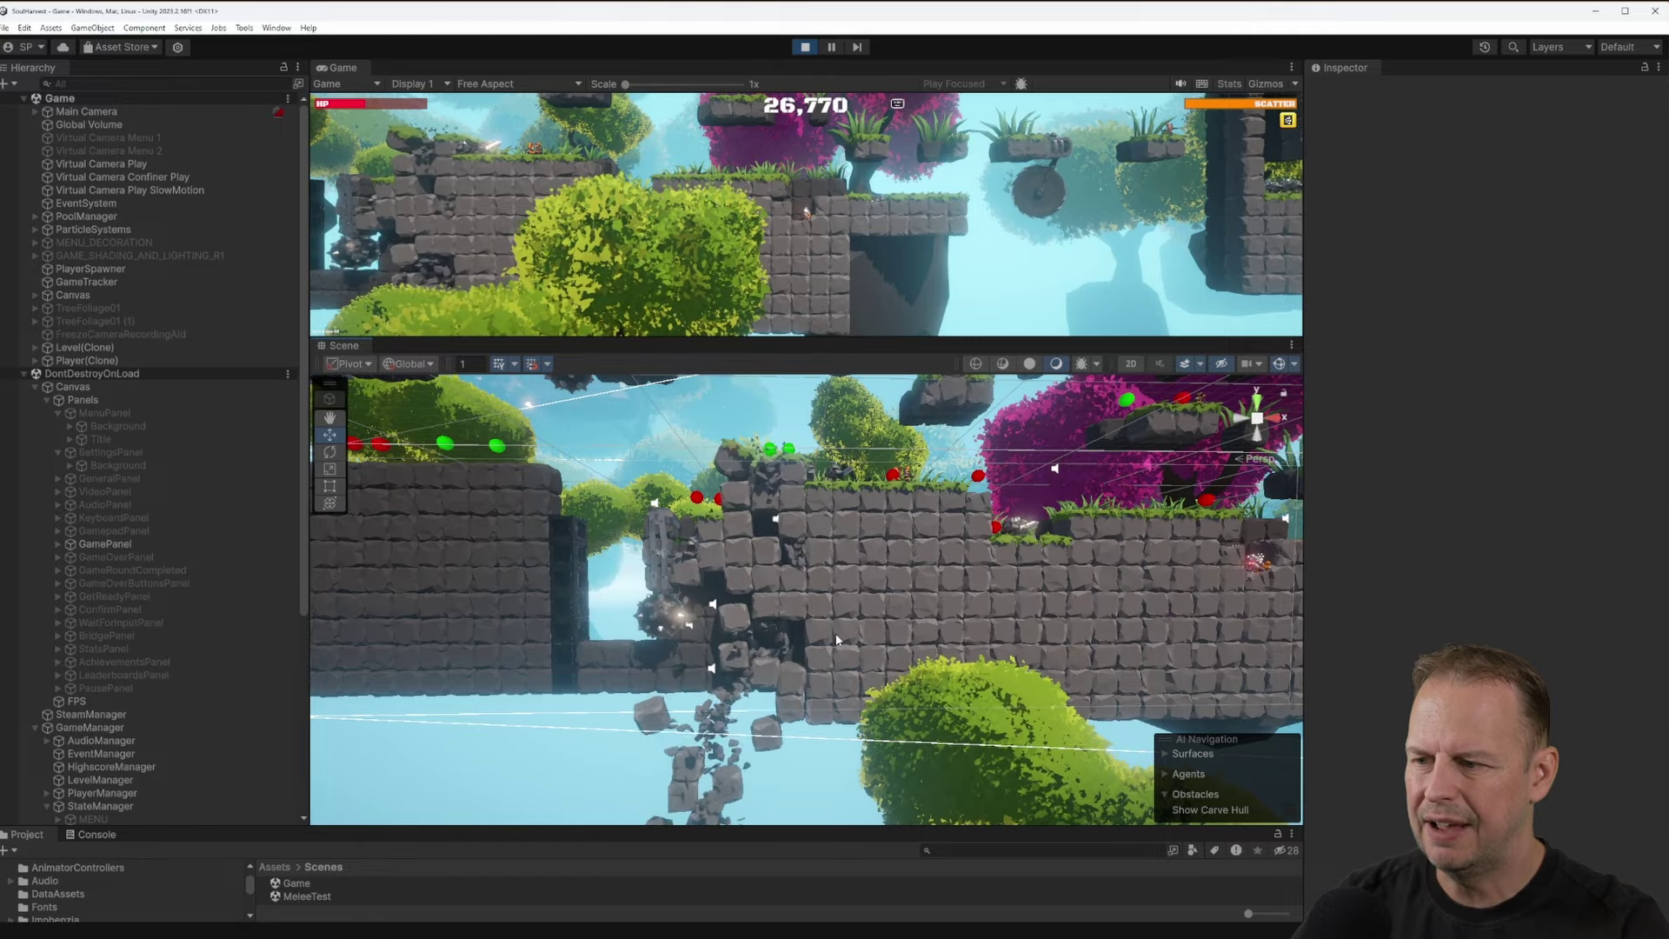
{"action": "right_click_drag", "start_coordinate": [952, 583], "coordinate": [1155, 550]}
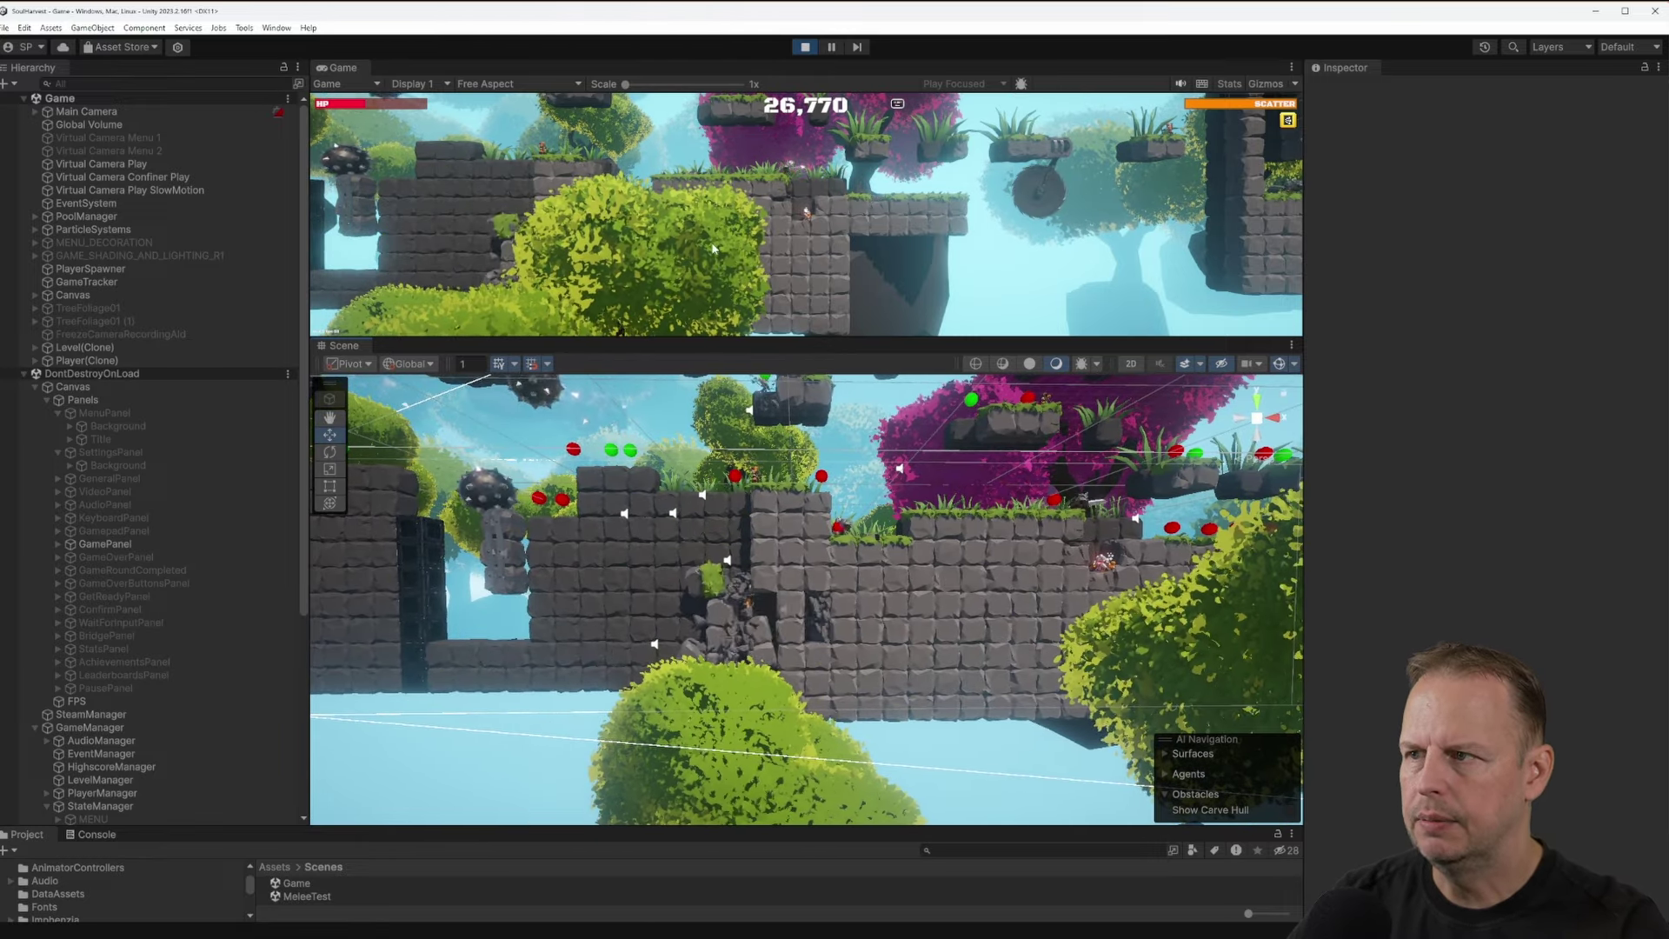
Pause the game, enlarge the Game view to look at the player beside the damaged blocks, and resume play
{"action": "left_click", "coordinate": [831, 49]}
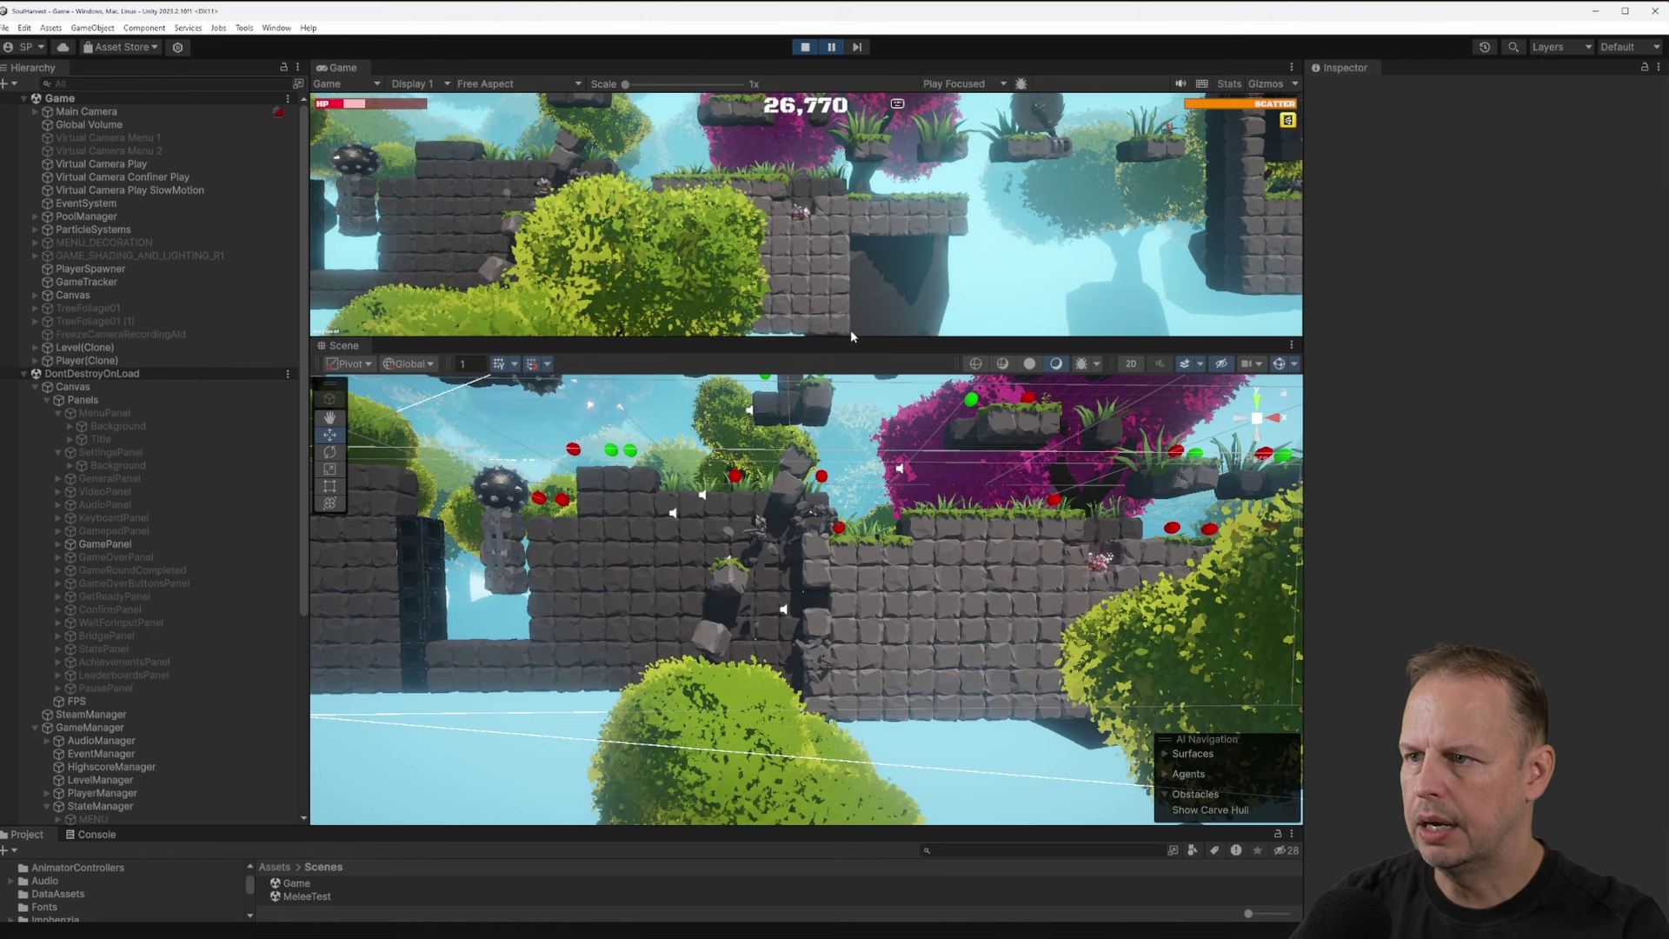
{"action": "left_click_drag", "start_coordinate": [854, 338], "coordinate": [867, 556]}
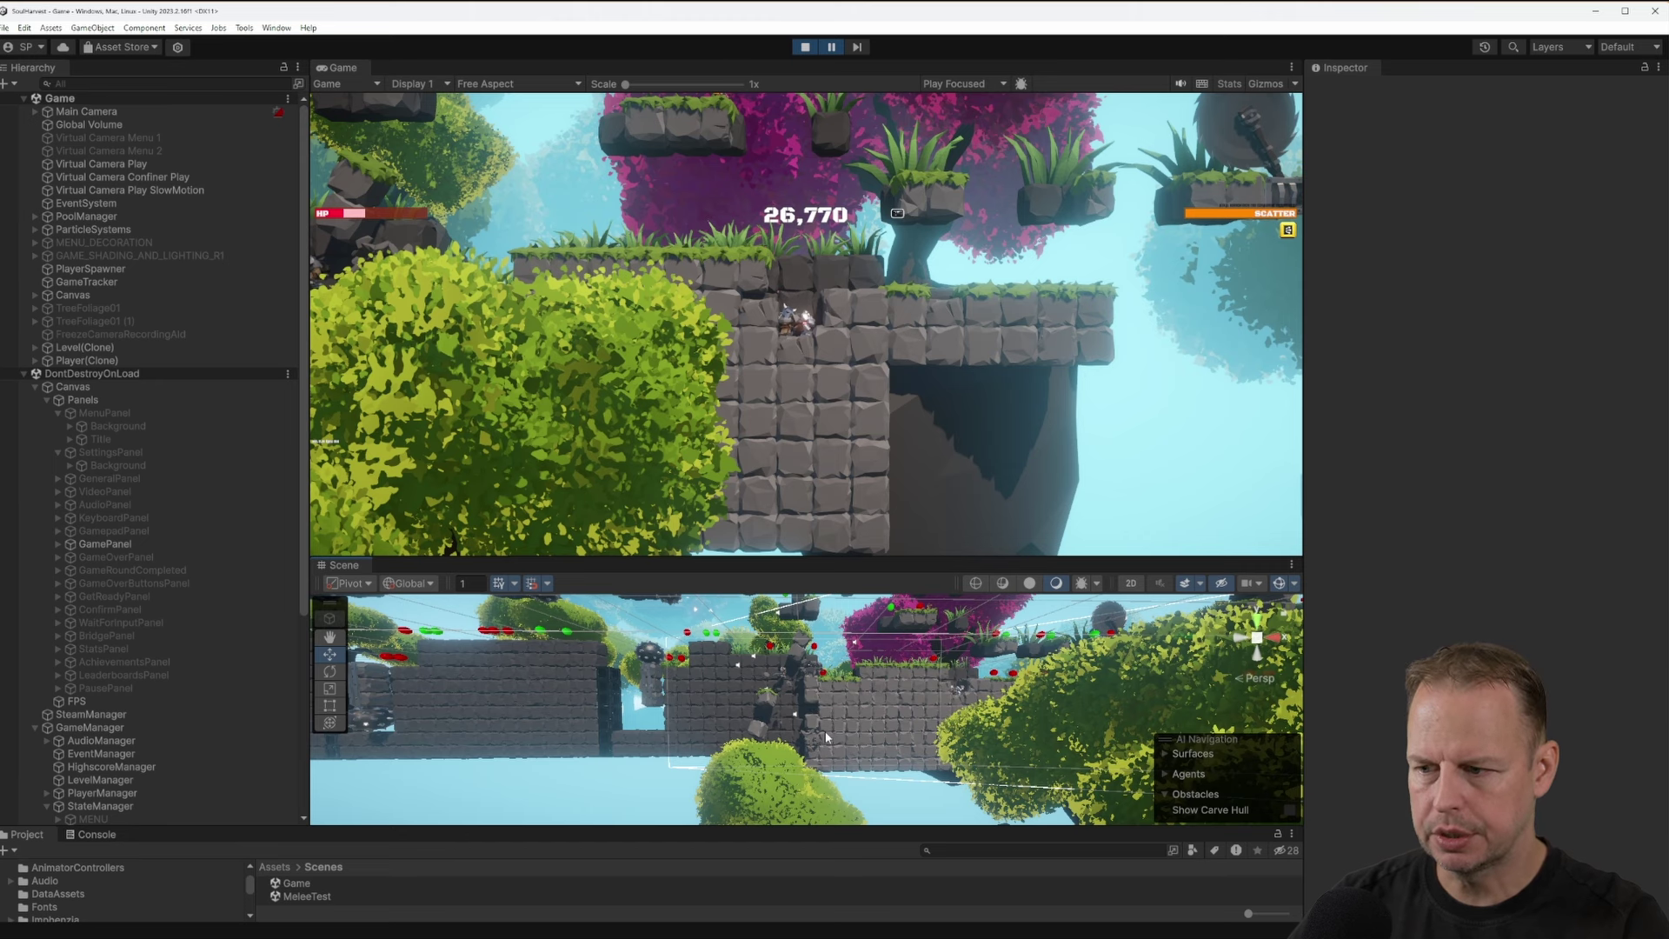
{"action": "left_click", "coordinate": [832, 49]}
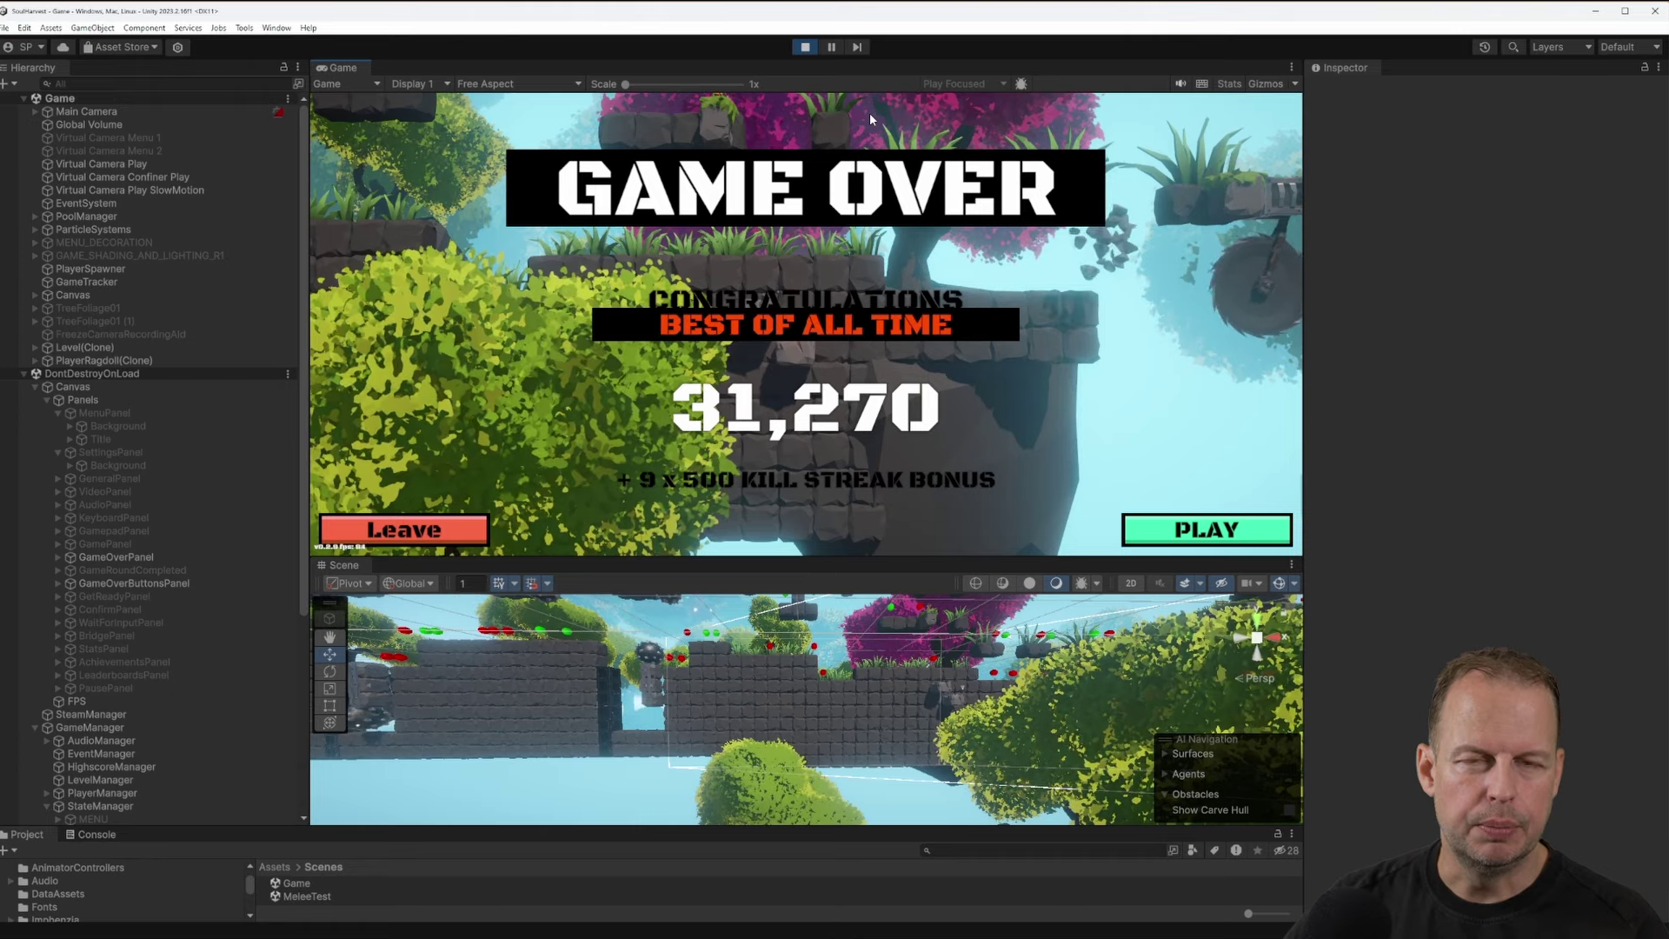
Start a new round from the Game Over screen, move the player left and right, and pause the game
{"action": "left_click", "coordinate": [1230, 533]}
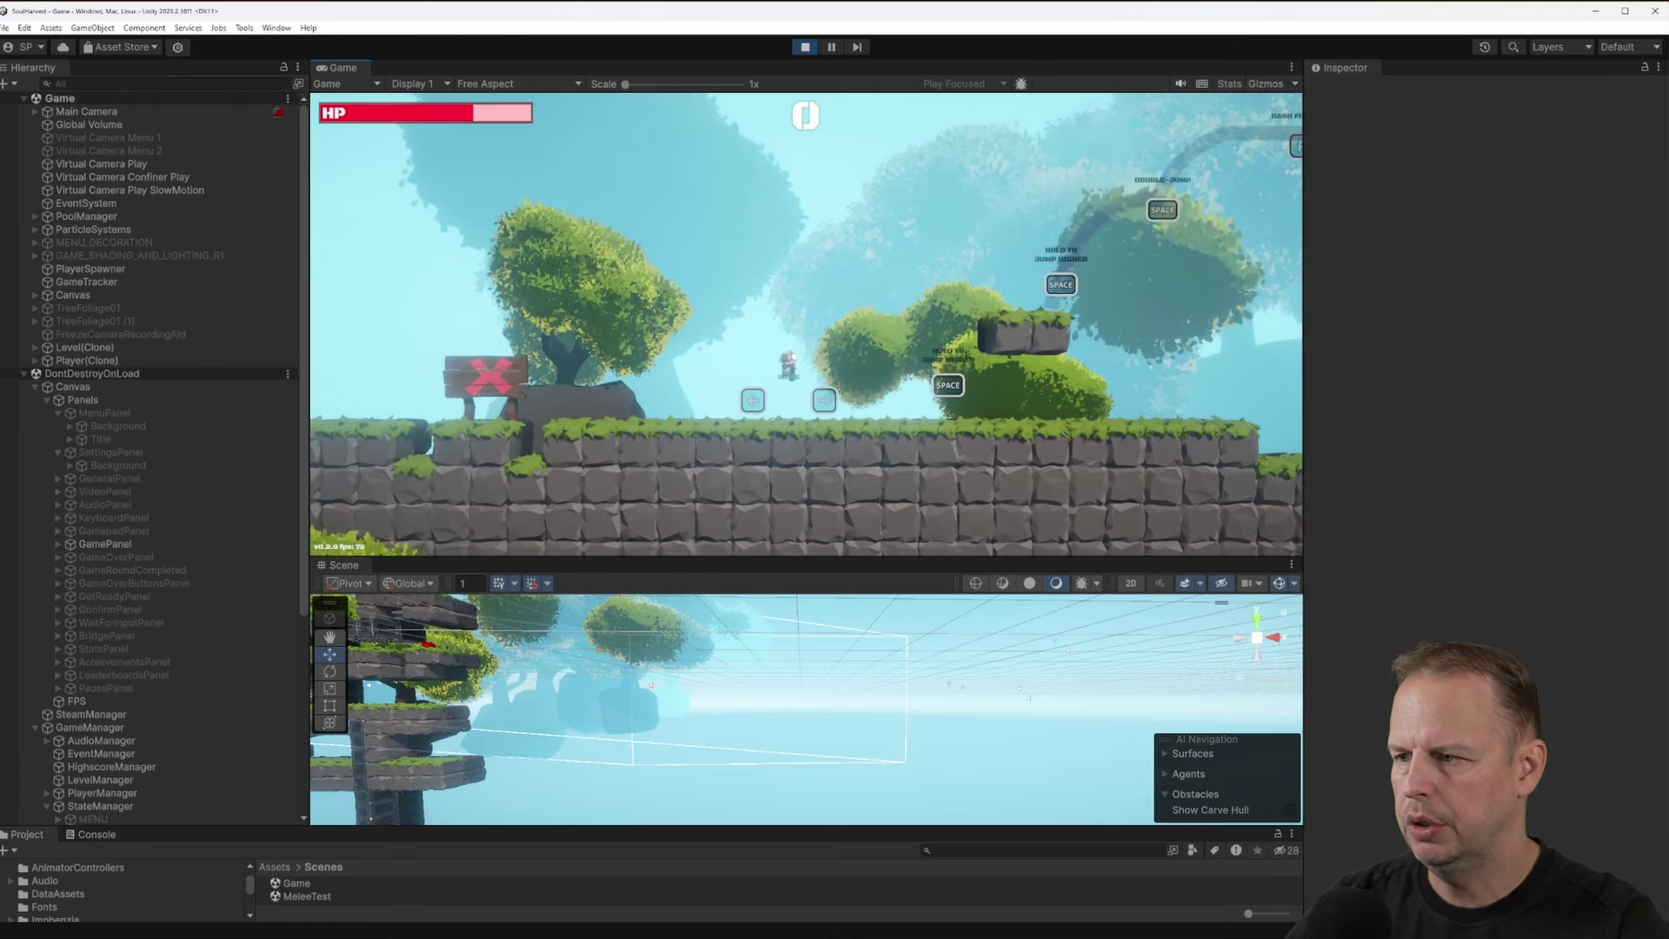
{"action": "key", "text": "Left"}
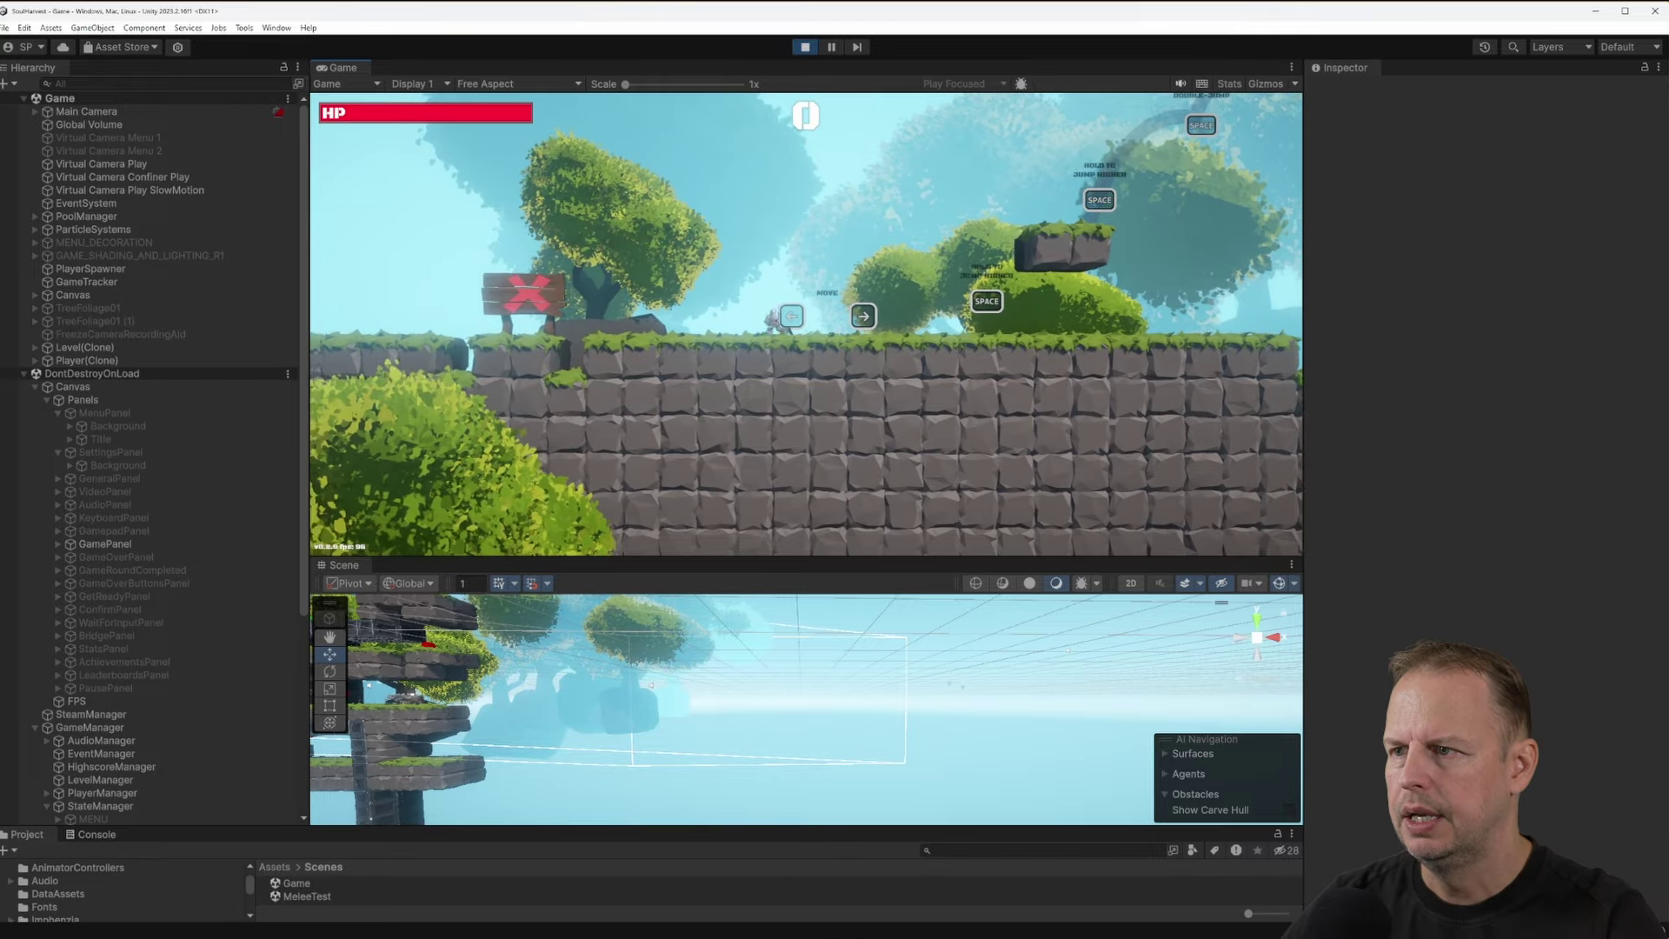
{"action": "key", "text": "Right"}
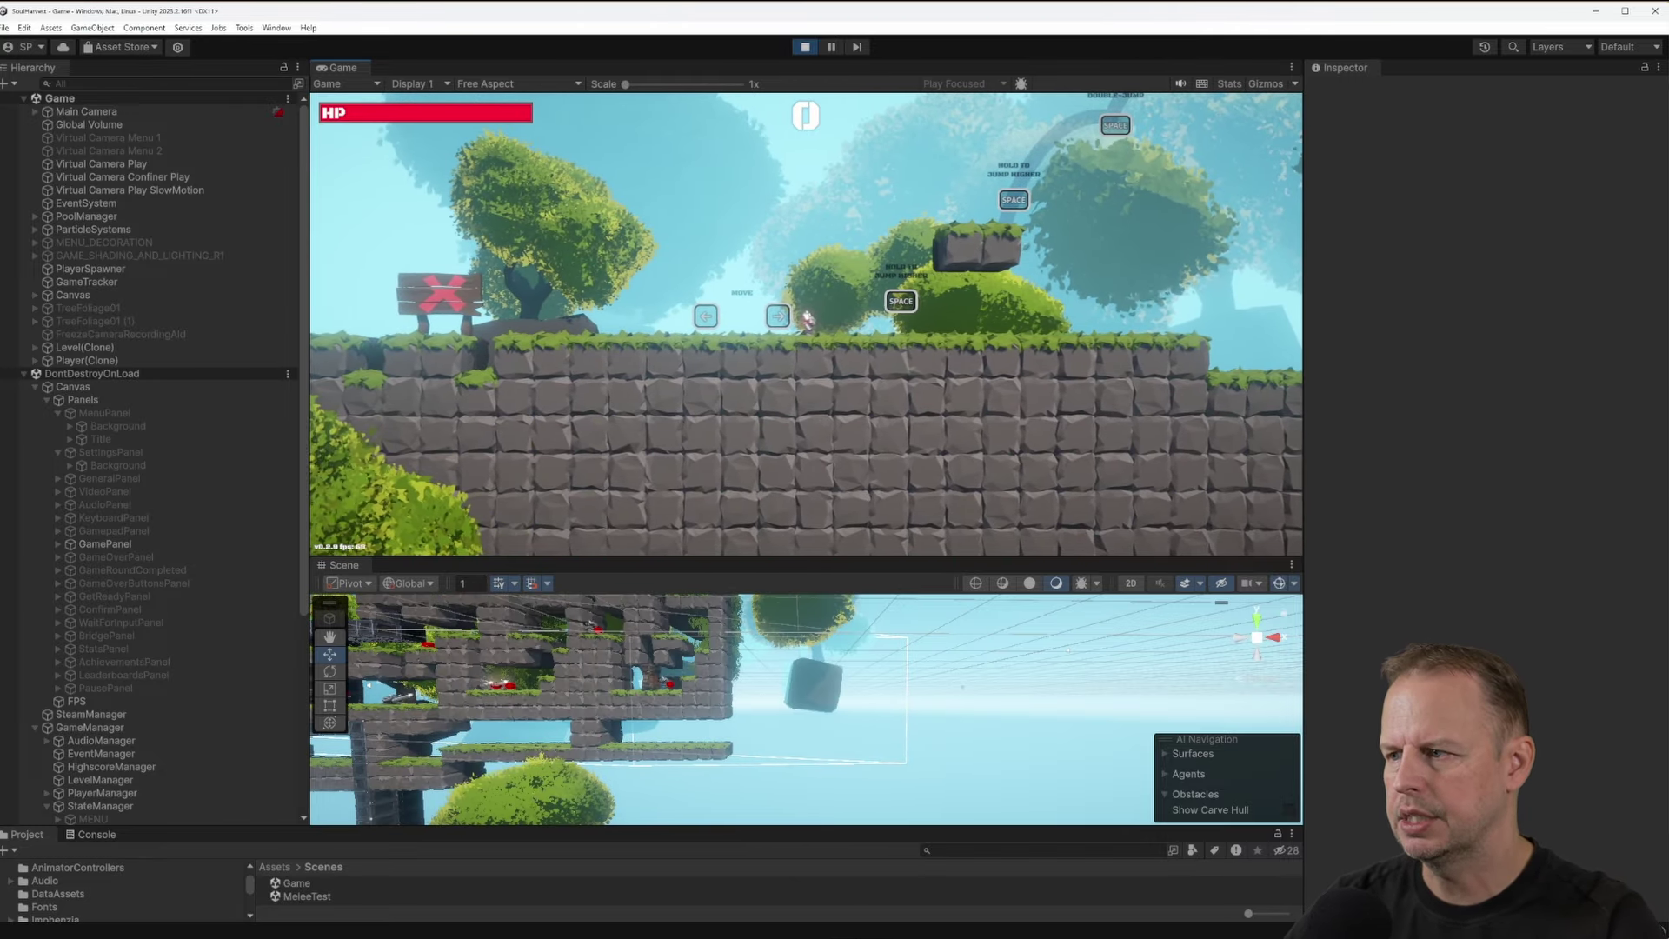
{"action": "right_click_drag", "start_coordinate": [639, 647], "coordinate": [535, 652]}
{"action": "left_click", "coordinate": [835, 50]}
Examine the destroyed stone blocks and their debris falling below the start of the level from several angles in the Scene view
{"action": "right_click_drag", "start_coordinate": [785, 669], "coordinate": [742, 664]}
{"action": "scroll", "coordinate": [758, 672], "scroll_direction": "up", "scroll_amount": 3}
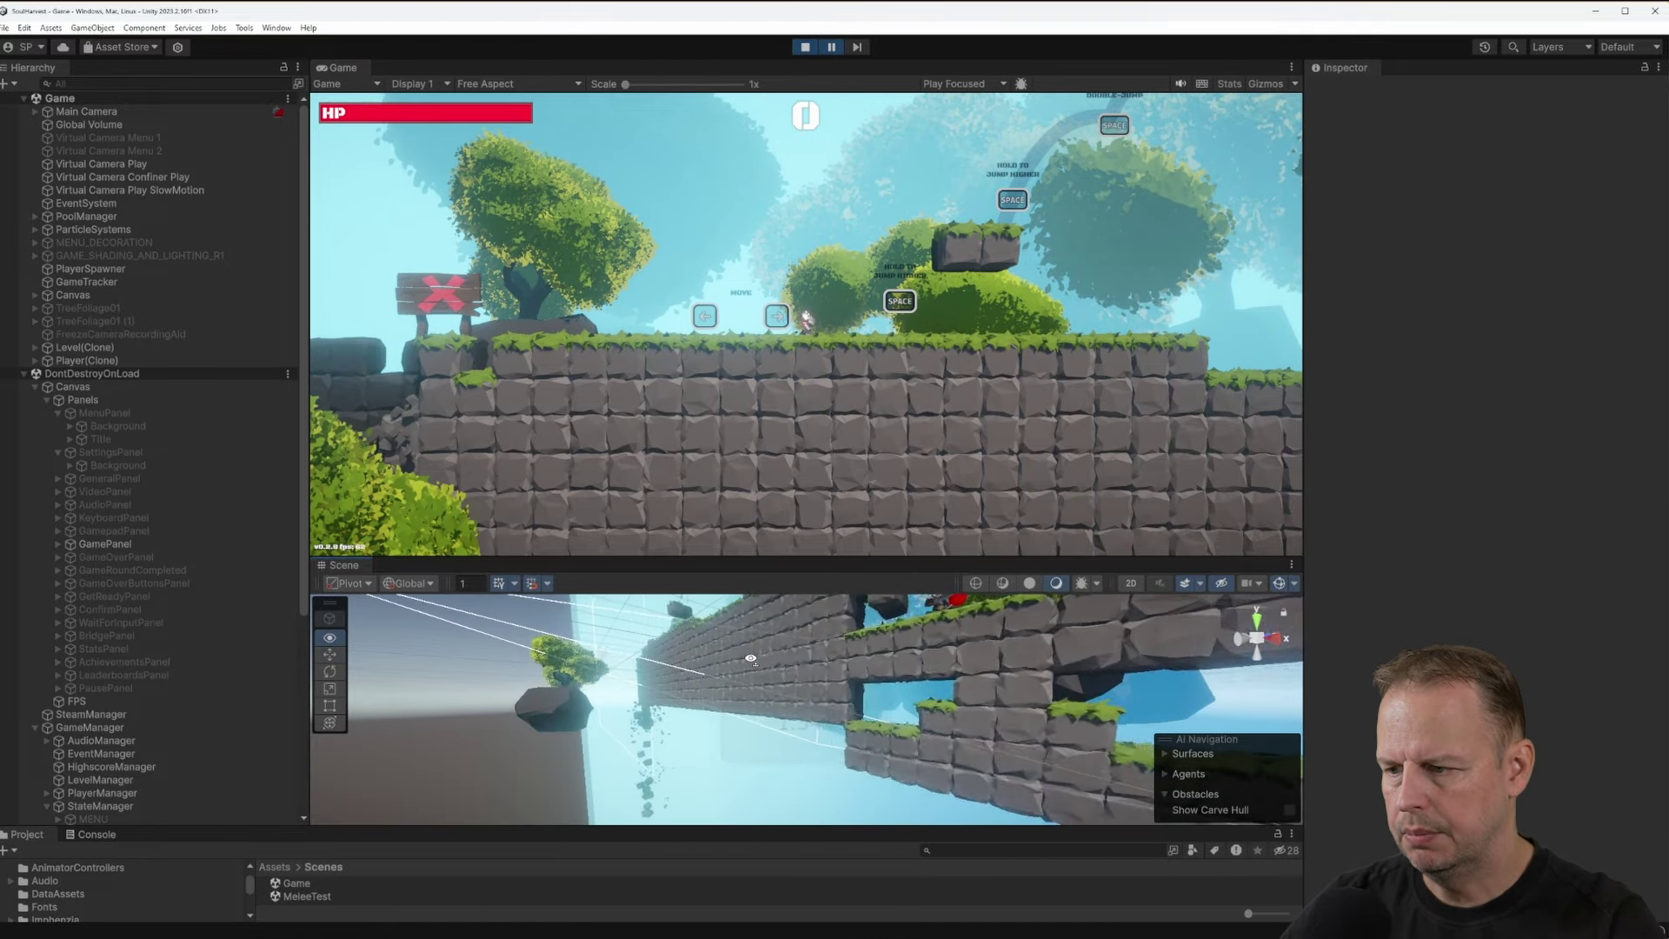
{"action": "left_click_drag", "start_coordinate": [750, 658], "coordinate": [776, 644], "text": "alt"}
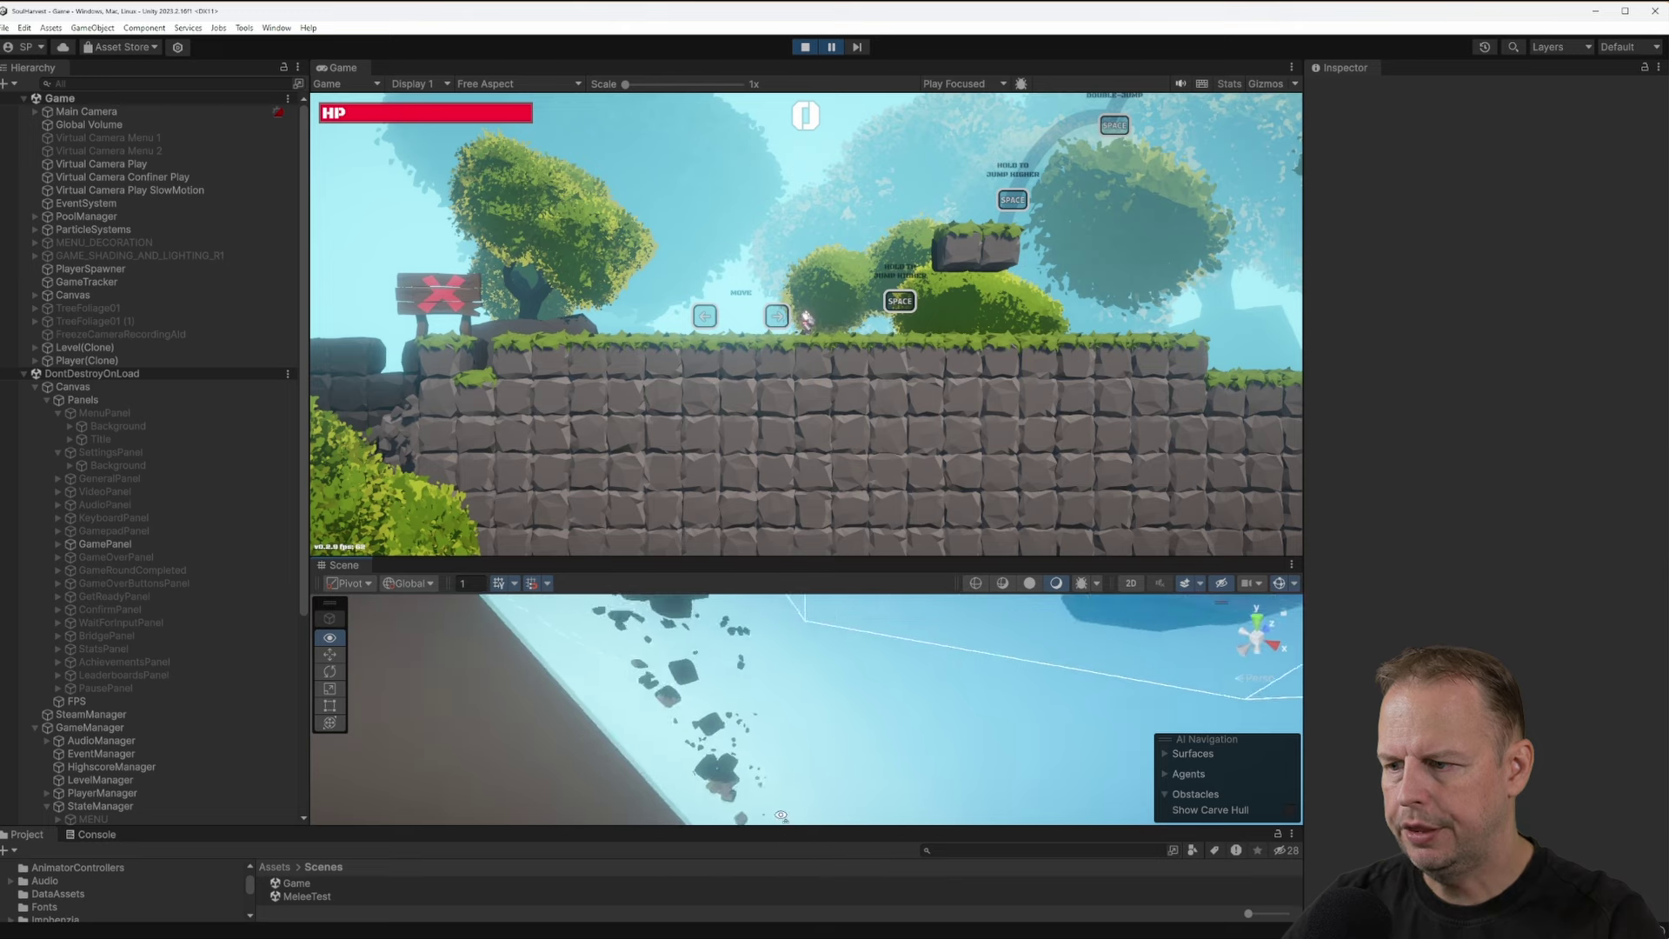
{"action": "left_click_drag", "start_coordinate": [924, 932], "coordinate": [661, 888], "text": "alt"}
{"action": "left_click_drag", "start_coordinate": [720, 681], "coordinate": [810, 747], "text": "alt"}
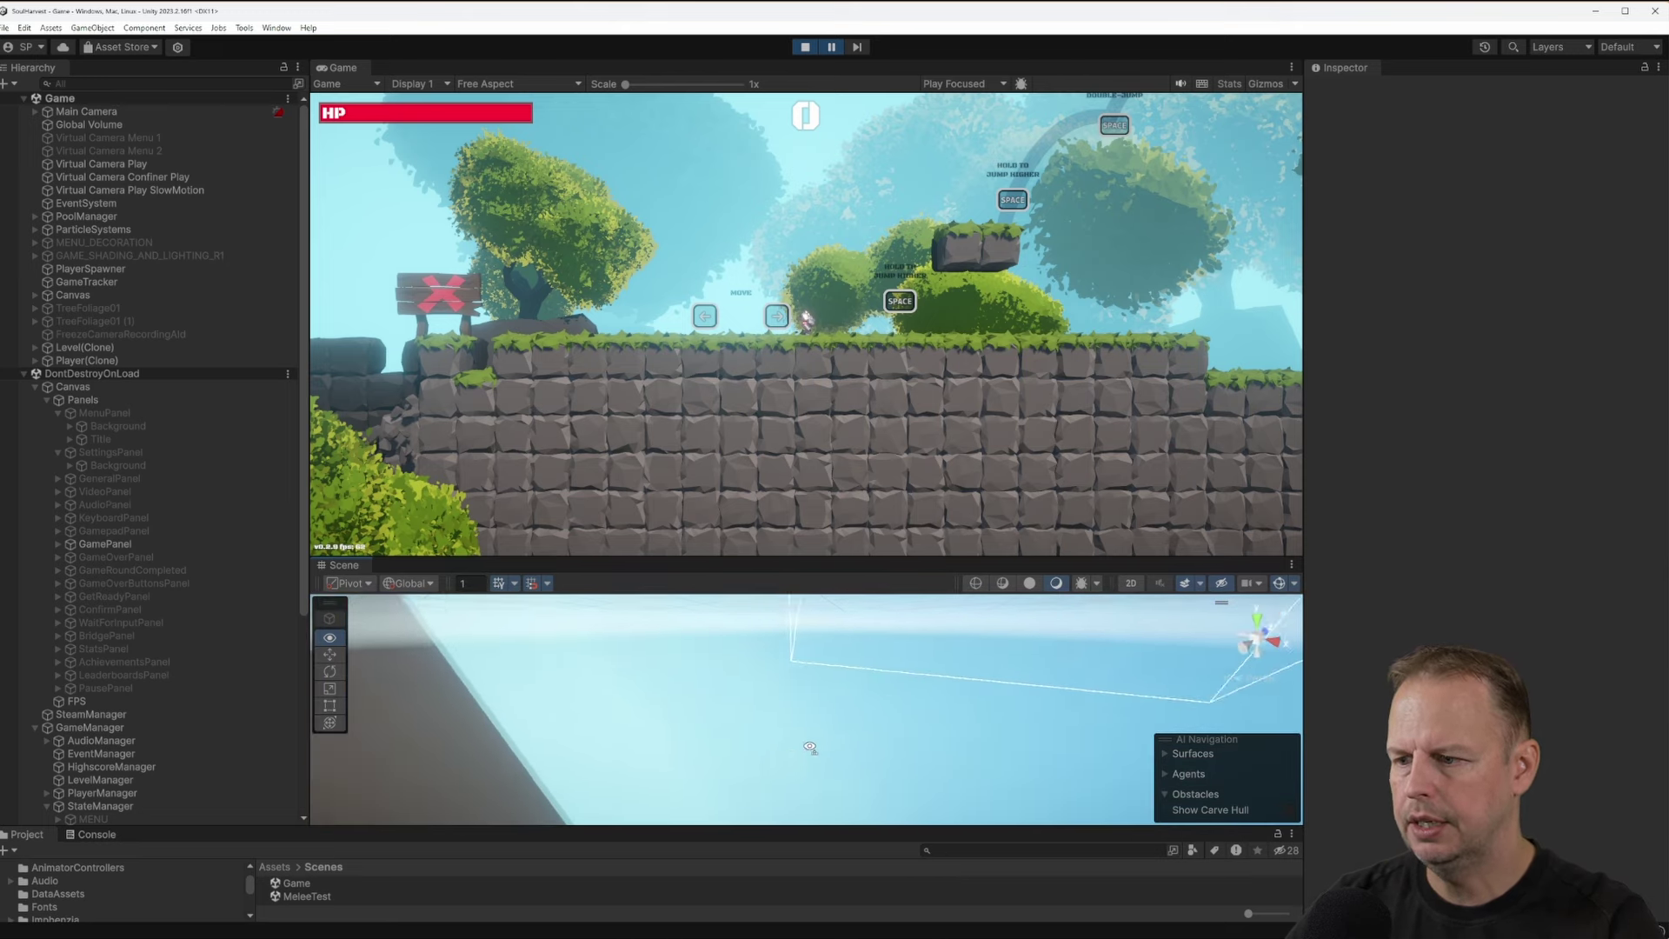
{"action": "left_click_drag", "start_coordinate": [898, 586], "coordinate": [925, 382], "text": "alt"}
{"action": "left_click_drag", "start_coordinate": [939, 626], "coordinate": [929, 443], "text": "alt"}
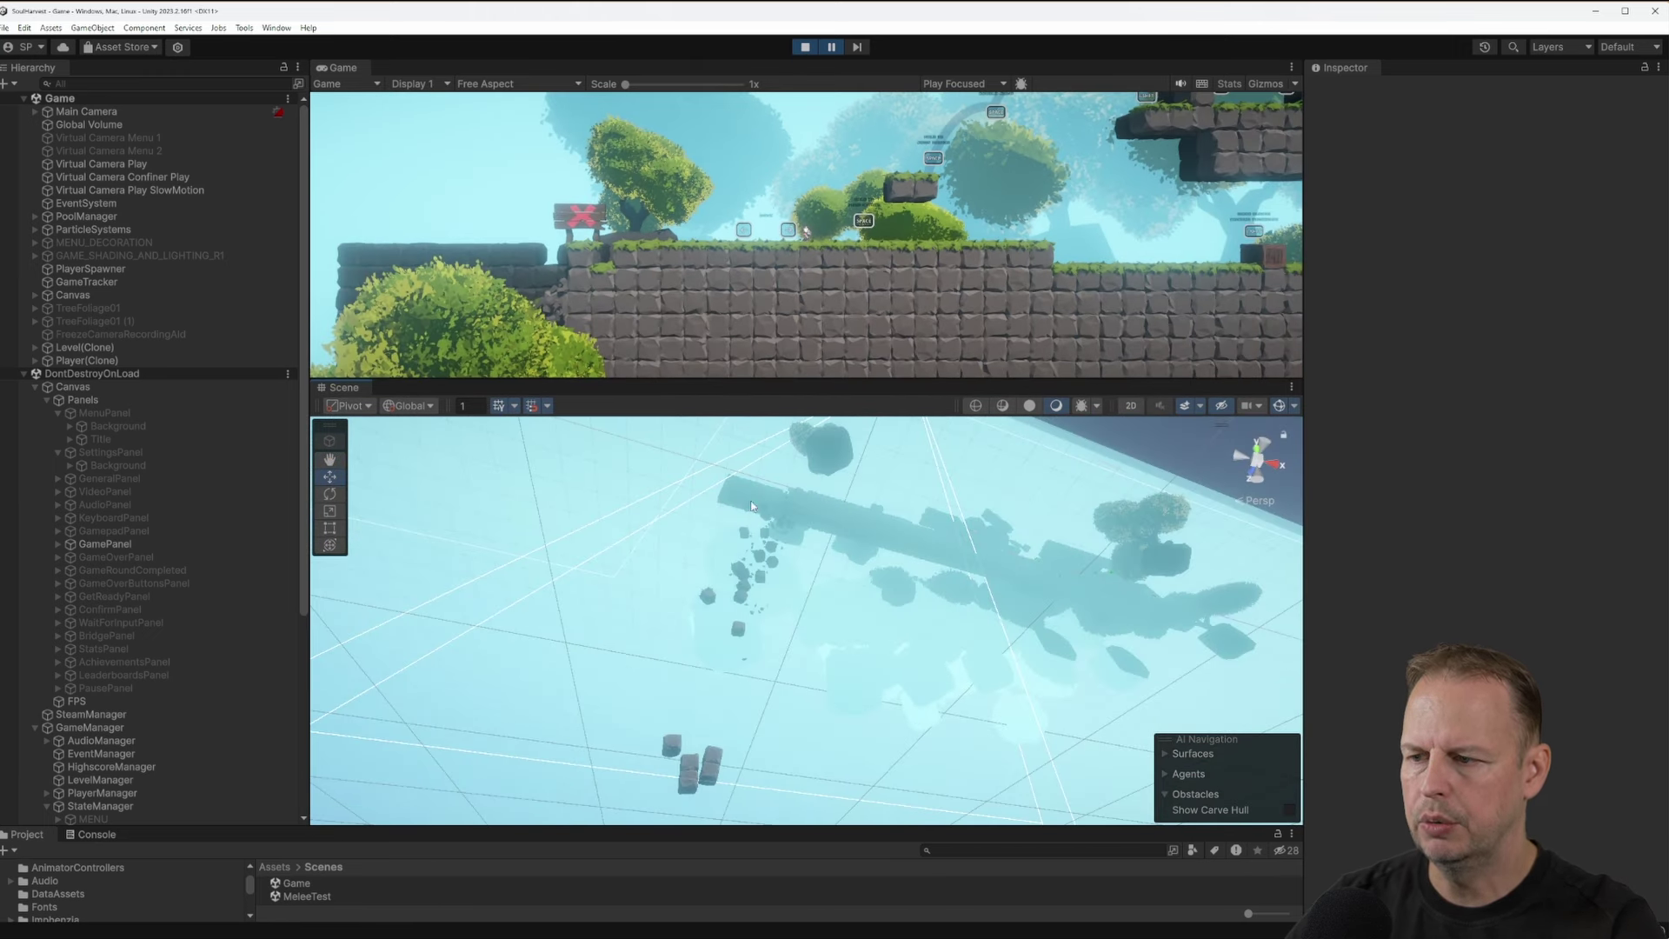
{"action": "left_click_drag", "start_coordinate": [914, 549], "coordinate": [792, 756], "text": "alt"}
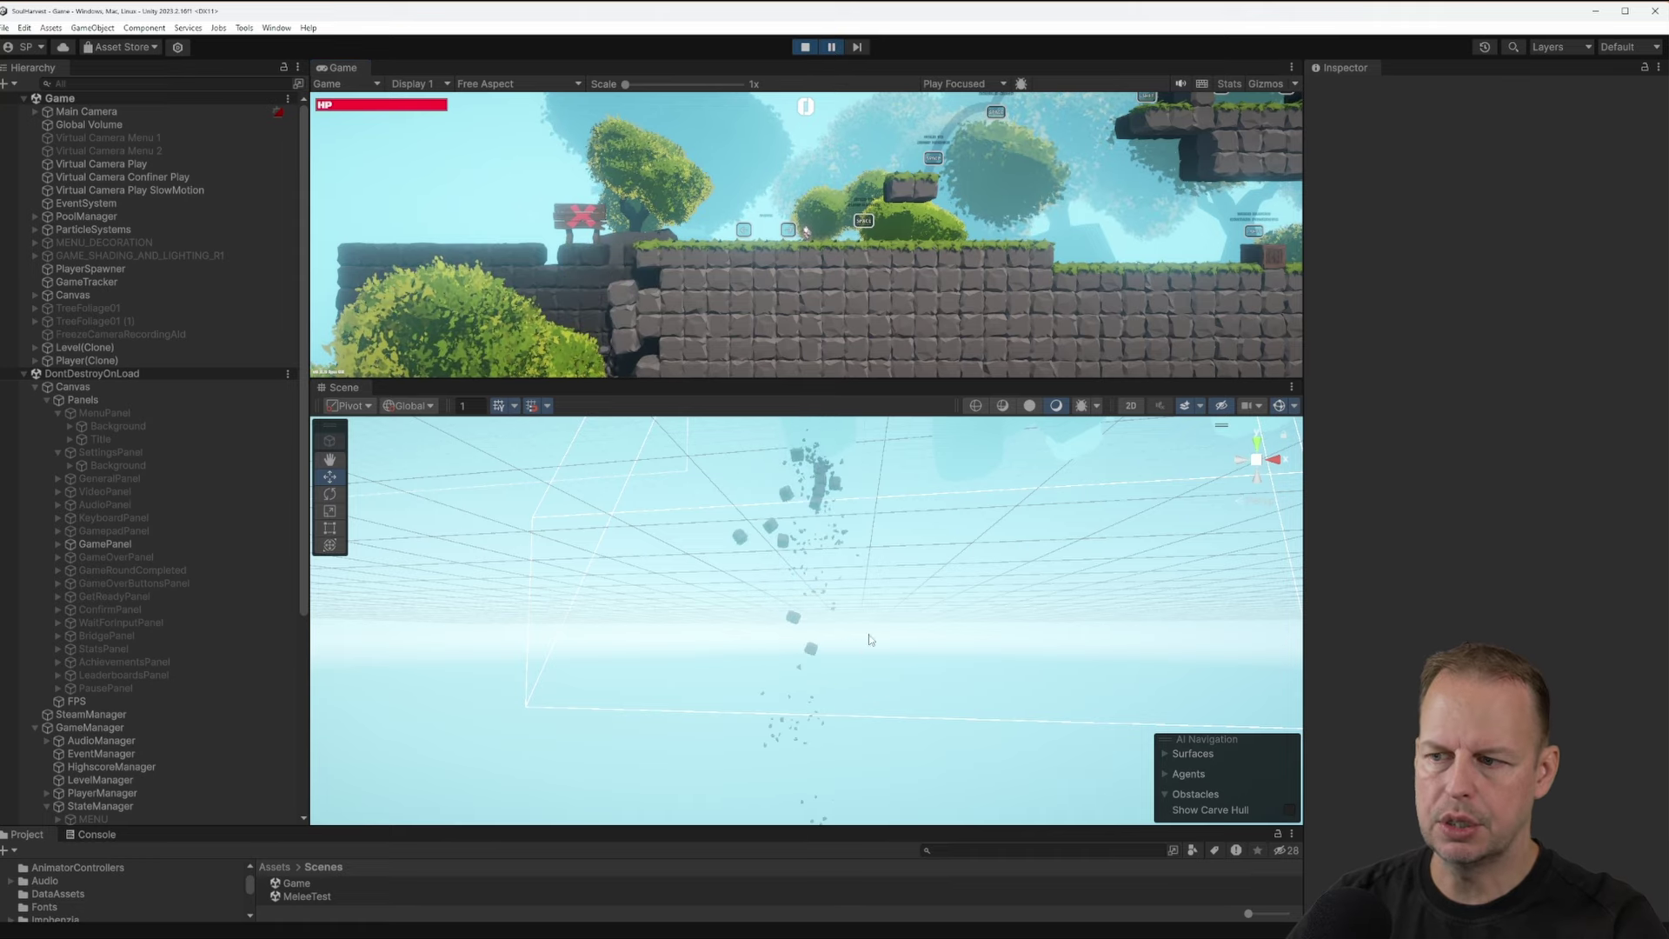
{"action": "left_click_drag", "start_coordinate": [869, 640], "coordinate": [867, 484], "text": "alt"}
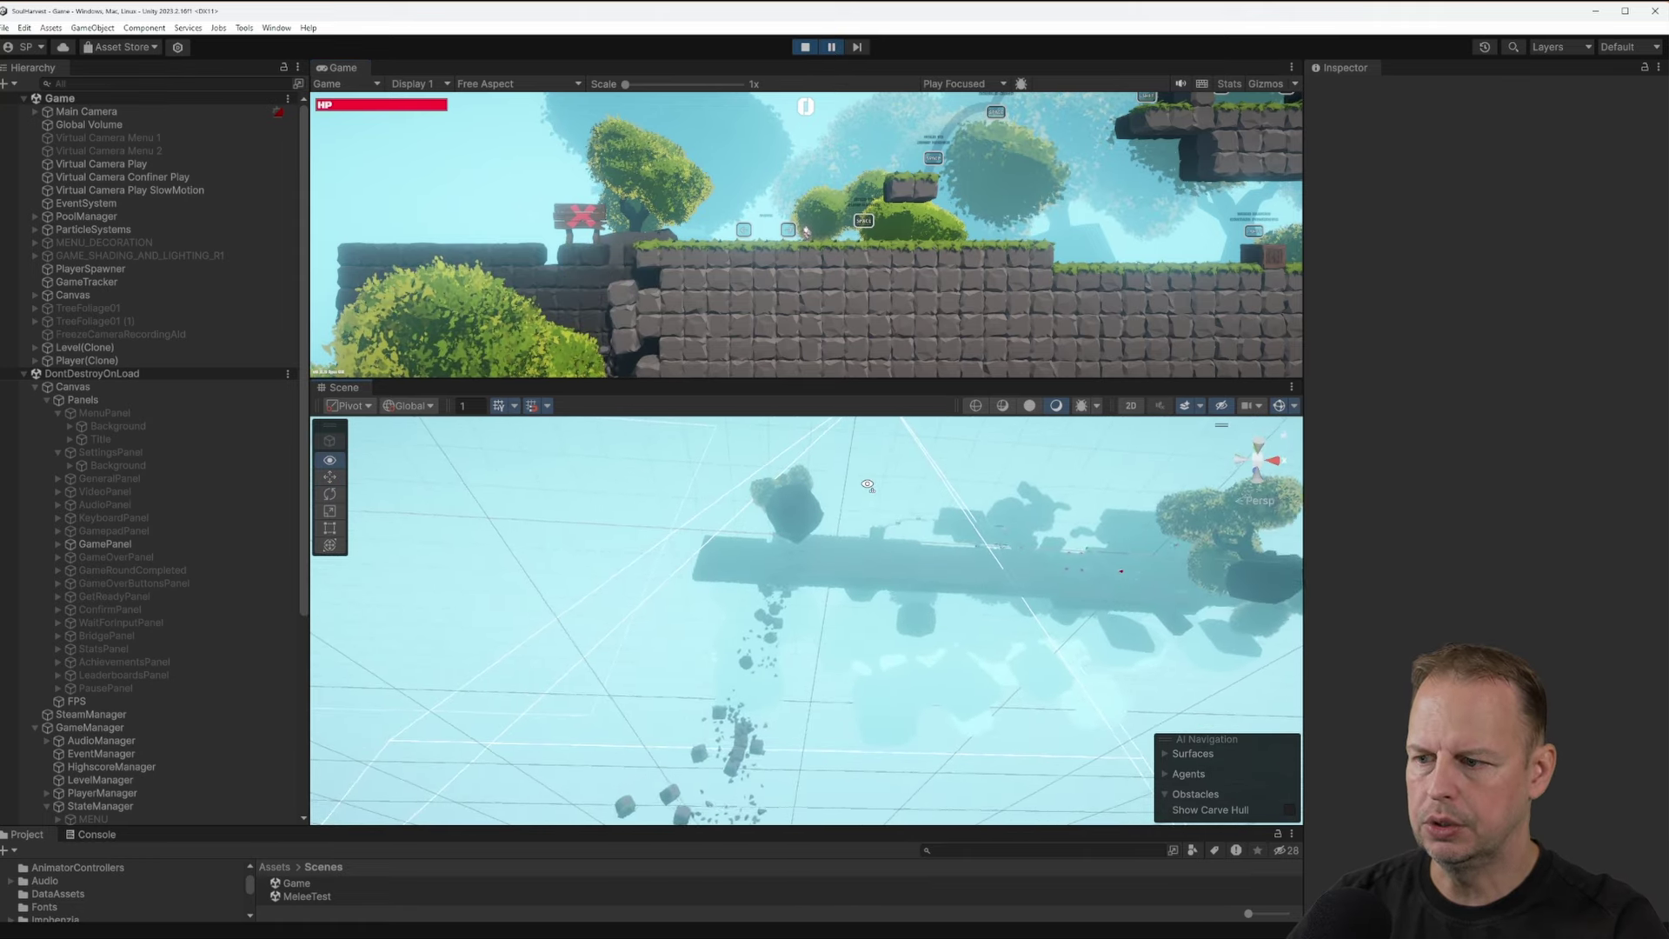
{"action": "right_click_drag", "start_coordinate": [867, 484], "coordinate": [868, 621]}
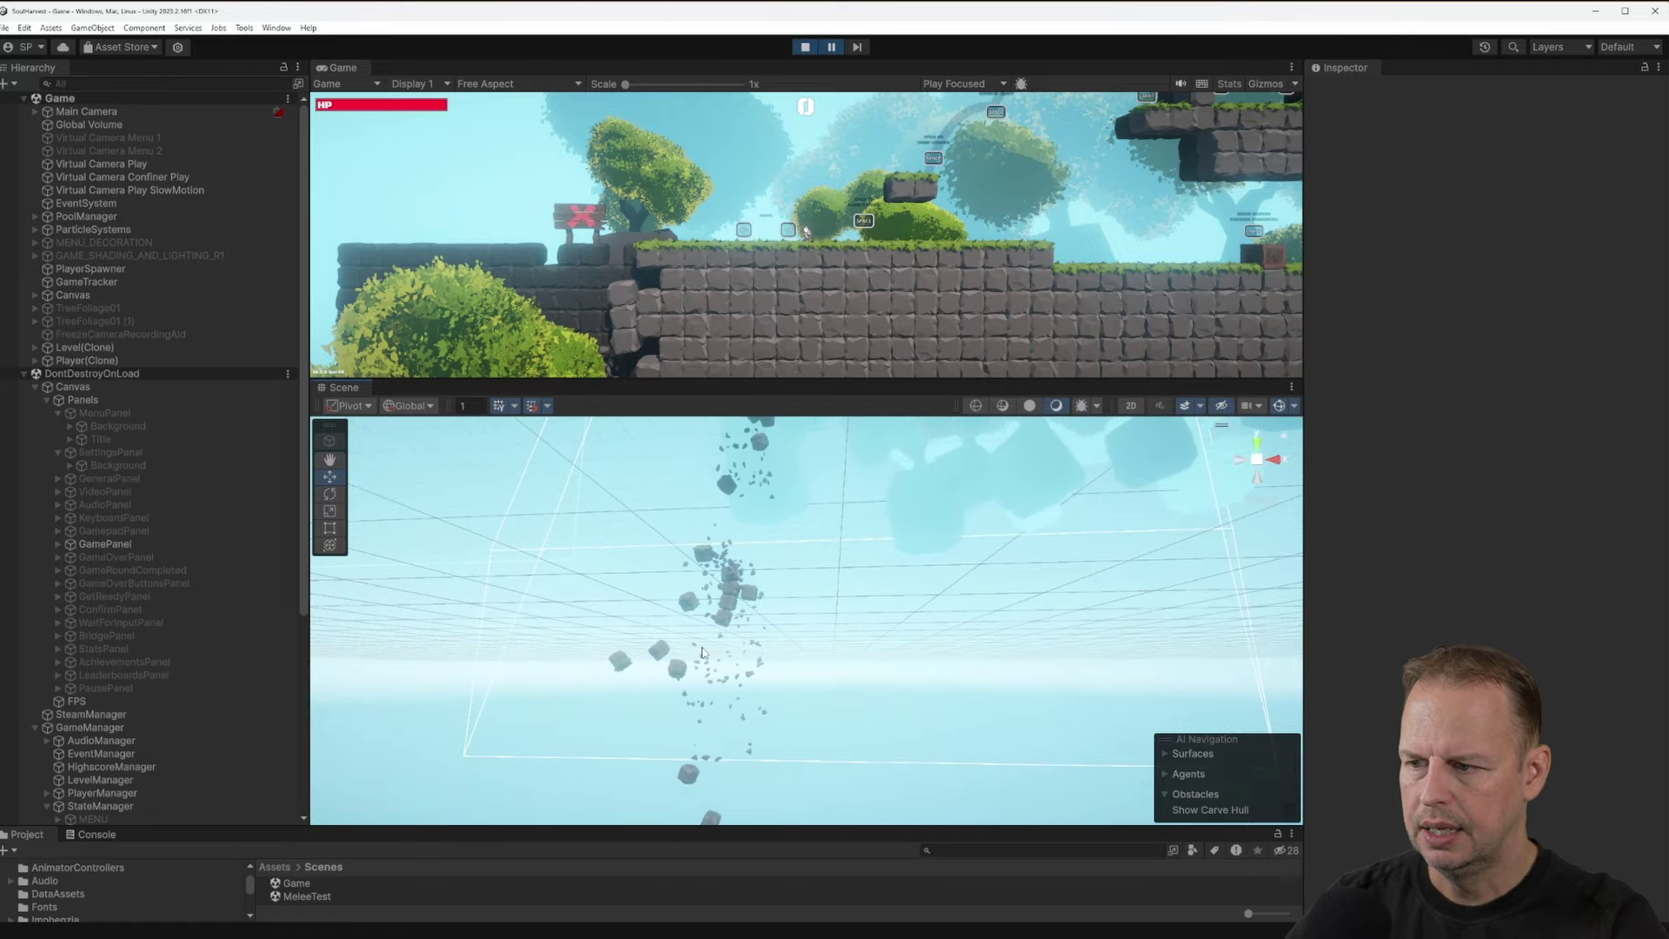
{"action": "left_click_drag", "start_coordinate": [762, 641], "coordinate": [731, 609], "text": "alt"}
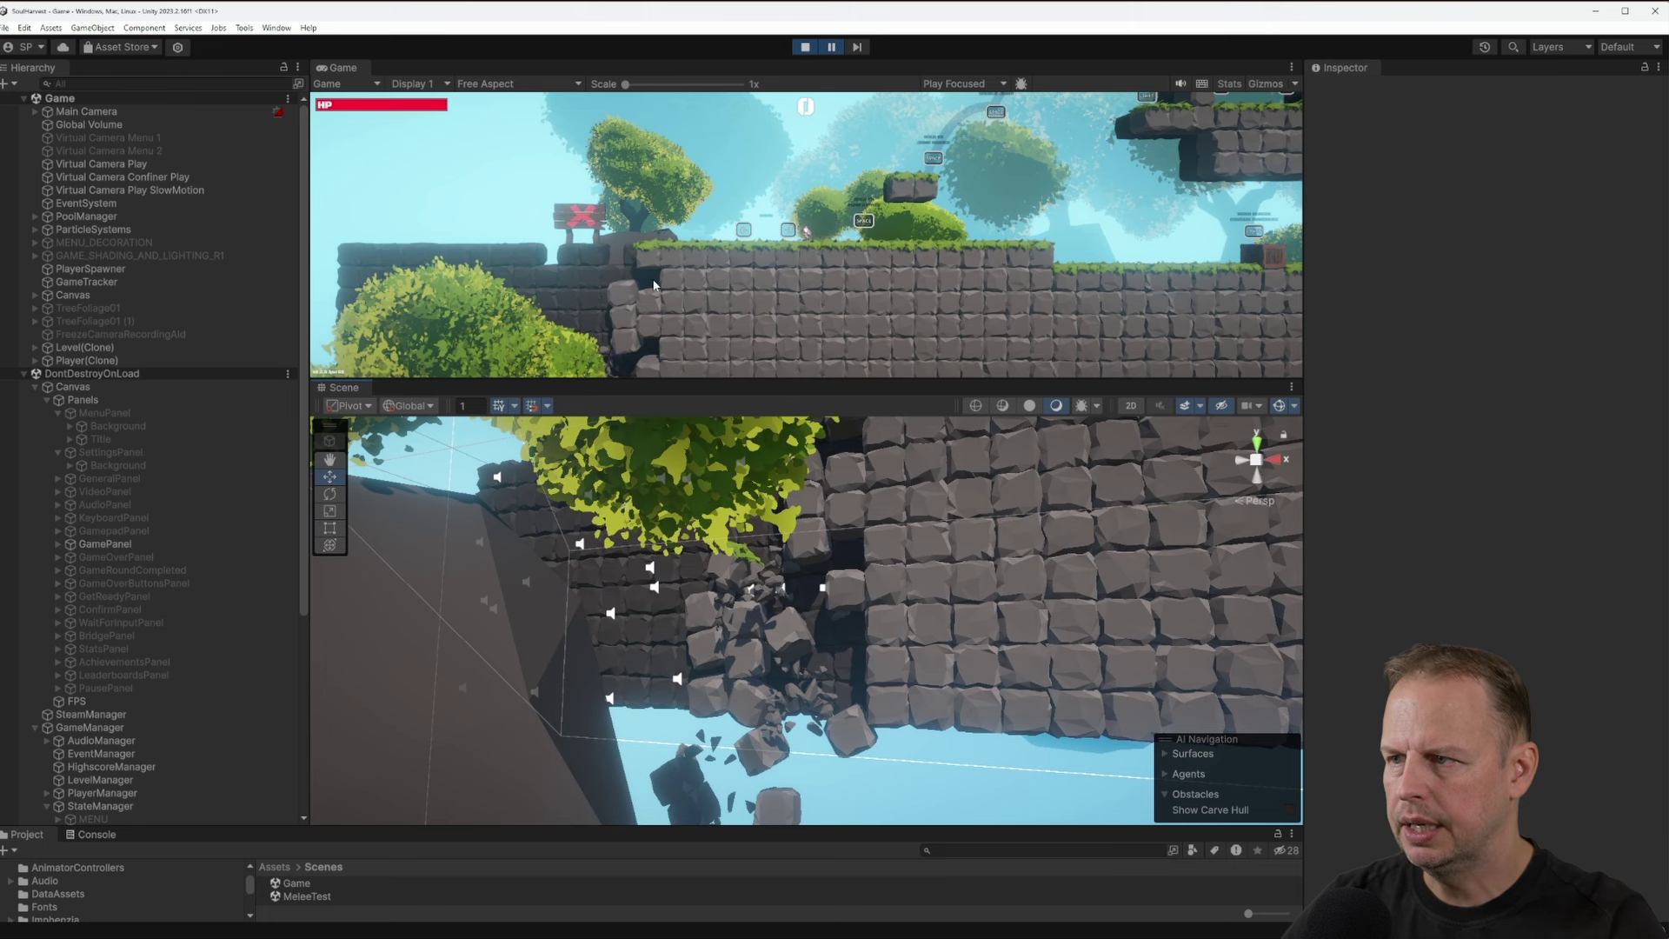
Give the Game view more height and collapse the DontDestroyOnLoad group in the Hierarchy
{"action": "left_click_drag", "start_coordinate": [892, 379], "coordinate": [892, 487]}
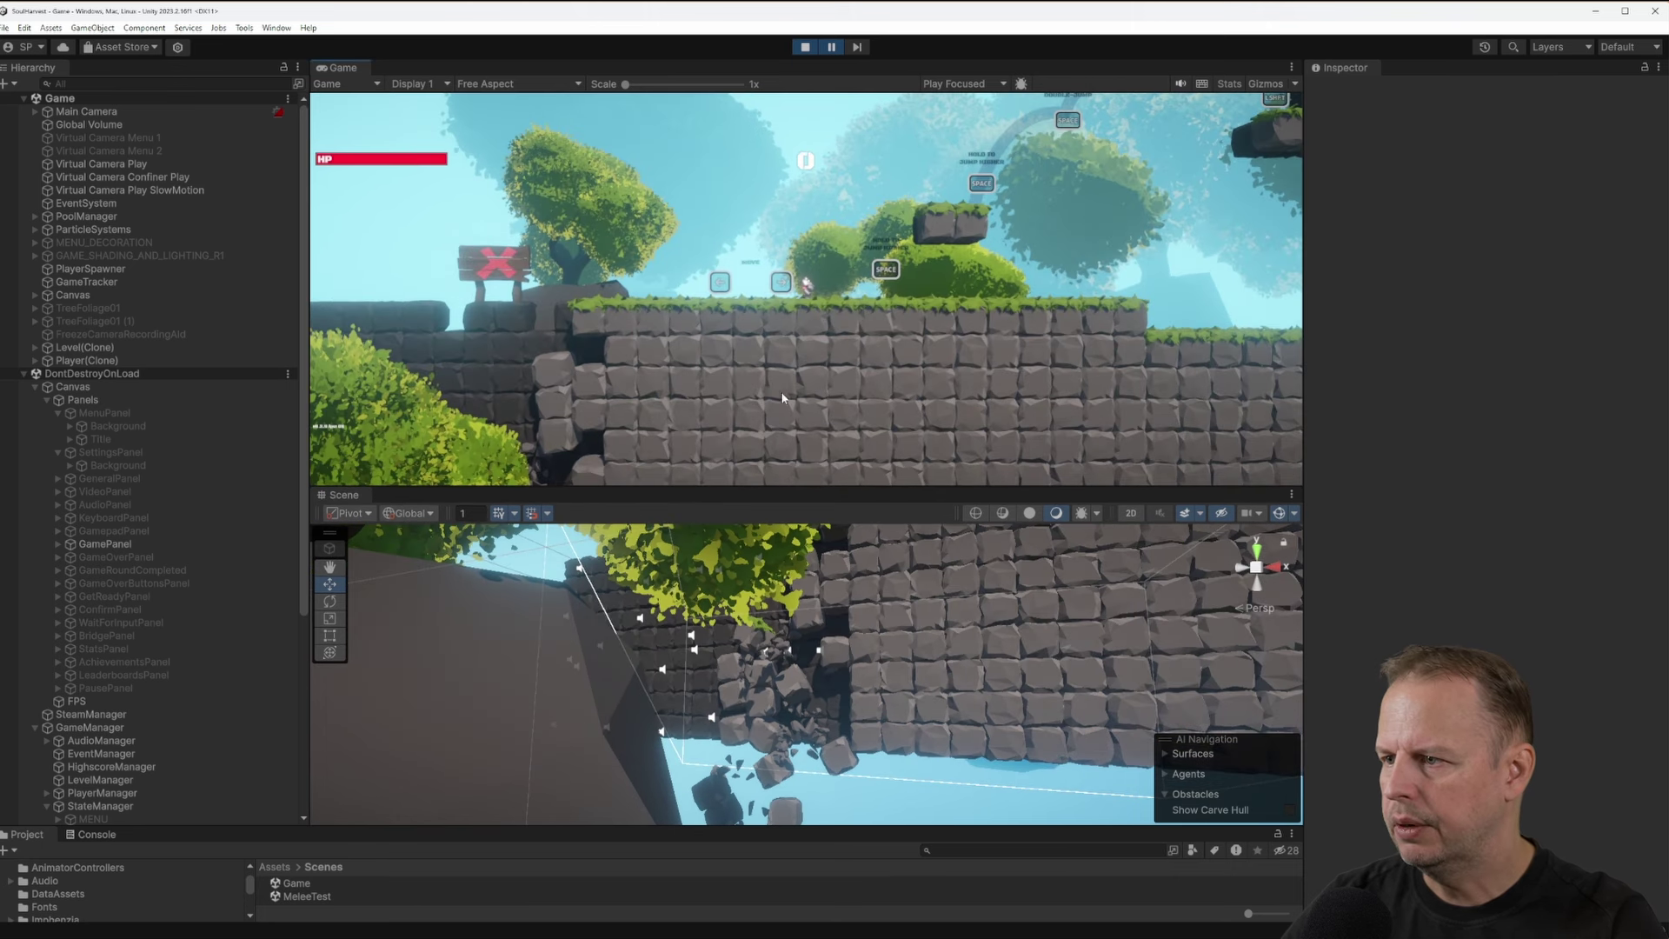
{"action": "left_click", "coordinate": [24, 373]}
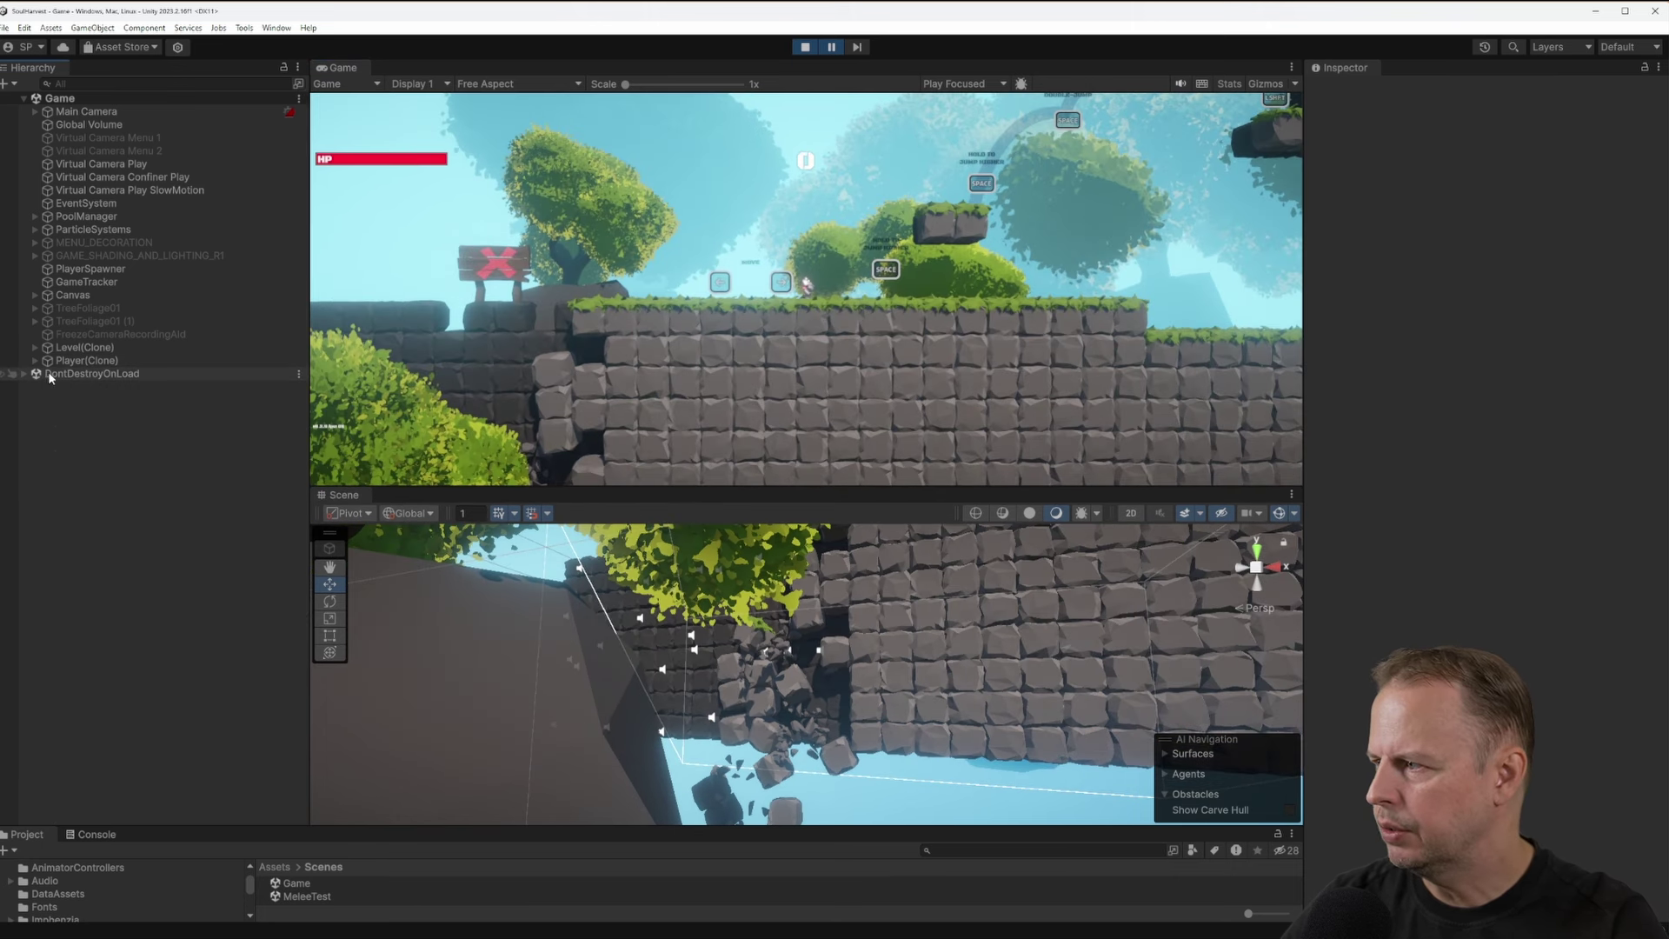
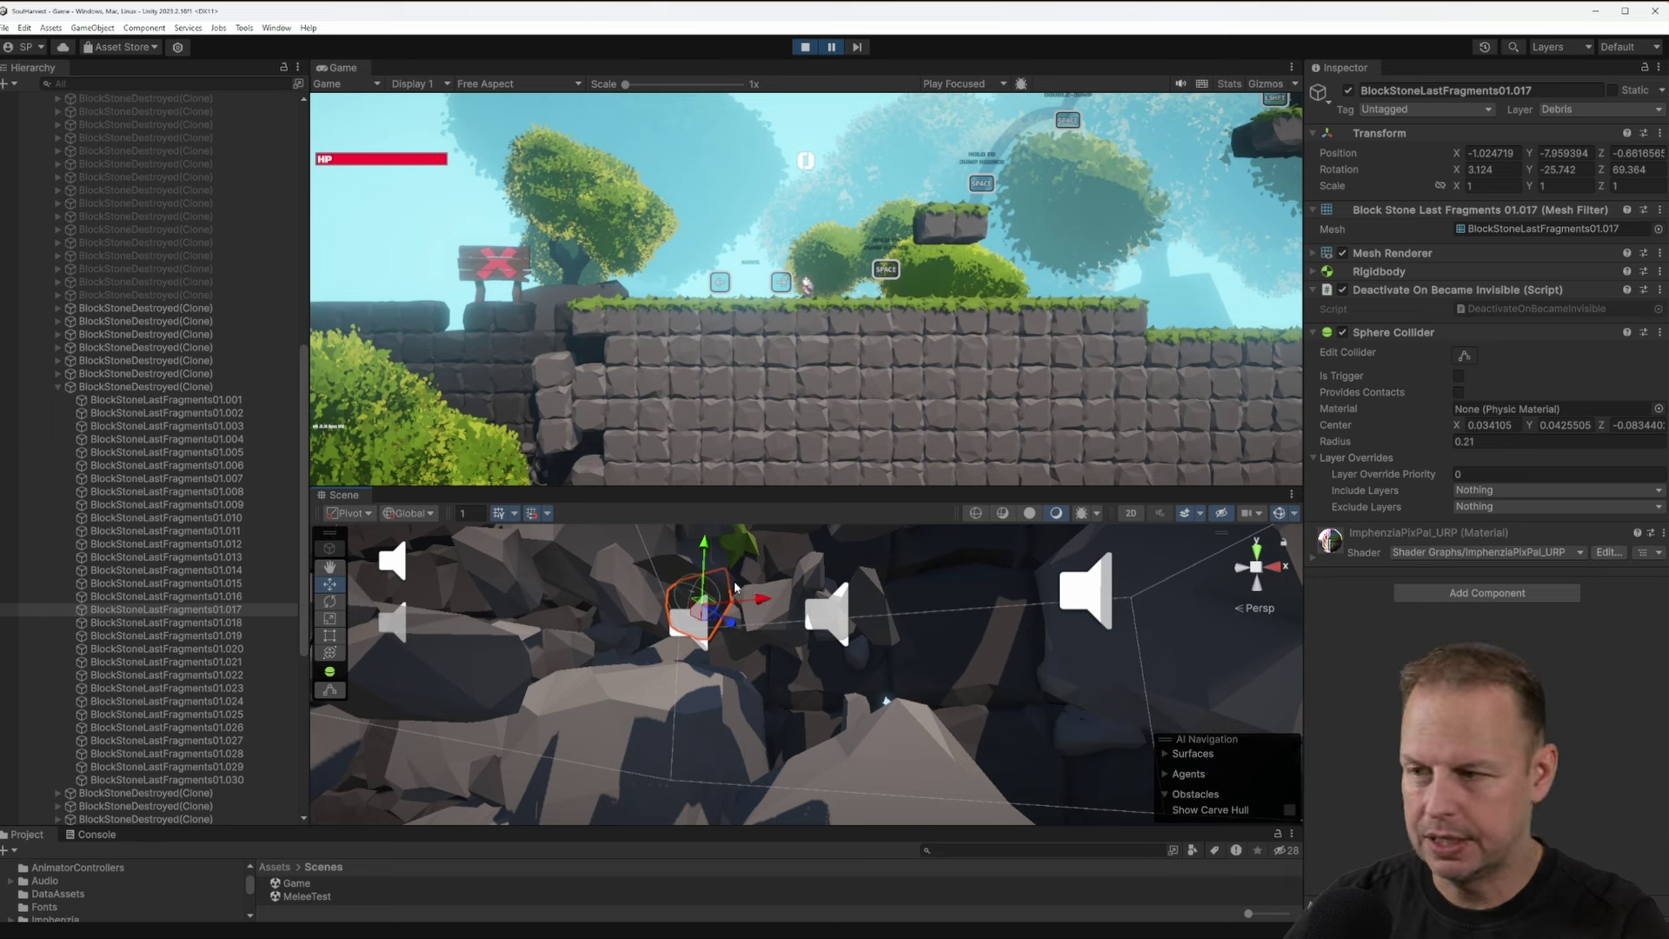
Select the neighbouring stone fragment BlockStoneLastFragments01.013 in the Scene view to examine its components
{"action": "left_click_drag", "start_coordinate": [821, 635], "coordinate": [791, 635], "text": "alt"}
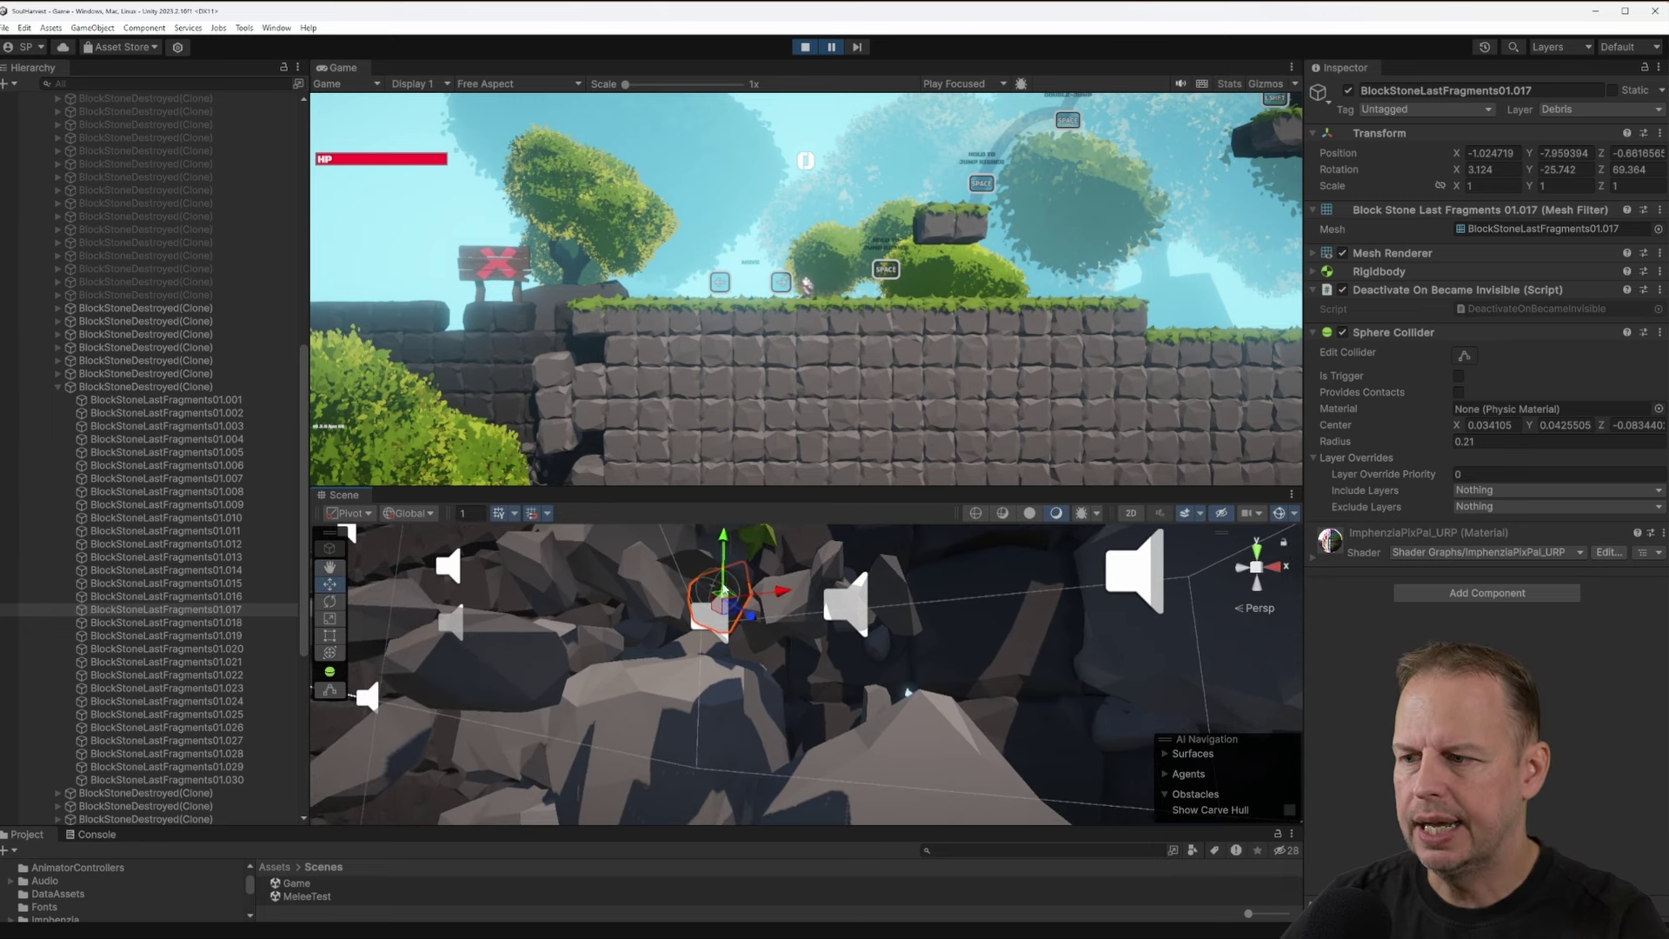
{"action": "mouse_move", "coordinate": [836, 635]}
{"action": "right_mouse_down"}
{"action": "mouse_move", "coordinate": [856, 632]}
{"action": "mouse_move", "coordinate": [833, 605]}
{"action": "right_mouse_up"}
{"action": "left_click", "coordinate": [837, 623]}
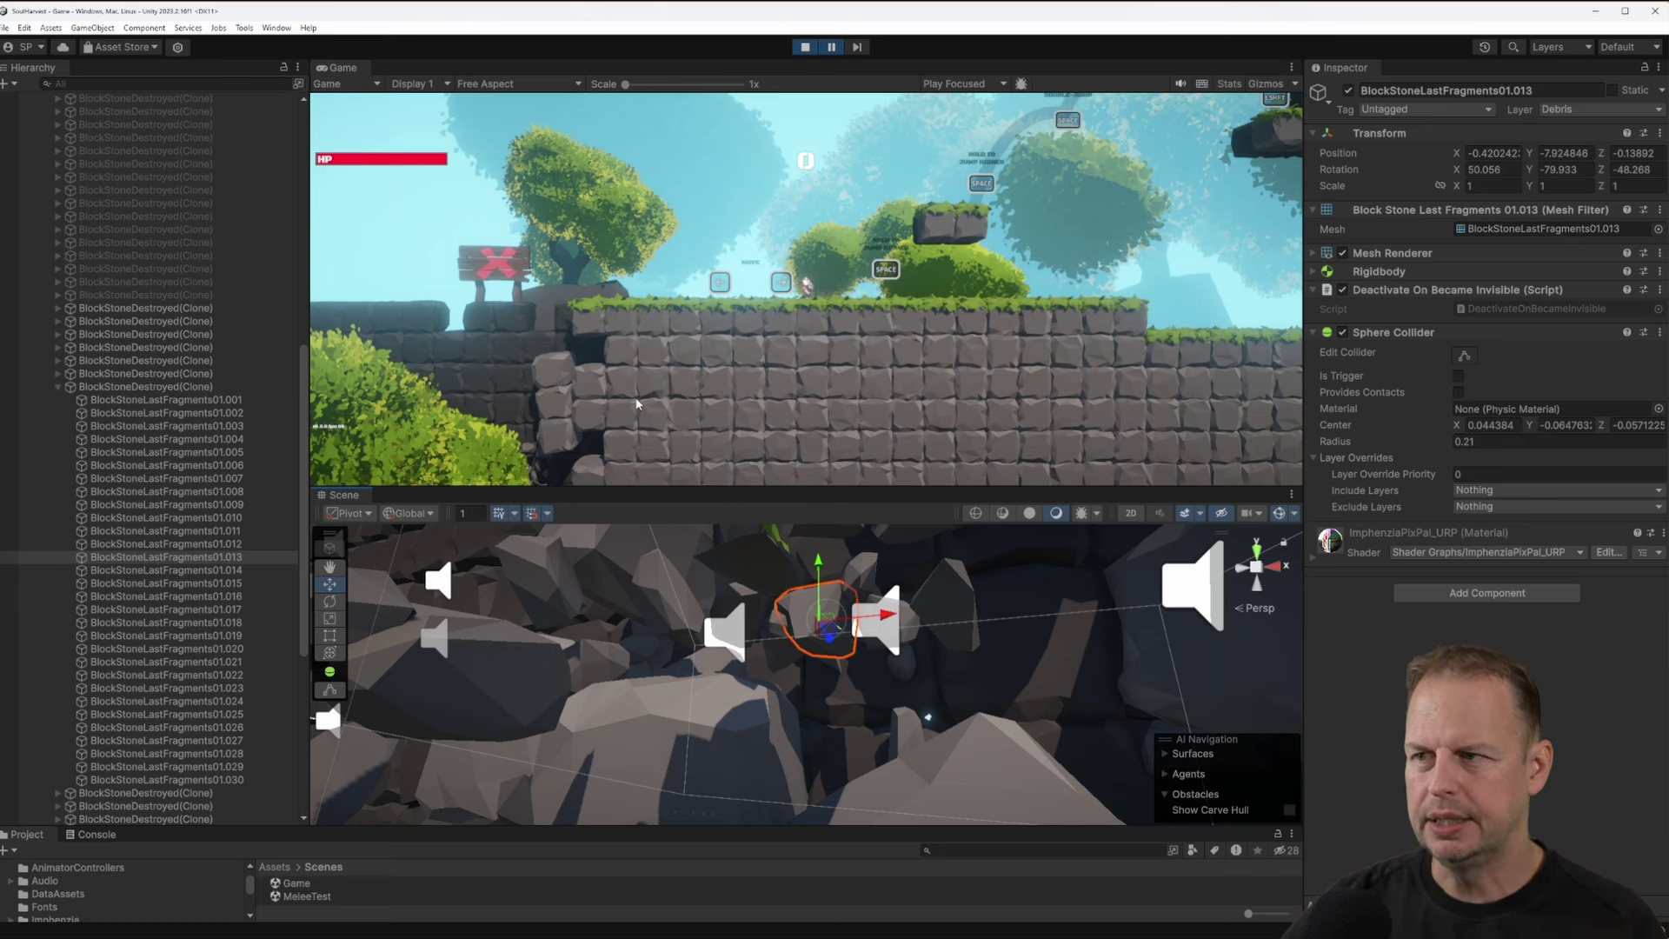
Resume play to destroy more stone blocks, pause again, and view the stone wall from a wider angle in the Scene view
{"action": "left_click", "coordinate": [832, 49]}
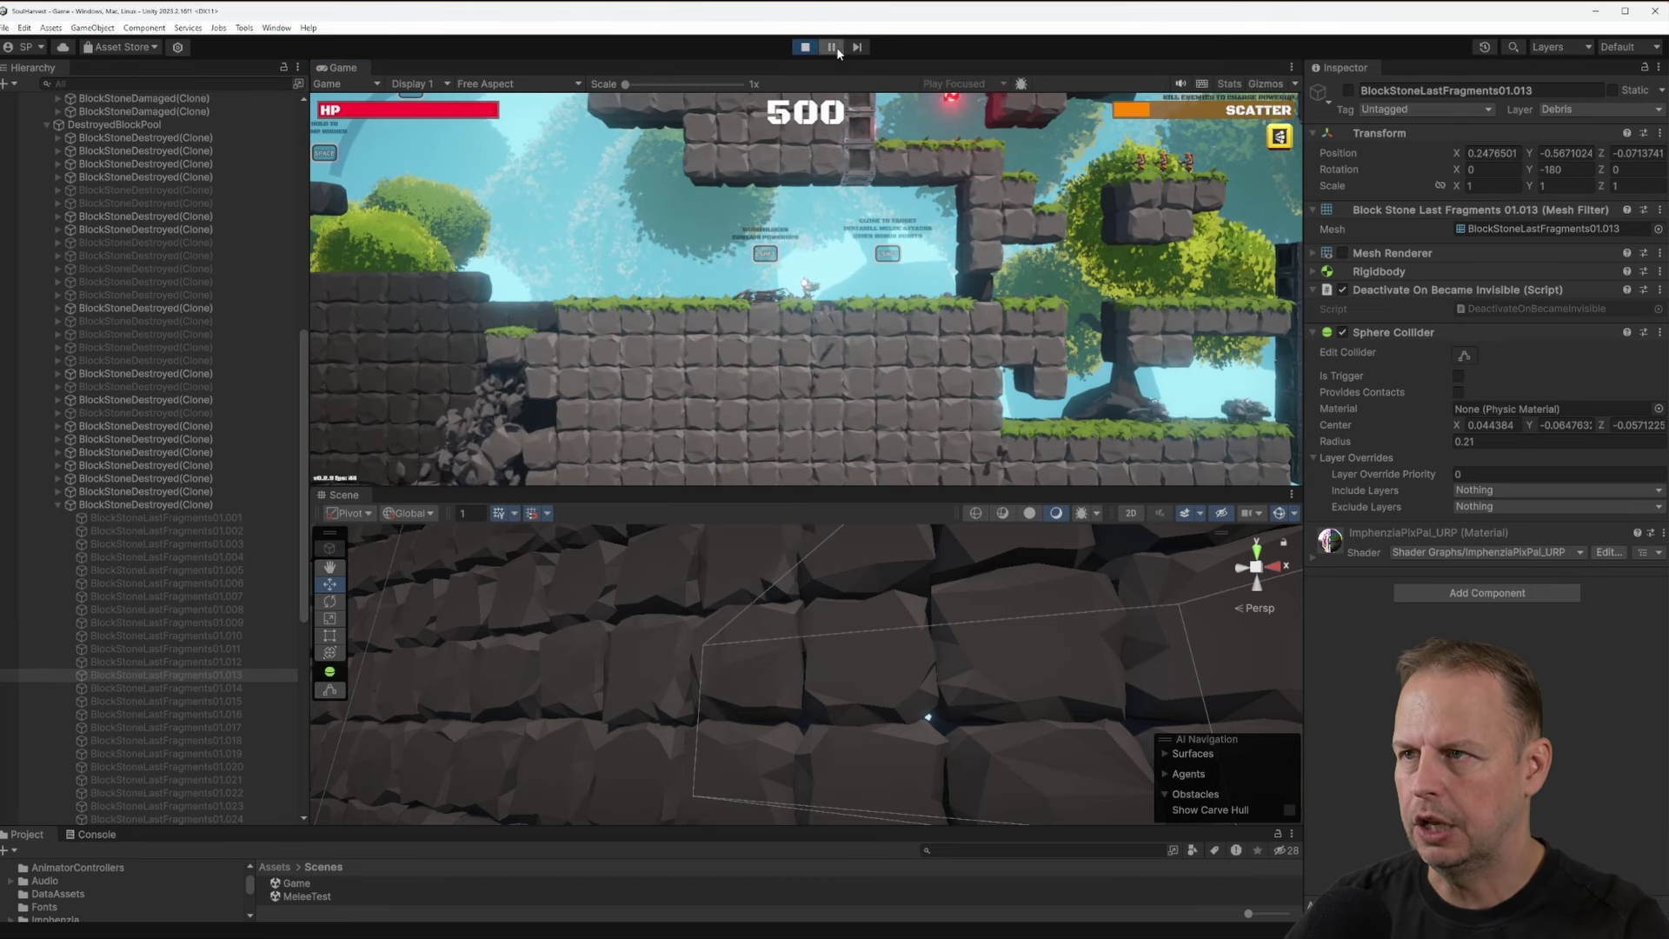
{"action": "left_click", "coordinate": [832, 47]}
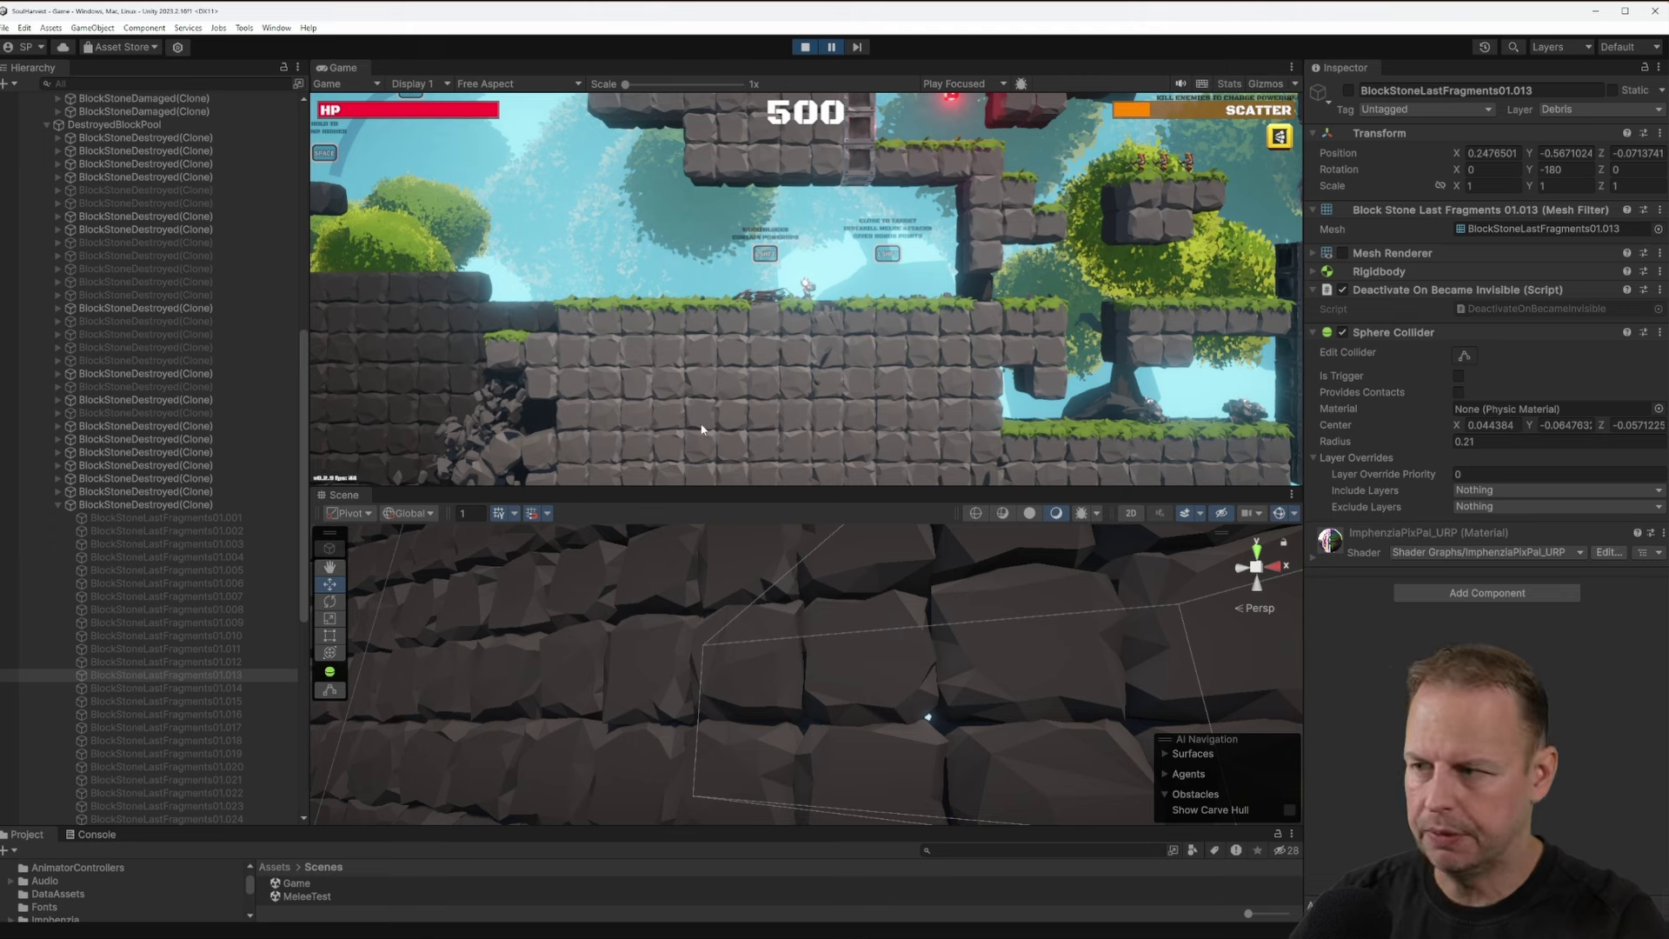
{"action": "left_click_drag", "start_coordinate": [850, 680], "coordinate": [979, 652], "text": "alt"}
{"action": "middle_click_drag", "start_coordinate": [979, 652], "coordinate": [668, 577]}
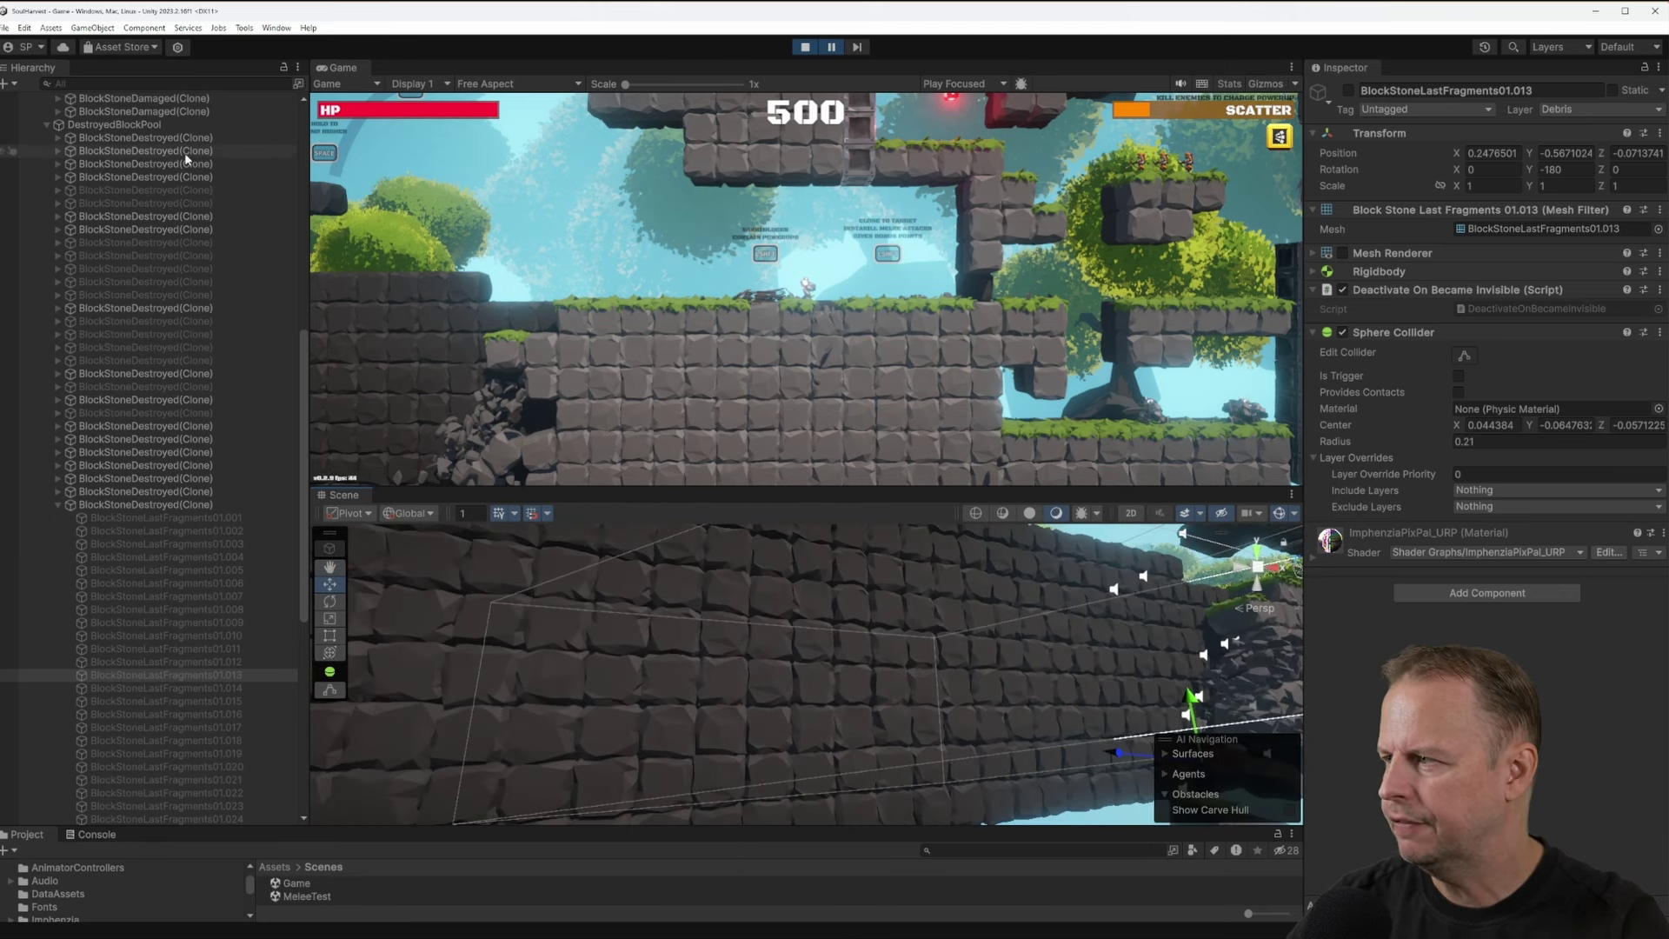
Collapse the expanded destroyed block in DestroyedBlockPool and frame another active BlockStoneDestroyed(Clone) in the Scene view
{"action": "scroll", "coordinate": [189, 574], "scroll_direction": "down", "scroll_amount": 3}
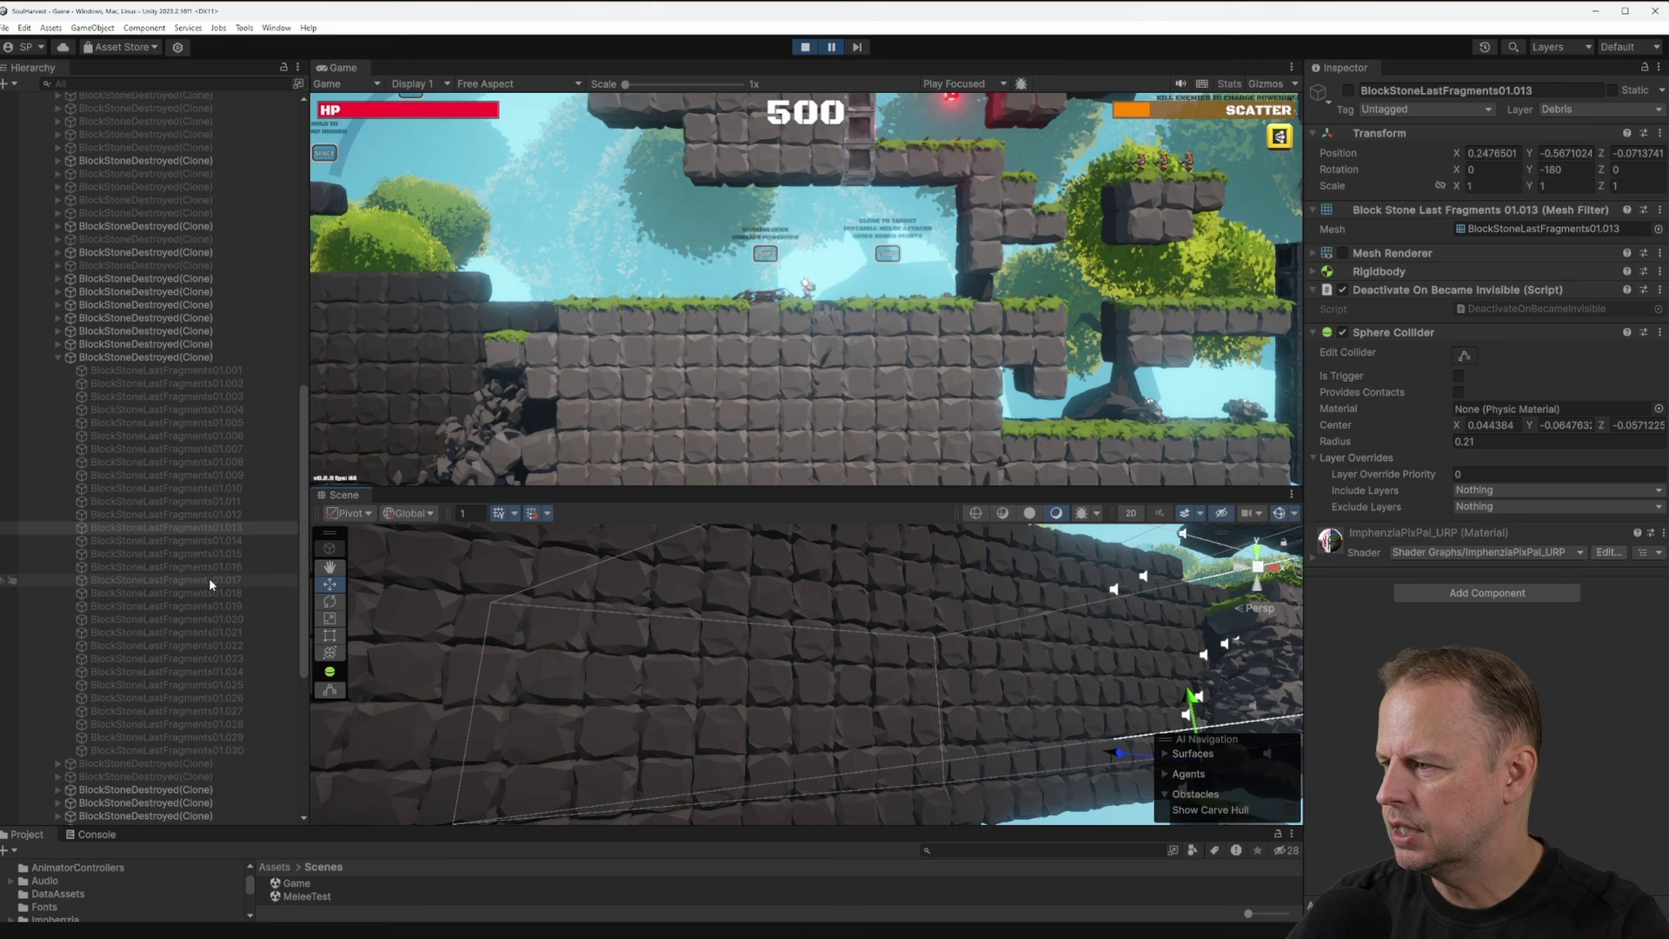
{"action": "left_click", "coordinate": [59, 358]}
{"action": "left_click", "coordinate": [169, 375]}
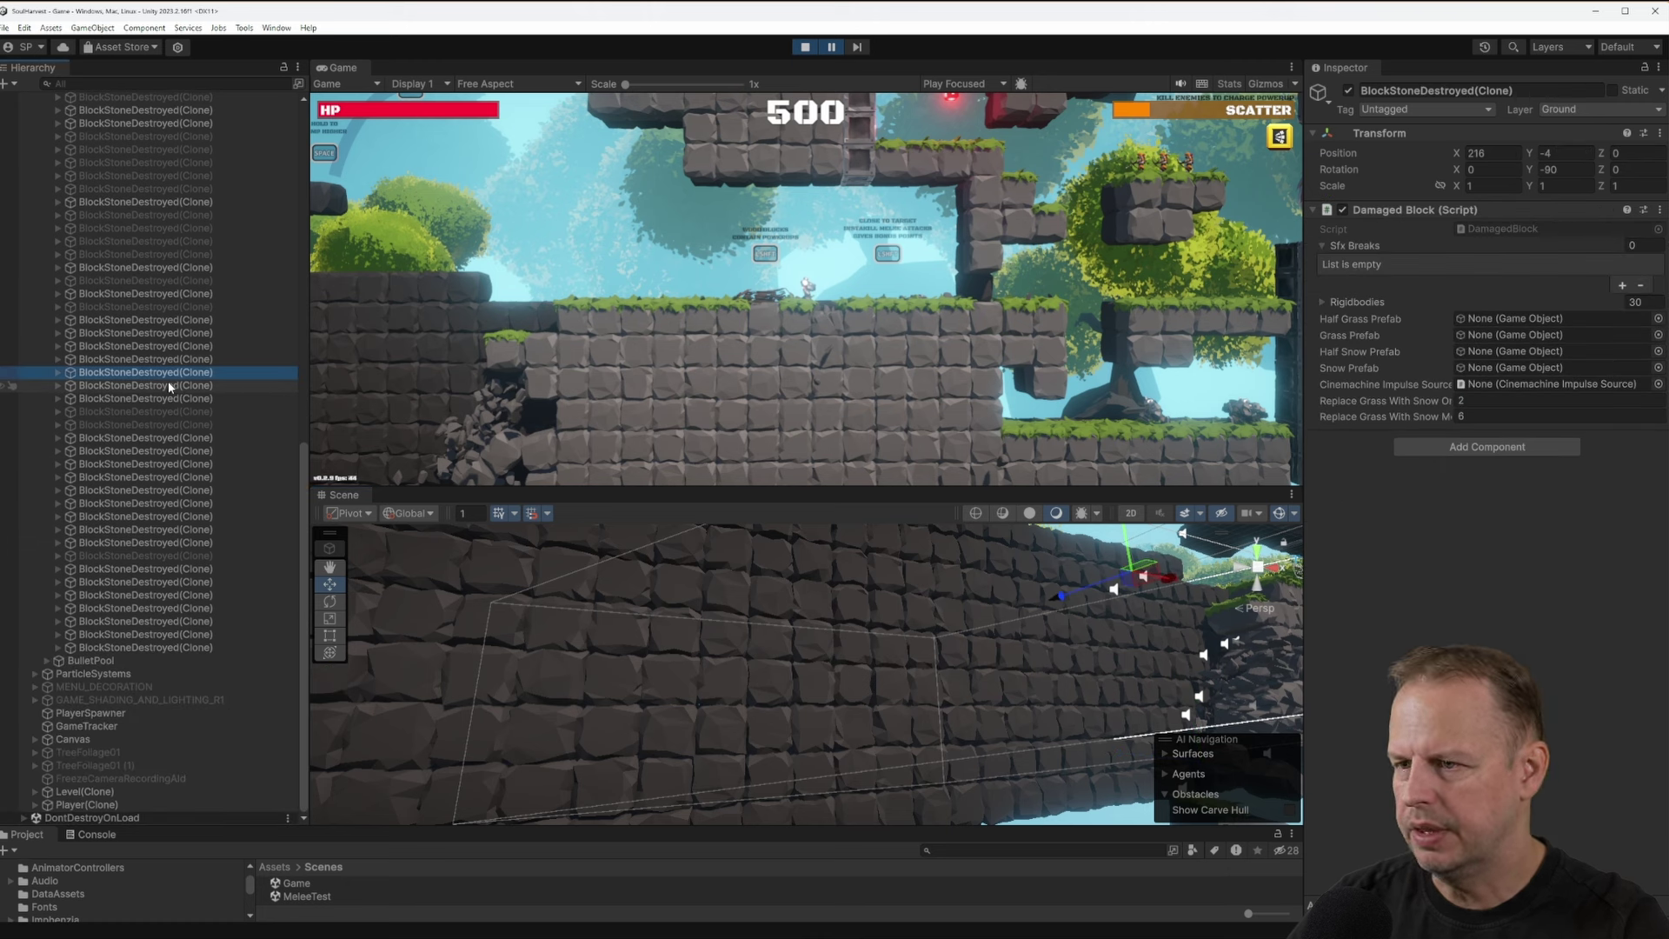
{"action": "double_click", "coordinate": [169, 375]}
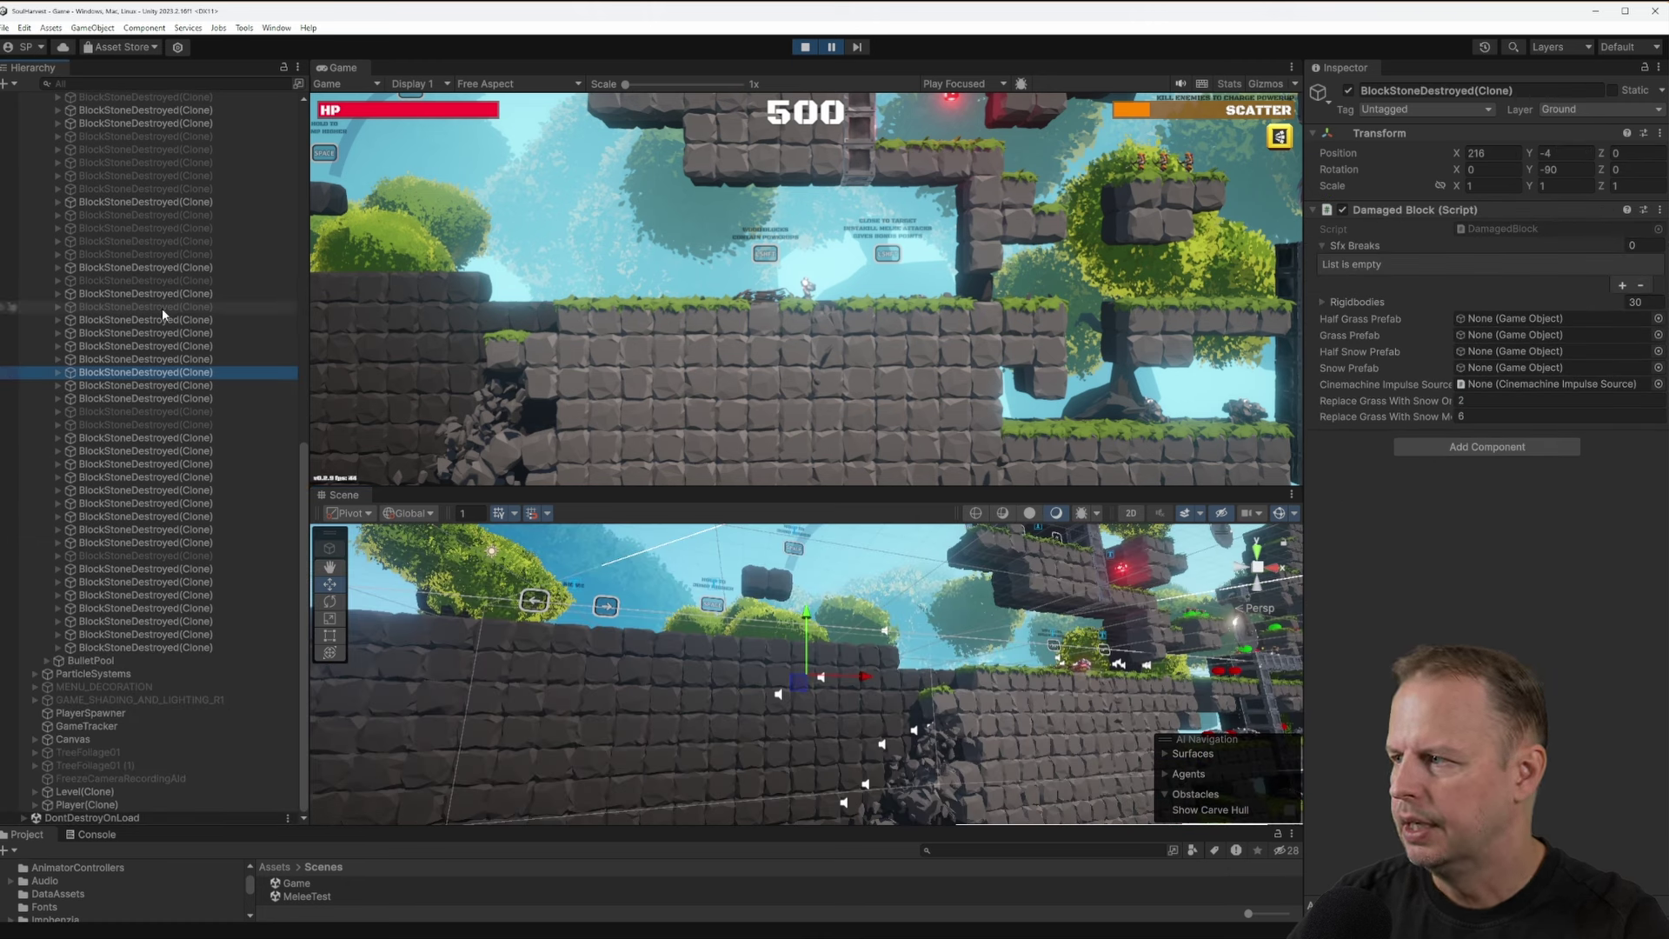
Select an inactive BlockStoneDestroyed(Clone) near the start of DestroyedBlockPool and frame its location in the Scene view
{"action": "scroll", "coordinate": [189, 348], "scroll_direction": "up", "scroll_amount": 4}
{"action": "left_click", "coordinate": [977, 380]}
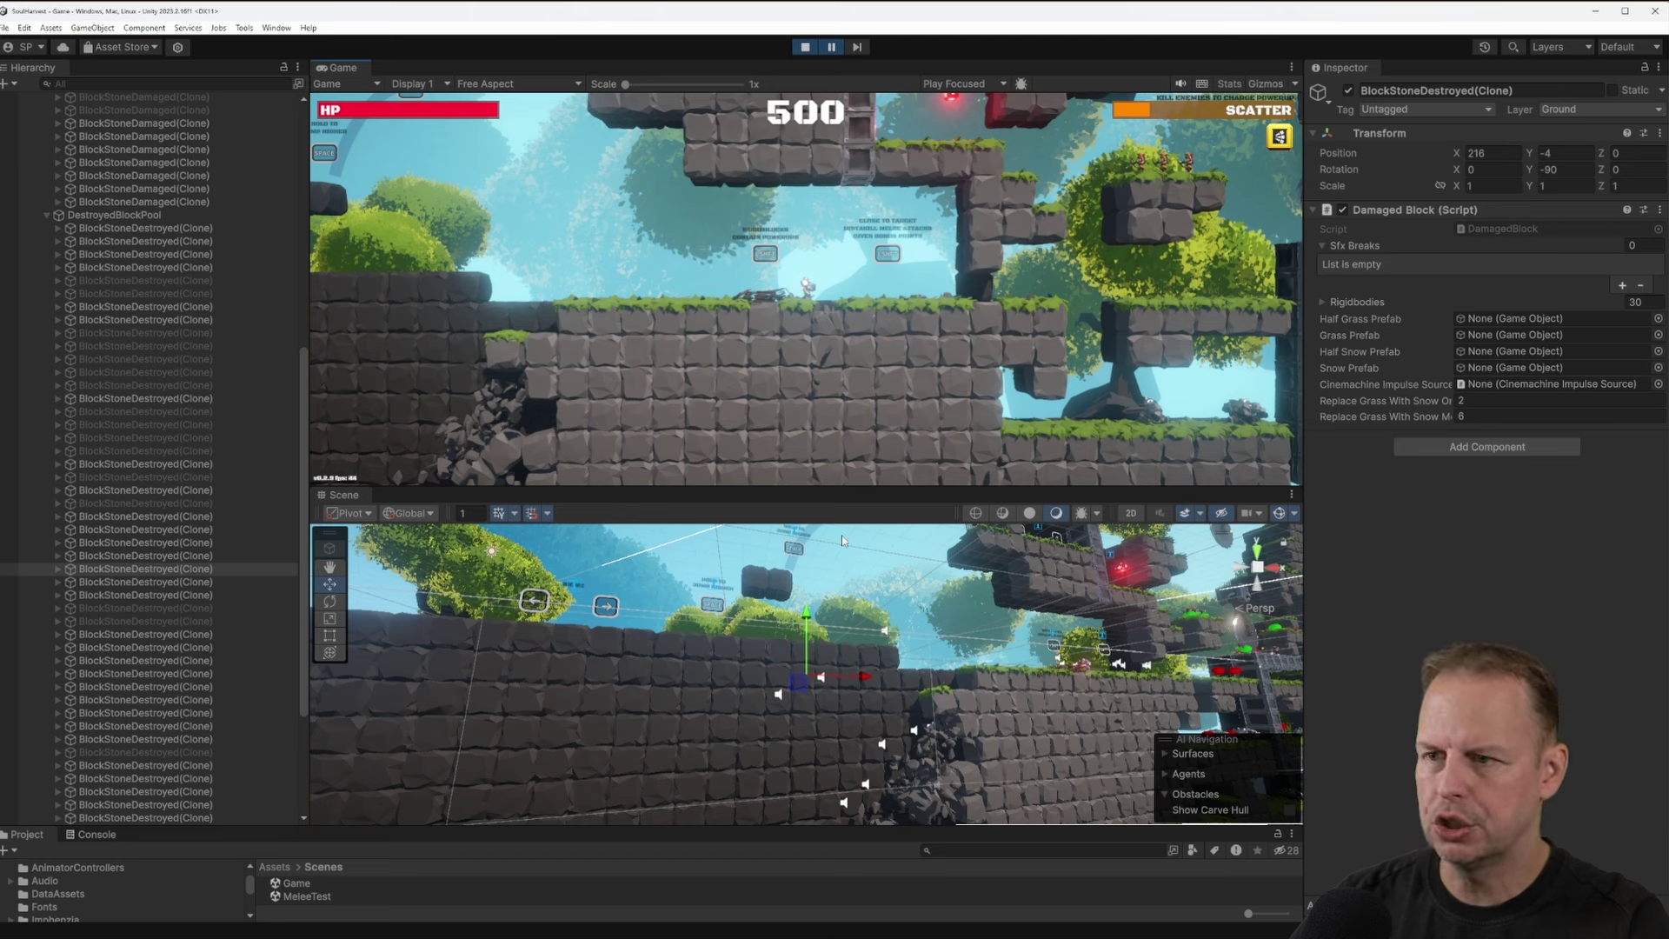
{"action": "left_click", "coordinate": [188, 280]}
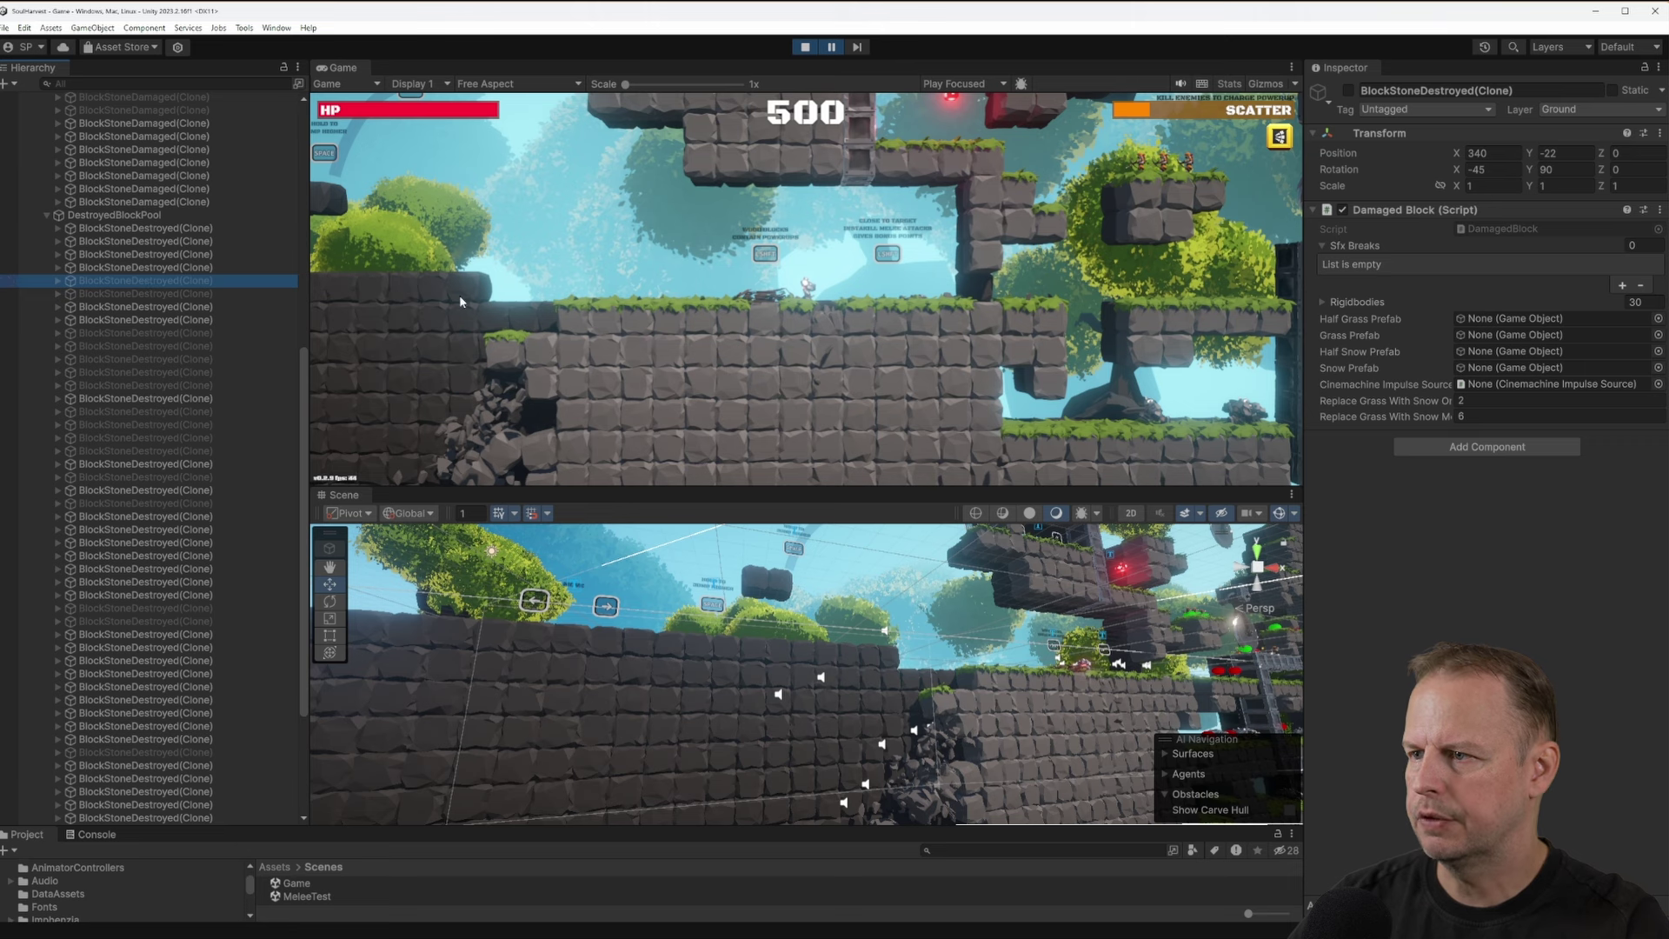
{"action": "double_click", "coordinate": [198, 285]}
{"action": "right_click_drag", "start_coordinate": [887, 686], "coordinate": [872, 701]}
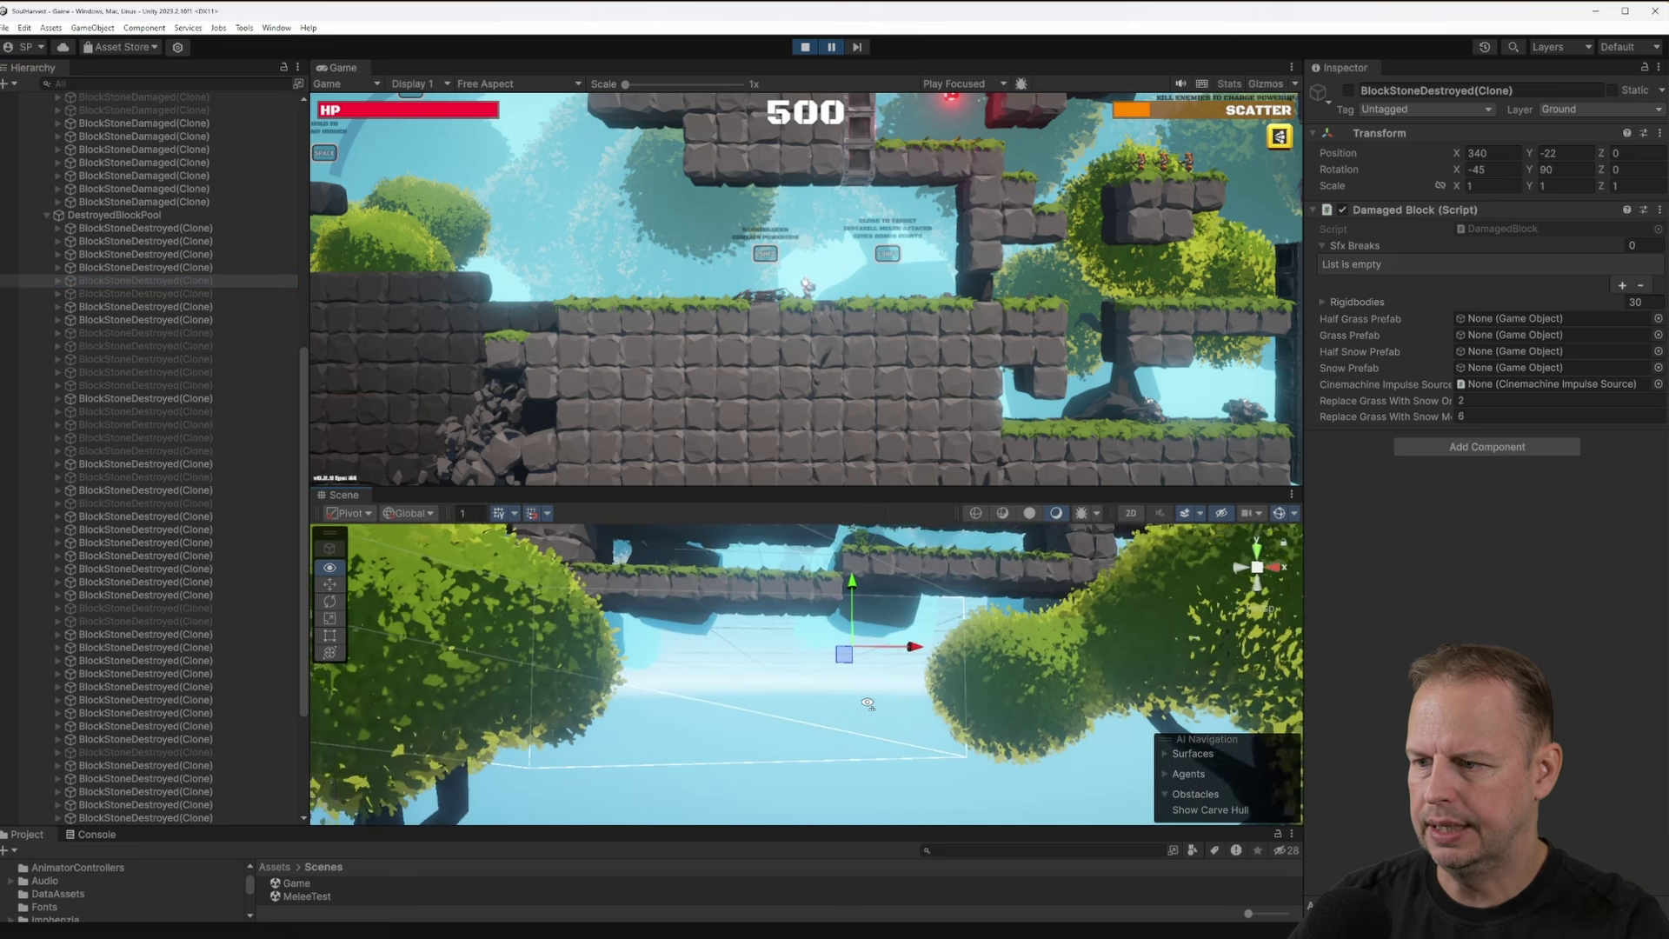
Resume play and destroy more blocks, pause, and frame the same pooled BlockStoneDestroyed(Clone) to examine its reused location
{"action": "left_click", "coordinate": [832, 47]}
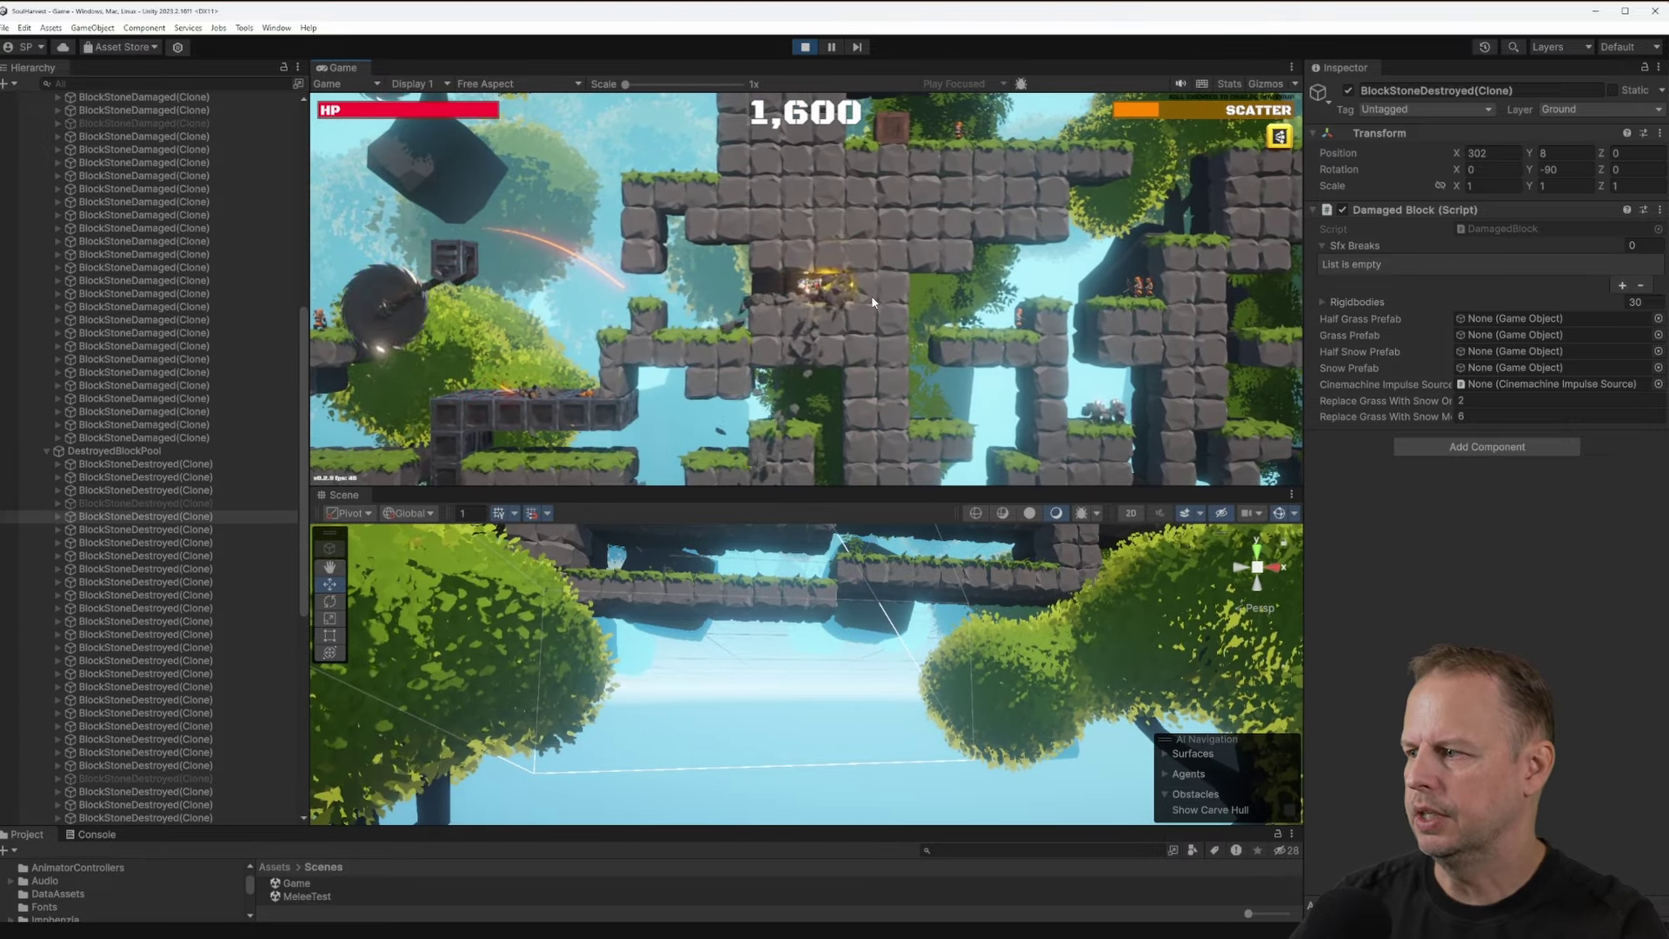
{"action": "left_click", "coordinate": [832, 48]}
{"action": "double_click", "coordinate": [179, 518]}
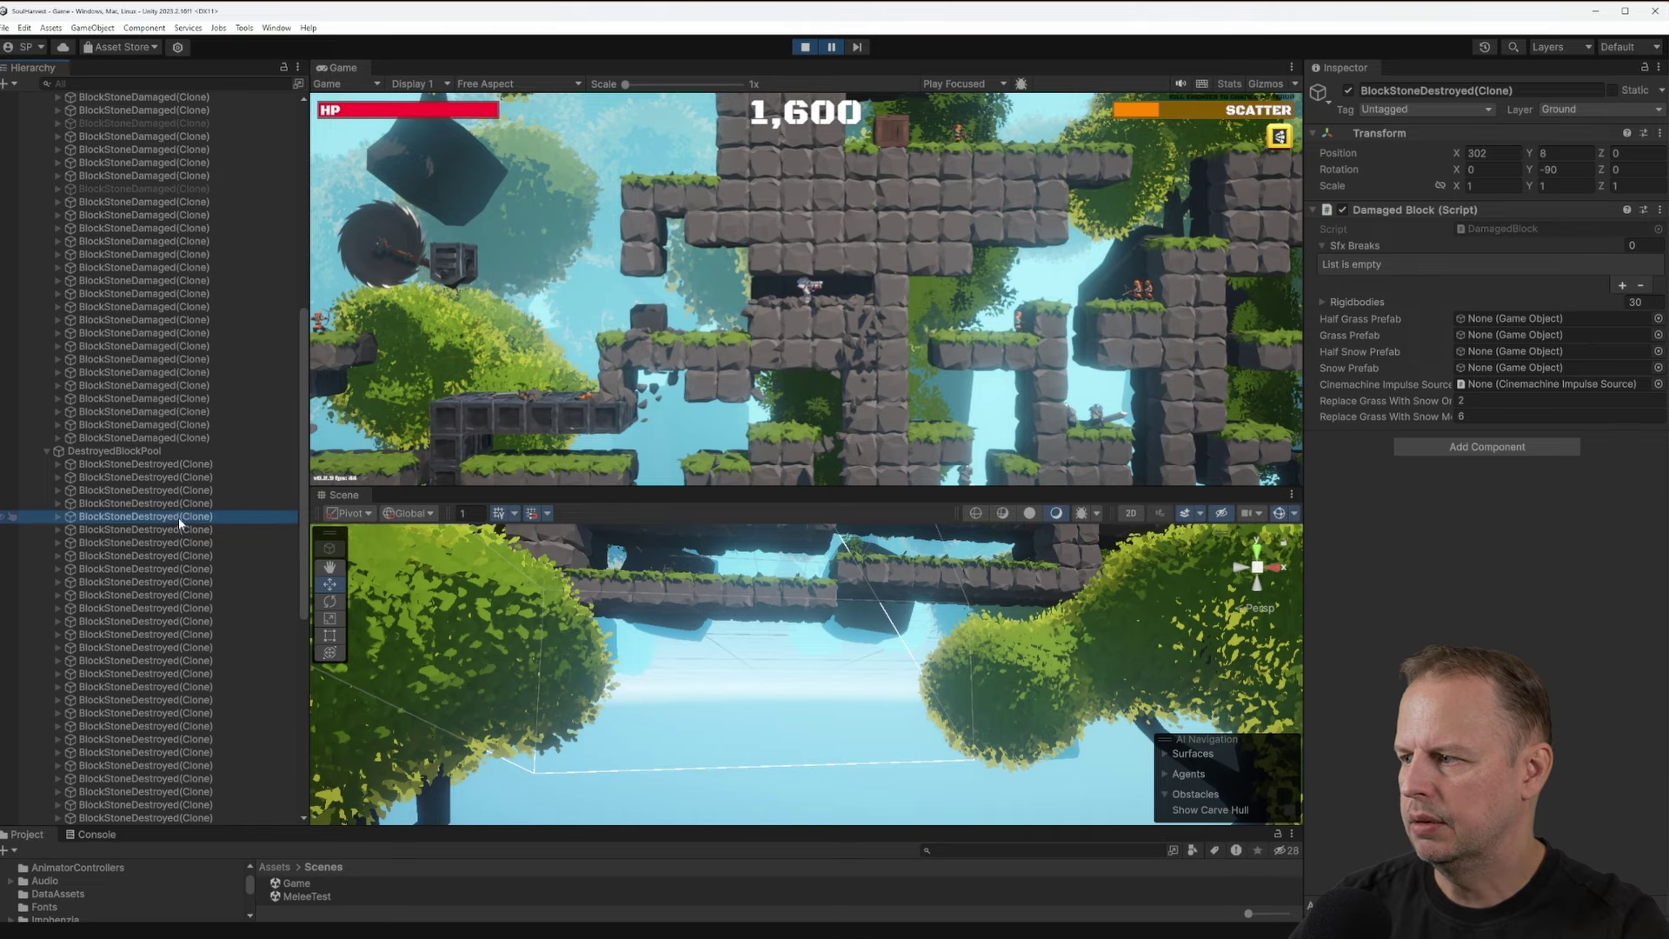
{"action": "key", "text": "s"}
{"action": "right_click_drag", "start_coordinate": [935, 672], "coordinate": [957, 681]}
{"action": "left_click_drag", "start_coordinate": [957, 681], "coordinate": [832, 634], "text": "alt"}
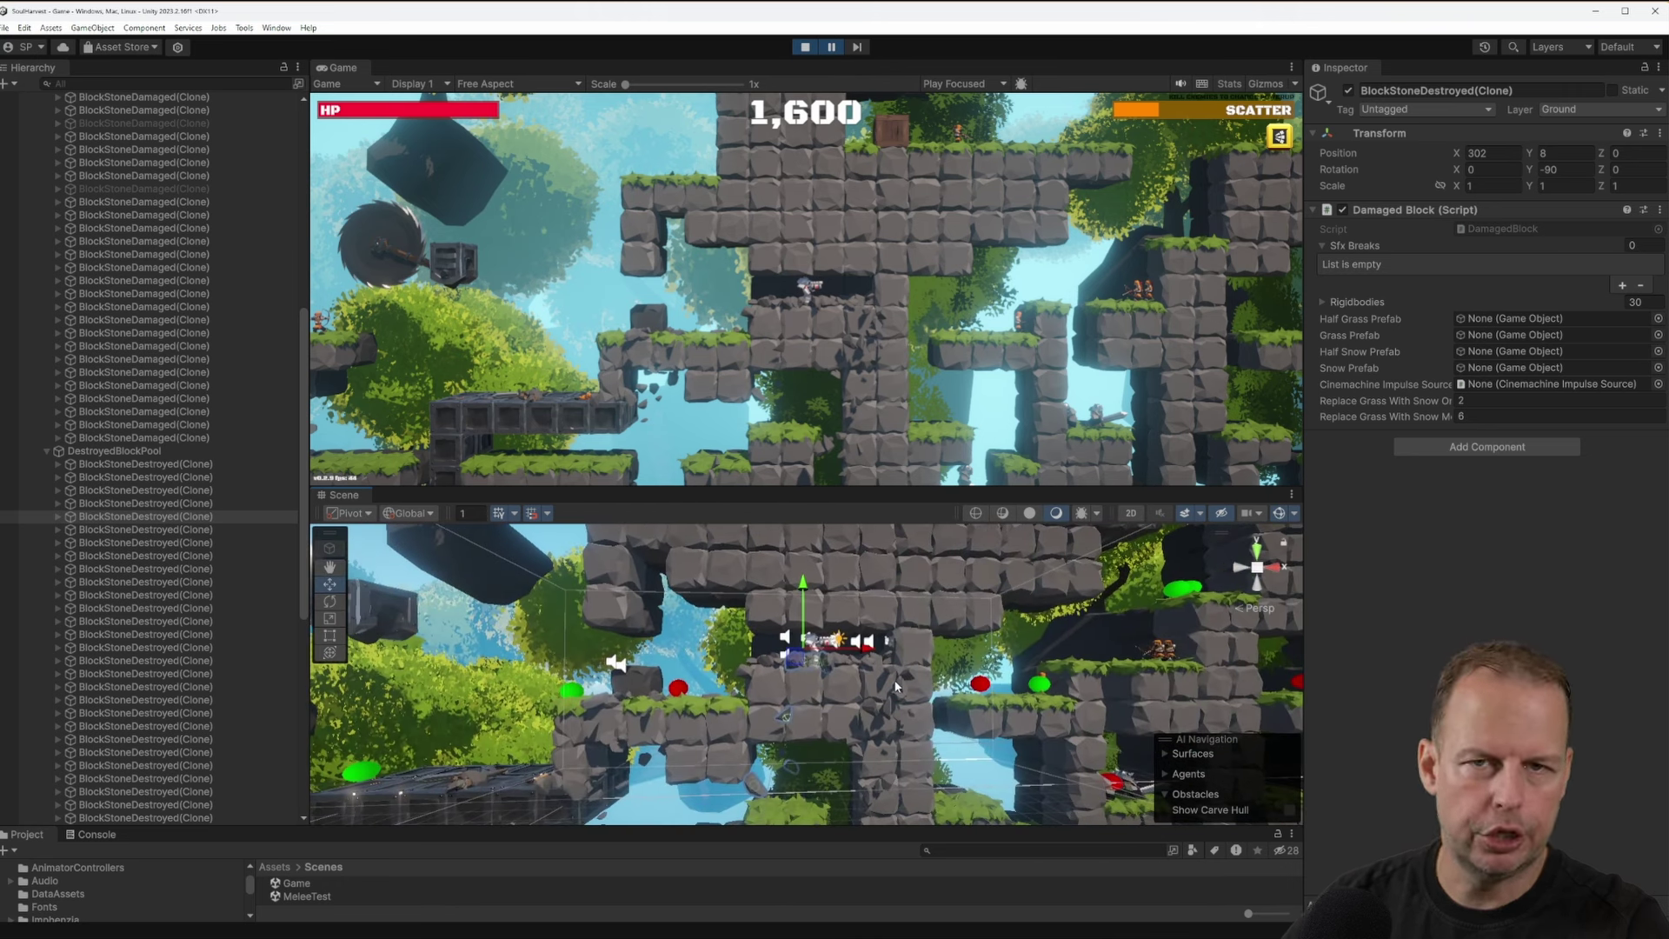
{"action": "right_click_drag", "start_coordinate": [873, 683], "coordinate": [865, 697]}
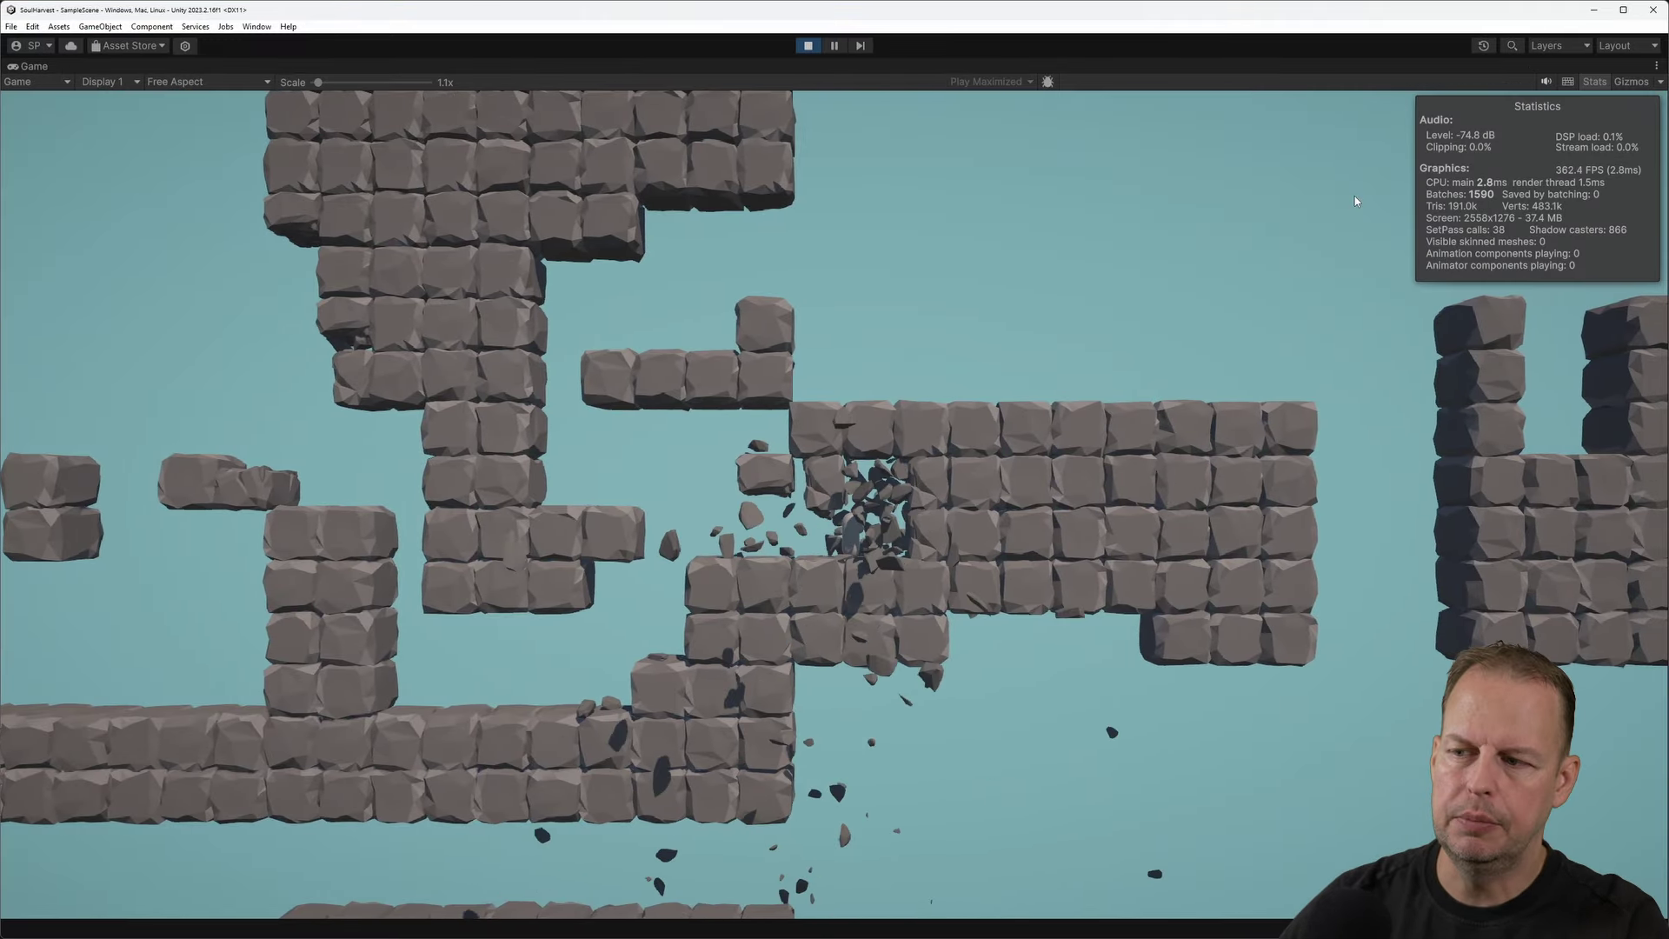
Move the player right and left among the breaking blocks in the running SampleScene prototype
{"action": "key", "text": "d"}
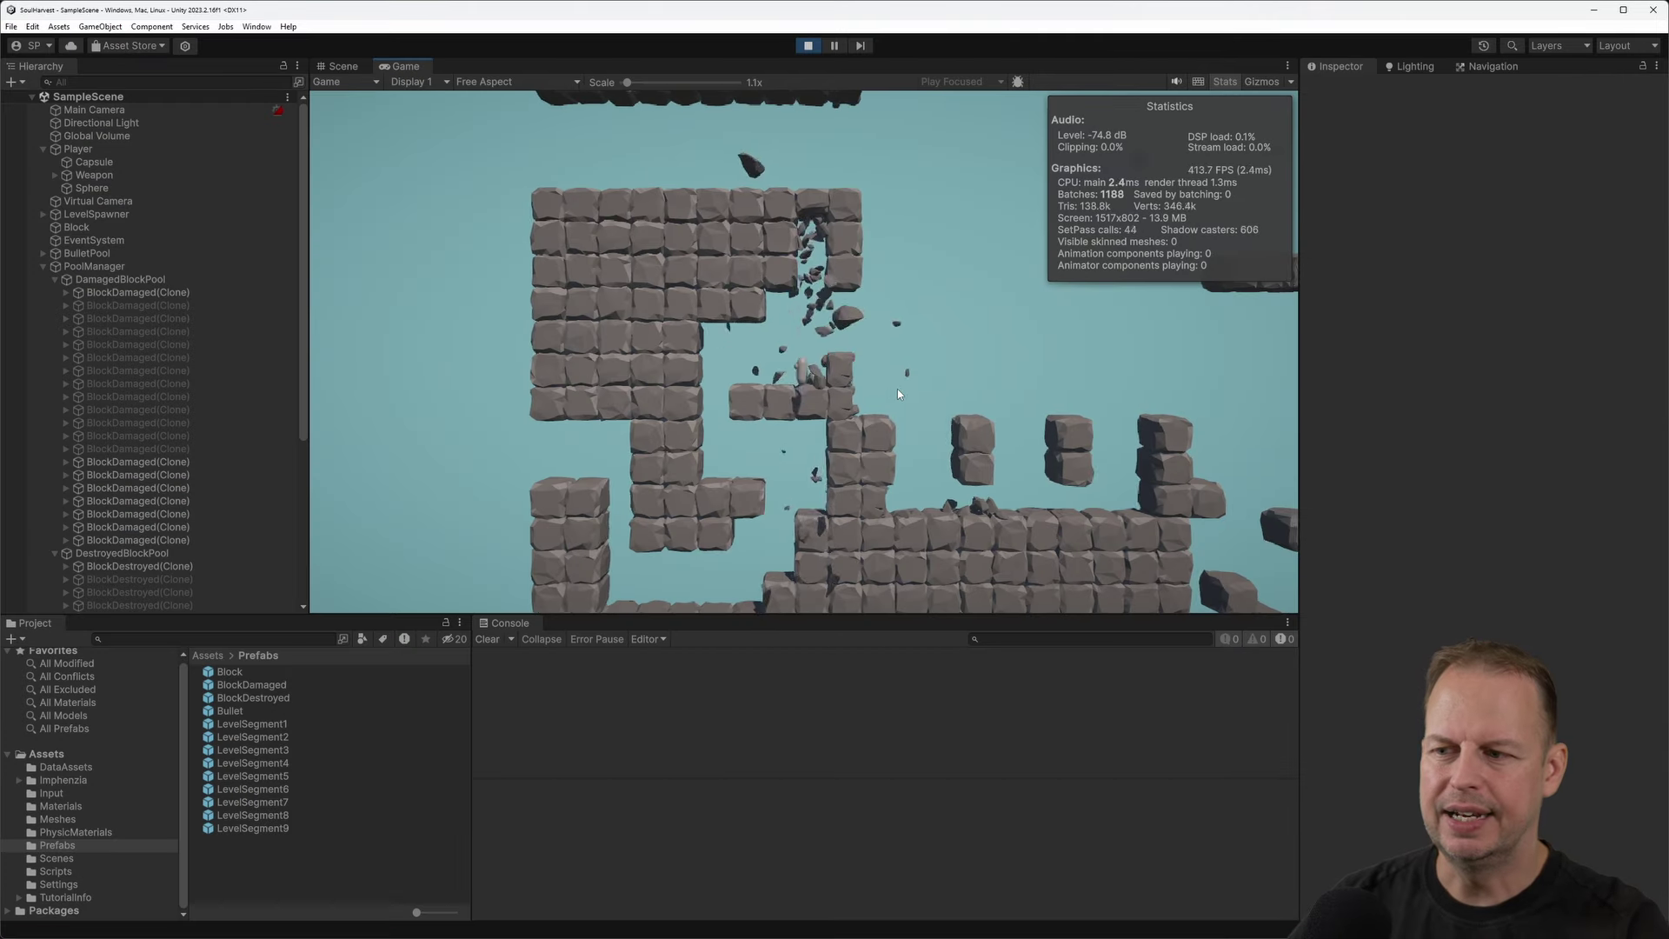
{"action": "key", "text": "a"}
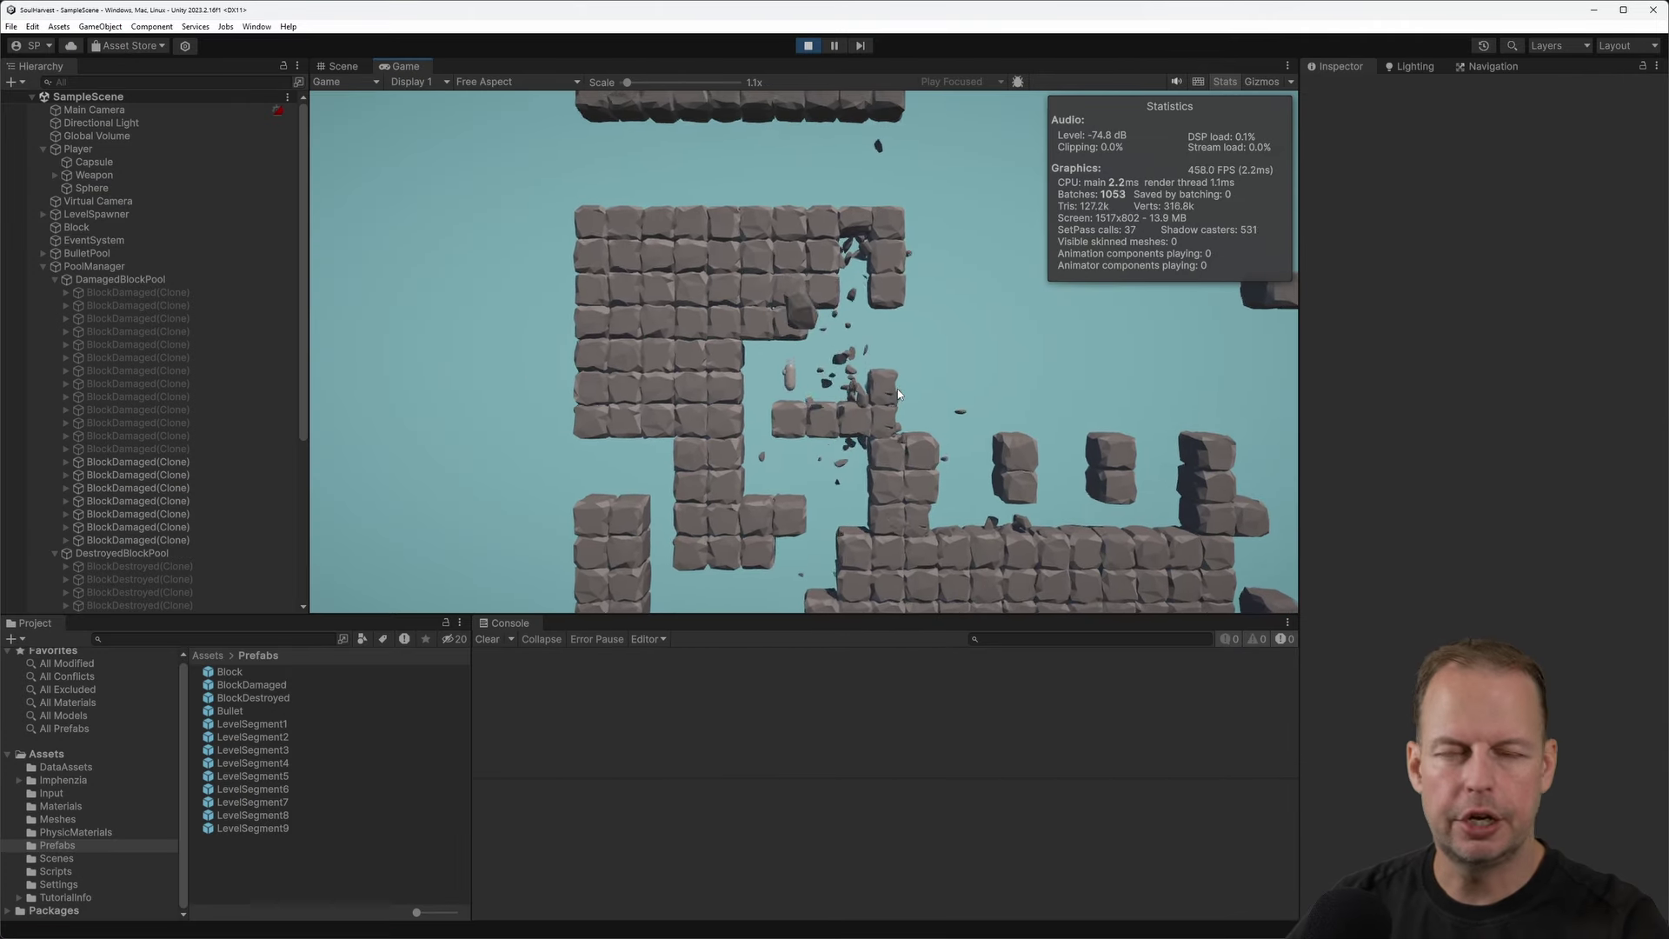
{"action": "scroll", "coordinate": [190, 394], "scroll_direction": "down", "scroll_amount": 5}
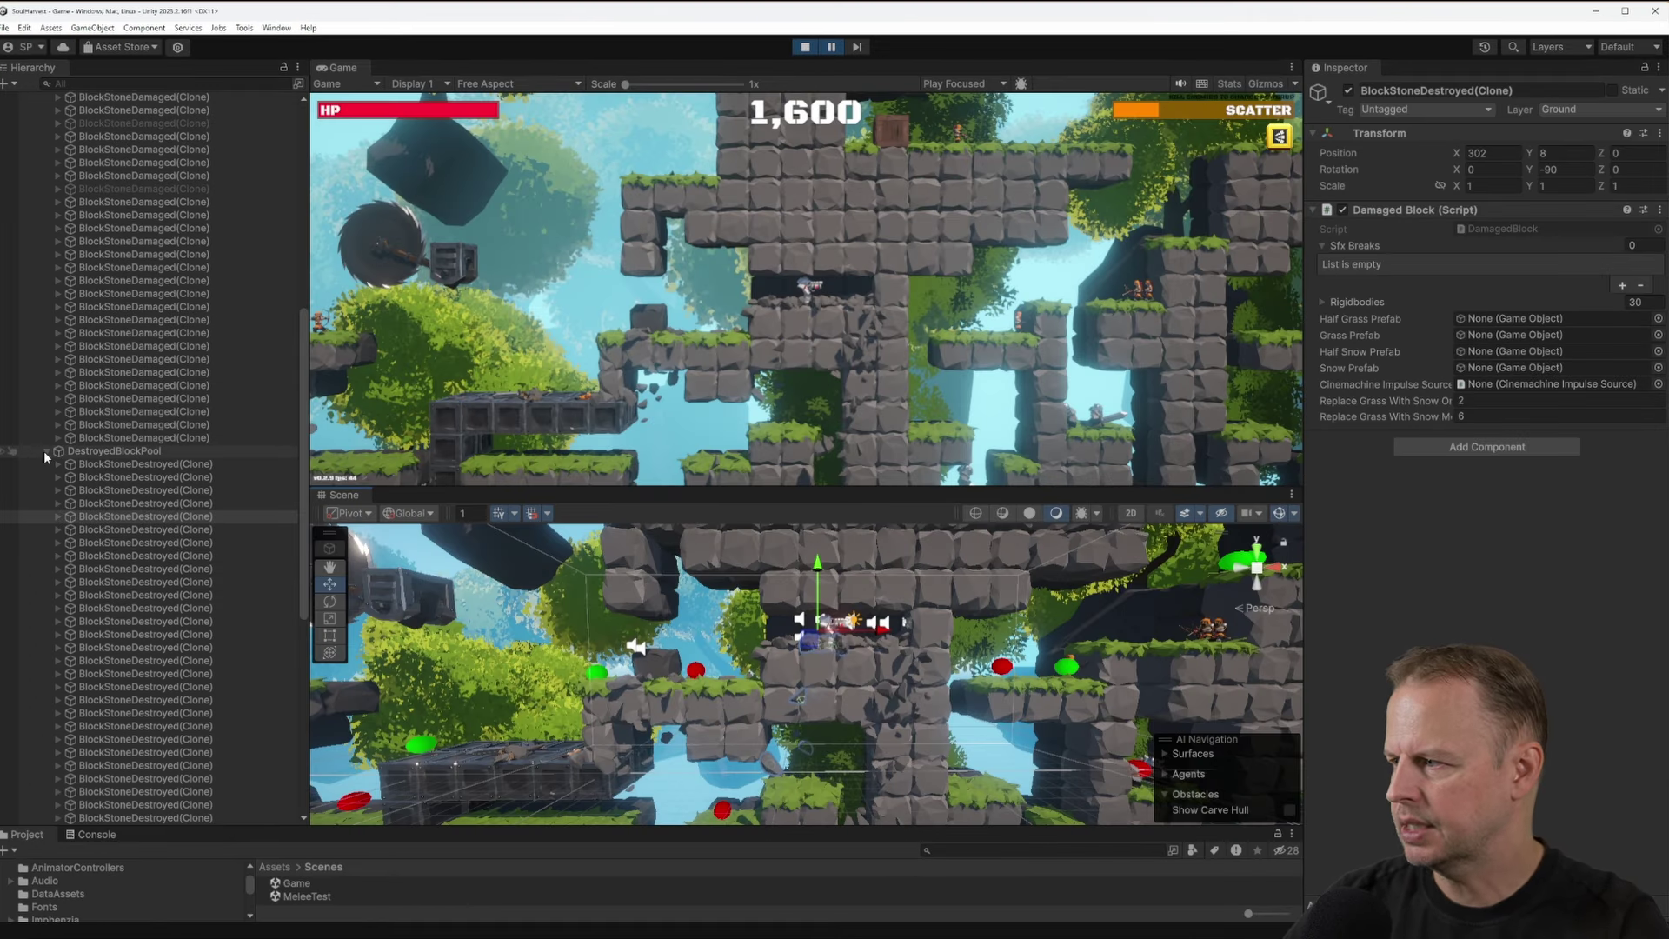
Collapse DamagedBlockPool and PoolManager in the Hierarchy and give the Scene view more height
{"action": "scroll", "coordinate": [124, 389], "scroll_direction": "up", "scroll_amount": 10}
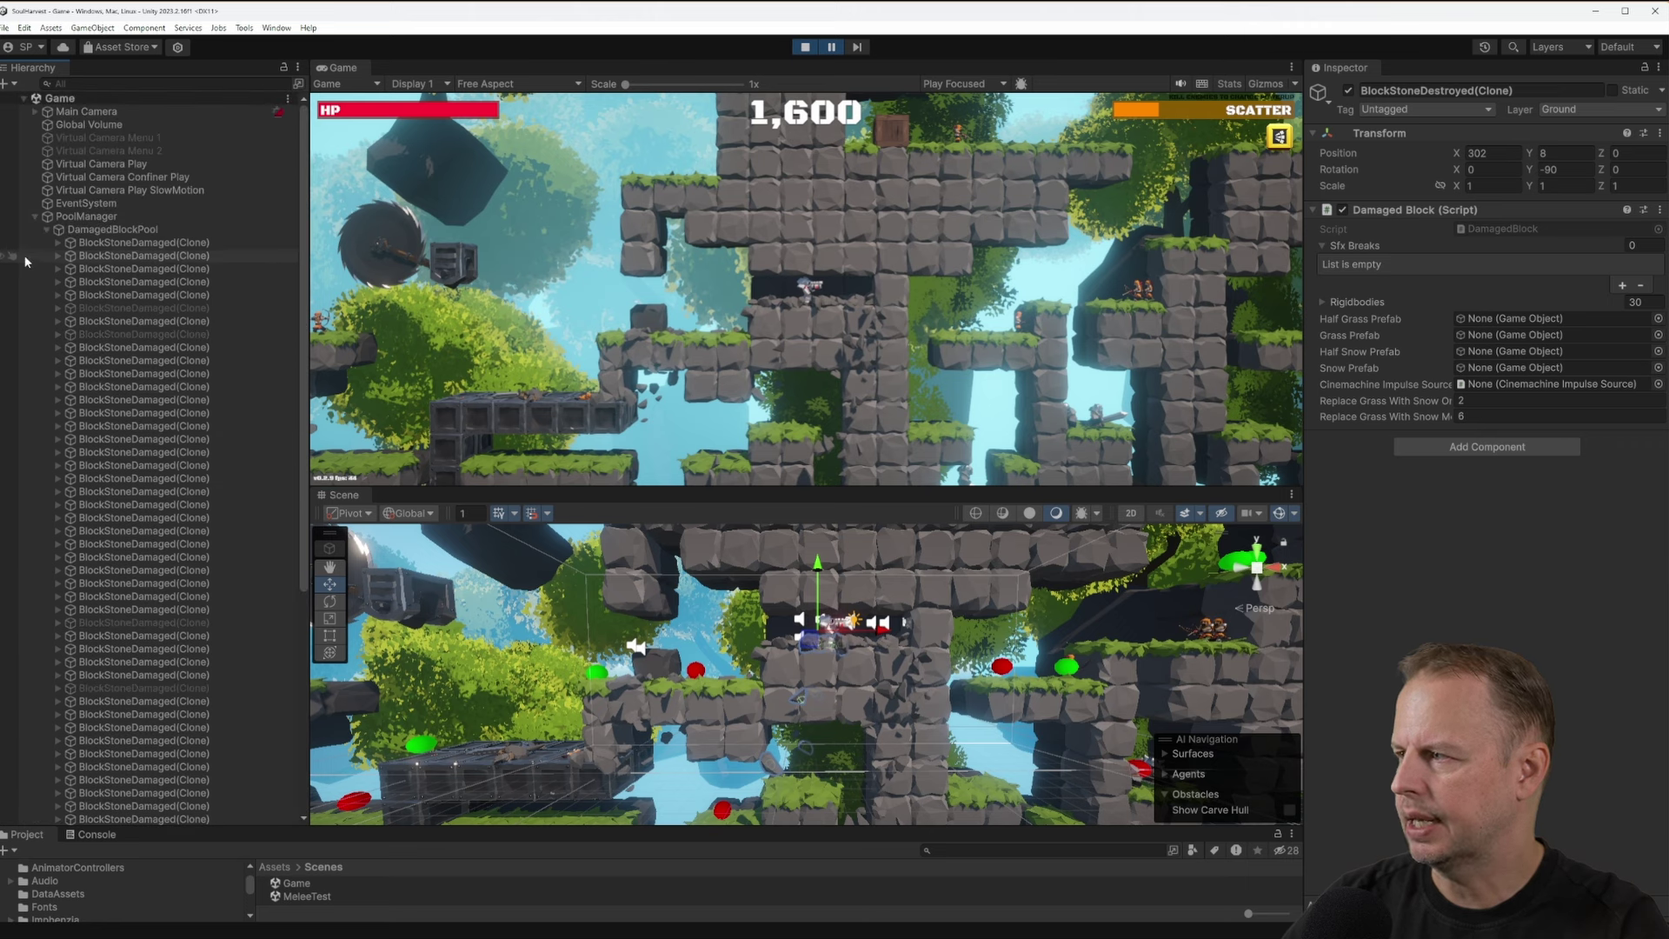
{"action": "left_click", "coordinate": [45, 229]}
{"action": "left_click", "coordinate": [36, 217]}
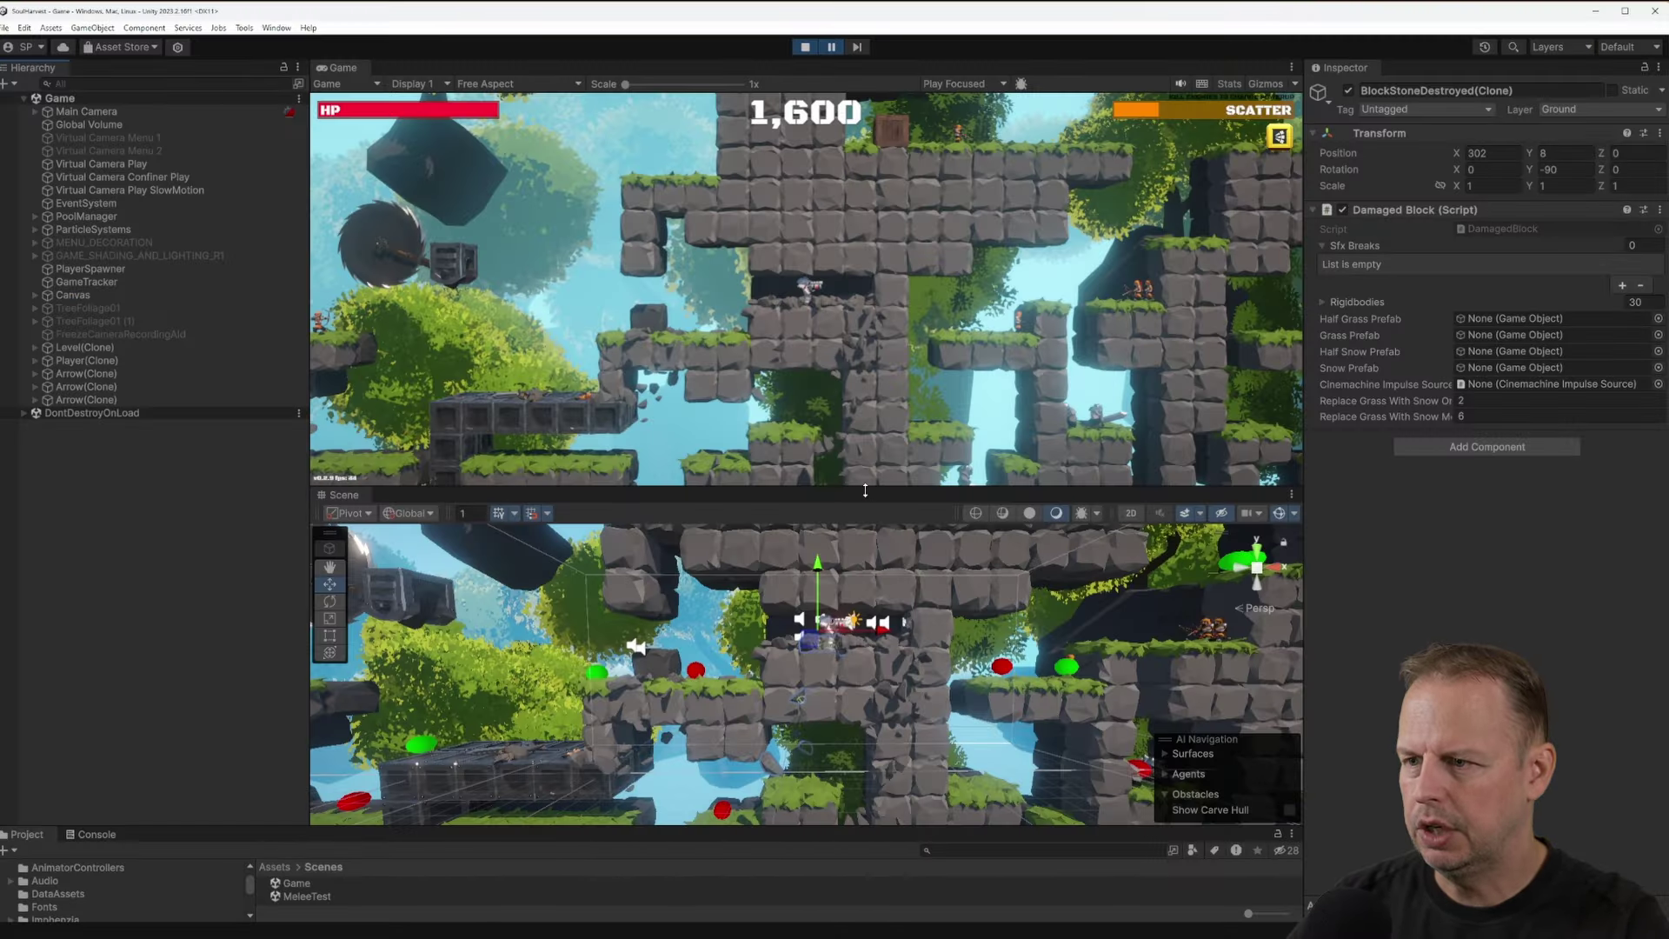
{"action": "left_click_drag", "start_coordinate": [865, 491], "coordinate": [865, 408]}
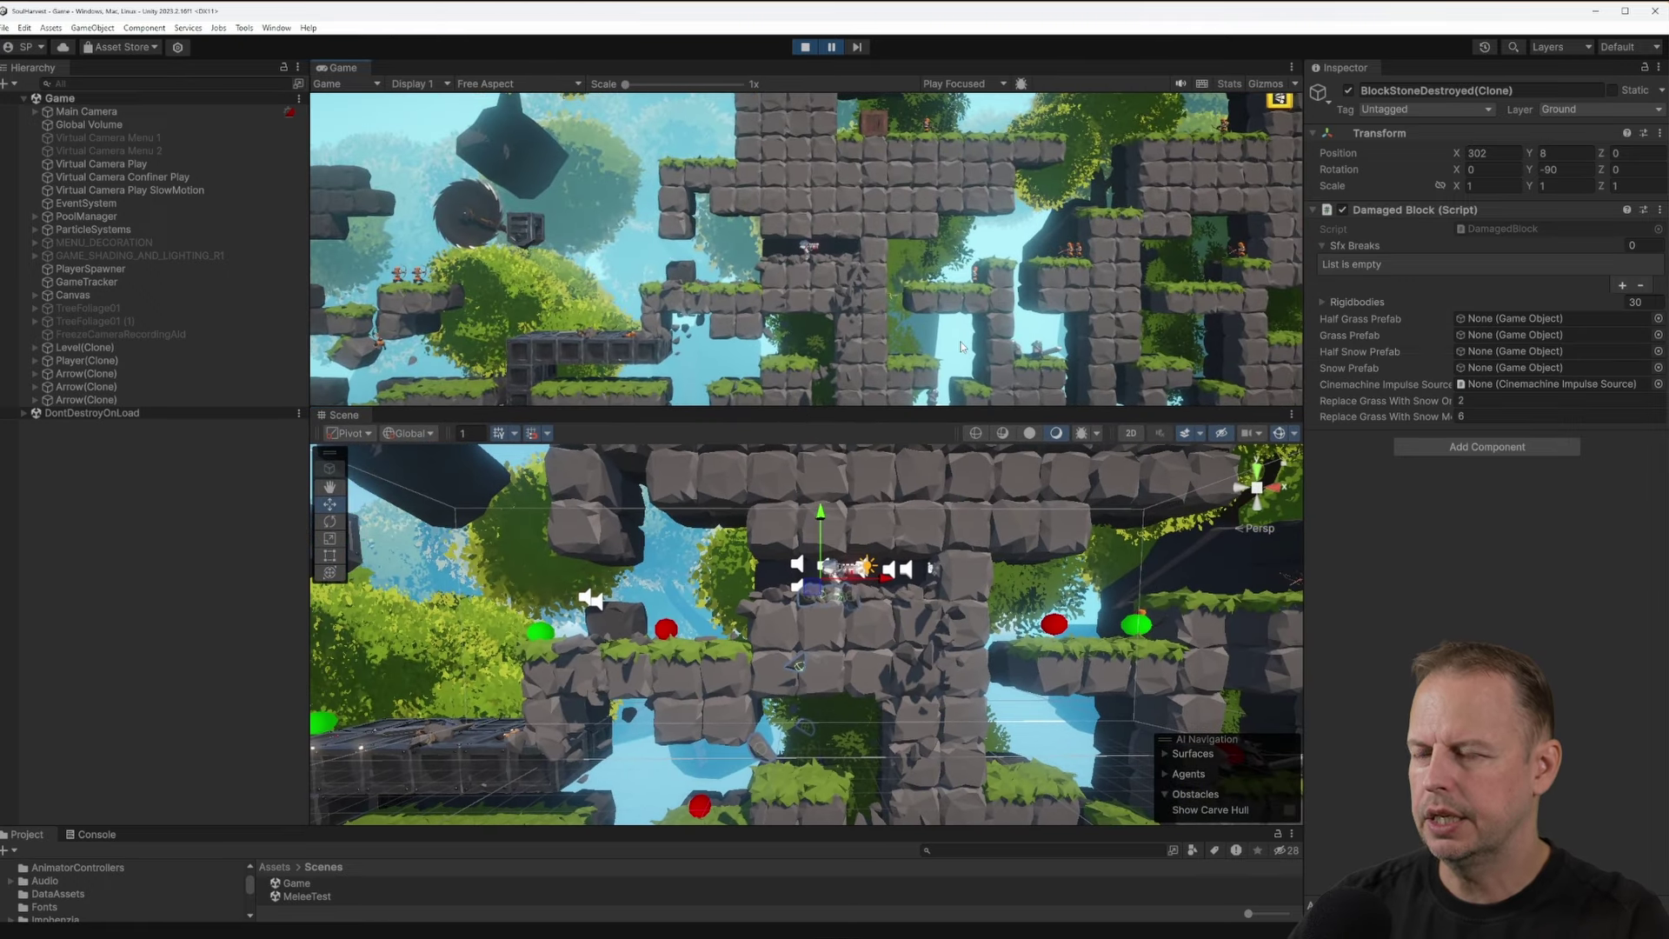
Restart the round from the in-game pause menu, advance the player to the right while attacking, and pause play mode
{"action": "key", "text": "Escape"}
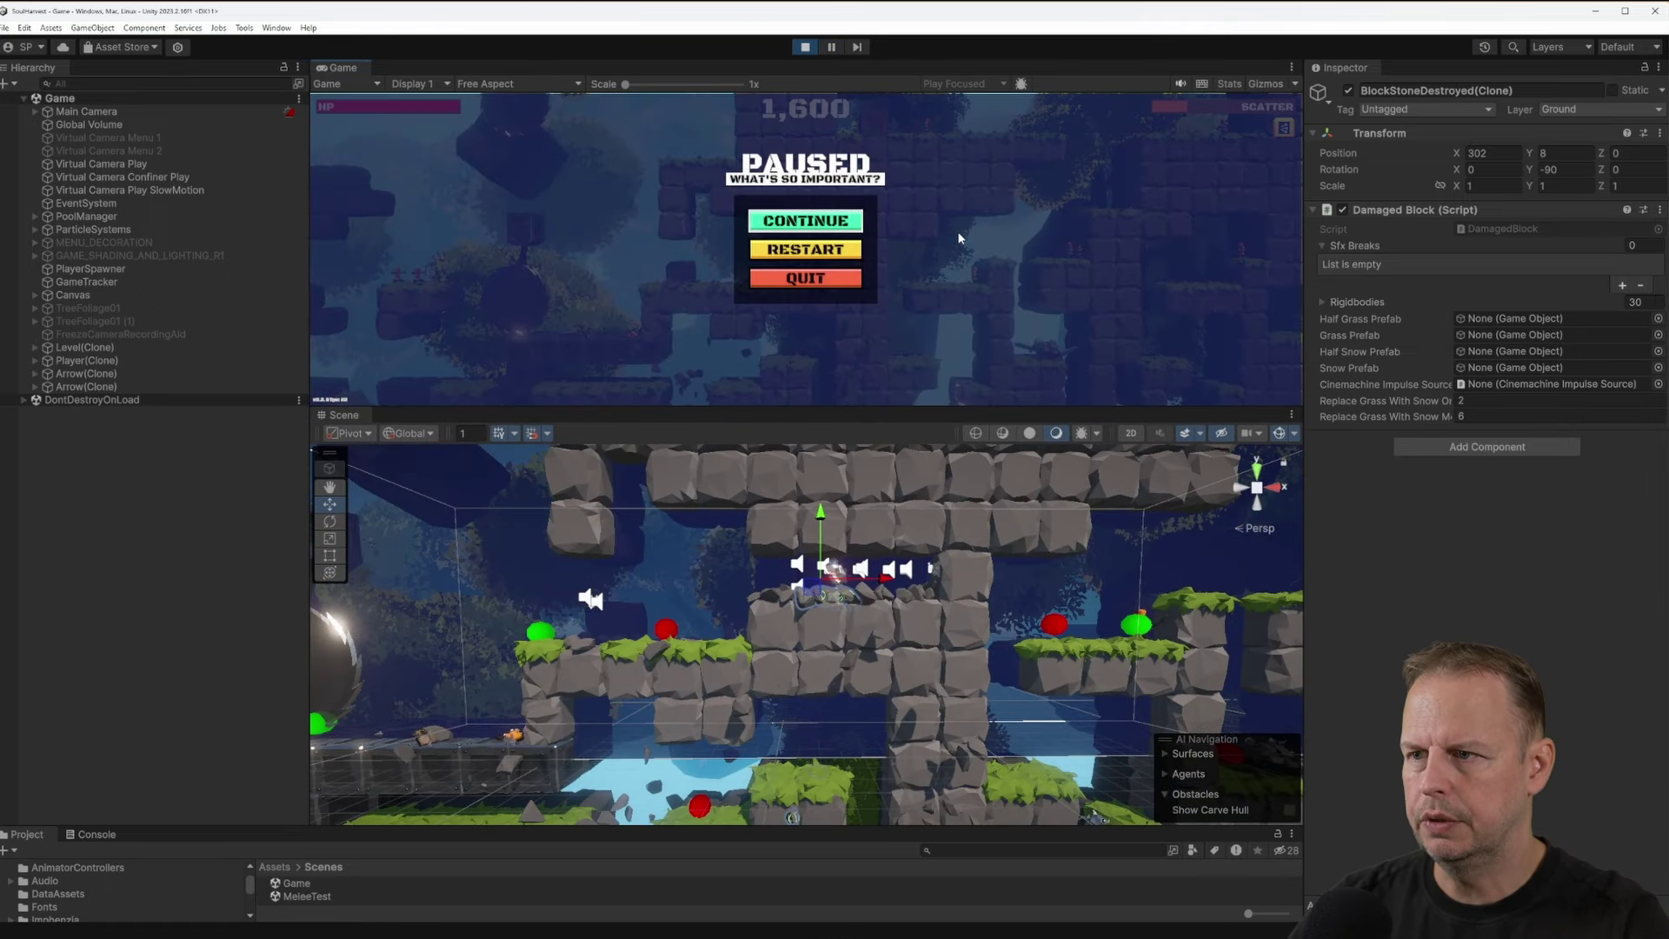
{"action": "key", "text": "Return"}
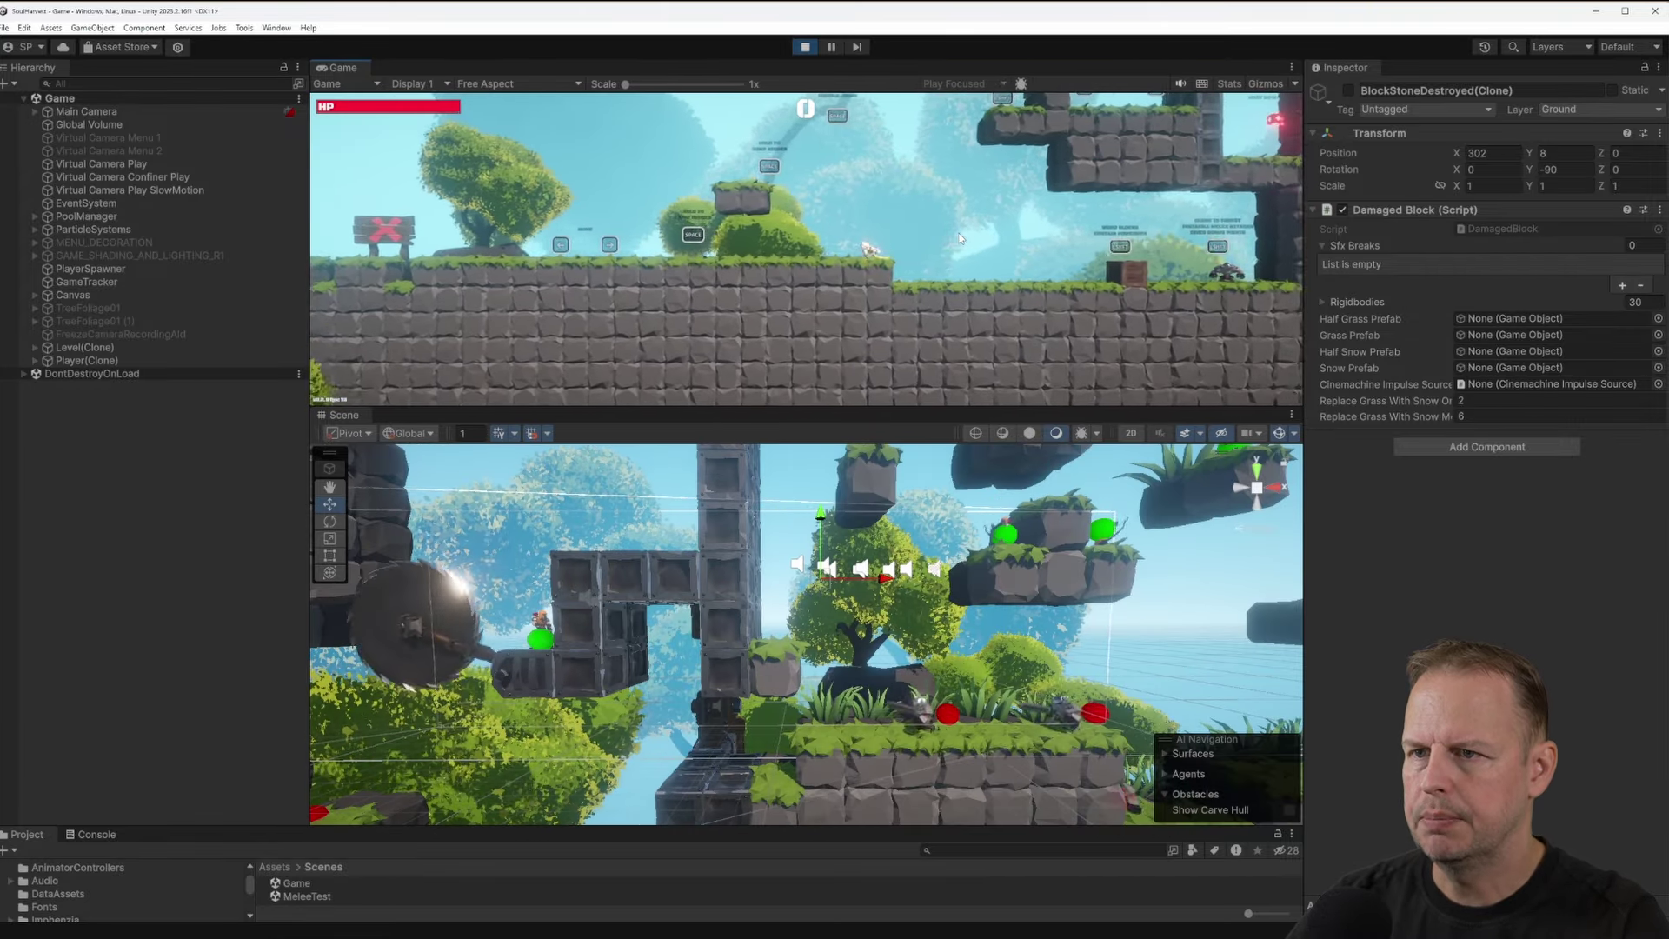
{"action": "key", "text": "Right"}
{"action": "key", "text": "ctrl"}
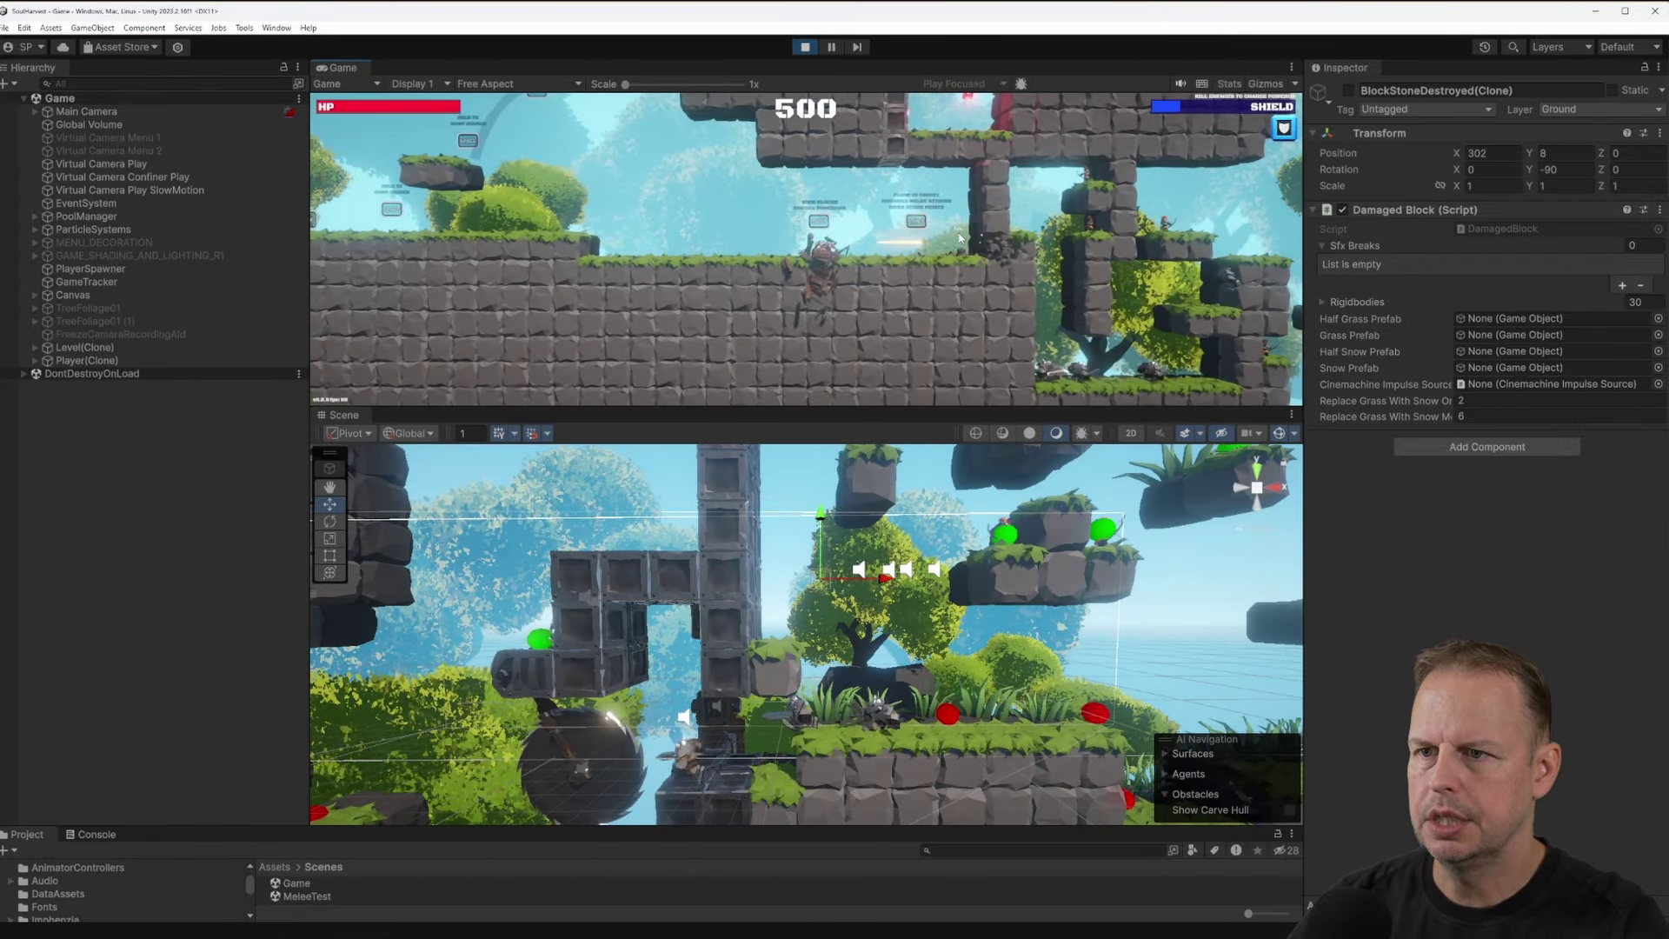
{"action": "left_click", "coordinate": [837, 50]}
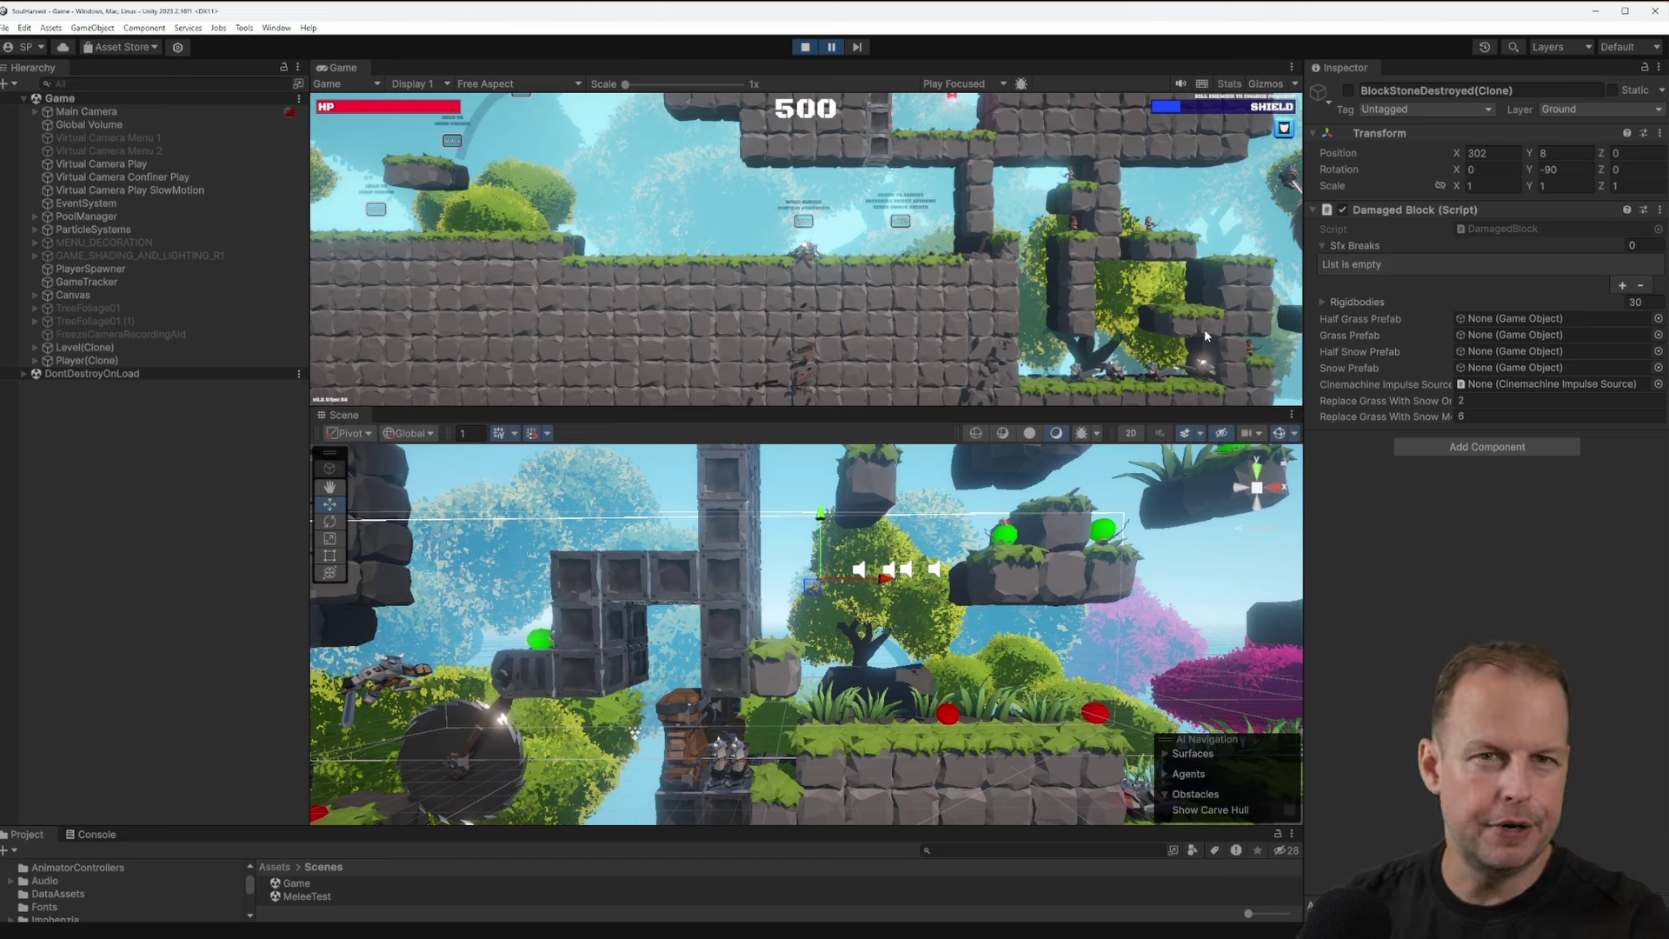
Select the airborne EnemyKnight1 near the spiked ball in the Scene view and frame it
{"action": "right_click_drag", "start_coordinate": [999, 628], "coordinate": [879, 599]}
{"action": "key", "text": "w"}
{"action": "left_click", "coordinate": [885, 577]}
{"action": "key", "text": "f"}
{"action": "scroll", "coordinate": [132, 706], "scroll_direction": "down", "scroll_amount": 2}
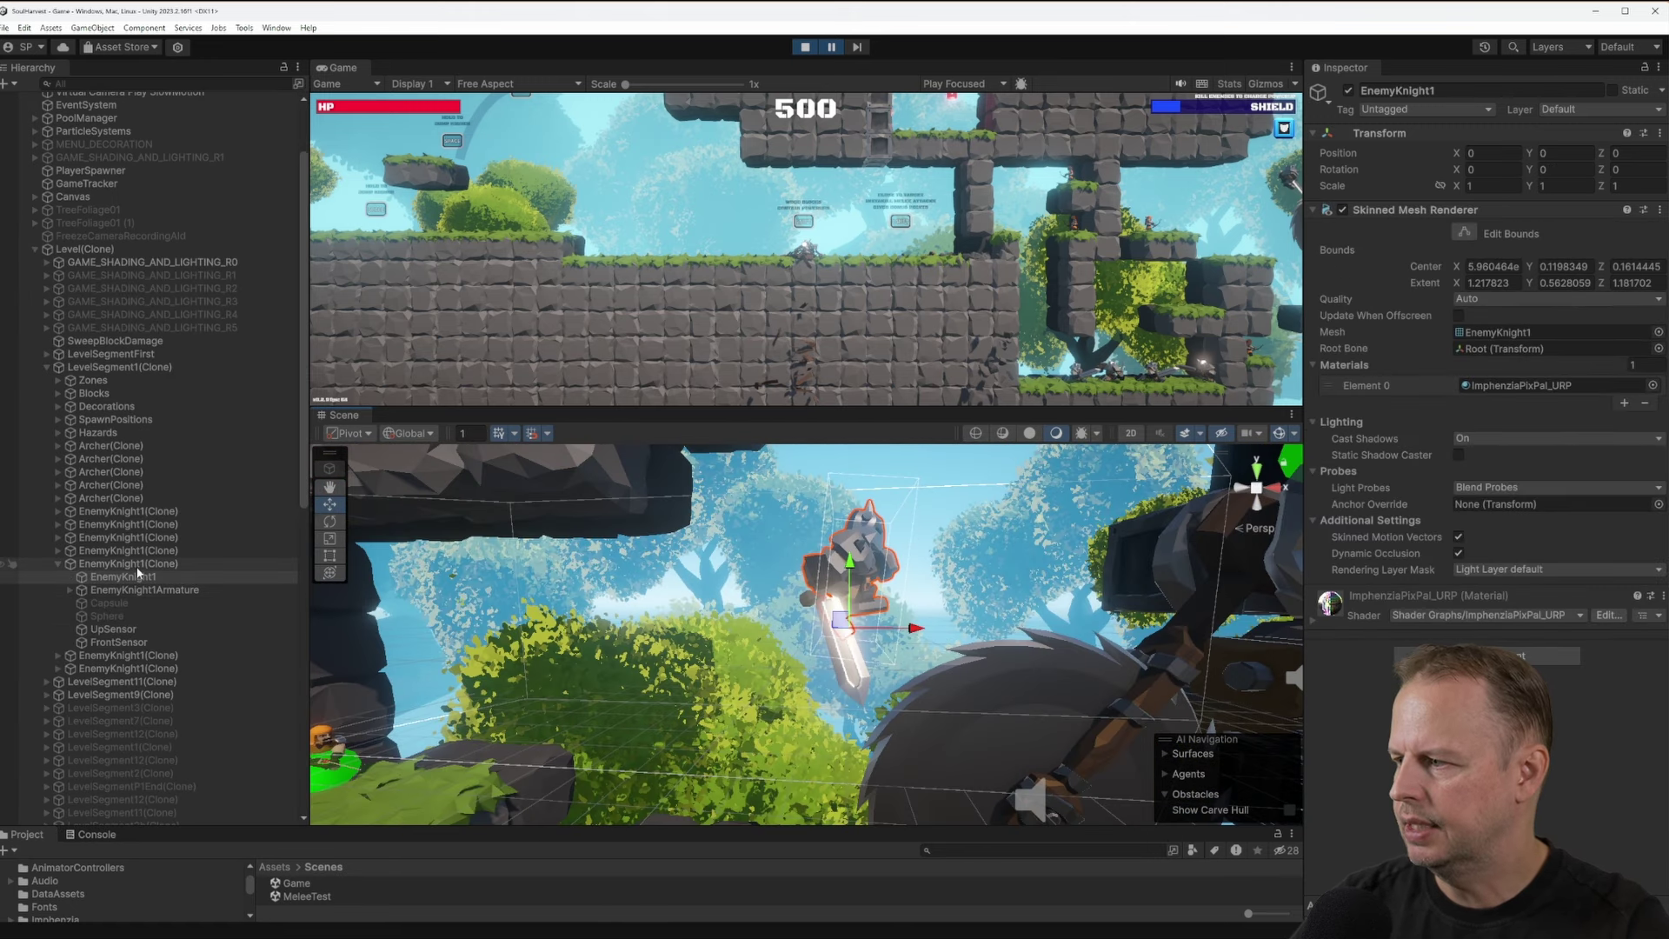
Select the parent EnemyKnight1(Clone) and examine its script components, collapsing AI Knowledge and highlighting Character Movement
{"action": "left_click", "coordinate": [160, 565]}
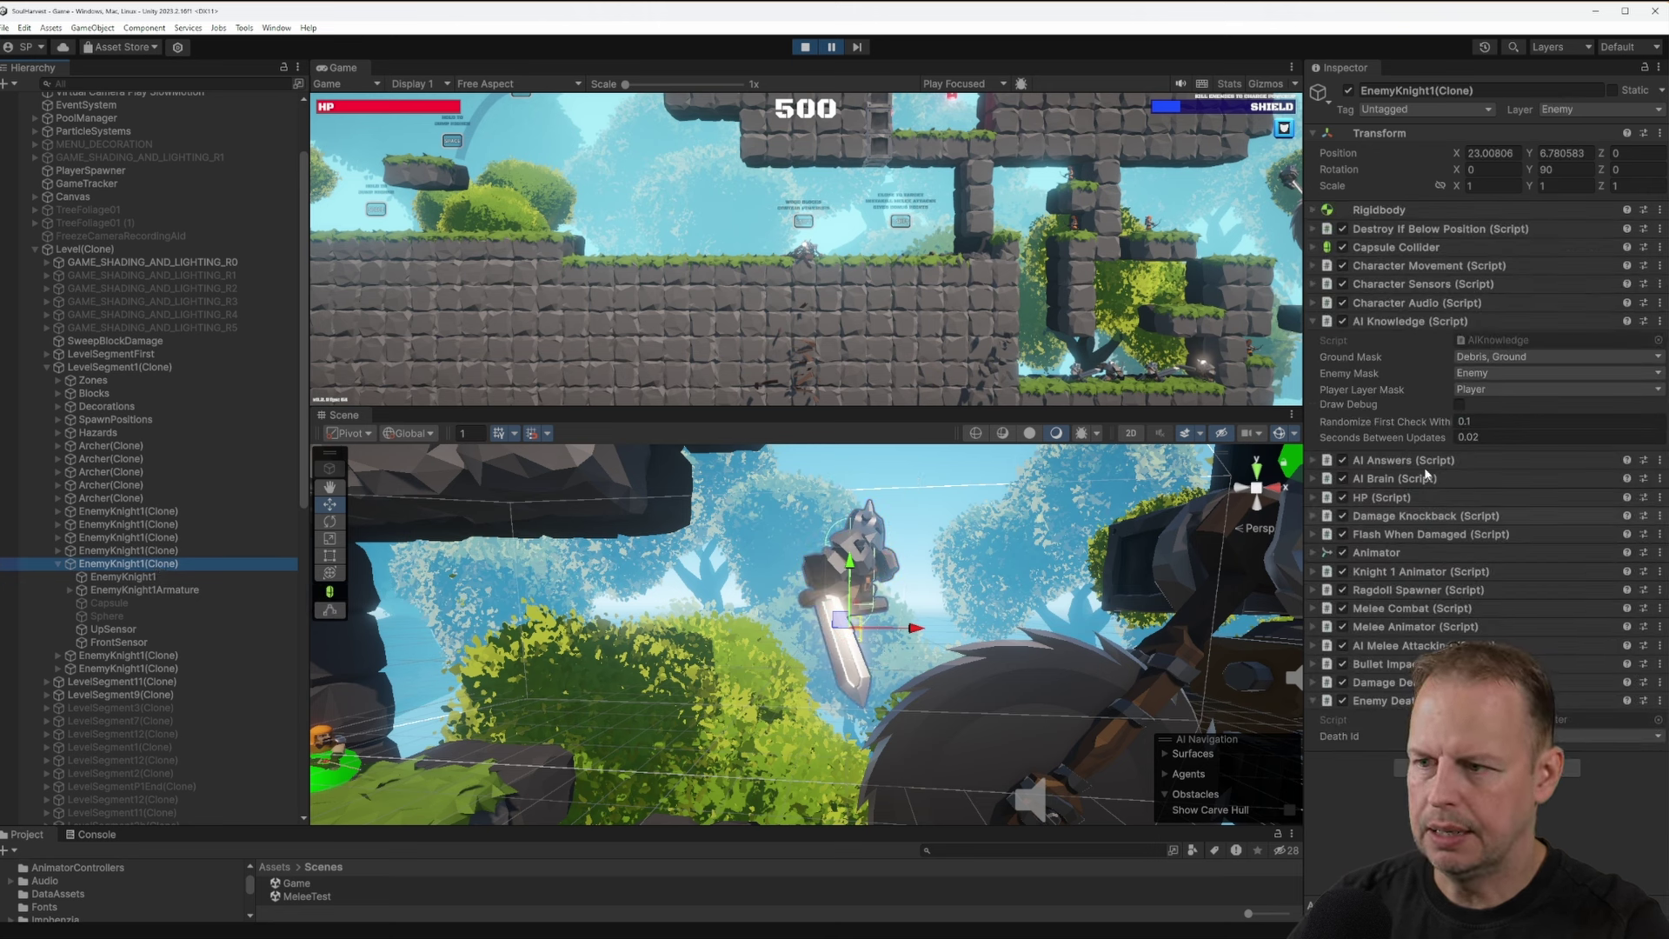
{"action": "left_click", "coordinate": [1314, 321]}
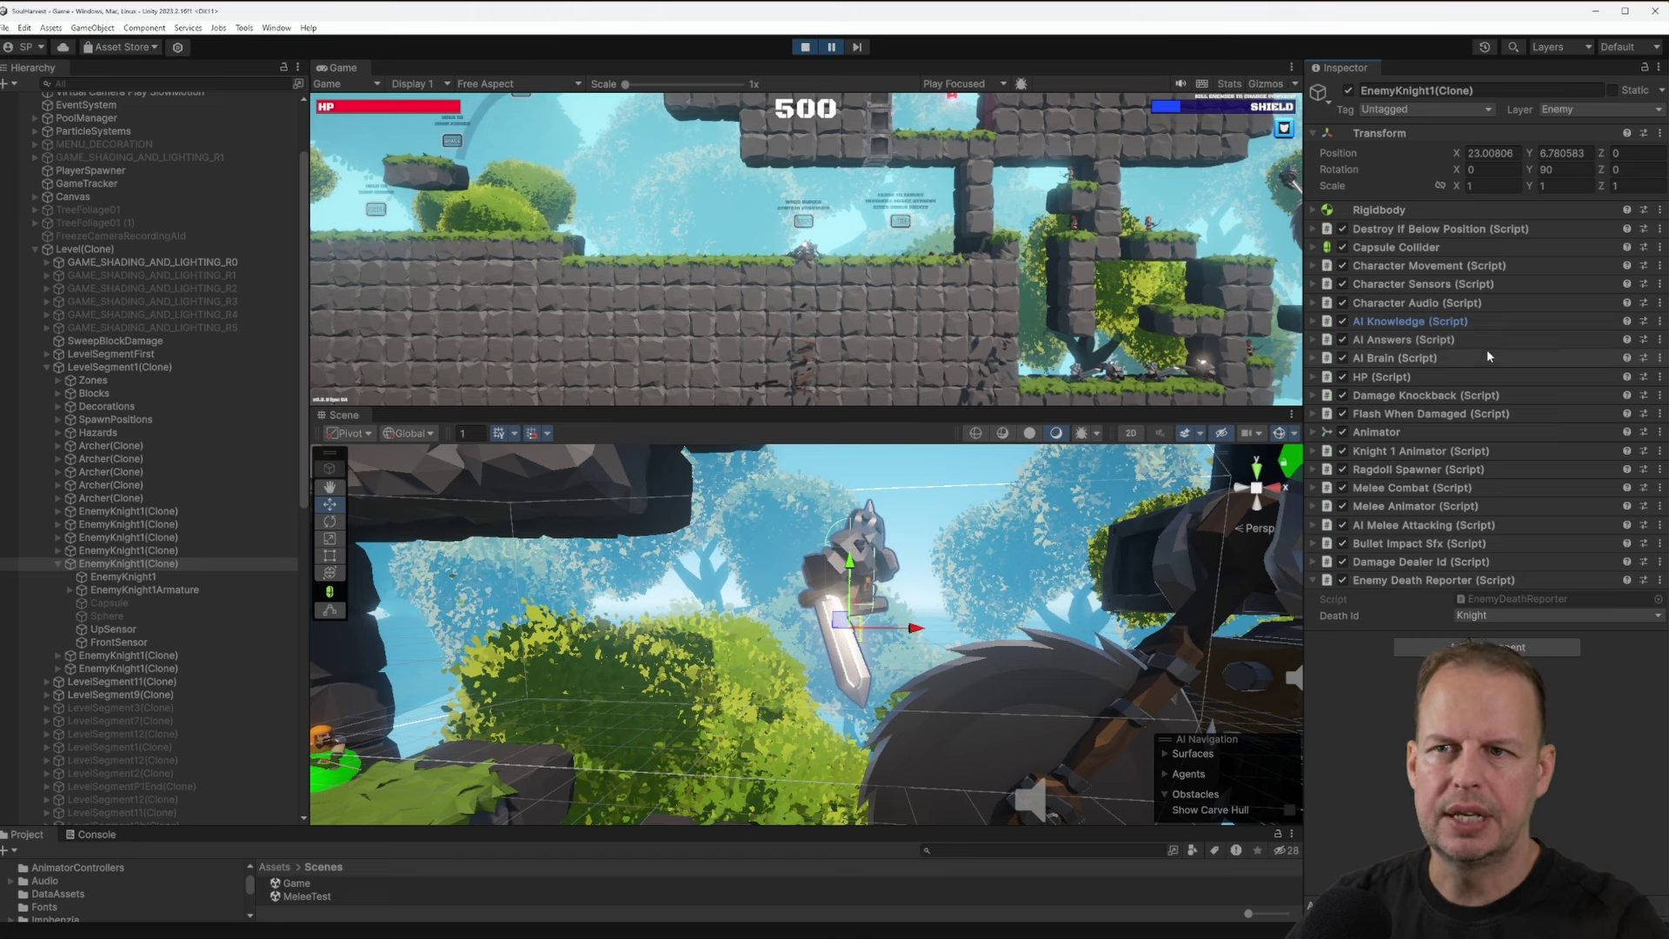
{"action": "left_click", "coordinate": [1433, 269]}
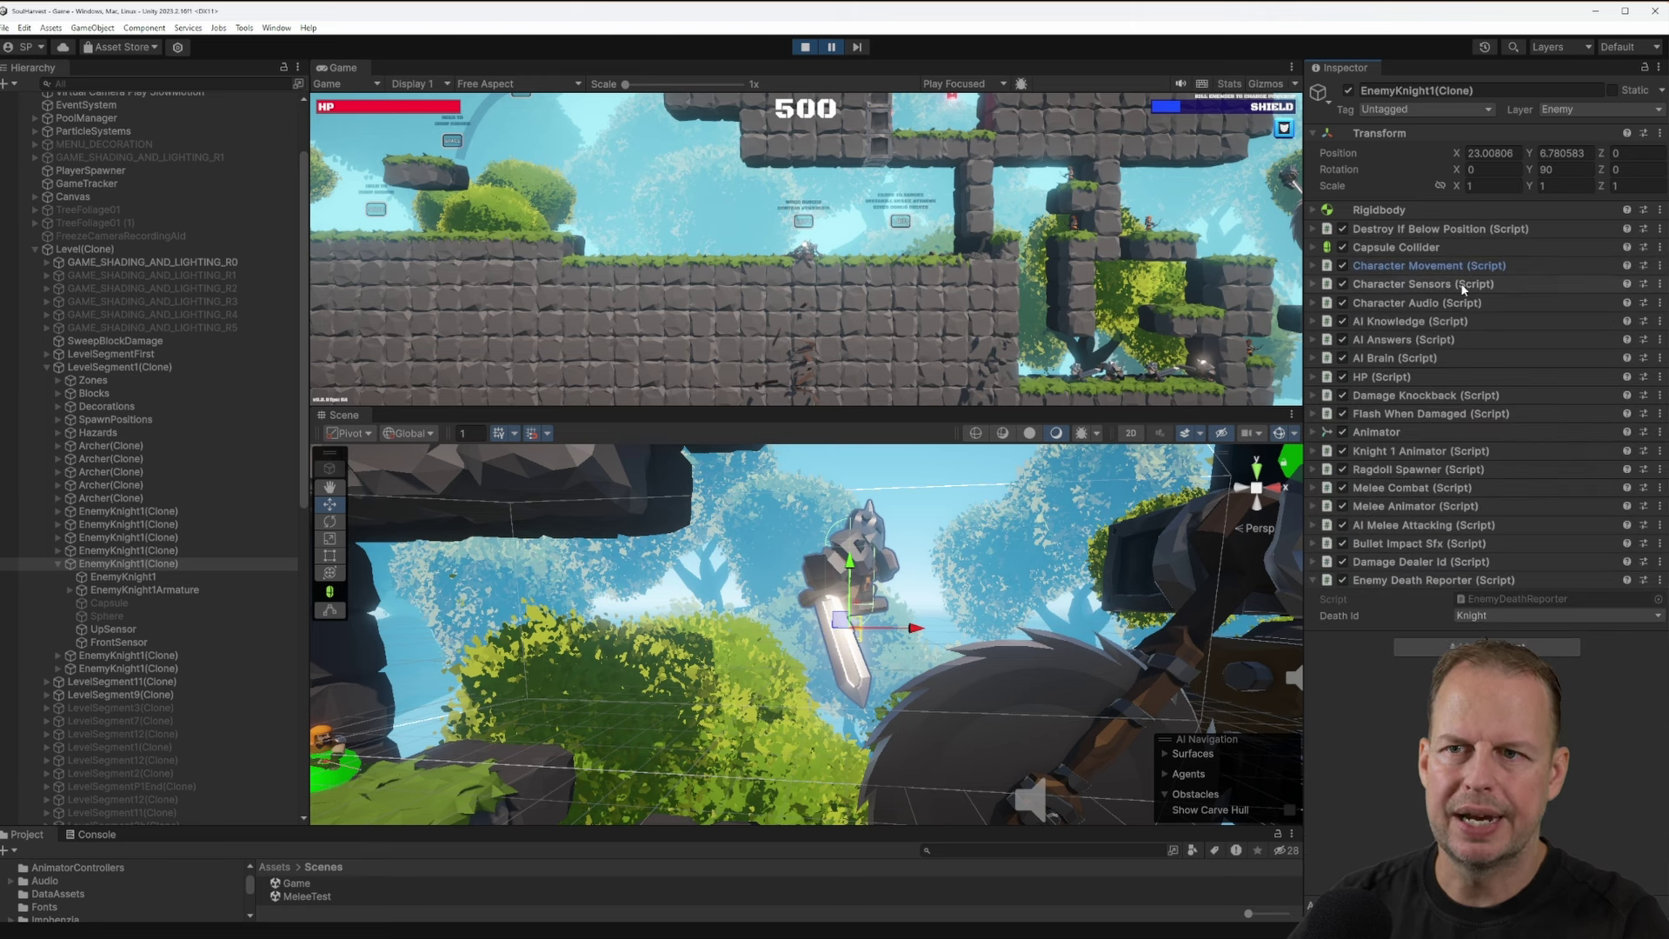
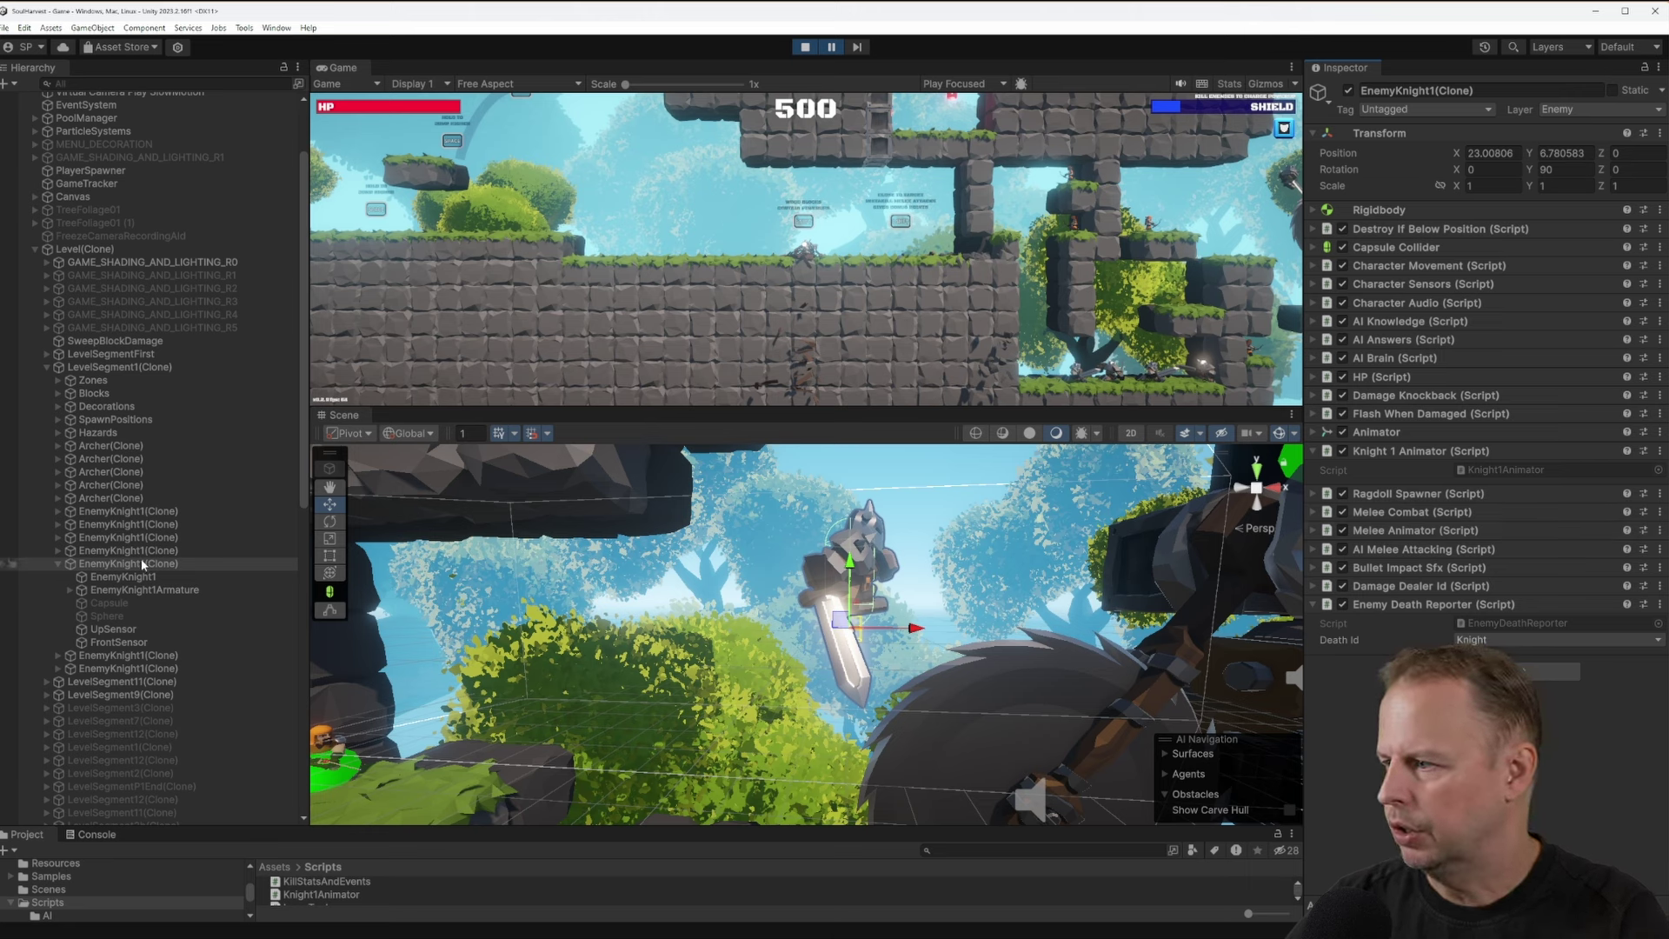
Open the Animator window for EnemyKnight1(Clone) and dock it beside the Game view
{"action": "left_click", "coordinate": [135, 566]}
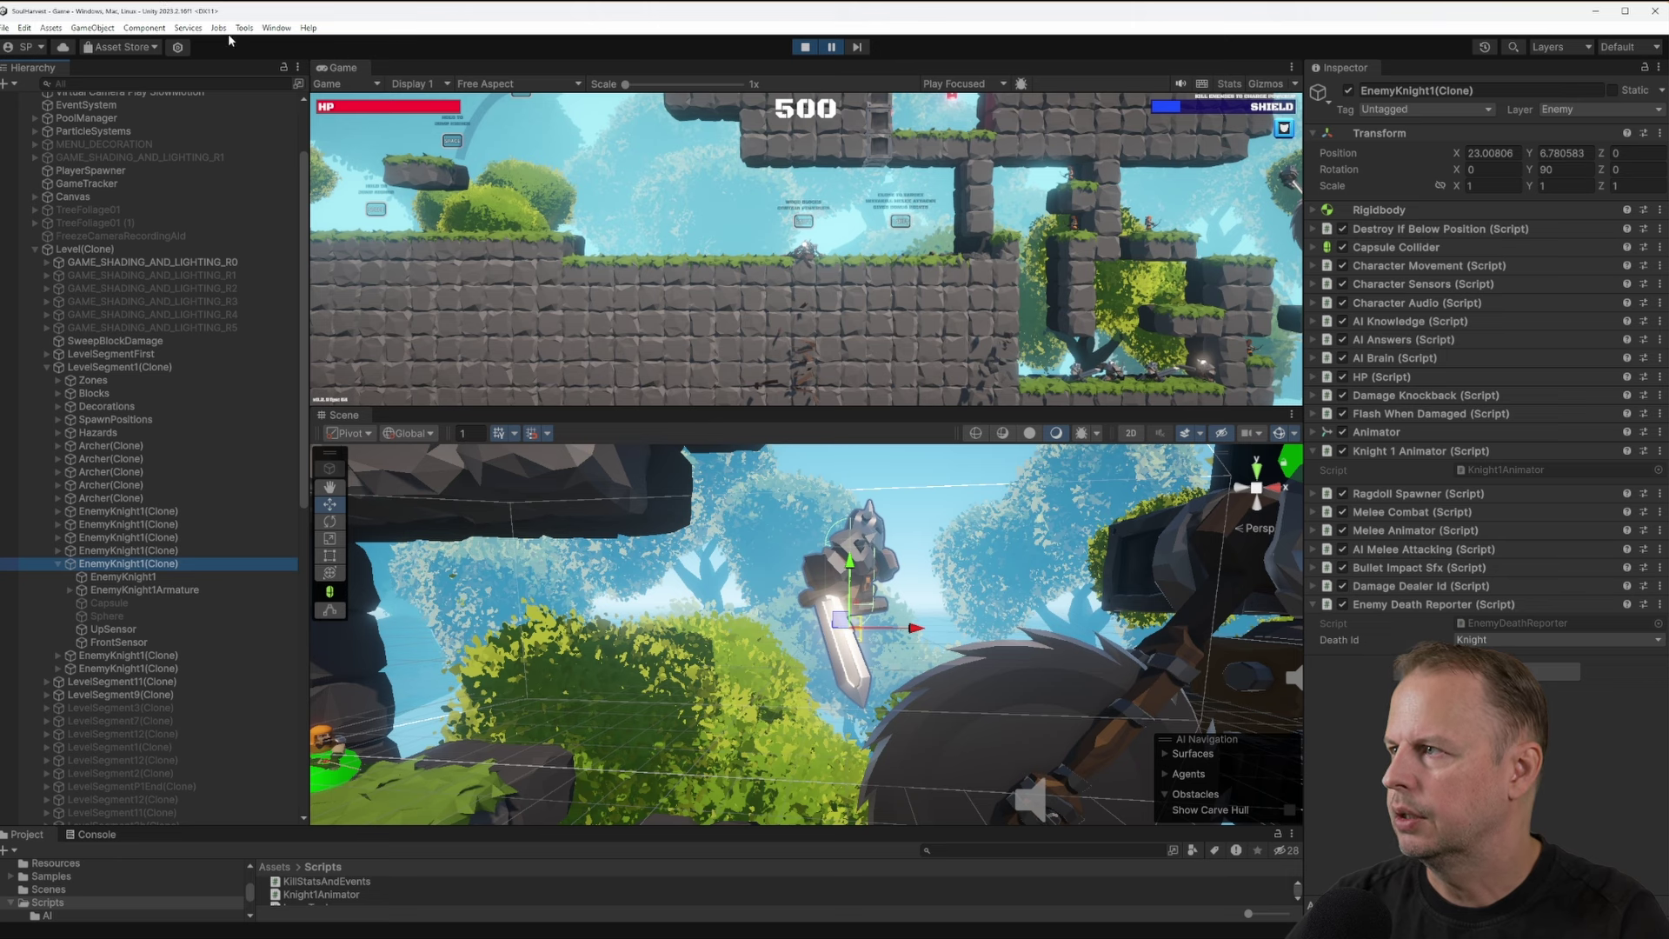
{"action": "left_click", "coordinate": [277, 28]}
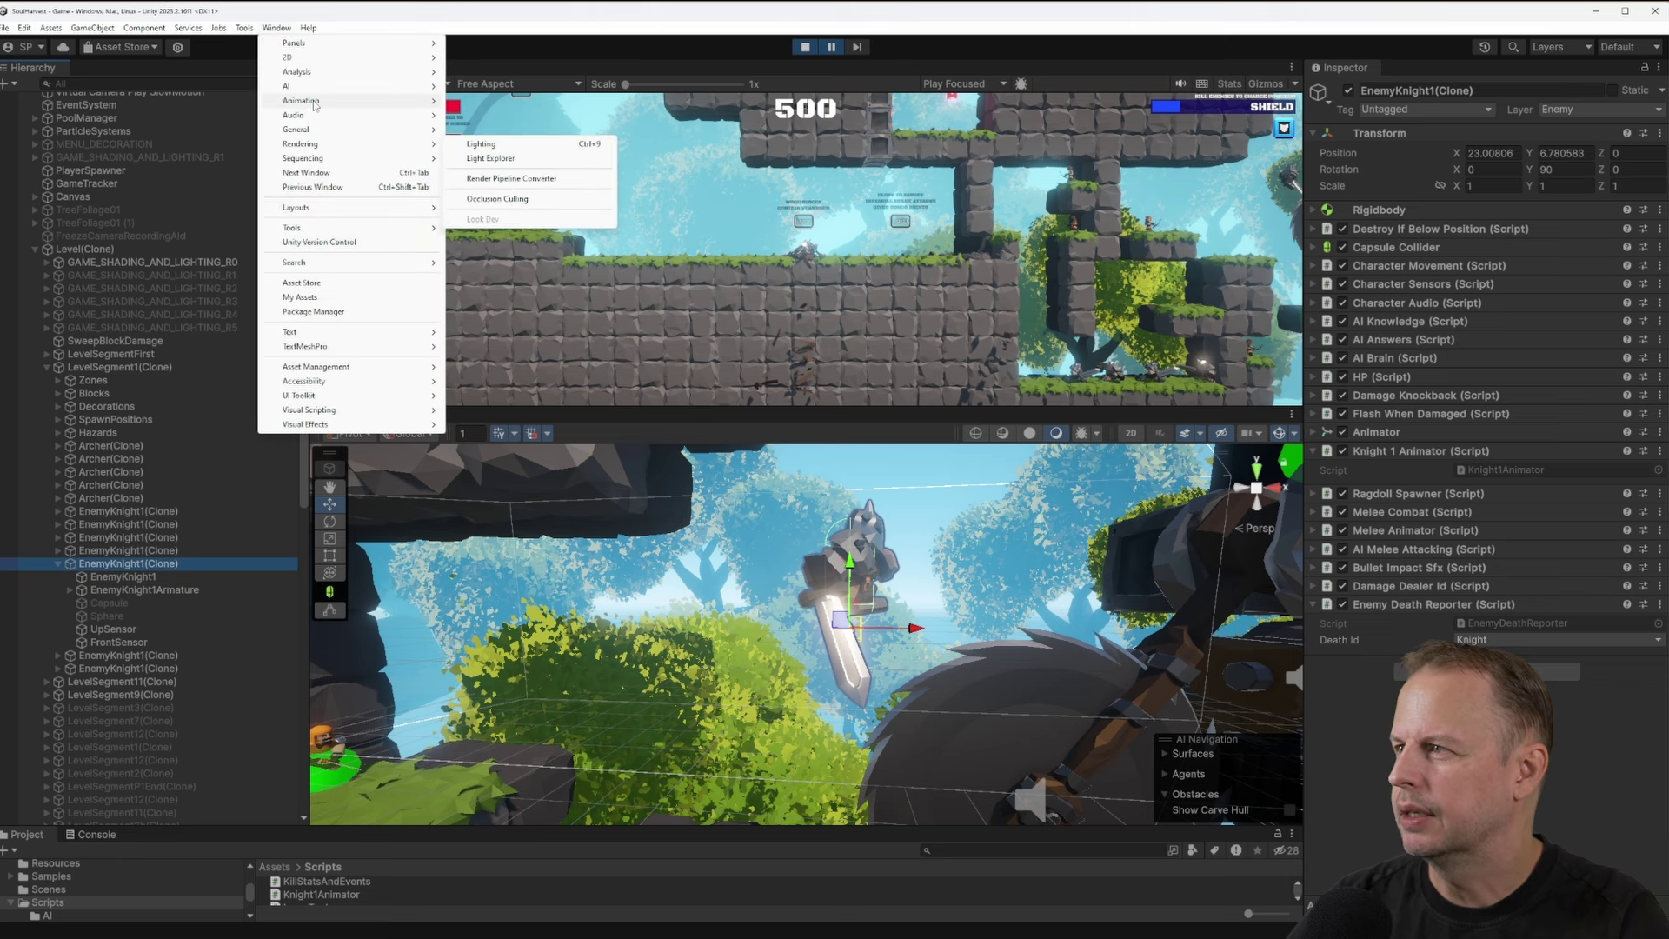
{"action": "mouse_move", "coordinate": [365, 101]}
{"action": "left_click", "coordinate": [506, 115]}
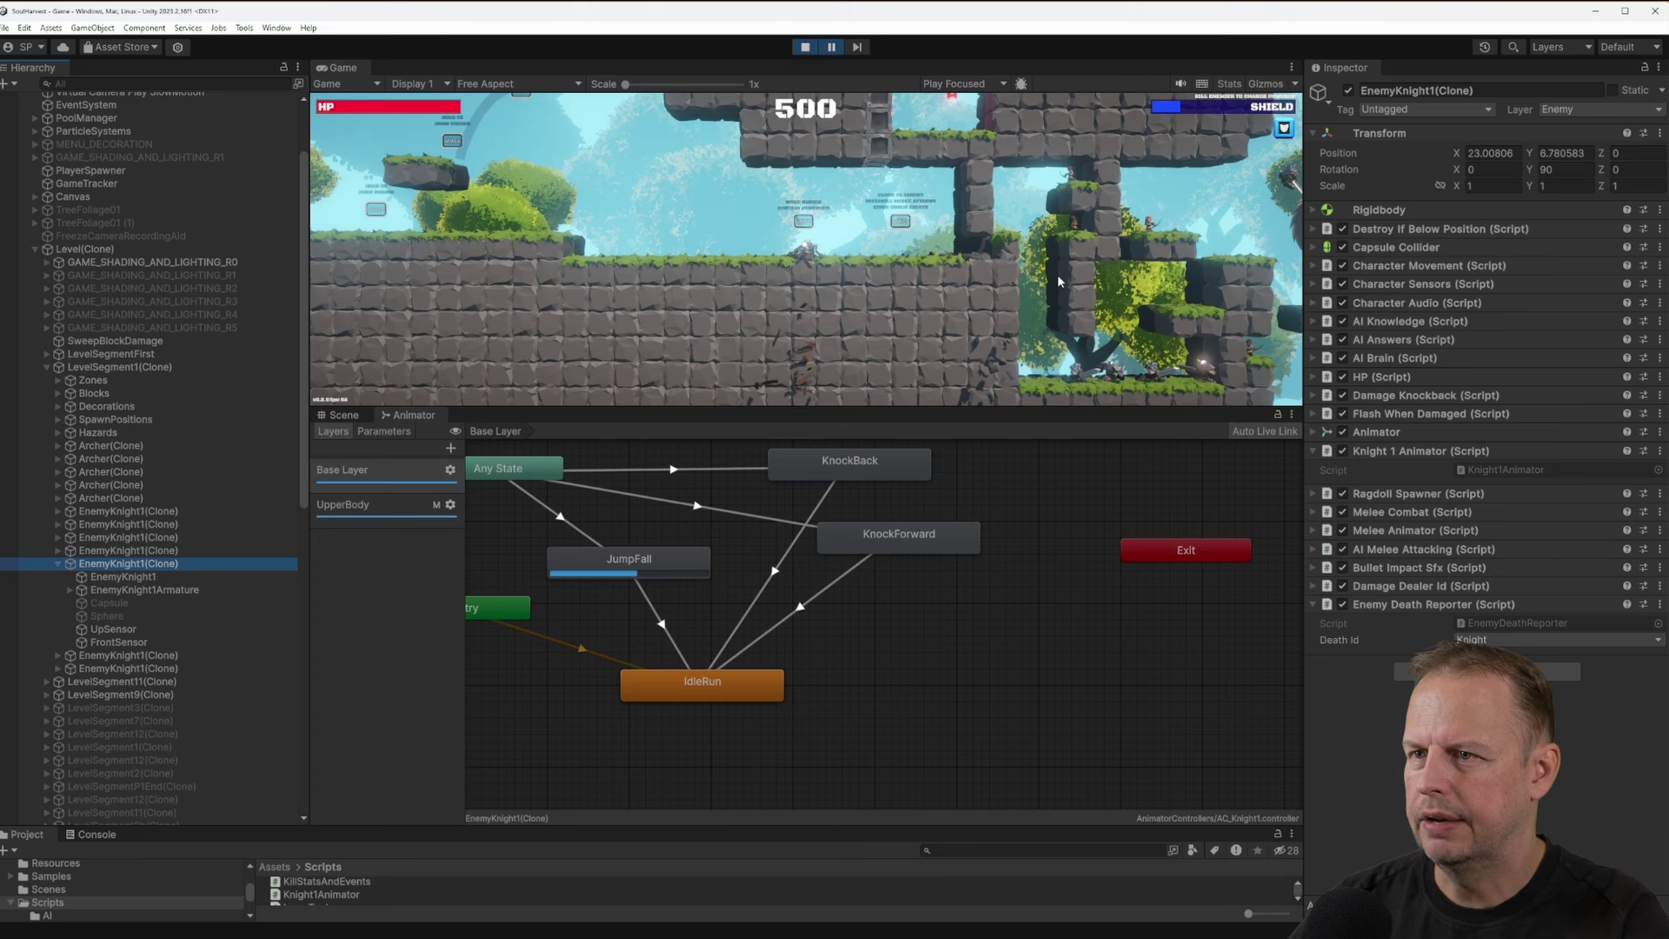
{"action": "left_click_drag", "start_coordinate": [415, 415], "coordinate": [448, 72]}
Examine the states and transitions of the knight's UpperBody layer and Base Layer in the Animator
{"action": "scroll", "coordinate": [928, 308], "scroll_direction": "down", "scroll_amount": 3}
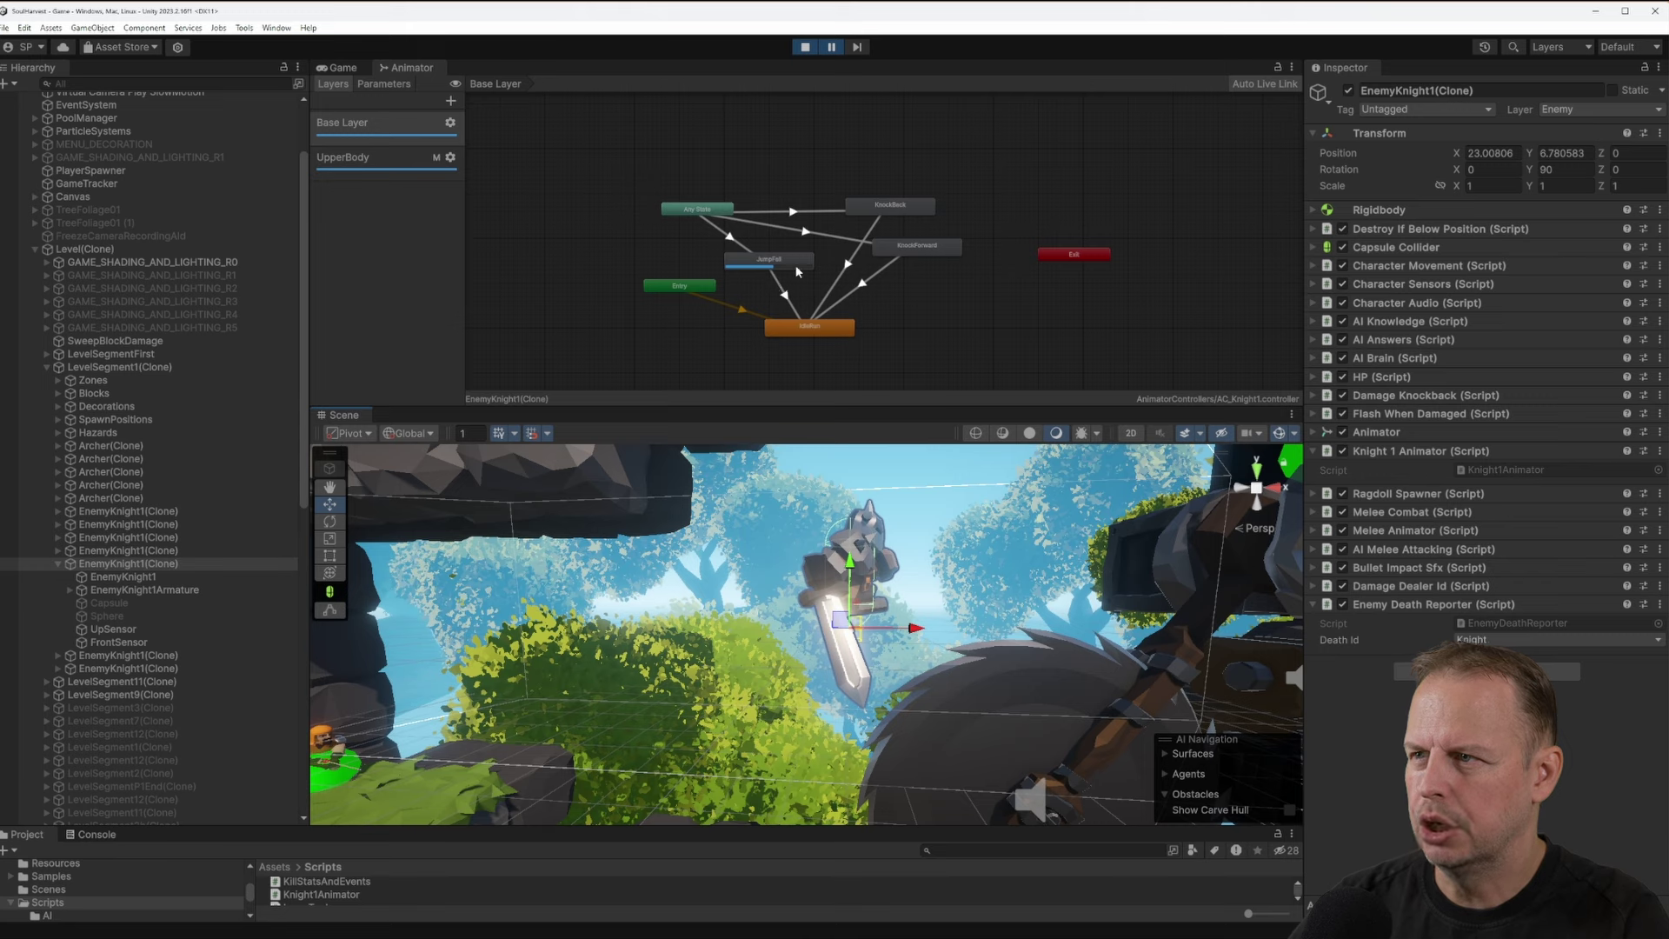
{"action": "scroll", "coordinate": [873, 249], "scroll_direction": "up", "scroll_amount": 2}
{"action": "left_click", "coordinate": [361, 160]}
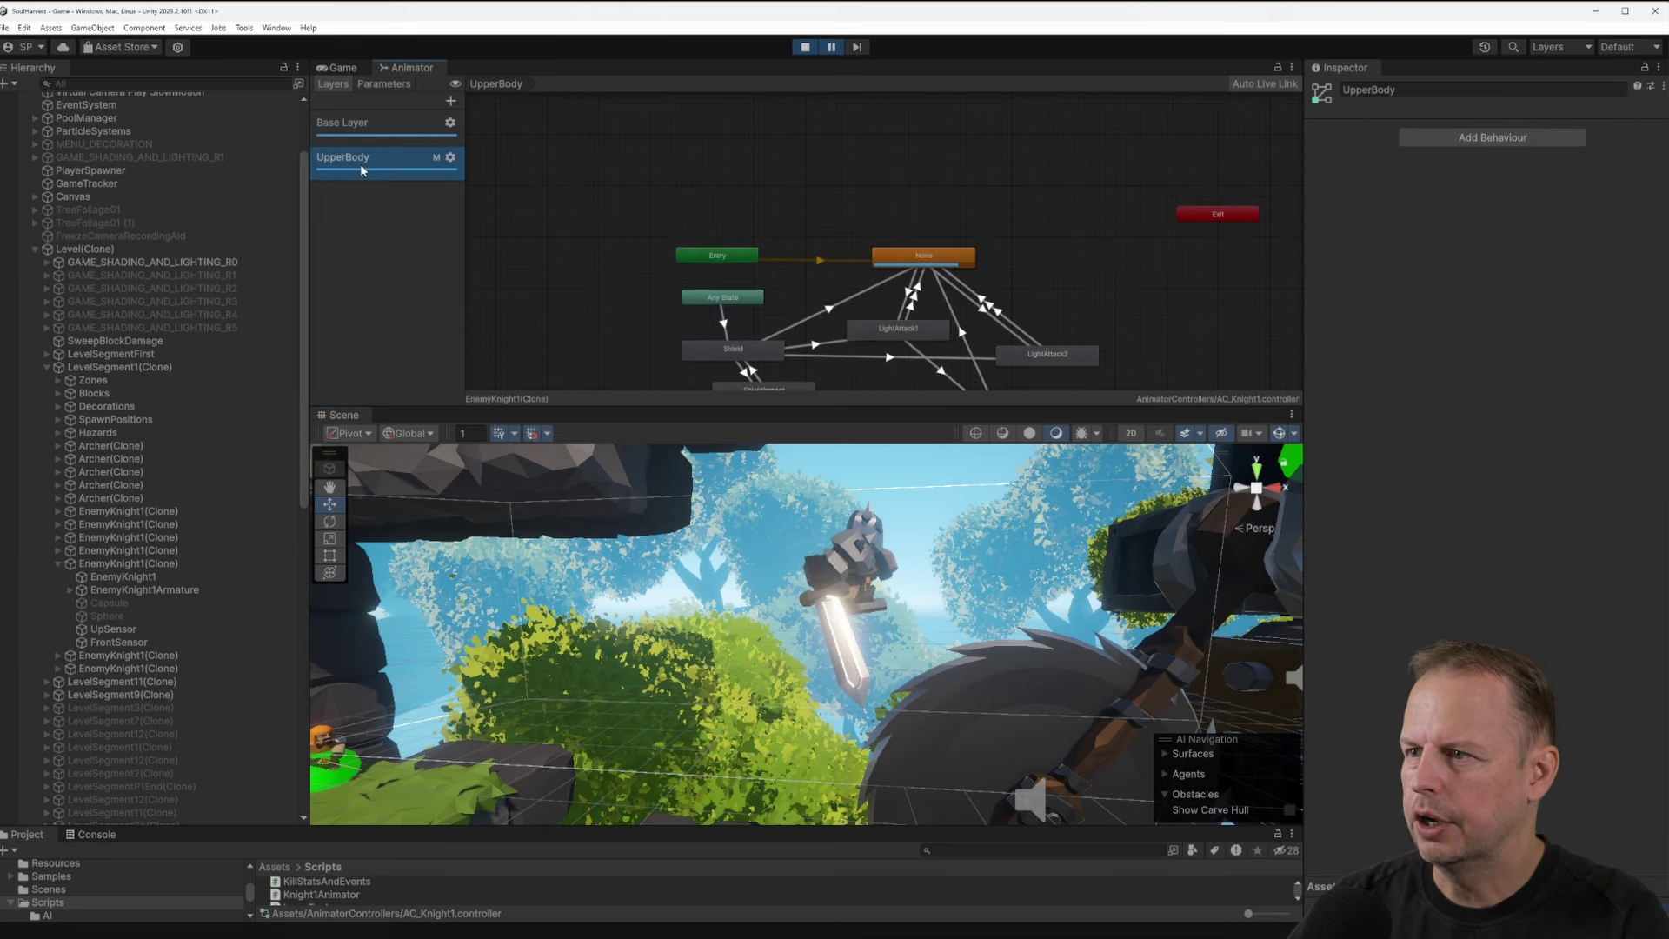
{"action": "middle_click_drag", "start_coordinate": [960, 248], "coordinate": [904, 154]}
{"action": "scroll", "coordinate": [904, 154], "scroll_direction": "up", "scroll_amount": 3}
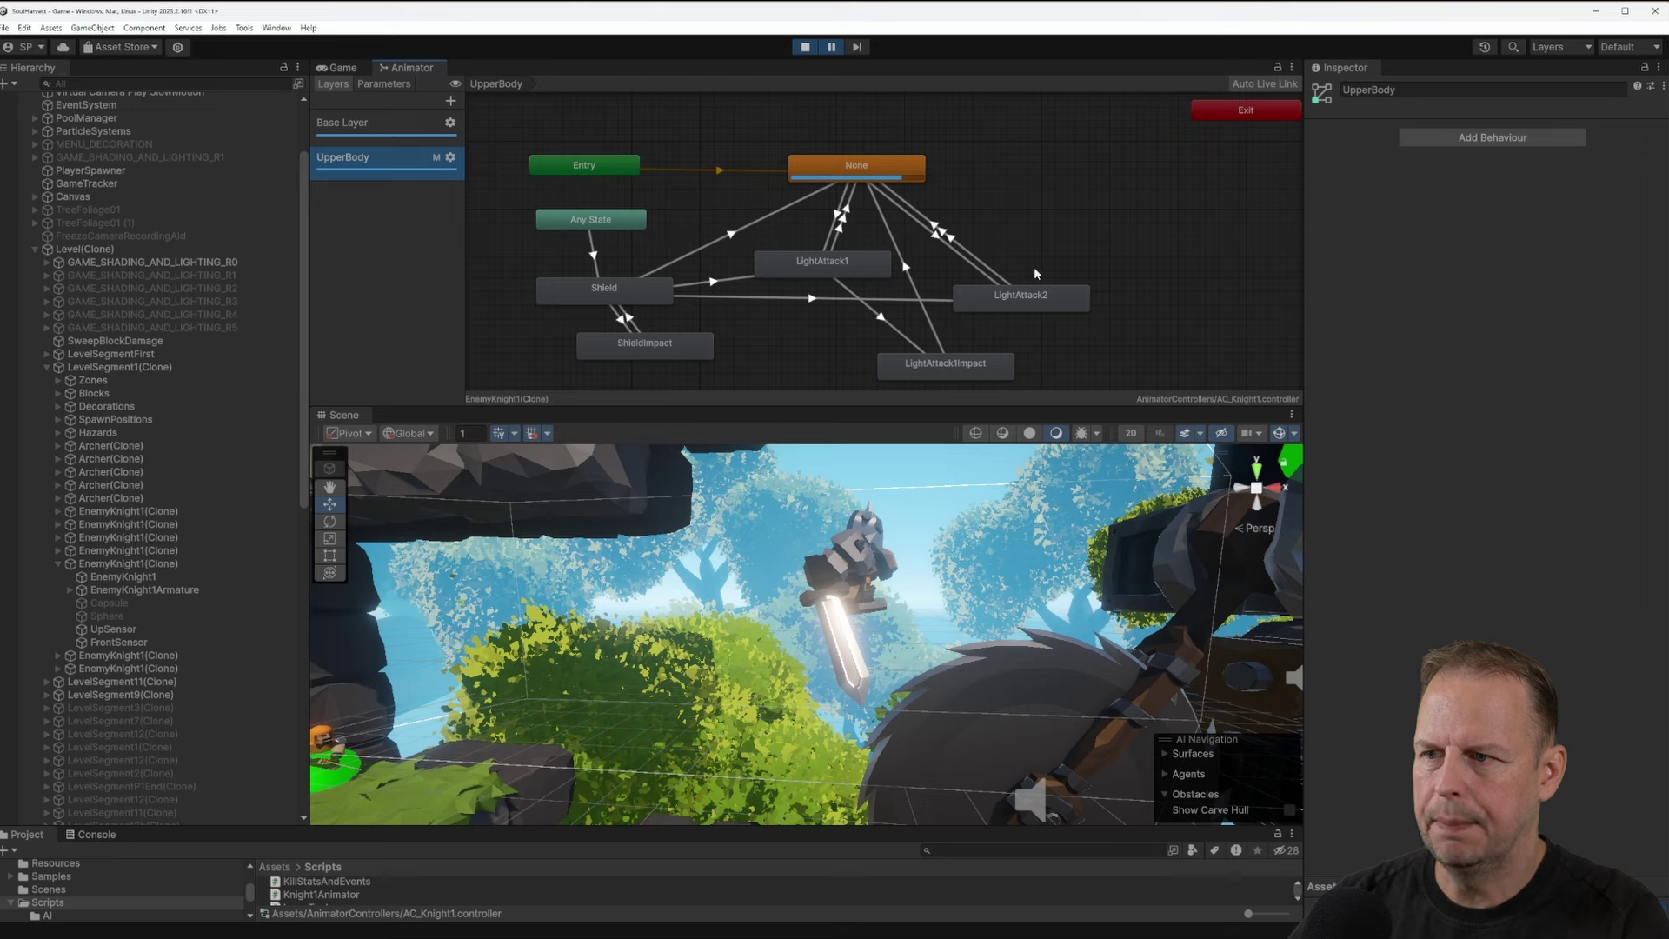
{"action": "left_click", "coordinate": [334, 126]}
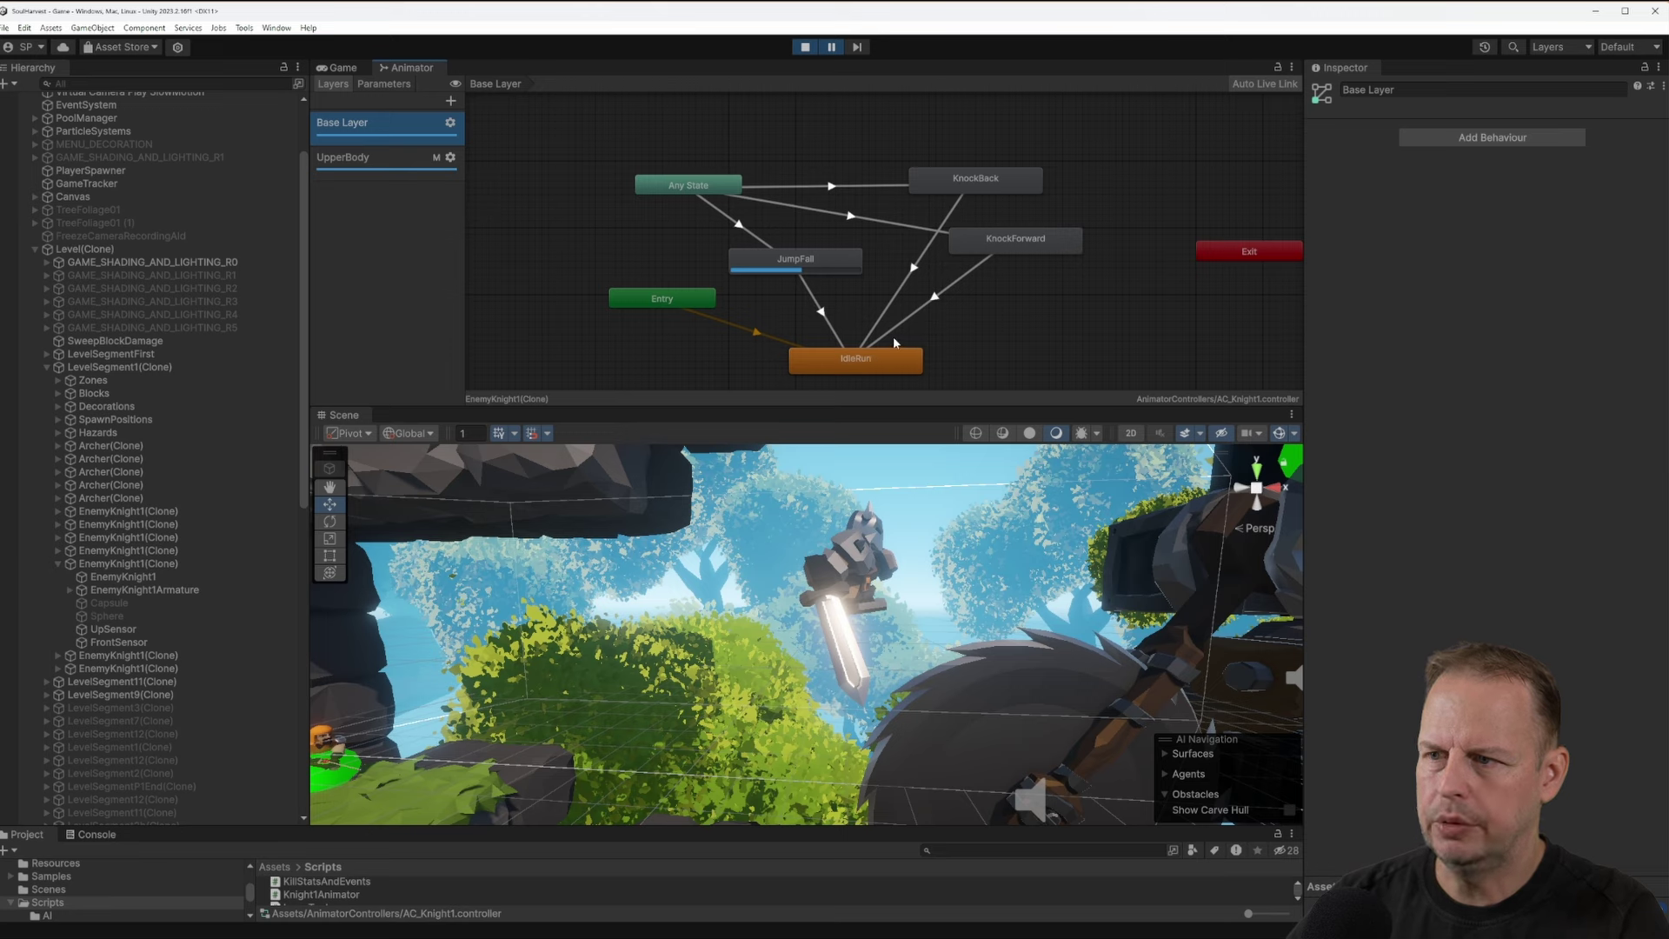
Examine the IdleRun blend tree and the Any State to JumpFall transition in the knight's Base Layer
{"action": "double_click", "coordinate": [867, 366]}
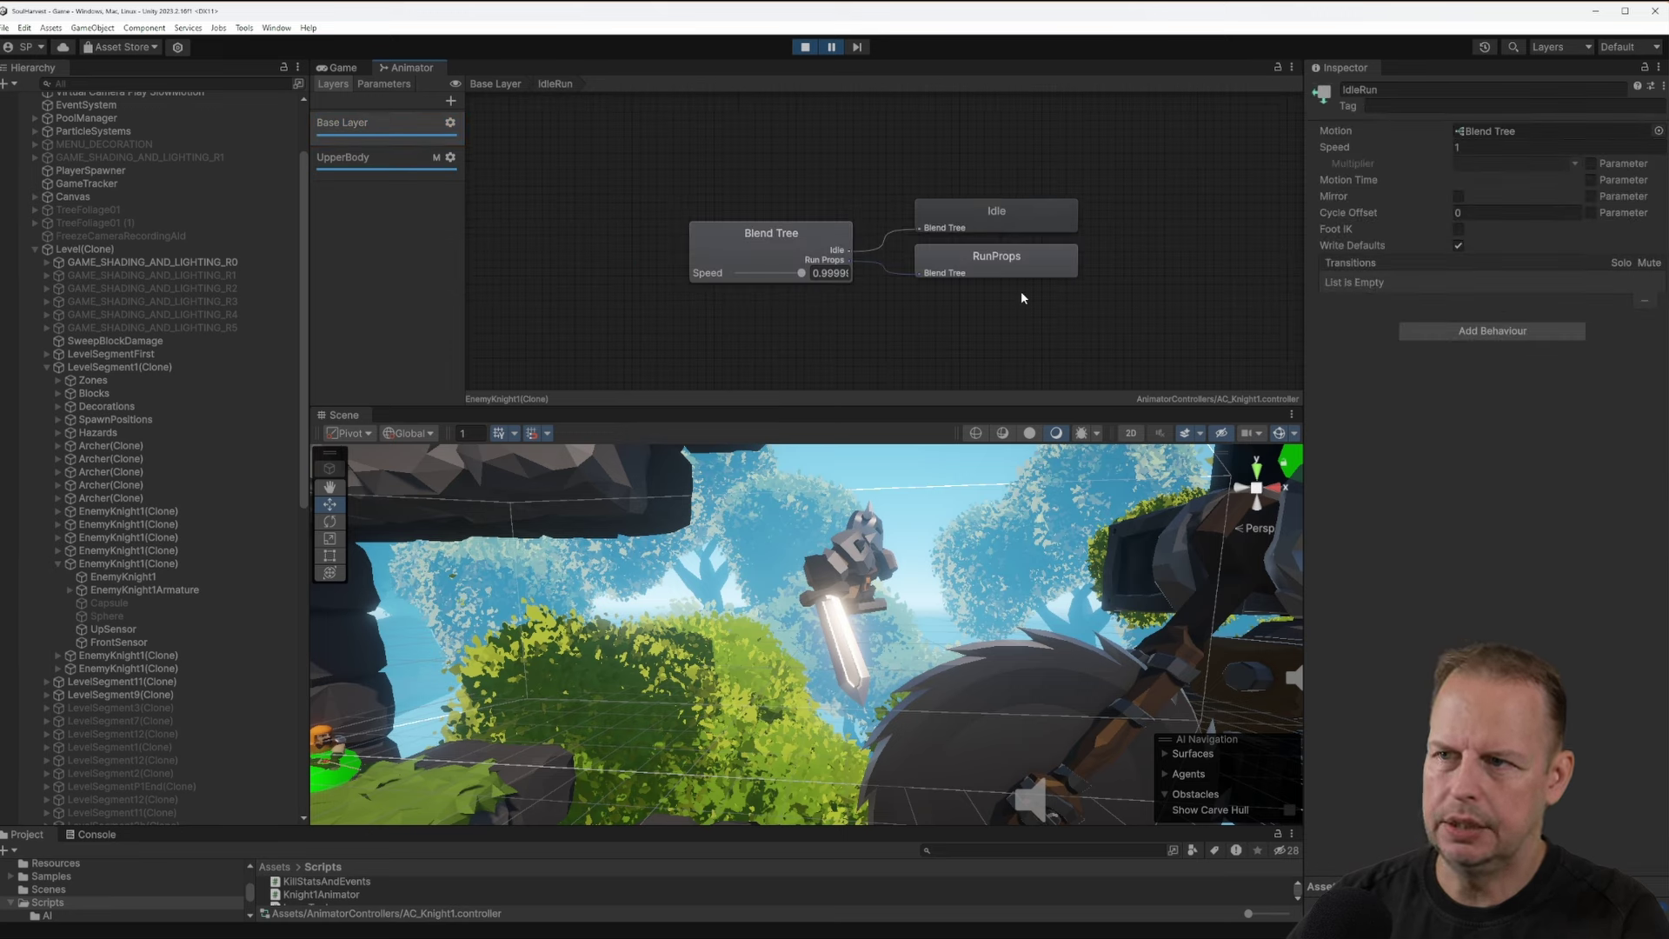
{"action": "double_click", "coordinate": [368, 129]}
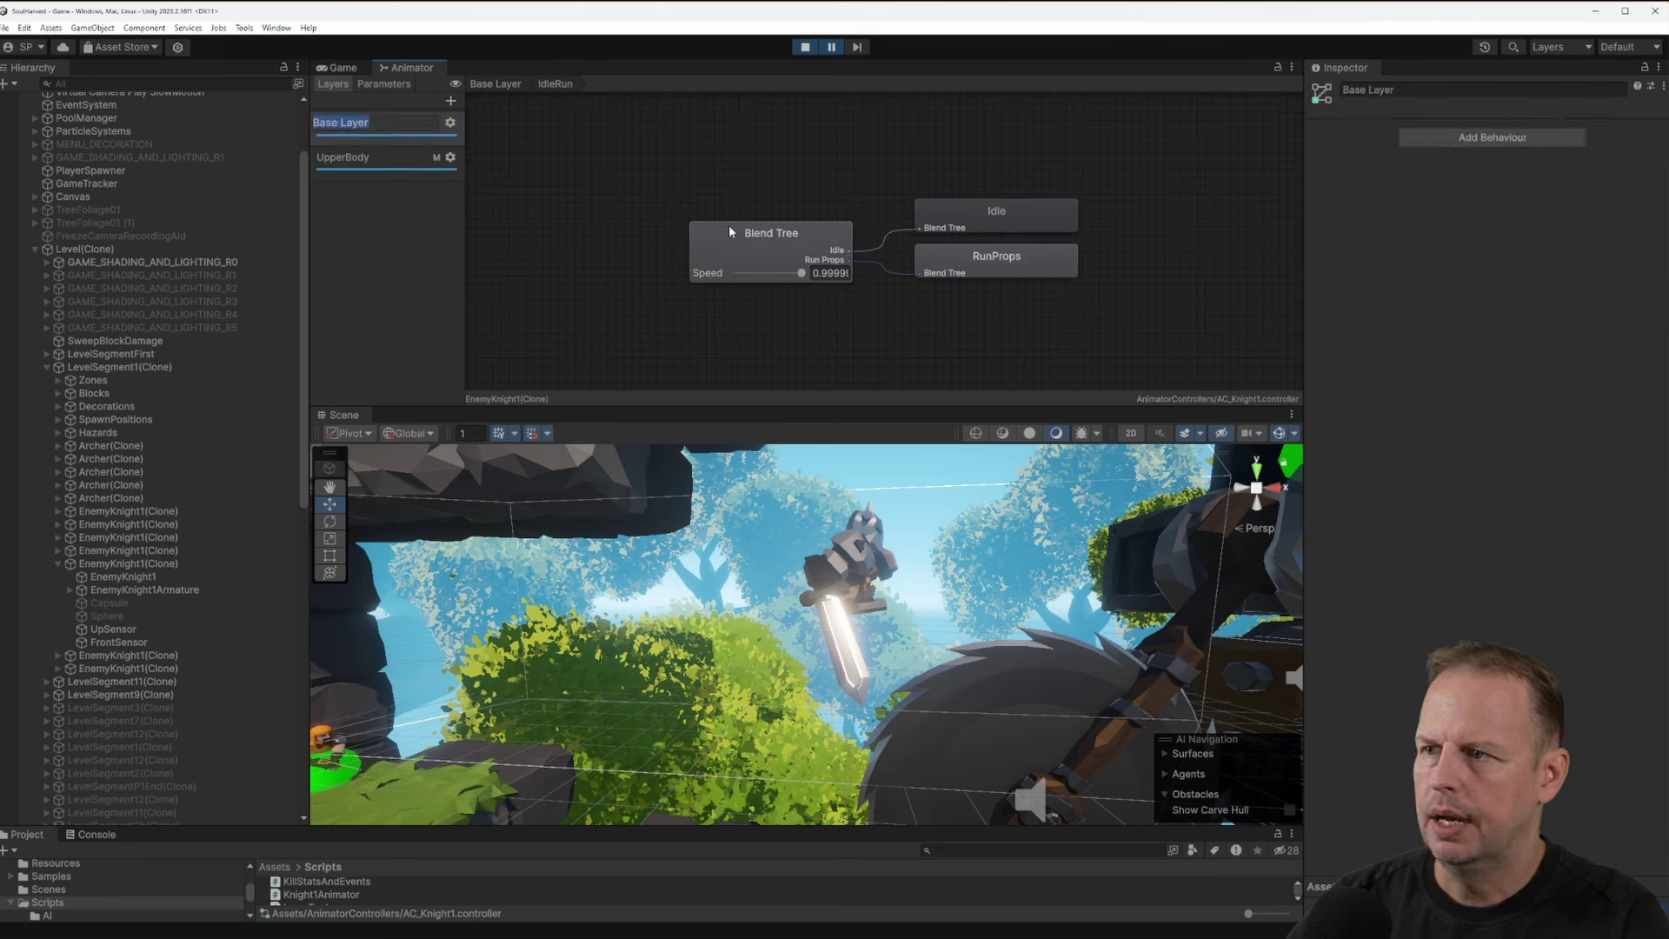
{"action": "left_click", "coordinate": [500, 83]}
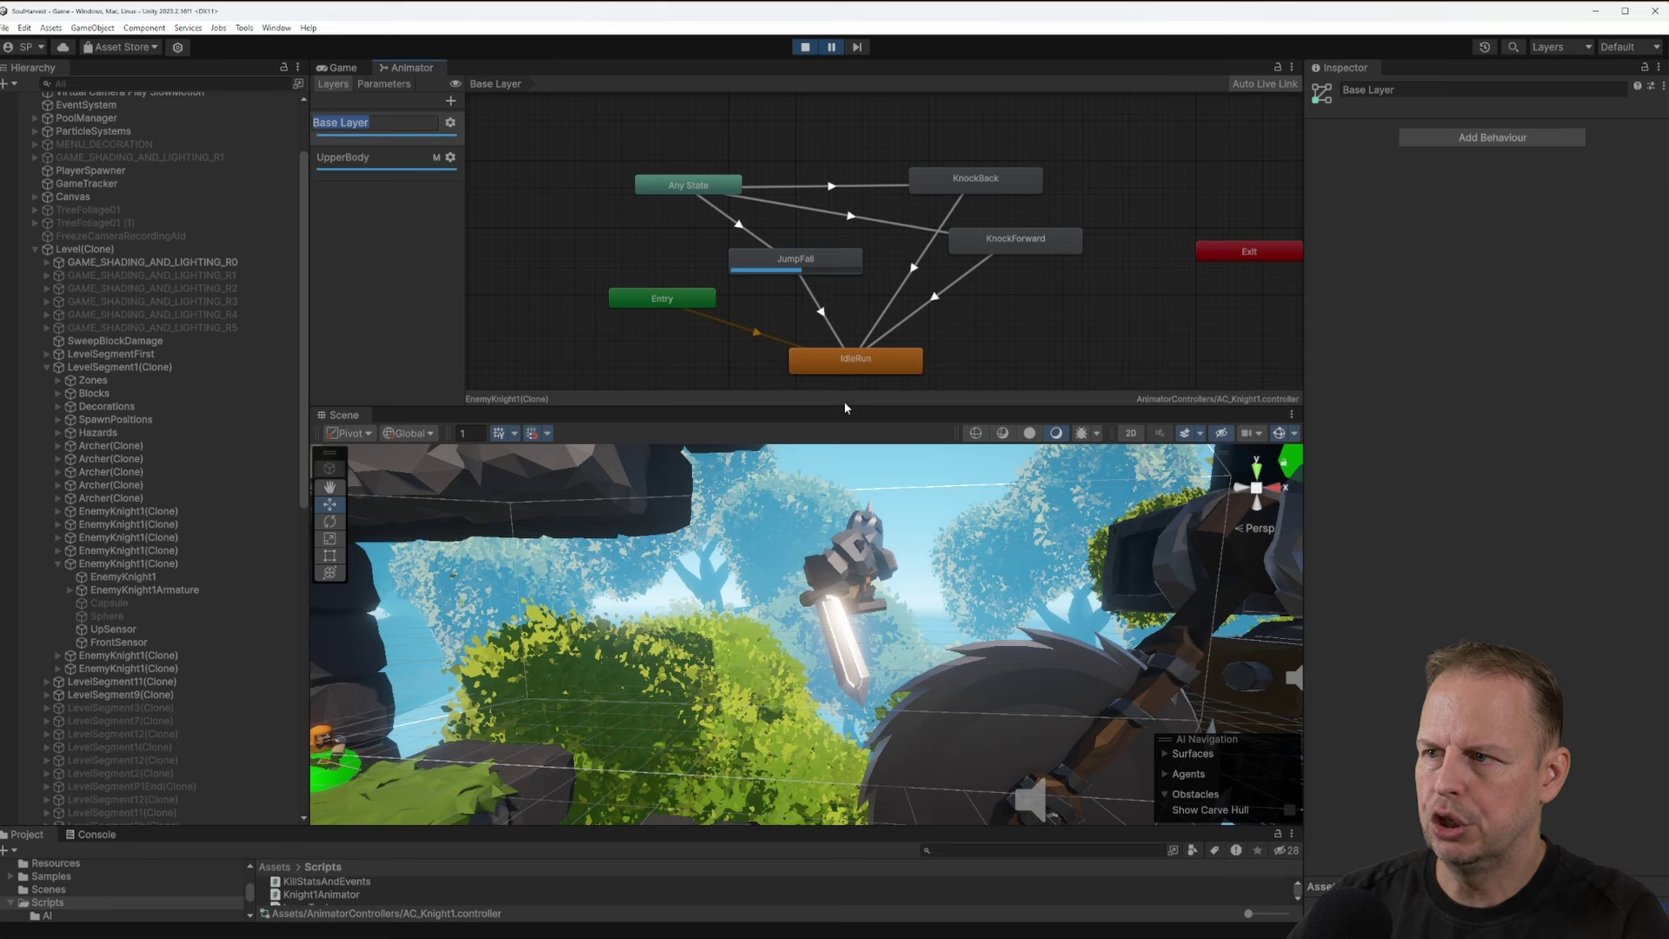
{"action": "left_click", "coordinate": [717, 207]}
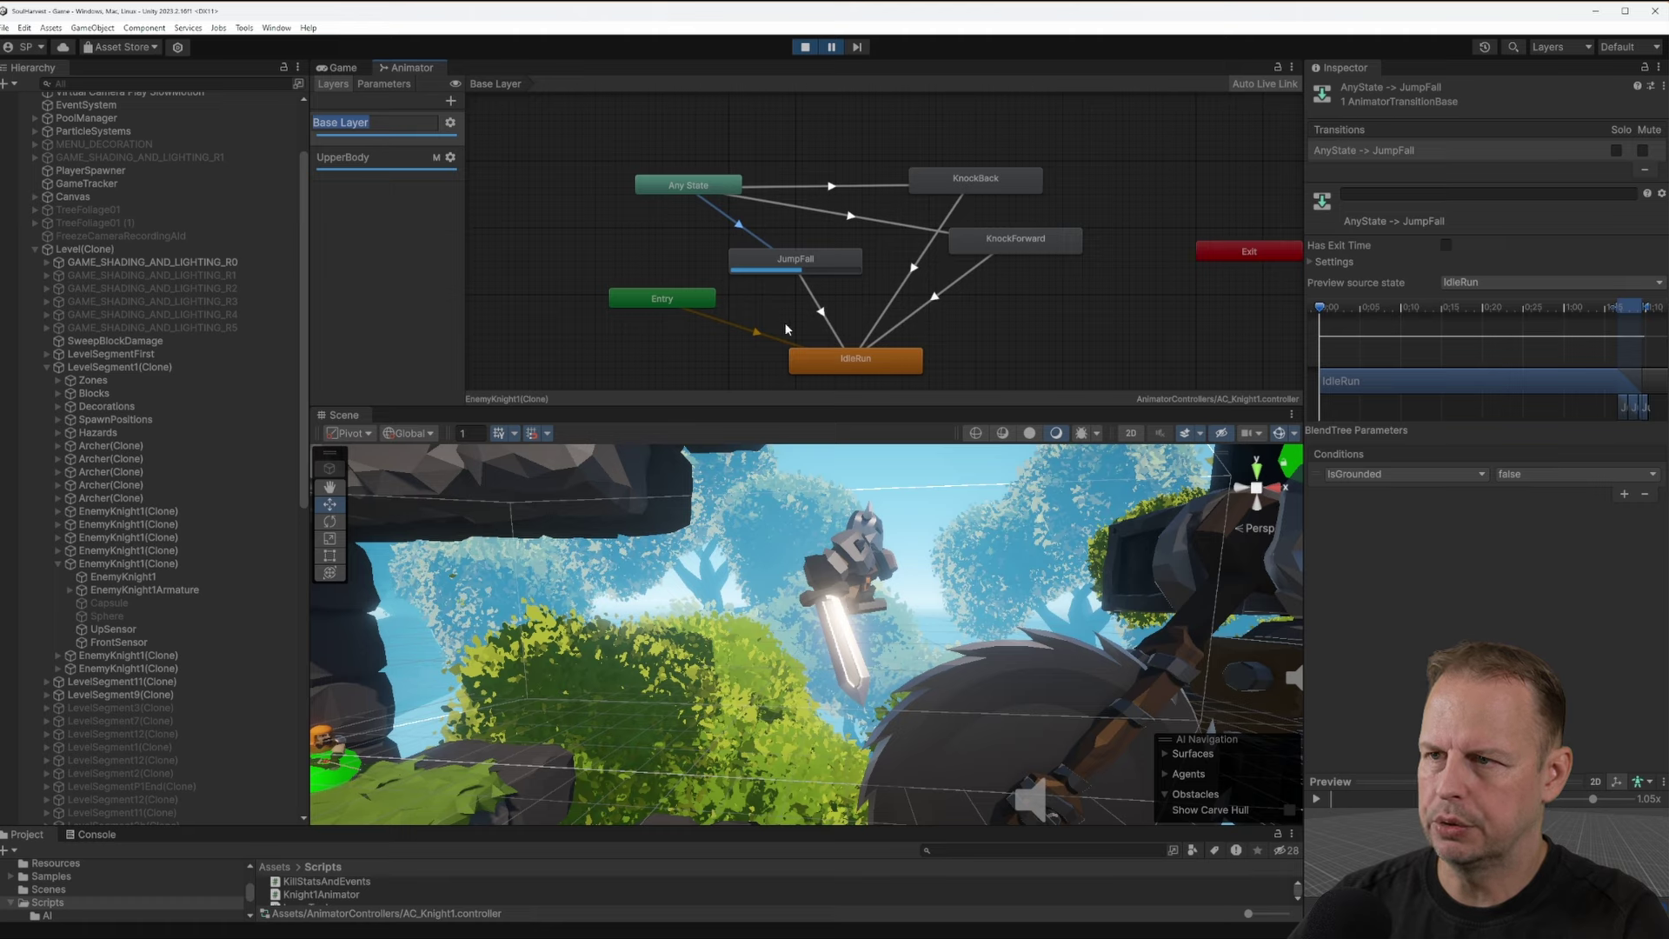
Resume the game and check the area around the spiked ball in the Scene view alongside the Animator graph
{"action": "left_click", "coordinate": [832, 47]}
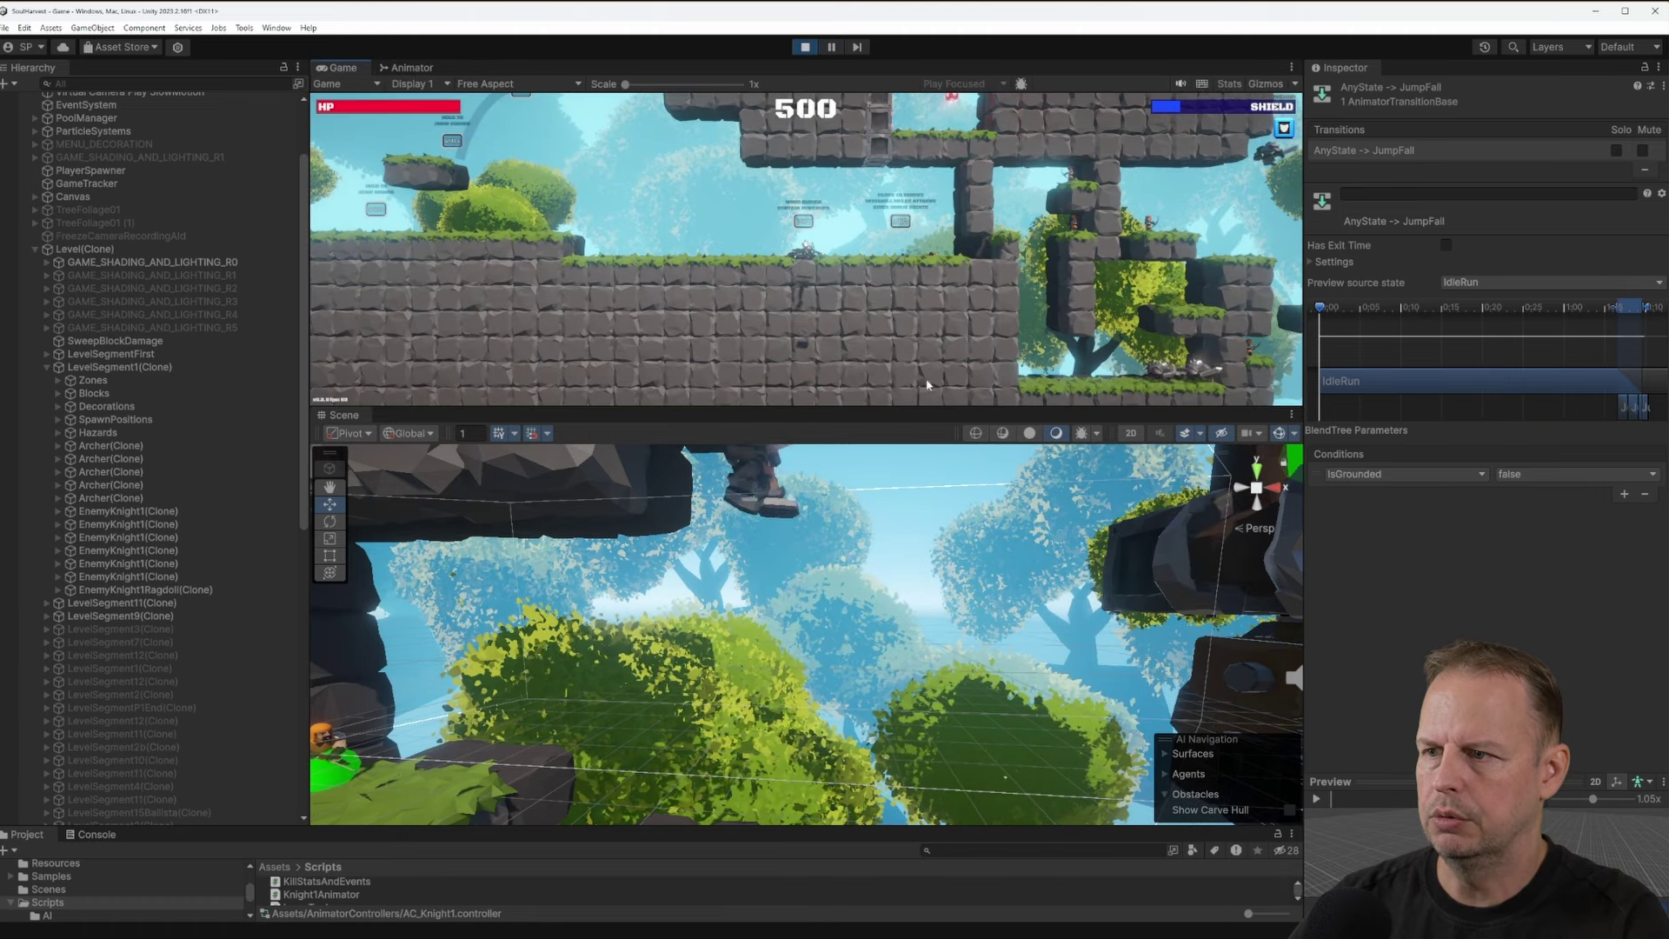
{"action": "key", "text": "s"}
{"action": "right_click_drag", "start_coordinate": [905, 609], "coordinate": [539, 45]}
{"action": "key", "text": "w"}
{"action": "scroll", "coordinate": [899, 800], "scroll_direction": "up", "scroll_amount": 5}
{"action": "left_click", "coordinate": [411, 68]}
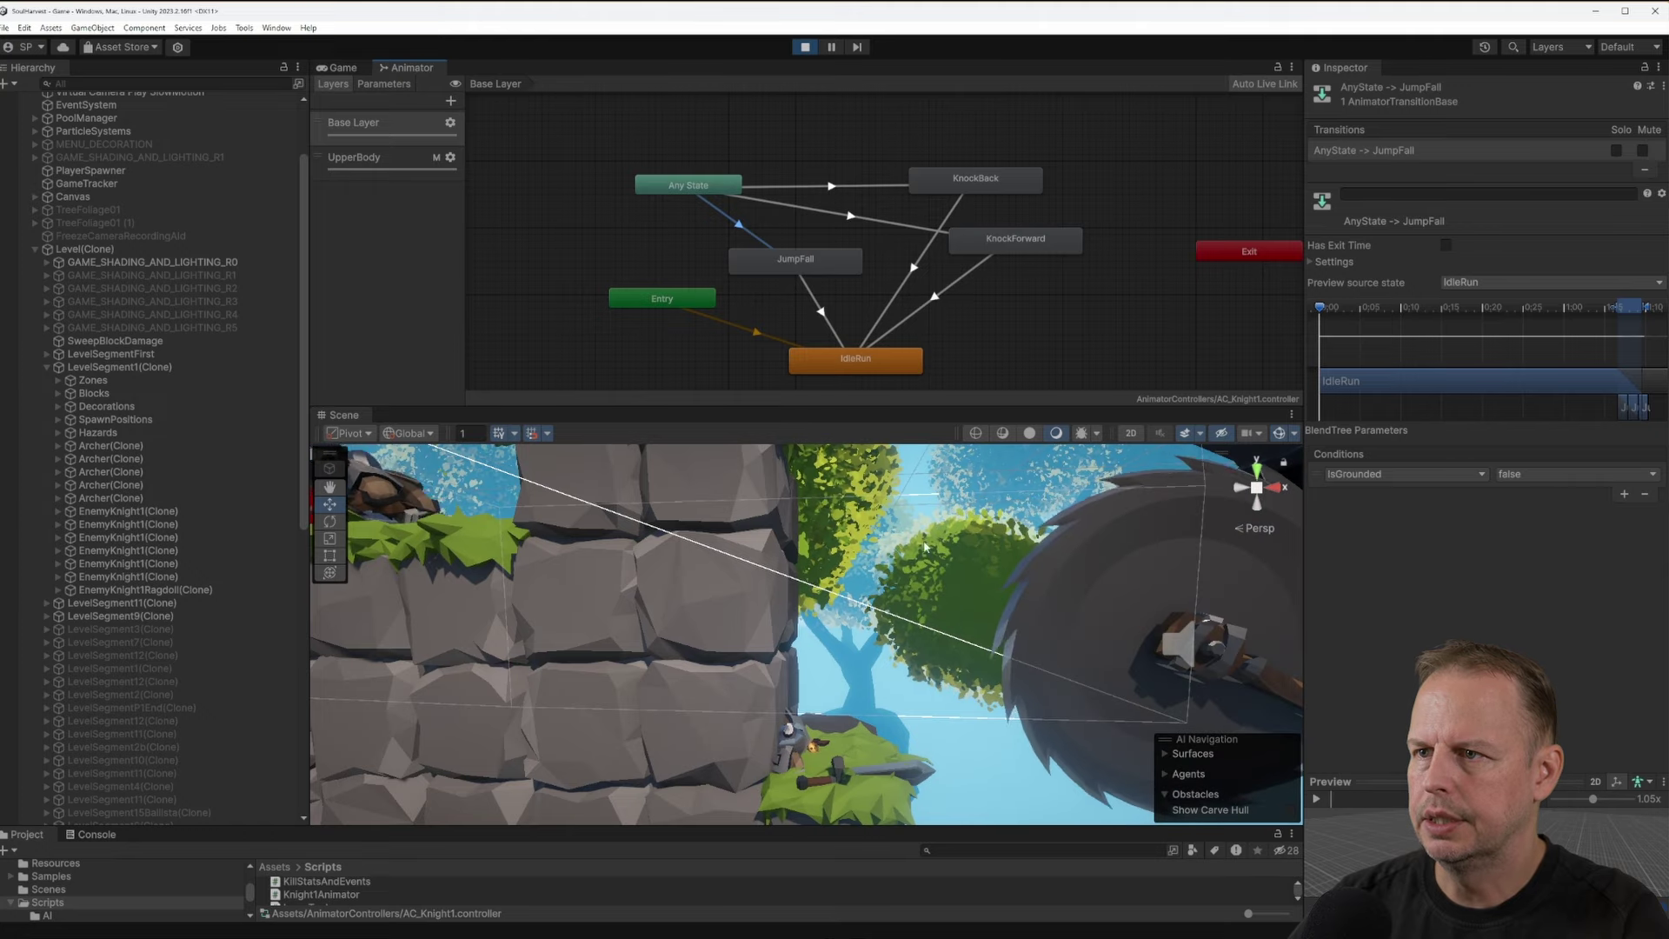
{"action": "right_click_drag", "start_coordinate": [897, 609], "coordinate": [898, 619]}
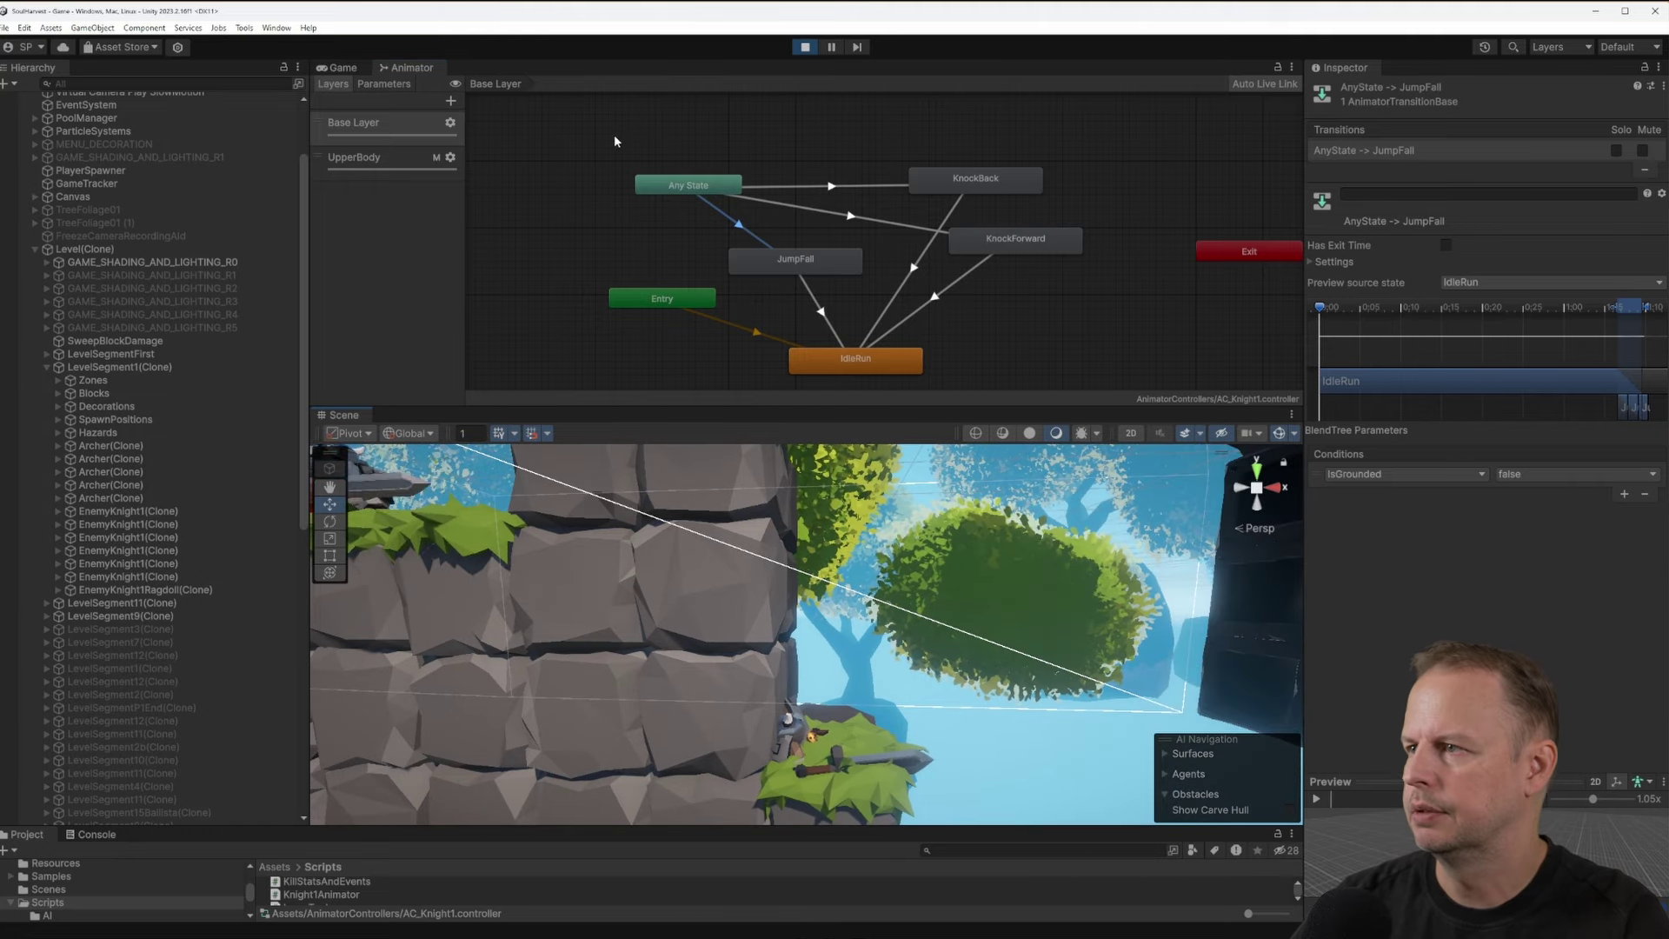
Restart the level from the in-game pause screen, run right to the knights near the spiked ball, and pause the editor
{"action": "left_click", "coordinate": [341, 67]}
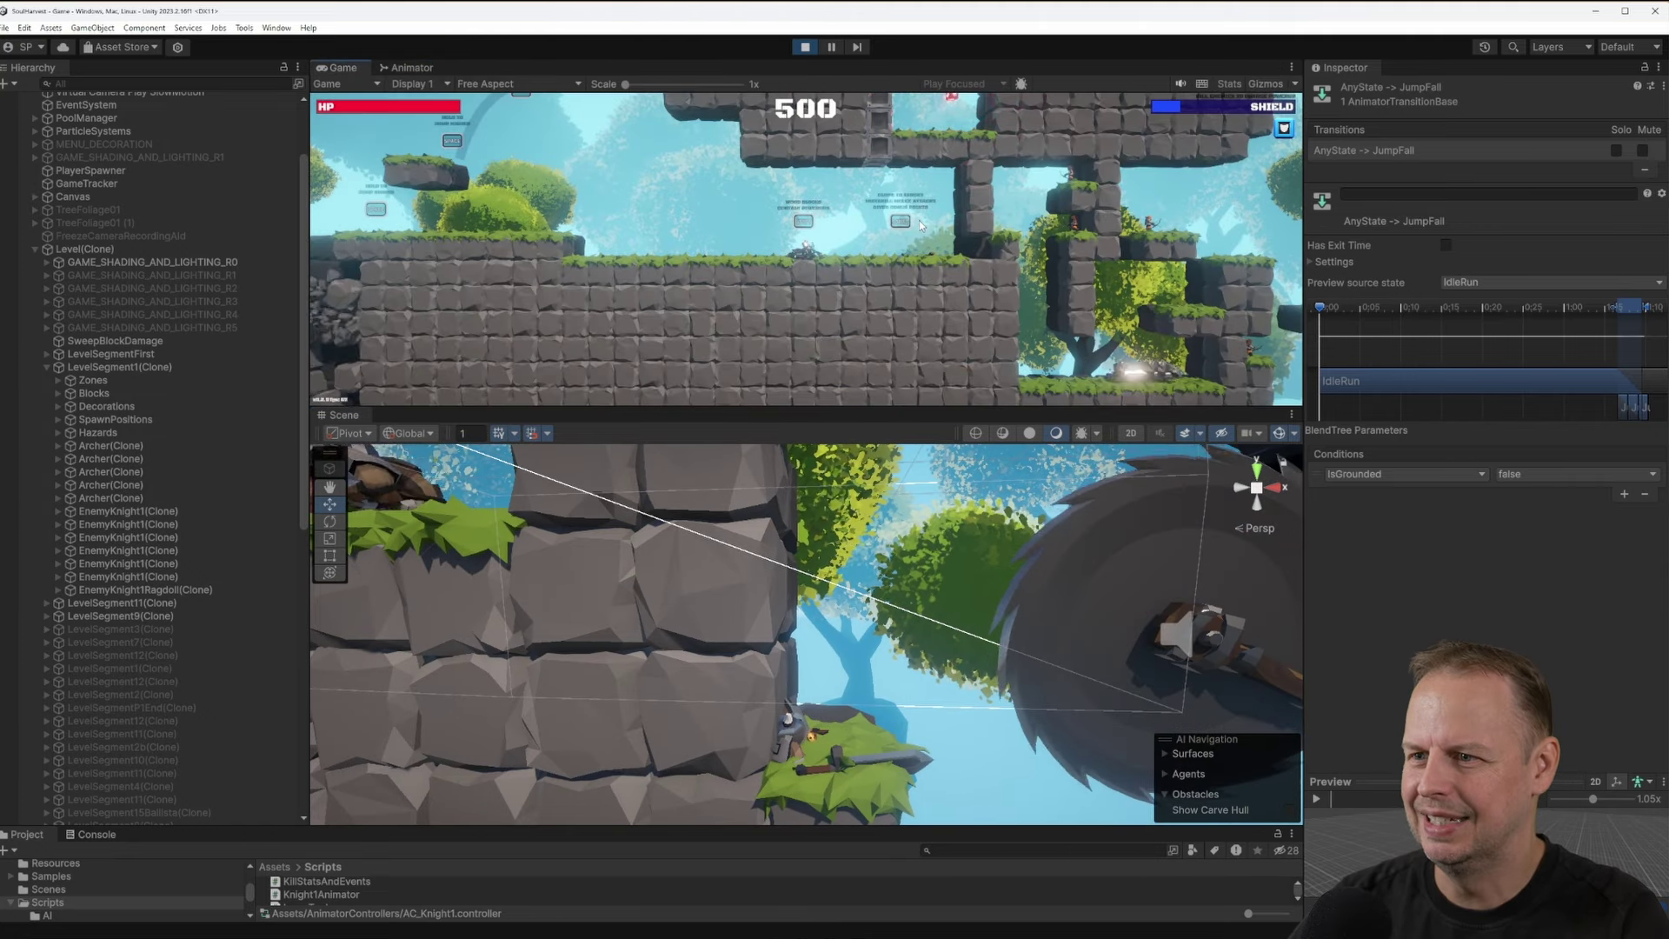
{"action": "key", "text": "Escape"}
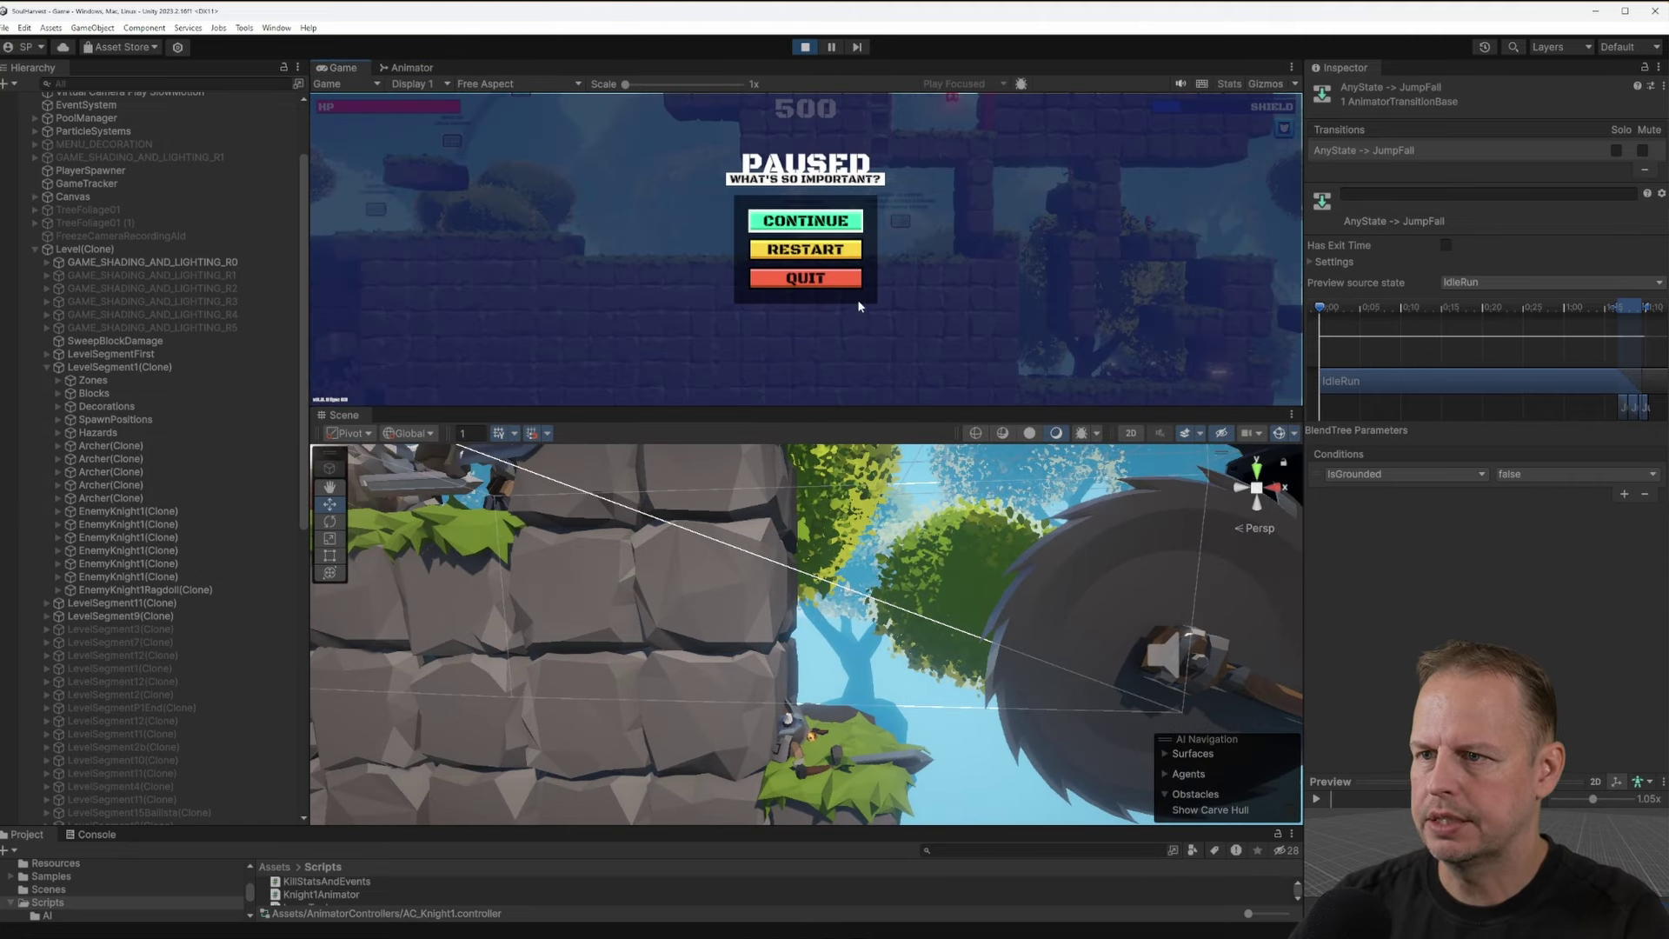
{"action": "left_click", "coordinate": [817, 251]}
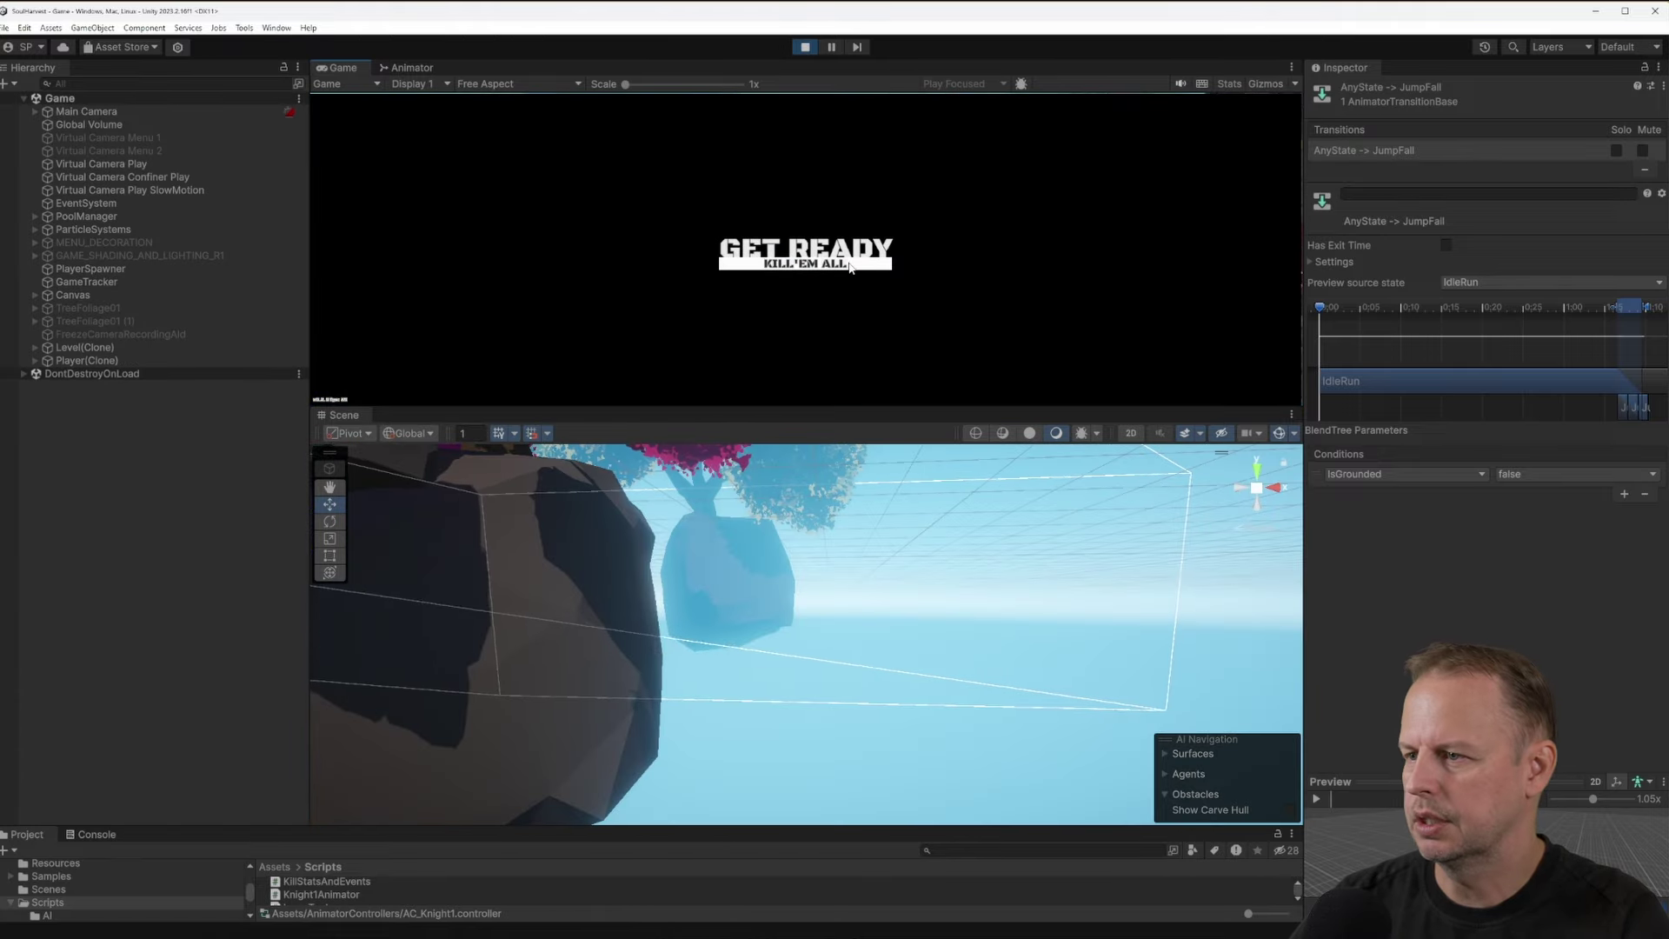
{"action": "key", "text": "d"}
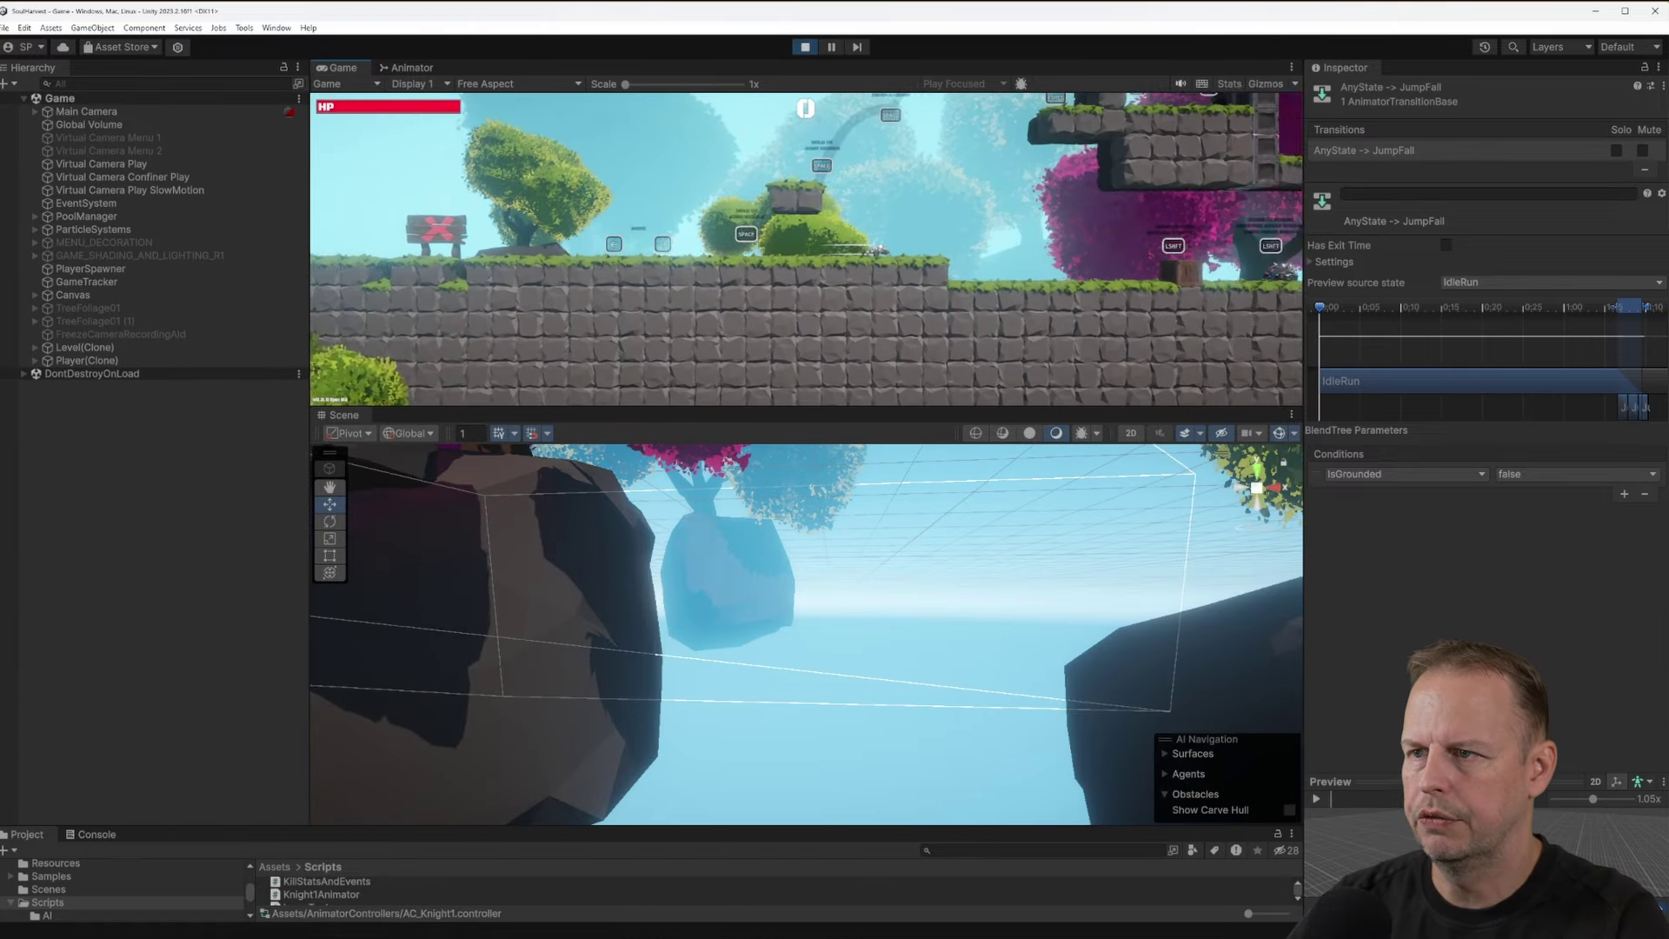
{"action": "key", "text": "d"}
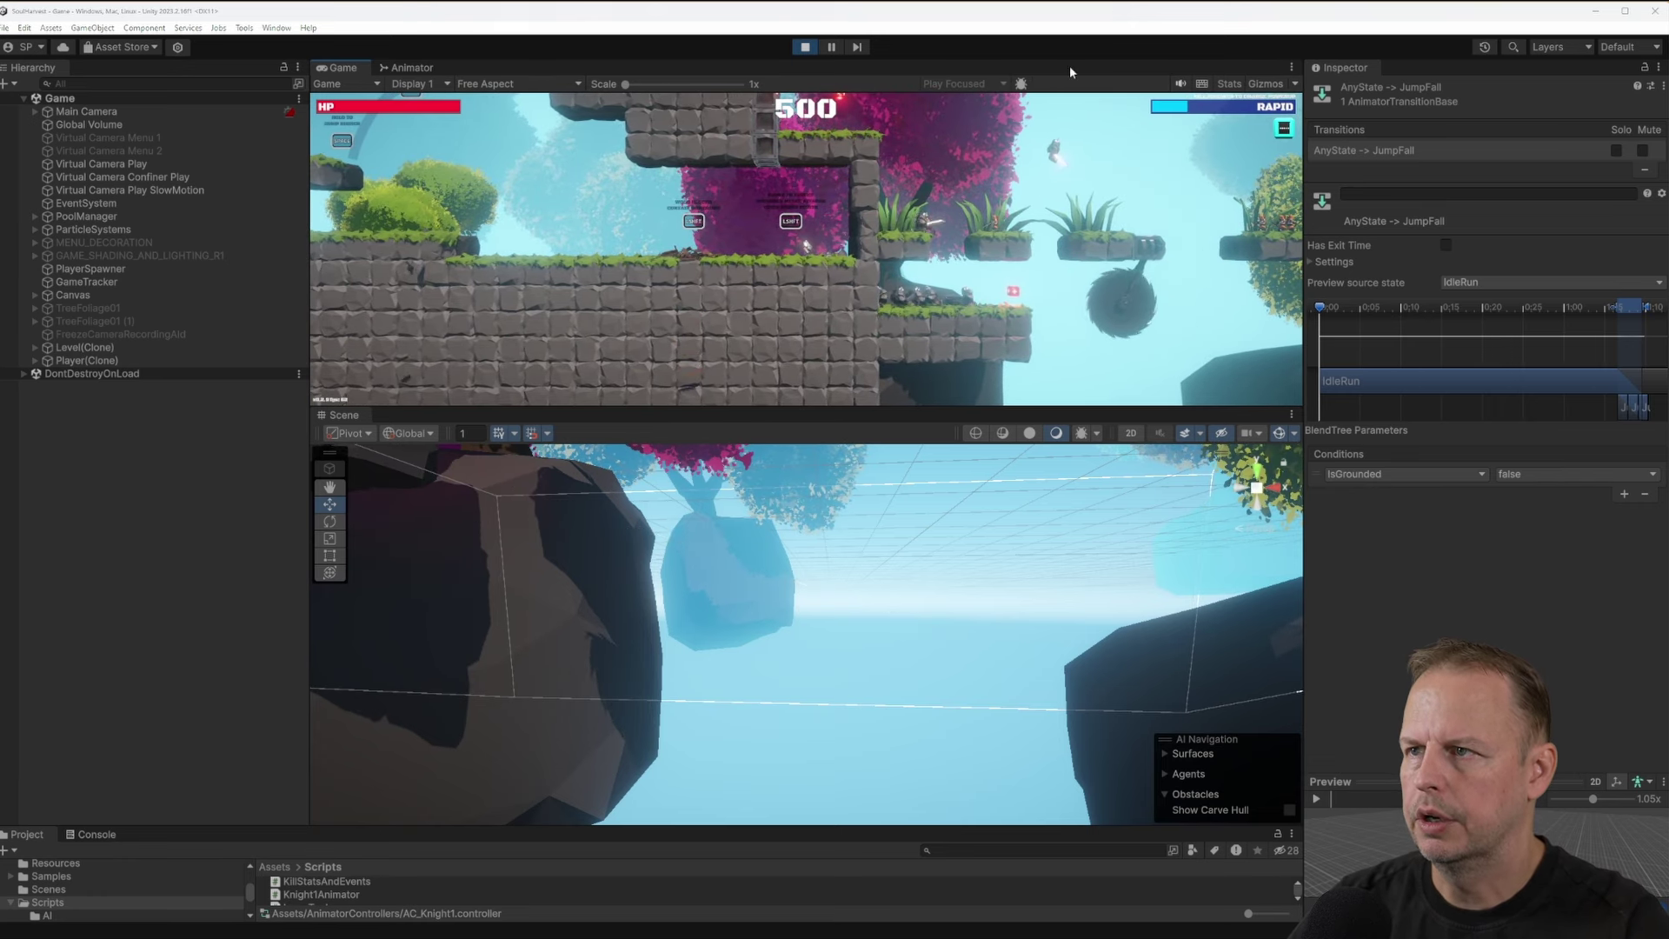
{"action": "left_click", "coordinate": [831, 48]}
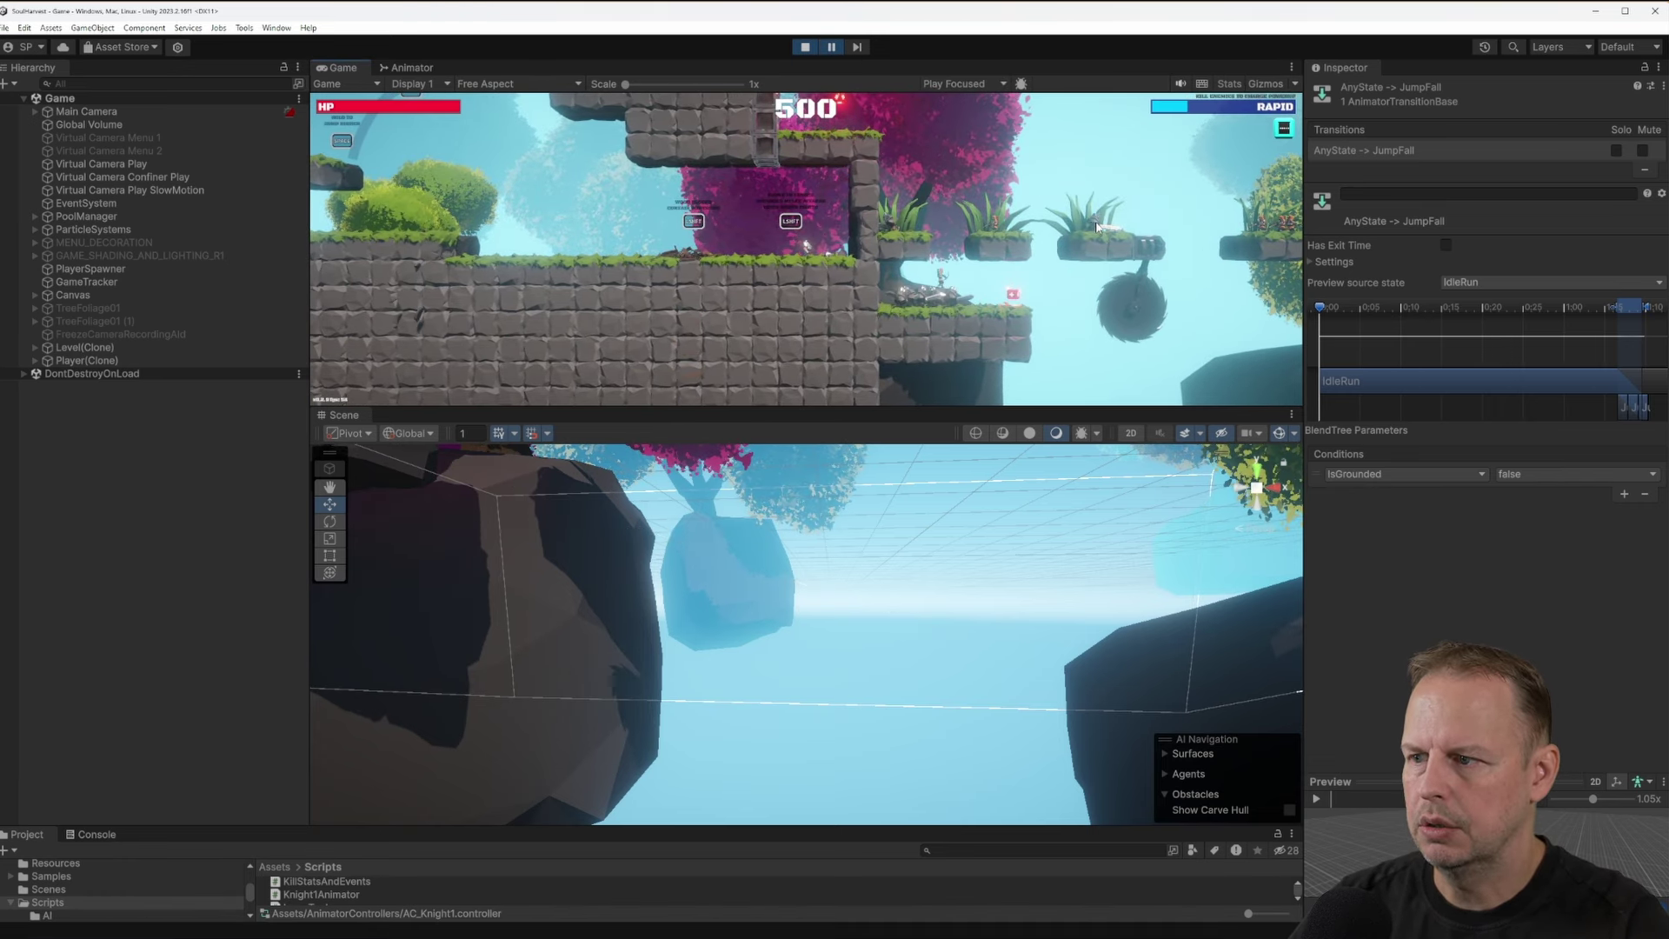
Find the knight on the grassy platform above the spiked ball in the Scene view and select its EnemyKnight1 mesh
{"action": "right_click_drag", "start_coordinate": [911, 541], "coordinate": [867, 559]}
{"action": "key", "text": "s"}
{"action": "key", "text": "s"}
{"action": "key", "text": "w"}
{"action": "key", "text": "s"}
{"action": "left_click", "coordinate": [866, 547]}
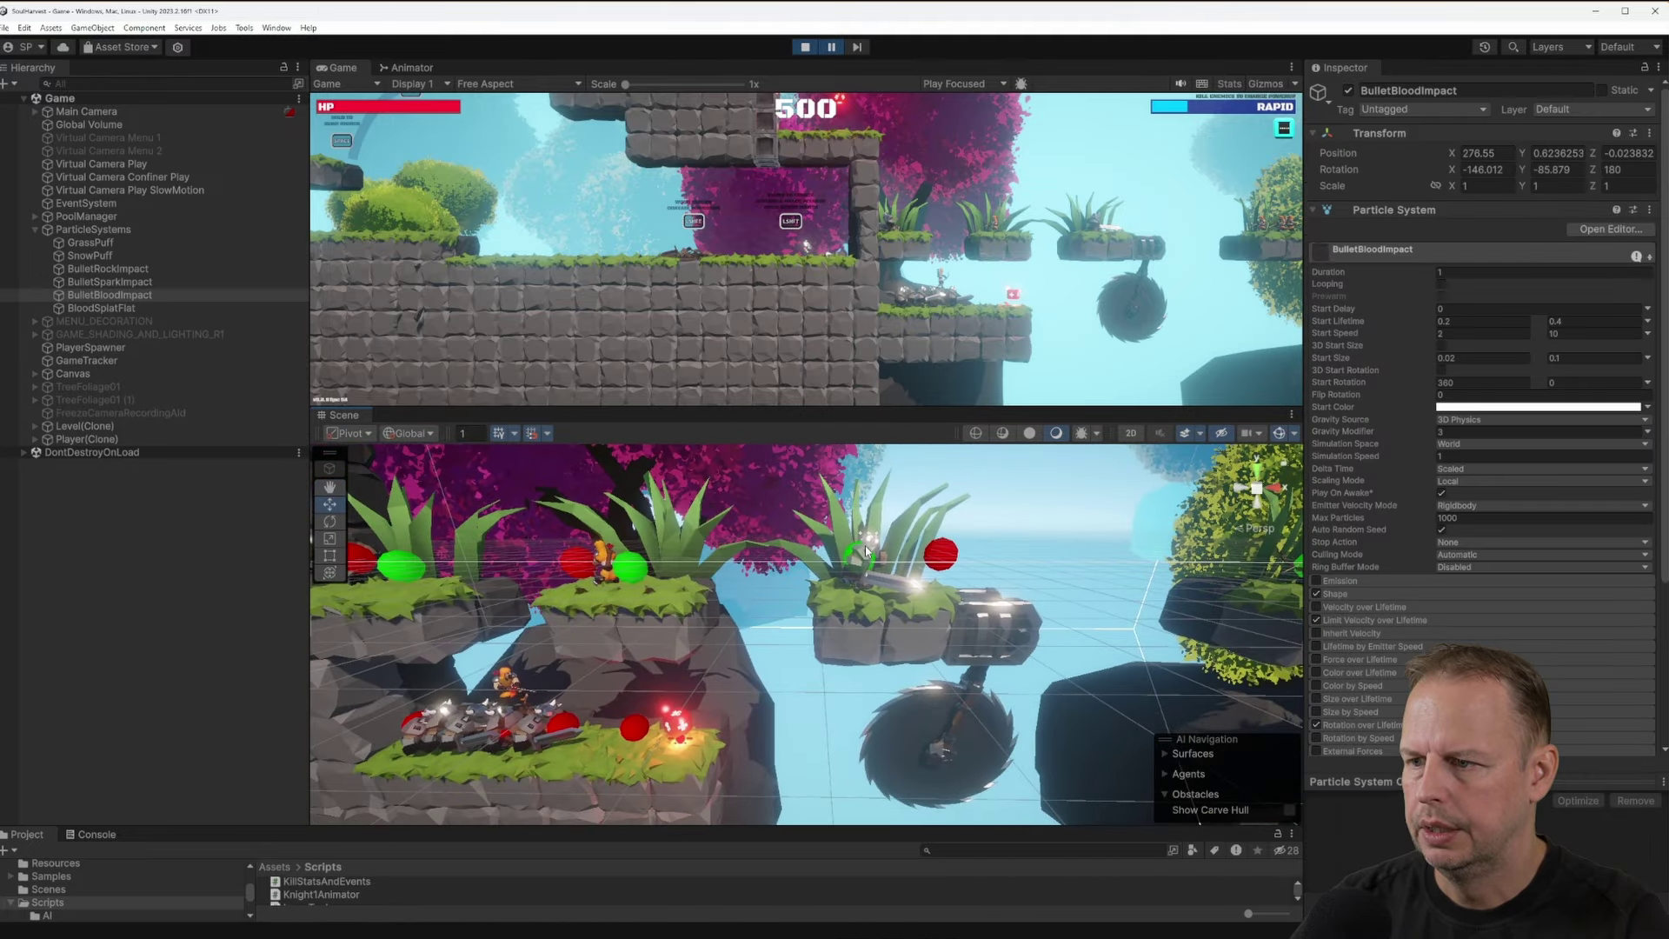
{"action": "right_click_drag", "start_coordinate": [930, 609], "coordinate": [920, 532]}
{"action": "key", "text": "w"}
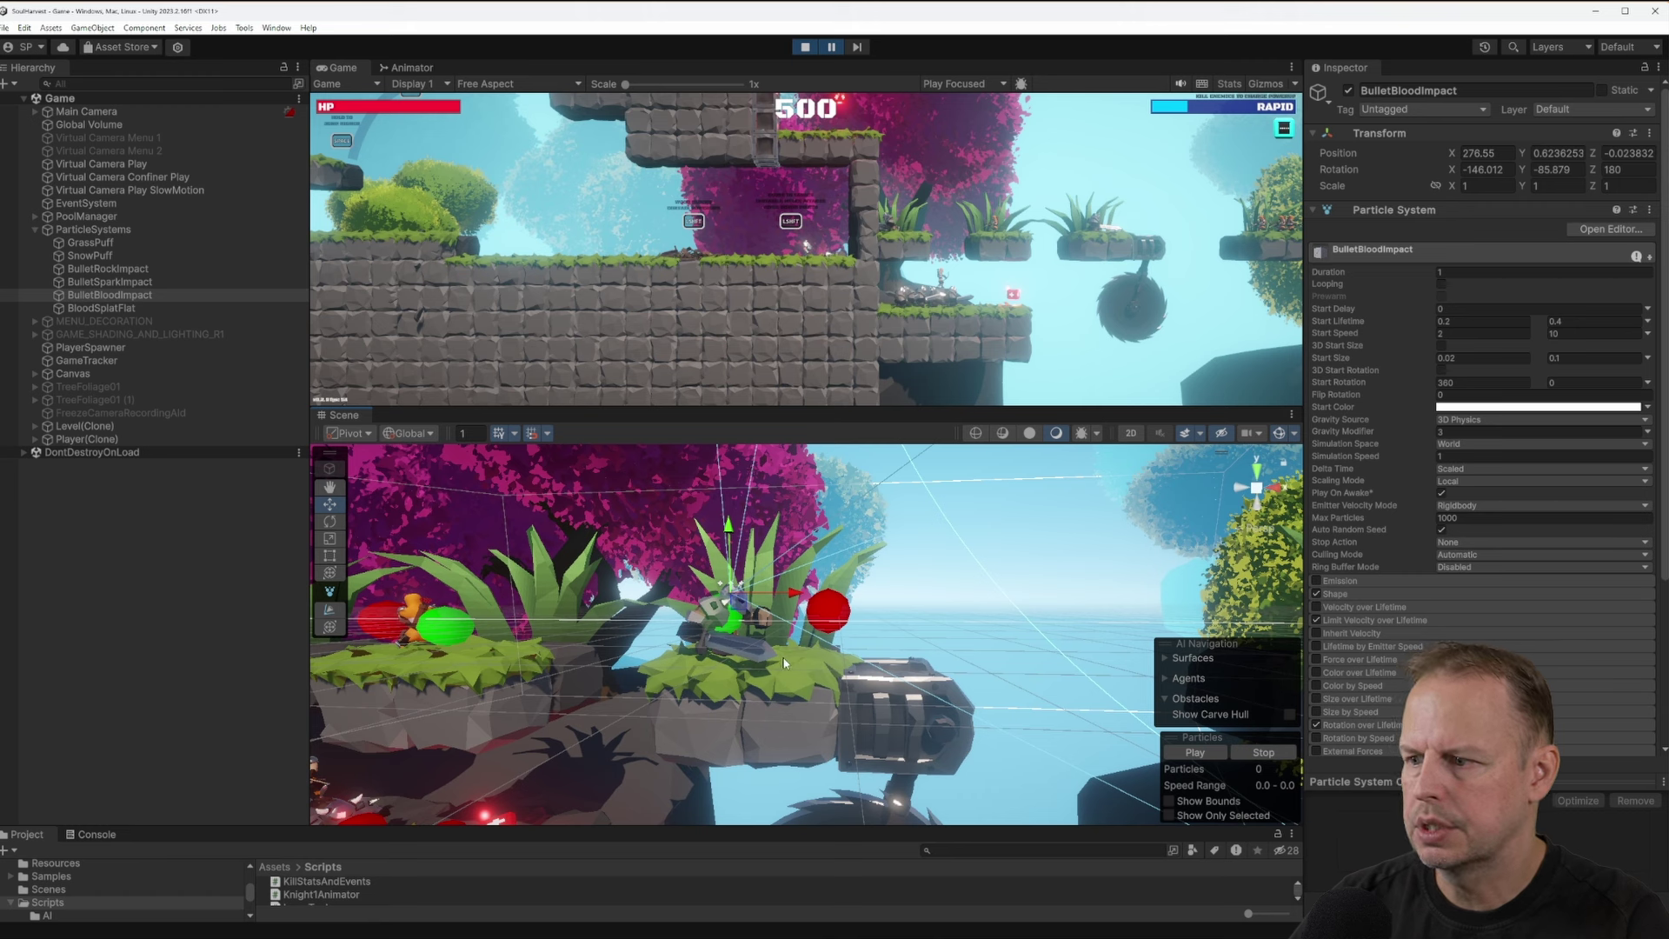
{"action": "left_click", "coordinate": [719, 611]}
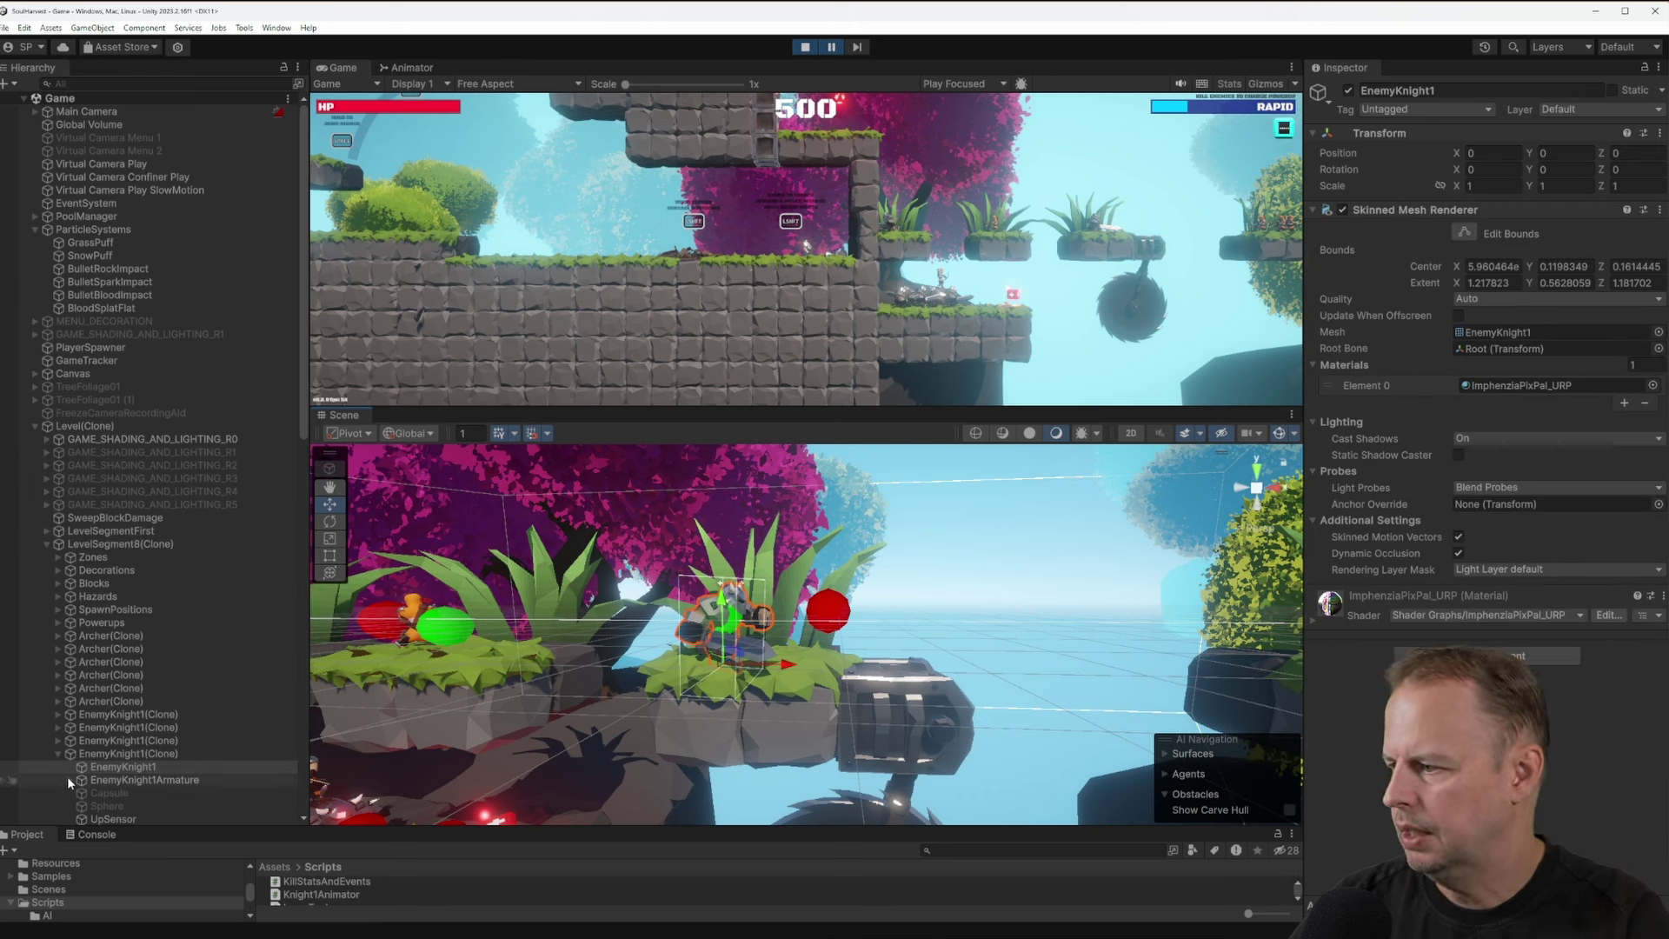
Select the parent EnemyKnight1(Clone) and expand its Ragdoll Spawner component
{"action": "left_click", "coordinate": [131, 753]}
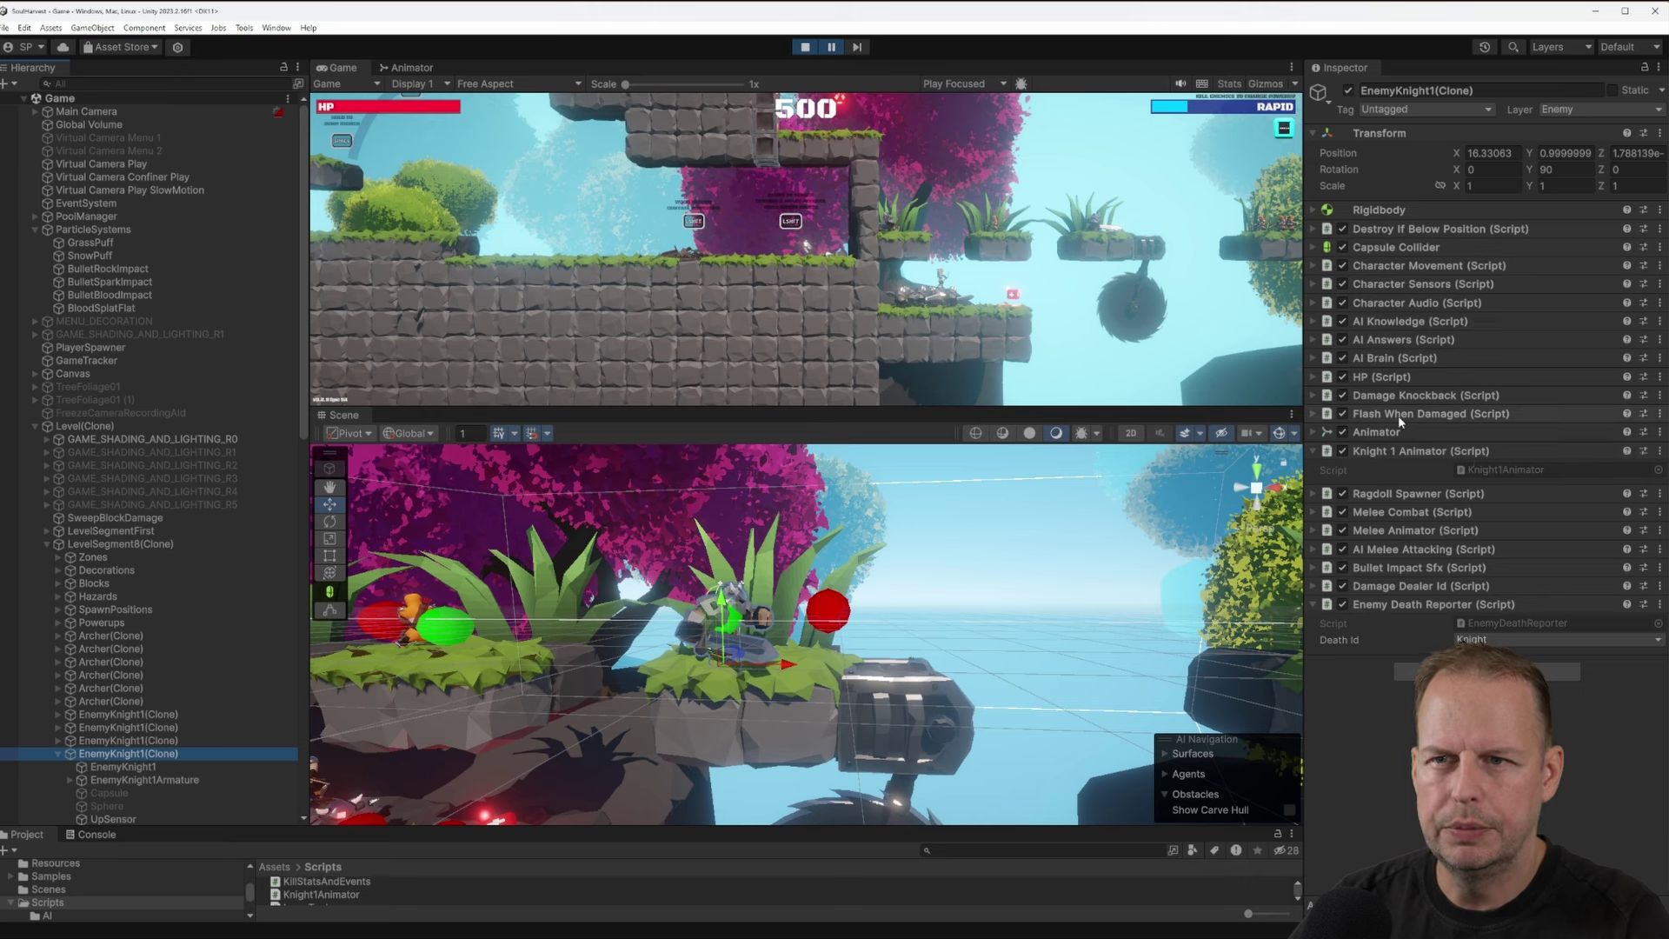
{"action": "left_click", "coordinate": [1314, 492]}
{"action": "left_click", "coordinate": [1314, 492]}
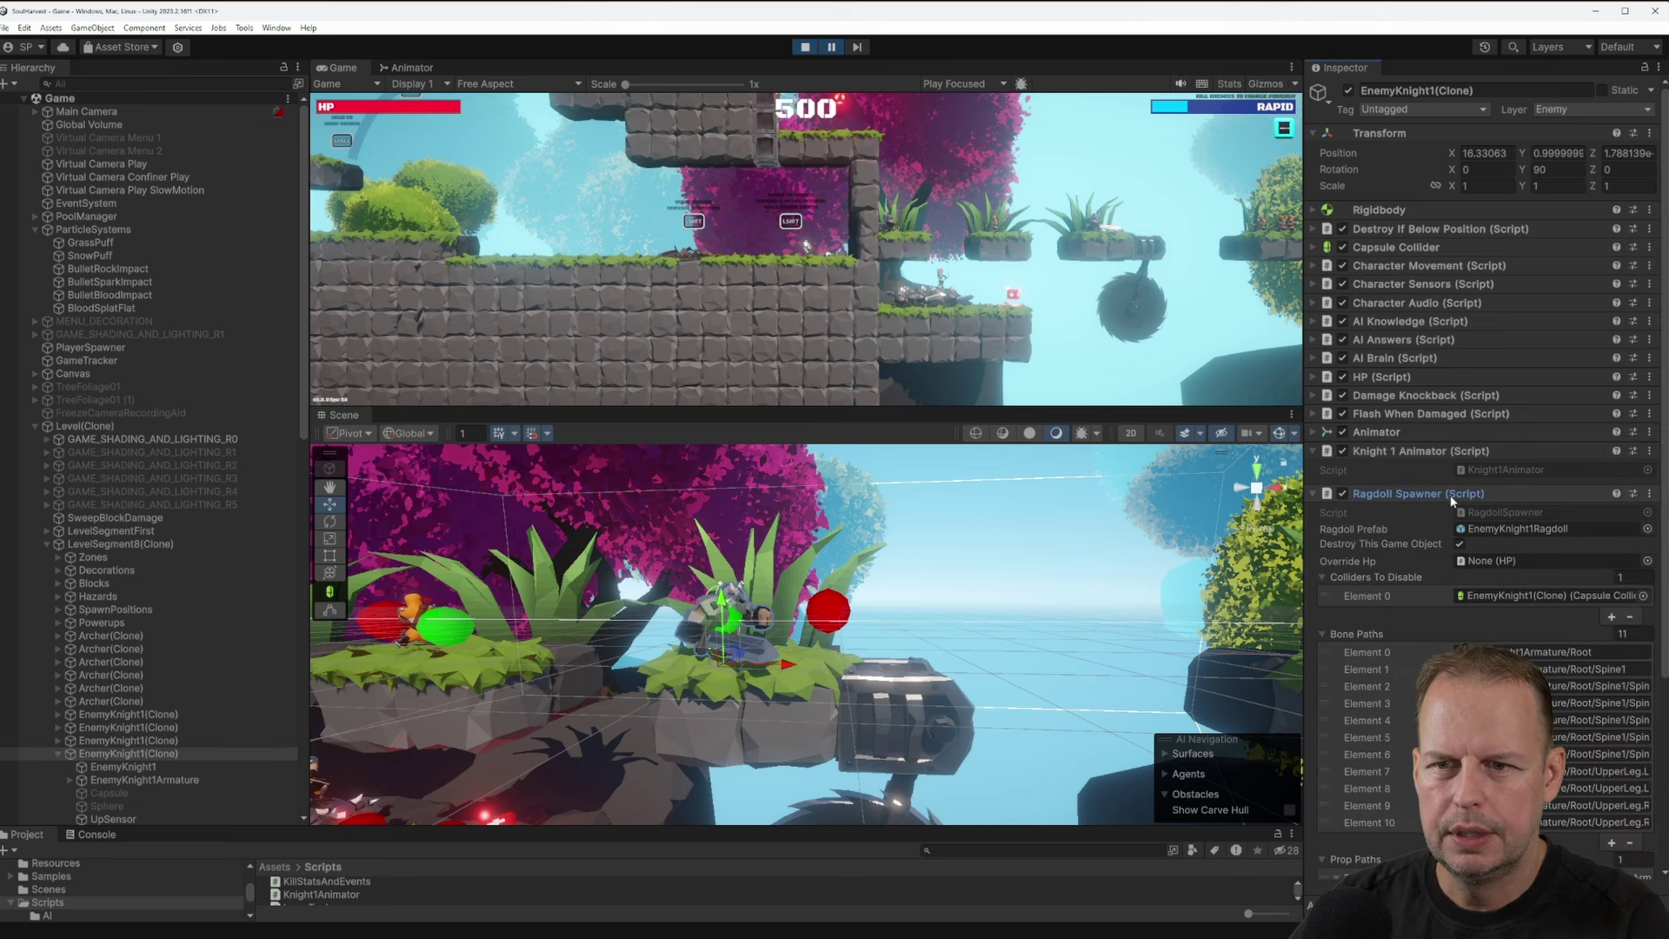
Expand the knight's AI Knowledge component and enable Draw Debug
{"action": "left_click", "coordinate": [1314, 321]}
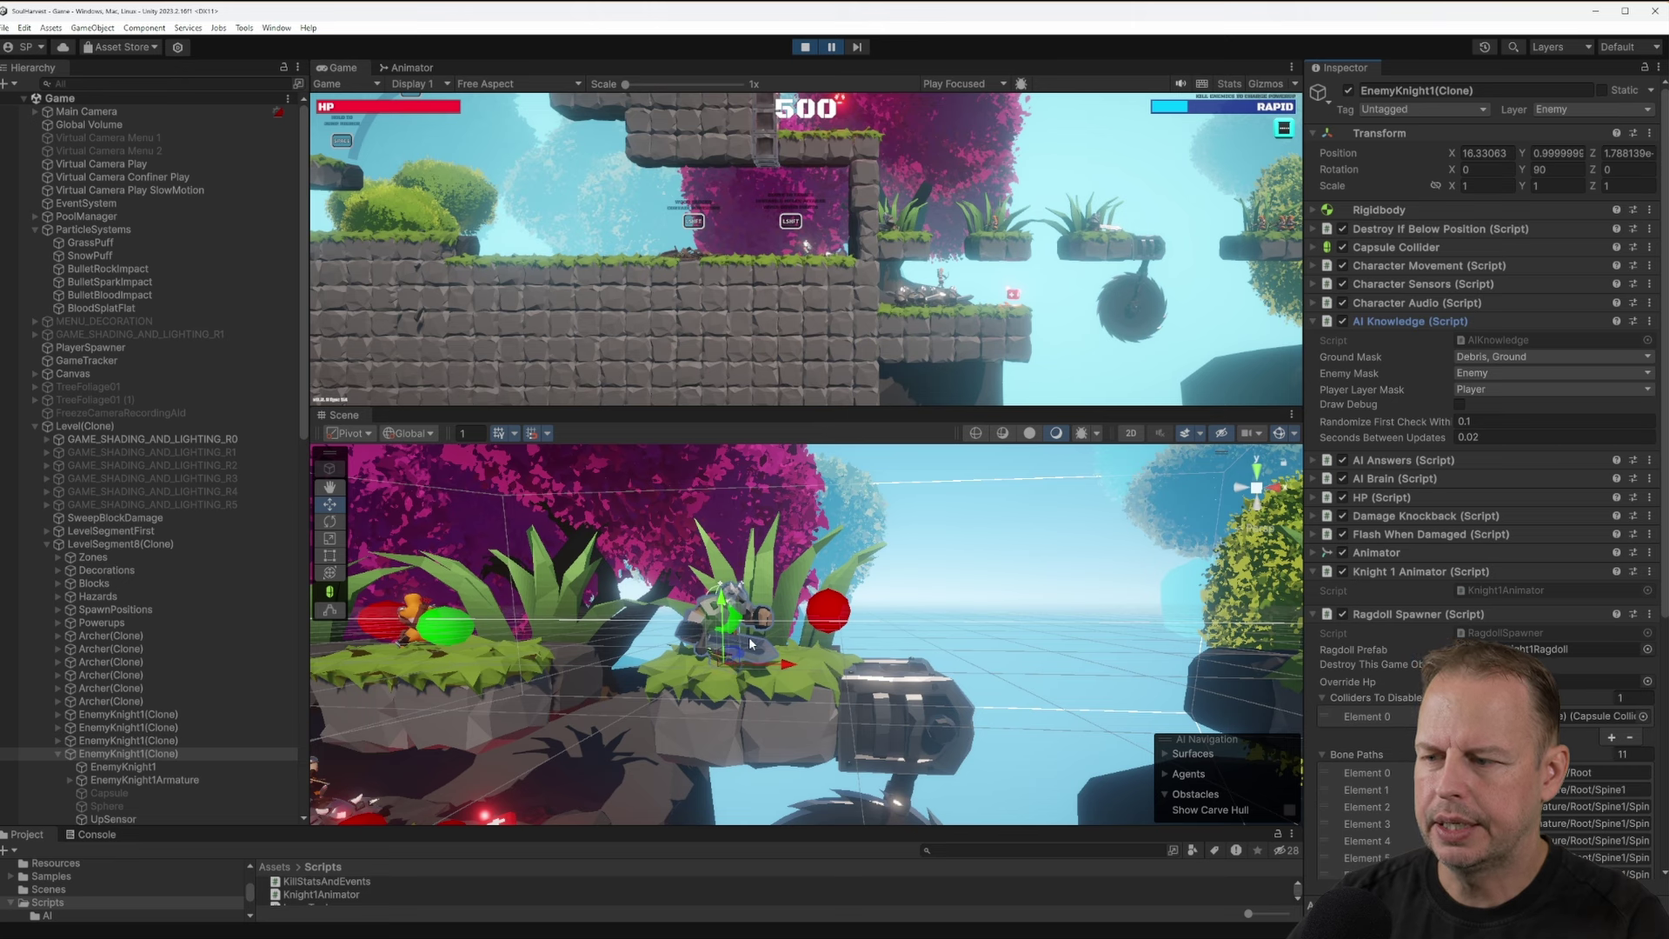
{"action": "right_click", "coordinate": [967, 645]}
{"action": "key", "text": "s"}
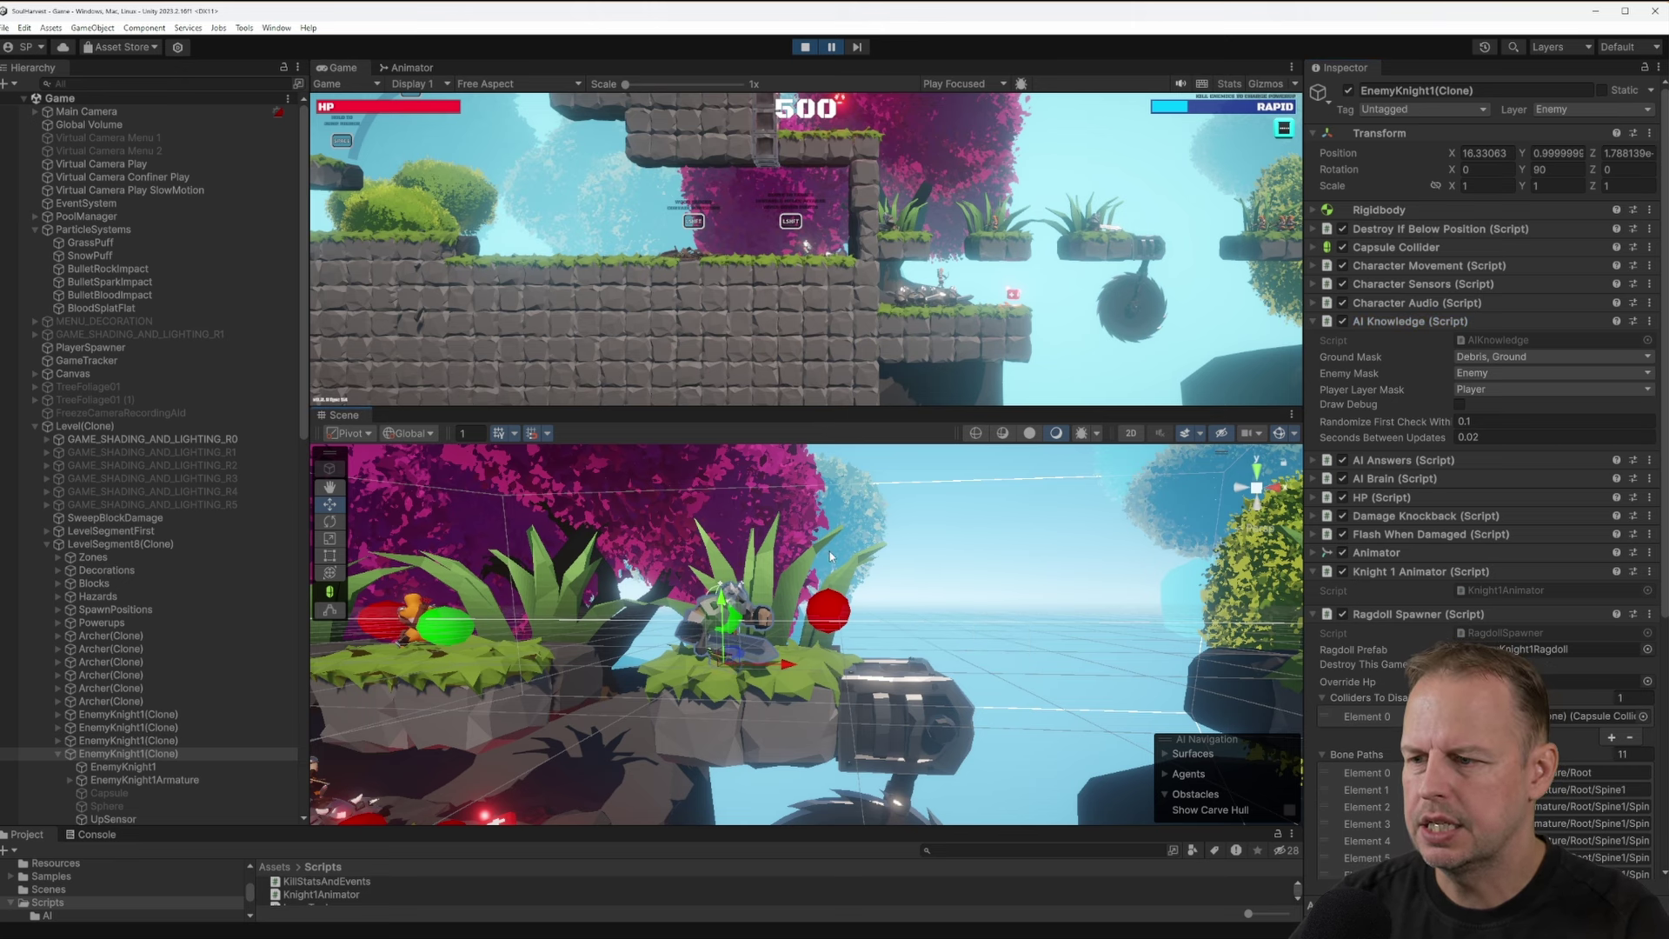
{"action": "right_click_drag", "start_coordinate": [829, 551], "coordinate": [866, 525]}
{"action": "scroll", "coordinate": [813, 643], "scroll_direction": "down", "scroll_amount": 8}
{"action": "middle_click_drag", "start_coordinate": [805, 654], "coordinate": [895, 651]}
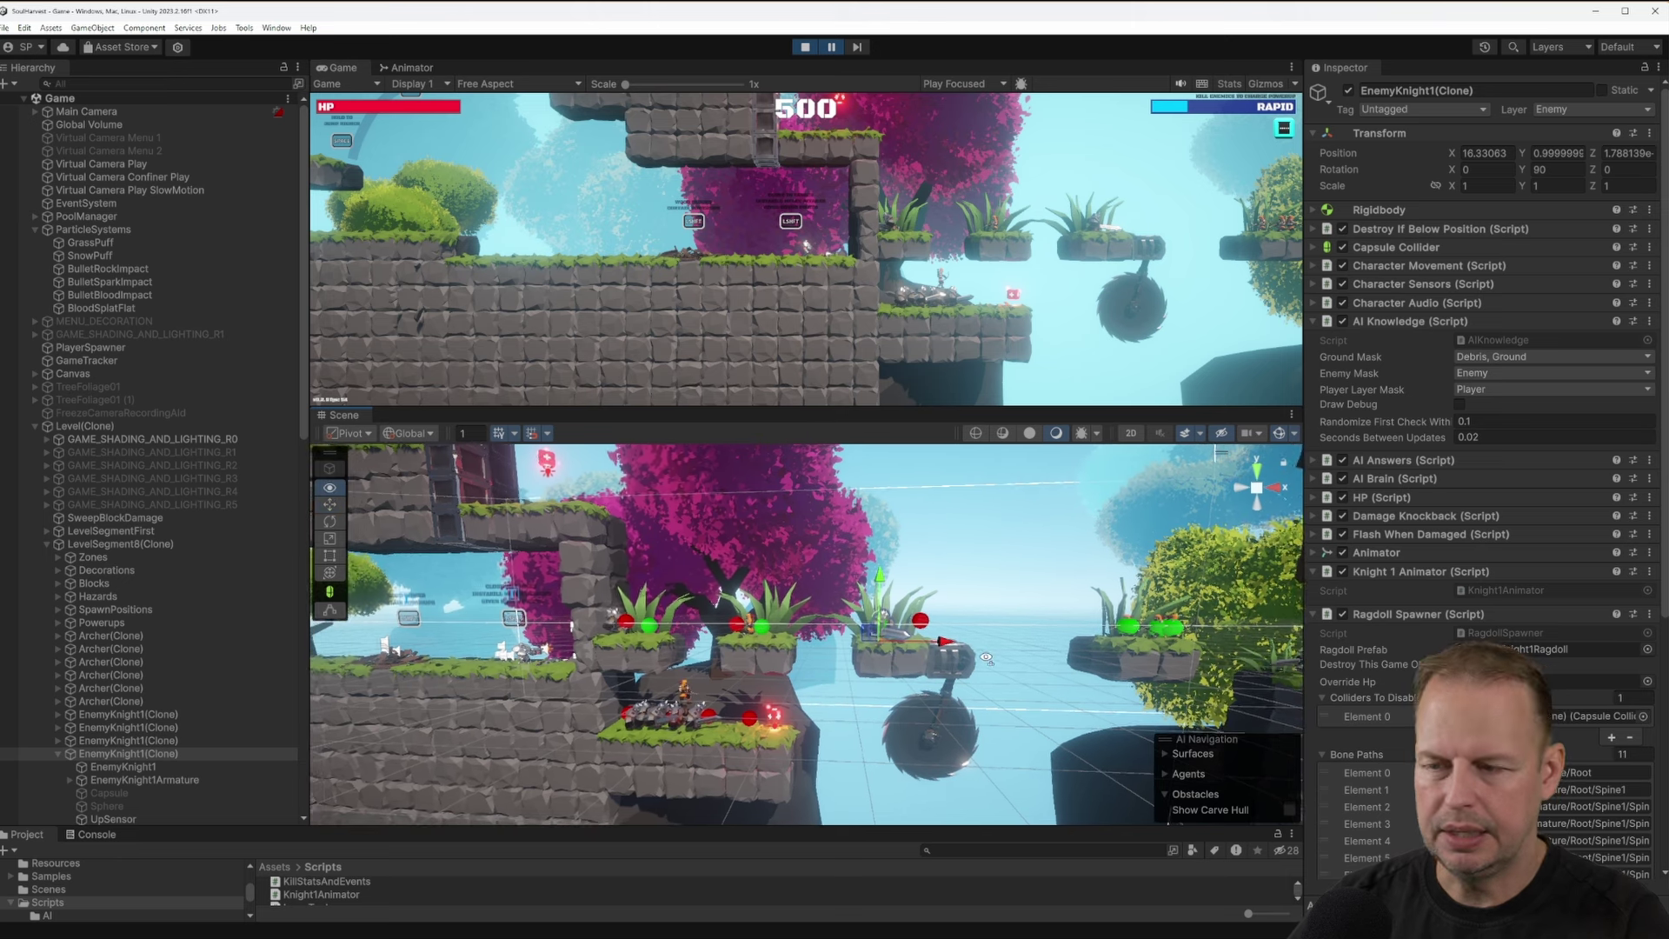
{"action": "scroll", "coordinate": [928, 658], "scroll_direction": "up", "scroll_amount": 5}
{"action": "left_click", "coordinate": [1461, 405]}
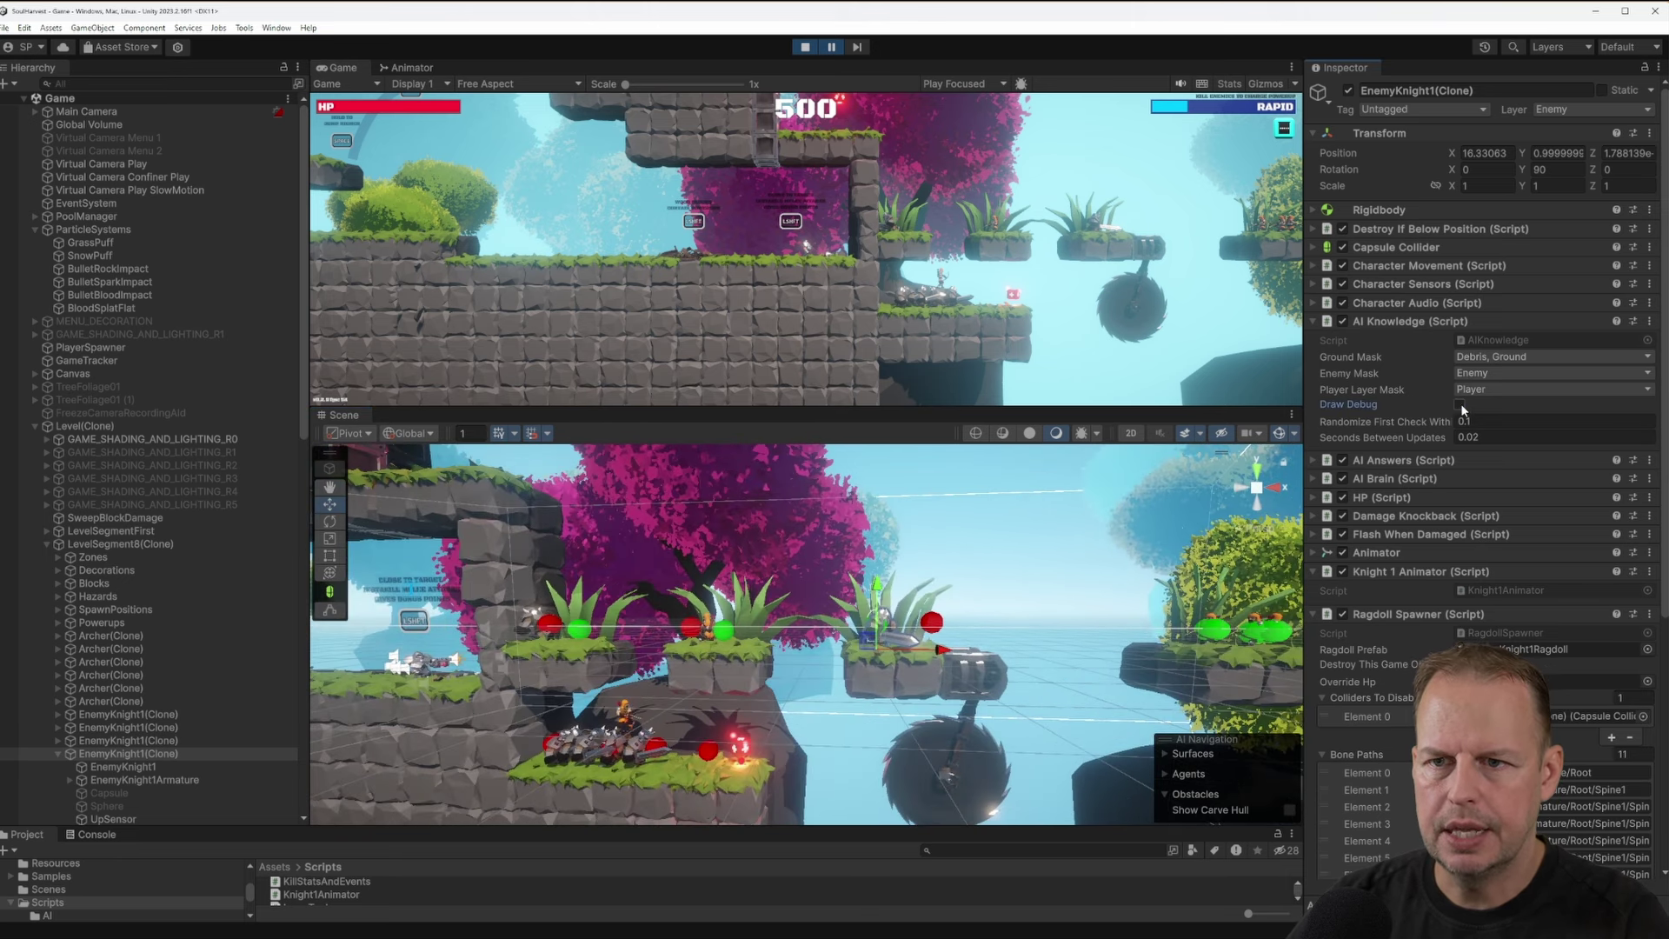
Run the game briefly, pause it again, and view the debug lines drawn around the selected knight
{"action": "mouse_move", "coordinate": [973, 616]}
{"action": "right_mouse_down"}
{"action": "mouse_move", "coordinate": [1002, 611]}
{"action": "mouse_move", "coordinate": [974, 607]}
{"action": "mouse_move", "coordinate": [972, 578]}
{"action": "mouse_move", "coordinate": [1023, 541]}
{"action": "mouse_move", "coordinate": [997, 600]}
{"action": "right_mouse_up"}
{"action": "key", "text": "w"}
{"action": "left_click", "coordinate": [835, 49]}
{"action": "left_click", "coordinate": [835, 49]}
{"action": "key", "text": "s"}
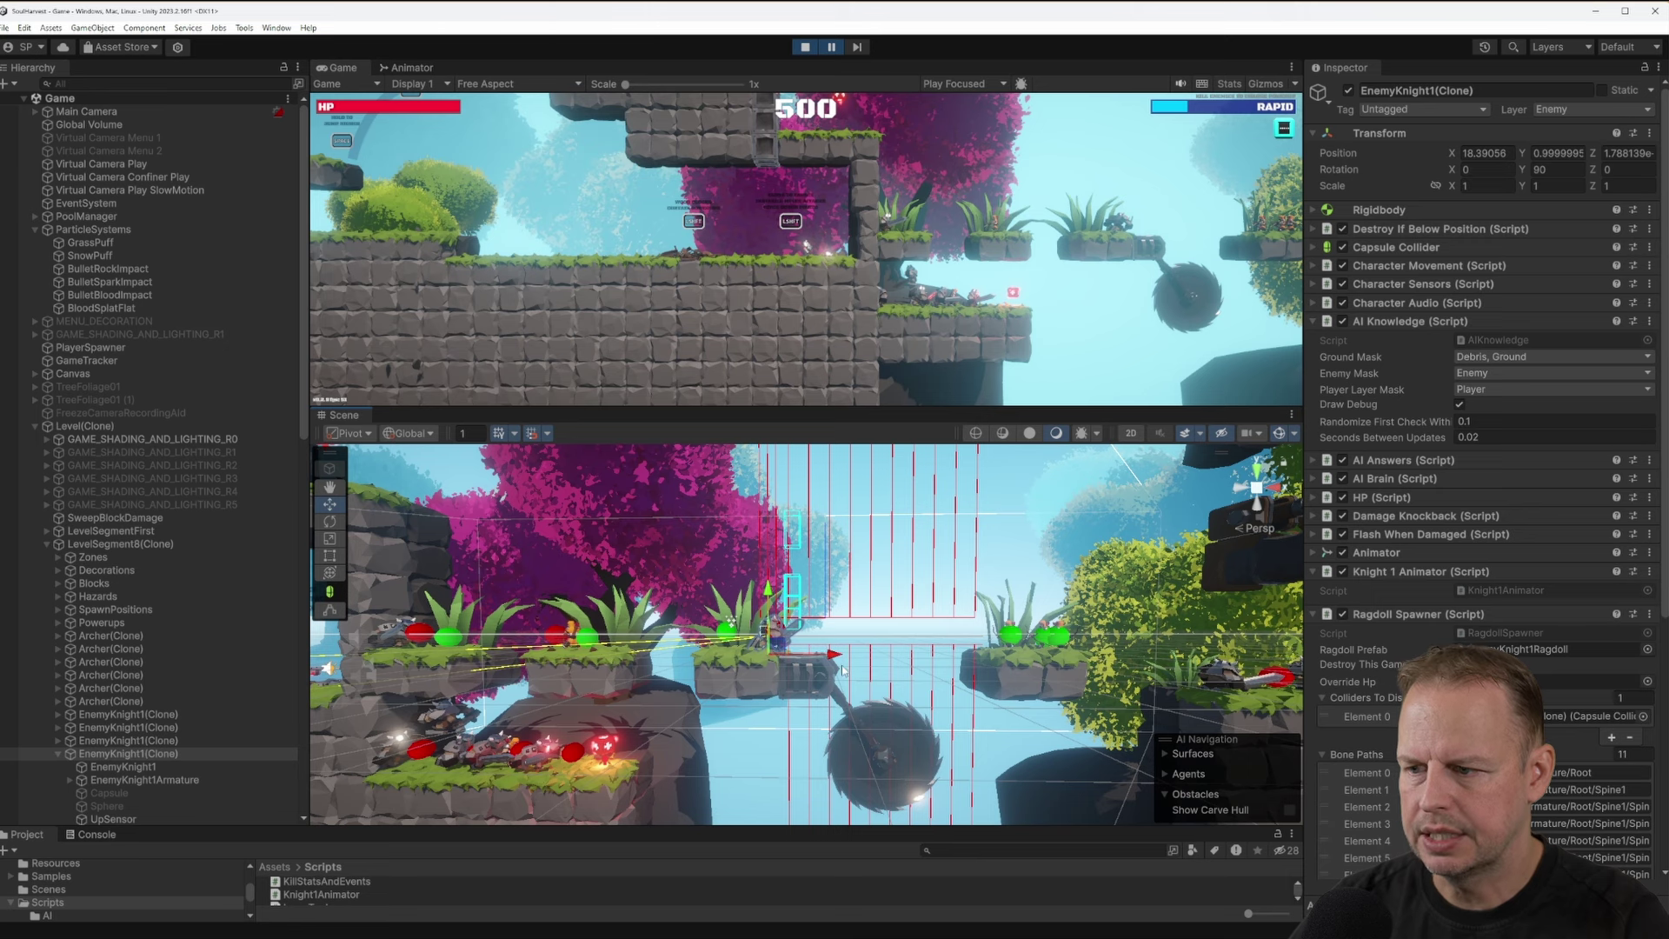
{"action": "right_click_drag", "start_coordinate": [865, 643], "coordinate": [859, 651]}
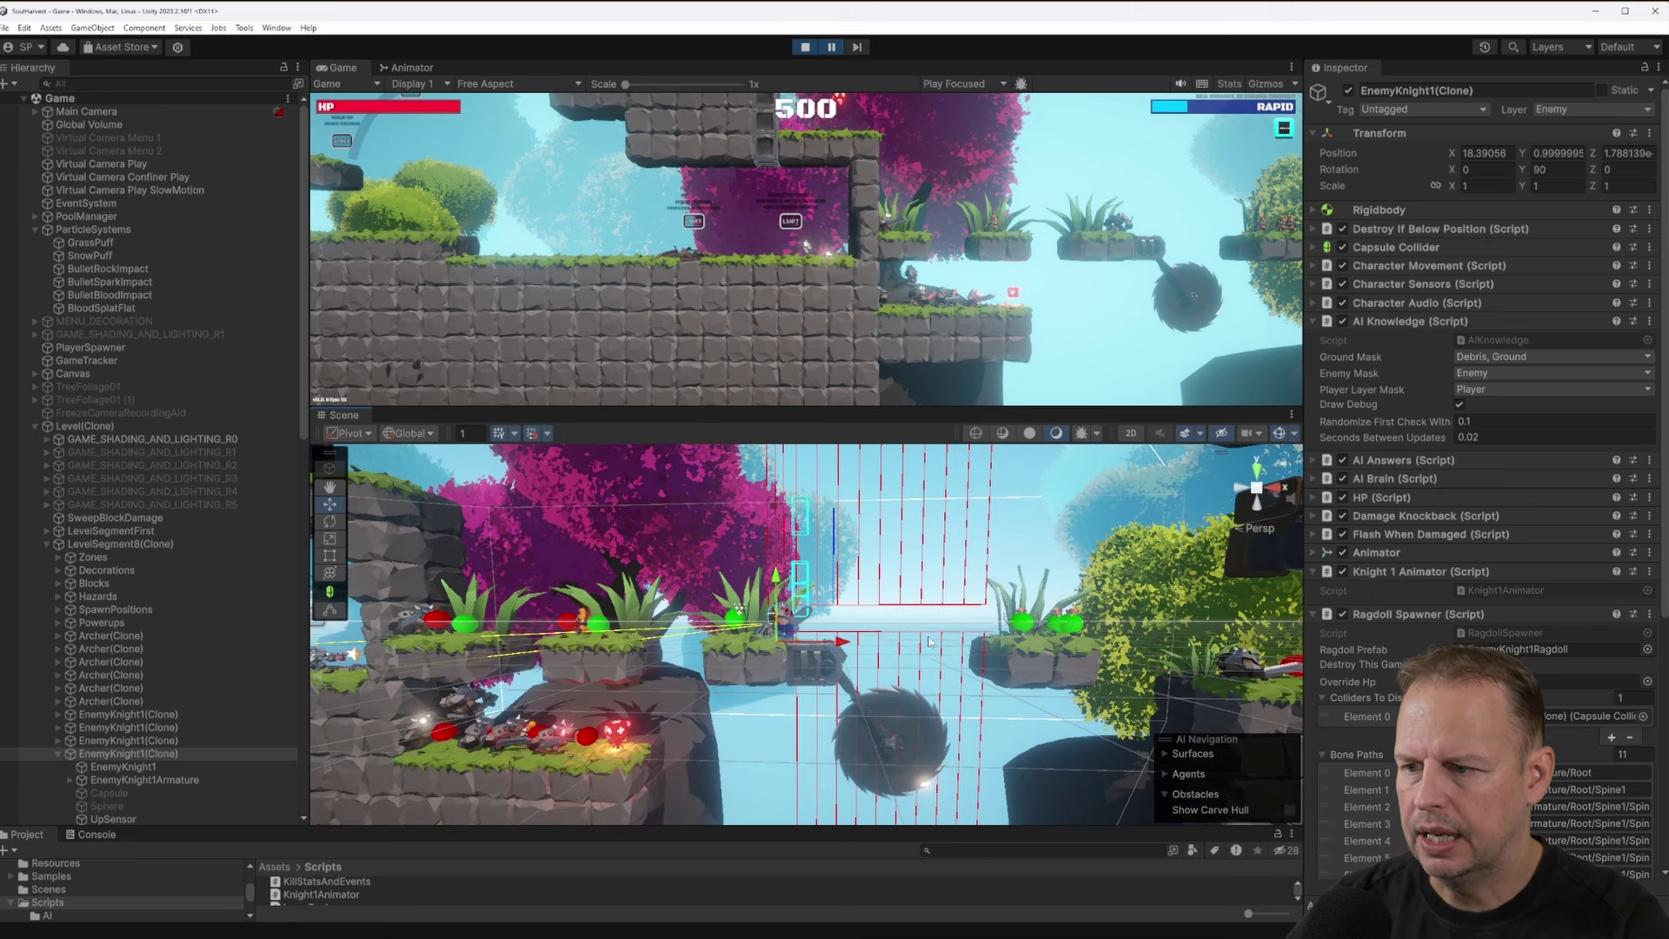
{"action": "key", "text": "f"}
Resume the game and pause it again while the selected knight is in mid-air beside the spiked ball
{"action": "left_click", "coordinate": [828, 50]}
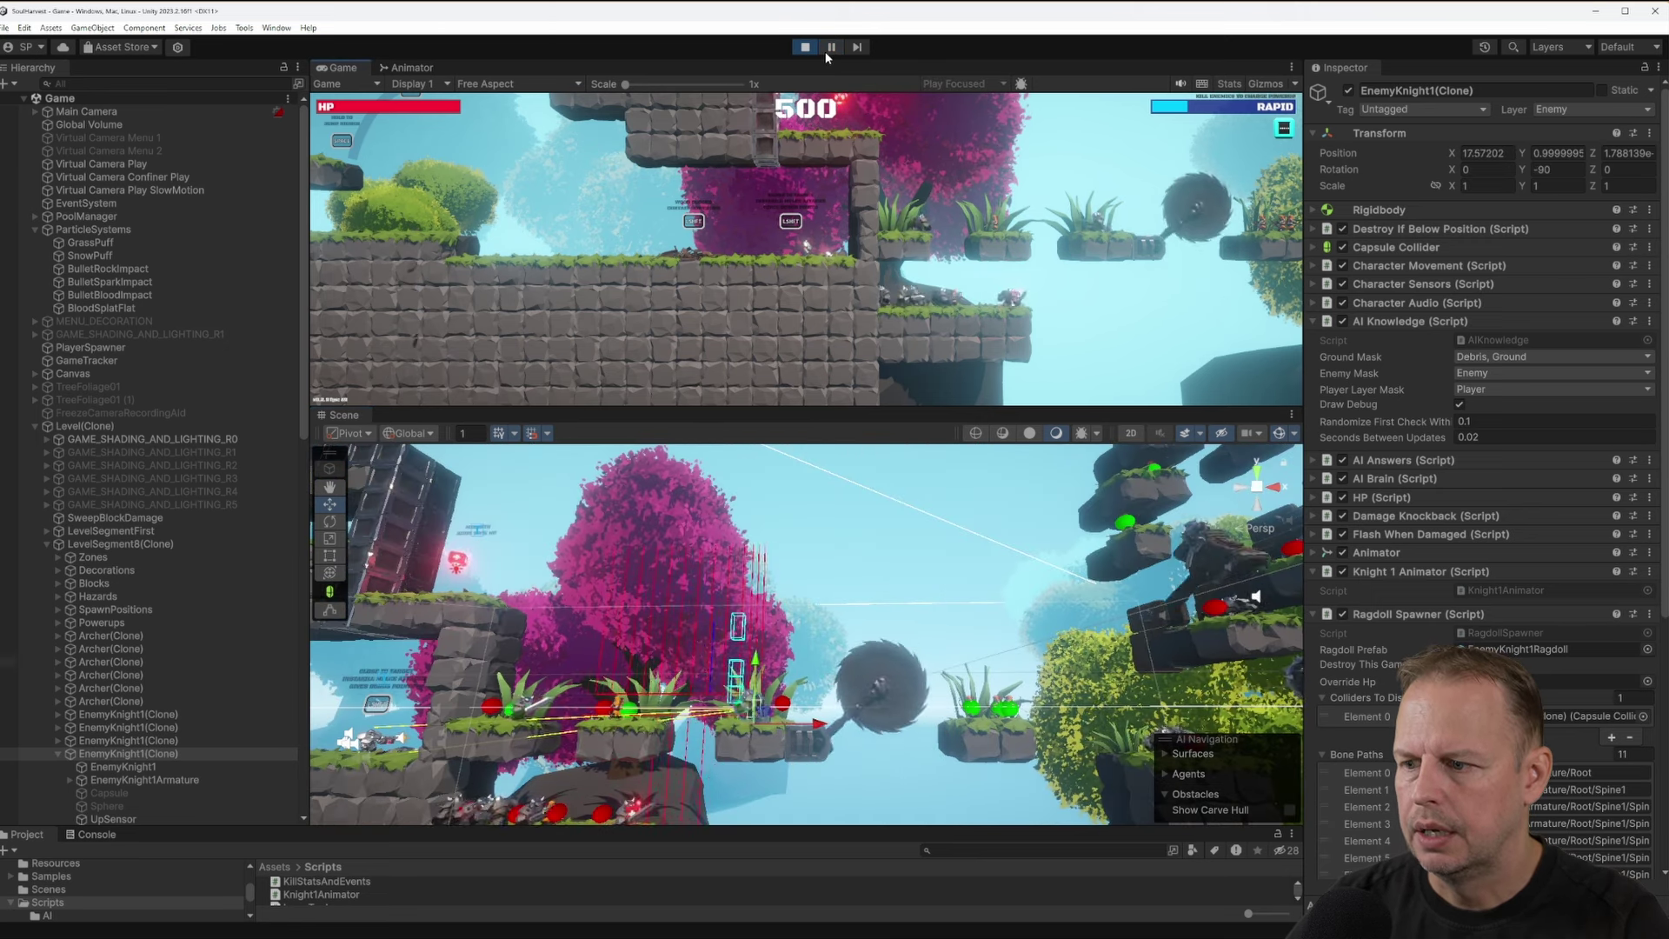
{"action": "right_click_drag", "start_coordinate": [739, 600], "coordinate": [840, 666]}
{"action": "key", "text": "w"}
{"action": "key", "text": "s"}
{"action": "right_click_drag", "start_coordinate": [969, 602], "coordinate": [932, 602]}
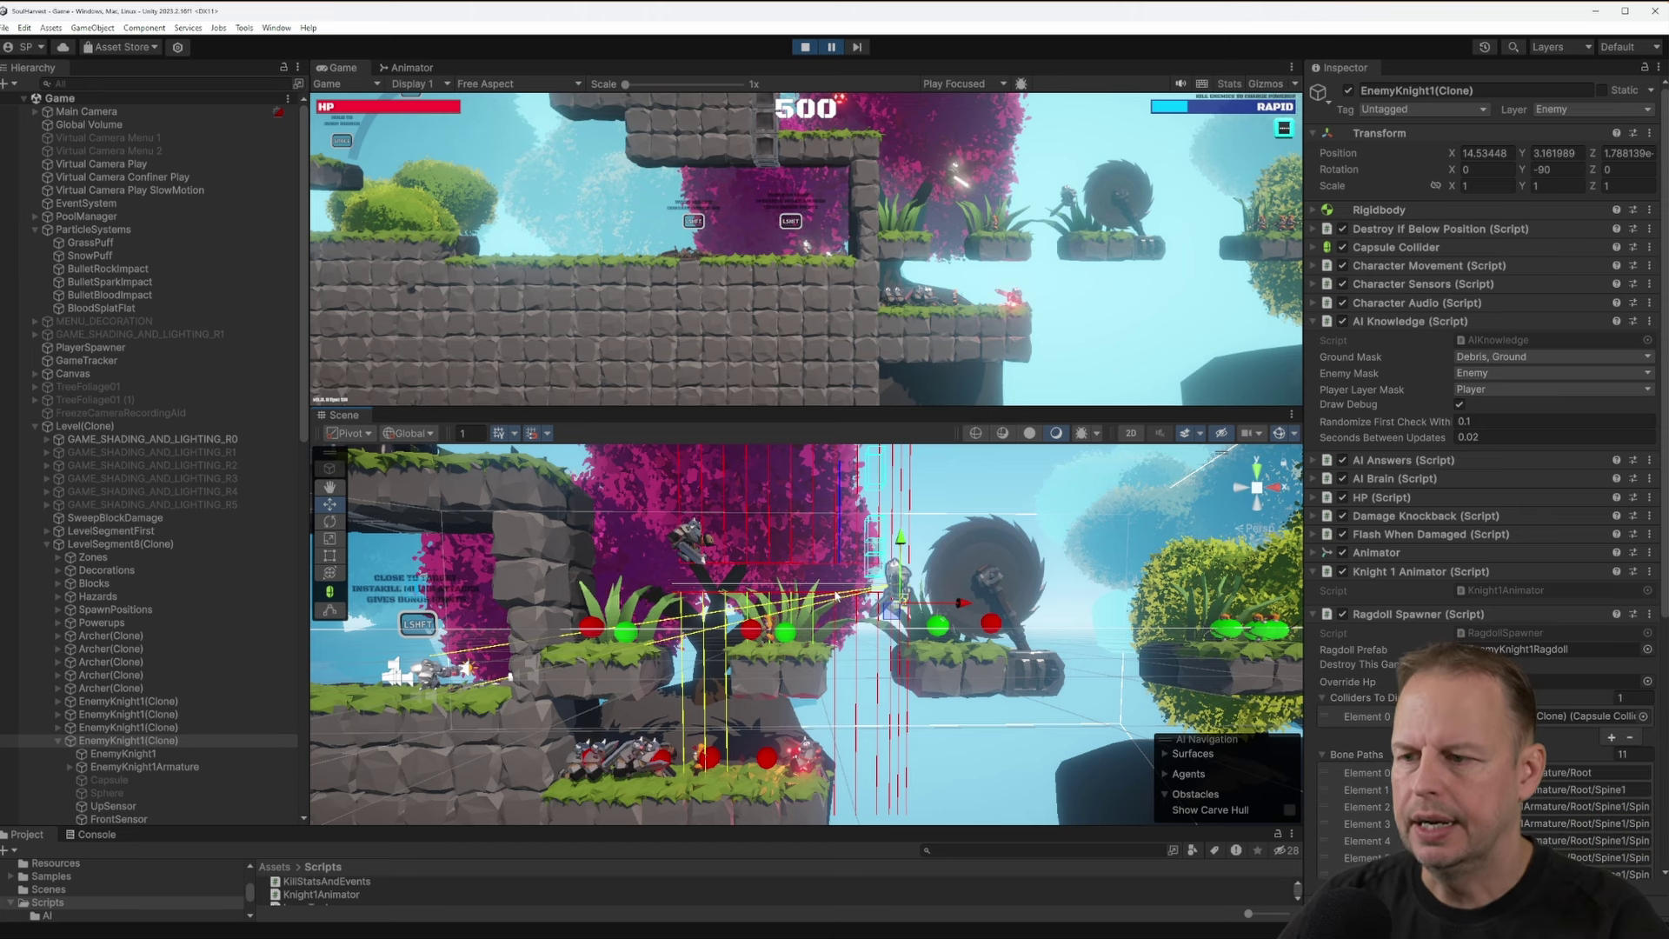
Examine the AI debug rays cast from the airborne knight toward the surrounding platforms and the player
{"action": "key", "text": "w"}
{"action": "right_click_drag", "start_coordinate": [892, 612], "coordinate": [918, 577]}
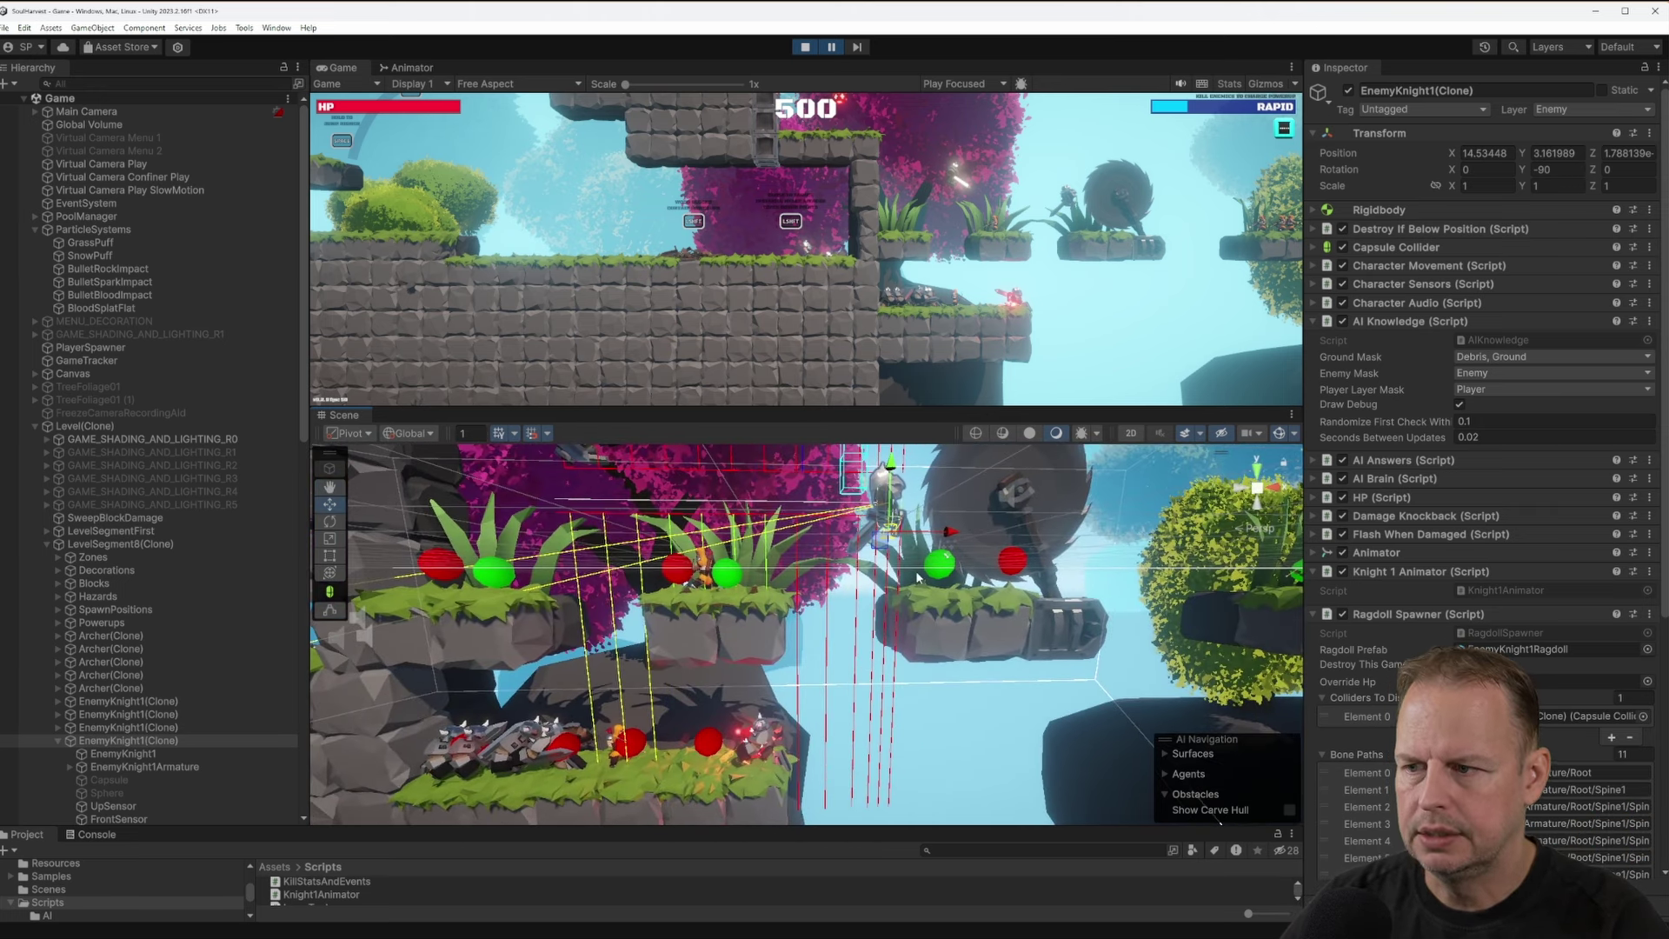
{"action": "scroll", "coordinate": [938, 534], "scroll_direction": "down", "scroll_amount": 3}
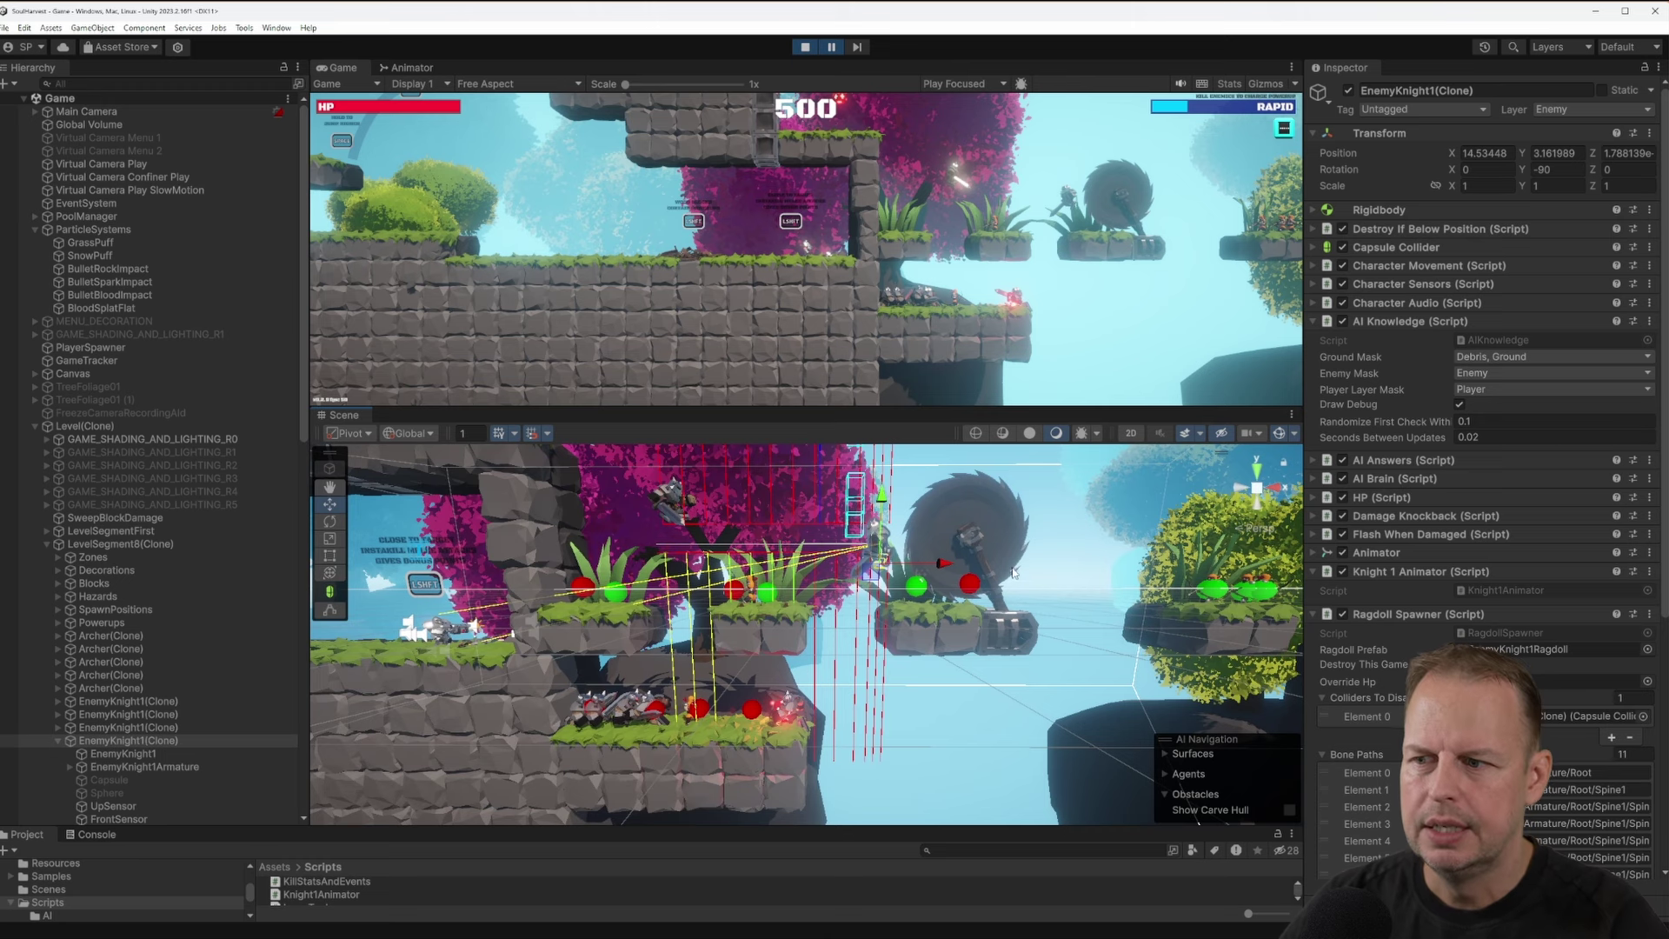
{"action": "scroll", "coordinate": [874, 713], "scroll_direction": "up", "scroll_amount": 2}
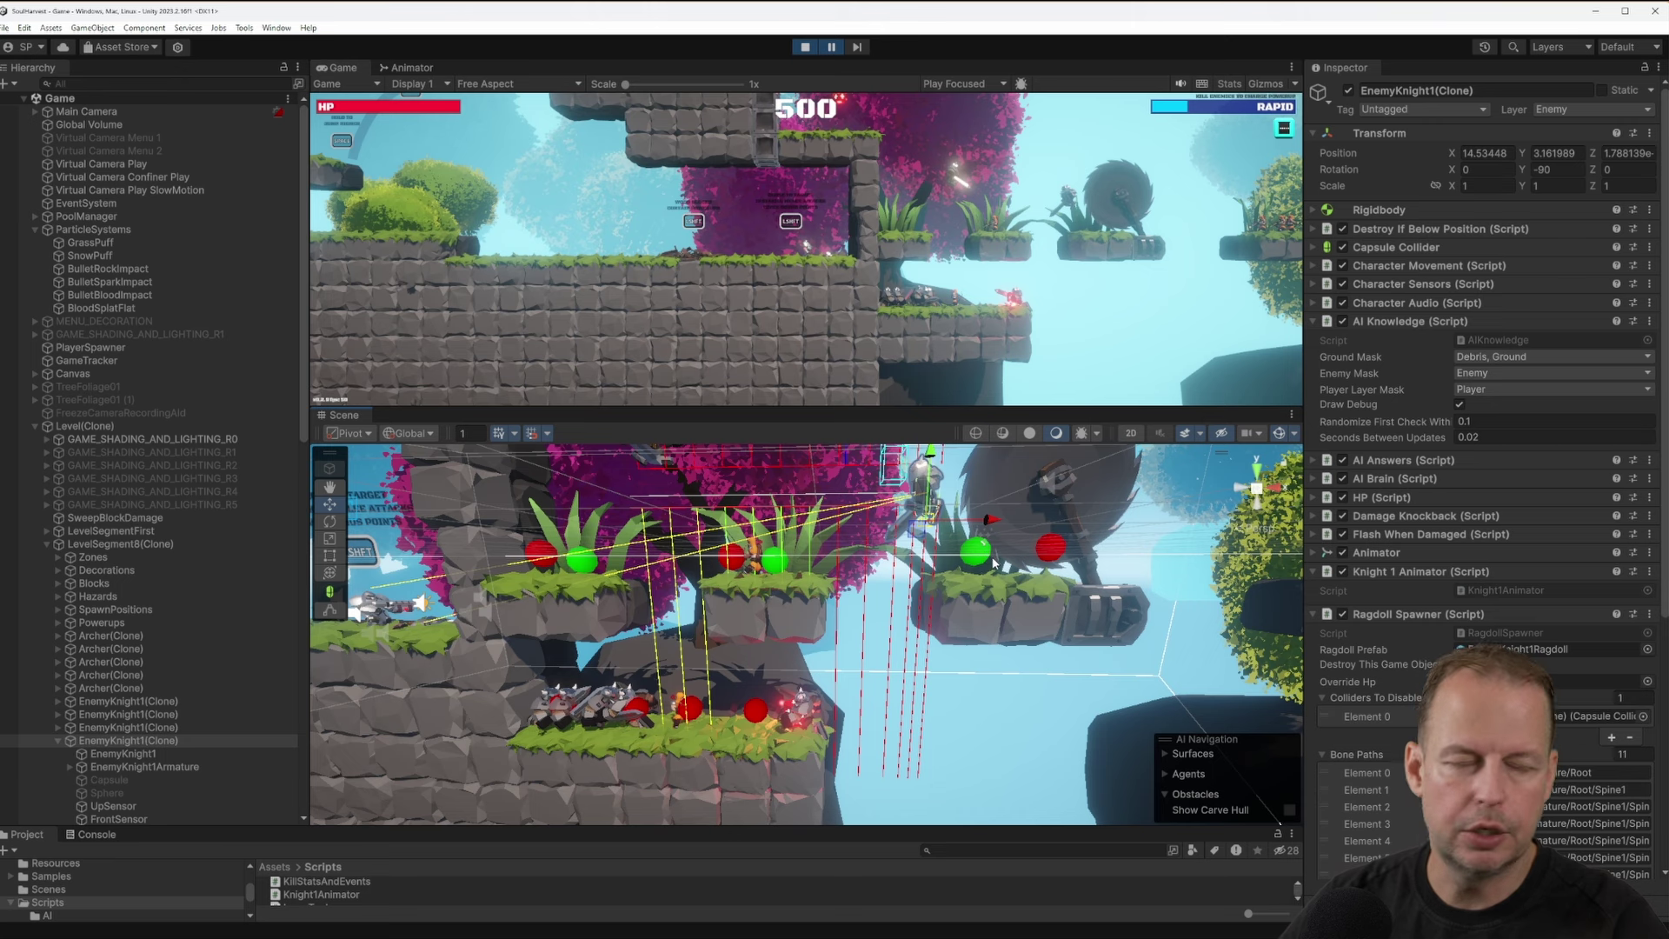
{"action": "scroll", "coordinate": [998, 561], "scroll_direction": "up", "scroll_amount": 3}
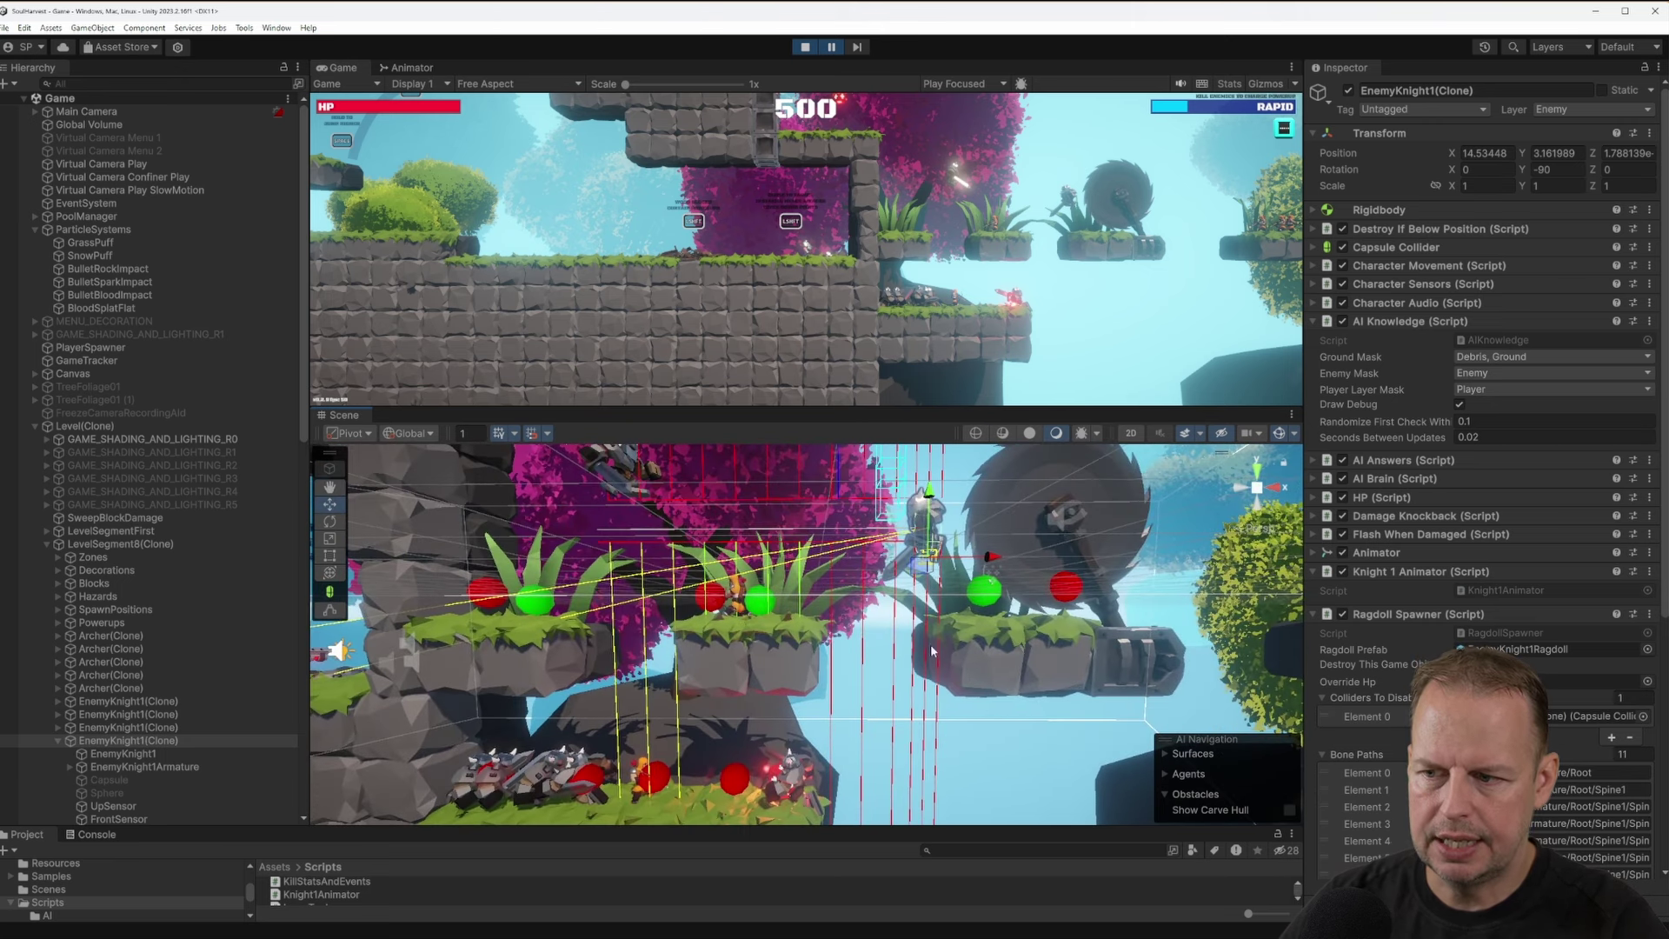
{"action": "left_click_drag", "start_coordinate": [956, 728], "coordinate": [923, 588], "text": "alt"}
{"action": "scroll", "coordinate": [923, 587], "scroll_direction": "down", "scroll_amount": 2}
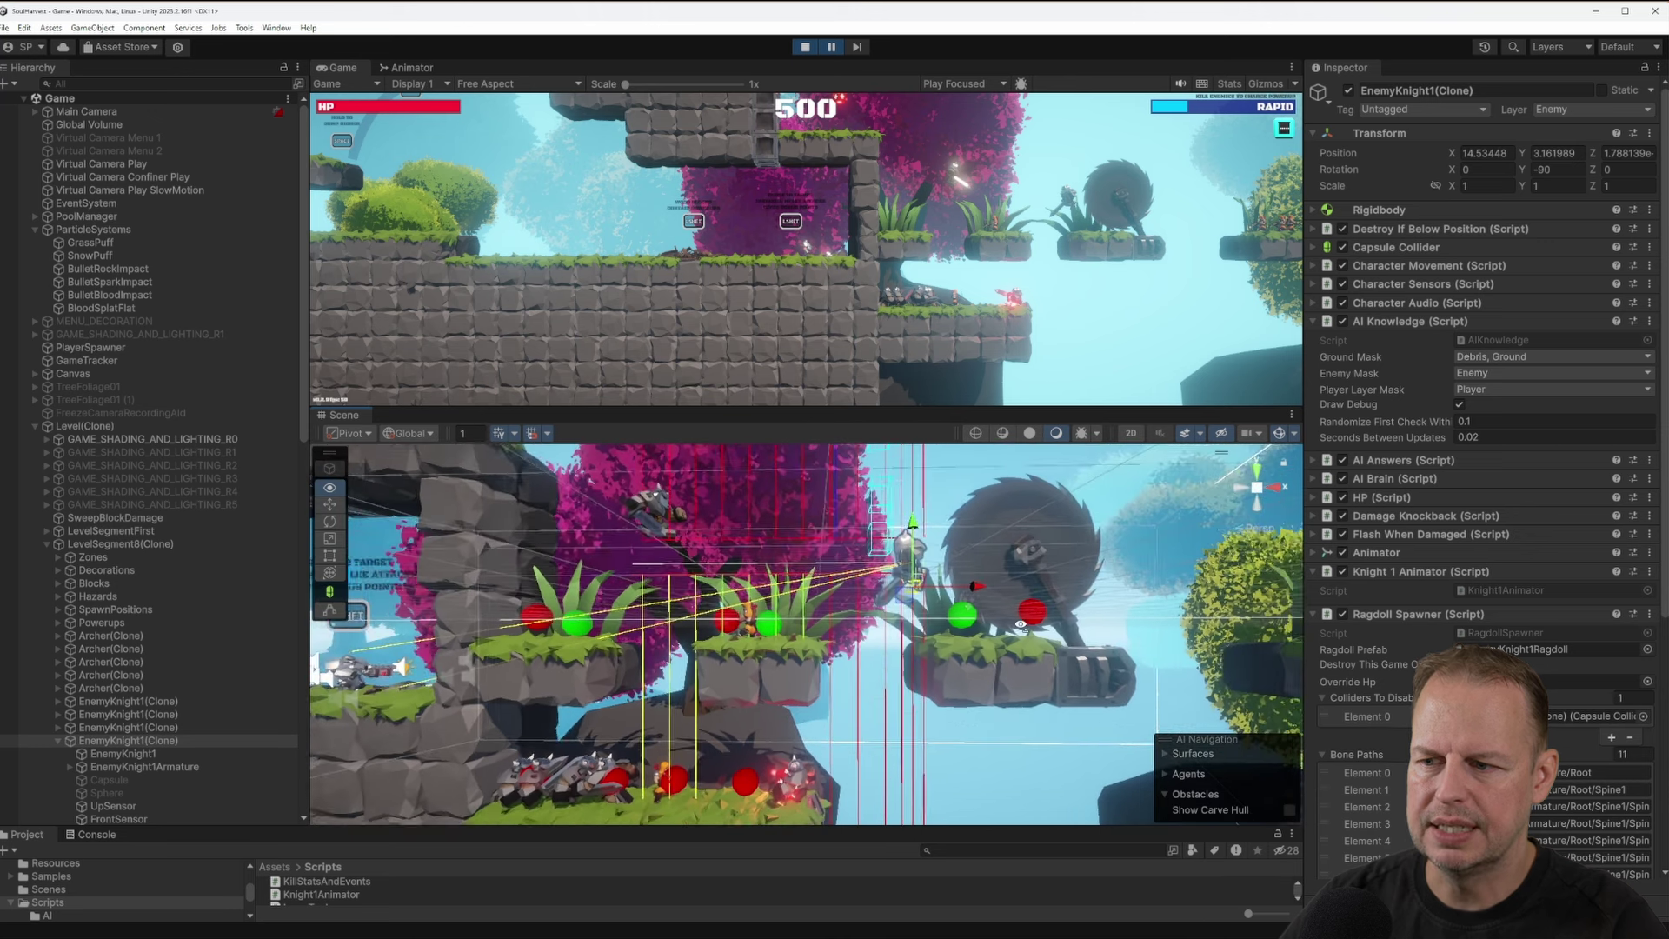
{"action": "scroll", "coordinate": [904, 643], "scroll_direction": "up", "scroll_amount": 2}
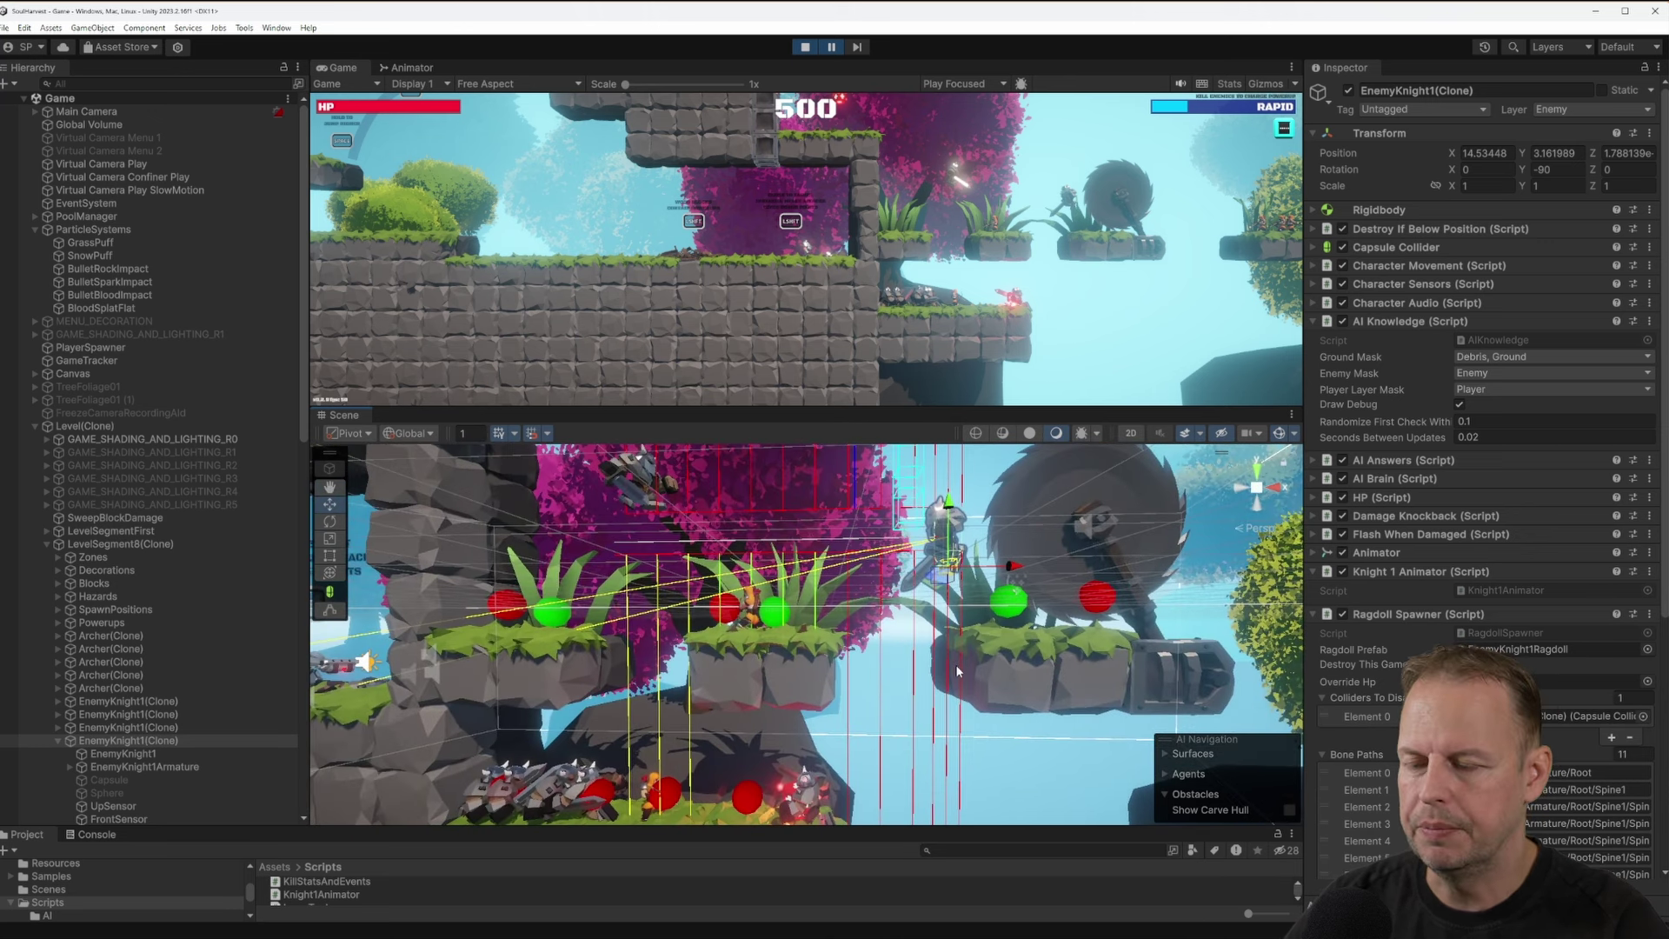
{"action": "scroll", "coordinate": [957, 669], "scroll_direction": "down", "scroll_amount": 1}
{"action": "left_click_drag", "start_coordinate": [952, 626], "coordinate": [911, 566], "text": "alt"}
{"action": "scroll", "coordinate": [948, 600], "scroll_direction": "up", "scroll_amount": 2}
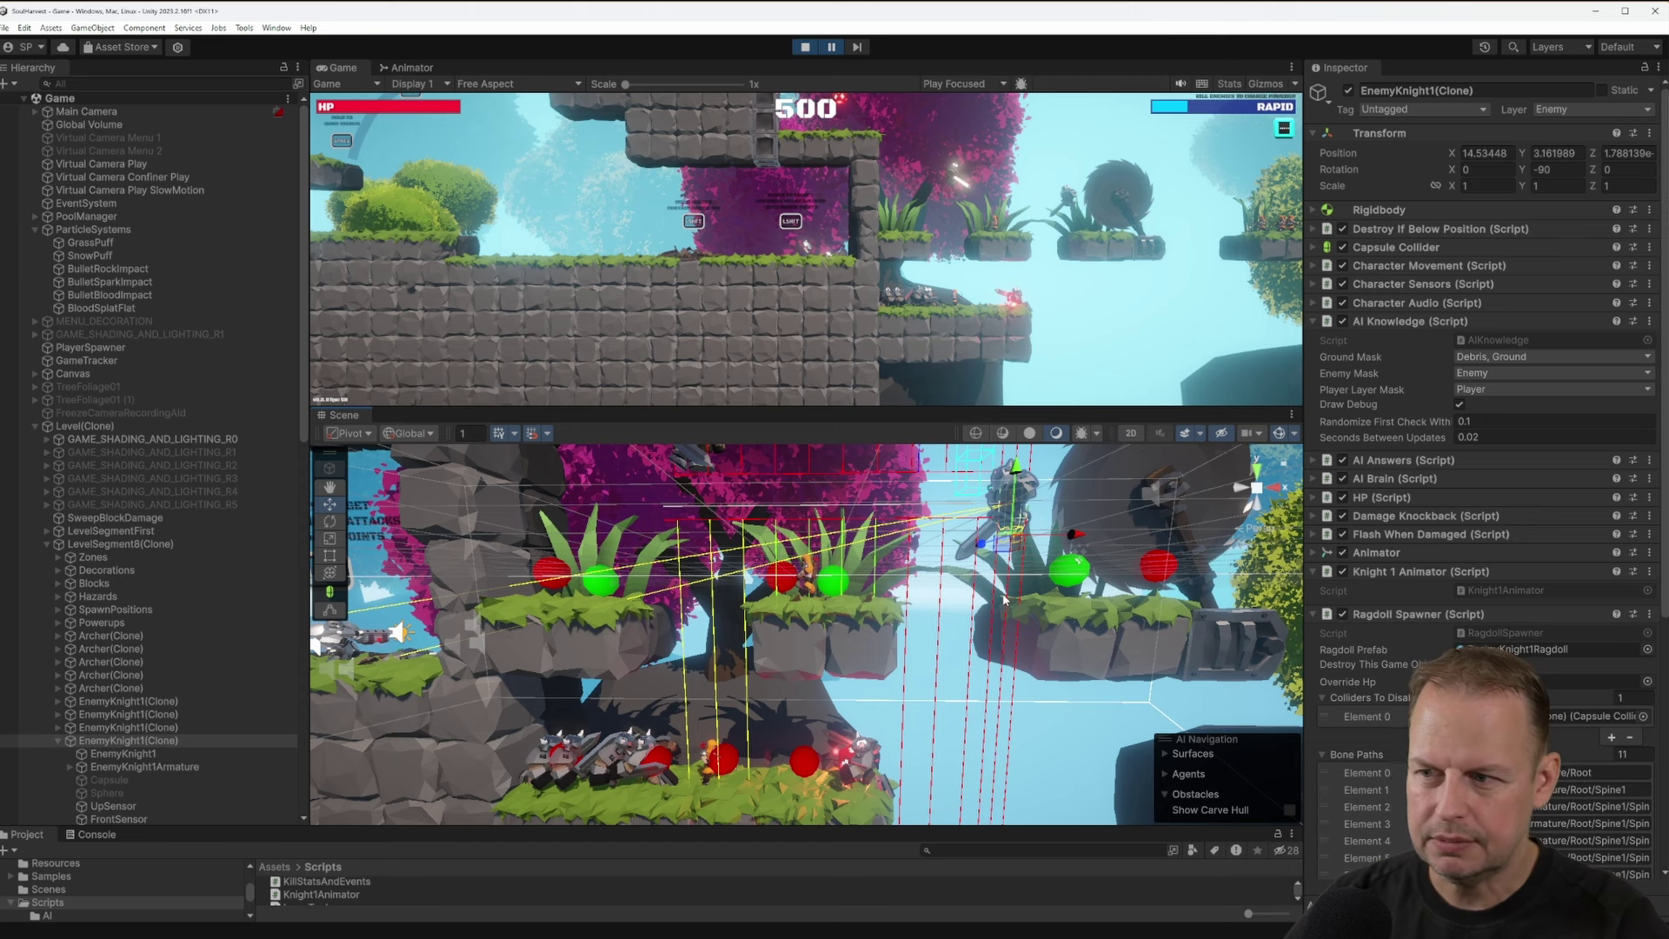
{"action": "right_click_drag", "start_coordinate": [1002, 596], "coordinate": [1048, 600]}
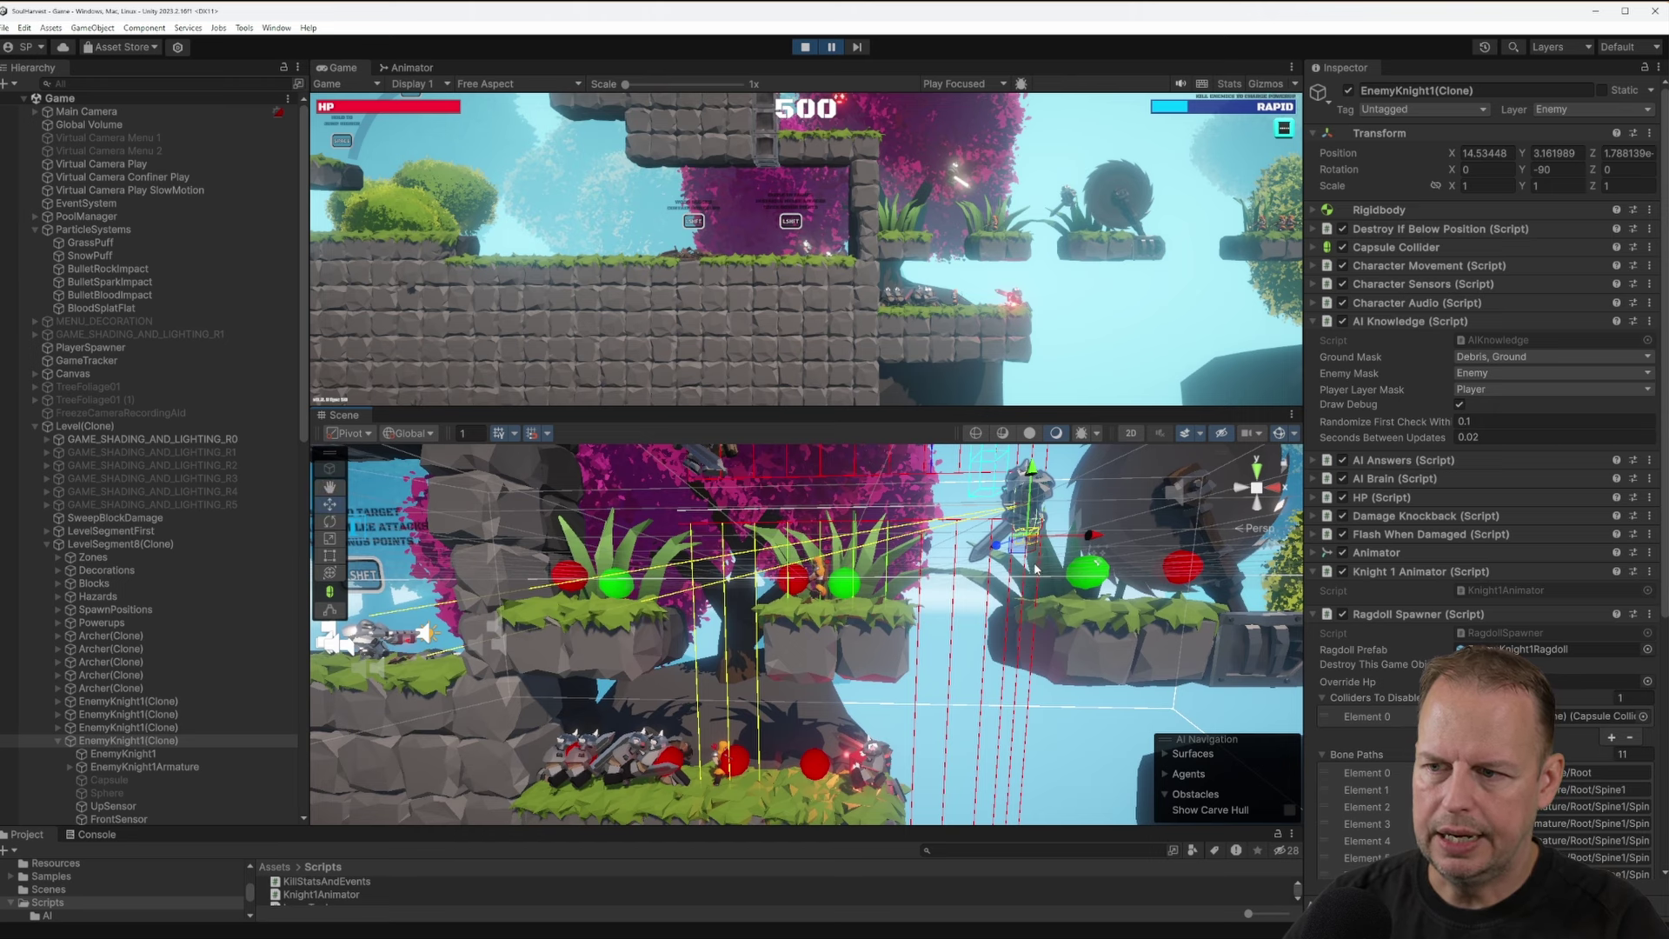
{"action": "key", "text": "d"}
{"action": "right_click_drag", "start_coordinate": [1054, 577], "coordinate": [946, 587]}
{"action": "key", "text": "w"}
{"action": "key", "text": "s"}
{"action": "key", "text": "a"}
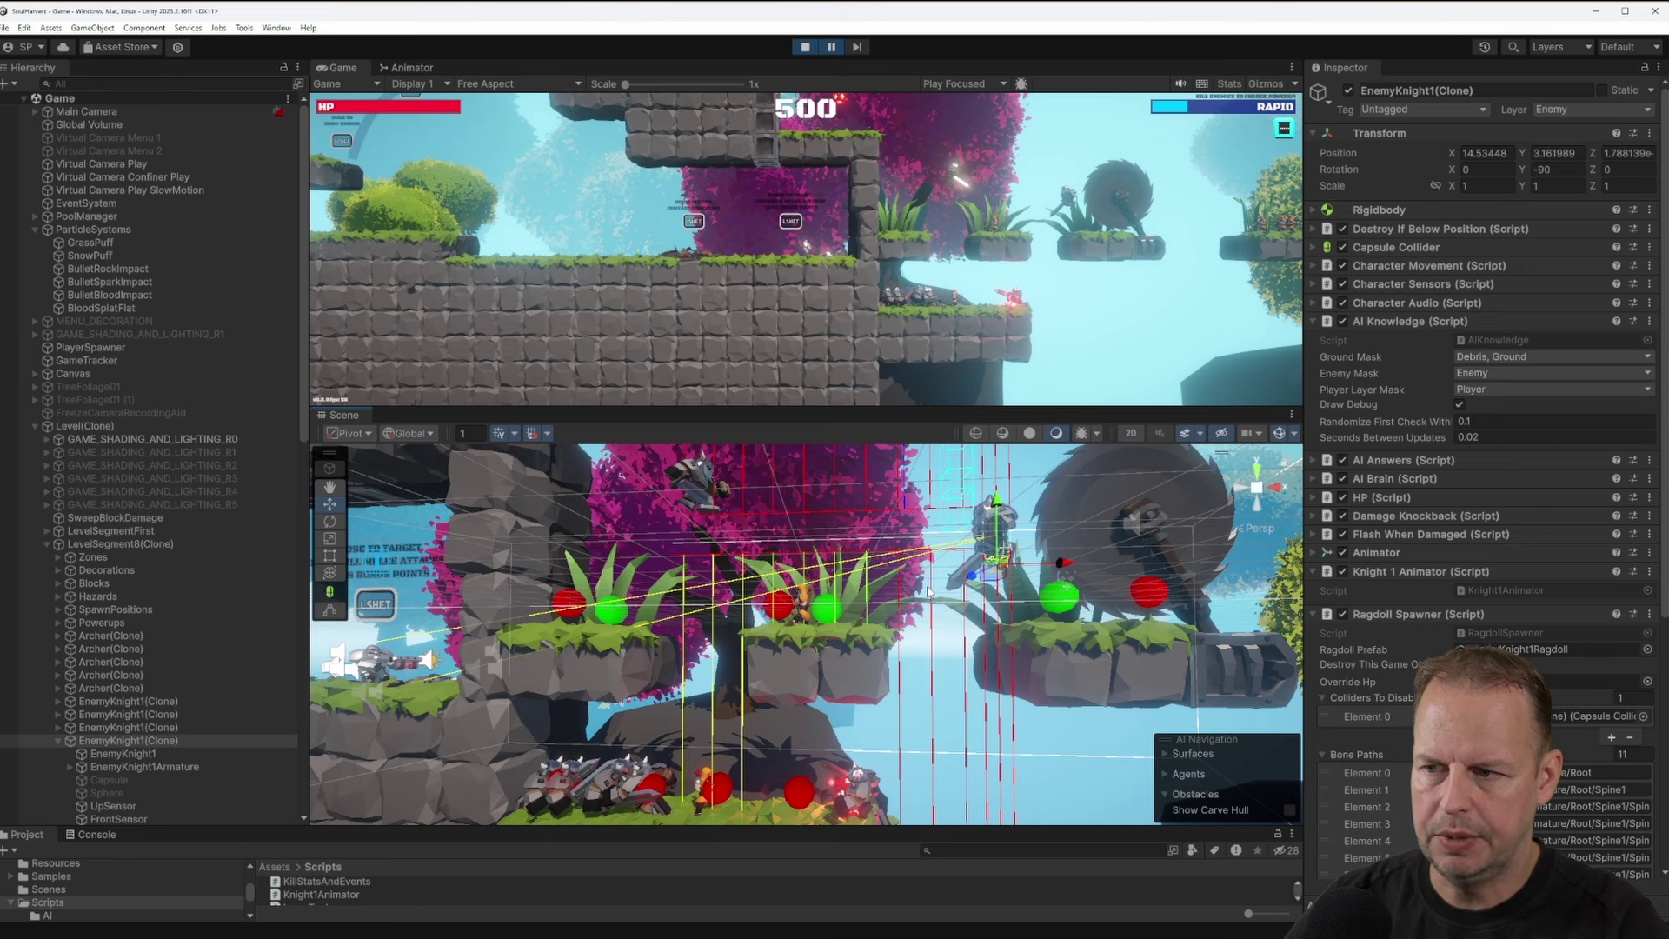
Expand the selected knight's AI Answers component and look through its event lists
{"action": "right_click_drag", "start_coordinate": [932, 571], "coordinate": [962, 579]}
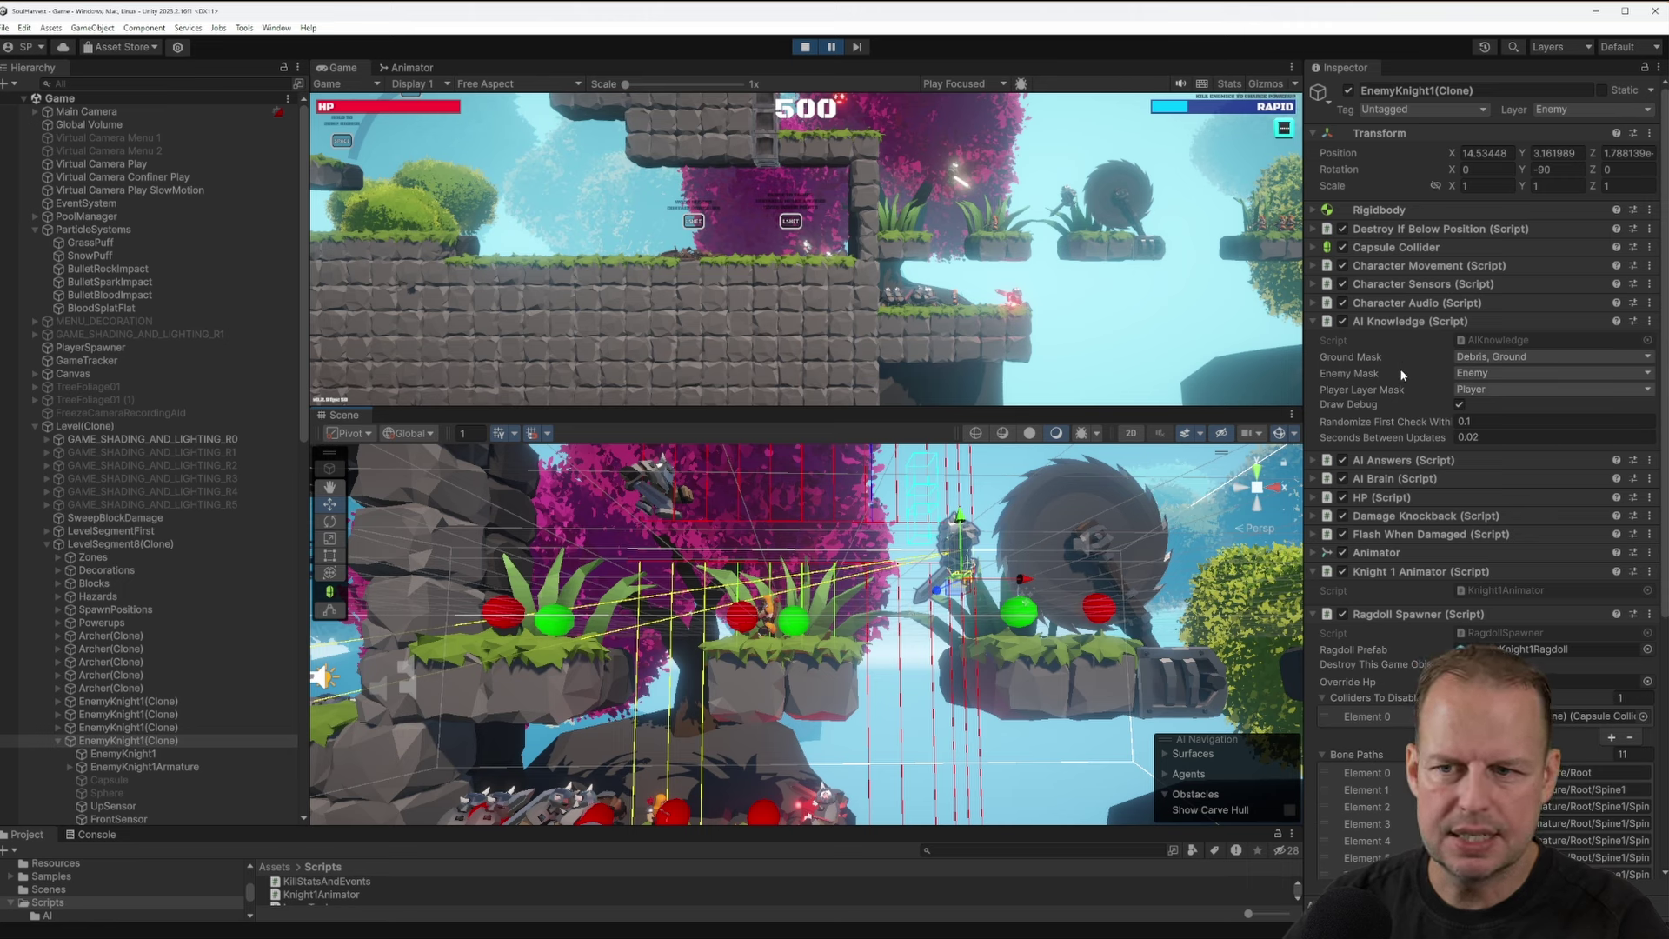
{"action": "left_click", "coordinate": [1312, 459]}
{"action": "scroll", "coordinate": [1448, 513], "scroll_direction": "down", "scroll_amount": 3}
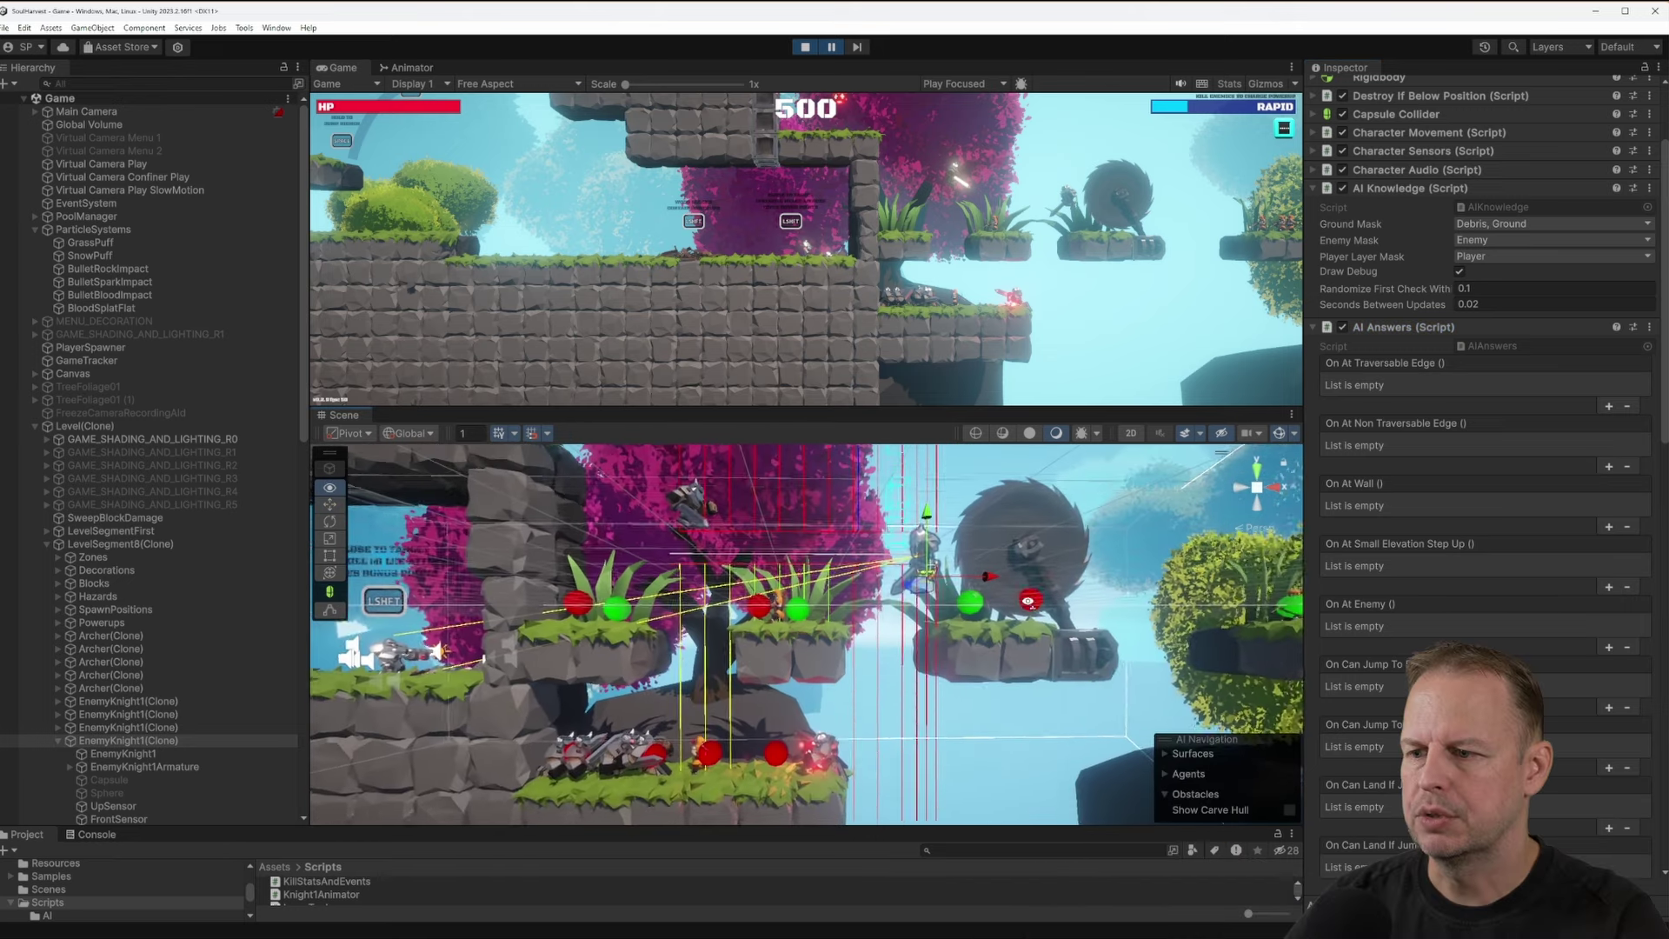
Examine the debug rays and jump-check boxes around the airborne knight from several angles in the Scene view
{"action": "right_click_drag", "start_coordinate": [1034, 613], "coordinate": [1046, 496]}
{"action": "scroll", "coordinate": [948, 658], "scroll_direction": "up", "scroll_amount": 3}
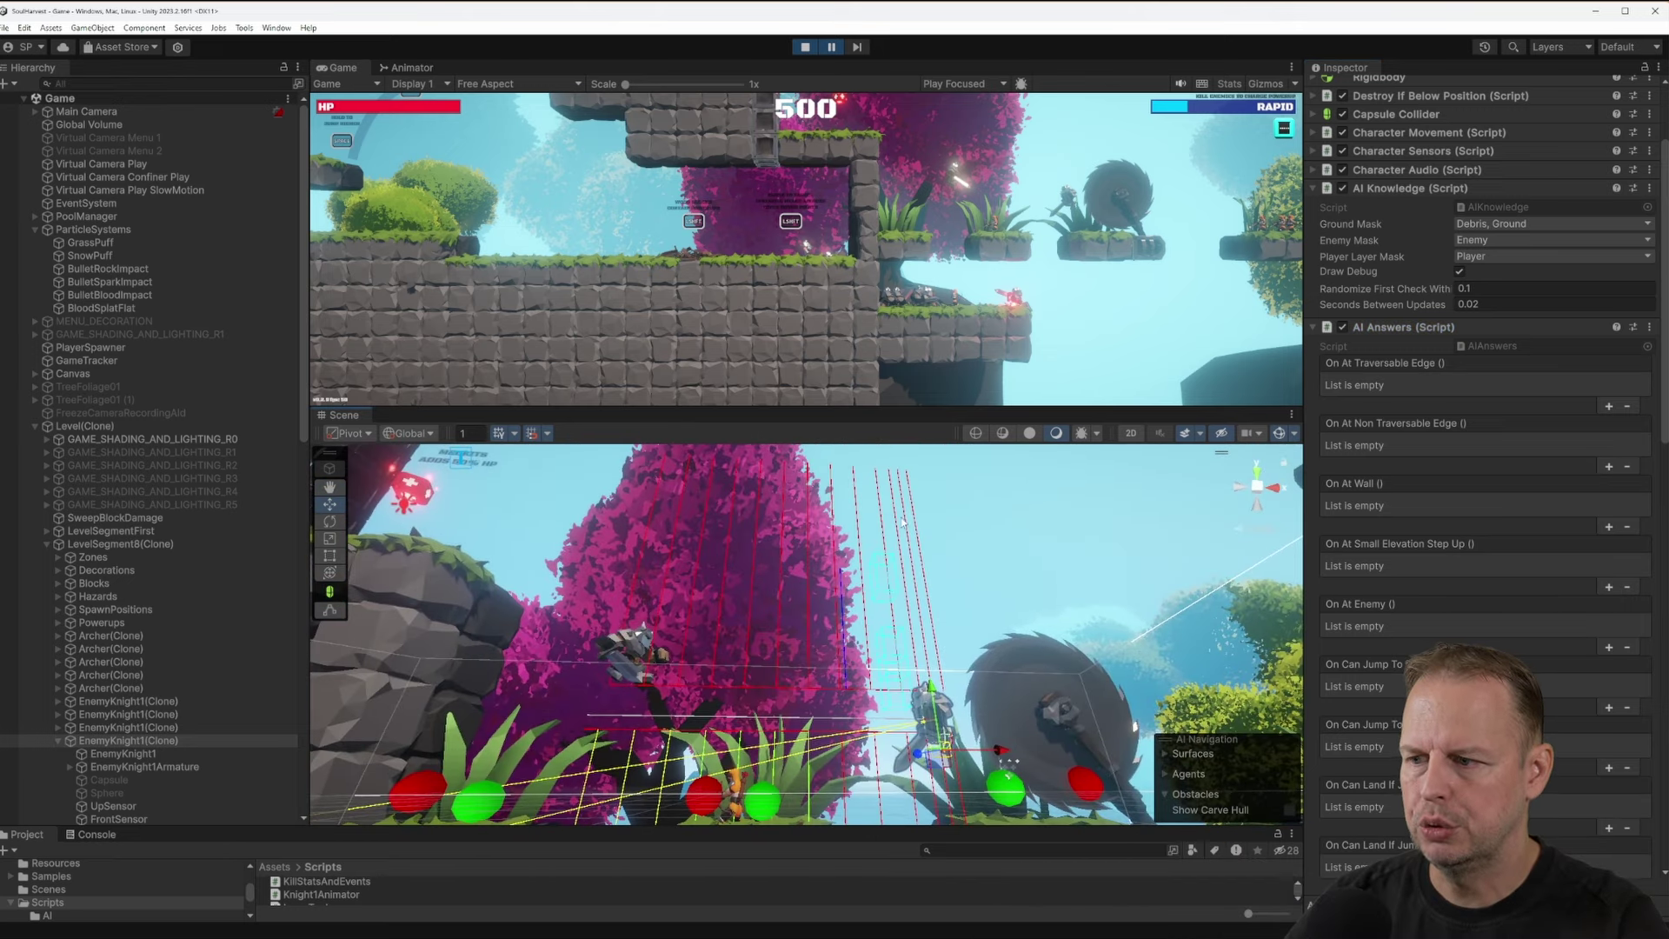
{"action": "scroll", "coordinate": [902, 522], "scroll_direction": "down", "scroll_amount": 3}
{"action": "scroll", "coordinate": [868, 481], "scroll_direction": "up", "scroll_amount": 2}
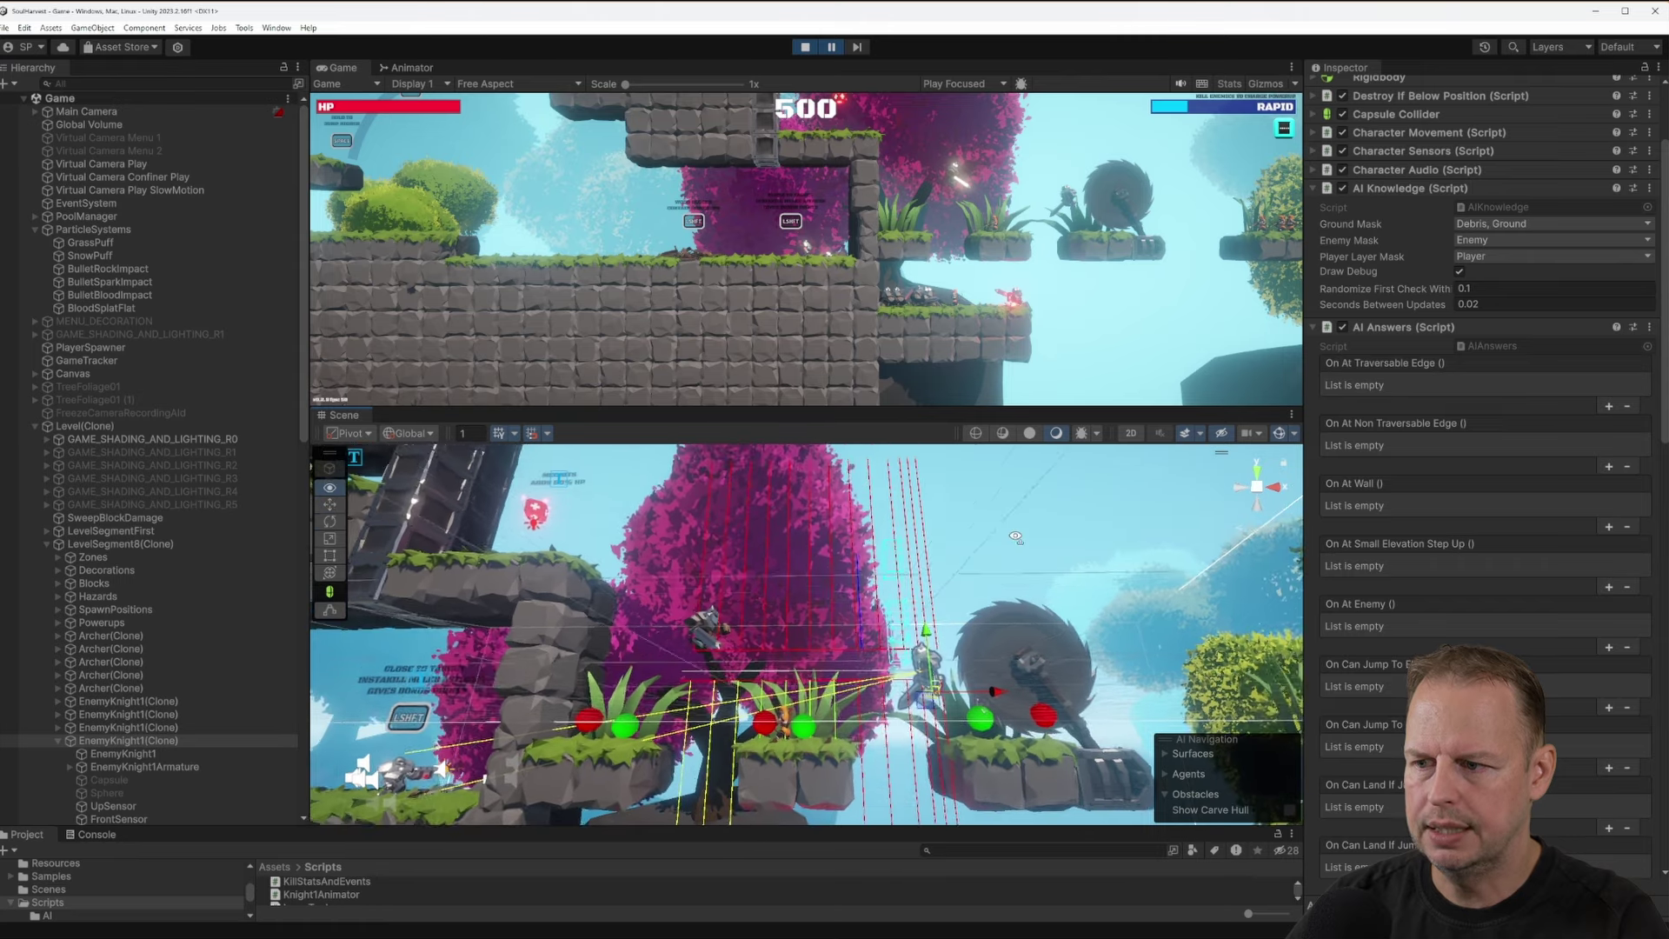
{"action": "scroll", "coordinate": [905, 643], "scroll_direction": "up", "scroll_amount": 4}
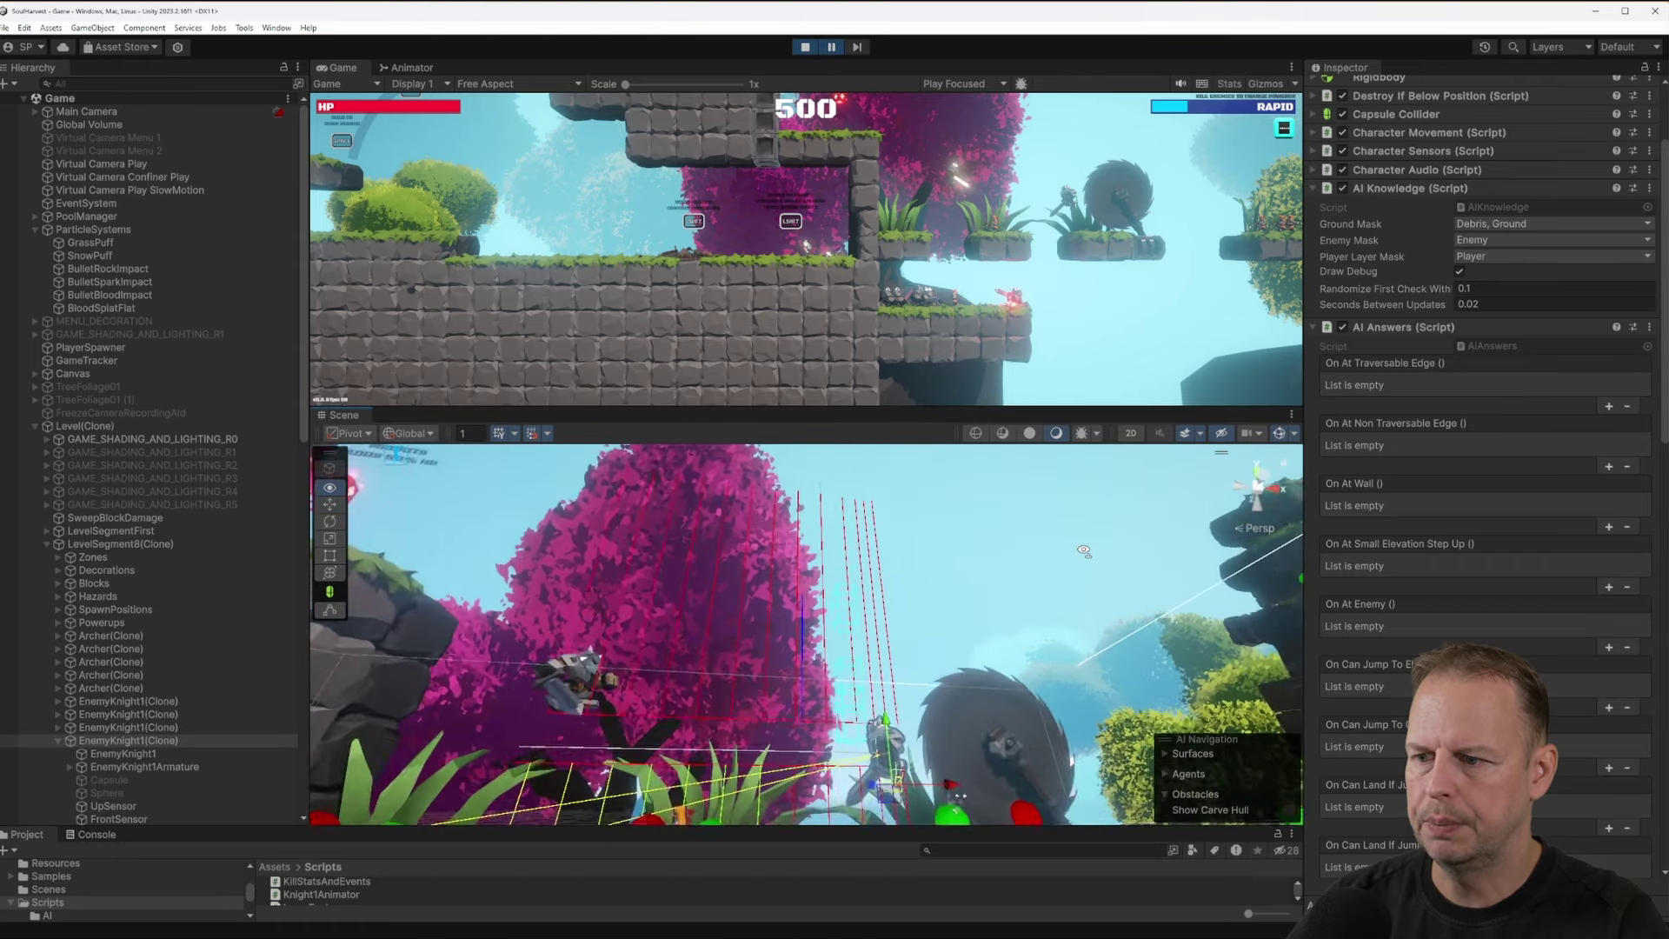
{"action": "right_click_drag", "start_coordinate": [941, 534], "coordinate": [885, 645]}
{"action": "key", "text": "s"}
{"action": "right_click", "coordinate": [957, 654]}
{"action": "left_click", "coordinate": [452, 688]}
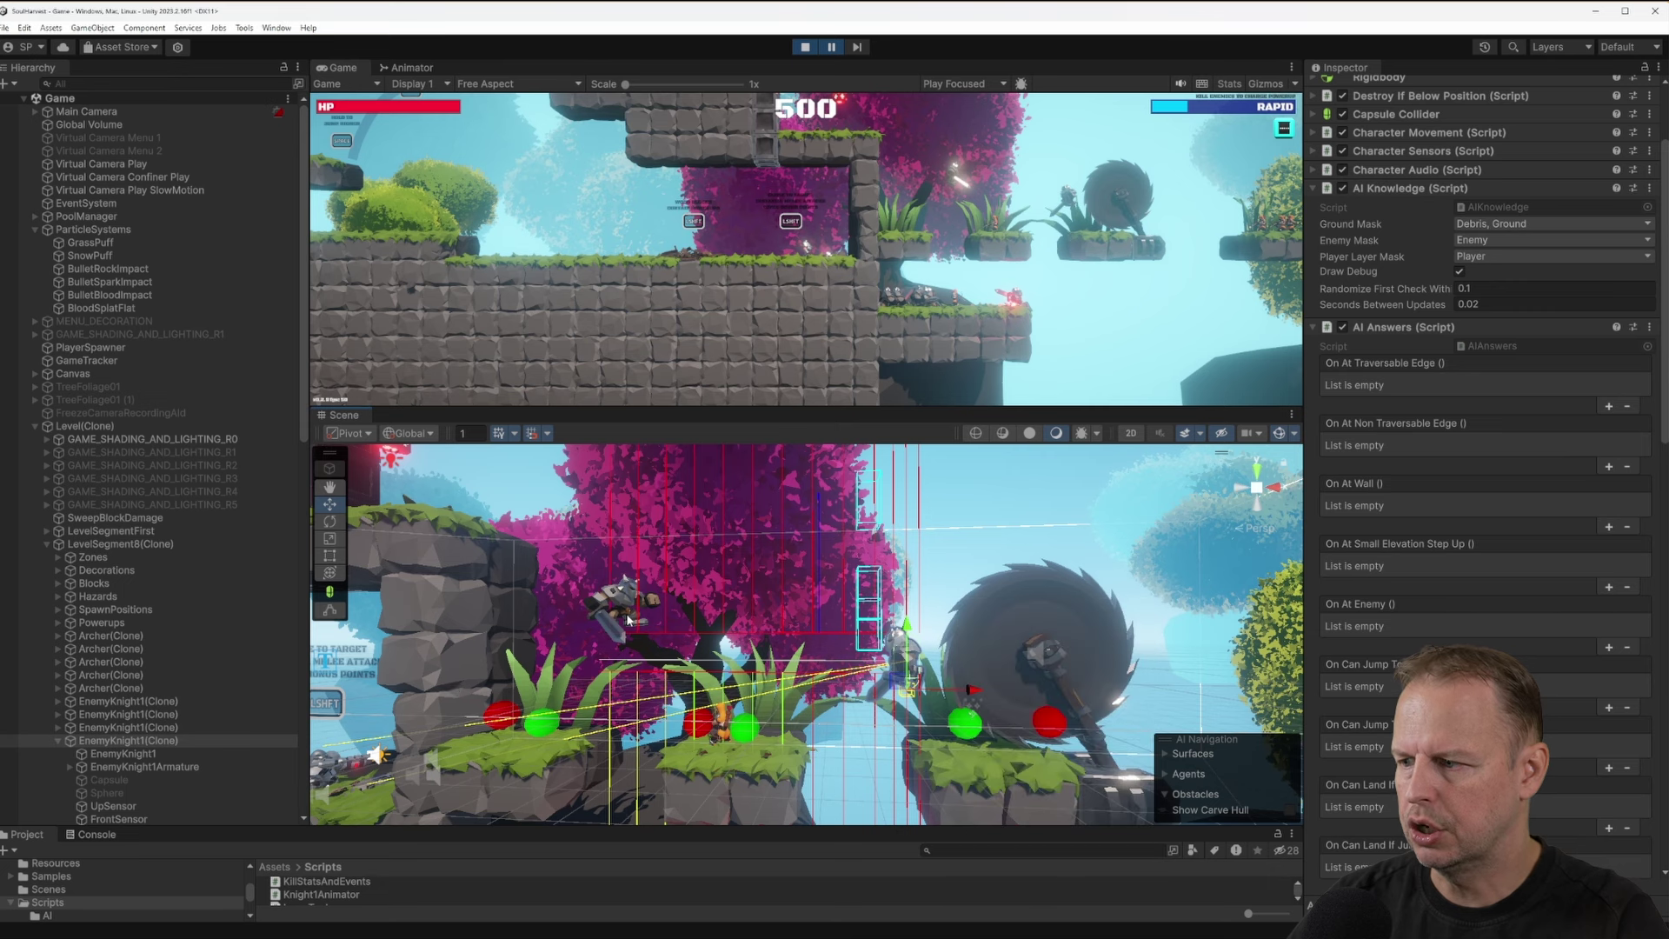
{"action": "middle_click_drag", "start_coordinate": [631, 621], "coordinate": [888, 642]}
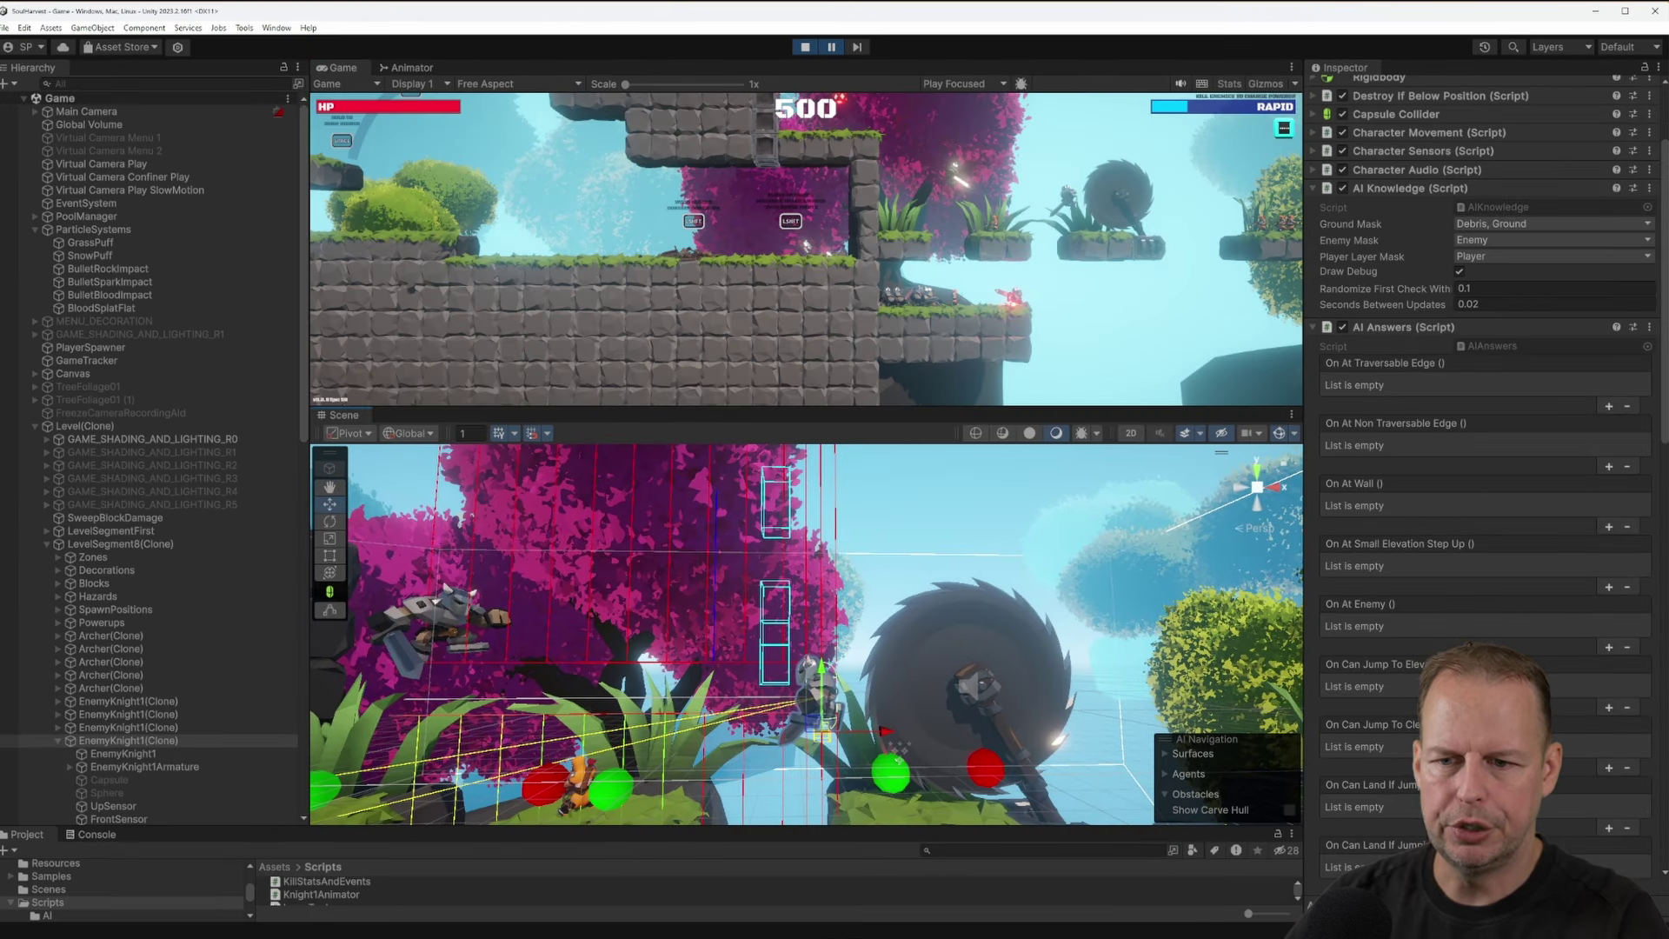
{"action": "key", "text": "s"}
{"action": "right_click_drag", "start_coordinate": [762, 566], "coordinate": [859, 621]}
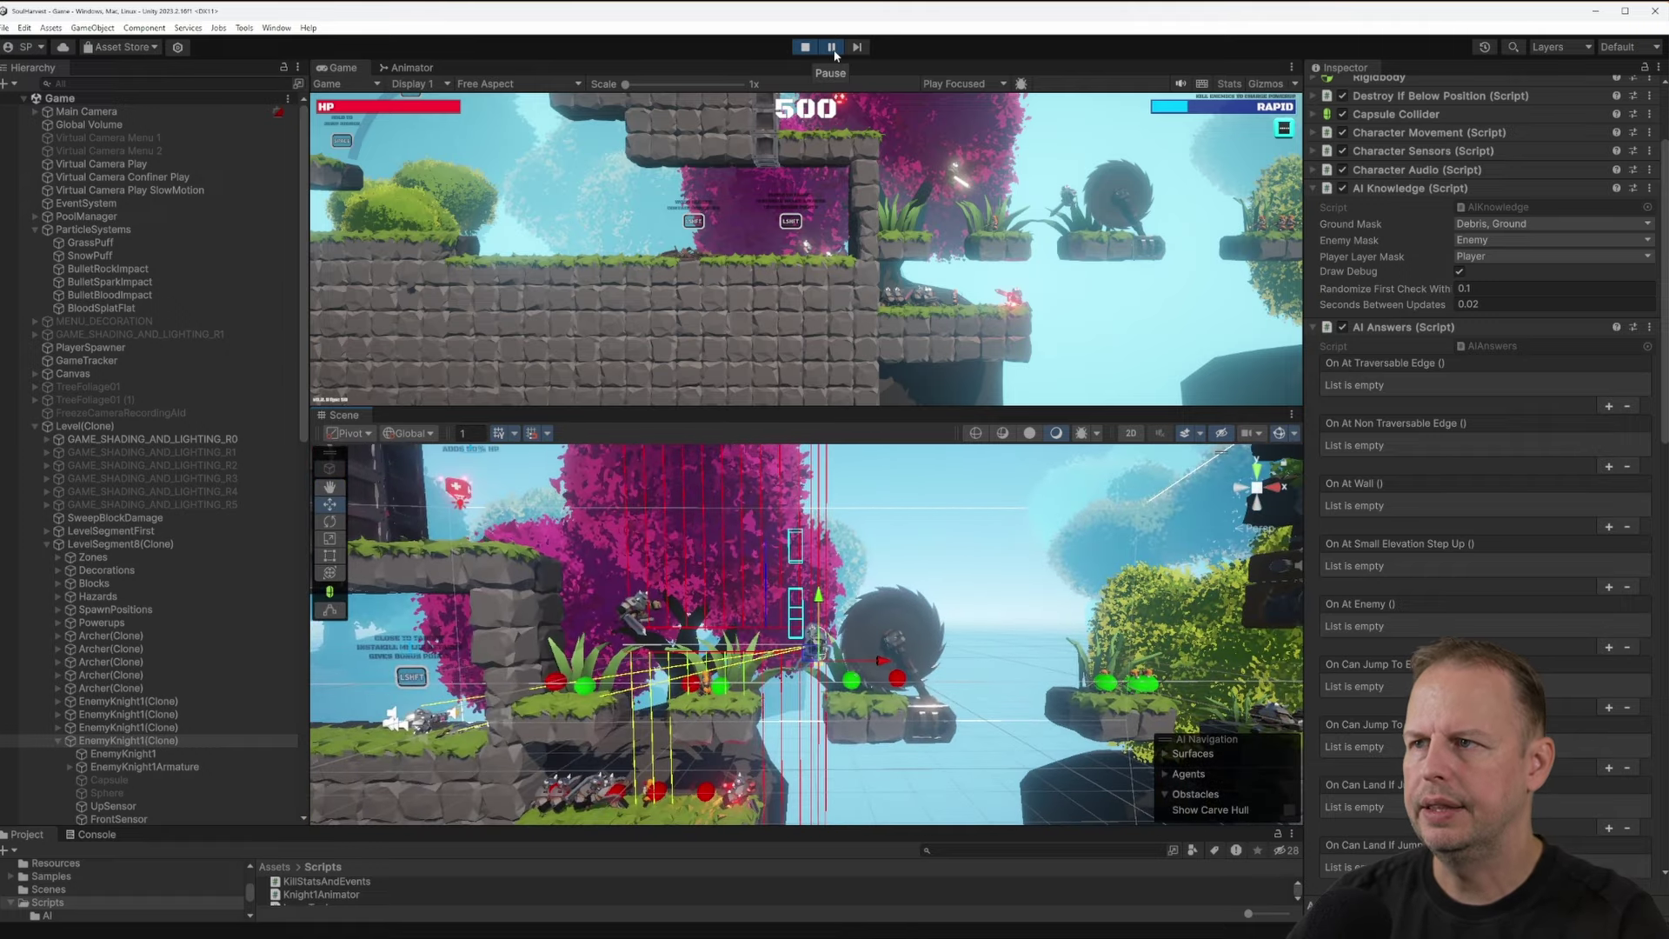
Resume the game briefly, pause it again, and view the knight's debug rays beneath its new mid-air position
{"action": "left_click", "coordinate": [1047, 630]}
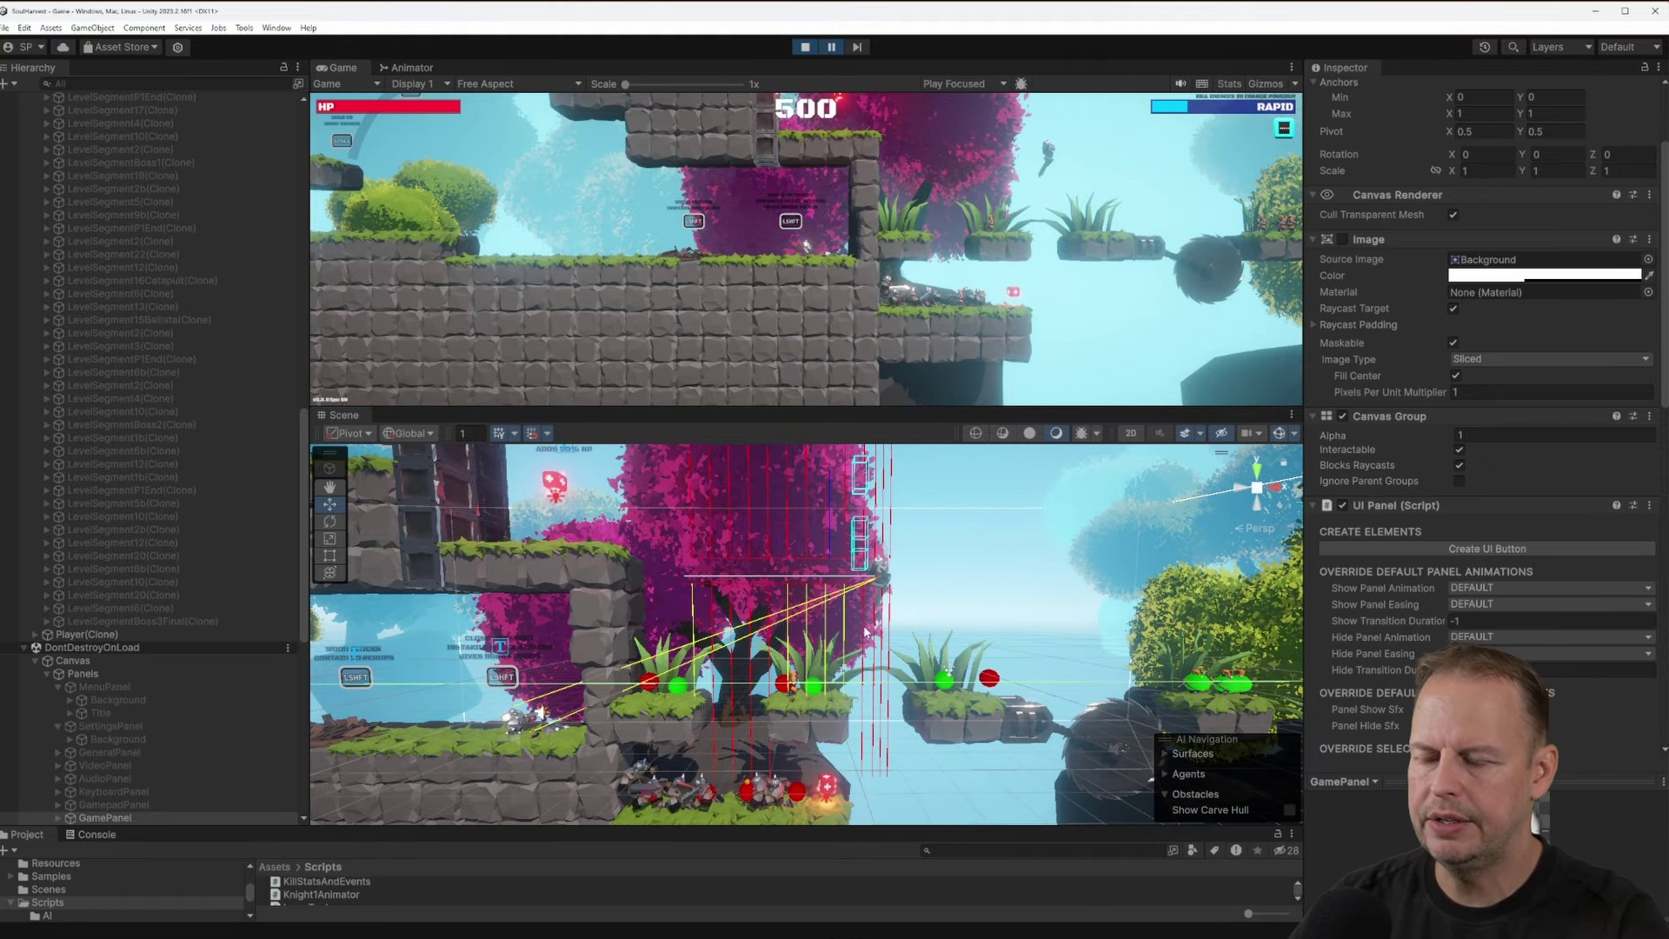
{"action": "right_click_drag", "start_coordinate": [865, 633], "coordinate": [868, 683]}
{"action": "scroll", "coordinate": [169, 697], "scroll_direction": "down", "scroll_amount": 2}
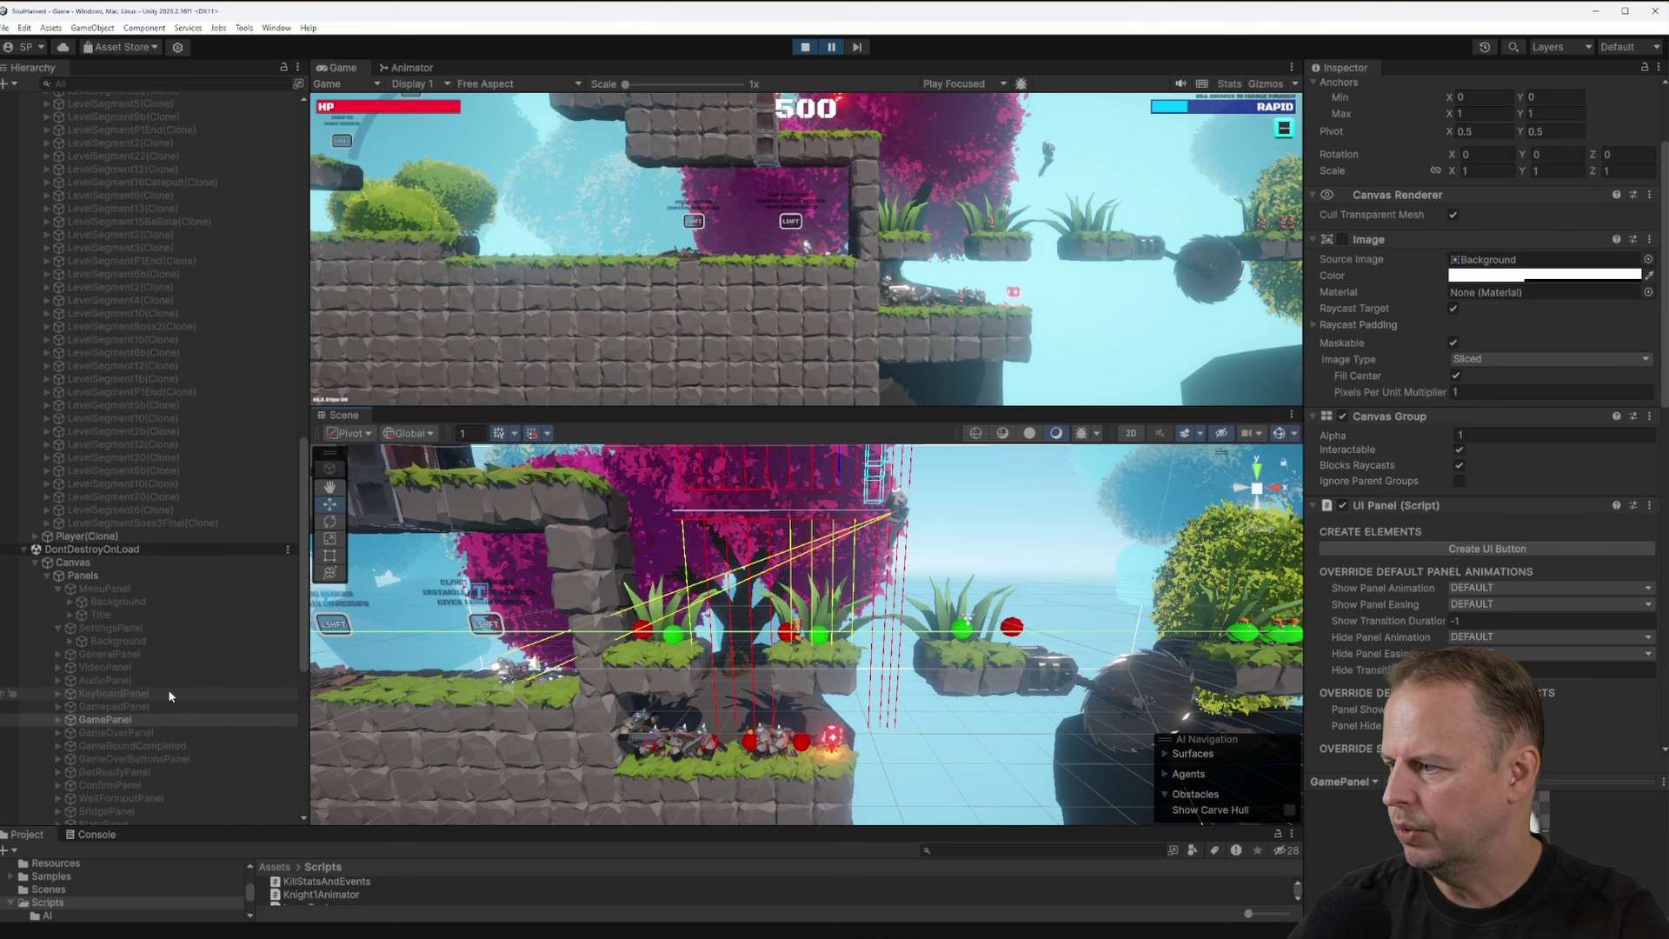
{"action": "scroll", "coordinate": [174, 697], "scroll_direction": "down", "scroll_amount": 8}
{"action": "scroll", "coordinate": [137, 465], "scroll_direction": "up", "scroll_amount": 8}
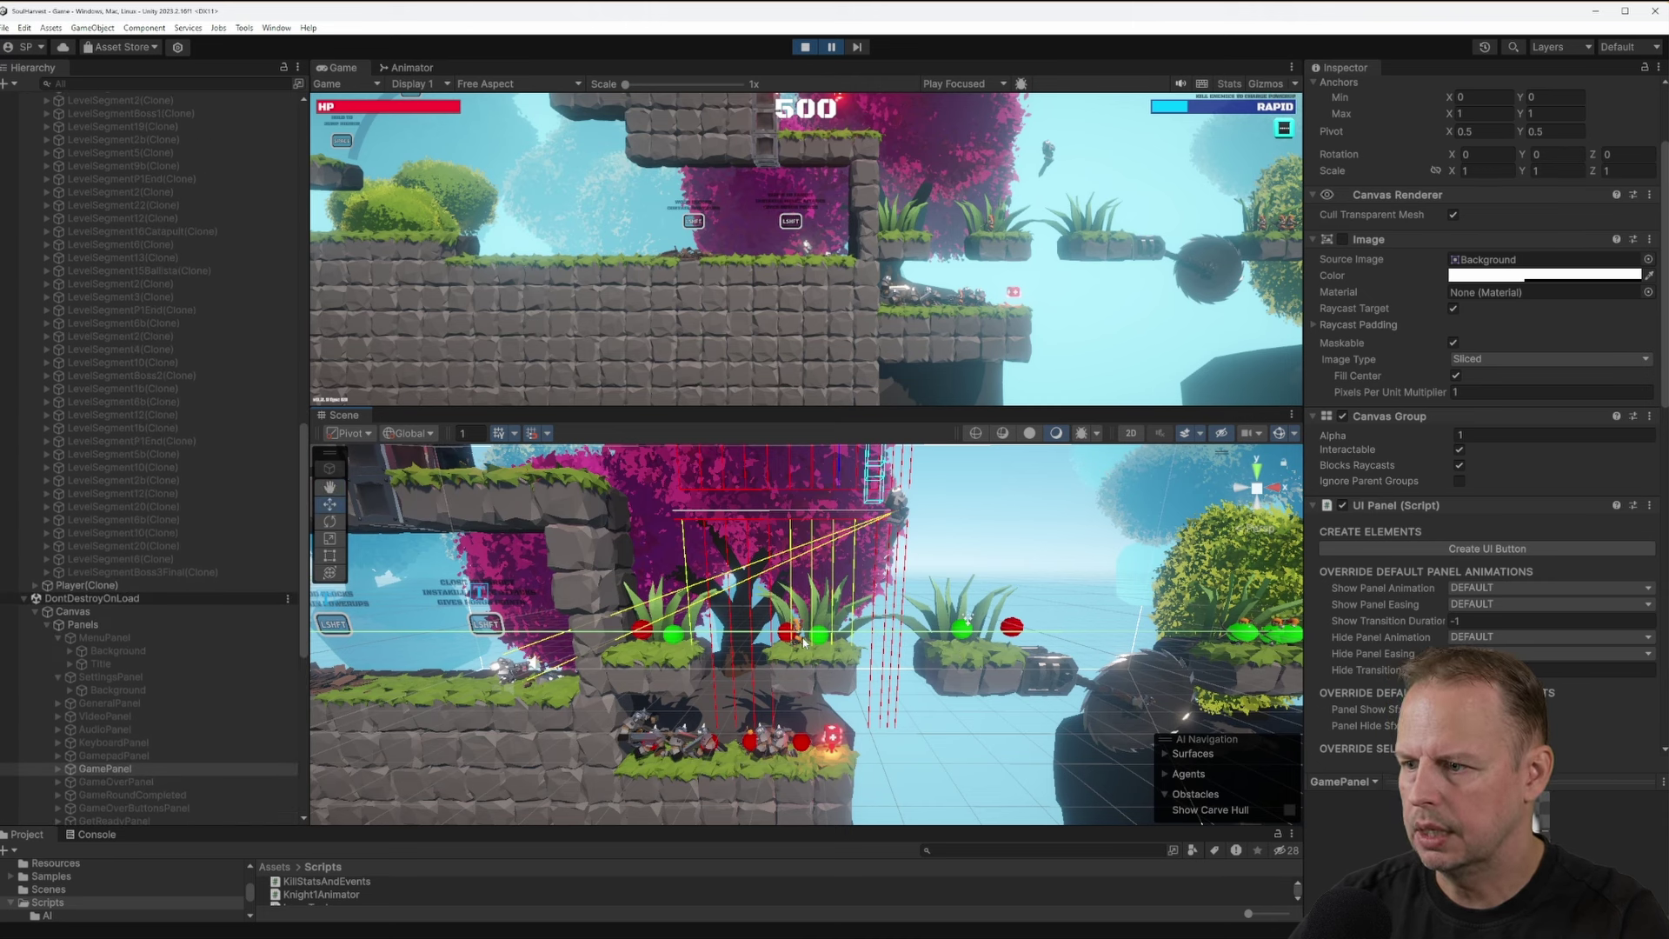
Select the airborne knight, frame it in the Scene view, and show its parent EnemyKnight1(Clone) components
{"action": "left_click", "coordinate": [900, 513]}
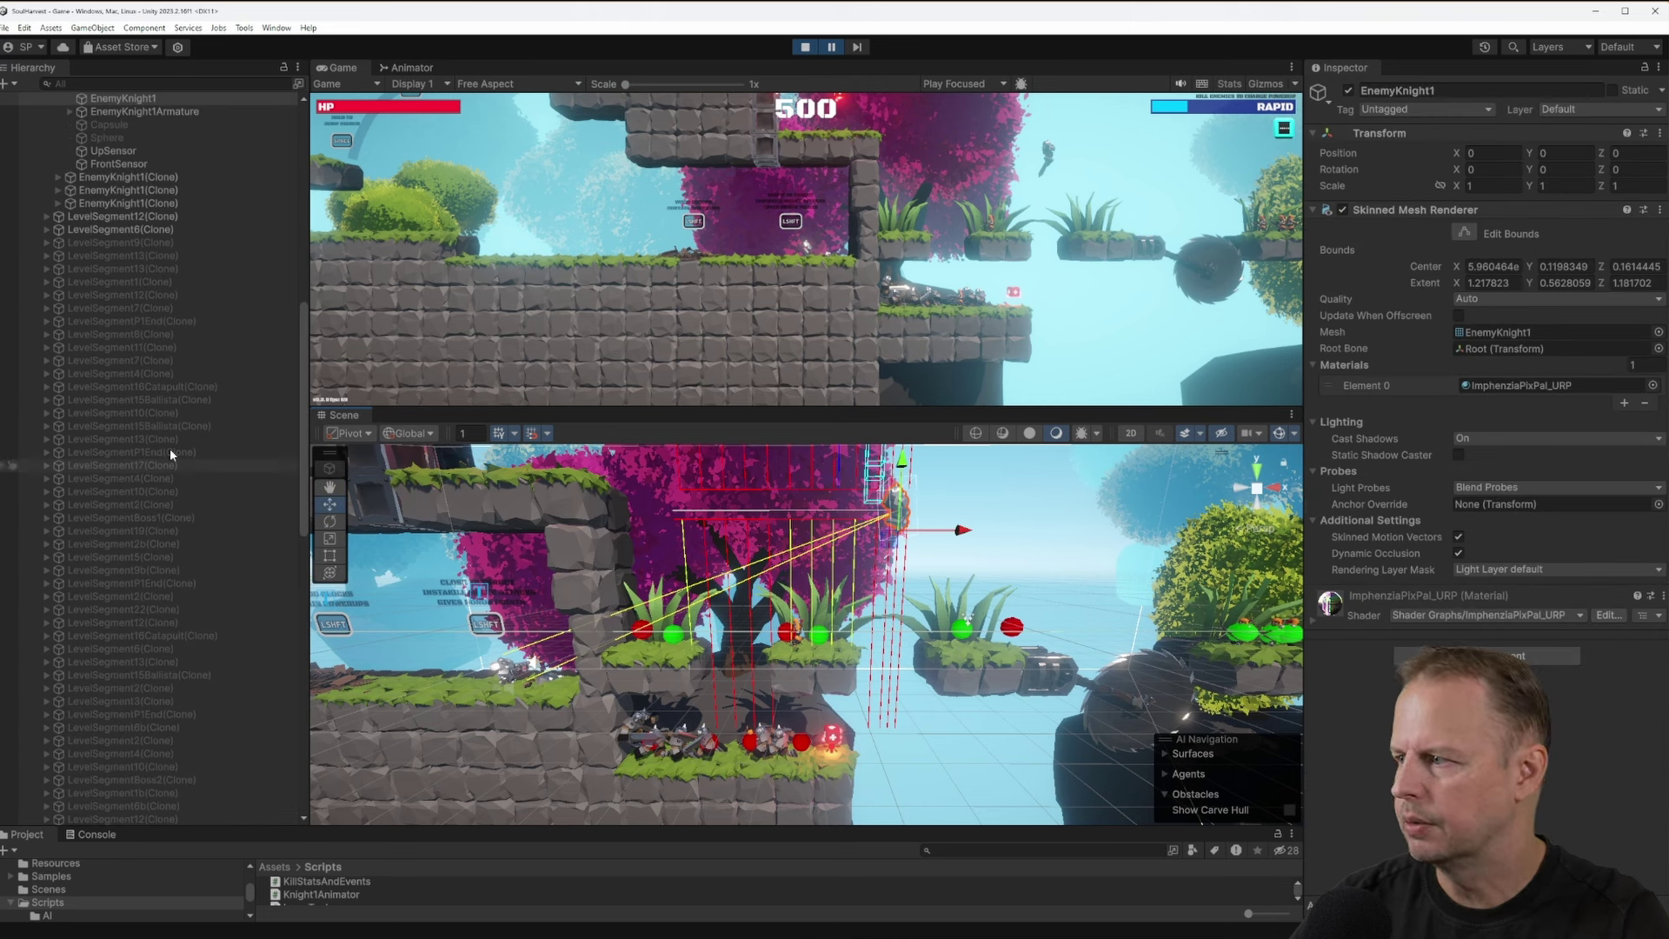
{"action": "scroll", "coordinate": [133, 184], "scroll_direction": "up", "scroll_amount": 3}
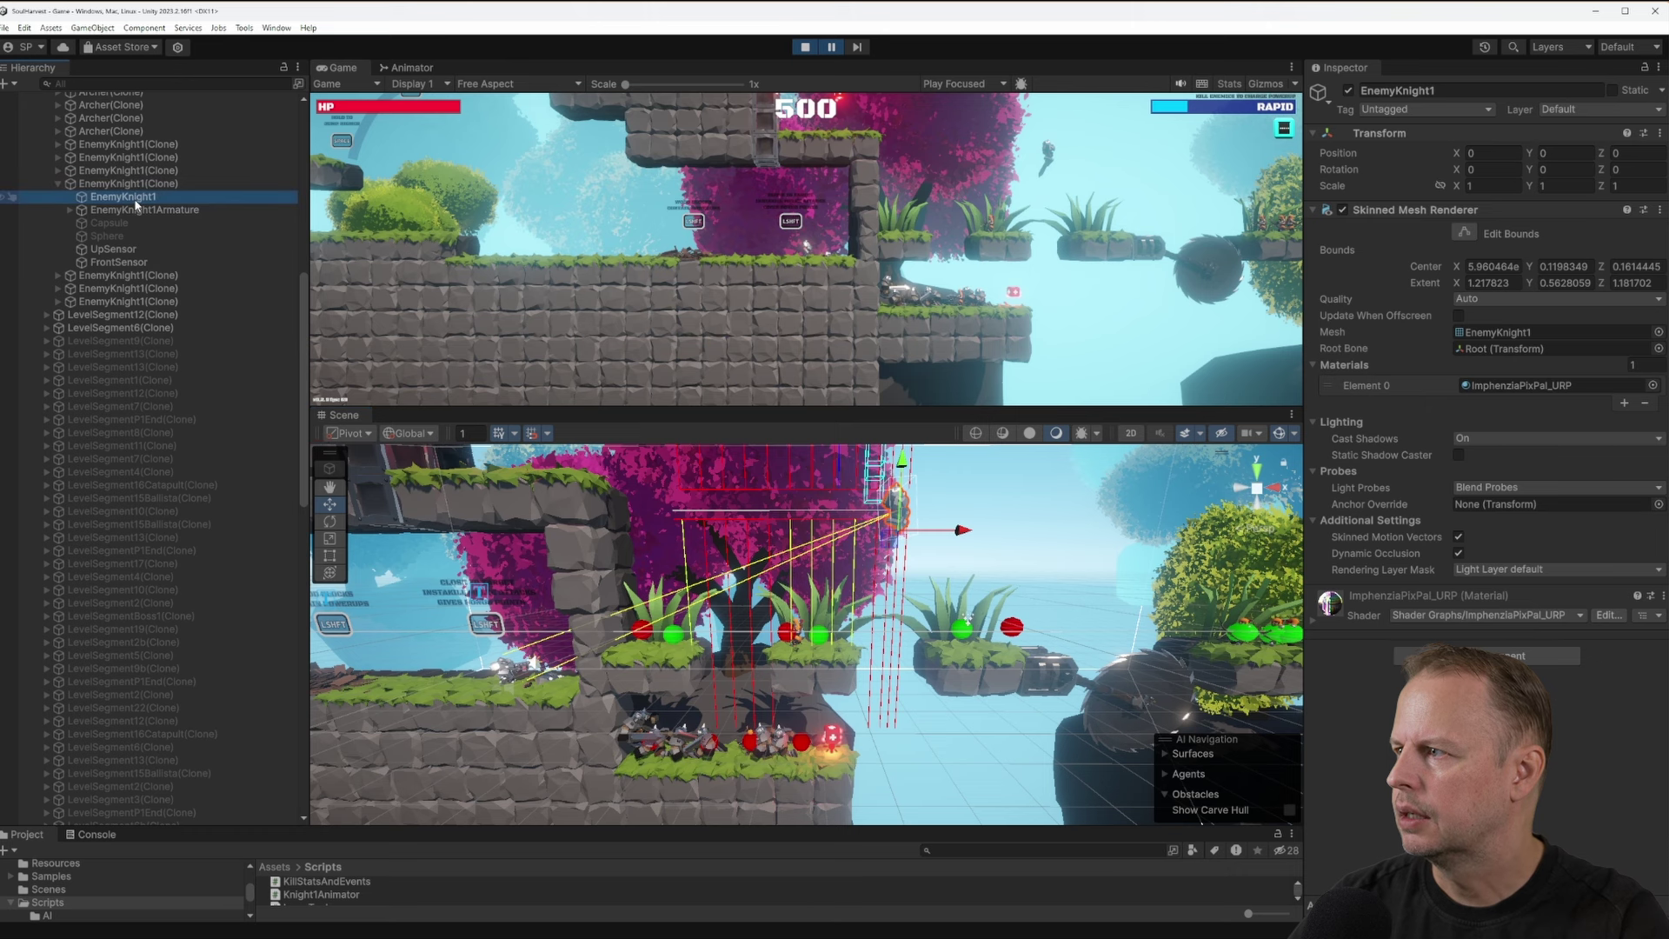
{"action": "double_click", "coordinate": [135, 198]}
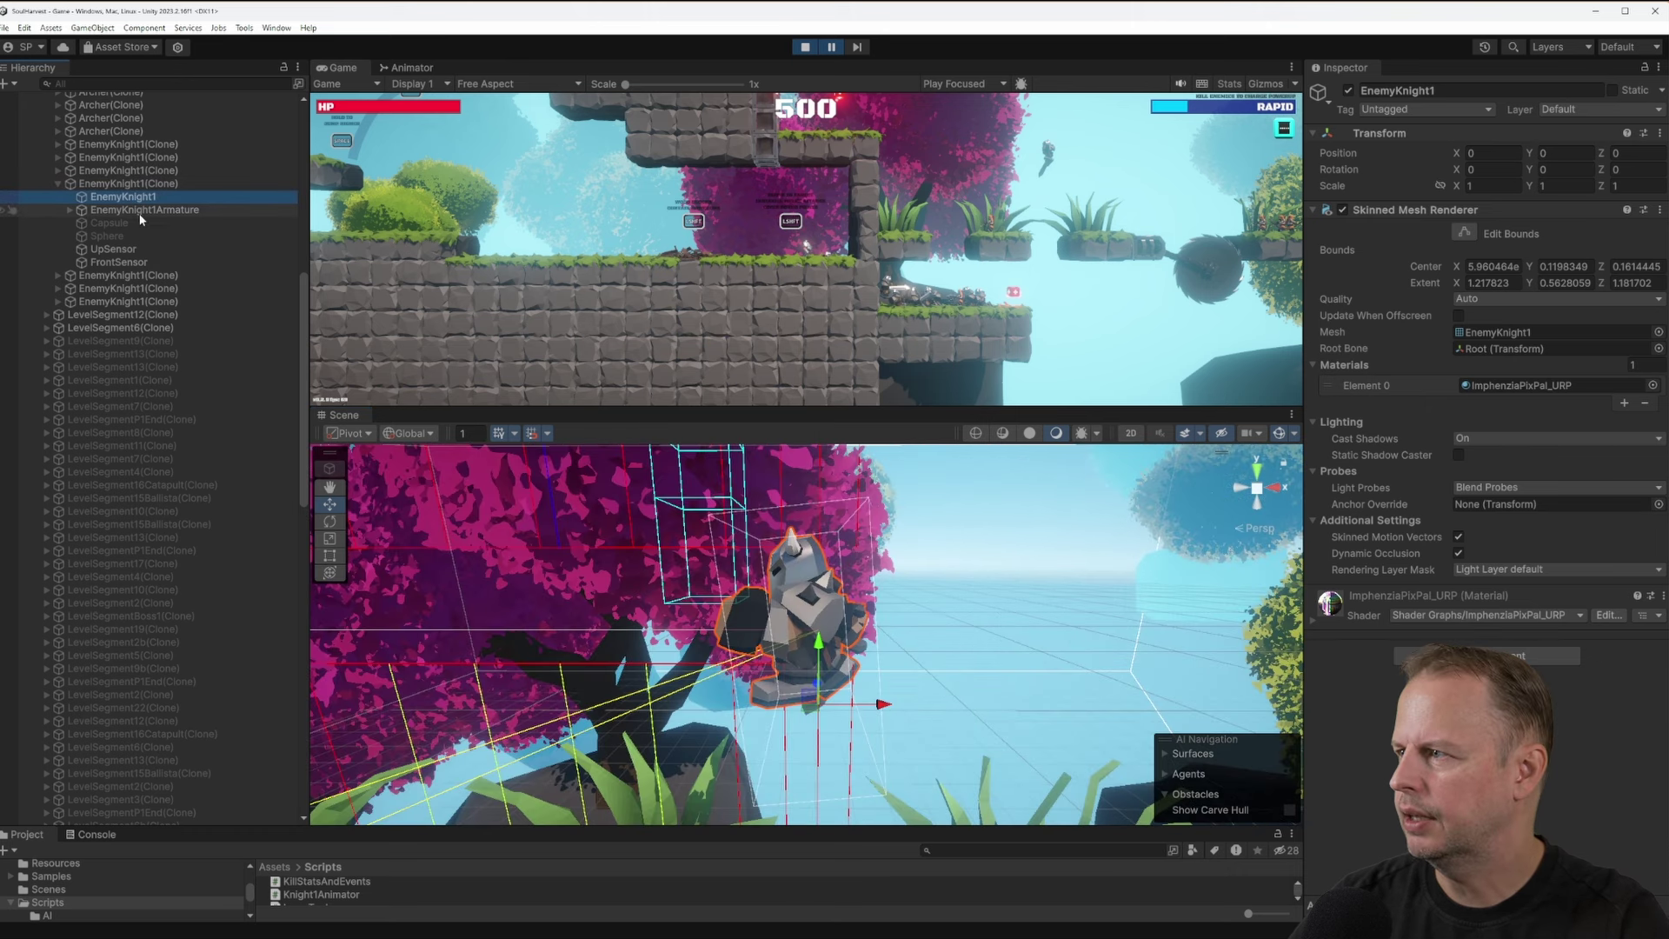
{"action": "left_click", "coordinate": [113, 210]}
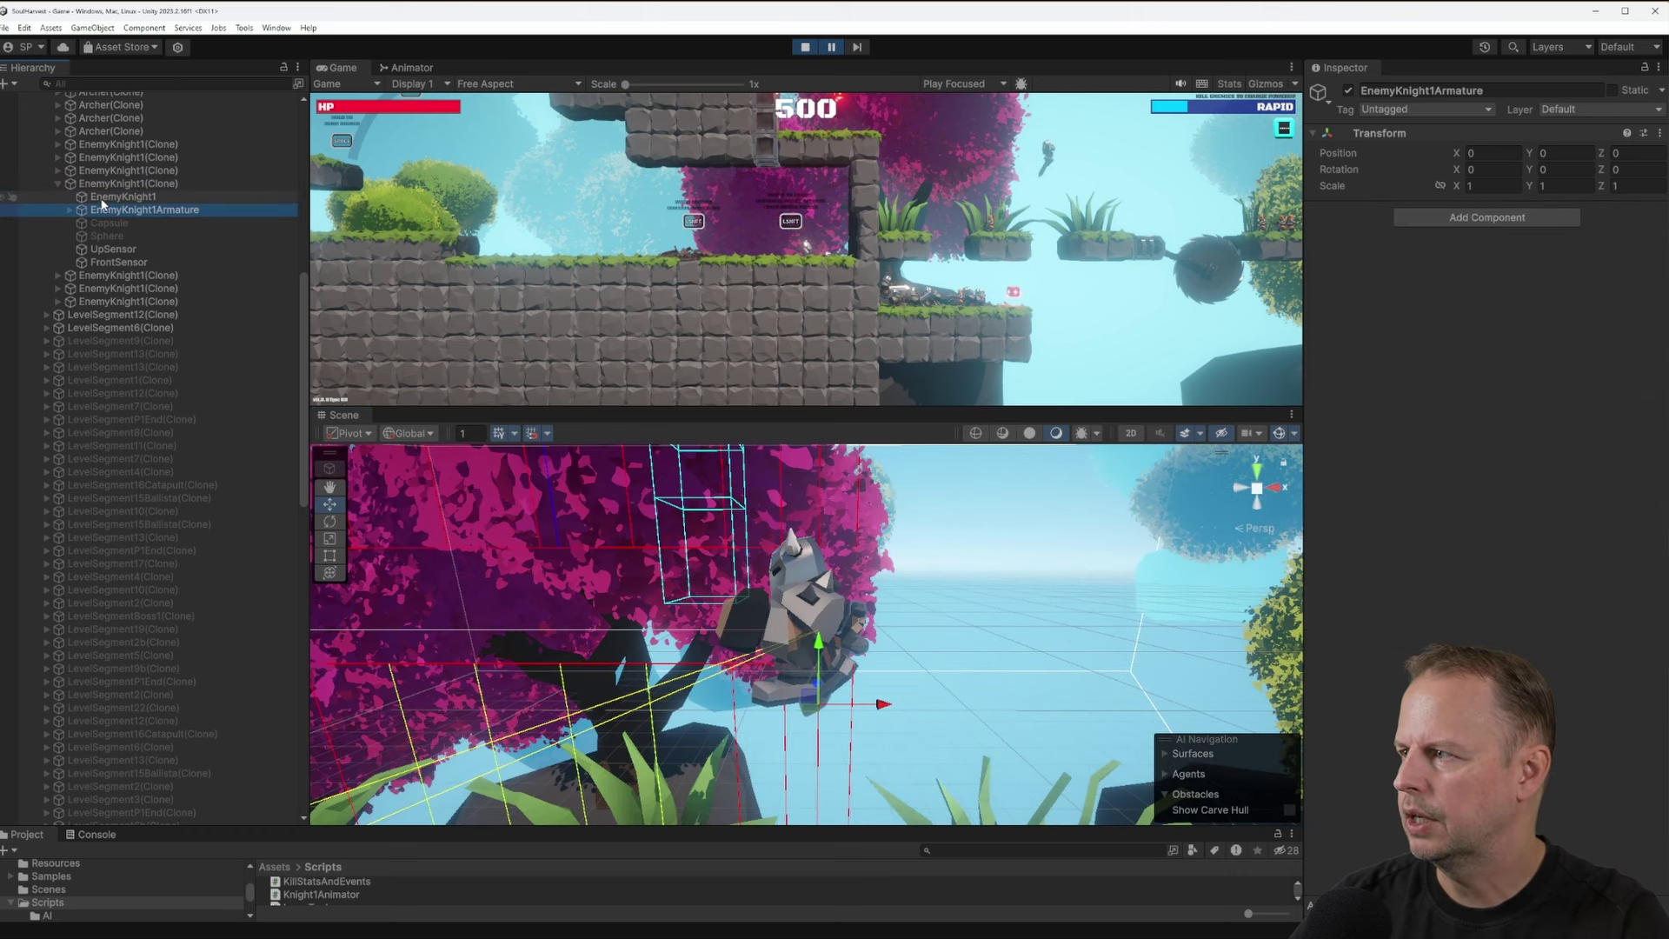
{"action": "left_click", "coordinate": [107, 185]}
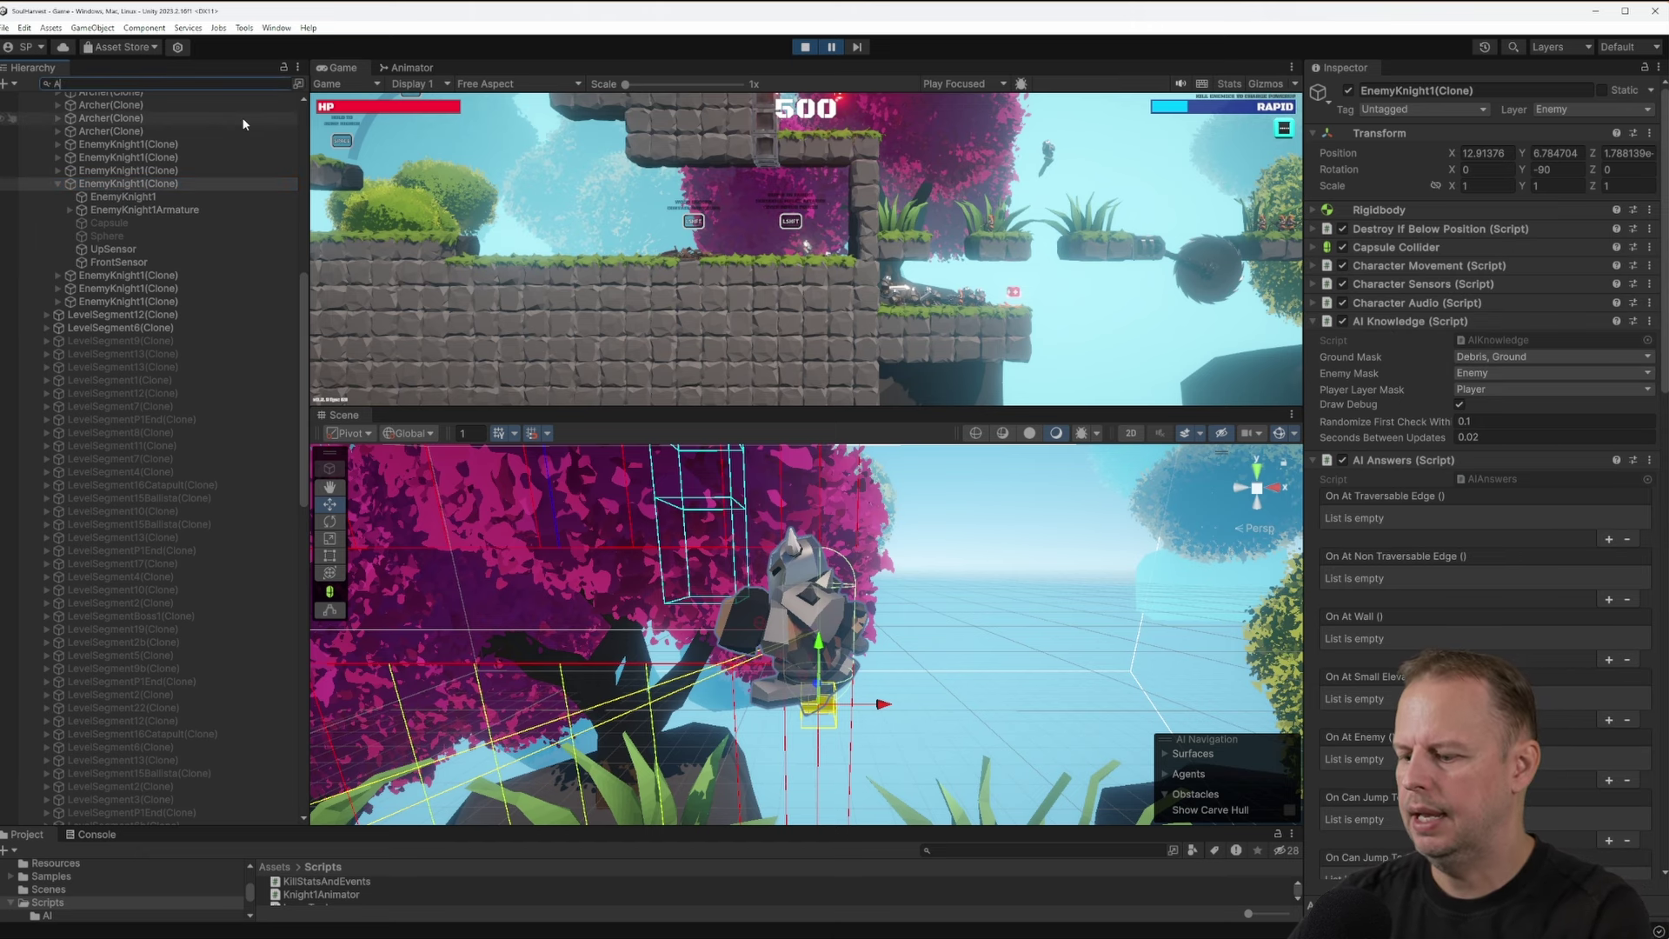
Filter the scene objects by AIKnowledge, select all matching archers and knights, and enable Draw Debug for them
{"action": "type", "text": "AIKnowle"}
{"action": "key", "text": "BackSpace"}
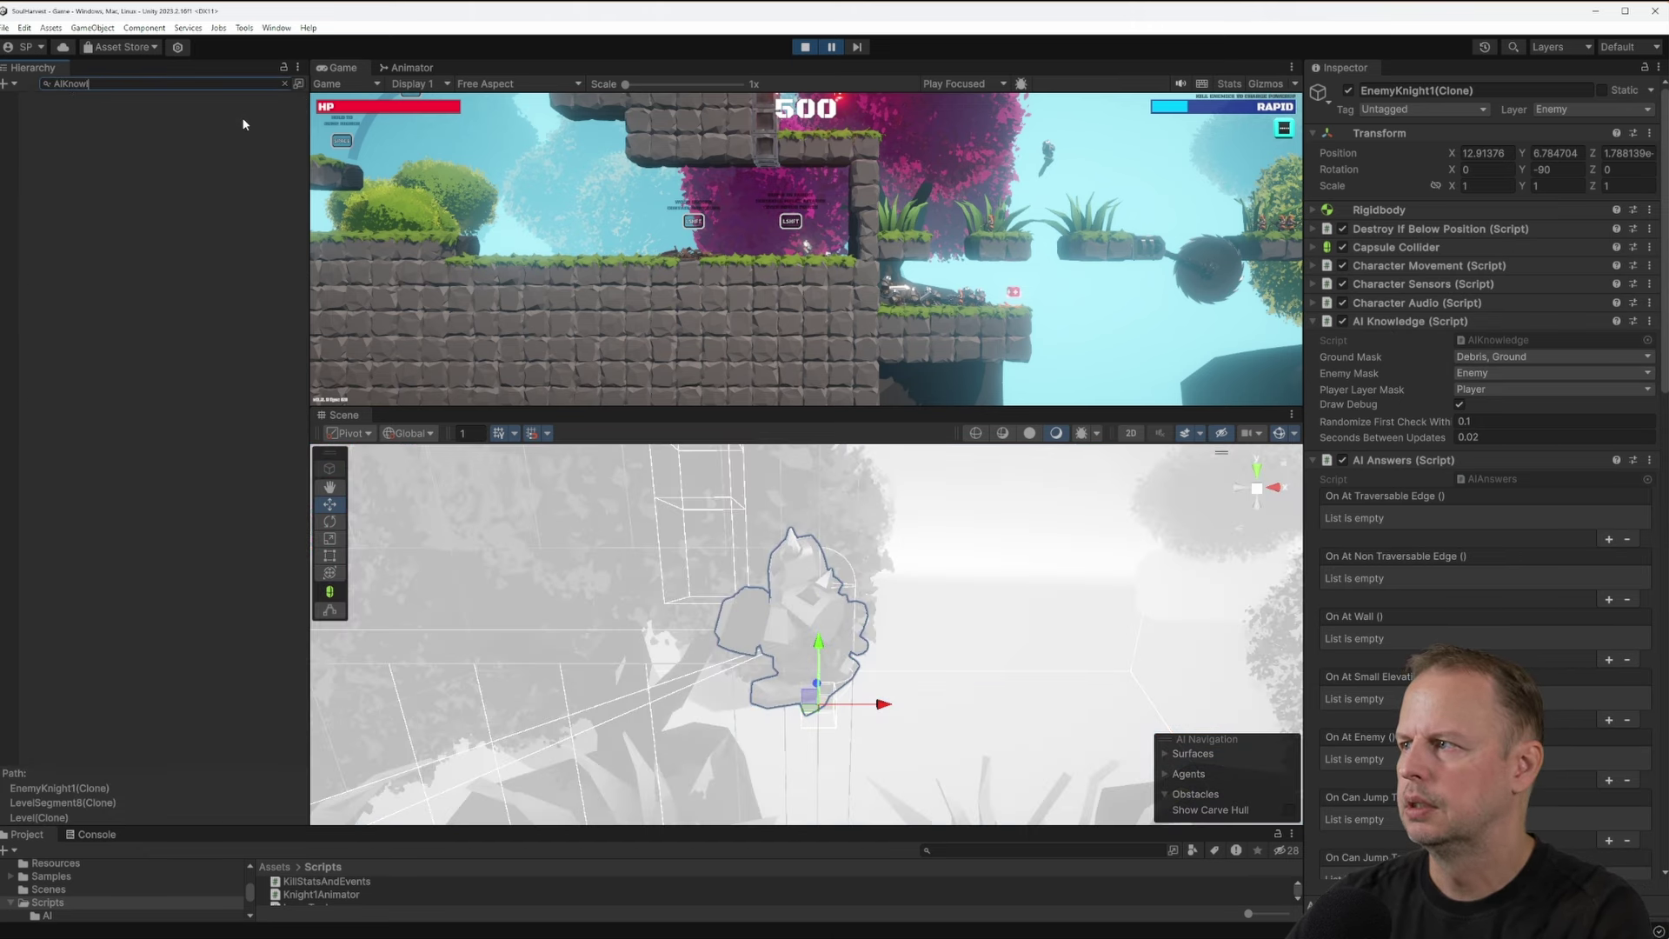
{"action": "type", "text": "edge"}
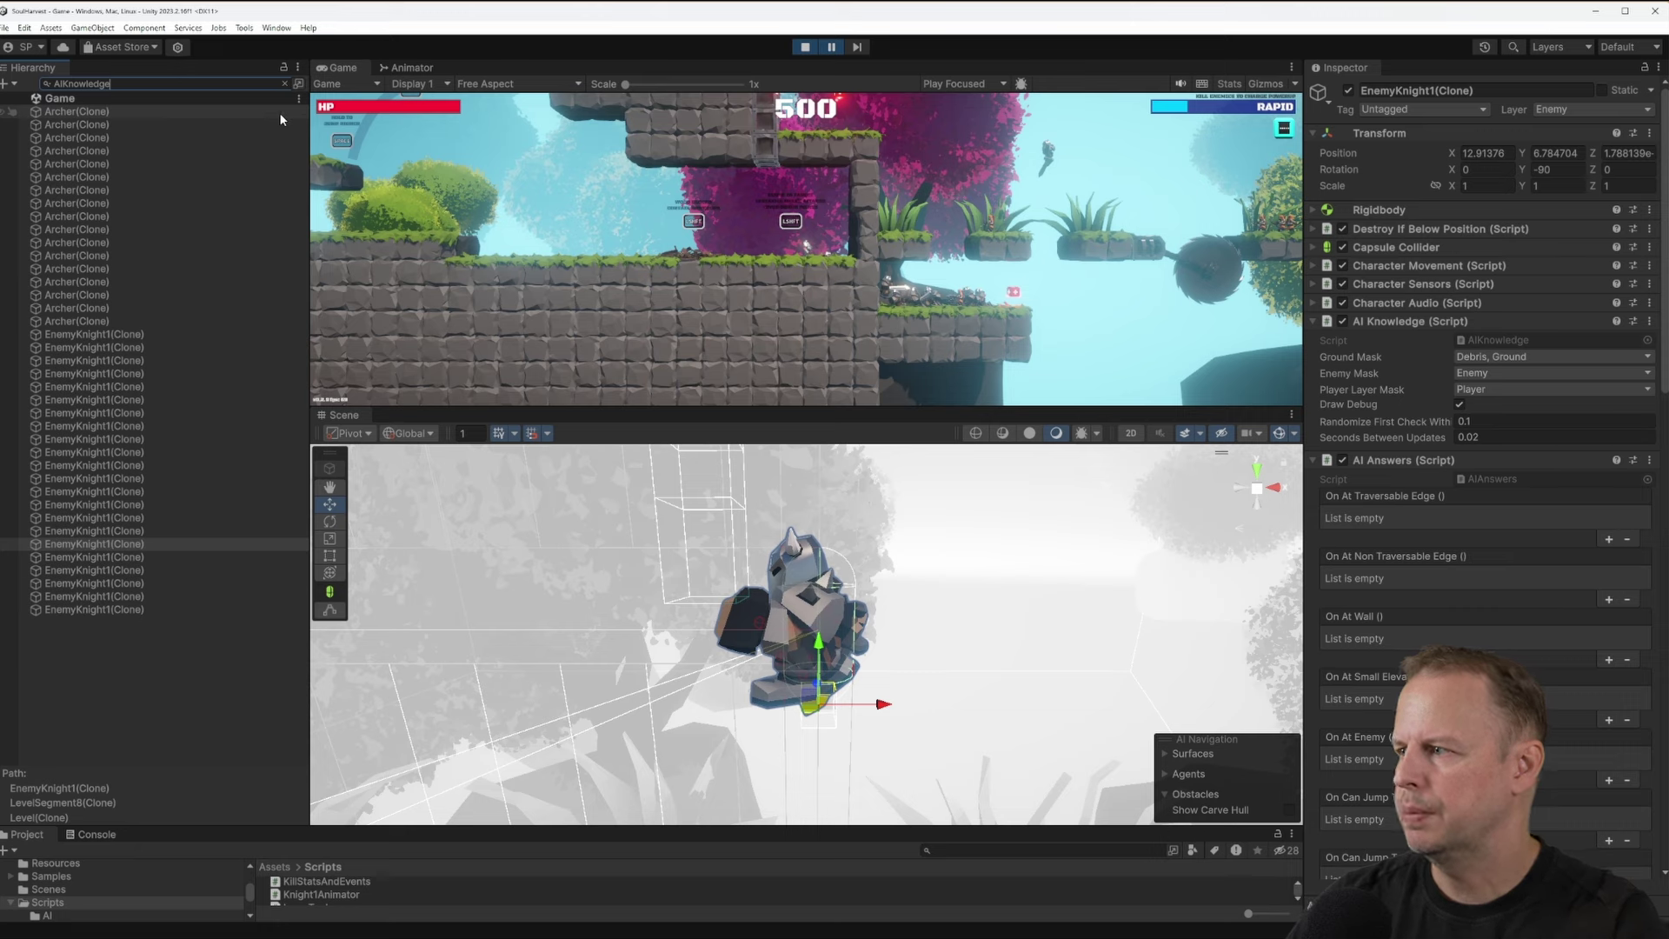
{"action": "left_click", "coordinate": [279, 111]}
{"action": "key", "text": "ctrl+a"}
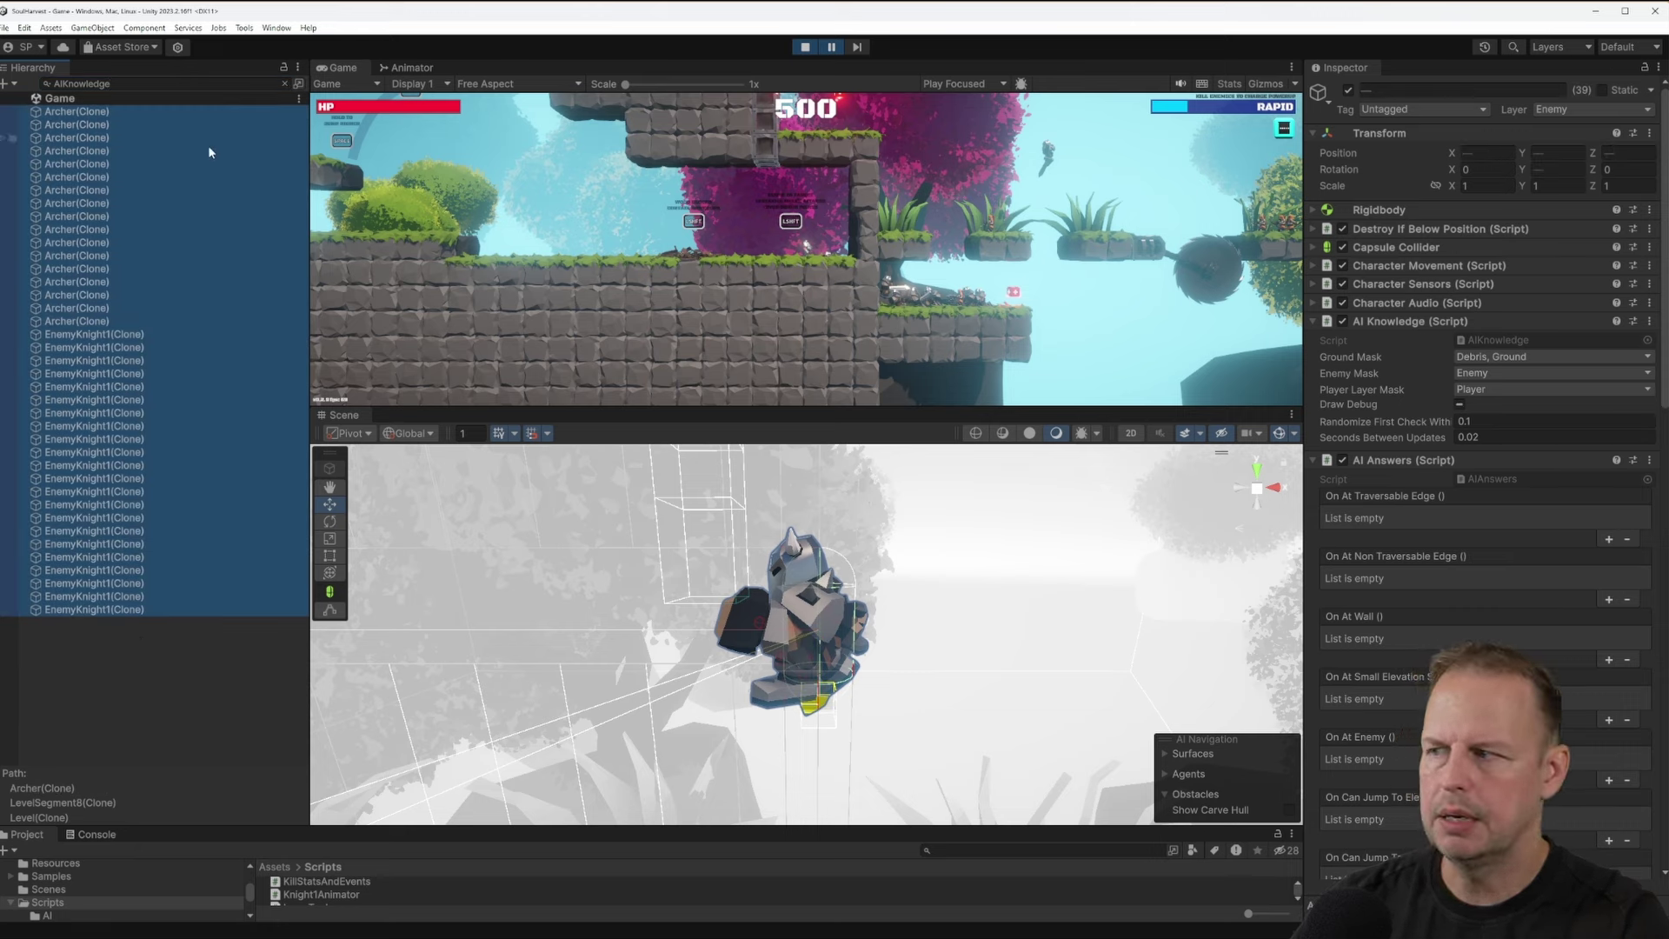
{"action": "left_click", "coordinate": [1460, 406]}
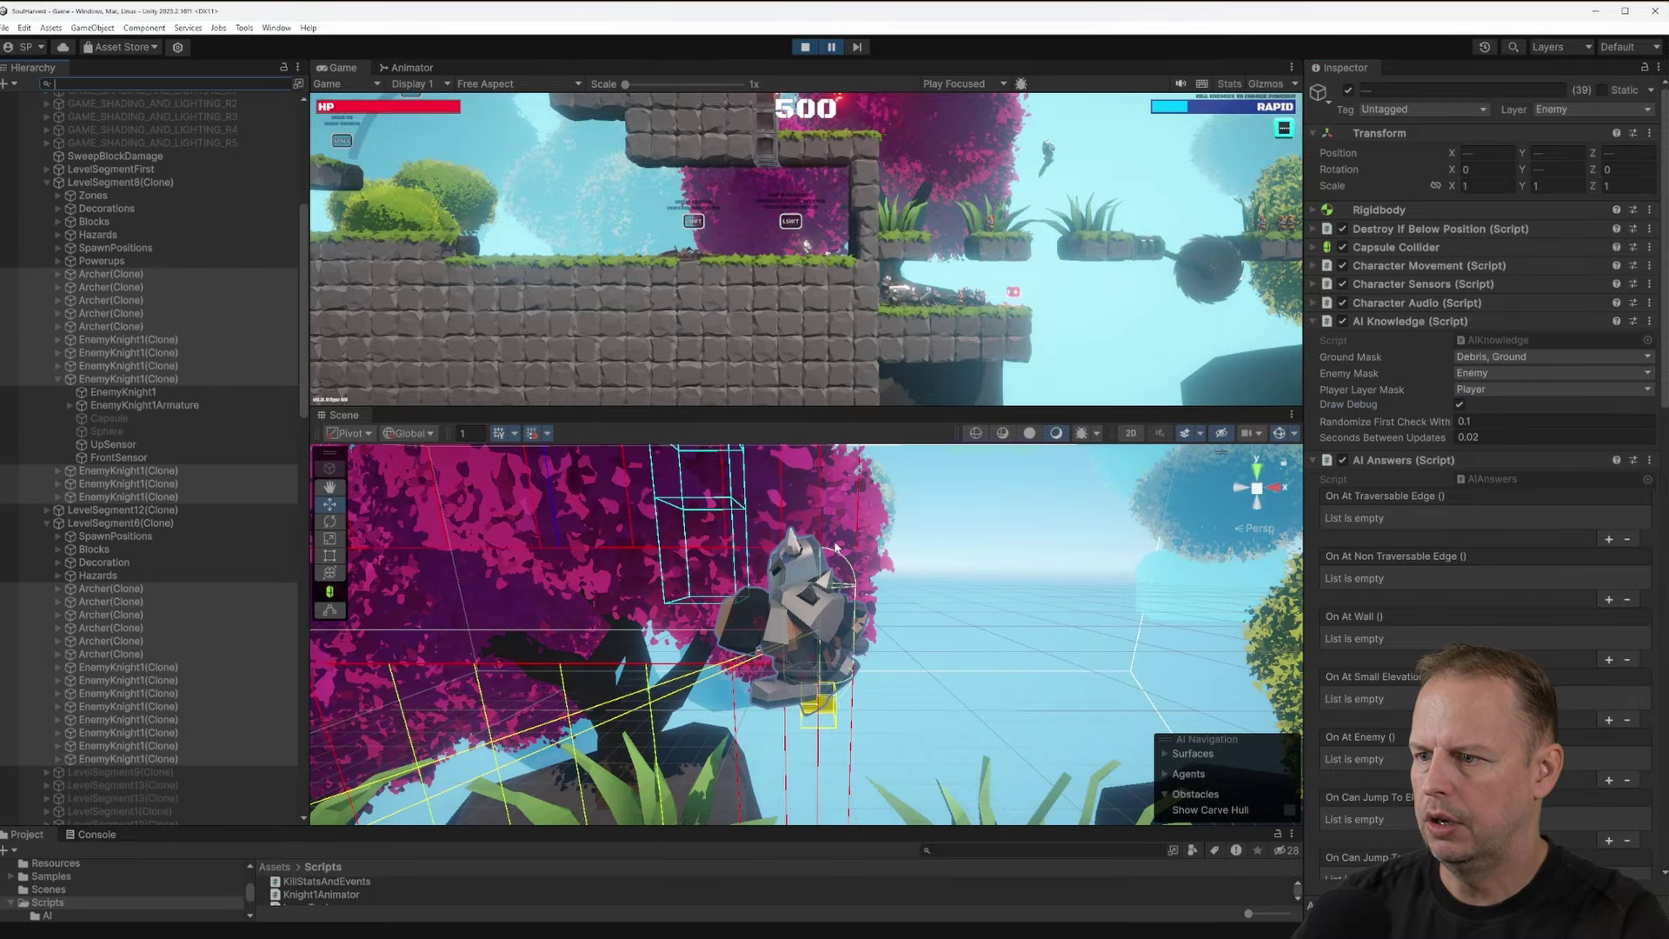
Resume the game, run the player forward through the enemies to the stone pillar, and pause again
{"action": "right_click_drag", "start_coordinate": [866, 608], "coordinate": [831, 505]}
{"action": "key", "text": "s"}
{"action": "key", "text": "w"}
{"action": "left_click", "coordinate": [785, 199]}
{"action": "key", "text": "ctrl+shift+p"}
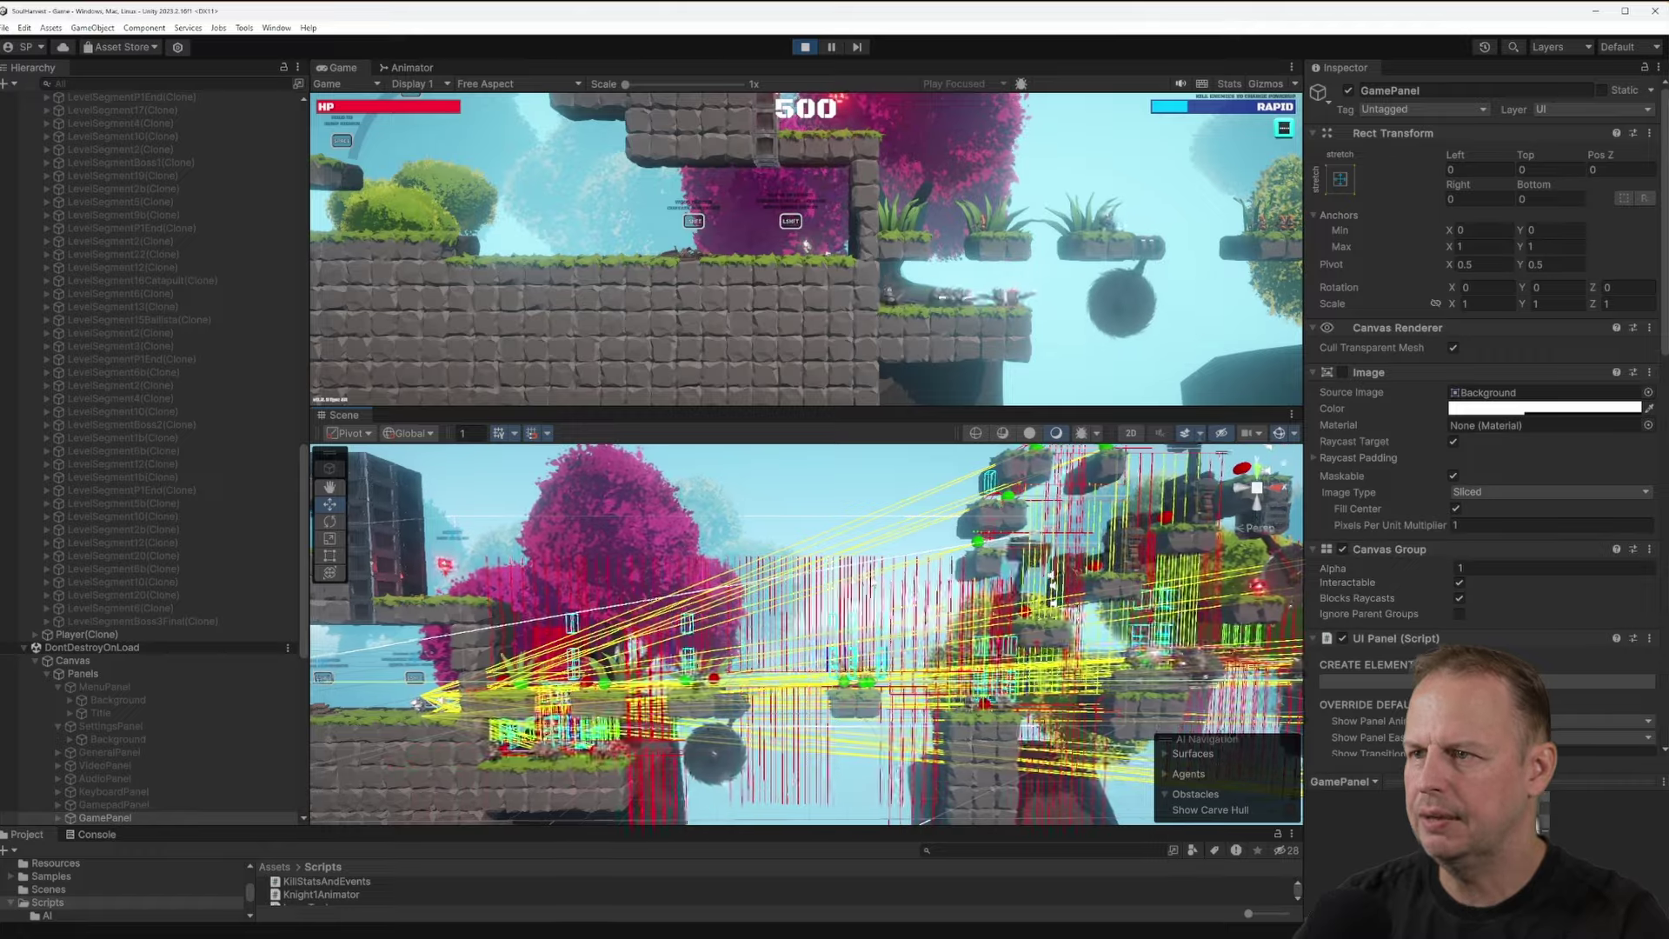
{"action": "key", "text": "d"}
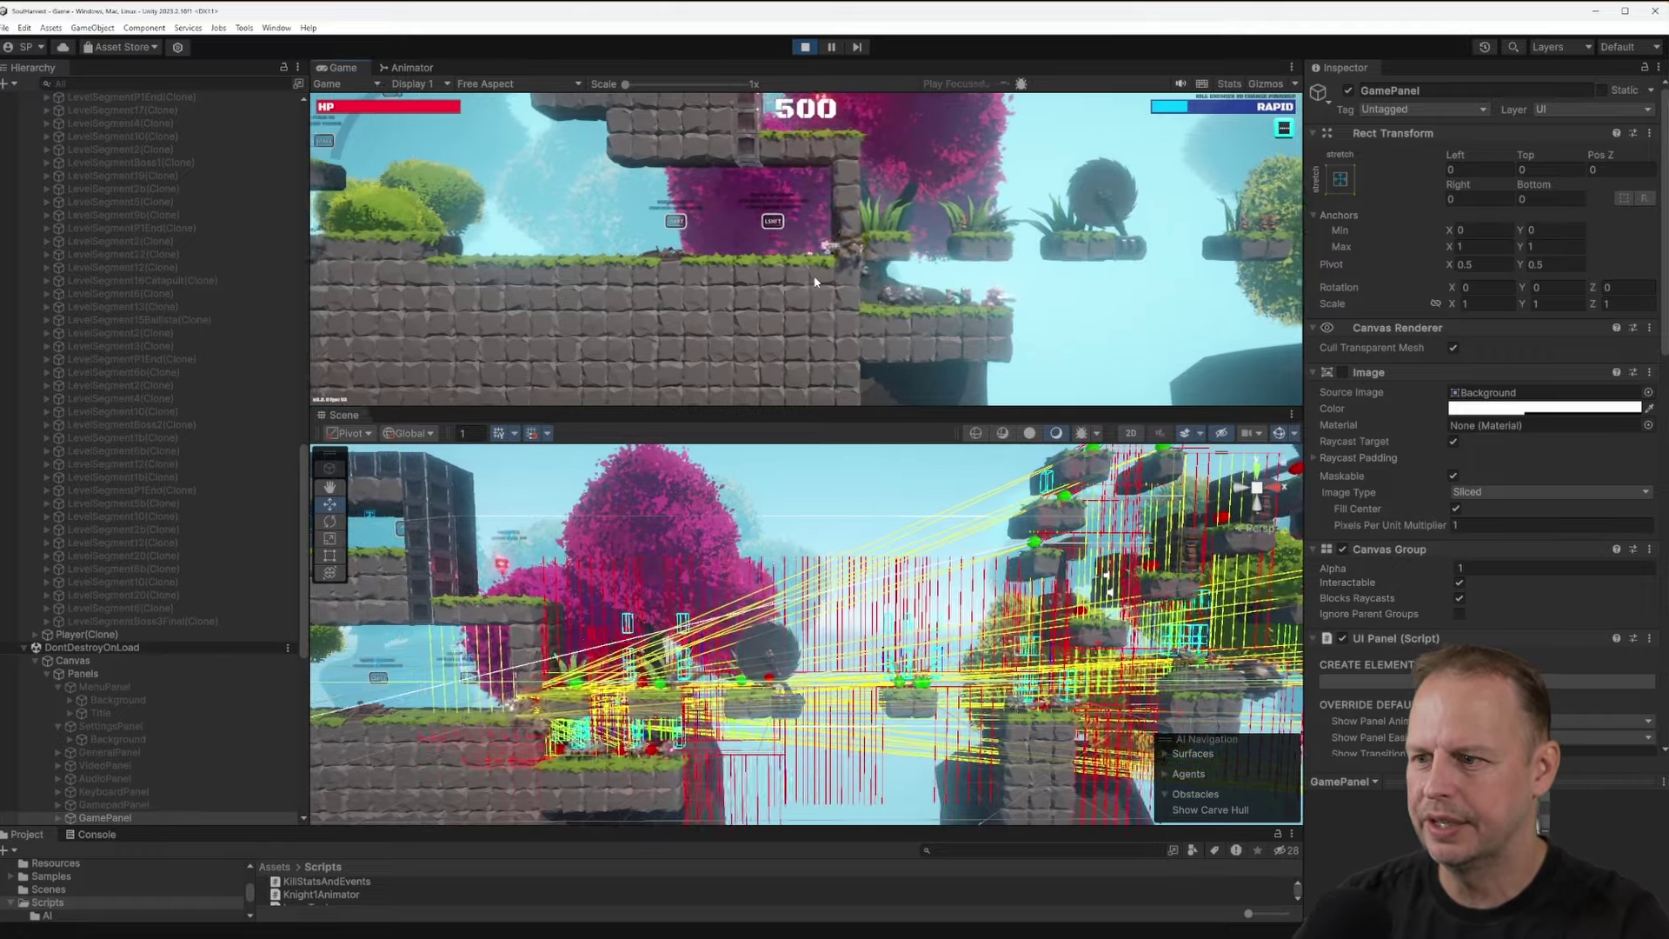
{"action": "key", "text": "shift"}
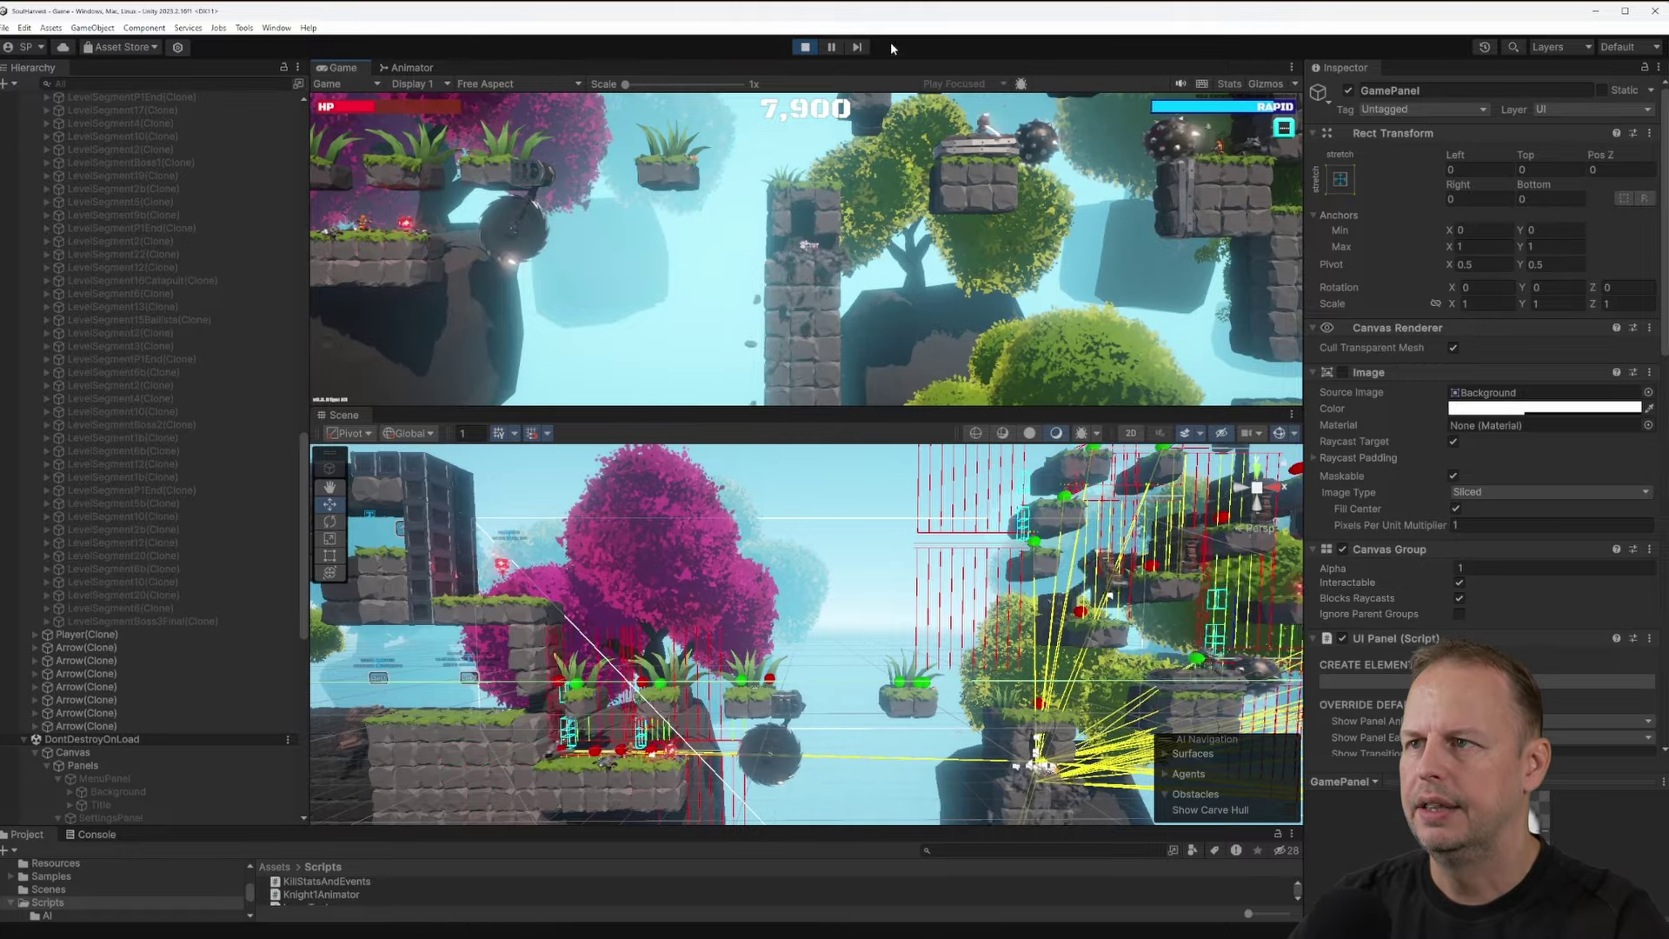
{"action": "left_click", "coordinate": [832, 48]}
Examine the AI debug rays of all enemies across the platforms and the large stone block structure
{"action": "right_click_drag", "start_coordinate": [991, 665], "coordinate": [1191, 672]}
{"action": "key", "text": "w"}
{"action": "left_click_drag", "start_coordinate": [1190, 672], "coordinate": [1033, 673], "text": "alt"}
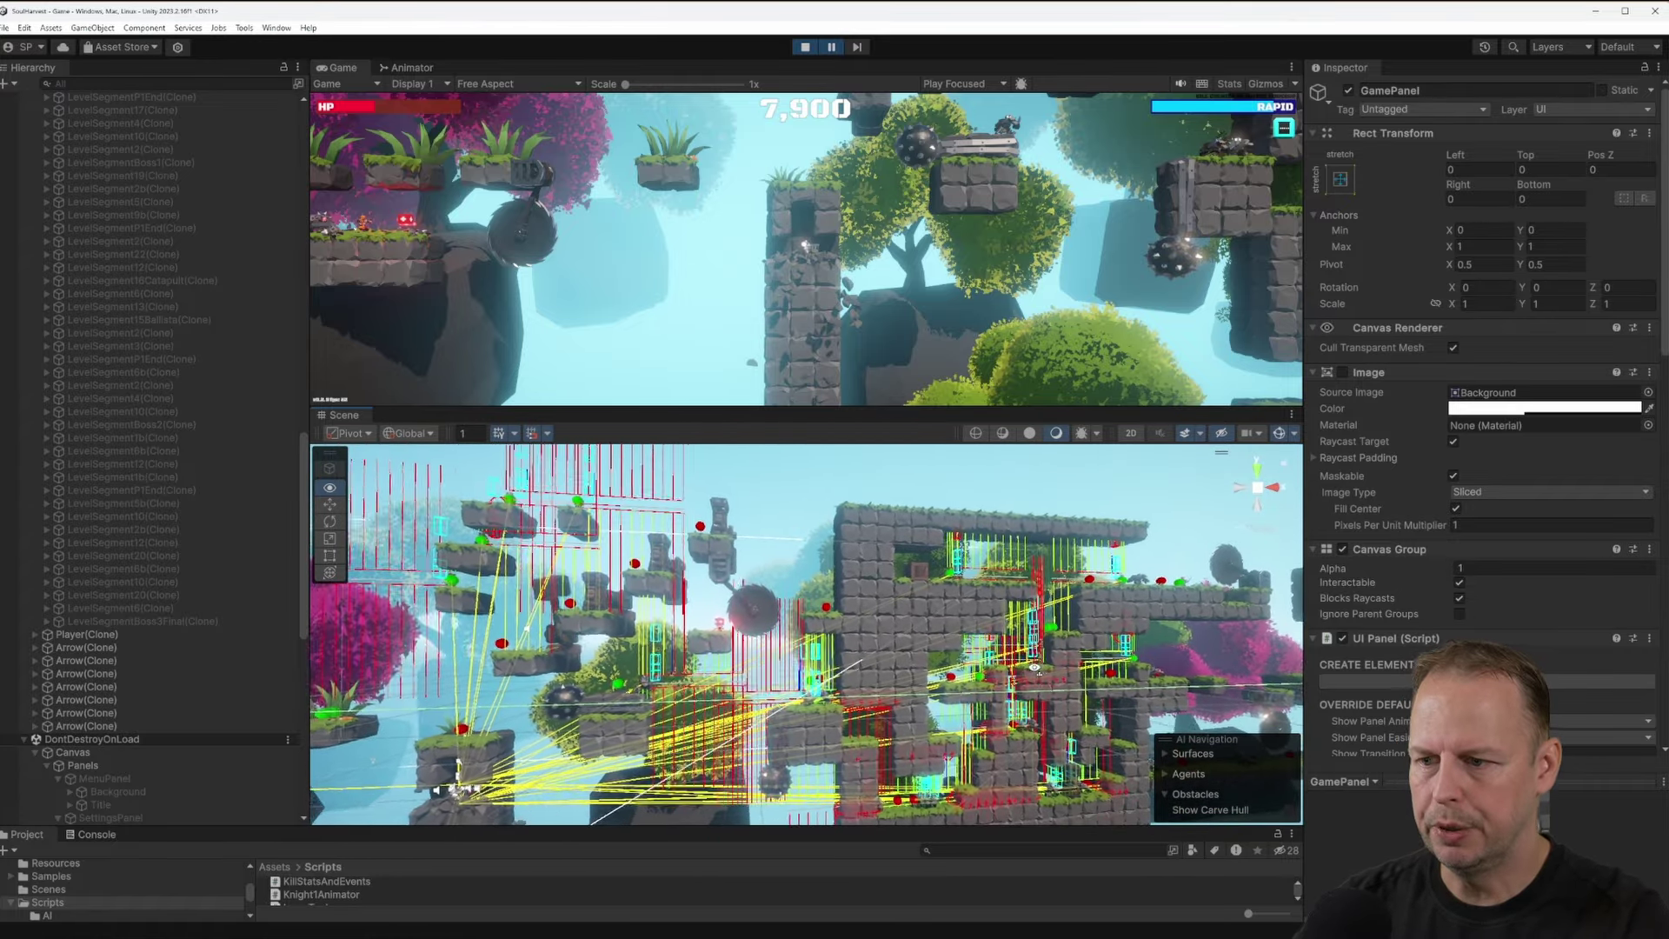
{"action": "left_click_drag", "start_coordinate": [1107, 627], "coordinate": [1077, 639], "text": "alt"}
{"action": "right_click_drag", "start_coordinate": [1132, 577], "coordinate": [1062, 608]}
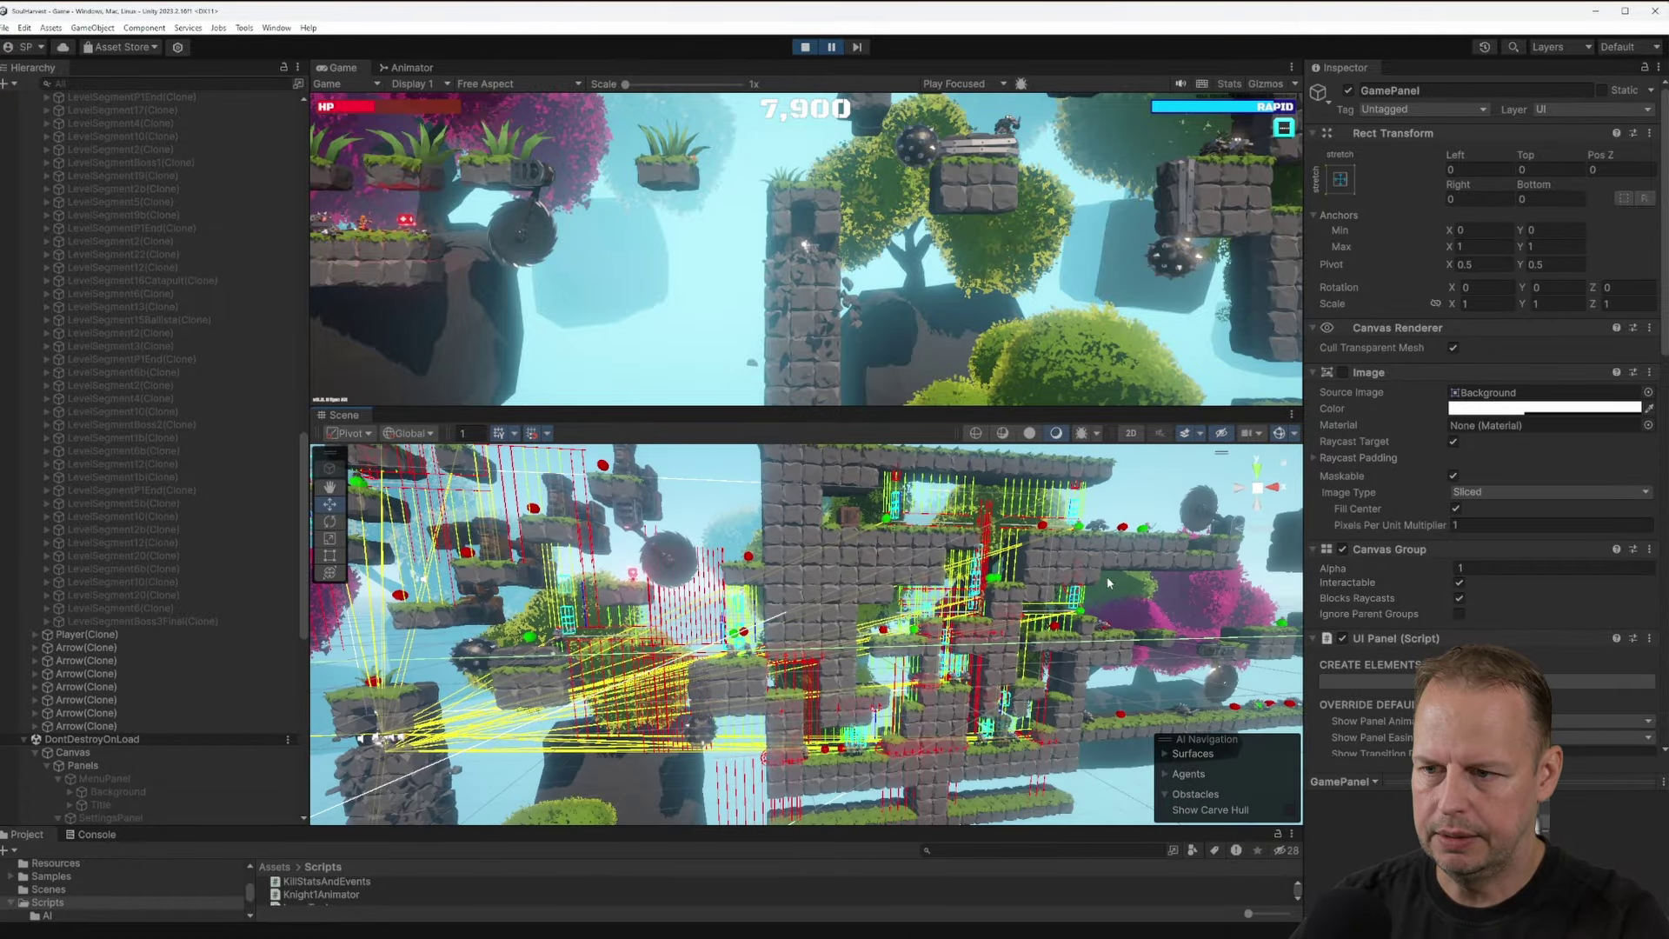
{"action": "left_click_drag", "start_coordinate": [1081, 656], "coordinate": [1030, 636], "text": "alt"}
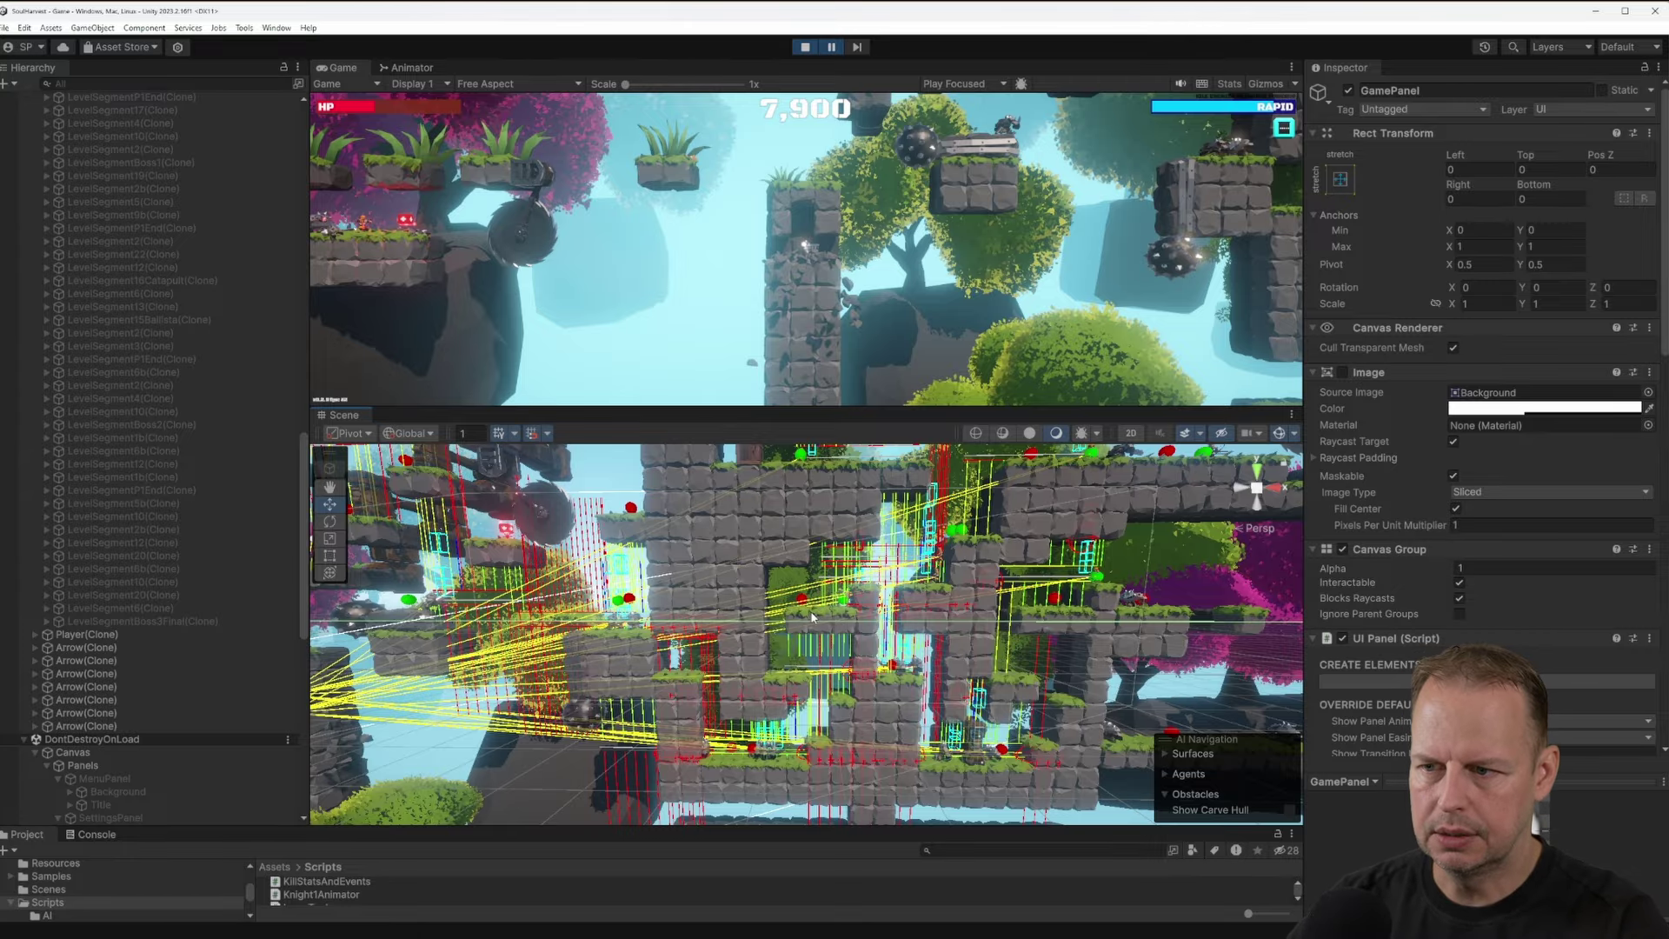
{"action": "left_click_drag", "start_coordinate": [739, 600], "coordinate": [919, 715], "text": "alt"}
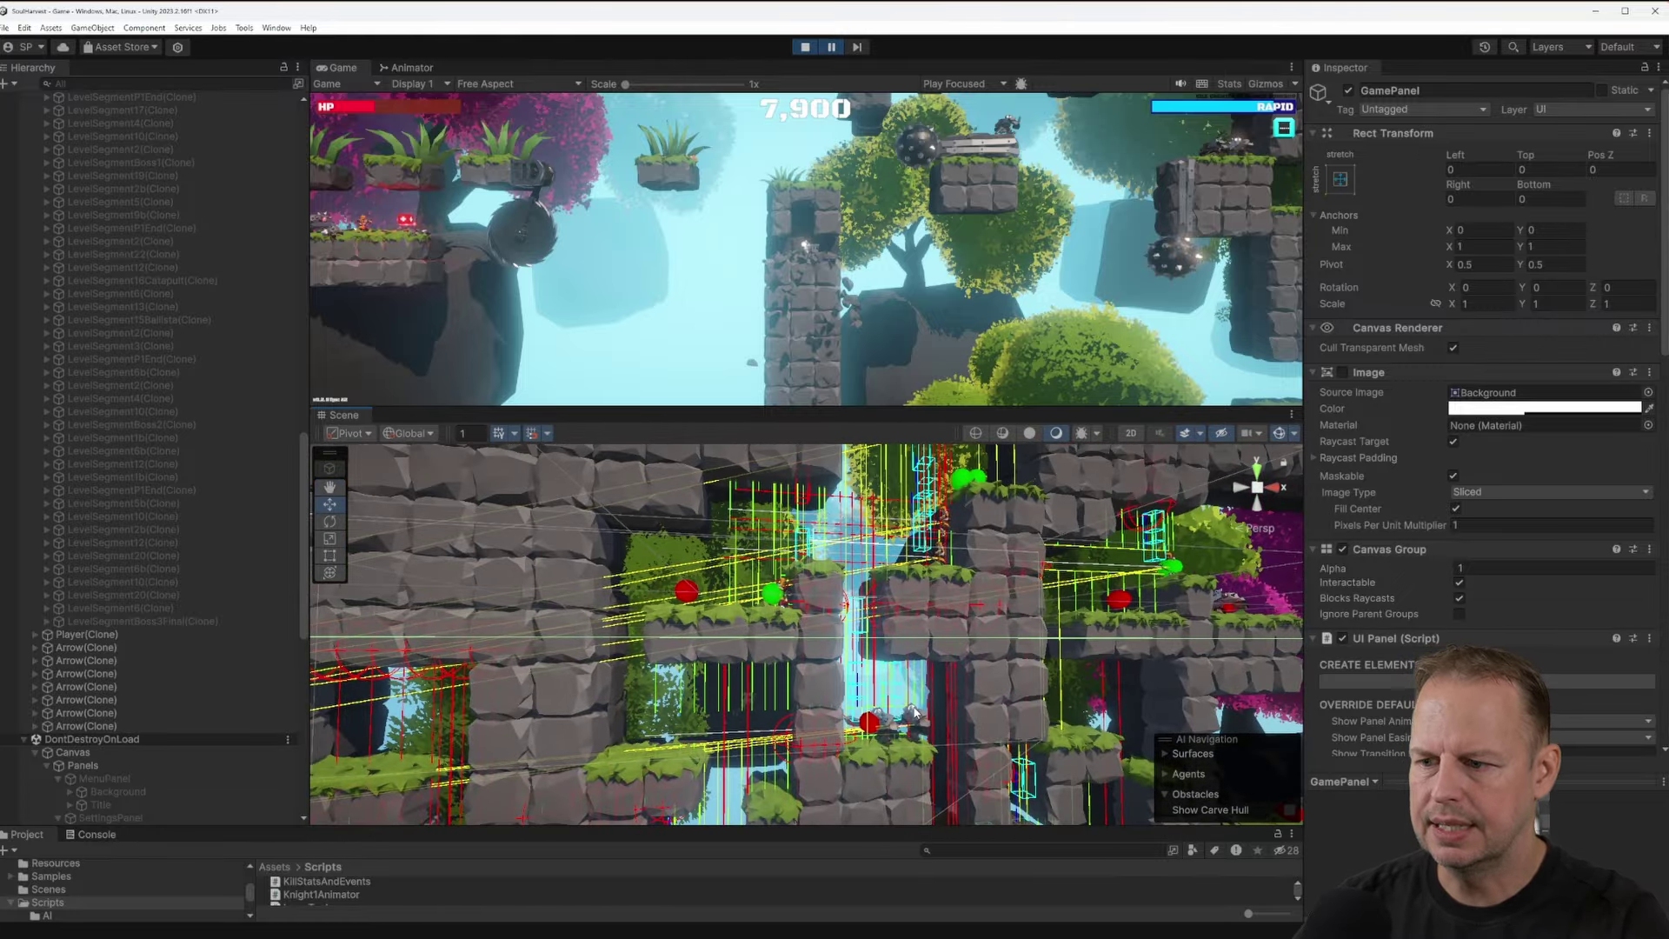
Select a knight and an archer inside the stone structure, and return the view to the player's pillar
{"action": "left_click", "coordinate": [914, 713]}
{"action": "left_click", "coordinate": [902, 525]}
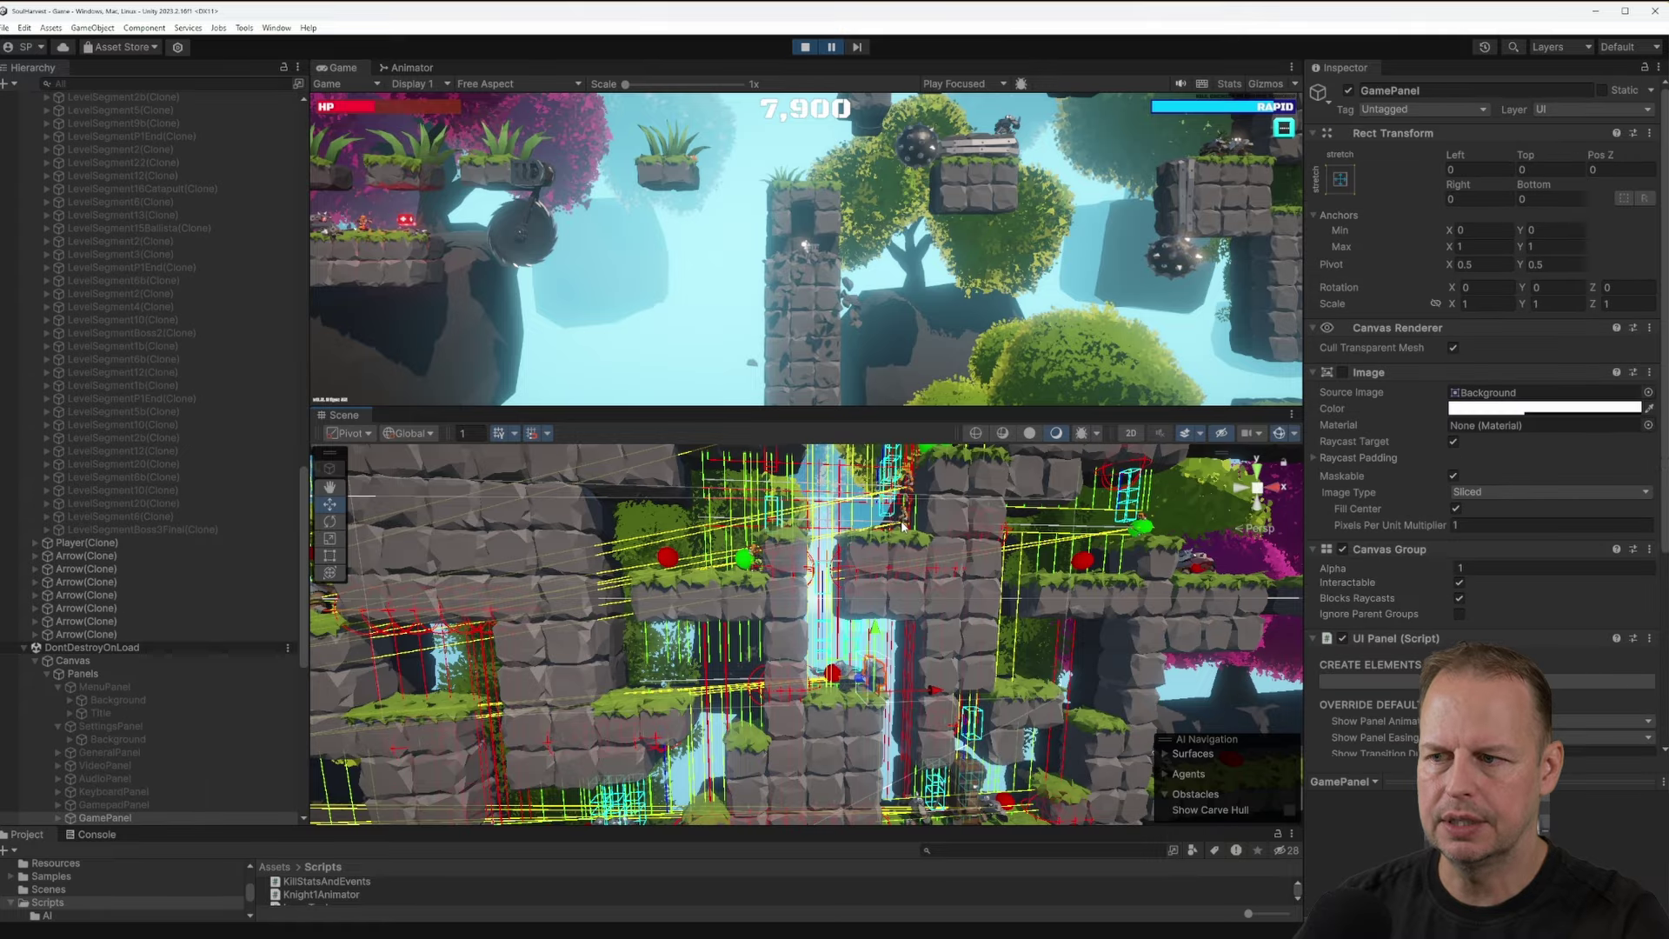
{"action": "left_click", "coordinate": [904, 522]}
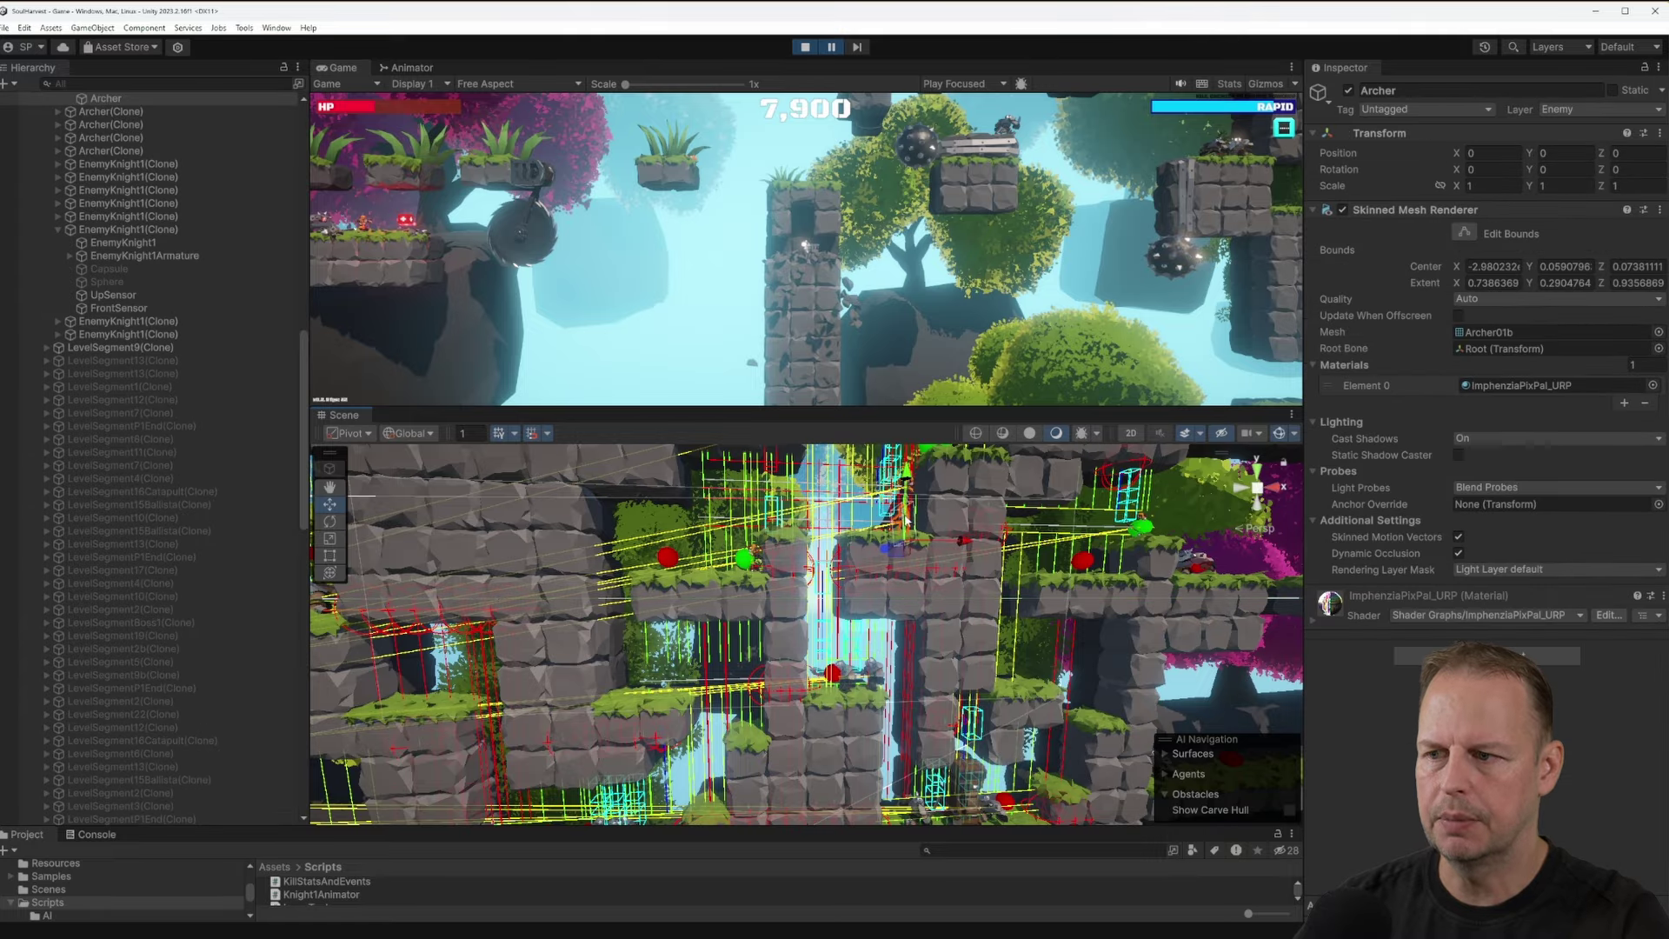
{"action": "left_click", "coordinate": [777, 524]}
{"action": "right_click_drag", "start_coordinate": [785, 584], "coordinate": [1060, 606]}
{"action": "left_click", "coordinate": [1061, 608]}
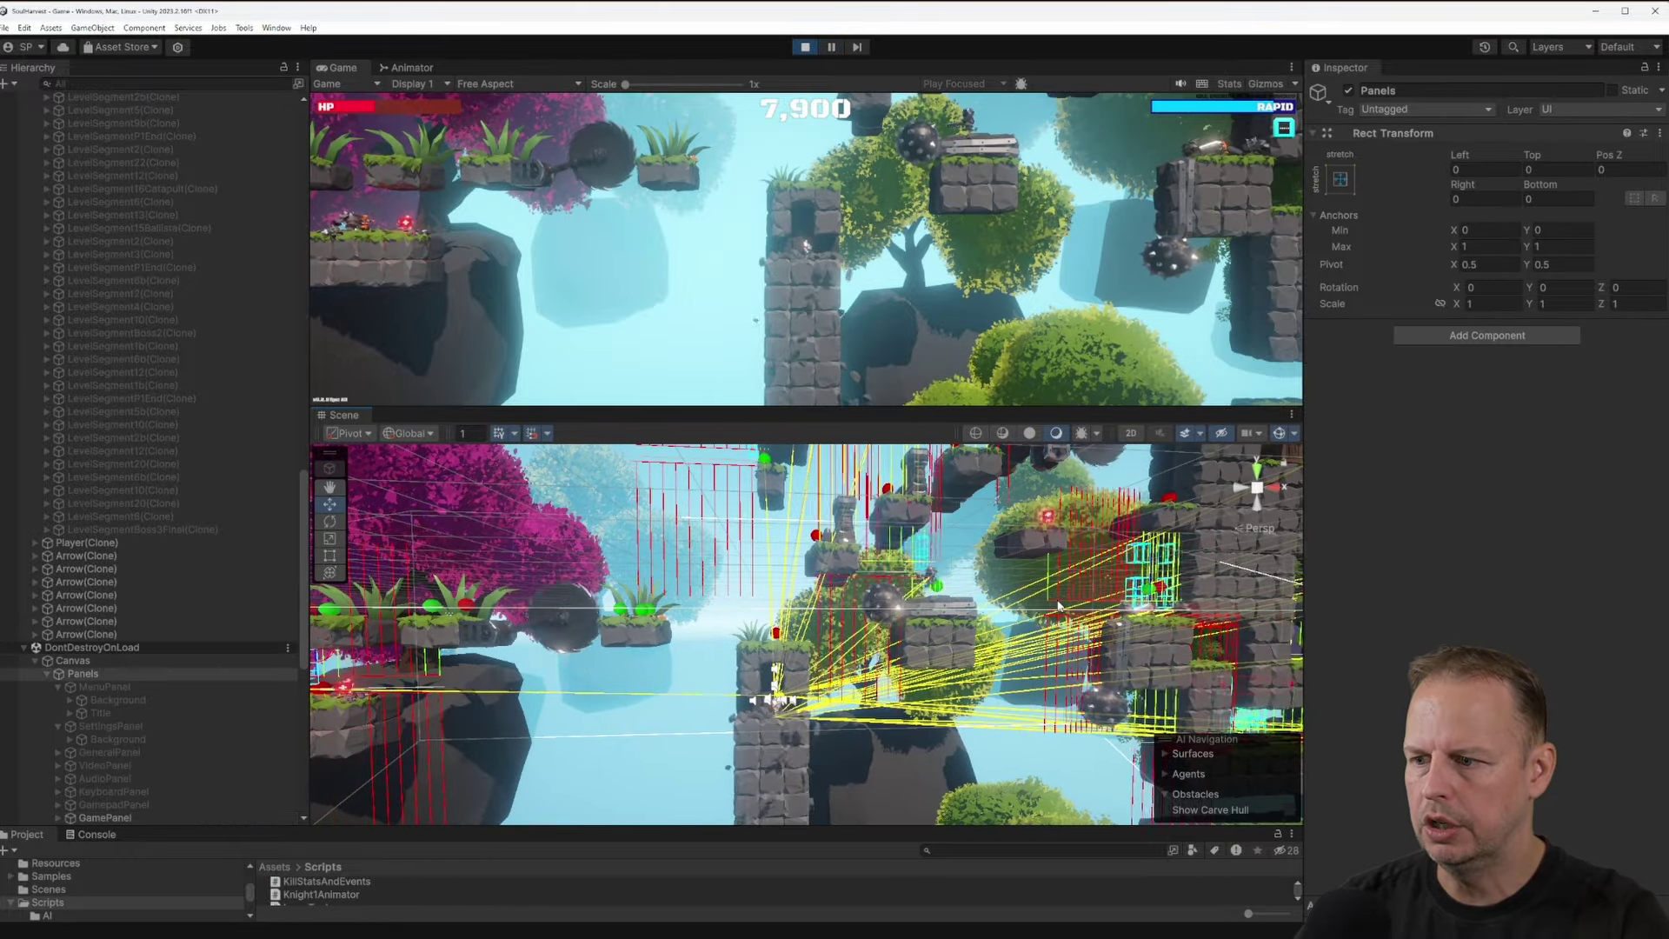
{"action": "scroll", "coordinate": [1058, 606], "scroll_direction": "up", "scroll_amount": 5}
{"action": "key", "text": "f"}
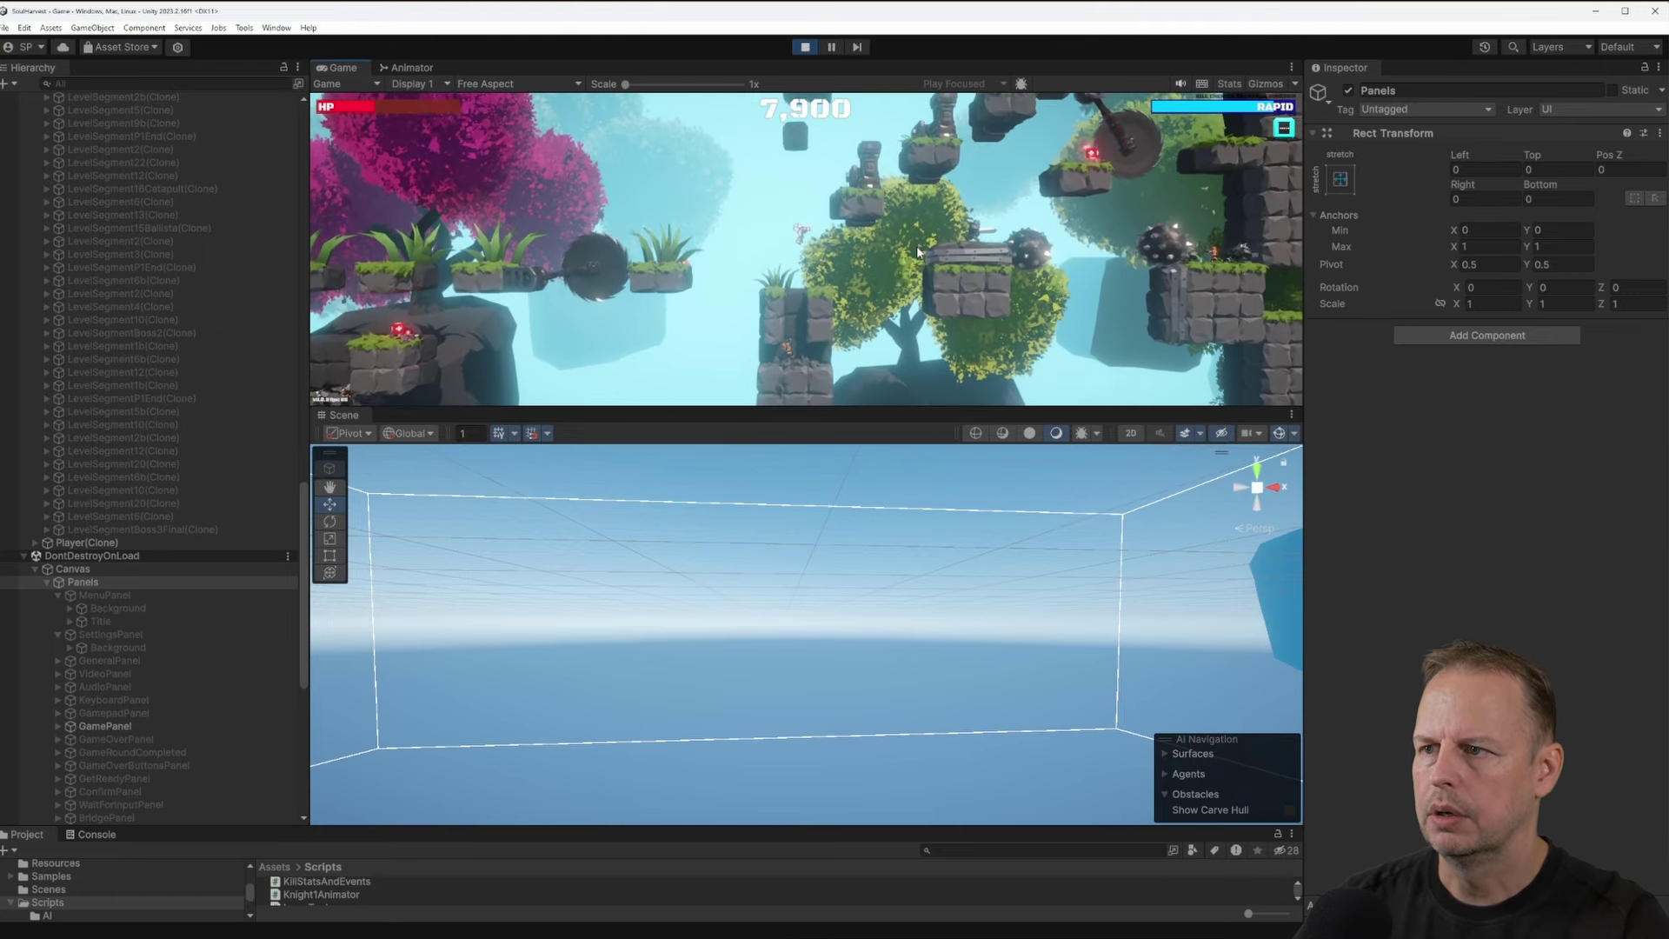
{"action": "right_click_drag", "start_coordinate": [880, 531], "coordinate": [926, 741]}
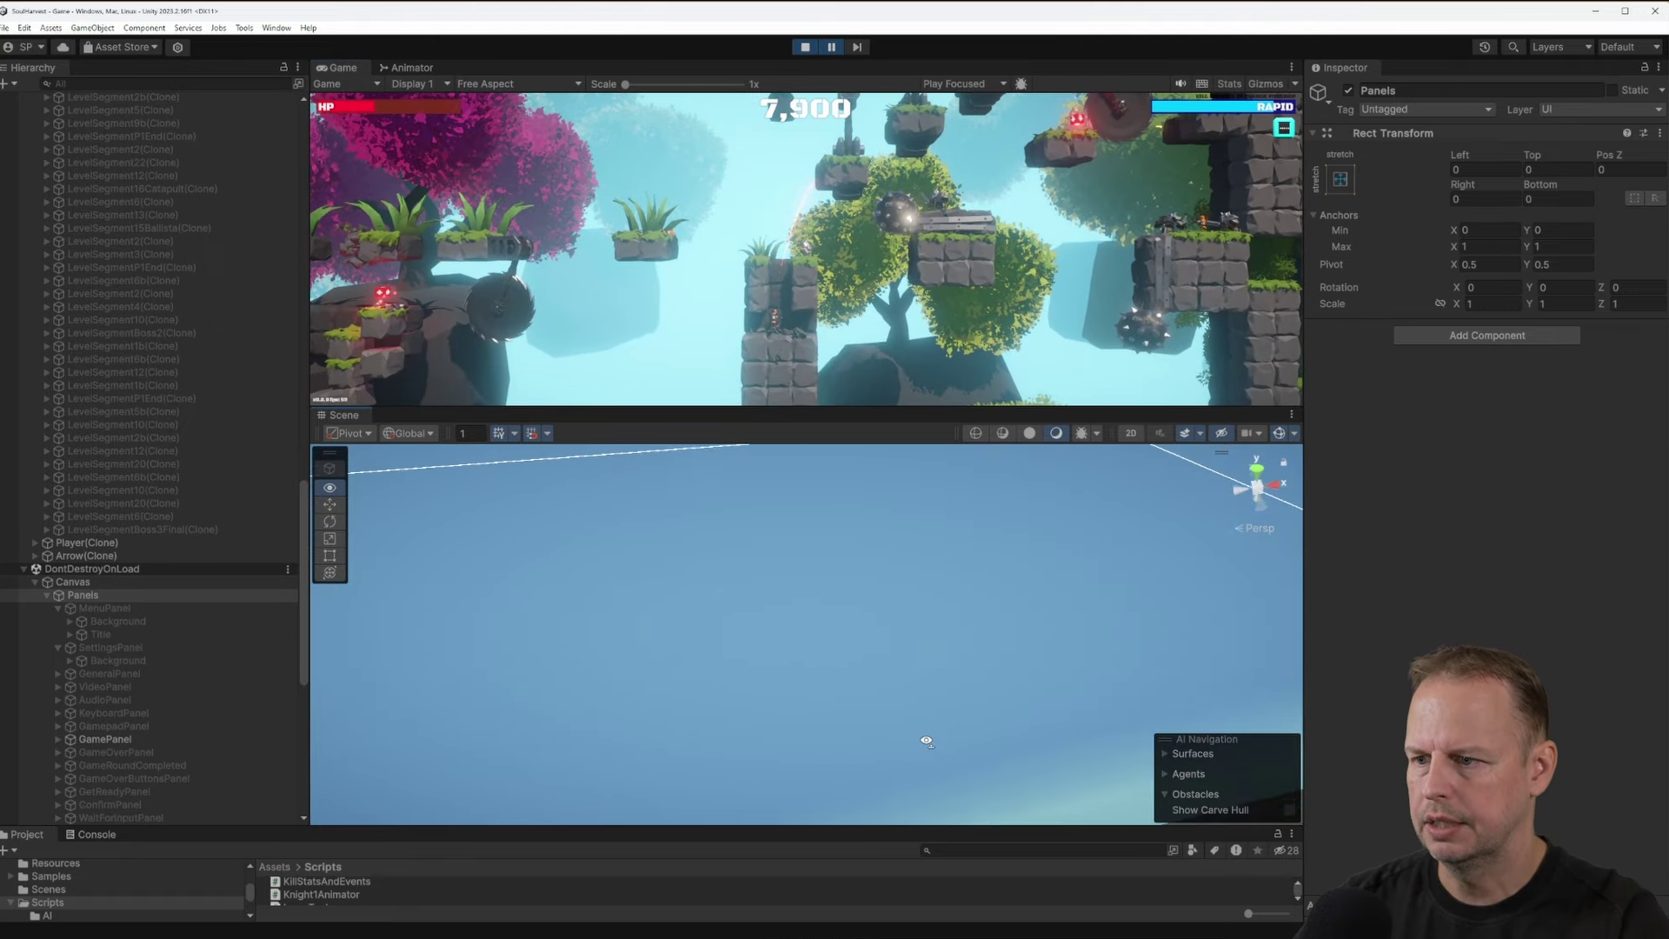
{"action": "left_click_drag", "start_coordinate": [902, 718], "coordinate": [869, 608], "text": "alt"}
Frame an EnemyKnight1(Clone) in the Scene view and resume the game to watch the enemies' rays around the player's pillar
{"action": "scroll", "coordinate": [136, 425], "scroll_direction": "up", "scroll_amount": 15}
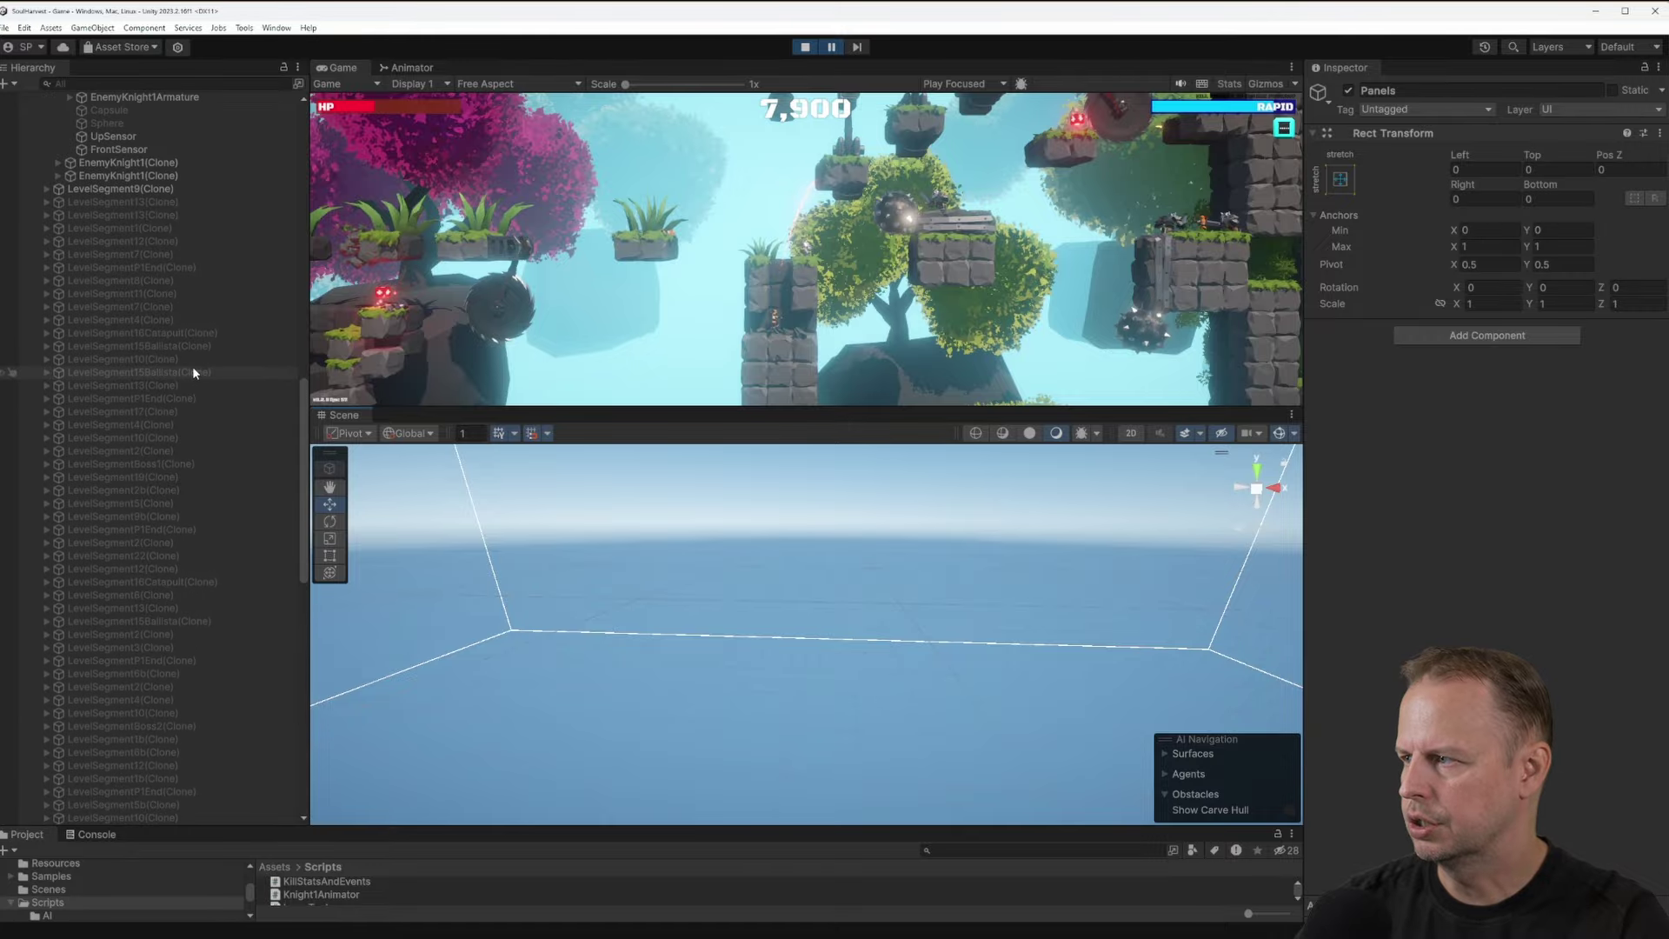
{"action": "double_click", "coordinate": [114, 272]}
{"action": "mouse_move", "coordinate": [904, 574]}
{"action": "right_mouse_down"}
{"action": "mouse_move", "coordinate": [950, 496]}
{"action": "mouse_move", "coordinate": [949, 528]}
{"action": "mouse_move", "coordinate": [1023, 557]}
{"action": "right_mouse_up"}
{"action": "key", "text": "s"}
{"action": "key", "text": "a"}
{"action": "key", "text": "w"}
{"action": "left_click_drag", "start_coordinate": [1024, 557], "coordinate": [972, 495], "text": "alt"}
{"action": "right_click_drag", "start_coordinate": [972, 496], "coordinate": [911, 549]}
{"action": "key", "text": "w"}
{"action": "scroll", "coordinate": [912, 549], "scroll_direction": "down", "scroll_amount": 5}
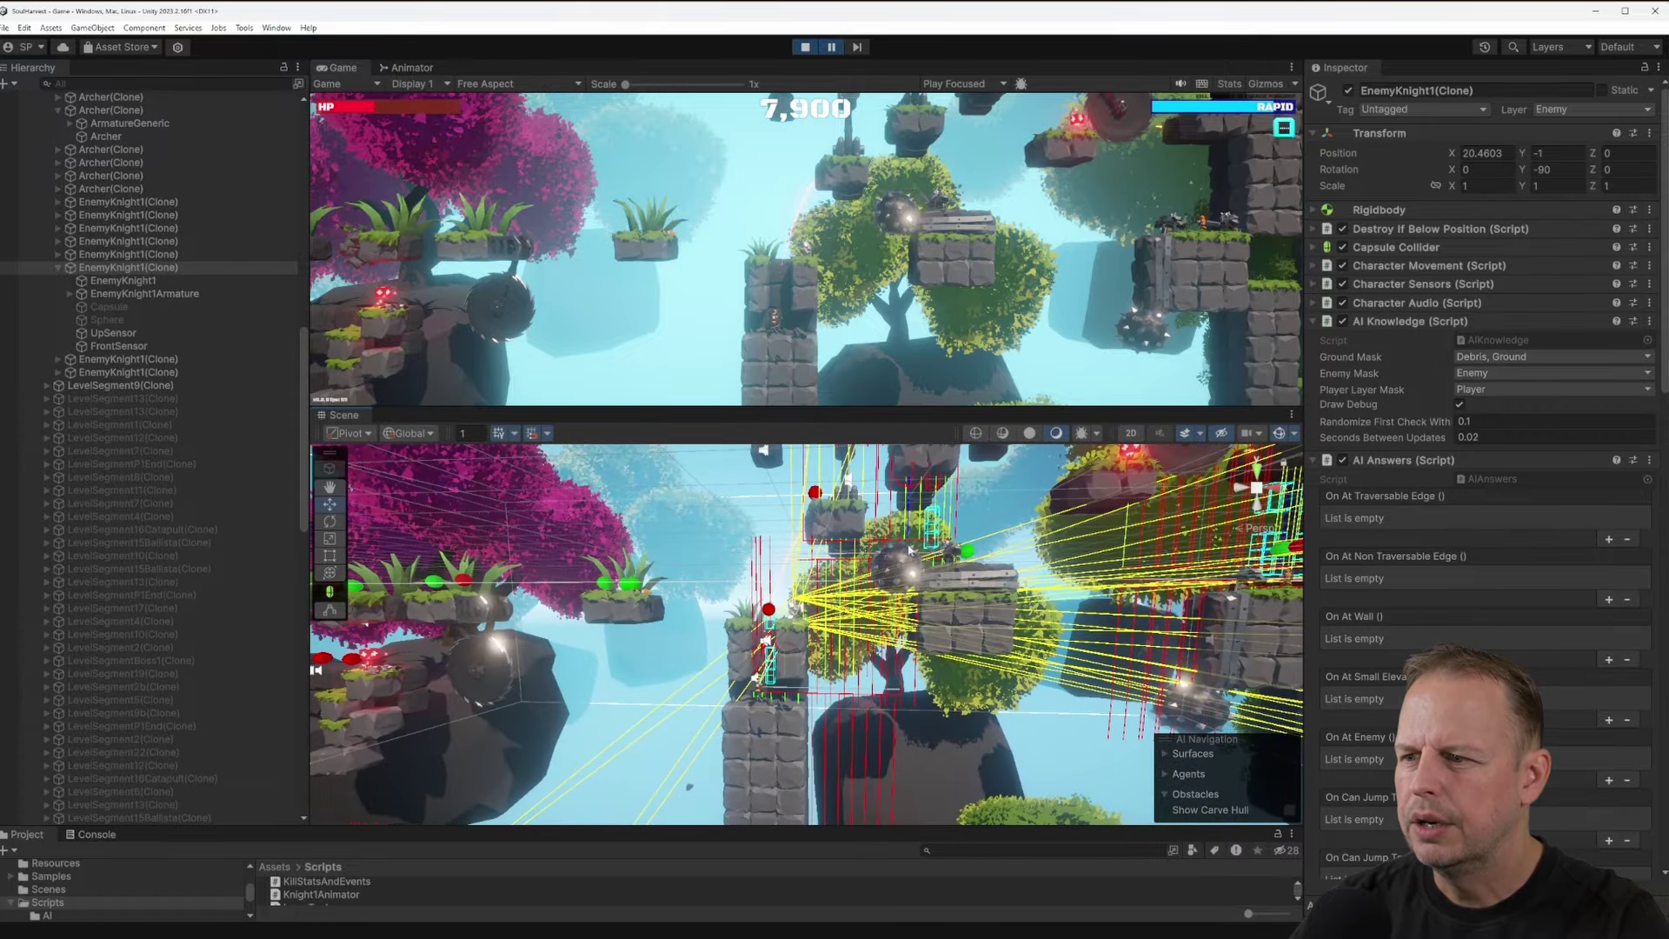
{"action": "left_click", "coordinate": [835, 47]}
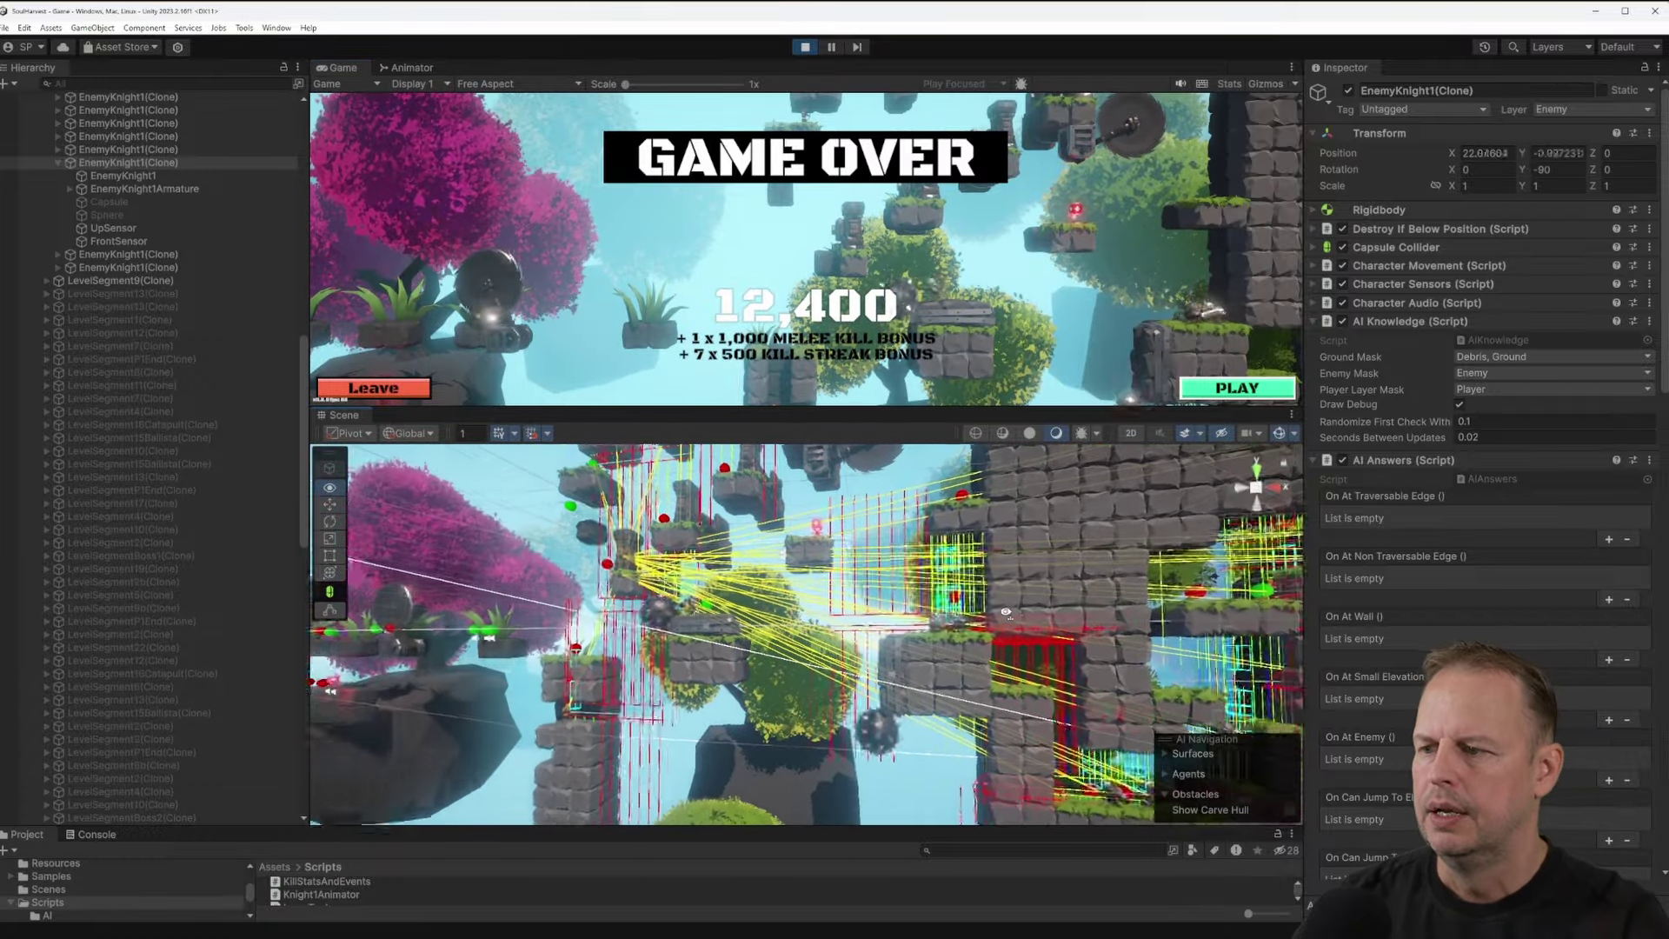
Pause the game and examine the enemies' debug rays across the stone structure and around the player's pillar
{"action": "right_click_drag", "start_coordinate": [1005, 613], "coordinate": [1017, 628]}
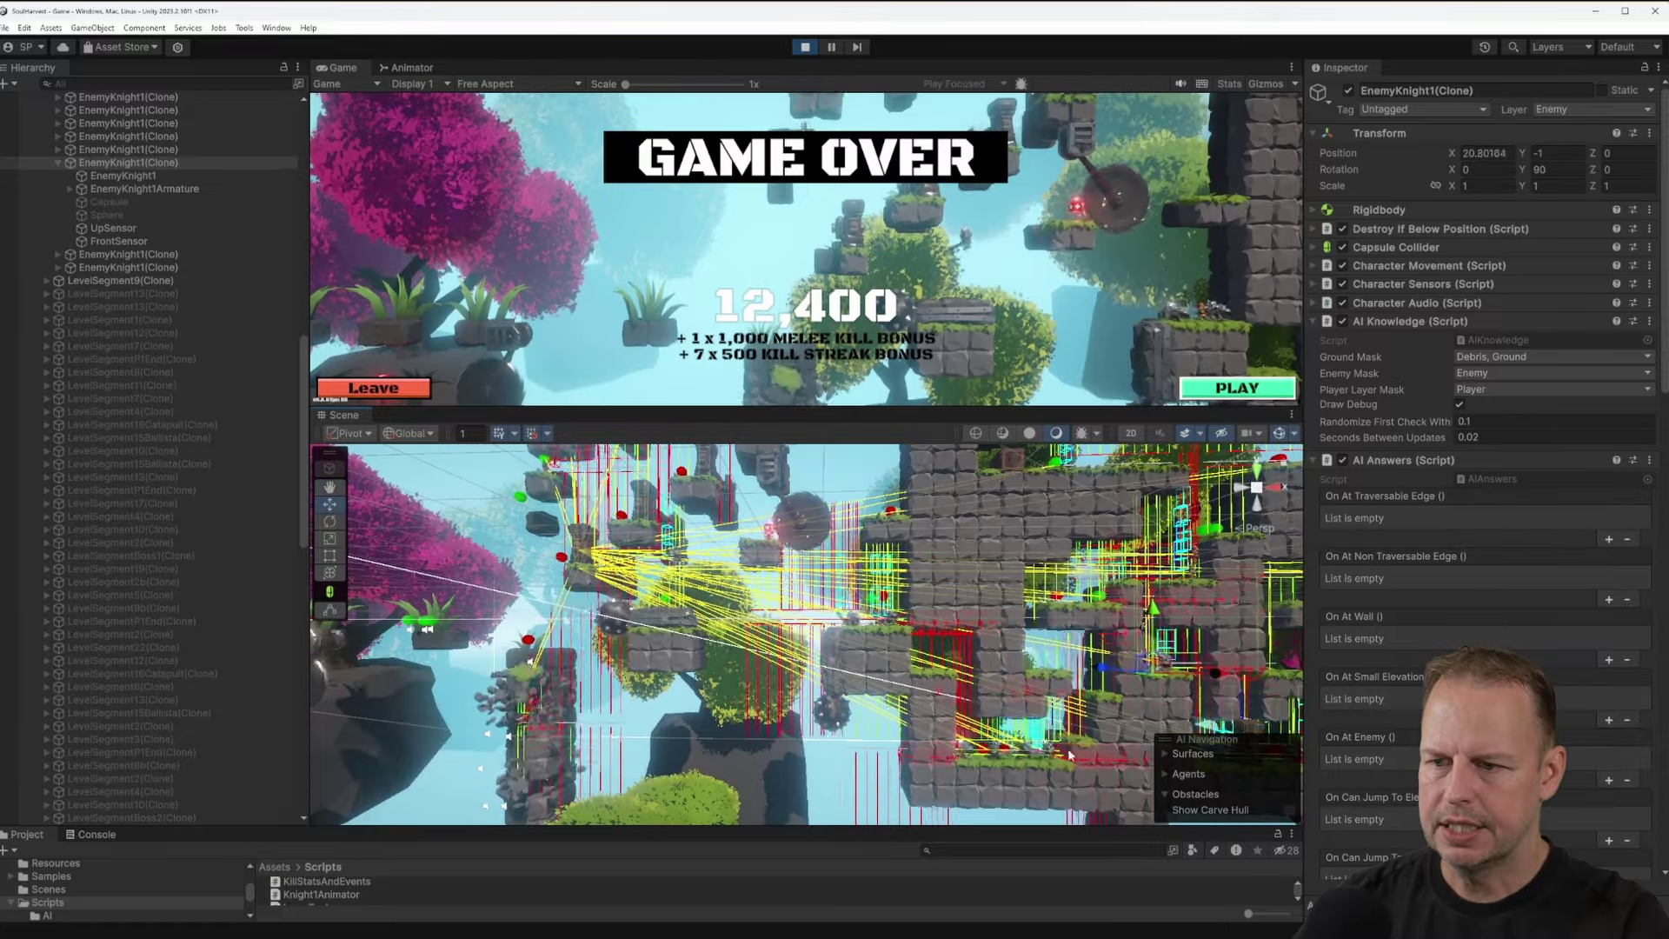
{"action": "right_click_drag", "start_coordinate": [1071, 755], "coordinate": [1130, 715]}
{"action": "left_click", "coordinate": [837, 50]}
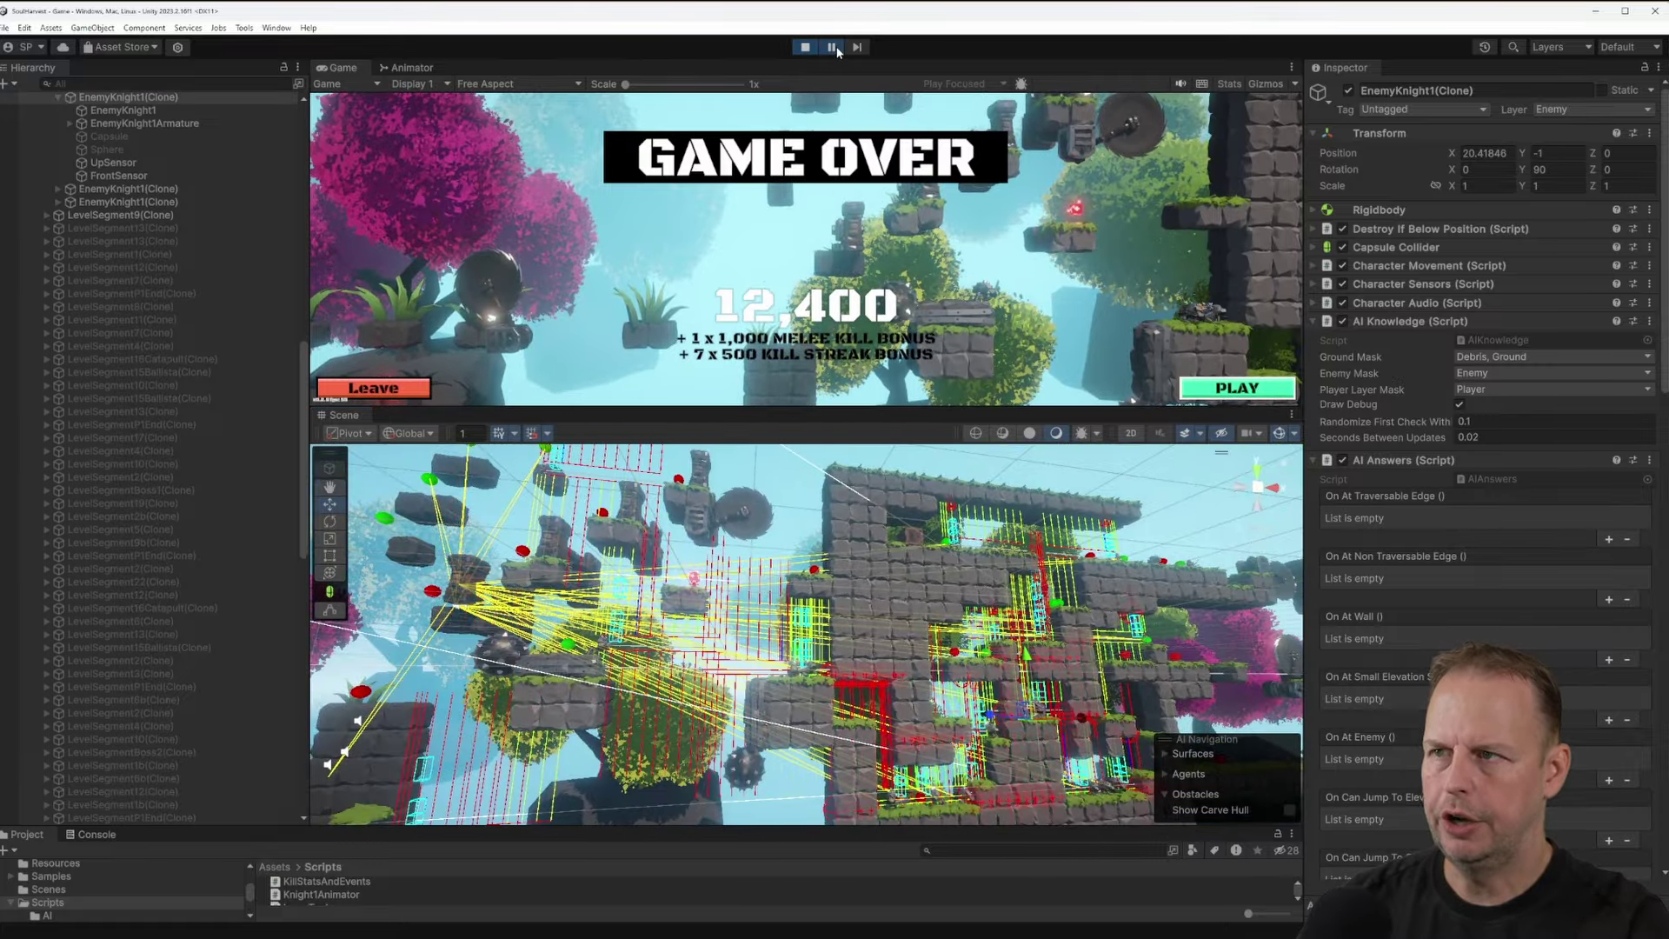
{"action": "right_click_drag", "start_coordinate": [985, 600], "coordinate": [941, 637]}
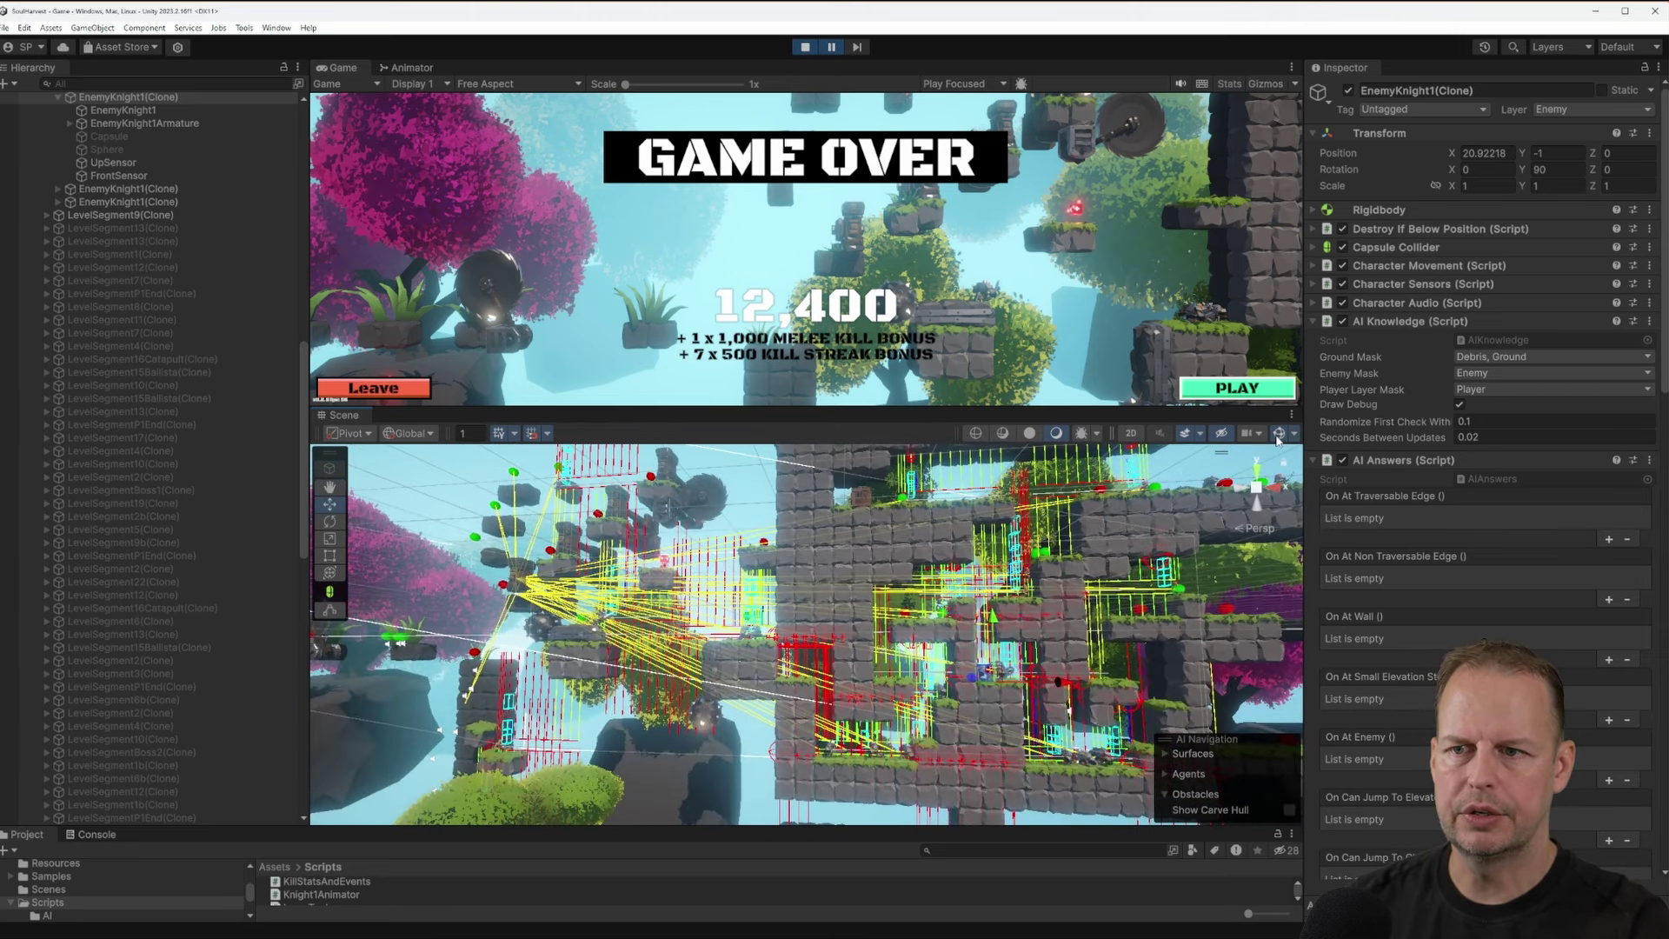
Show gizmos in the Game view, enlarge that view to fill most of the editor, and resume the game
{"action": "left_click", "coordinate": [1280, 84]}
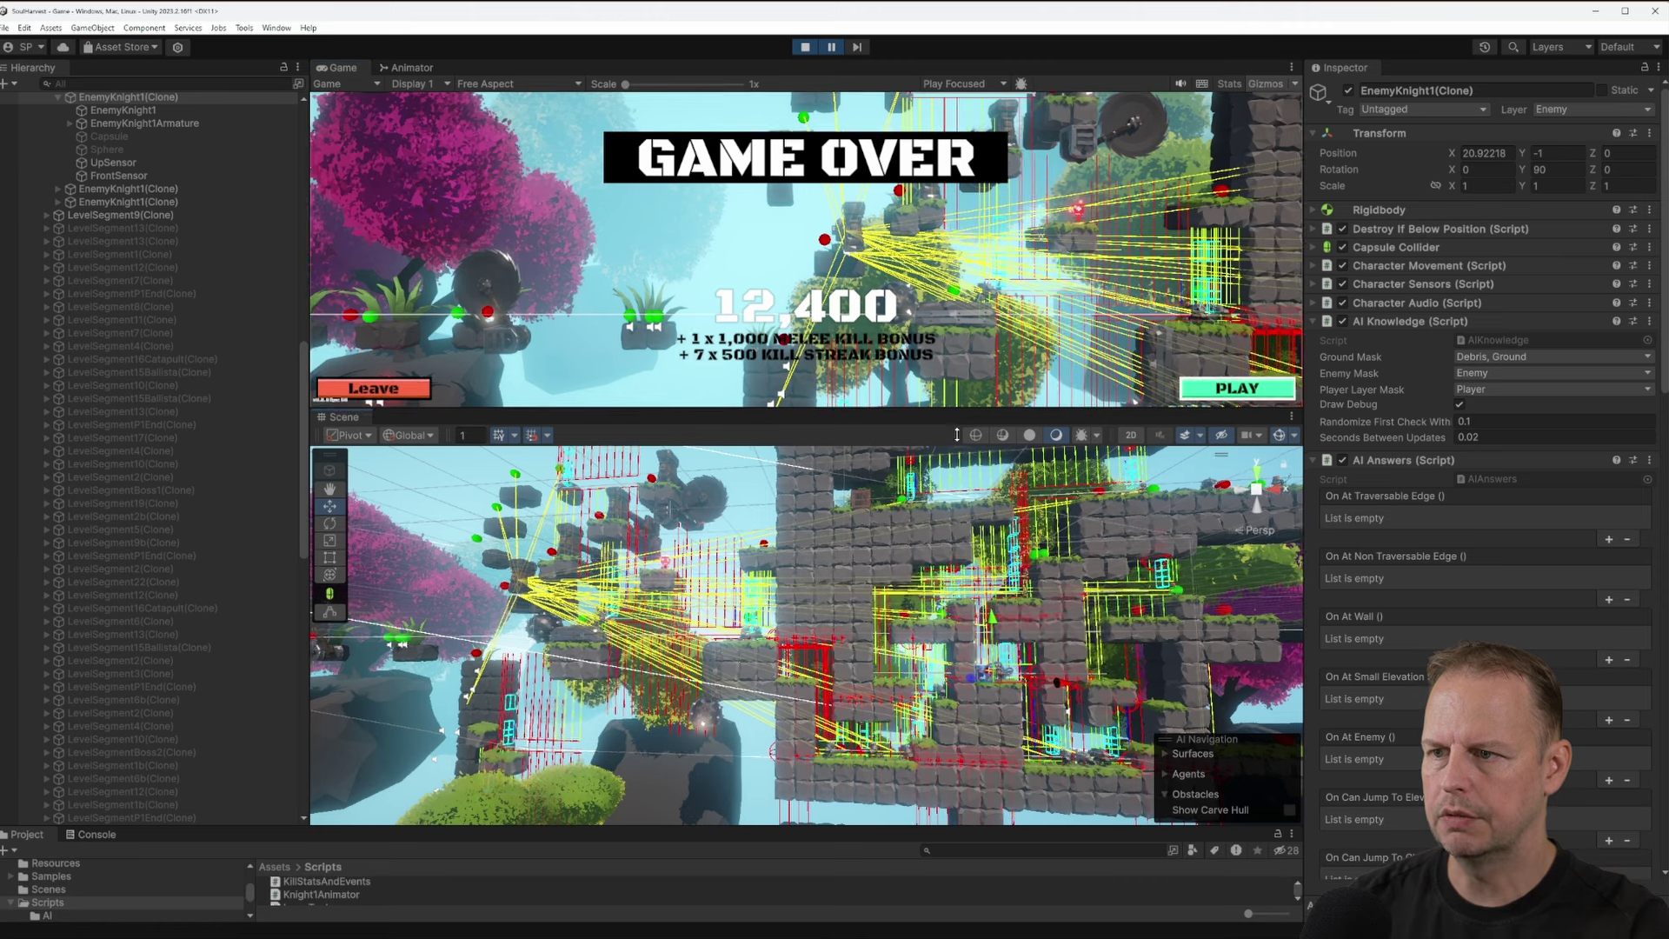
{"action": "left_click_drag", "start_coordinate": [952, 415], "coordinate": [881, 742]}
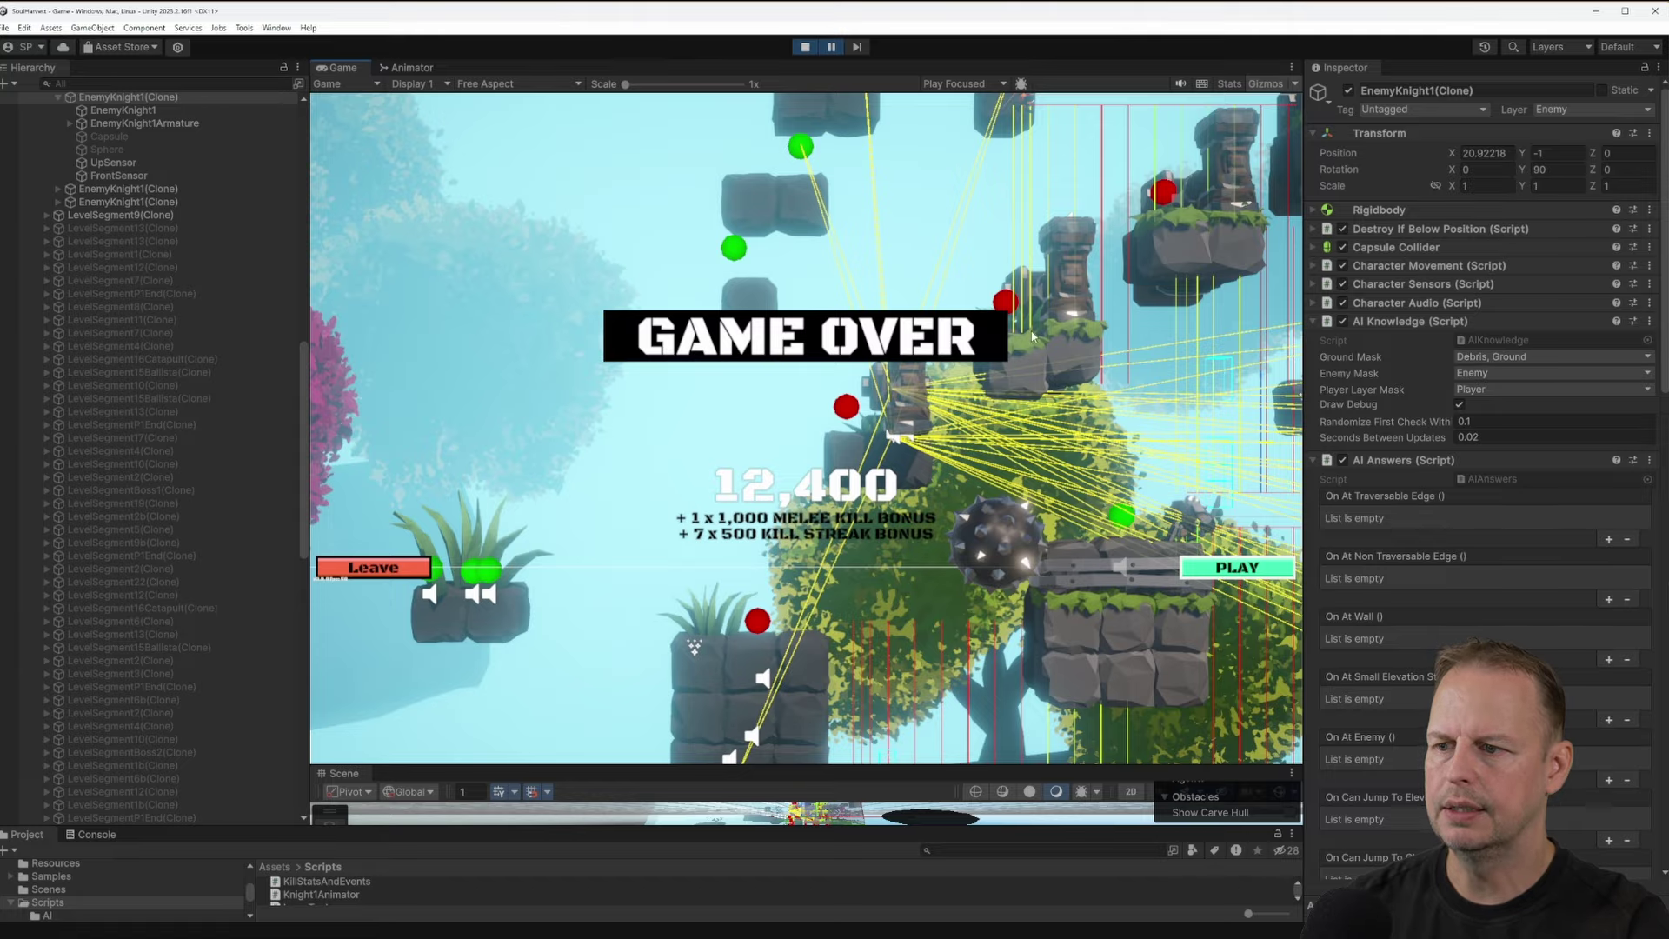
{"action": "left_click", "coordinate": [826, 50]}
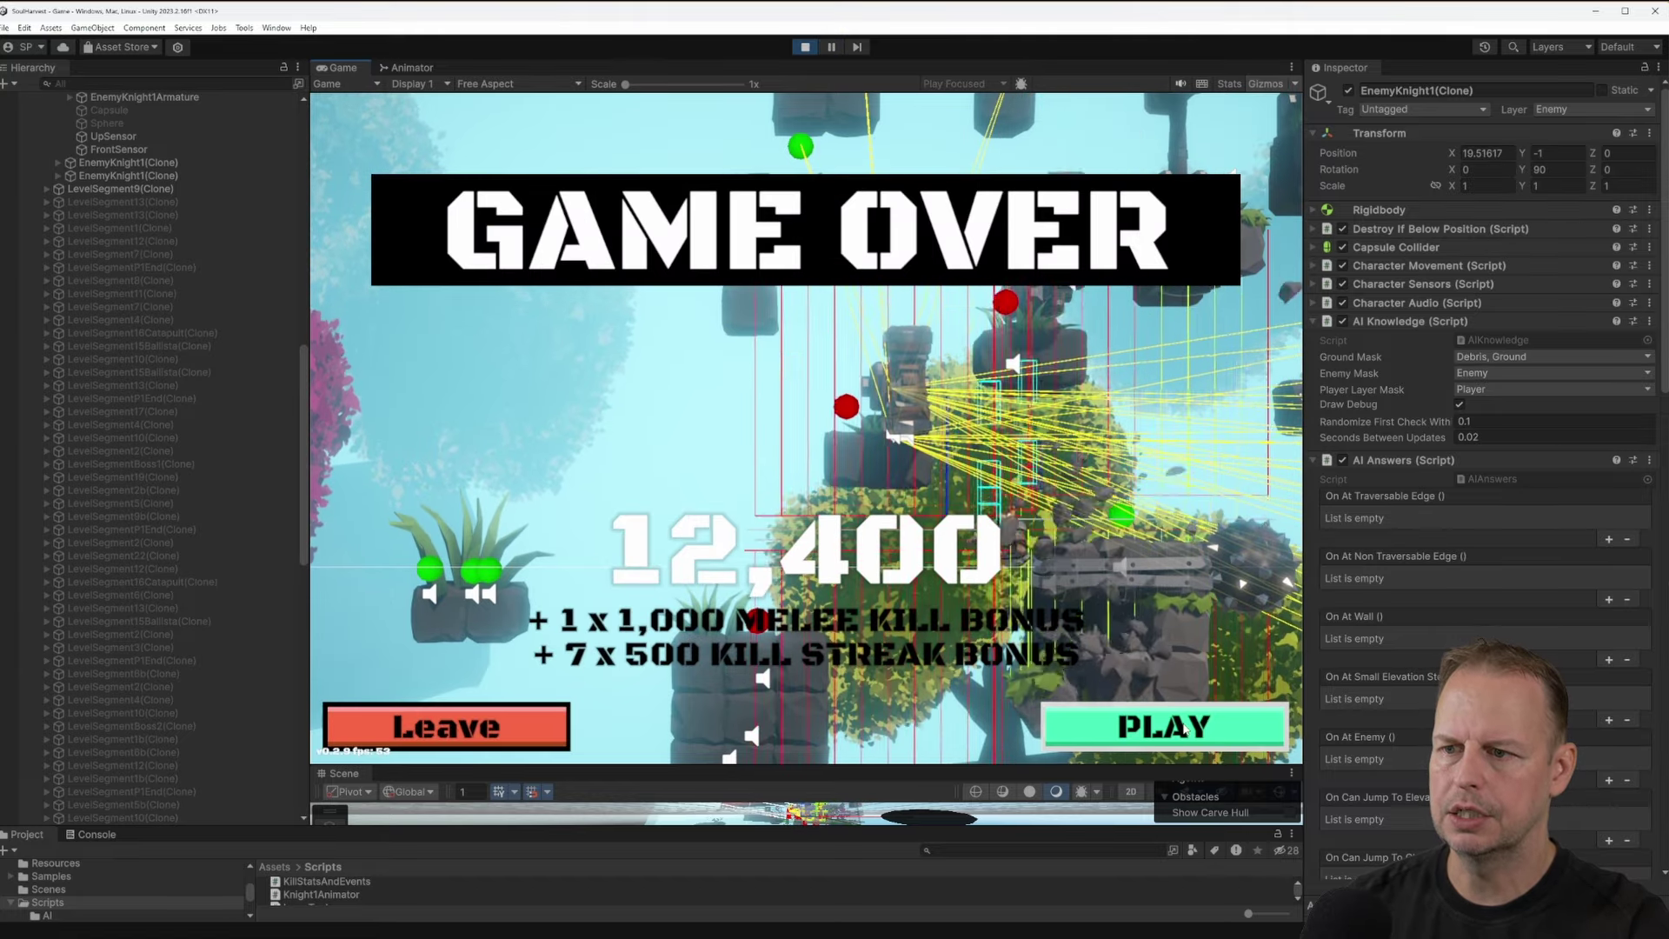
Start a new round and attack through the wood block, the first enemy and the stone wall in the tutorial area
{"action": "left_click", "coordinate": [1169, 727]}
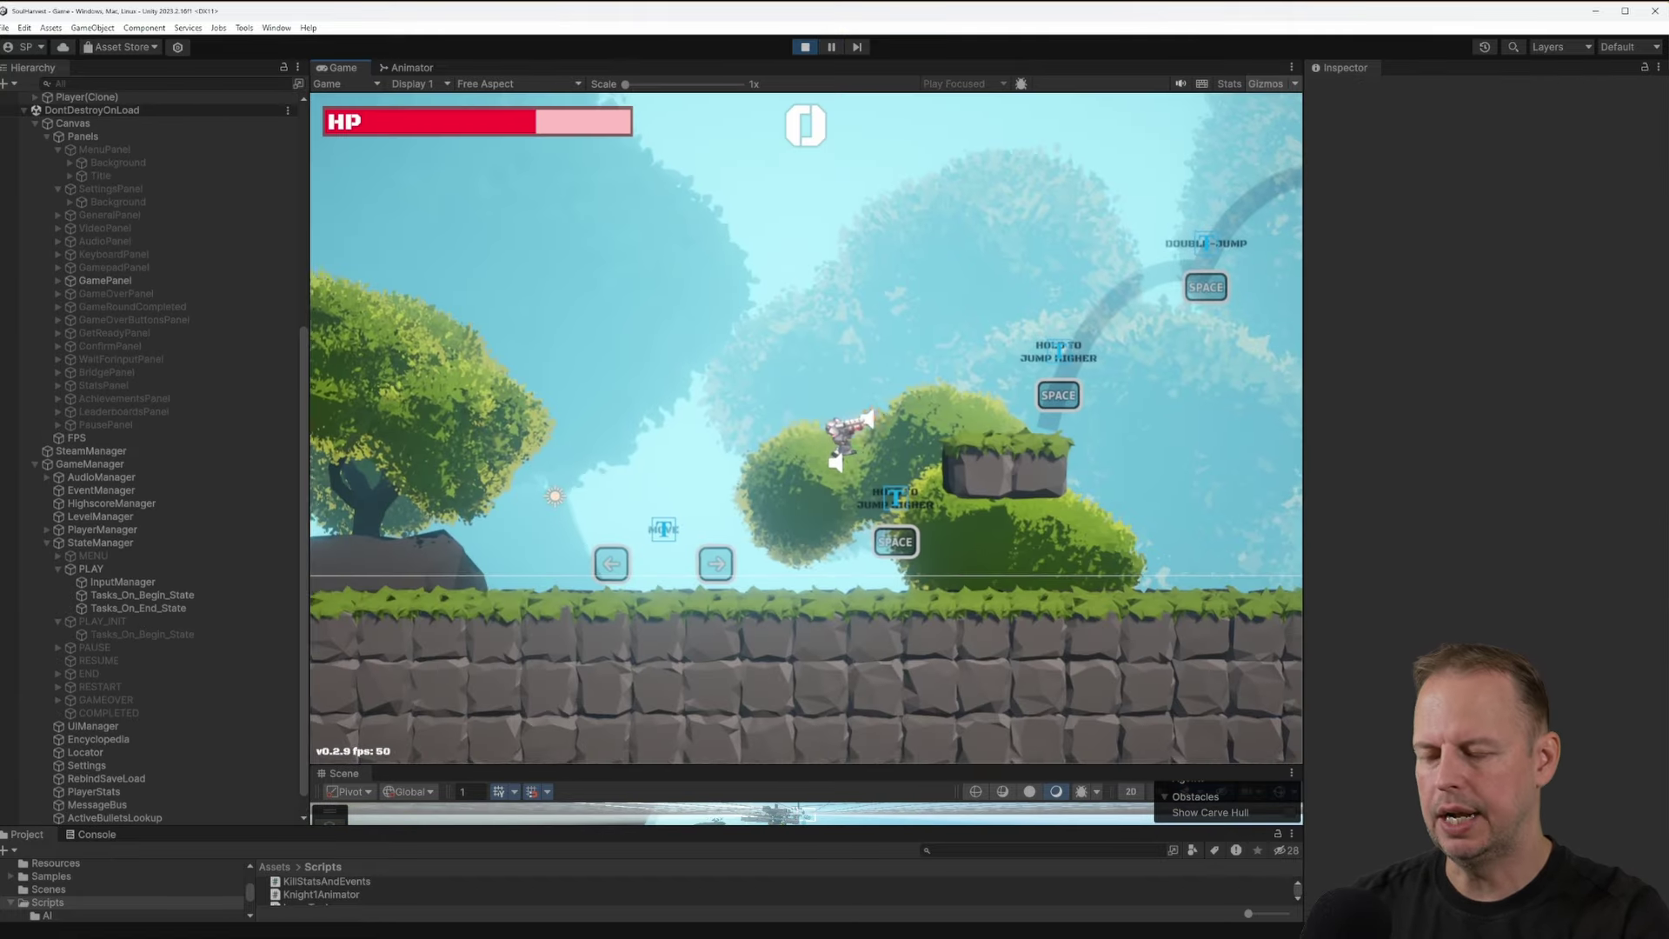
{"action": "key", "text": "Right"}
{"action": "key", "text": "Right"}
{"action": "key", "text": "shift"}
{"action": "key", "text": "shift"}
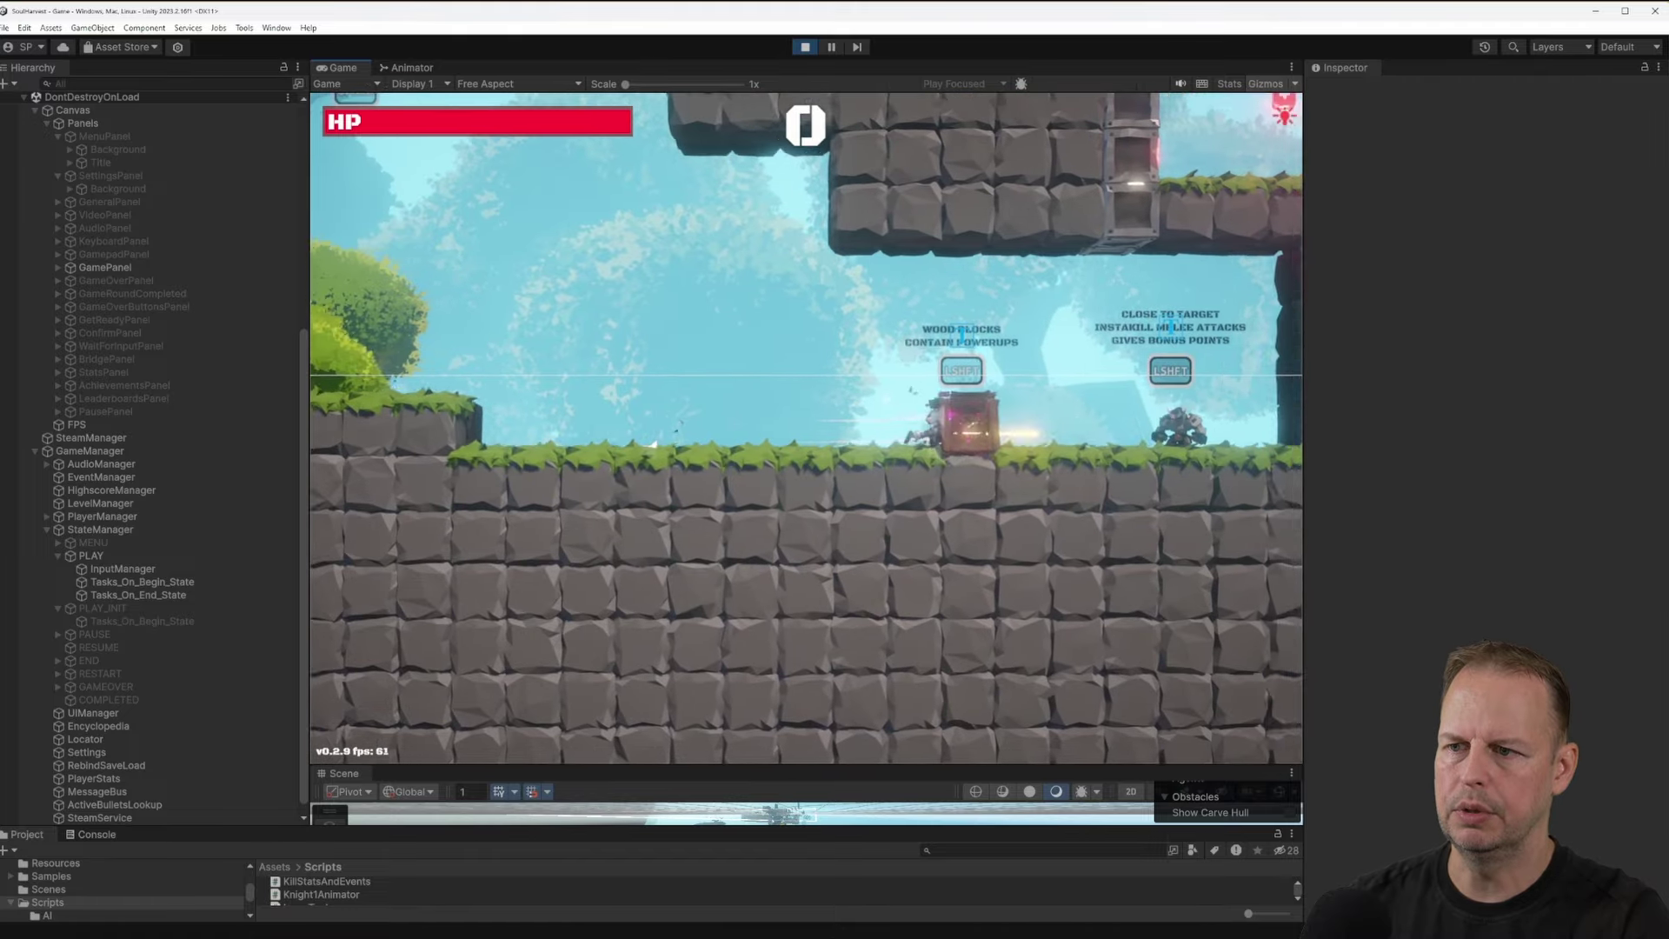
{"action": "key", "text": "Right"}
{"action": "key", "text": "shift"}
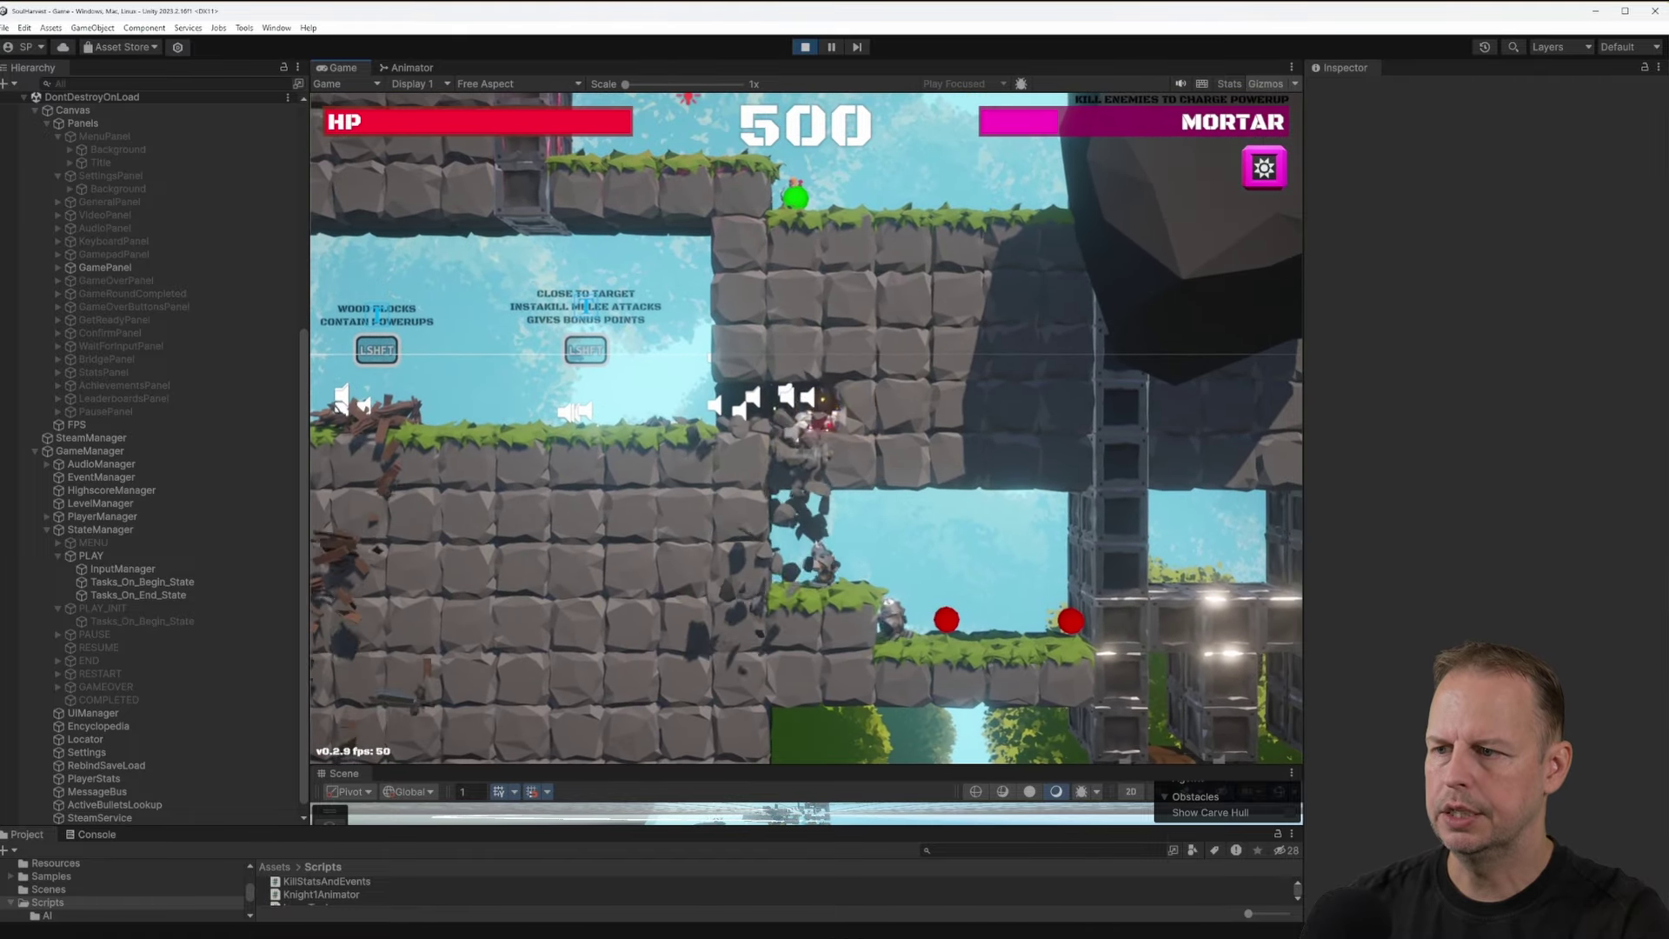
{"action": "key", "text": "shift"}
{"action": "key", "text": "Left"}
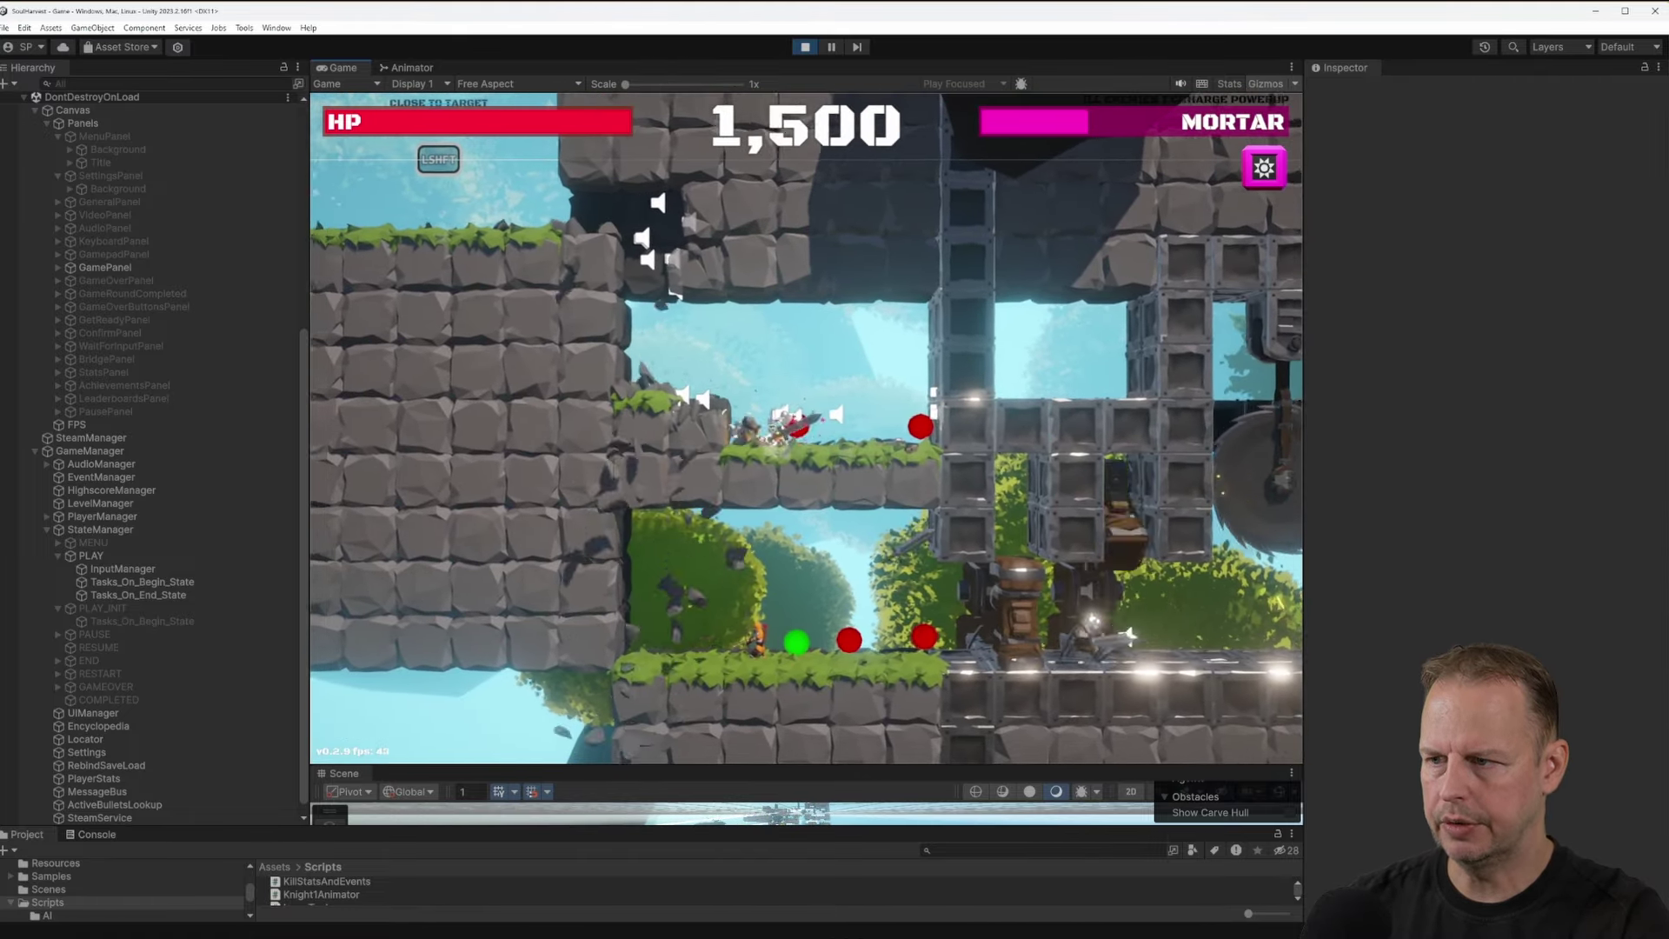
Break down to the lower grass floor and fight forward past the barrel machines and the saw blade
{"action": "key", "text": "Down"}
{"action": "key", "text": "Right"}
{"action": "key", "text": "space"}
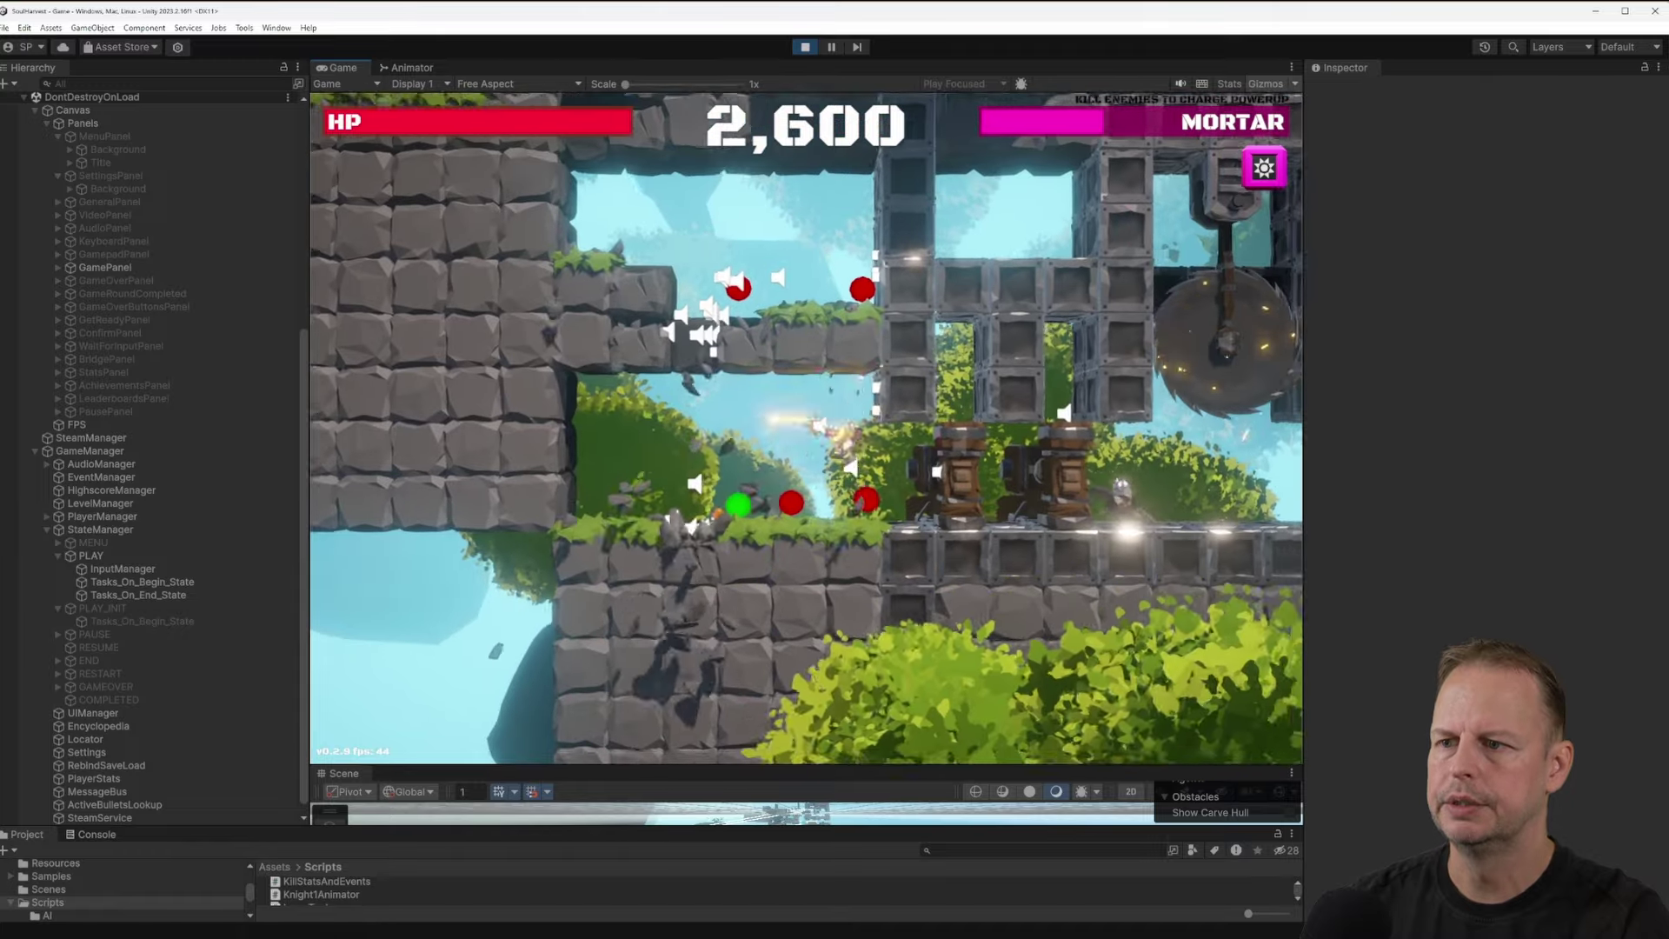
{"action": "key", "text": "Right"}
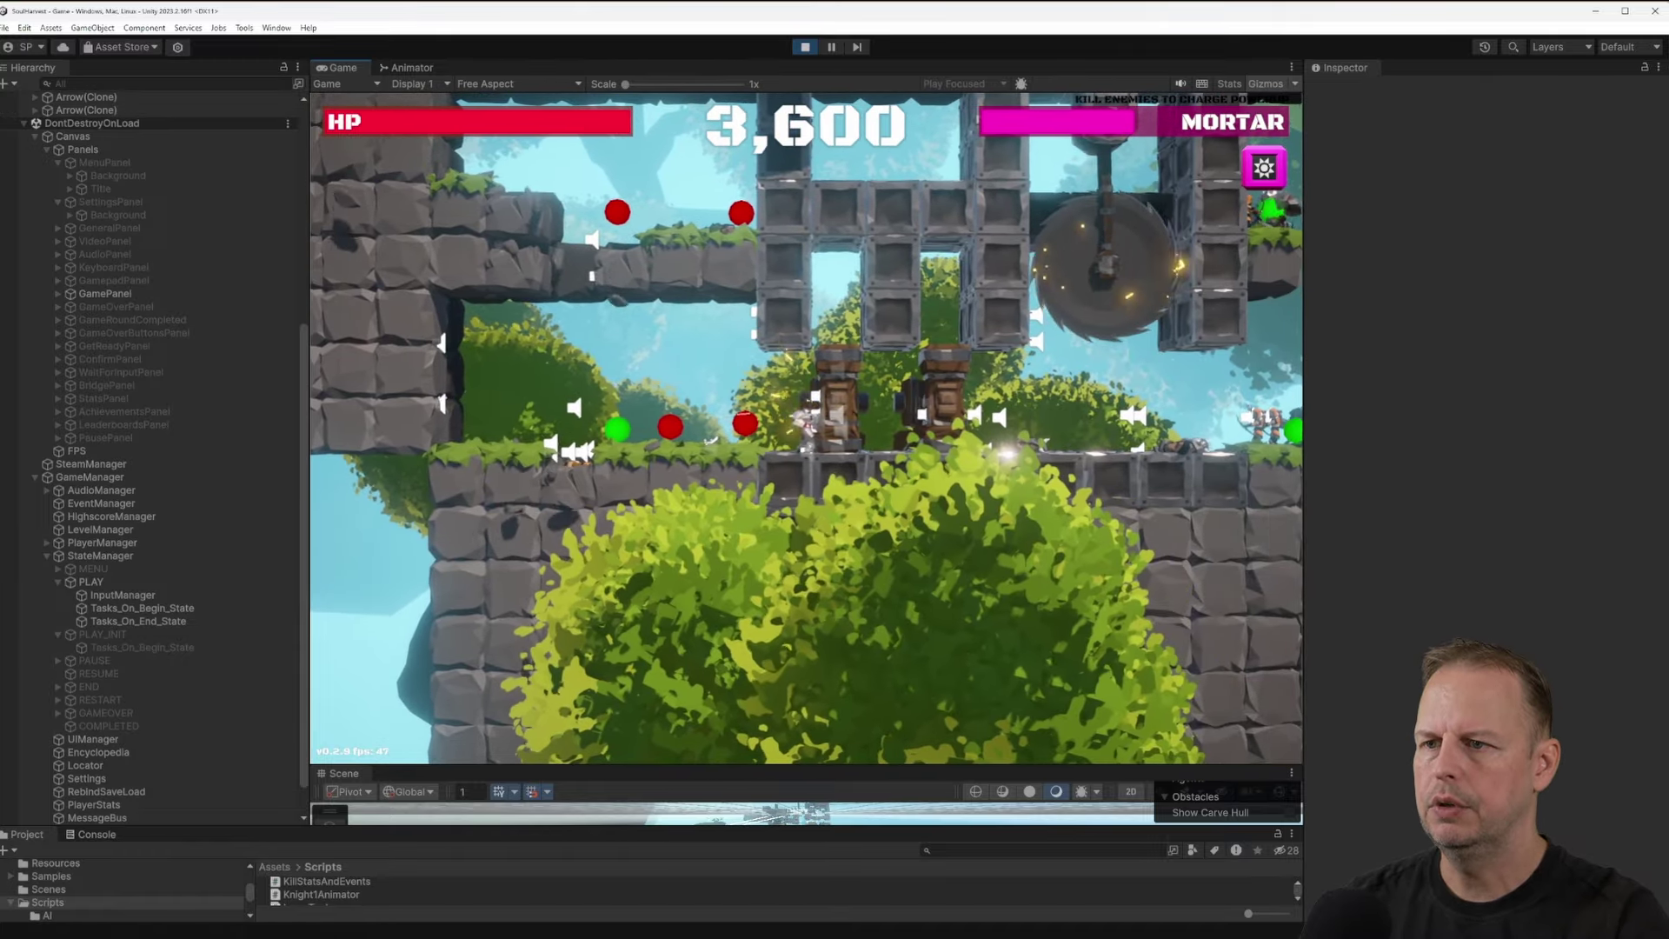
{"action": "key", "text": "Right"}
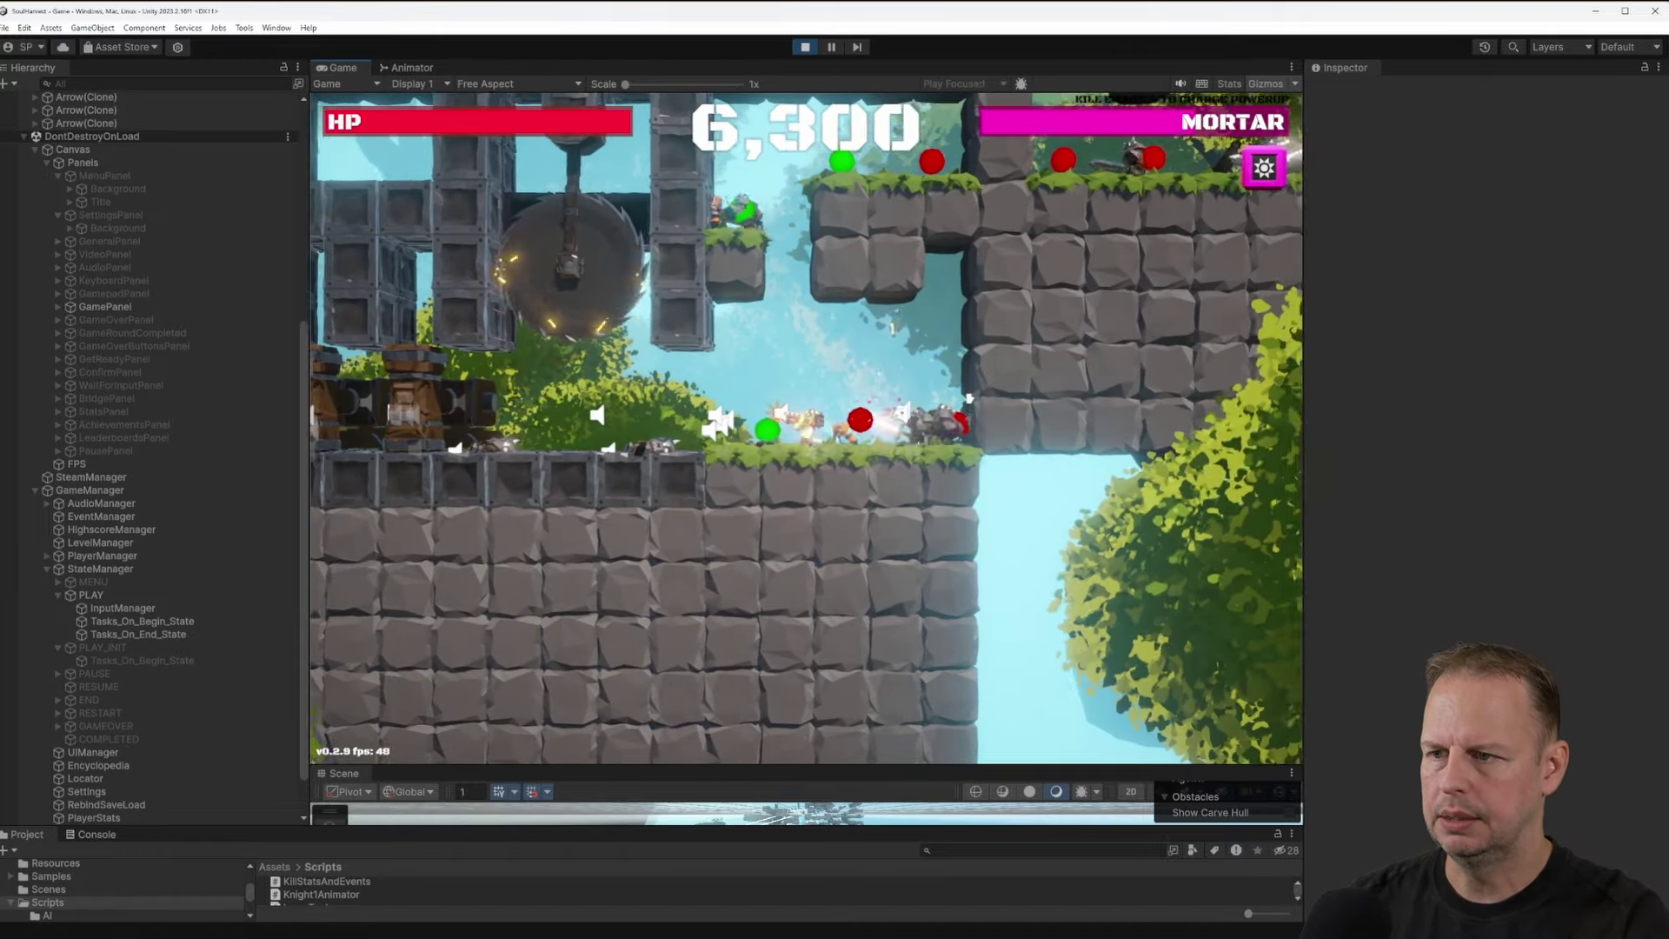
Defeat the enemies beside the tall stone wall, climb to the upper ledge, and break through the wall there
{"action": "key", "text": "Left"}
{"action": "key", "text": "space"}
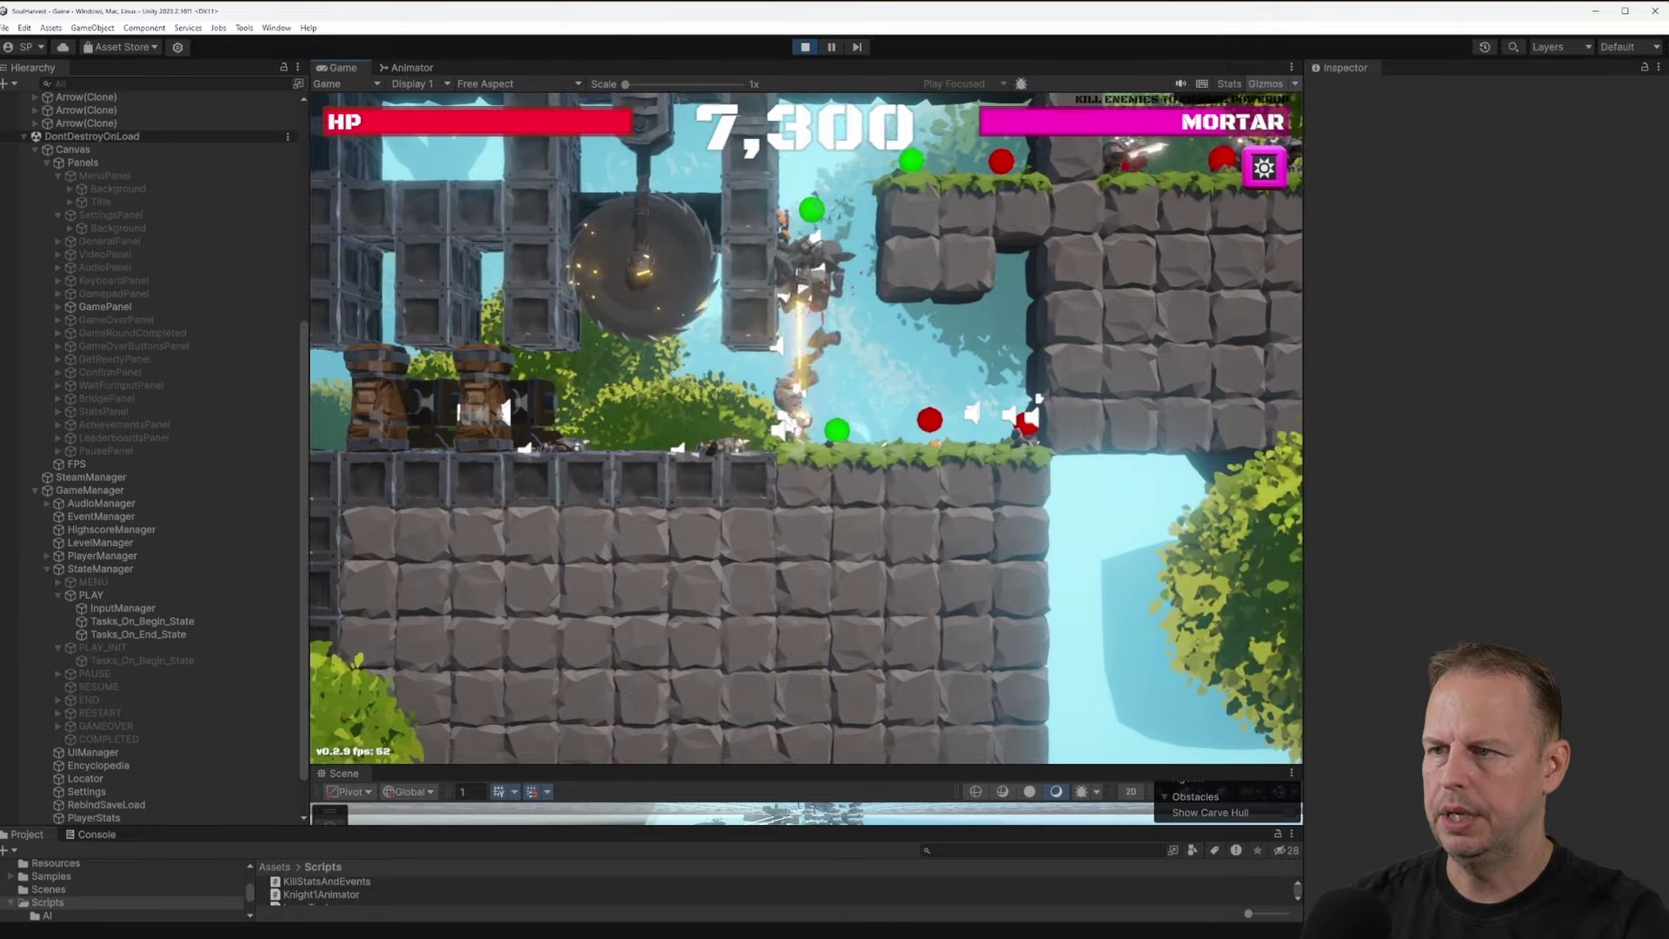
{"action": "key", "text": "Up"}
{"action": "key", "text": "space"}
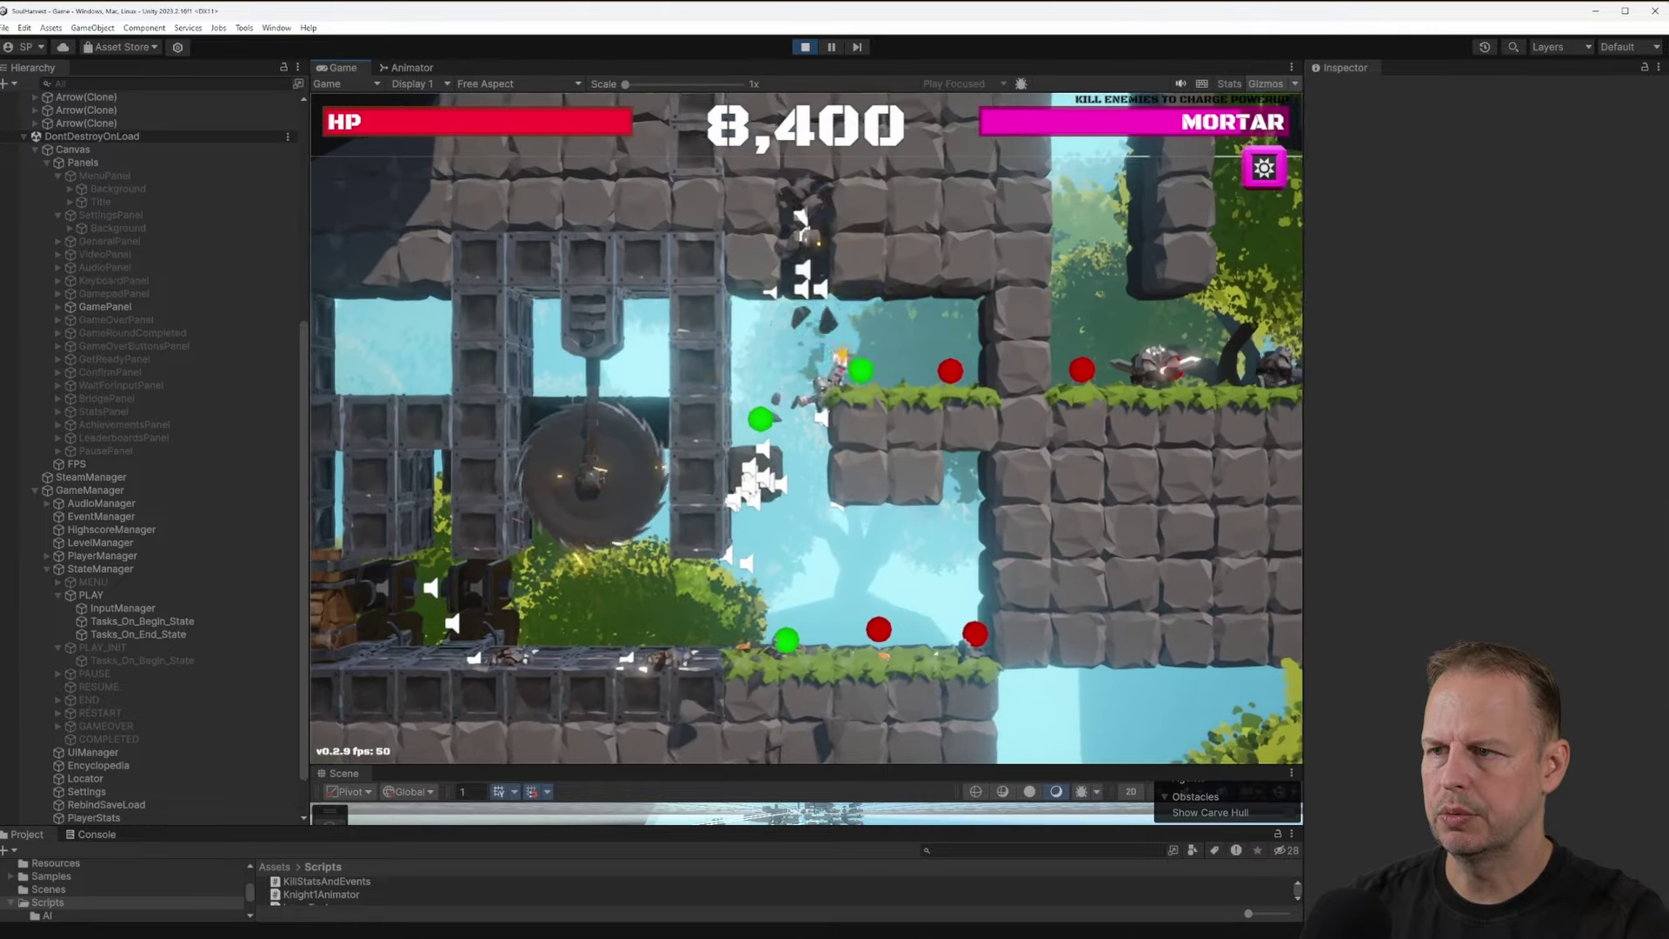
{"action": "key", "text": "Right"}
{"action": "key", "text": "Left"}
{"action": "key", "text": "space"}
{"action": "key", "text": "Right"}
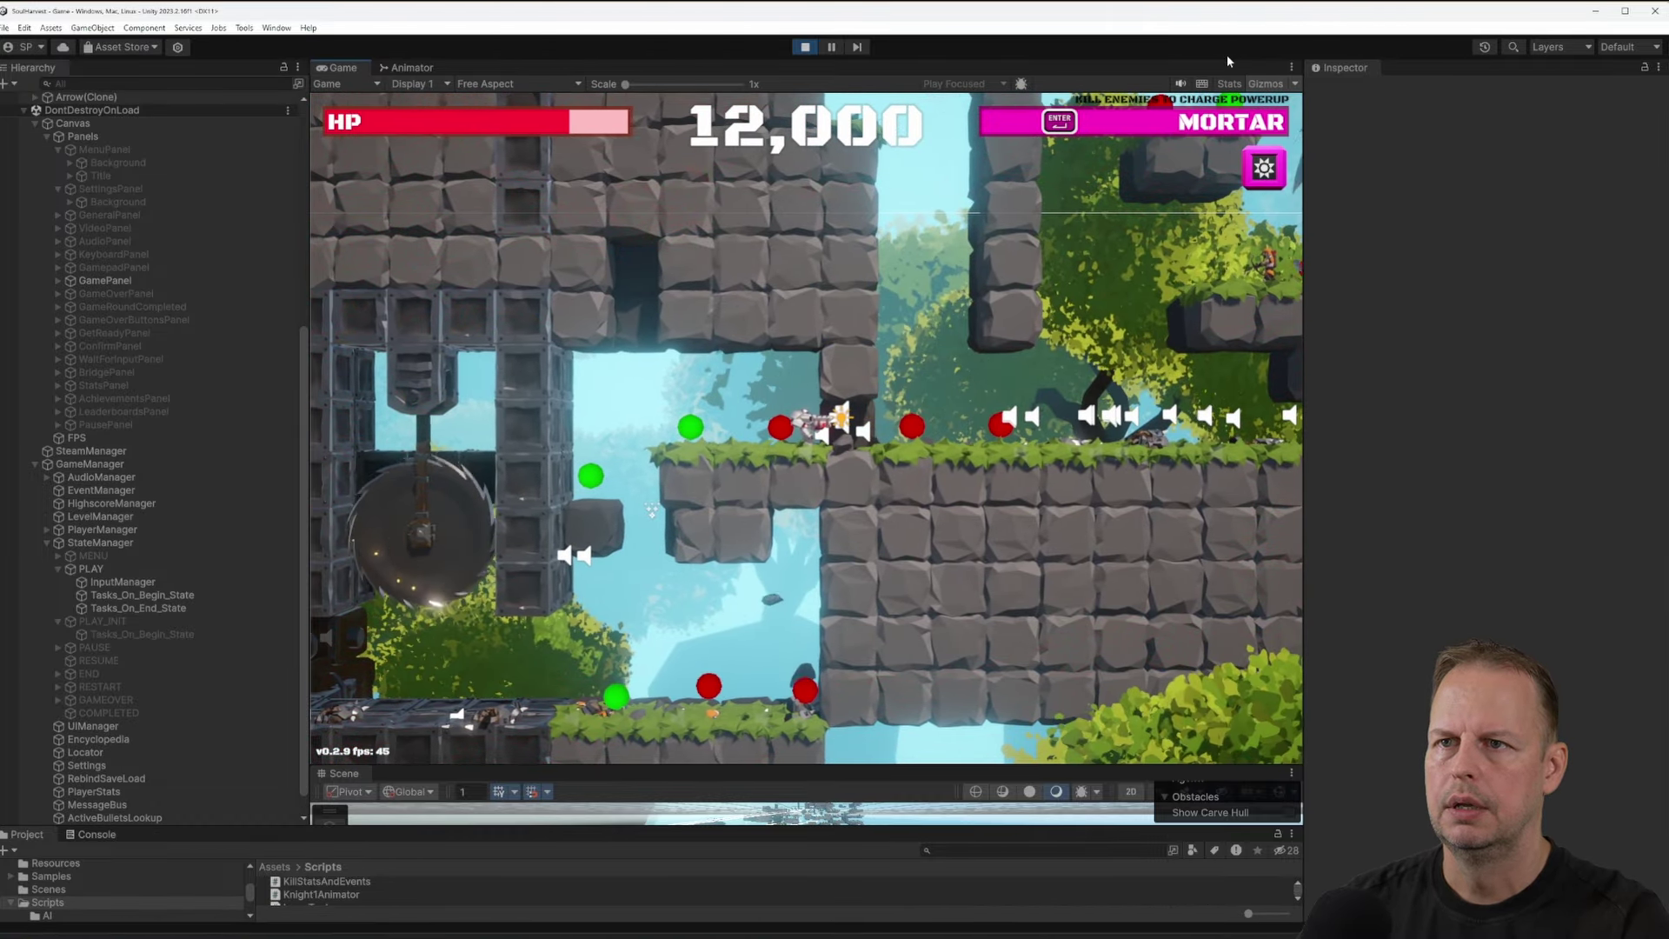
Hide the Game view gizmos and fight the player forward over the floating platforms, past the archers, to the hanging saw blade
{"action": "key", "text": "Right"}
{"action": "key", "text": "space"}
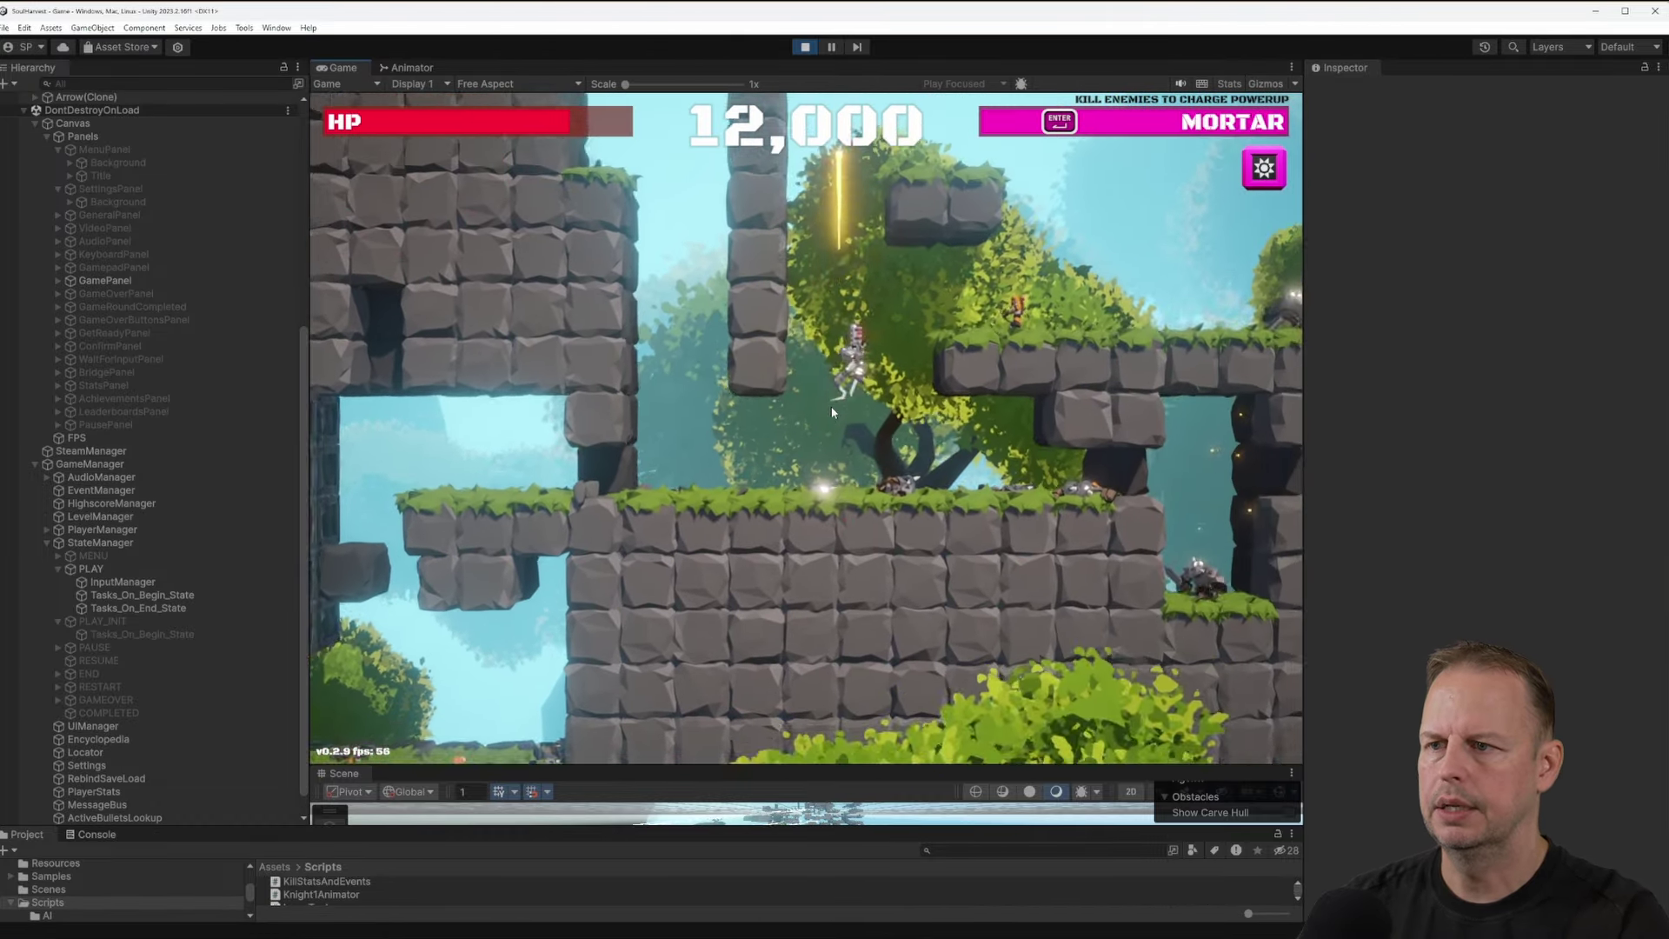
{"action": "key", "text": "Right"}
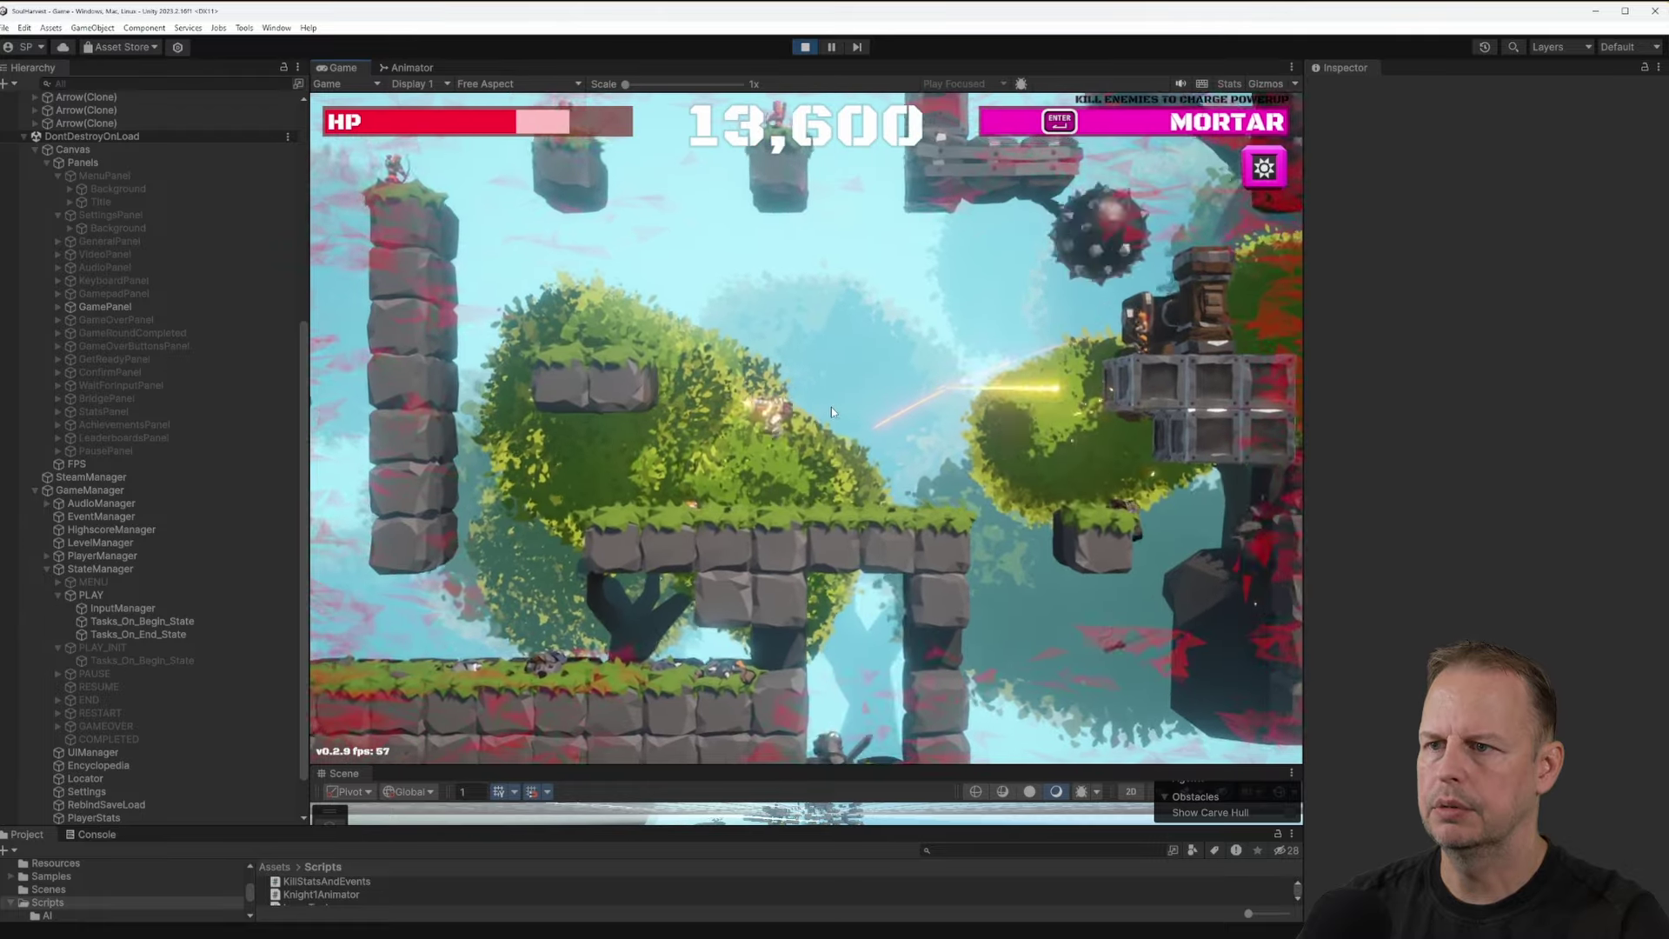
{"action": "key", "text": "space"}
{"action": "key", "text": "Right"}
{"action": "key", "text": "space"}
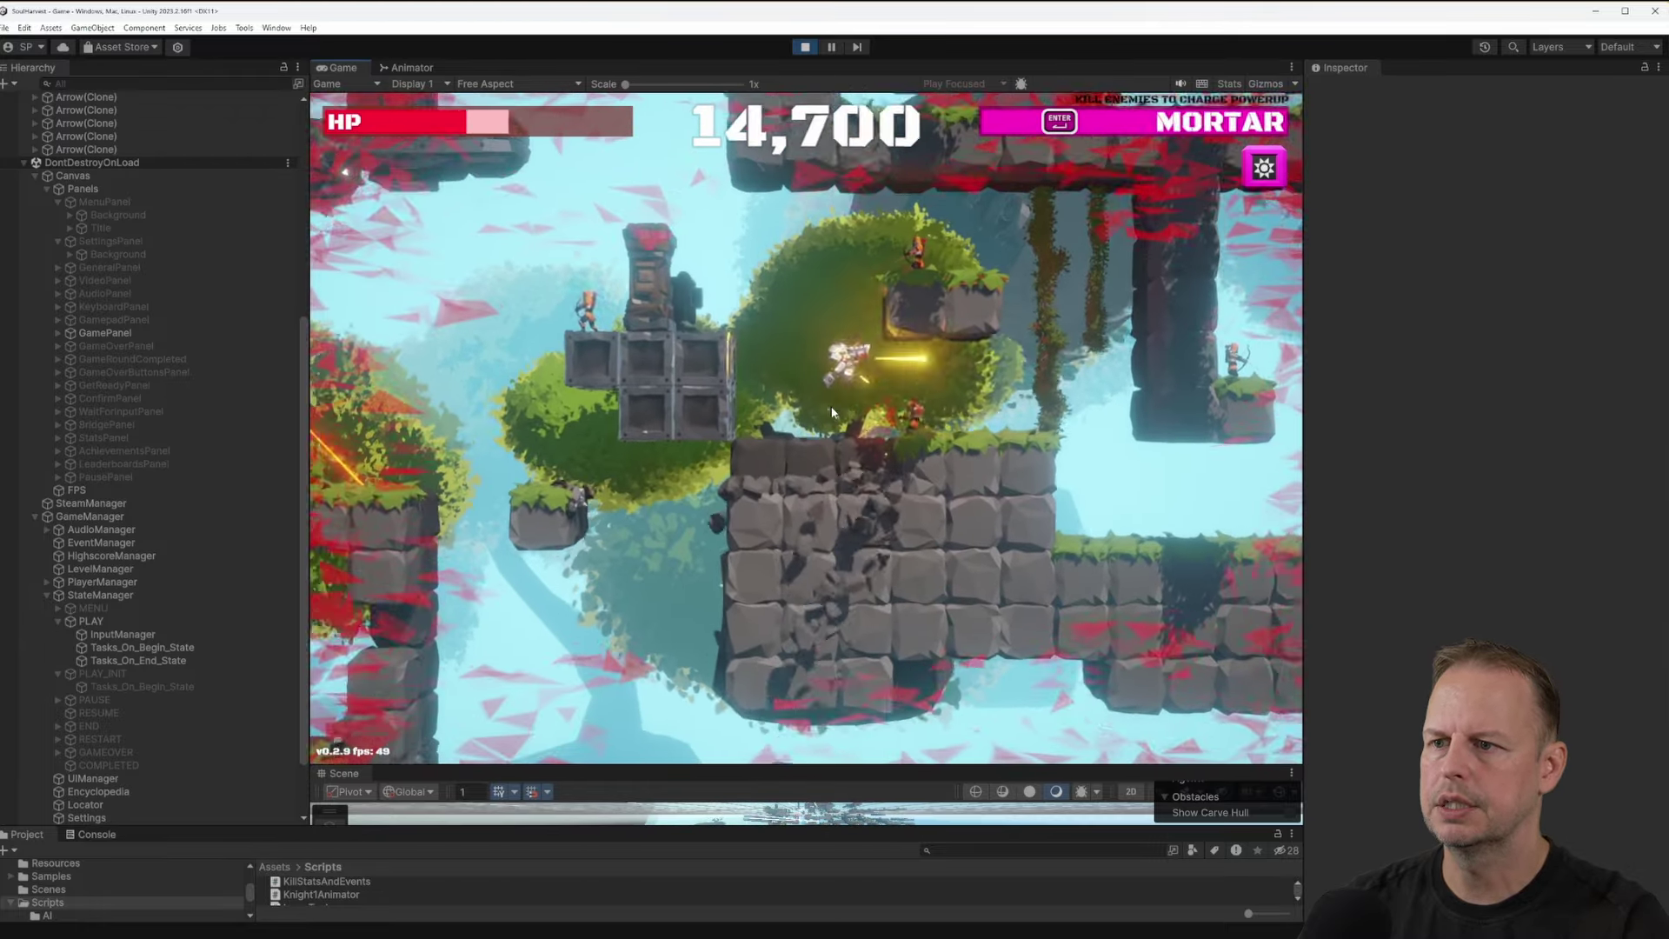
{"action": "key", "text": "space"}
{"action": "key", "text": "Right"}
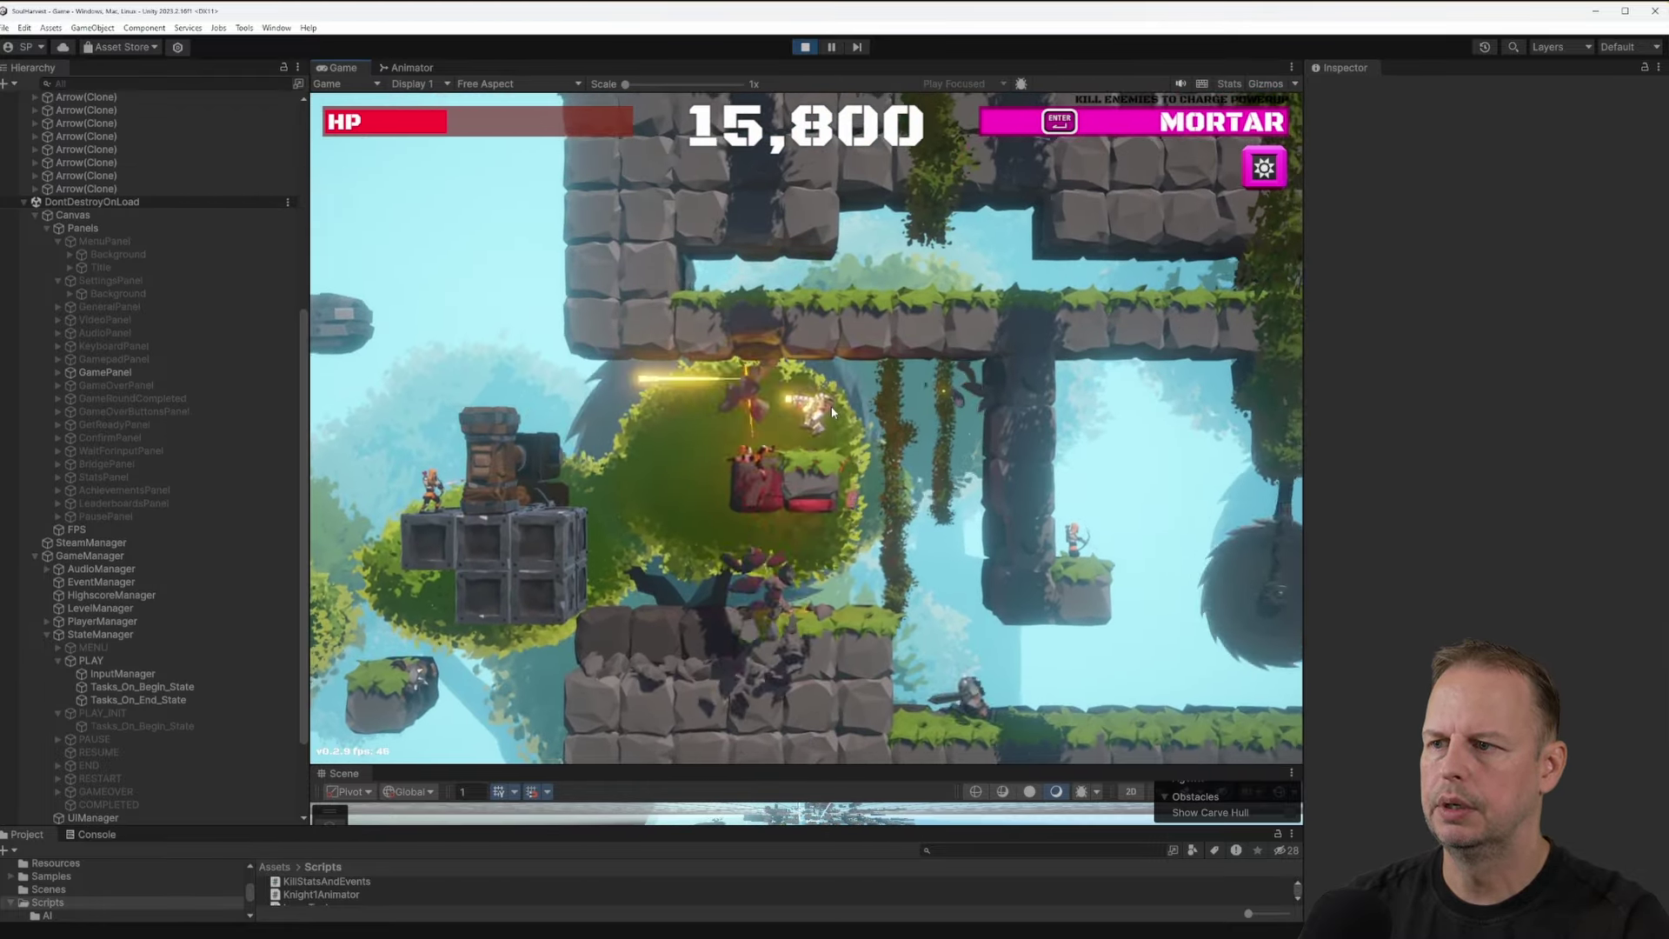
{"action": "key", "text": "Right"}
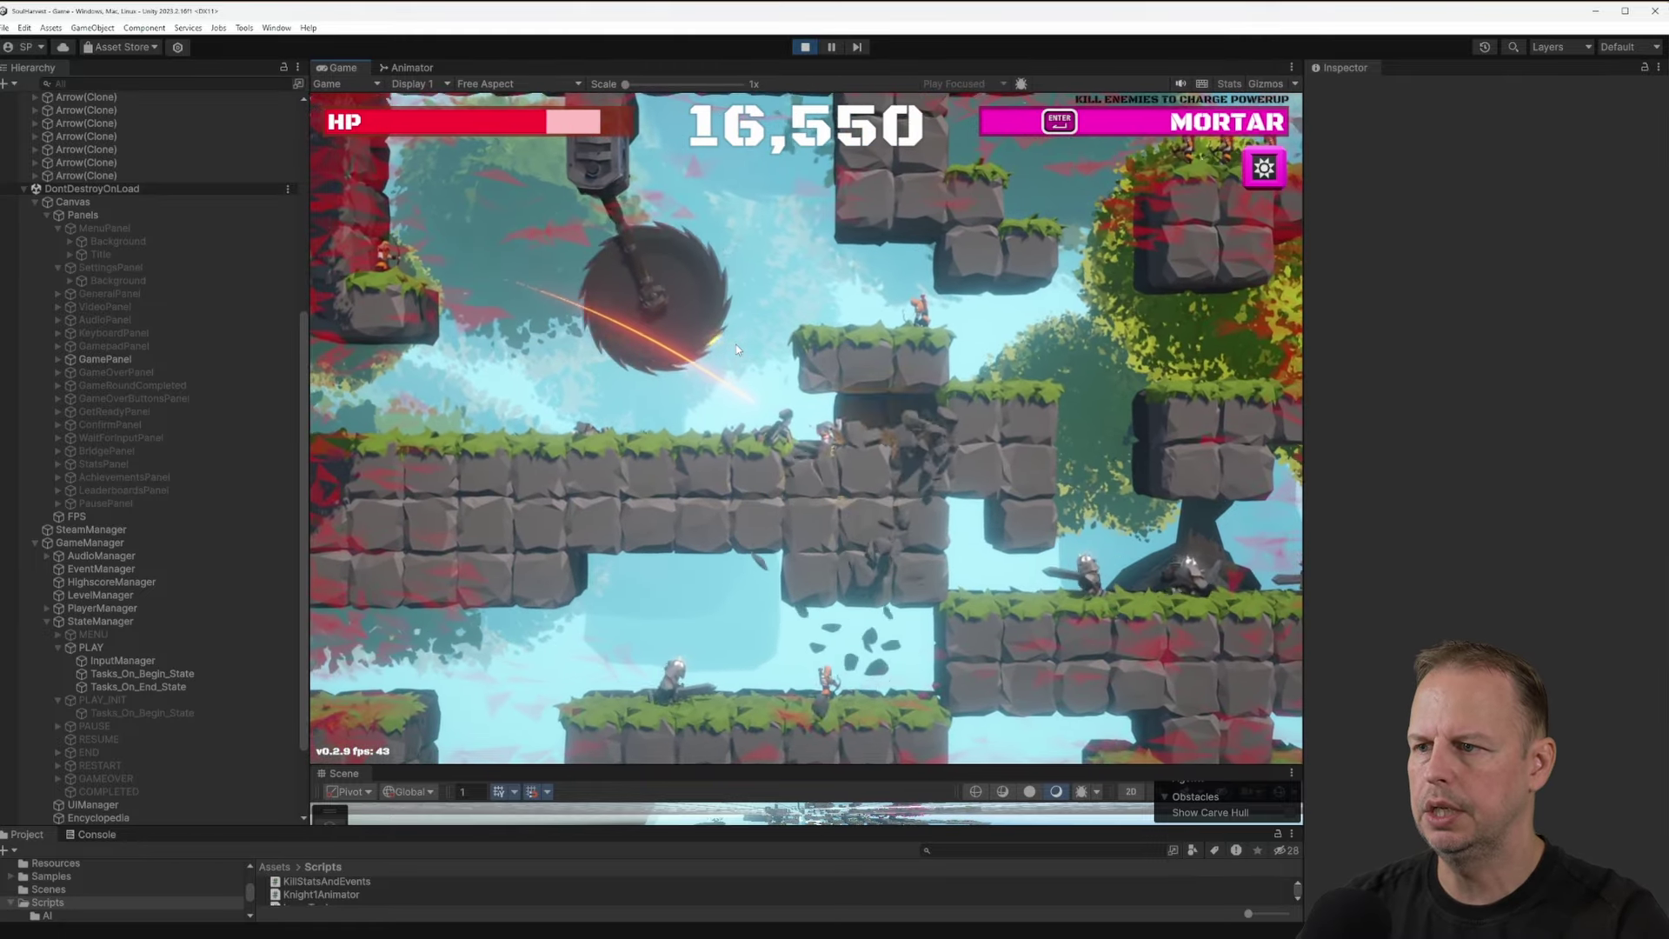
Fight the enemies around the stone ledge beyond the saw blade, then return the player to the grass platform beneath the blade
{"action": "key", "text": "Right"}
{"action": "key", "text": "Left"}
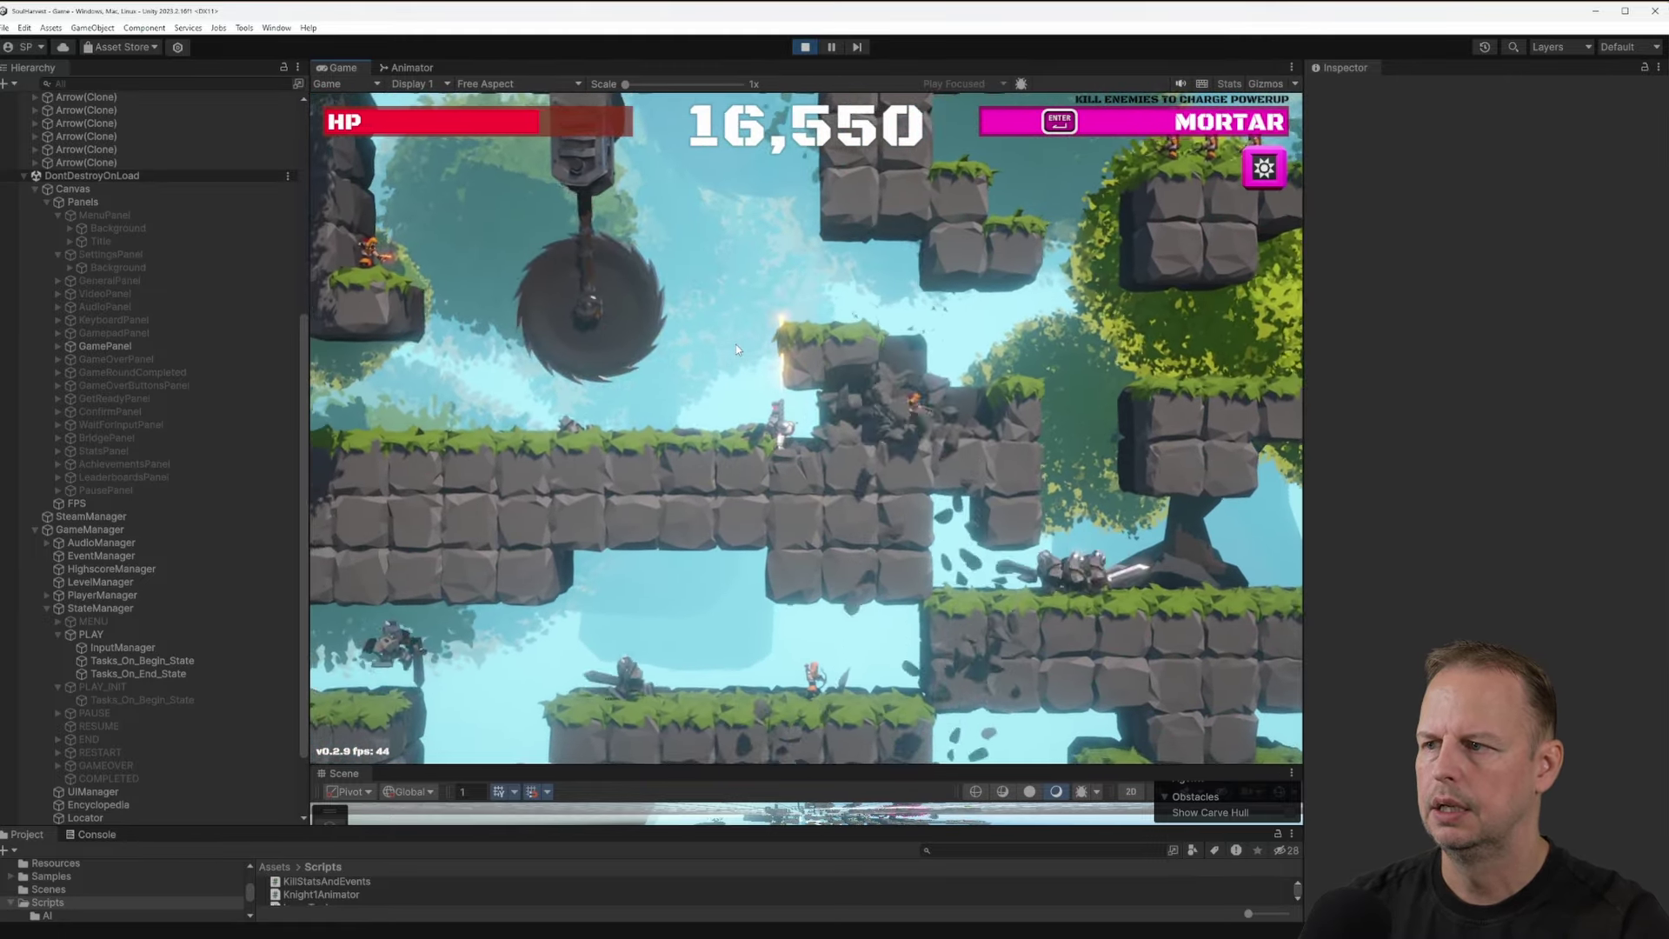
{"action": "key", "text": "space"}
{"action": "key", "text": "Right"}
{"action": "key", "text": "space"}
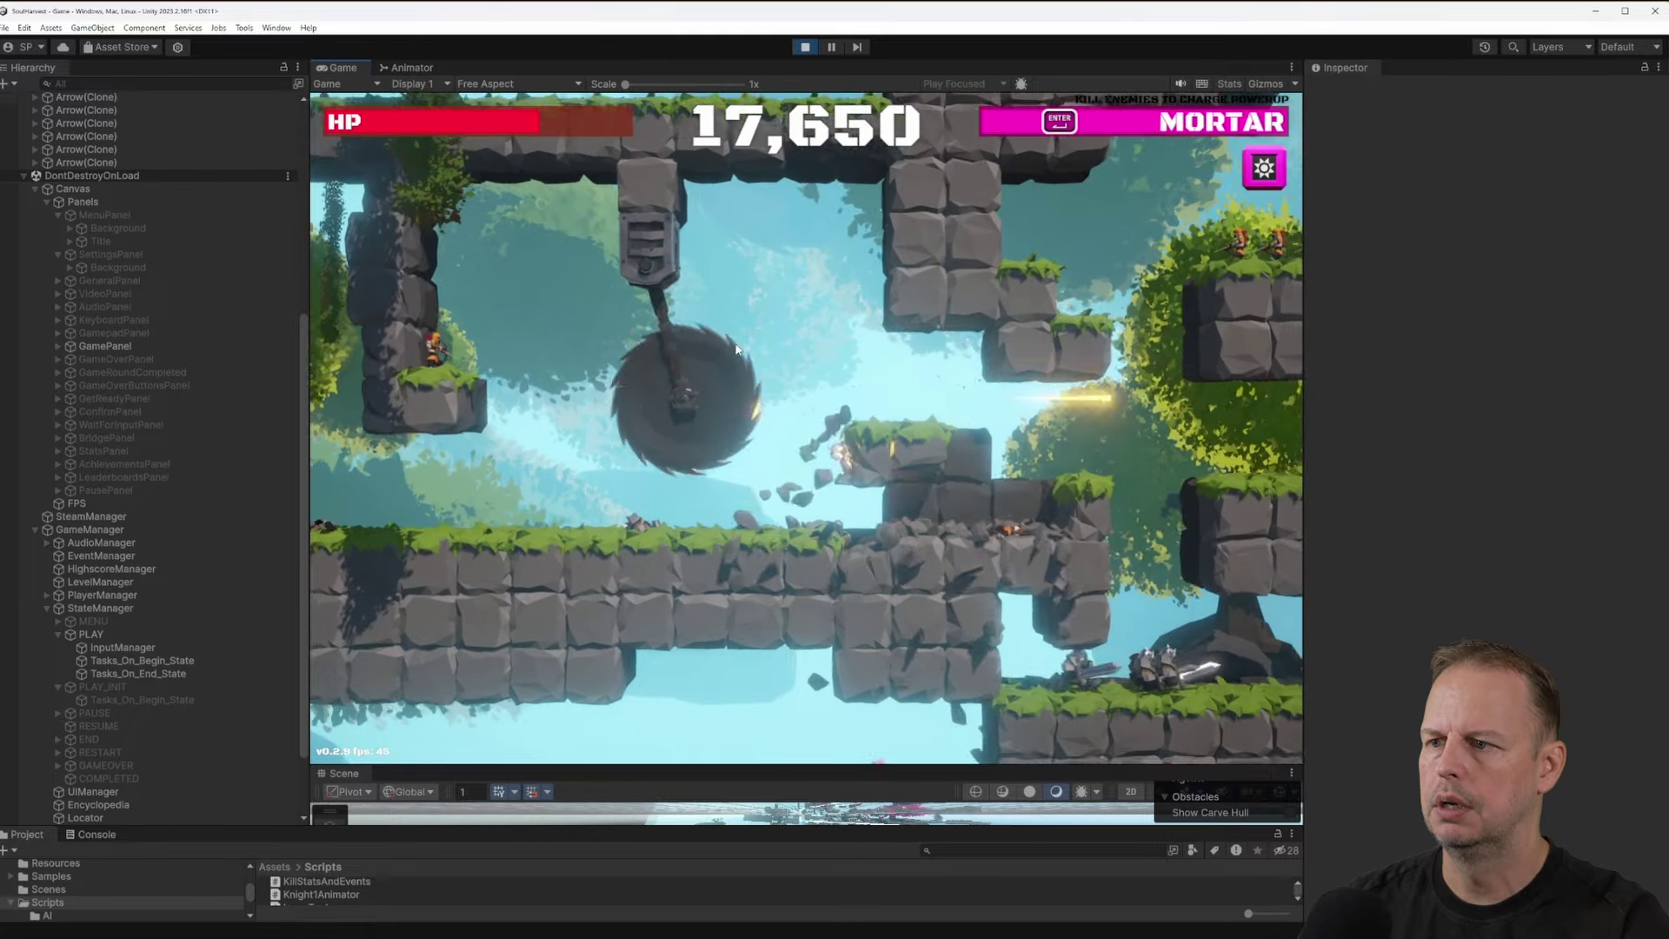
{"action": "key", "text": "Left"}
{"action": "key", "text": "space"}
{"action": "key", "text": "Right"}
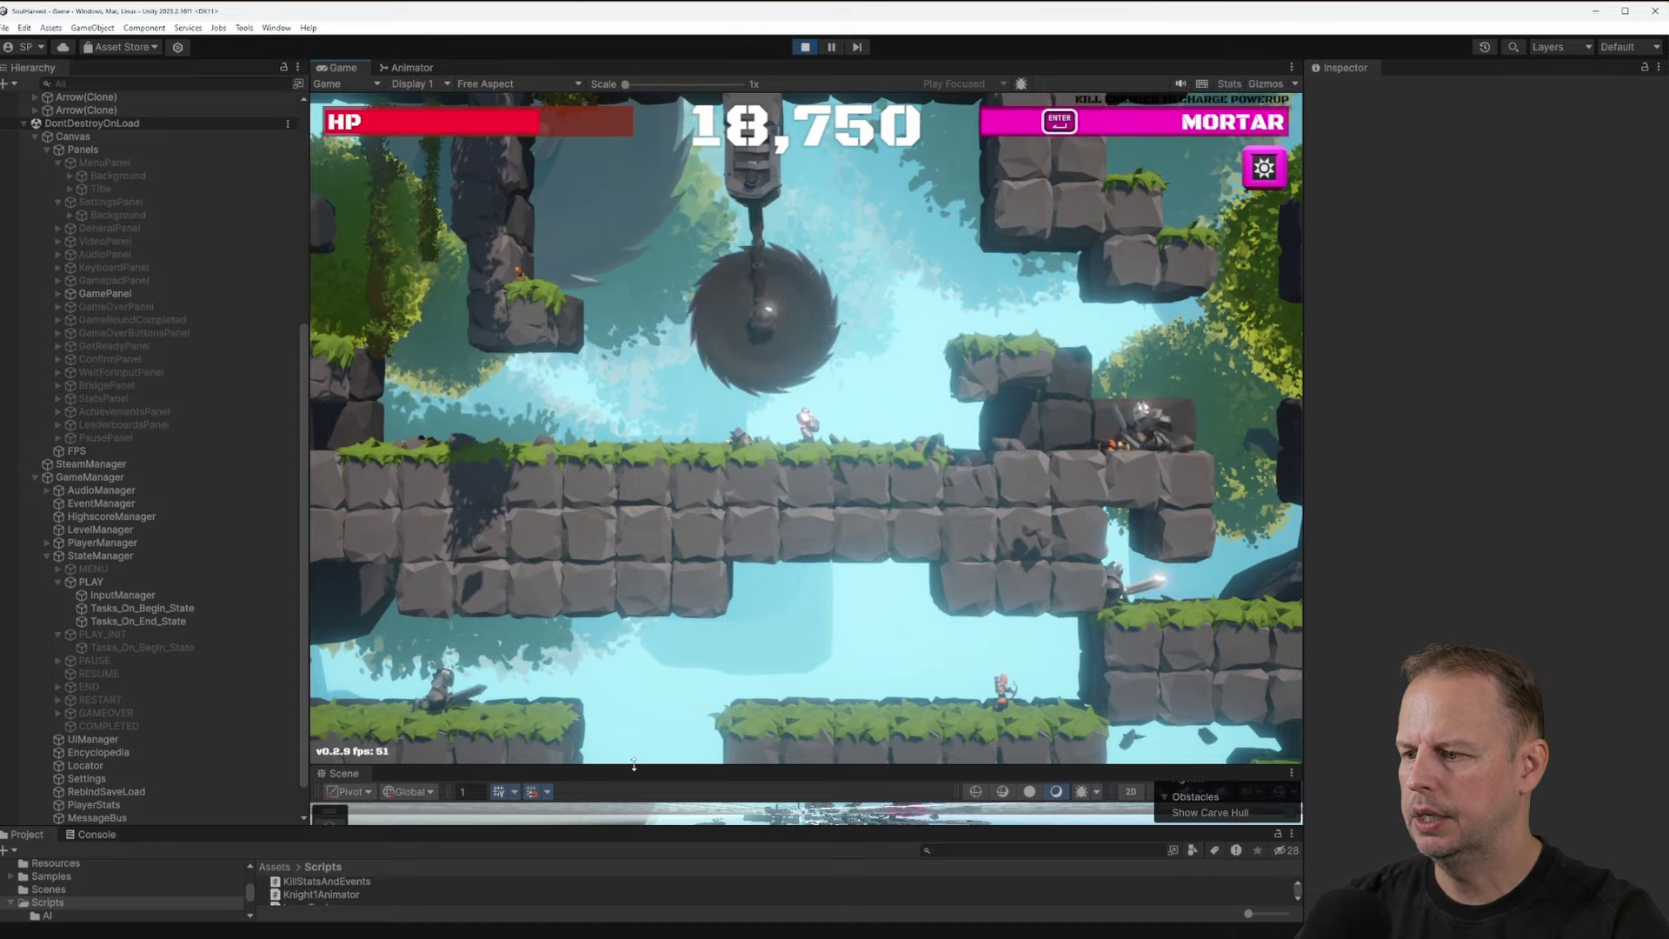
Enlarge the Scene view, move in on the player's platform, and select the swinging saw's Blade object
{"action": "left_click_drag", "start_coordinate": [626, 768], "coordinate": [701, 501]}
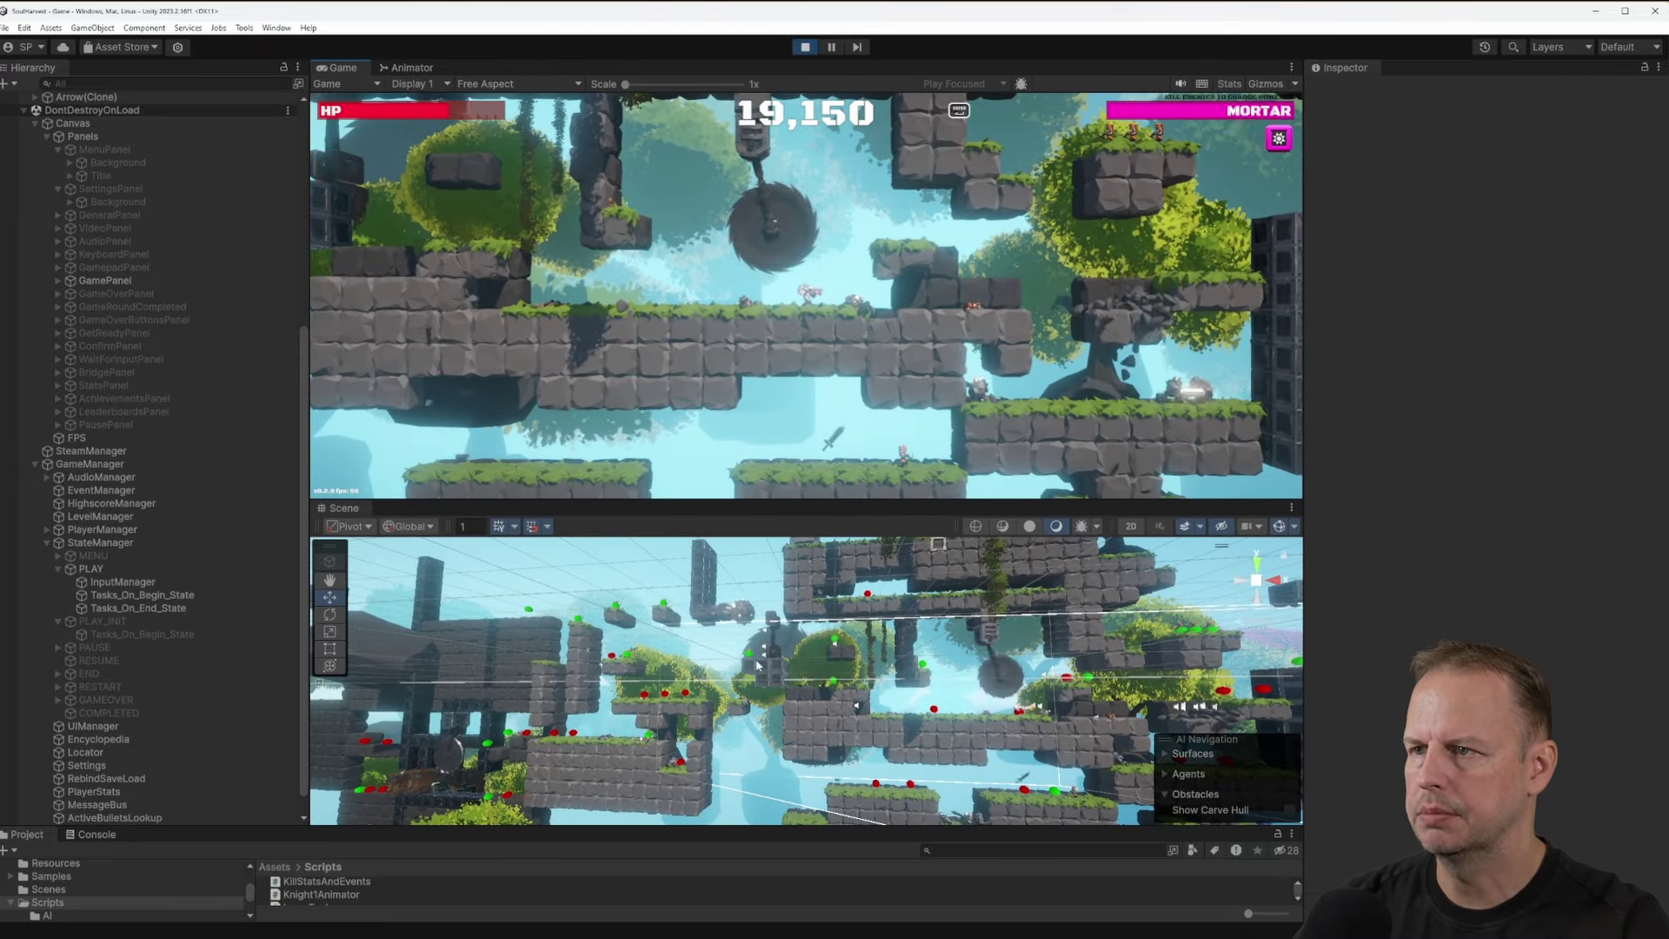
{"action": "right_click_drag", "start_coordinate": [905, 671], "coordinate": [872, 634]}
{"action": "key", "text": "w"}
{"action": "left_click", "coordinate": [878, 560]}
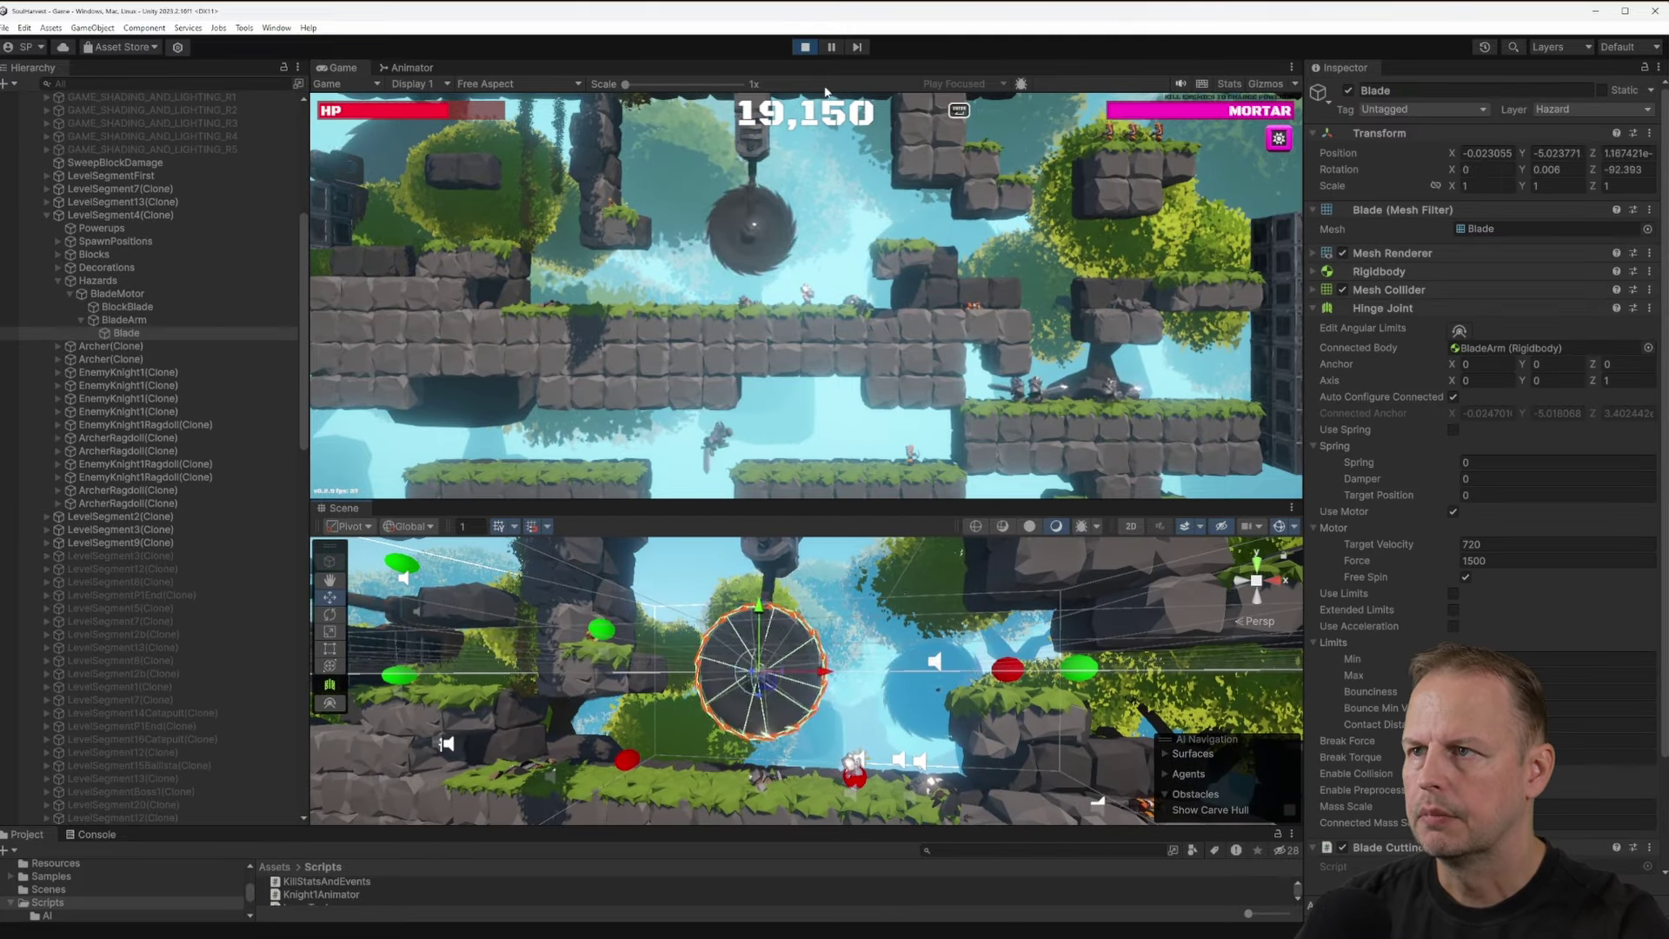
Pause the game and enlarge the Scene view so it shows the whole blade hazard above the player
{"action": "left_click", "coordinate": [832, 48]}
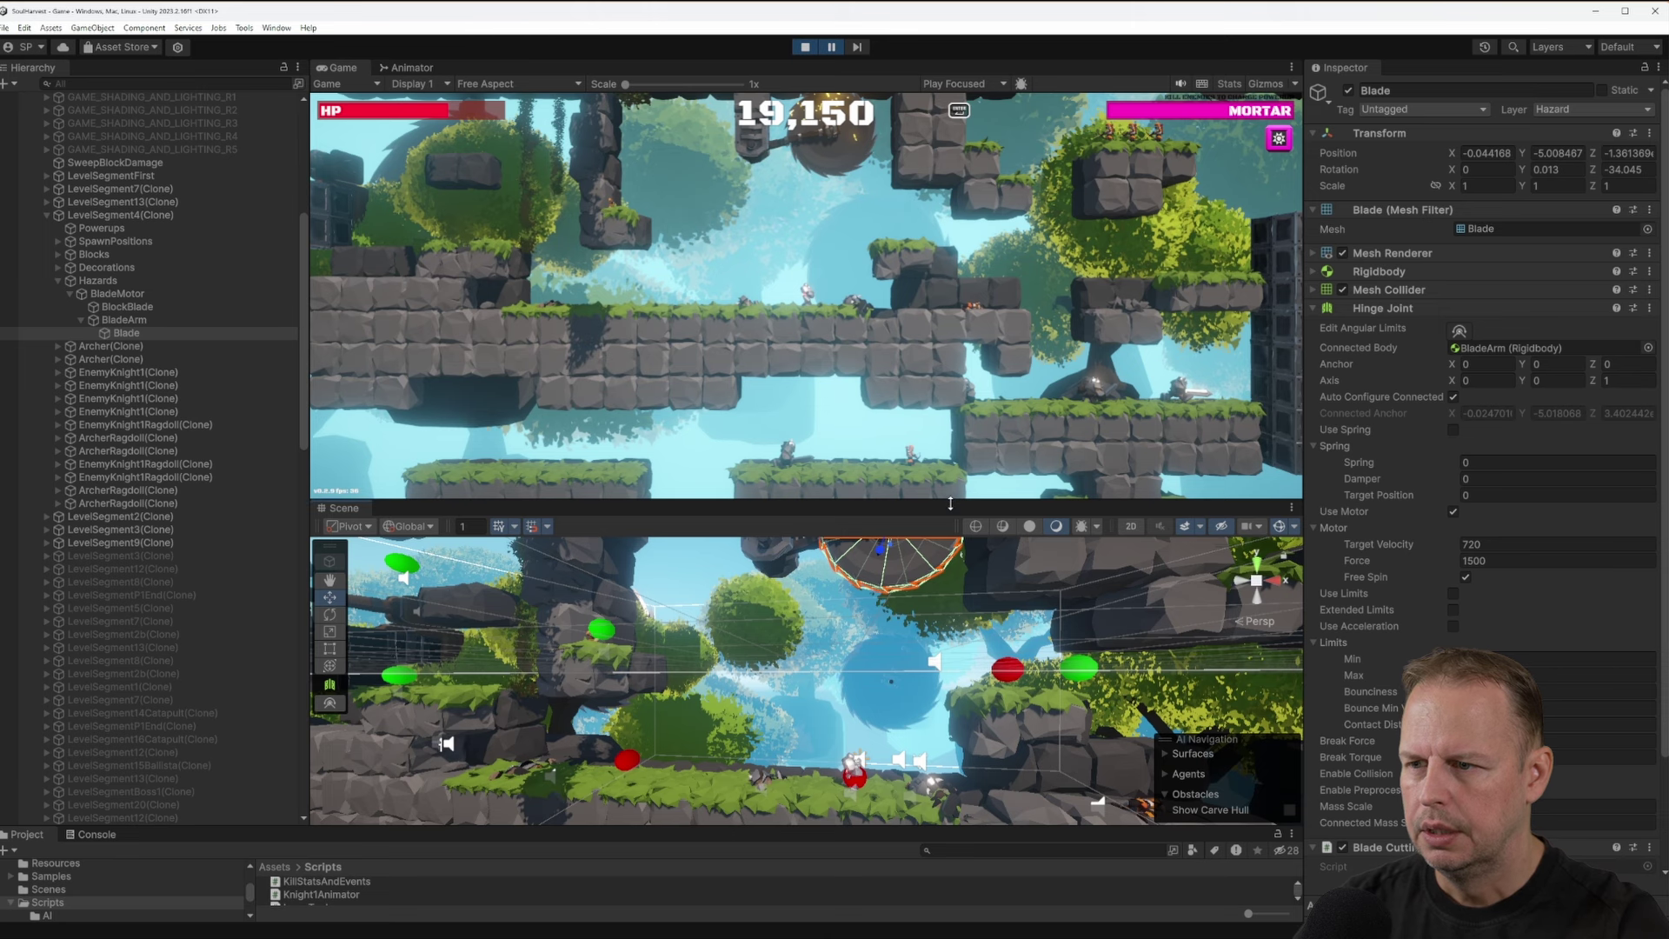
{"action": "left_click_drag", "start_coordinate": [950, 504], "coordinate": [950, 273]}
{"action": "right_click_drag", "start_coordinate": [846, 478], "coordinate": [855, 423]}
{"action": "key", "text": "s"}
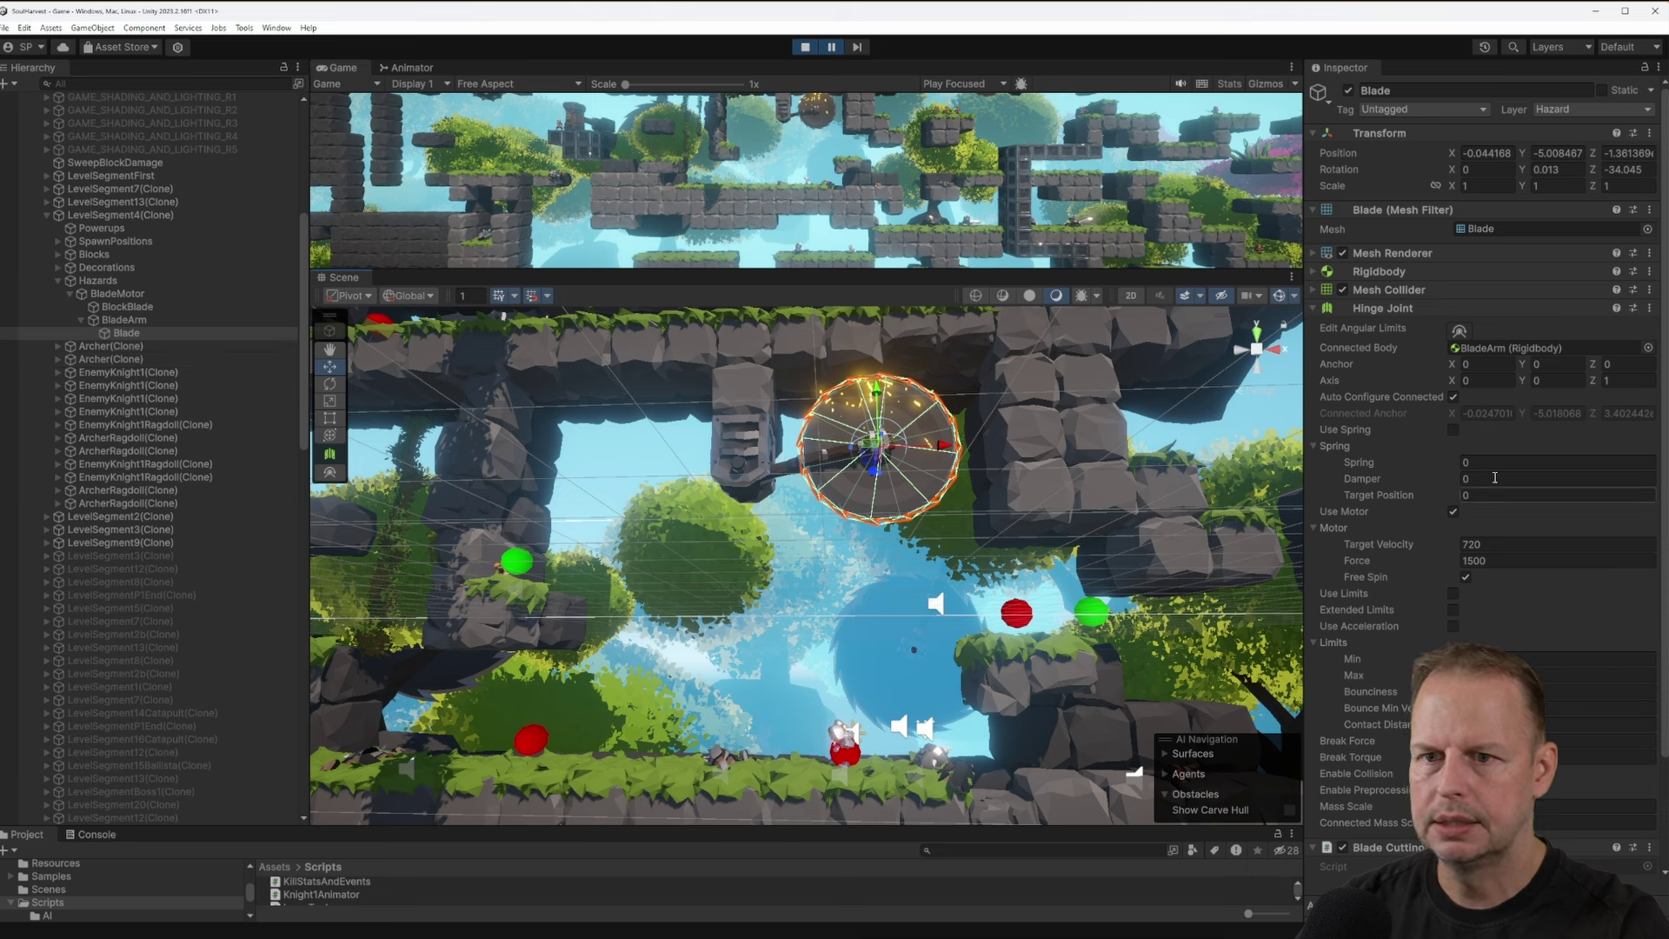
Collapse the Blade's Hinge Joint settings and check the dealer type in its Damage Dealer Id script
{"action": "left_click", "coordinate": [1312, 309]}
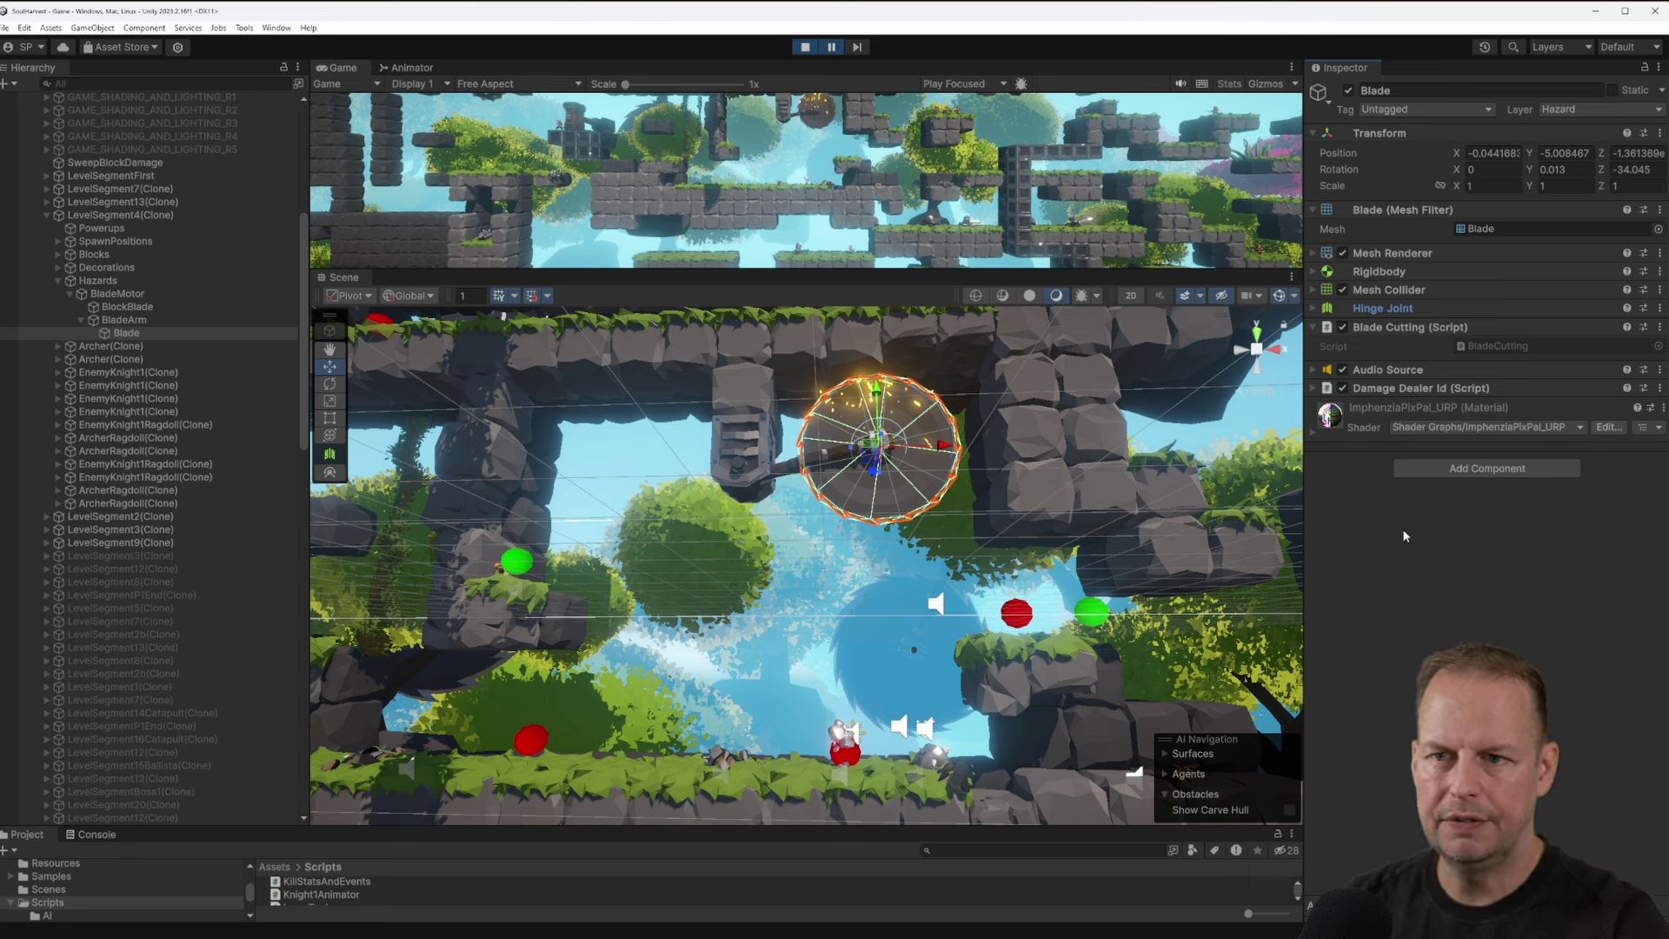
{"action": "left_click", "coordinate": [1315, 387]}
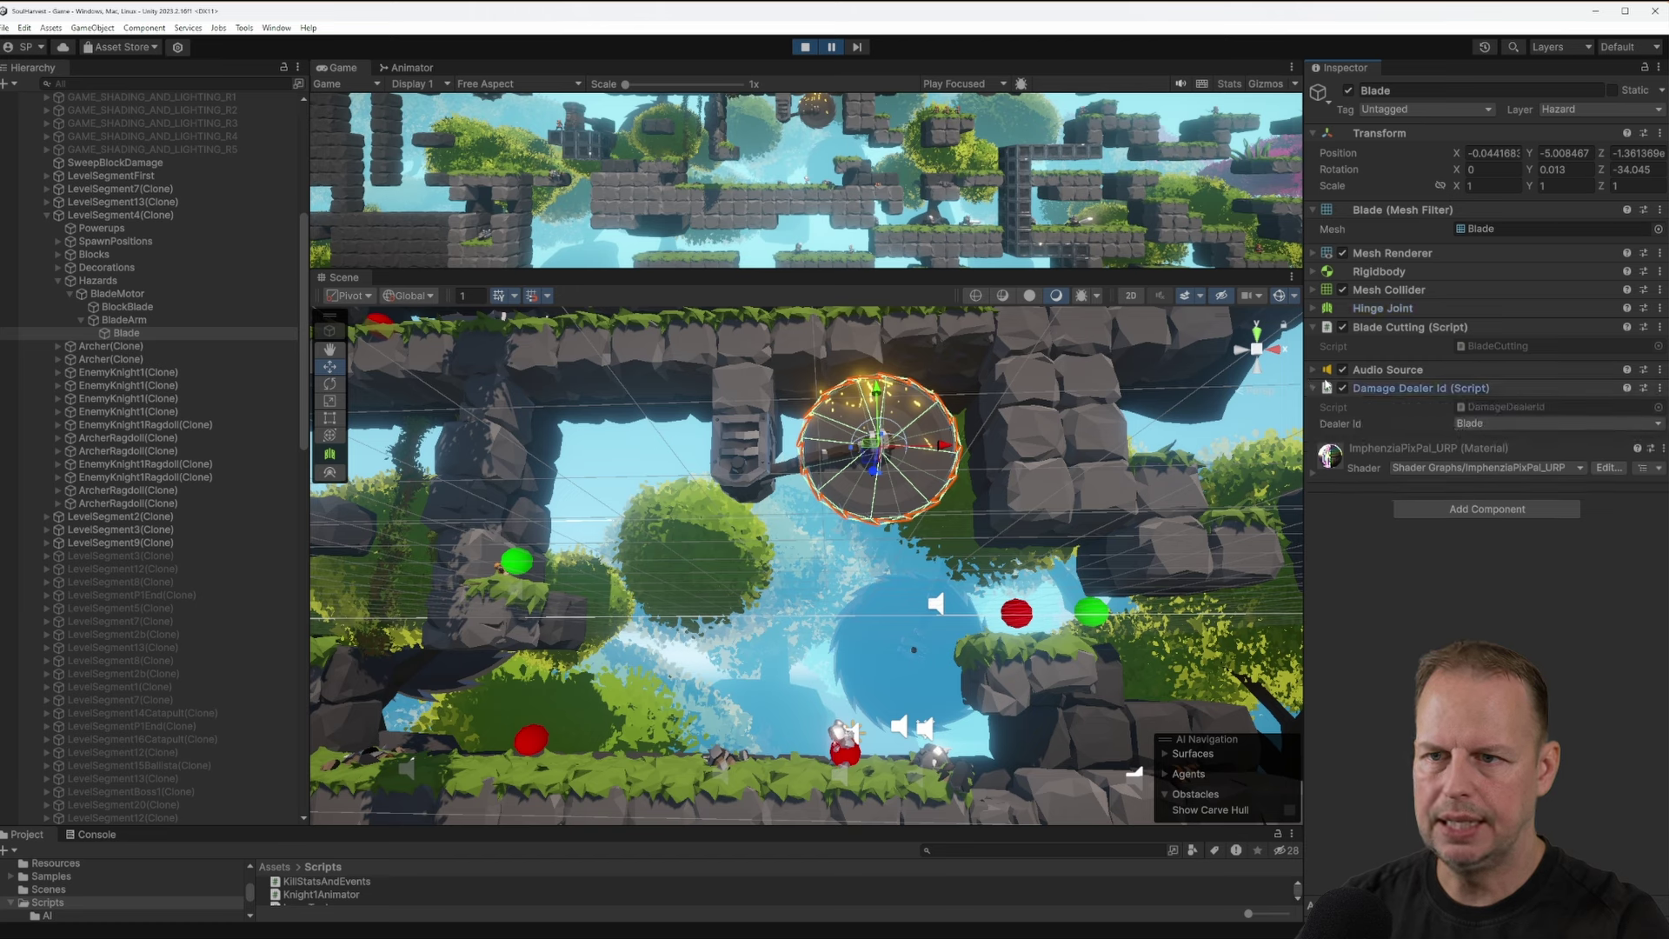
{"action": "left_click", "coordinate": [1313, 388]}
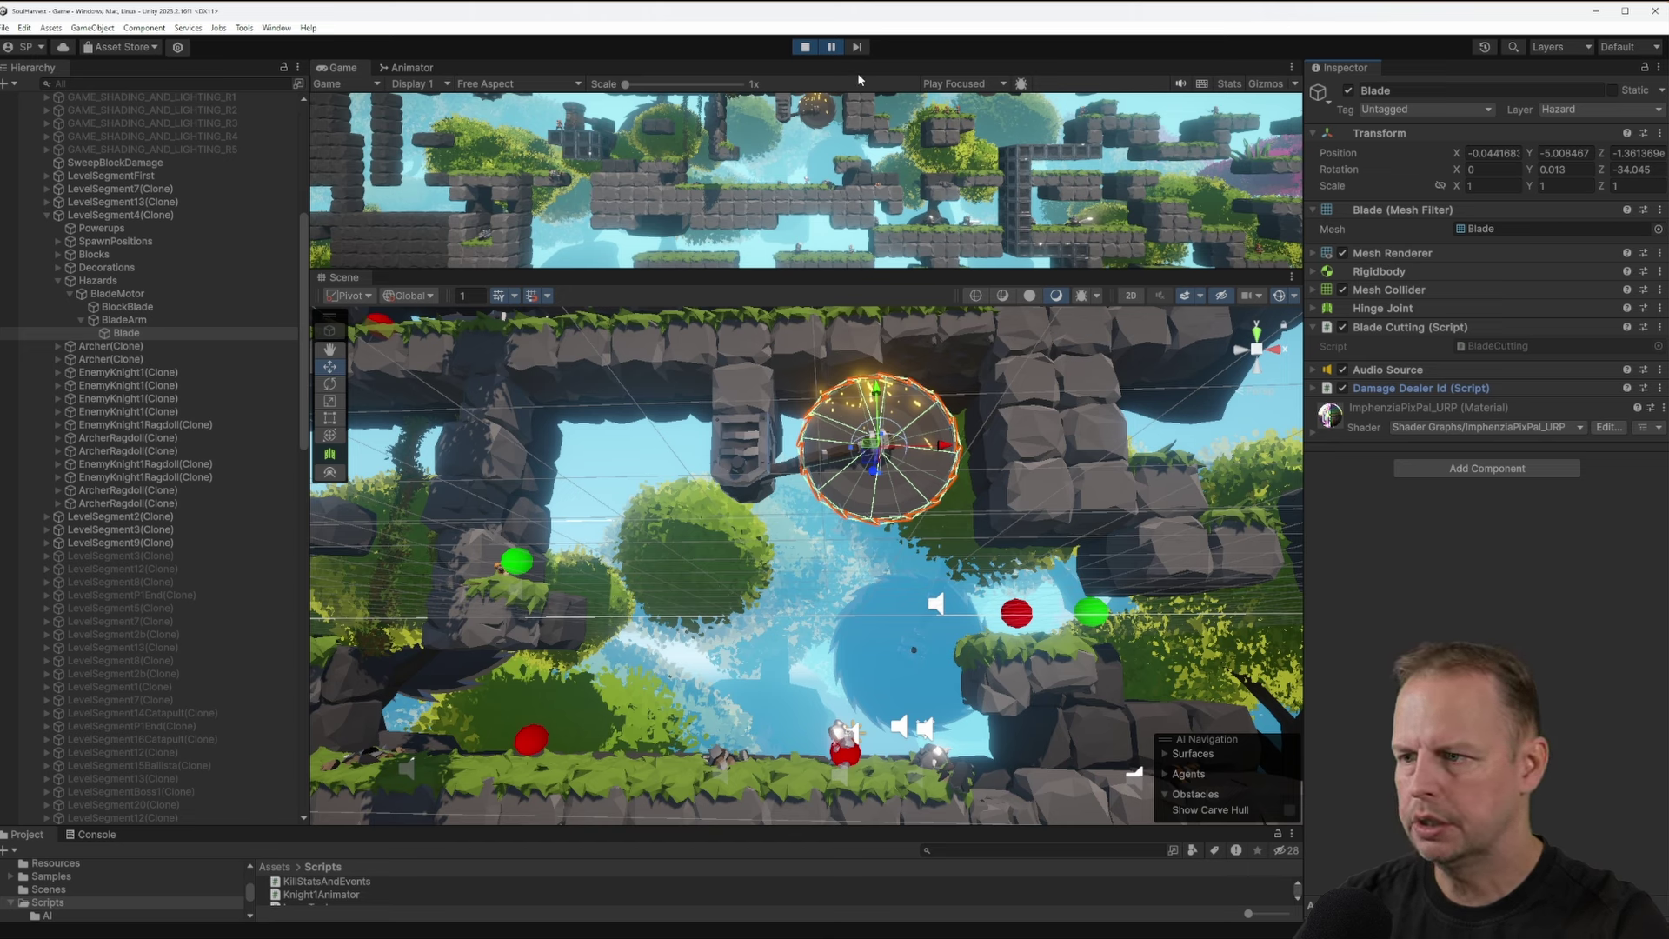
Resume the game and set the Hinge Joint motor's Target Velocity on the BladeArm to -600
{"action": "left_click", "coordinate": [832, 48]}
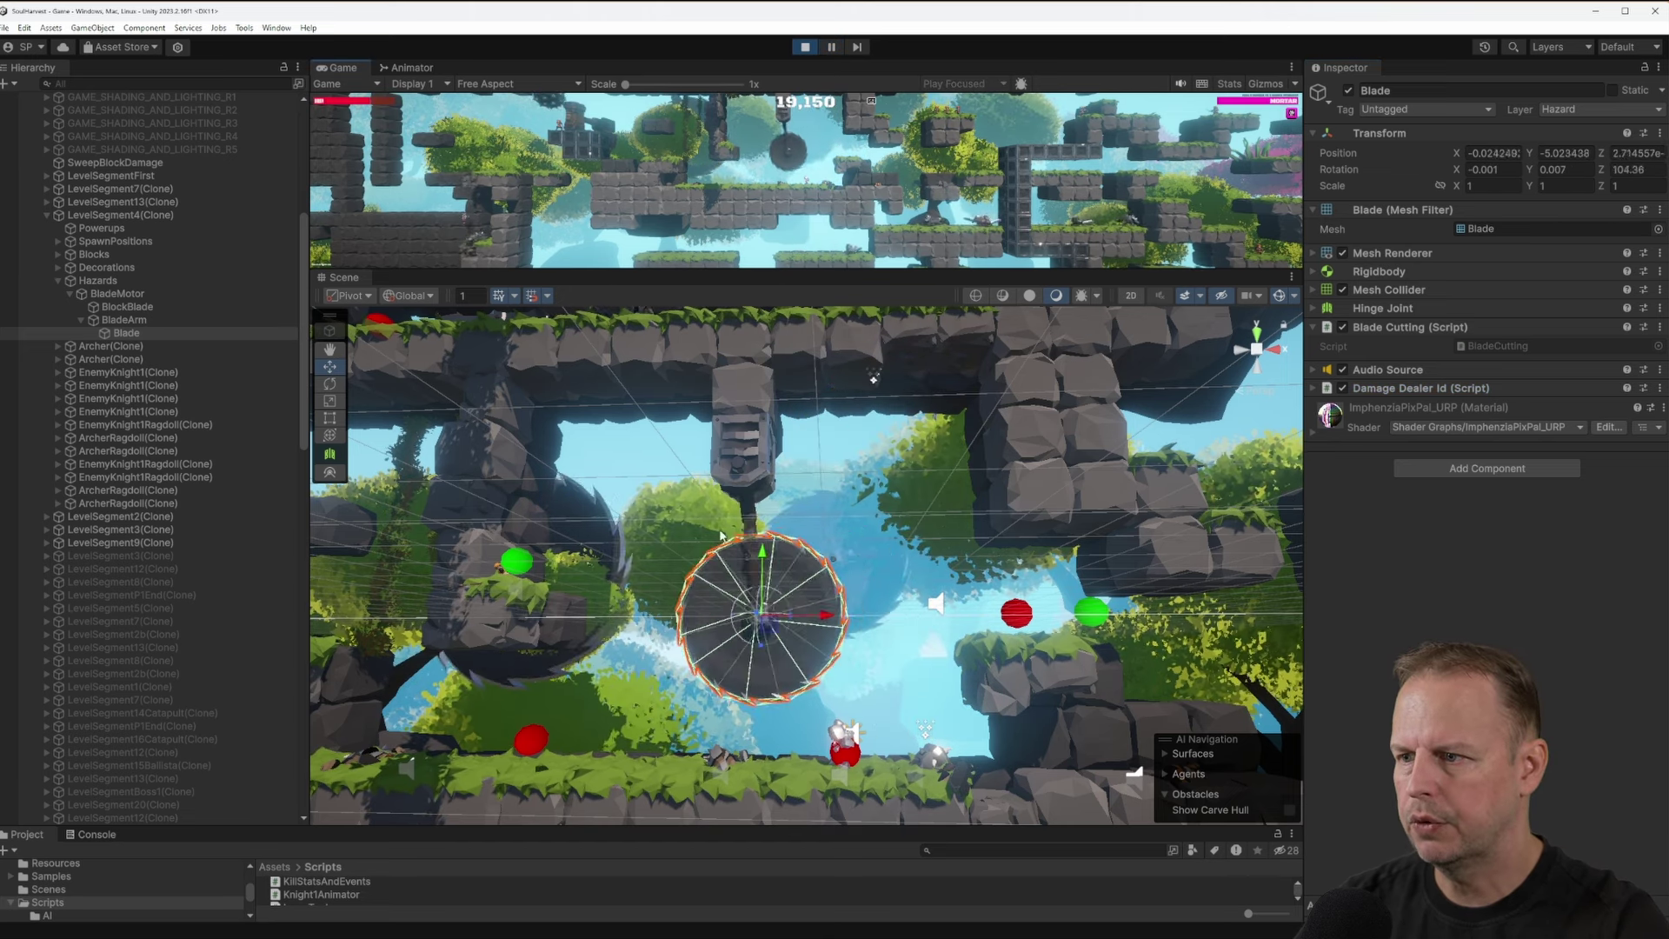
{"action": "left_click", "coordinate": [702, 493]}
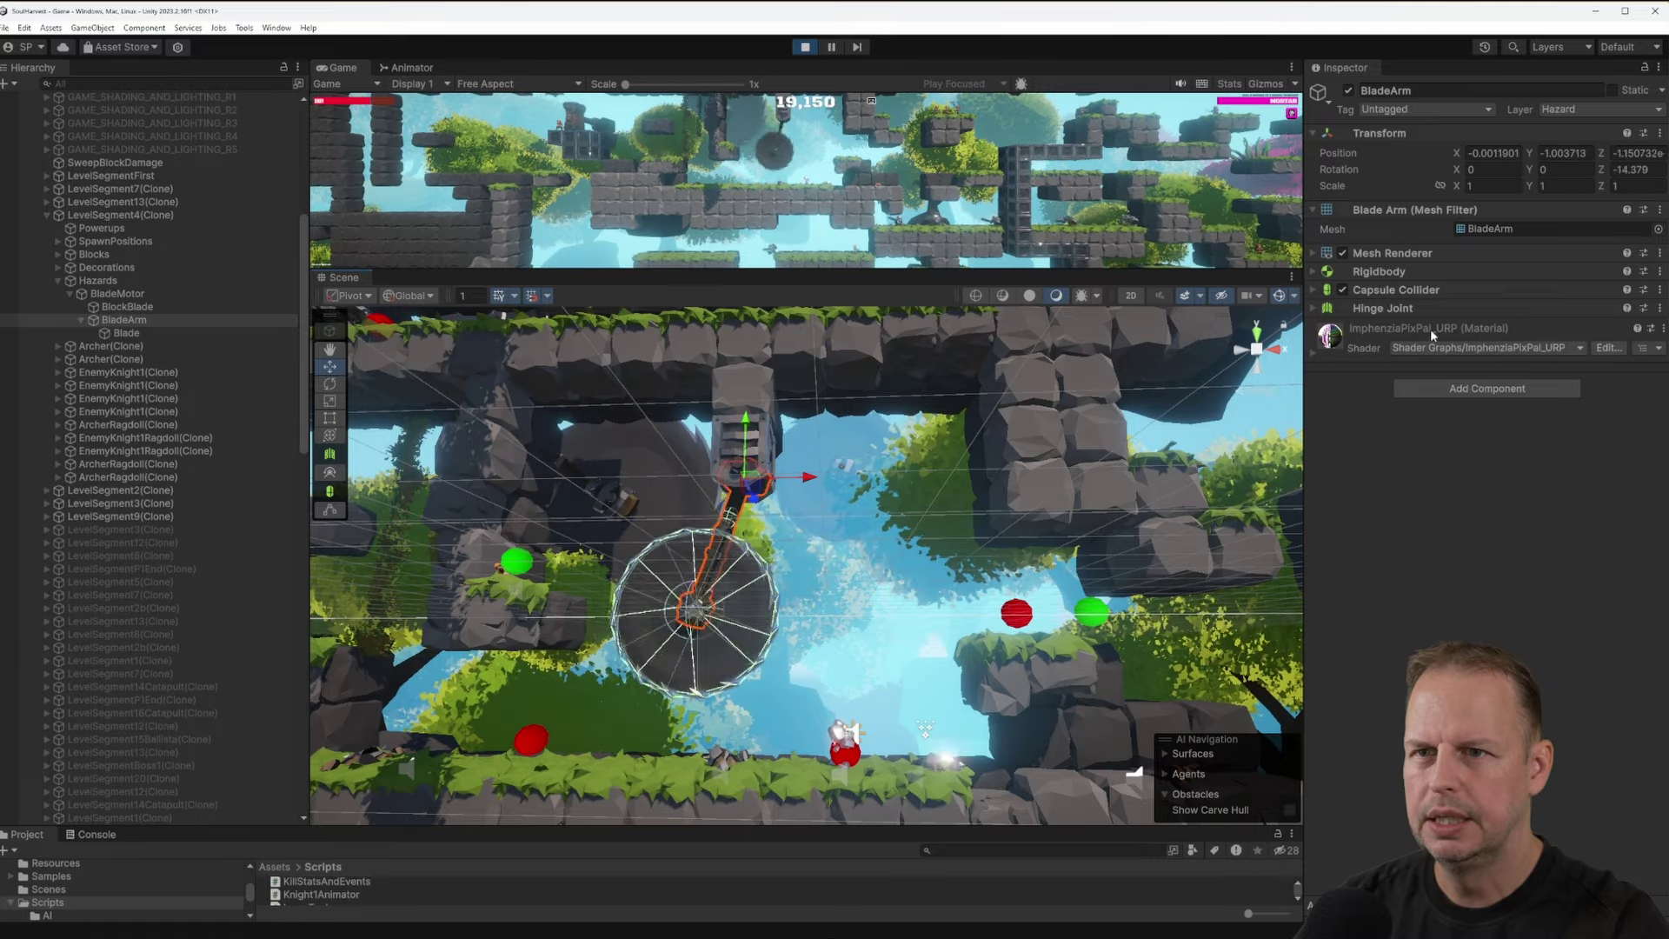
{"action": "left_click", "coordinate": [1385, 308]}
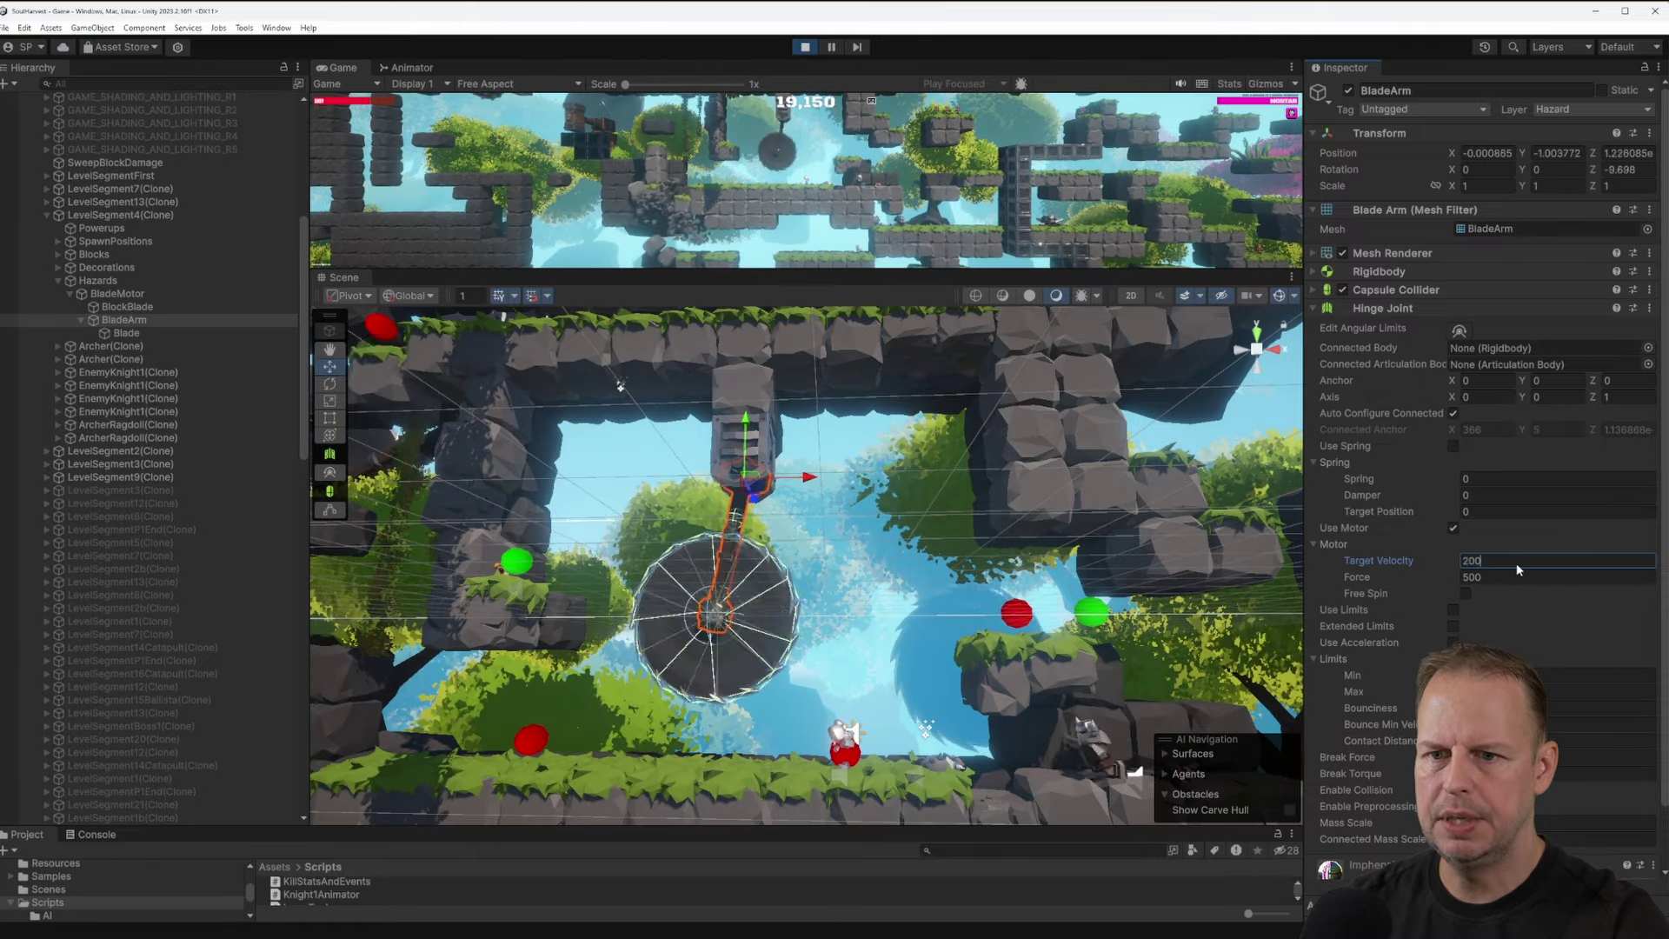
{"action": "type", "text": "-600"}
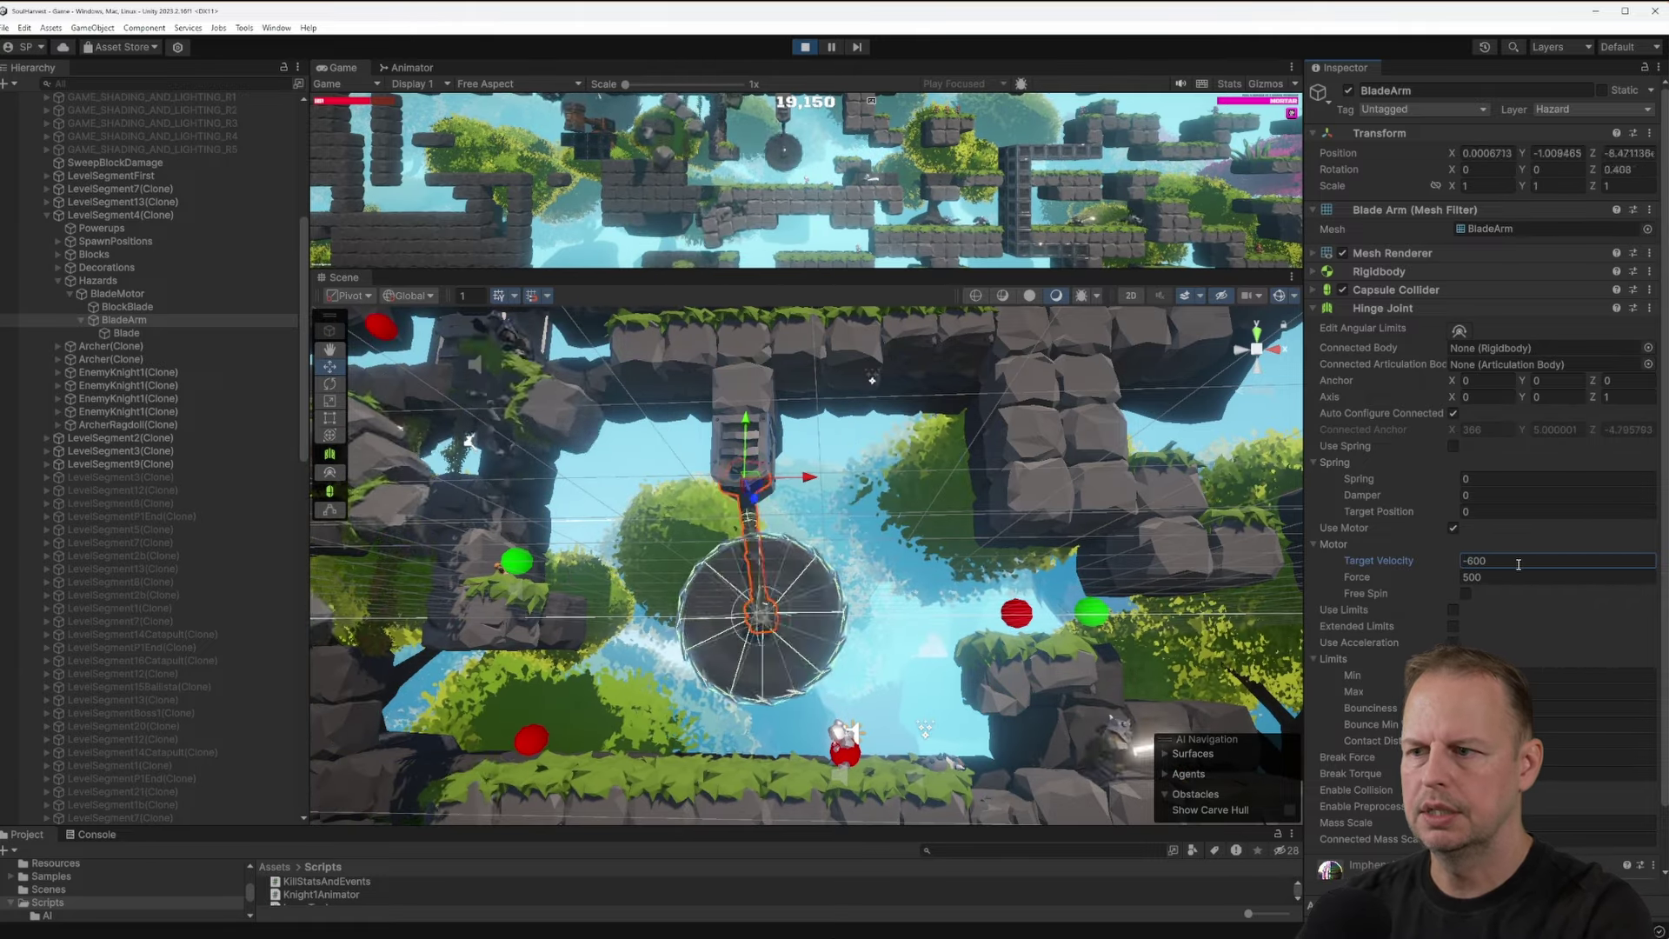
Dismiss the object's context menu, play on through the level, and enlarge the Game view
{"action": "right_click", "coordinate": [902, 666]}
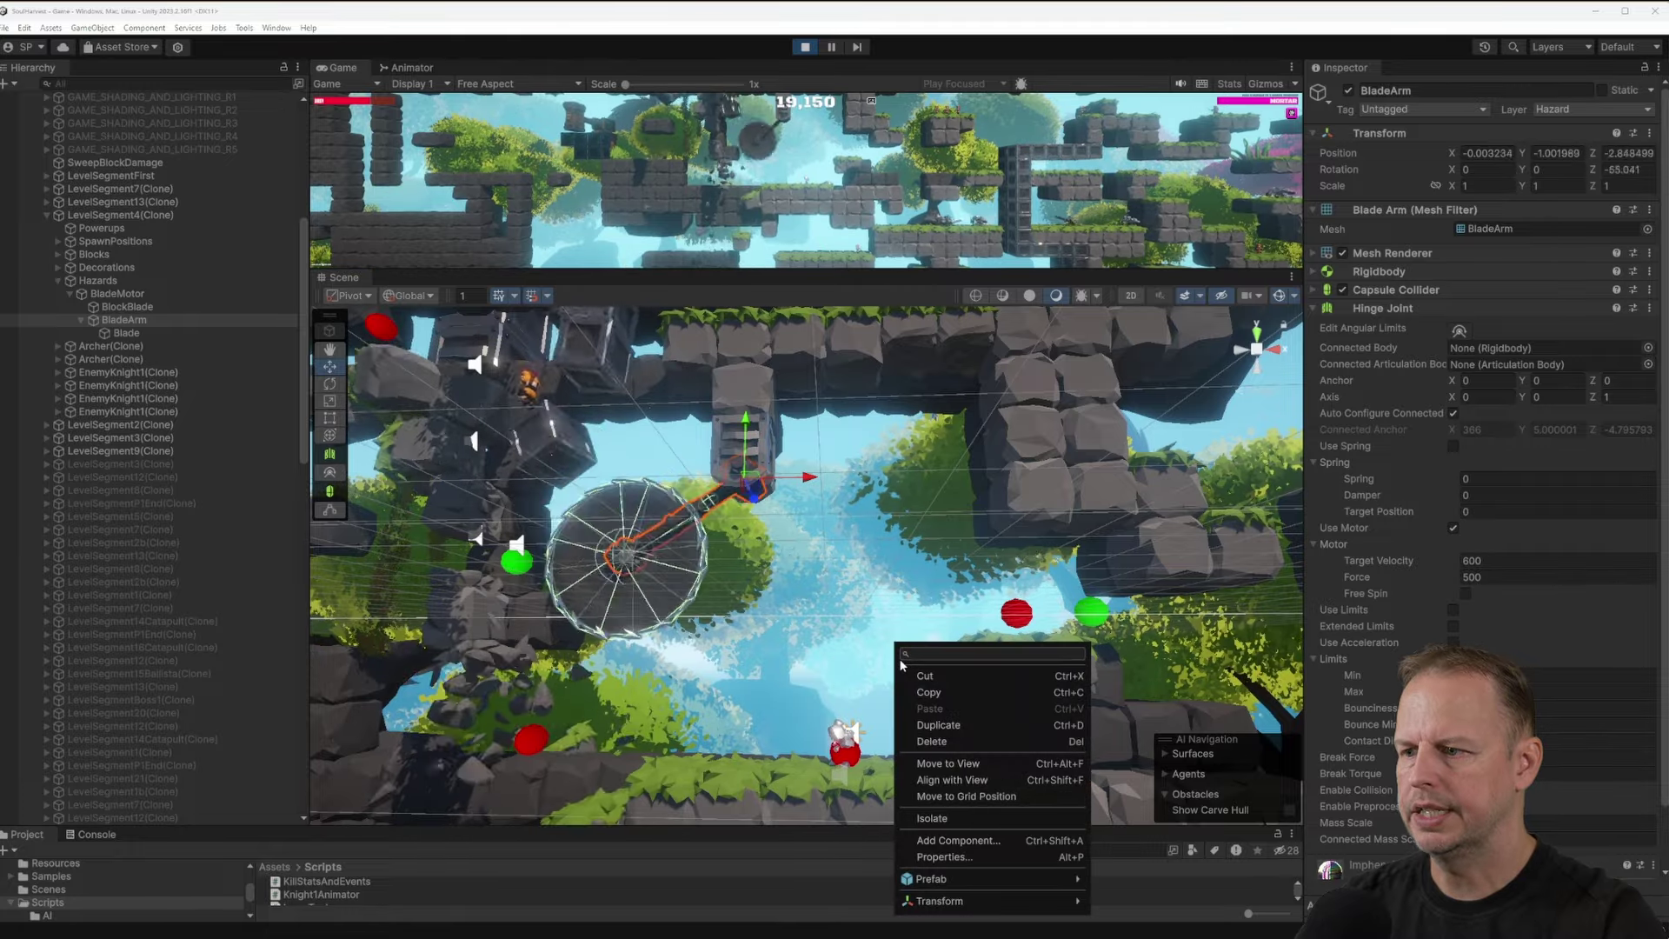
{"action": "left_click", "coordinate": [869, 539]}
{"action": "left_click", "coordinate": [941, 212]}
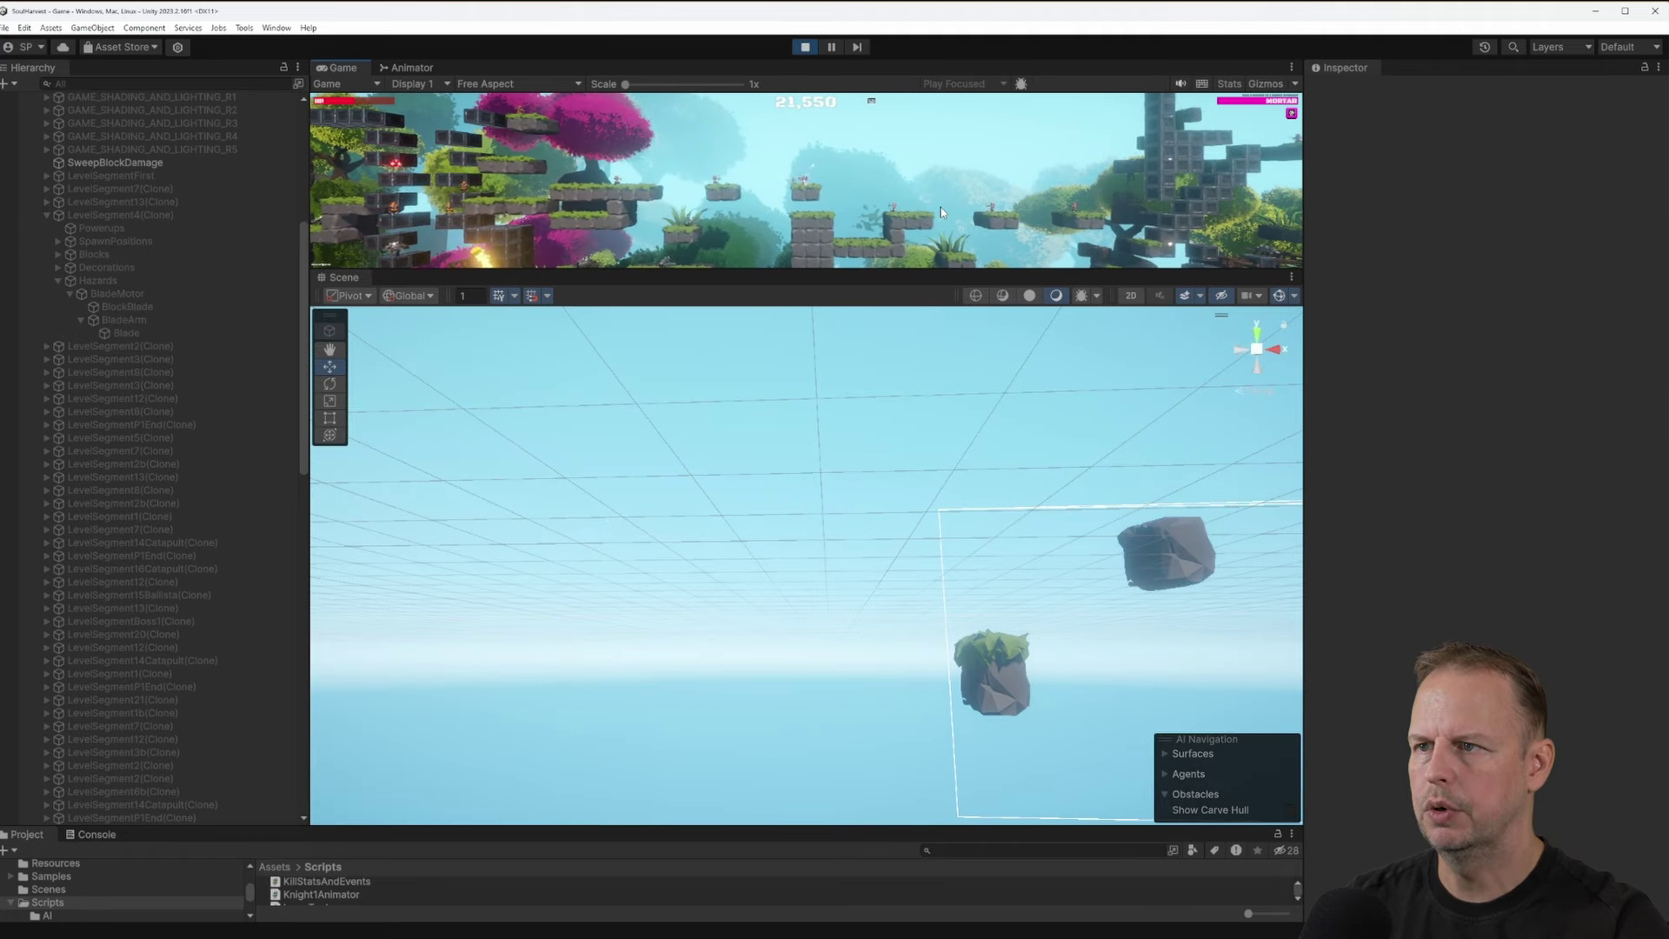
{"action": "left_click_drag", "start_coordinate": [1061, 271], "coordinate": [1044, 691]}
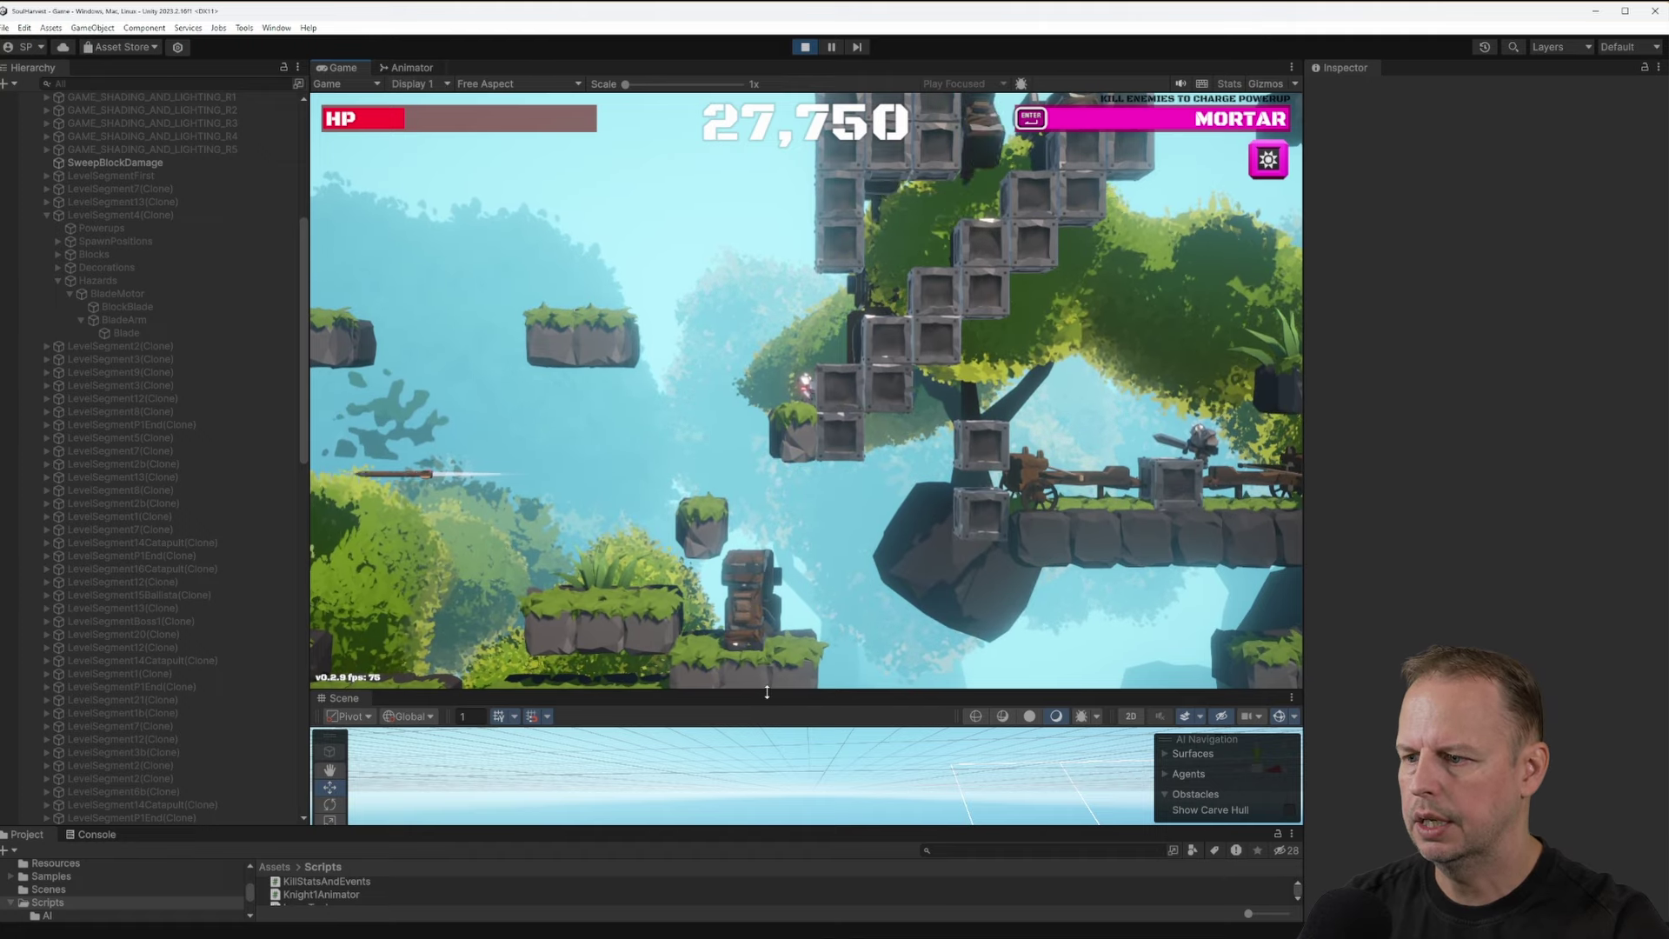
Give the Scene view more height and turn it to show the whole generated level from afar
{"action": "left_click_drag", "start_coordinate": [764, 692], "coordinate": [757, 376]}
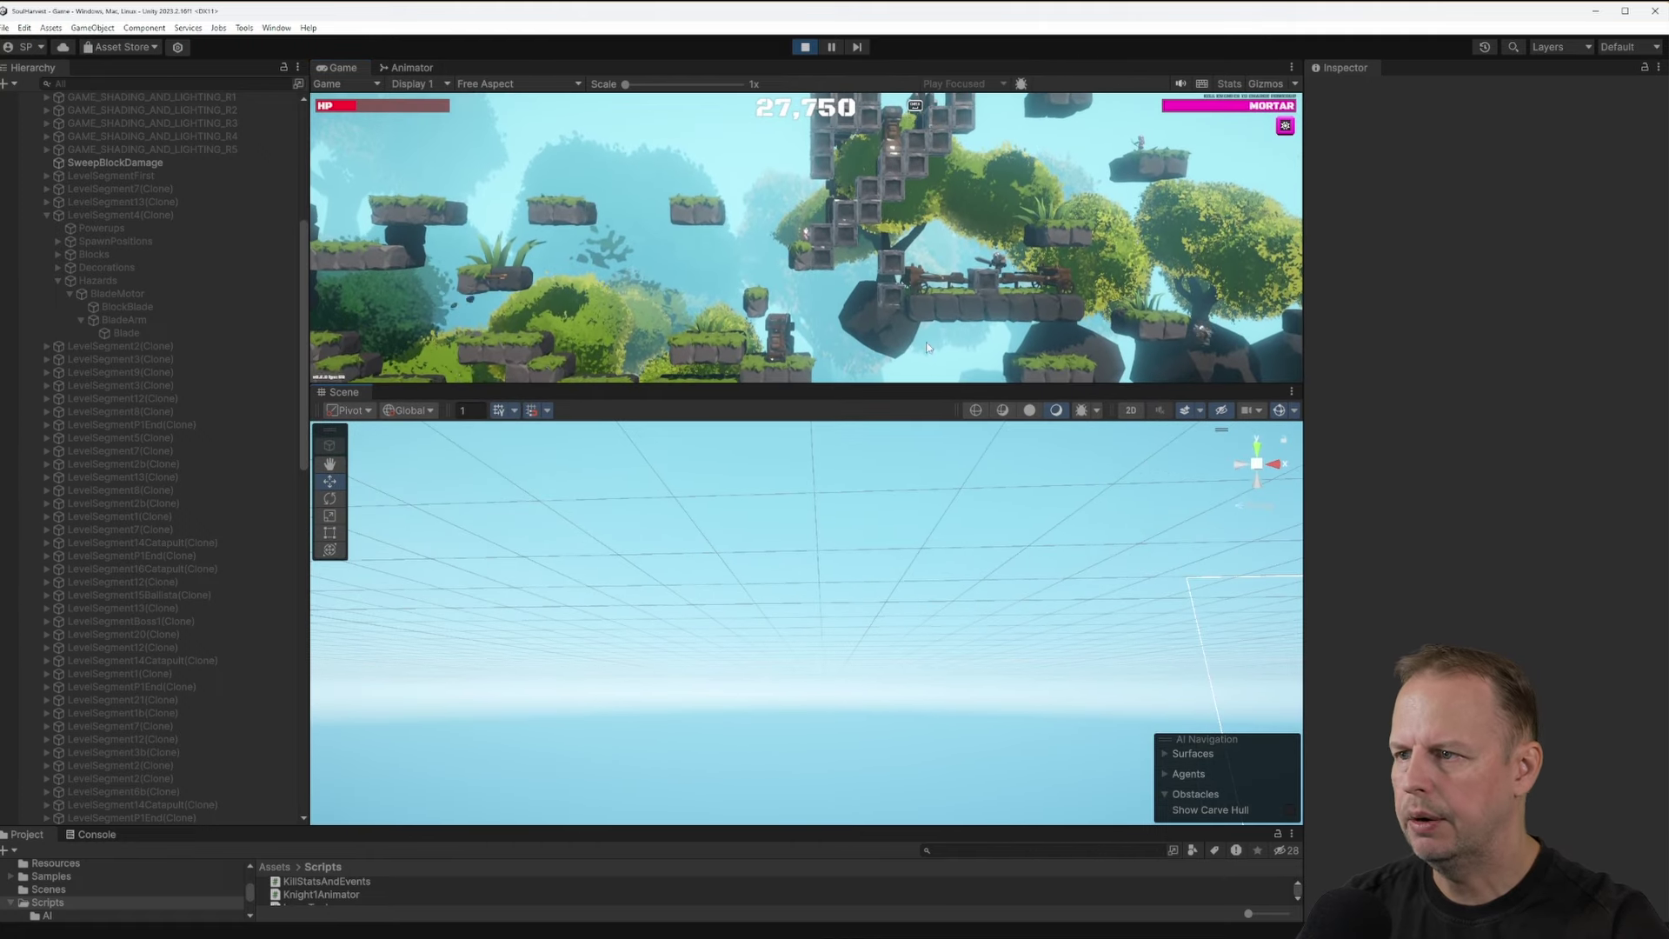
{"action": "right_click_drag", "start_coordinate": [777, 622], "coordinate": [1045, 669]}
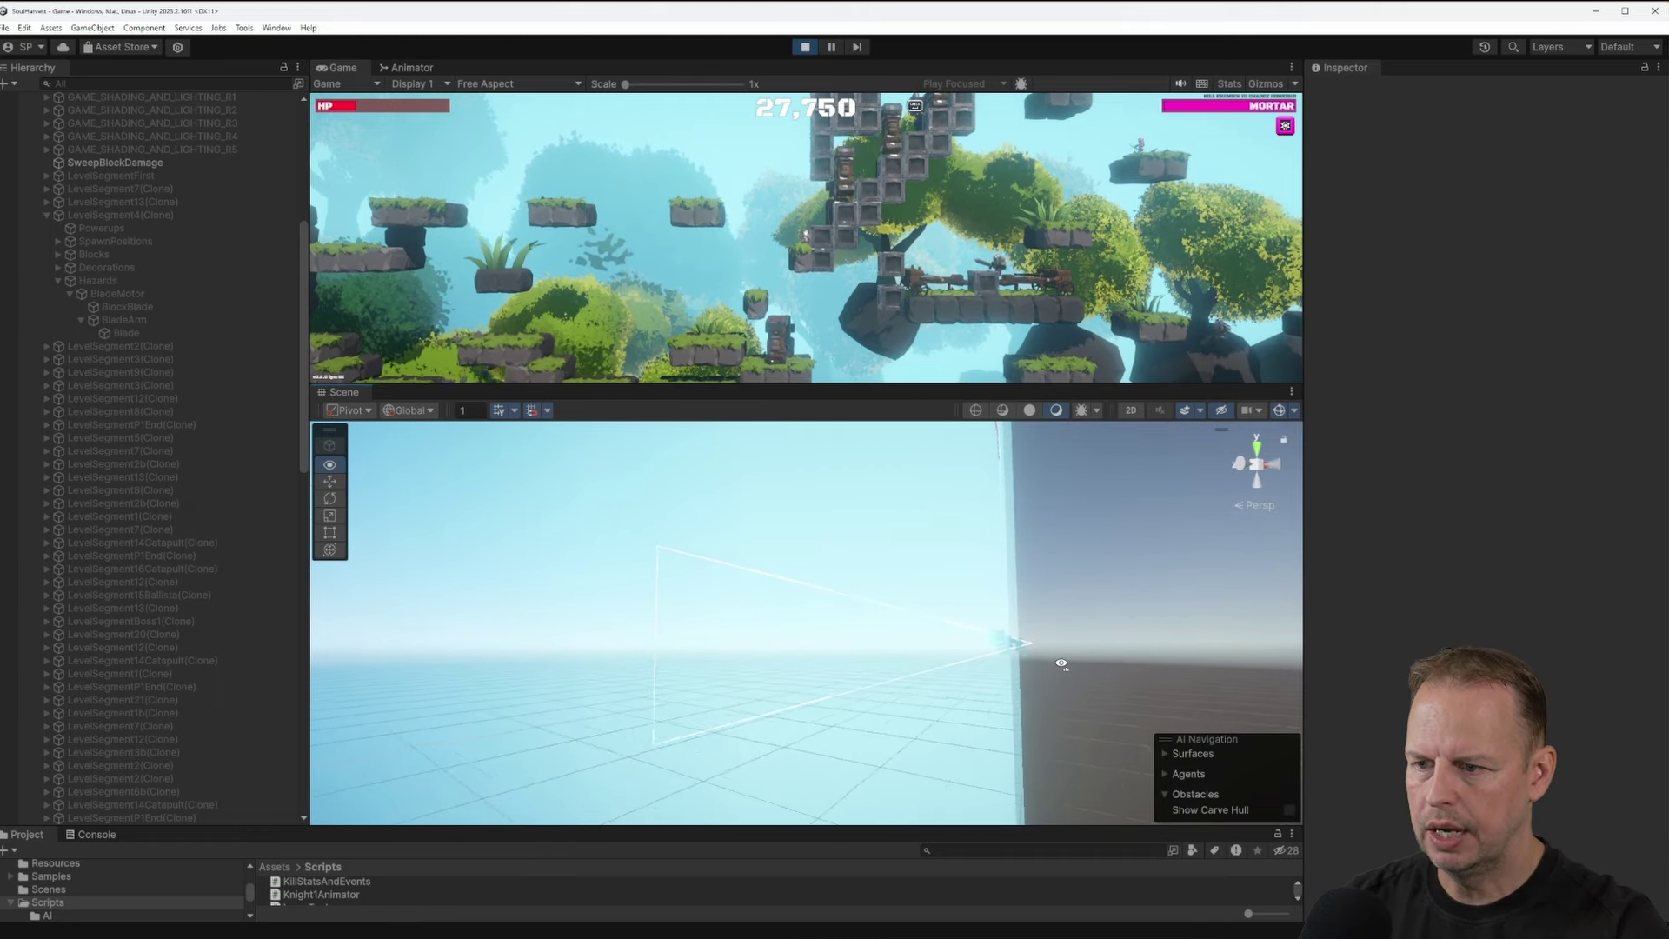
{"action": "right_click_drag", "start_coordinate": [1054, 664], "coordinate": [835, 675]}
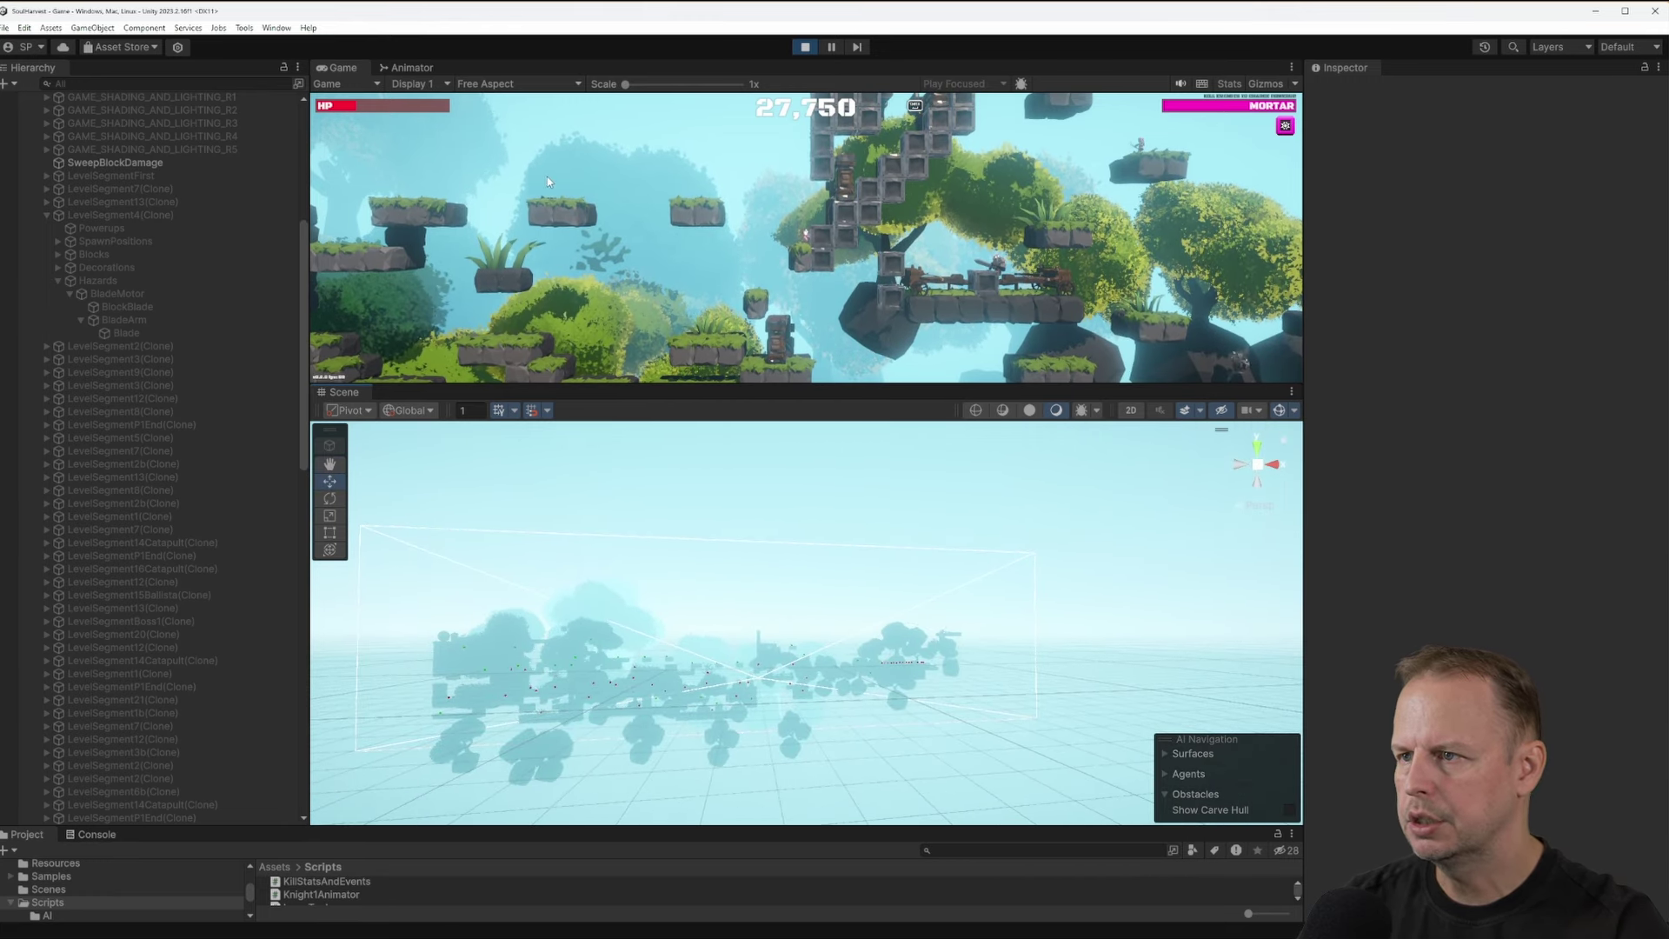
Widen the Hierarchy, collapse the expanded level segment, and inspect the Level Segment script on the inactive LevelSegment12(Clone)
{"action": "left_click_drag", "start_coordinate": [310, 197], "coordinate": [388, 202]}
{"action": "scroll", "coordinate": [242, 237], "scroll_direction": "down", "scroll_amount": 3}
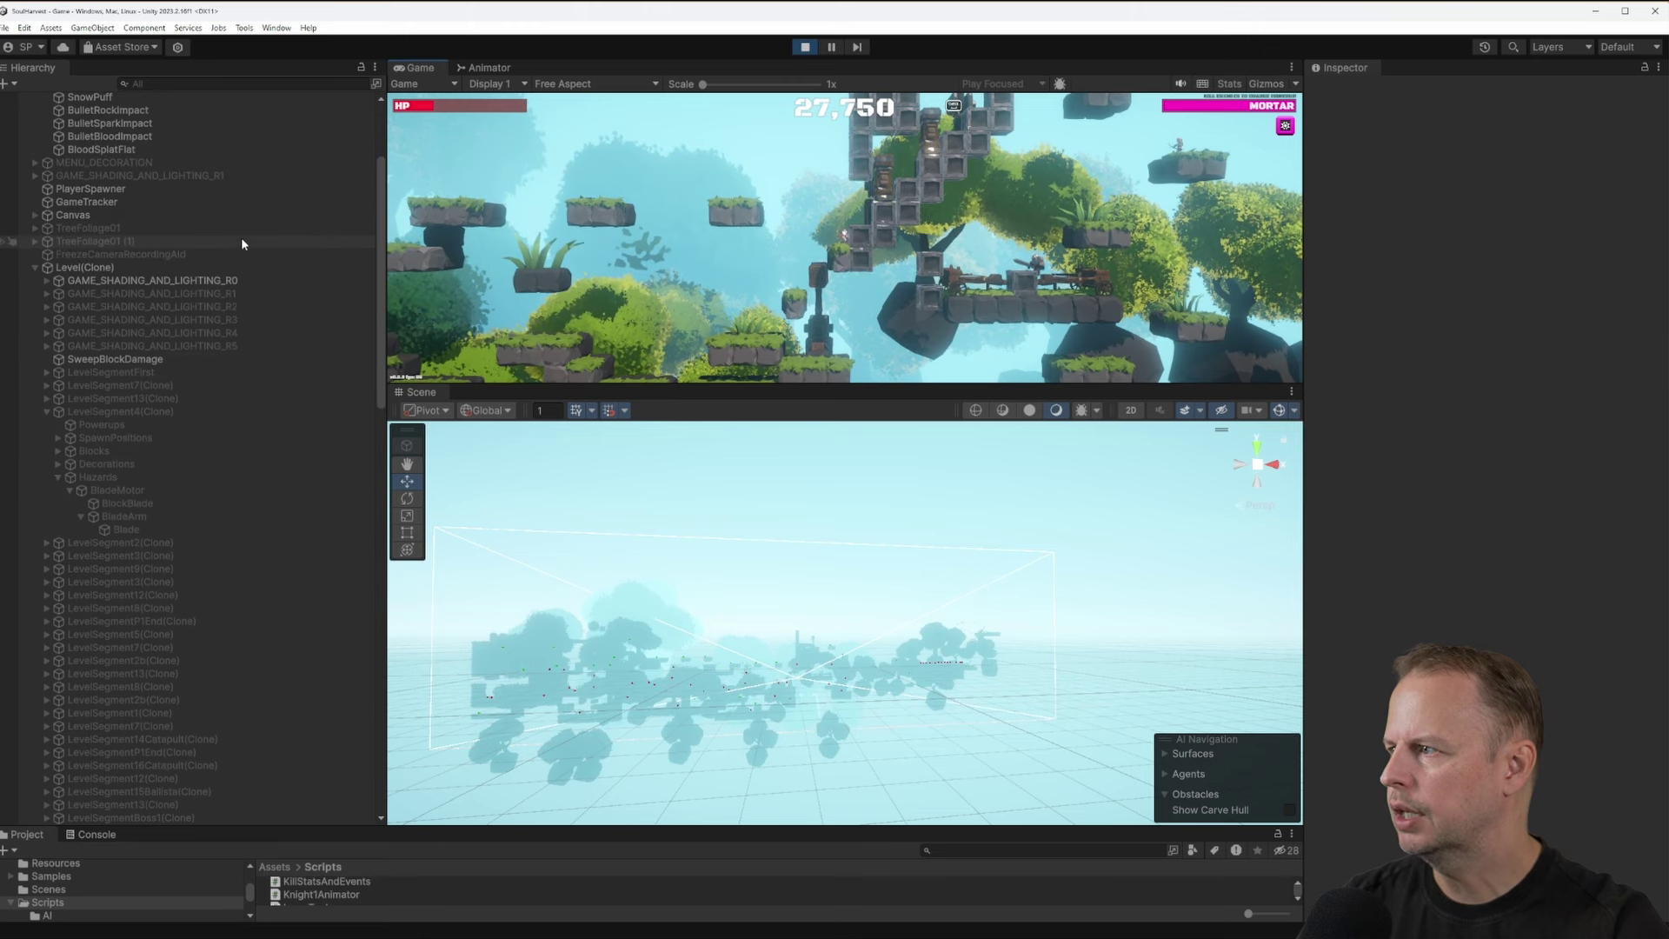
{"action": "scroll", "coordinate": [71, 335], "scroll_direction": "up", "scroll_amount": 6}
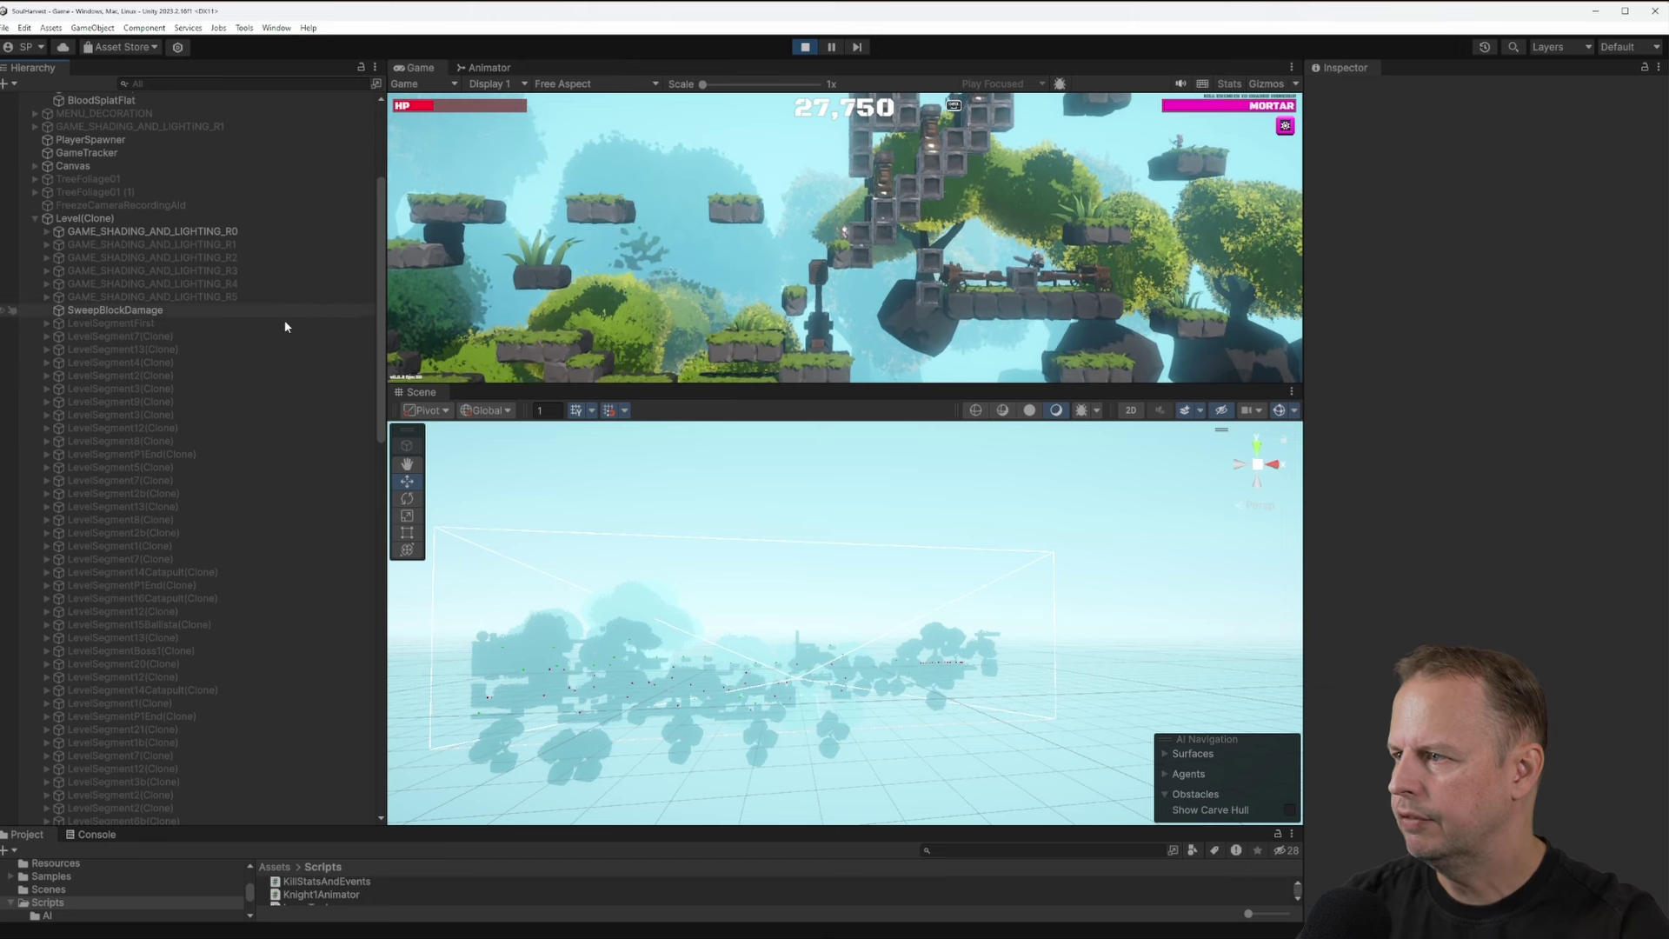
{"action": "left_click", "coordinate": [148, 376]}
{"action": "left_click", "coordinate": [135, 428]}
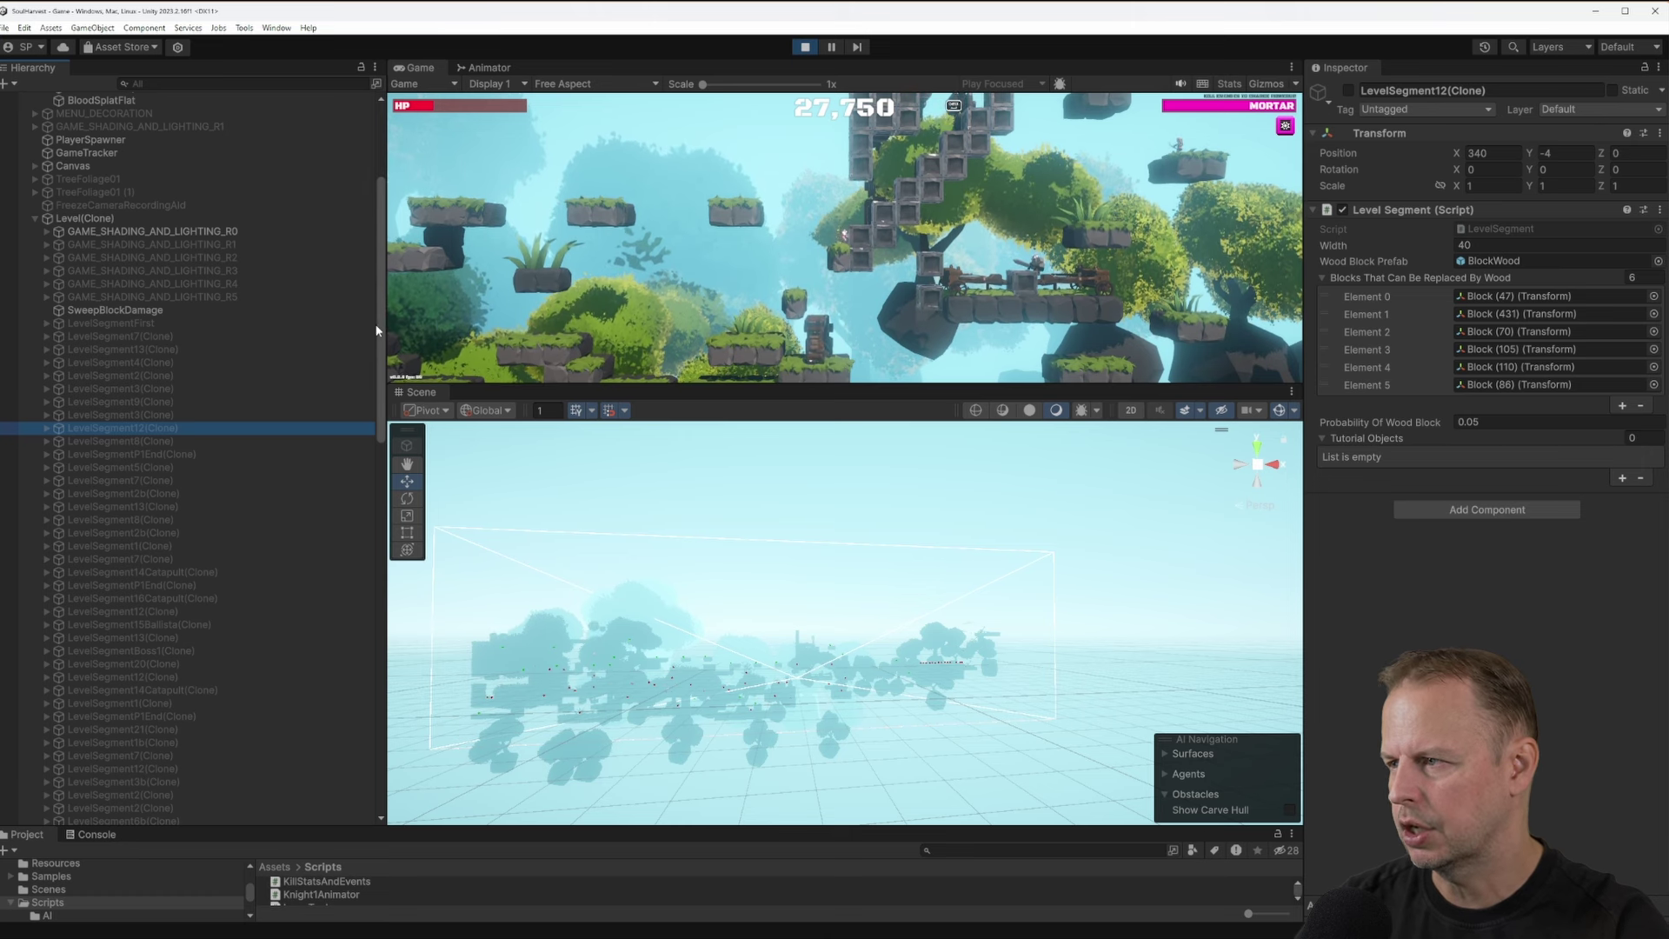
Find the active level segments, expand LevelSegment18(Clone), and inspect one of its EnemyKnight1 clones
{"action": "mouse_move", "coordinate": [378, 328]}
{"action": "left_mouse_down"}
{"action": "mouse_move", "coordinate": [381, 409]}
{"action": "mouse_move", "coordinate": [382, 358]}
{"action": "left_mouse_up"}
{"action": "left_click", "coordinate": [322, 302]}
{"action": "mouse_move", "coordinate": [381, 244]}
{"action": "left_mouse_down"}
{"action": "mouse_move", "coordinate": [396, 305]}
{"action": "mouse_move", "coordinate": [381, 417]}
{"action": "left_mouse_up"}
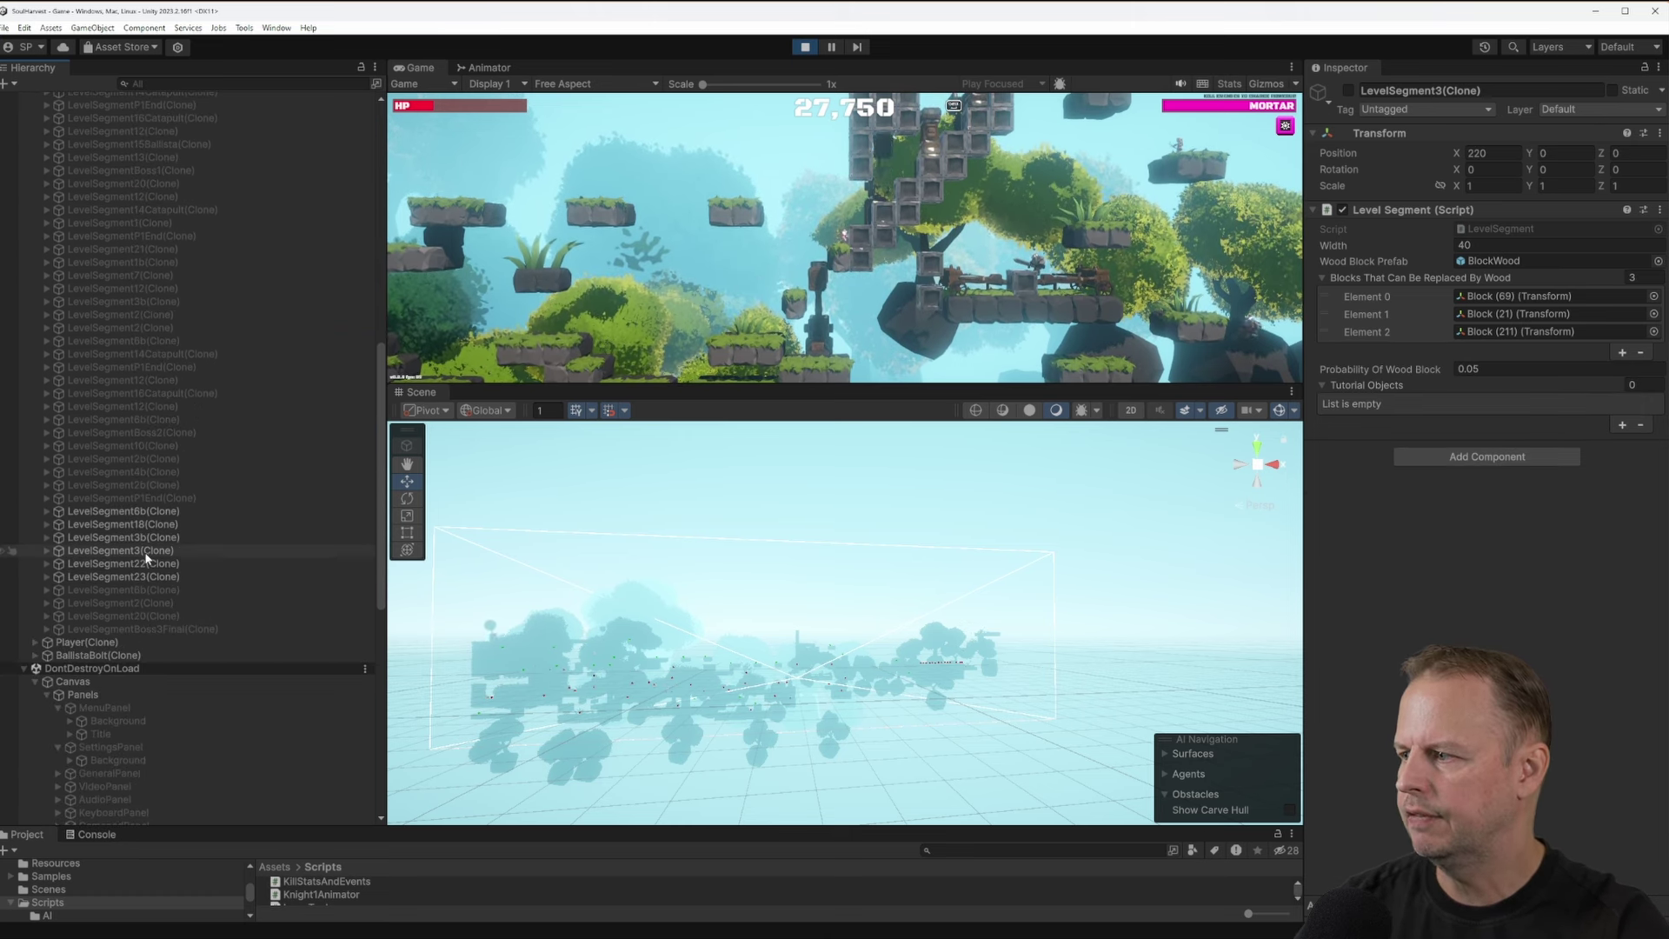
{"action": "left_click", "coordinate": [141, 524]}
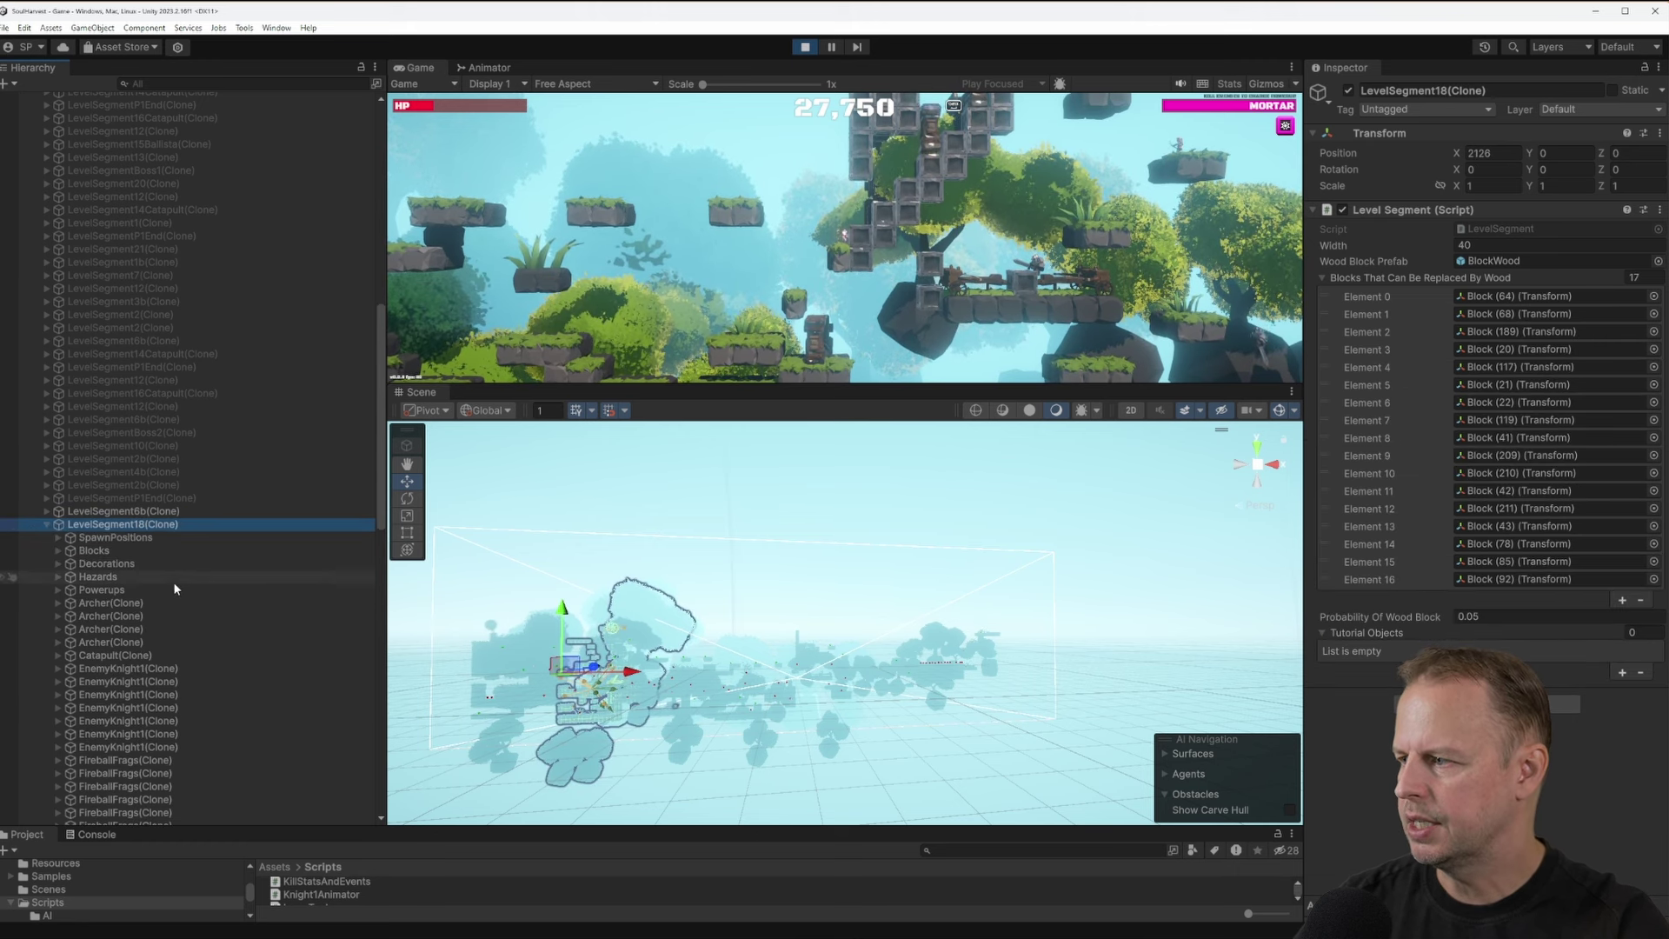
{"action": "left_click", "coordinate": [152, 721]}
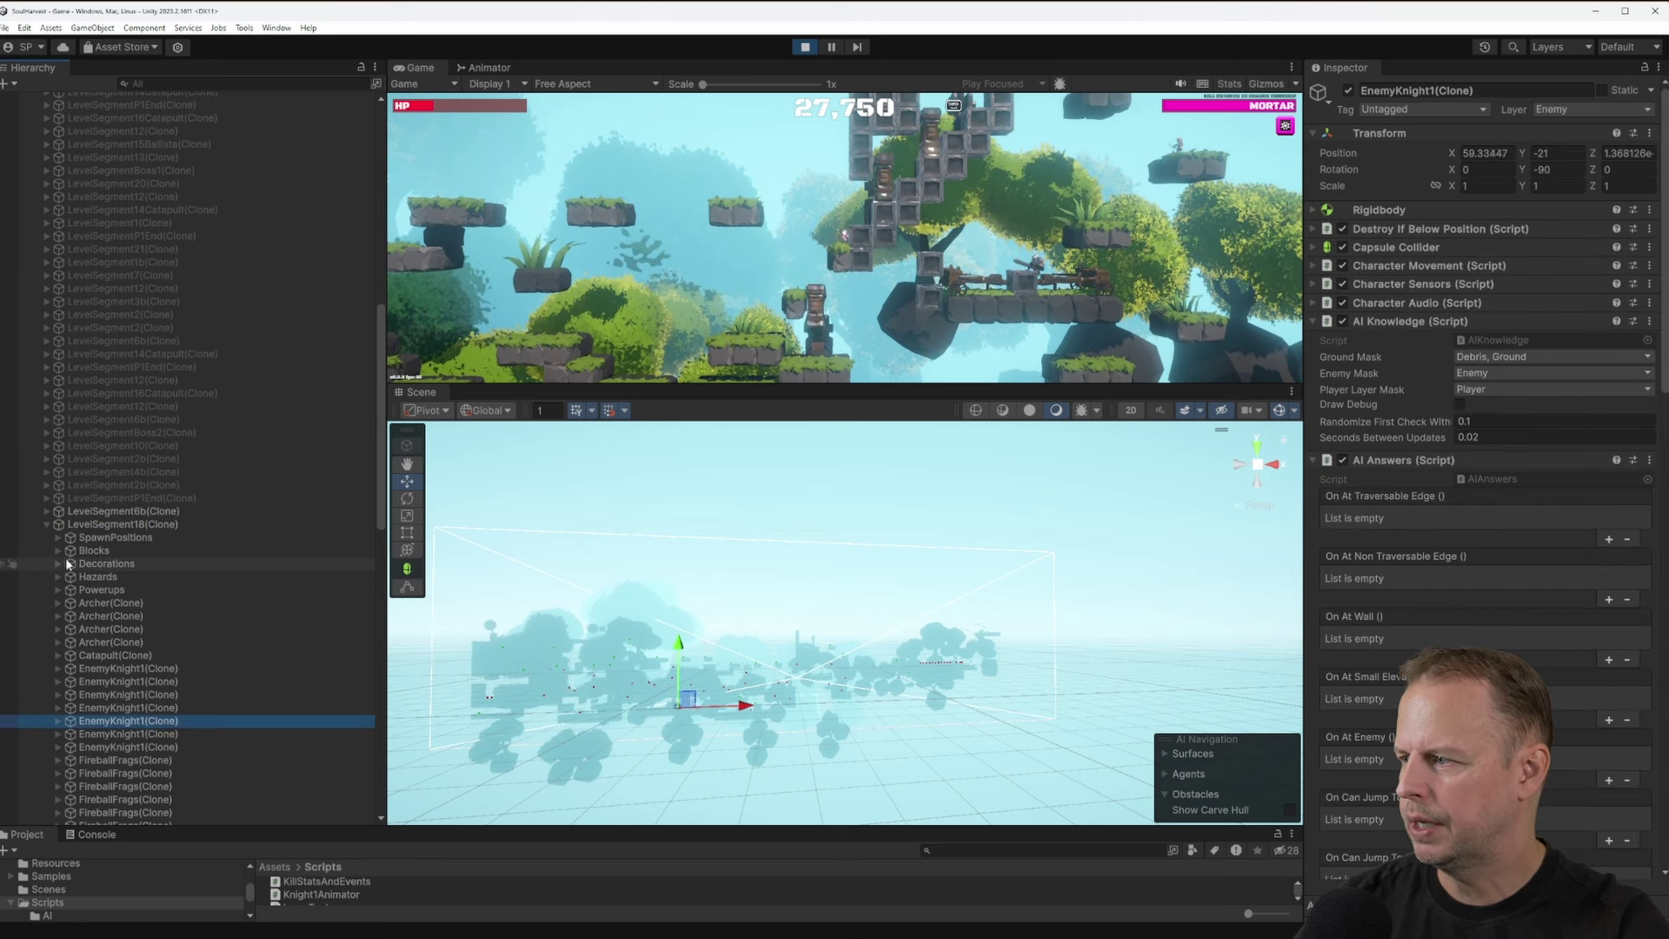
Expand the segment's Blocks group and inspect individual stone blocks: Block (38), Block (109) and Block (110)
{"action": "left_click", "coordinate": [62, 552]}
{"action": "left_click", "coordinate": [57, 550]}
{"action": "double_click", "coordinate": [113, 589]}
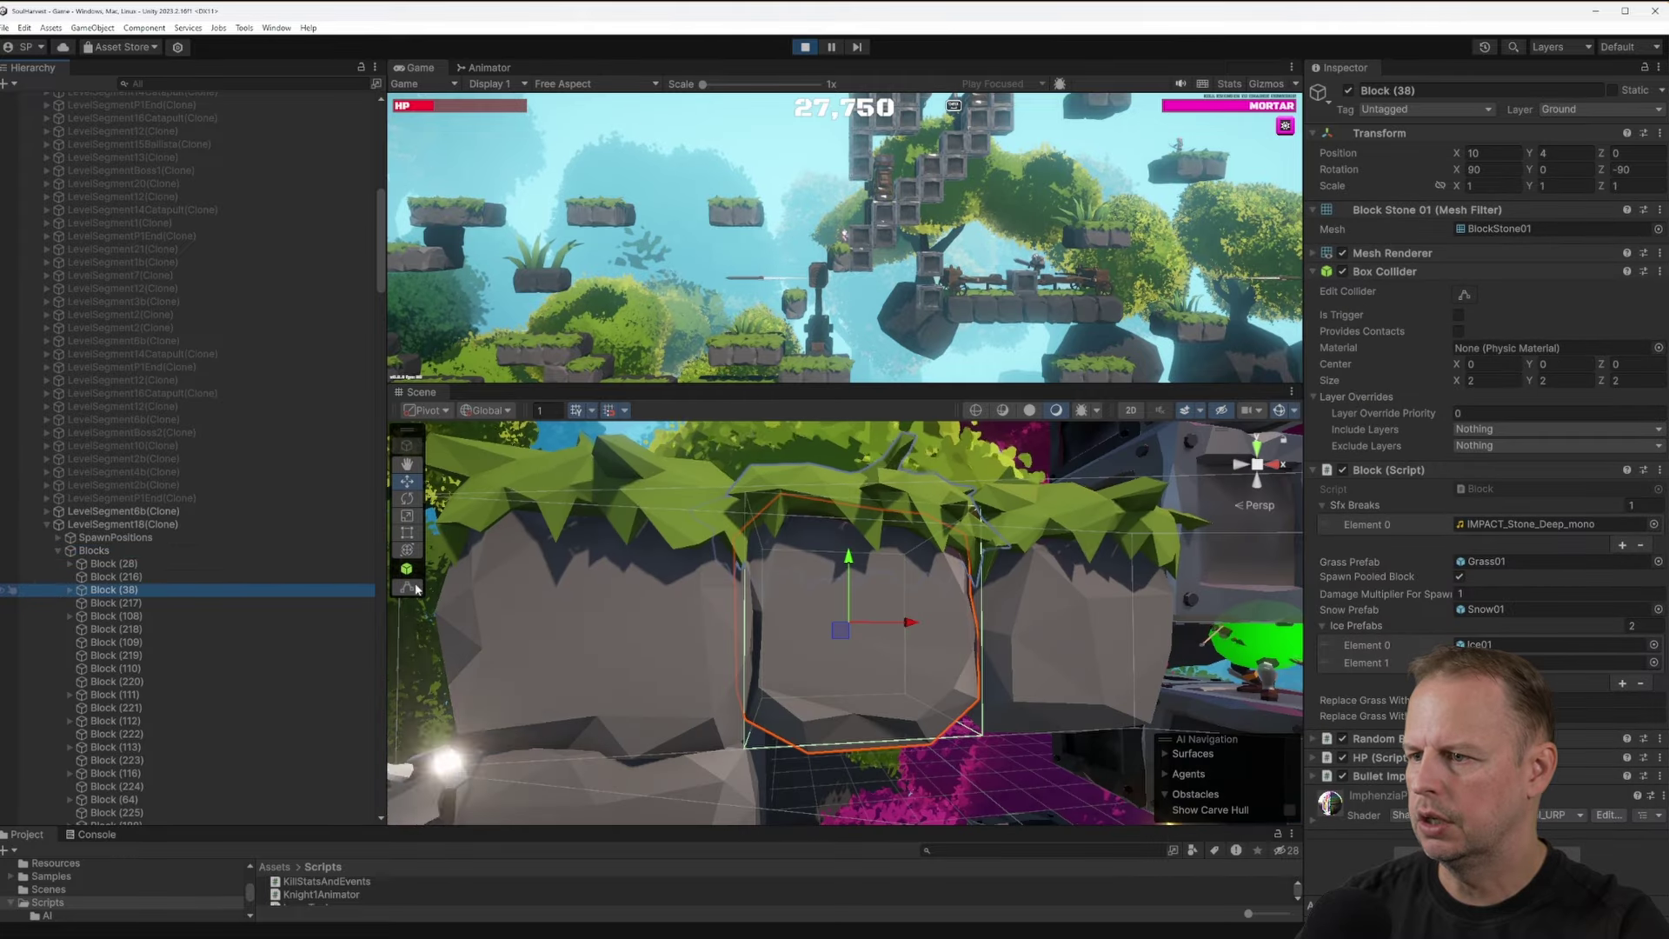
{"action": "double_click", "coordinate": [126, 643]}
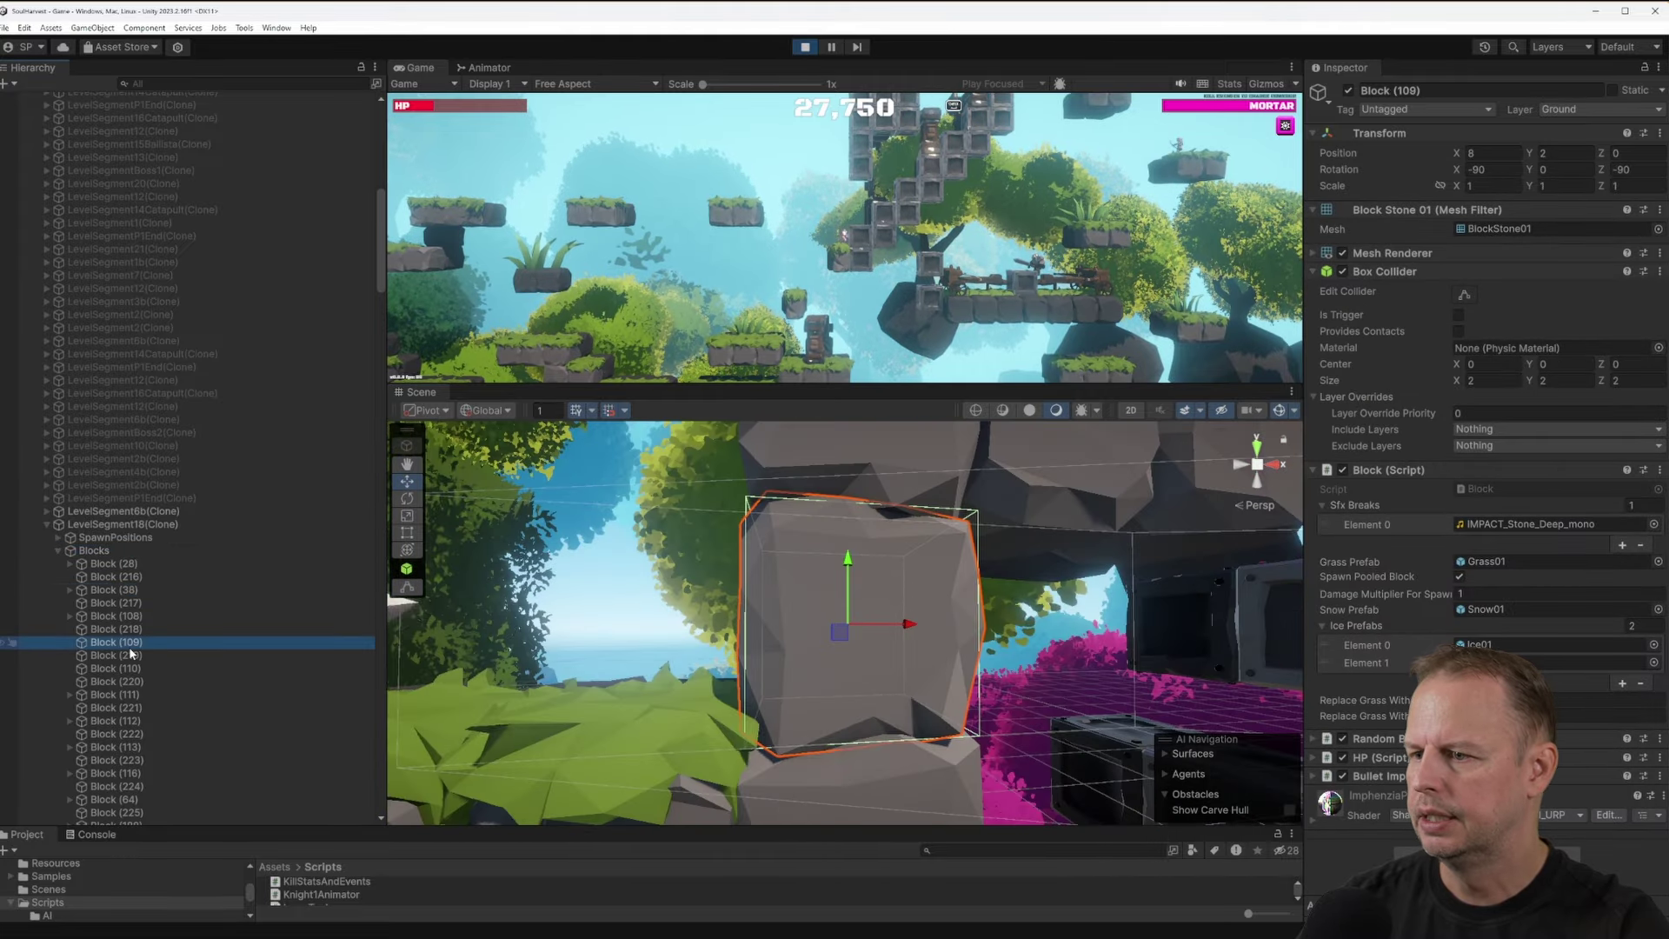
{"action": "left_click", "coordinate": [901, 593]}
{"action": "scroll", "coordinate": [957, 584], "scroll_direction": "down", "scroll_amount": 10}
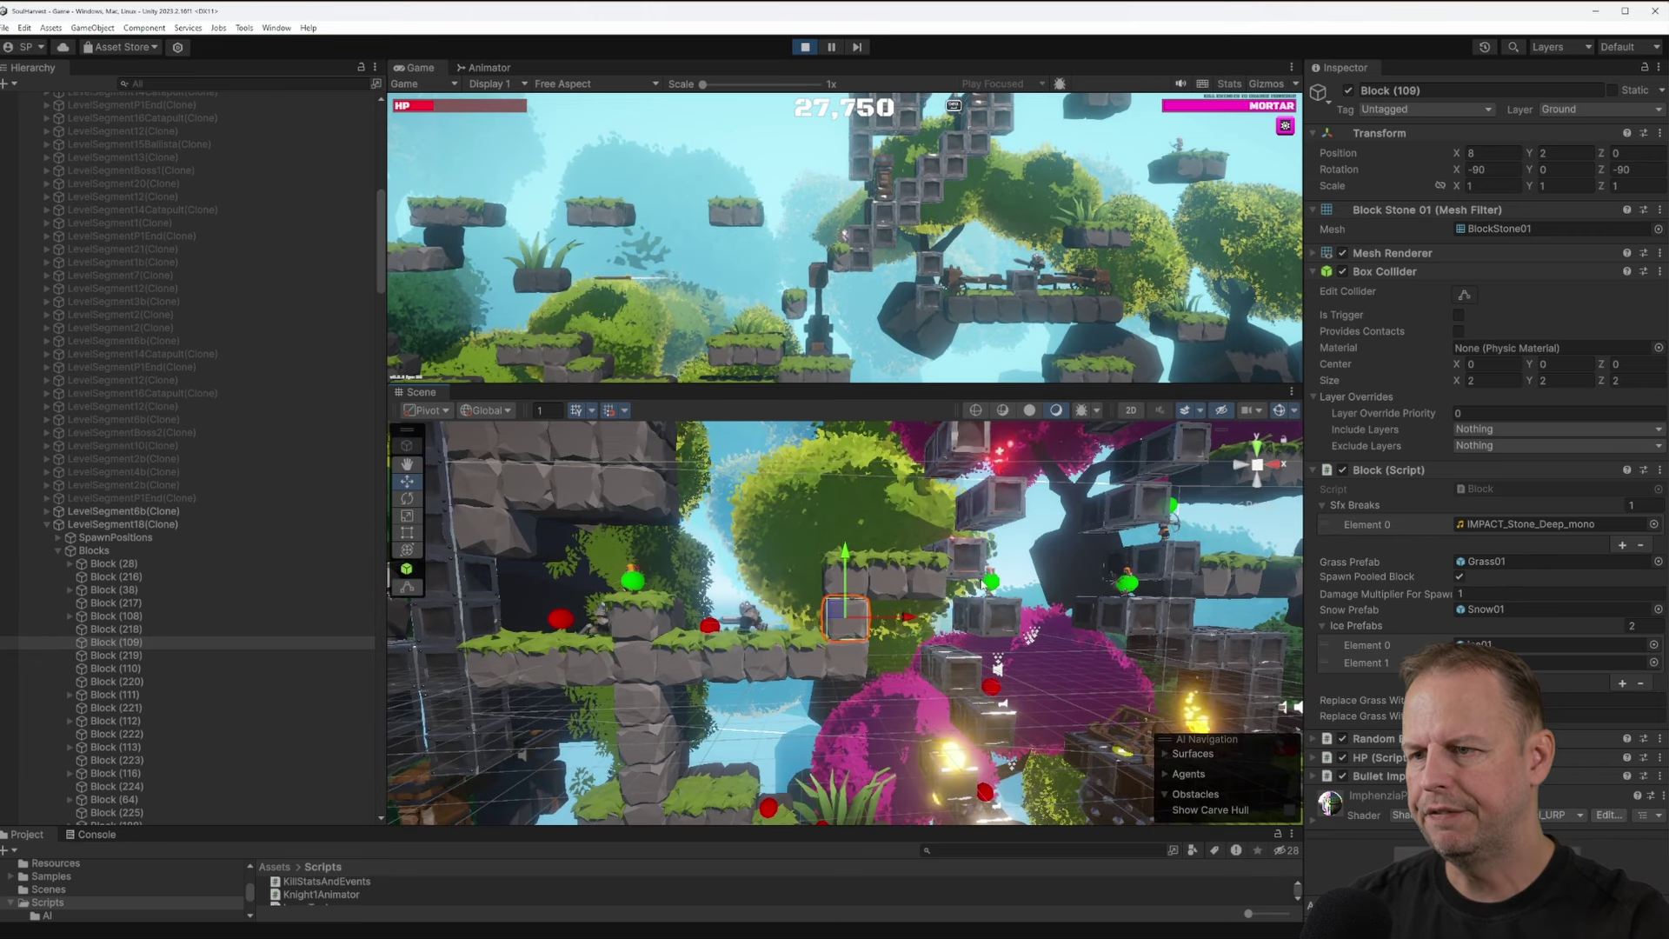
{"action": "left_click", "coordinate": [127, 668]}
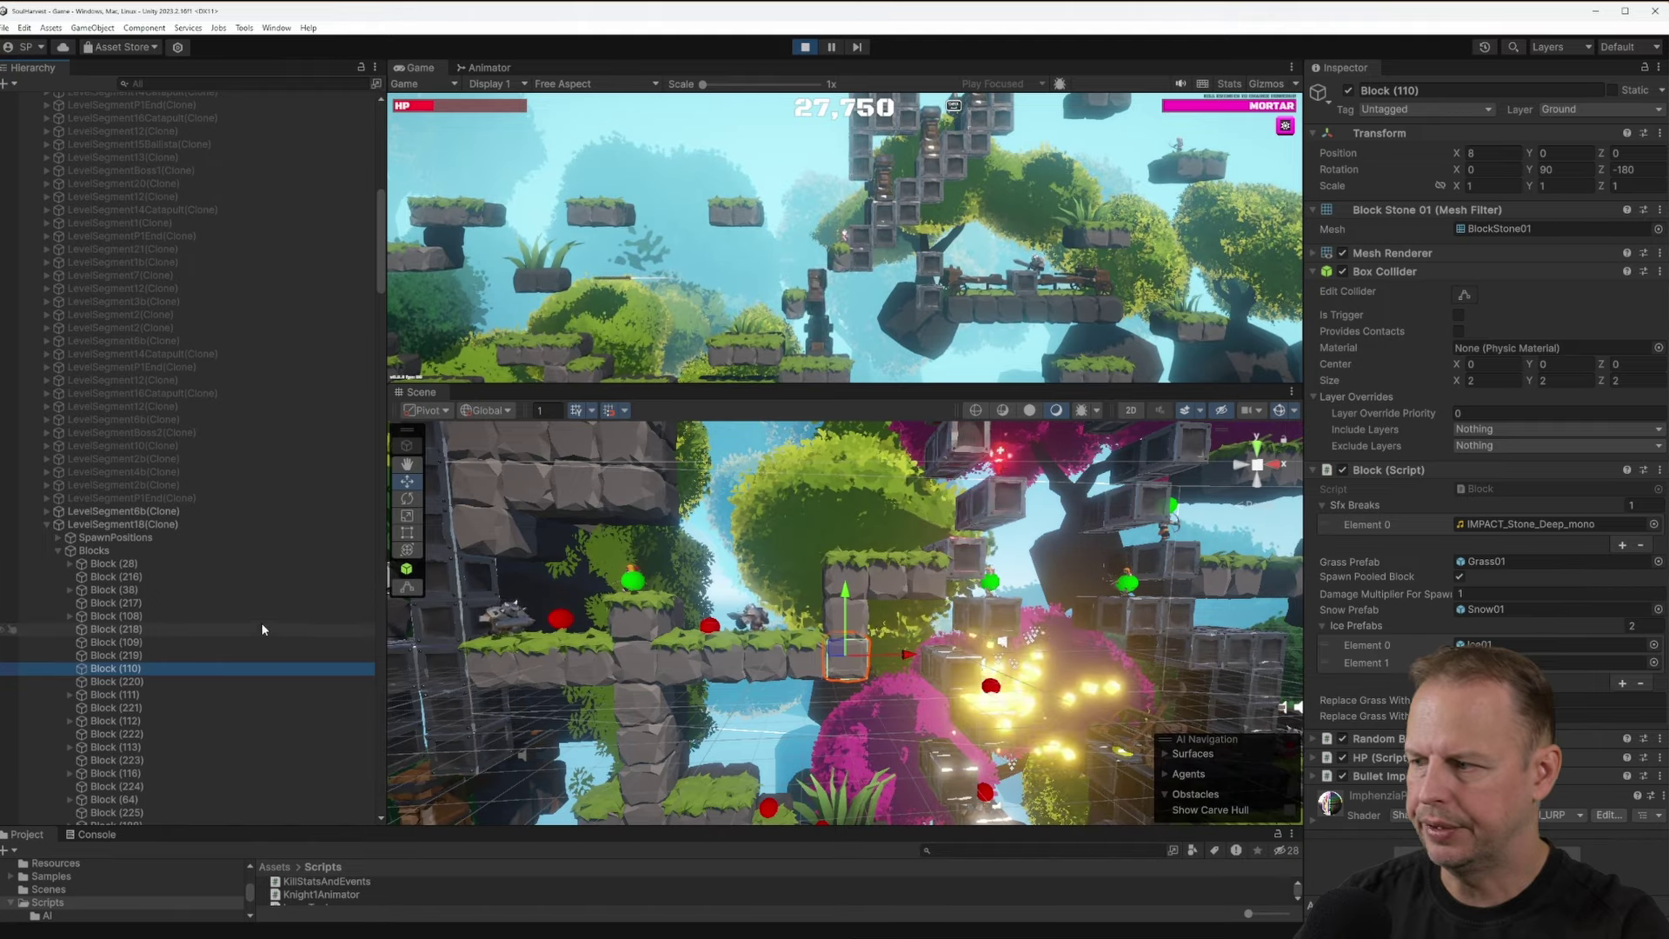
Expand SpawnPositions and frame ArcherPos2 to inspect its Enemy Spawn script
{"action": "left_click", "coordinate": [58, 537]}
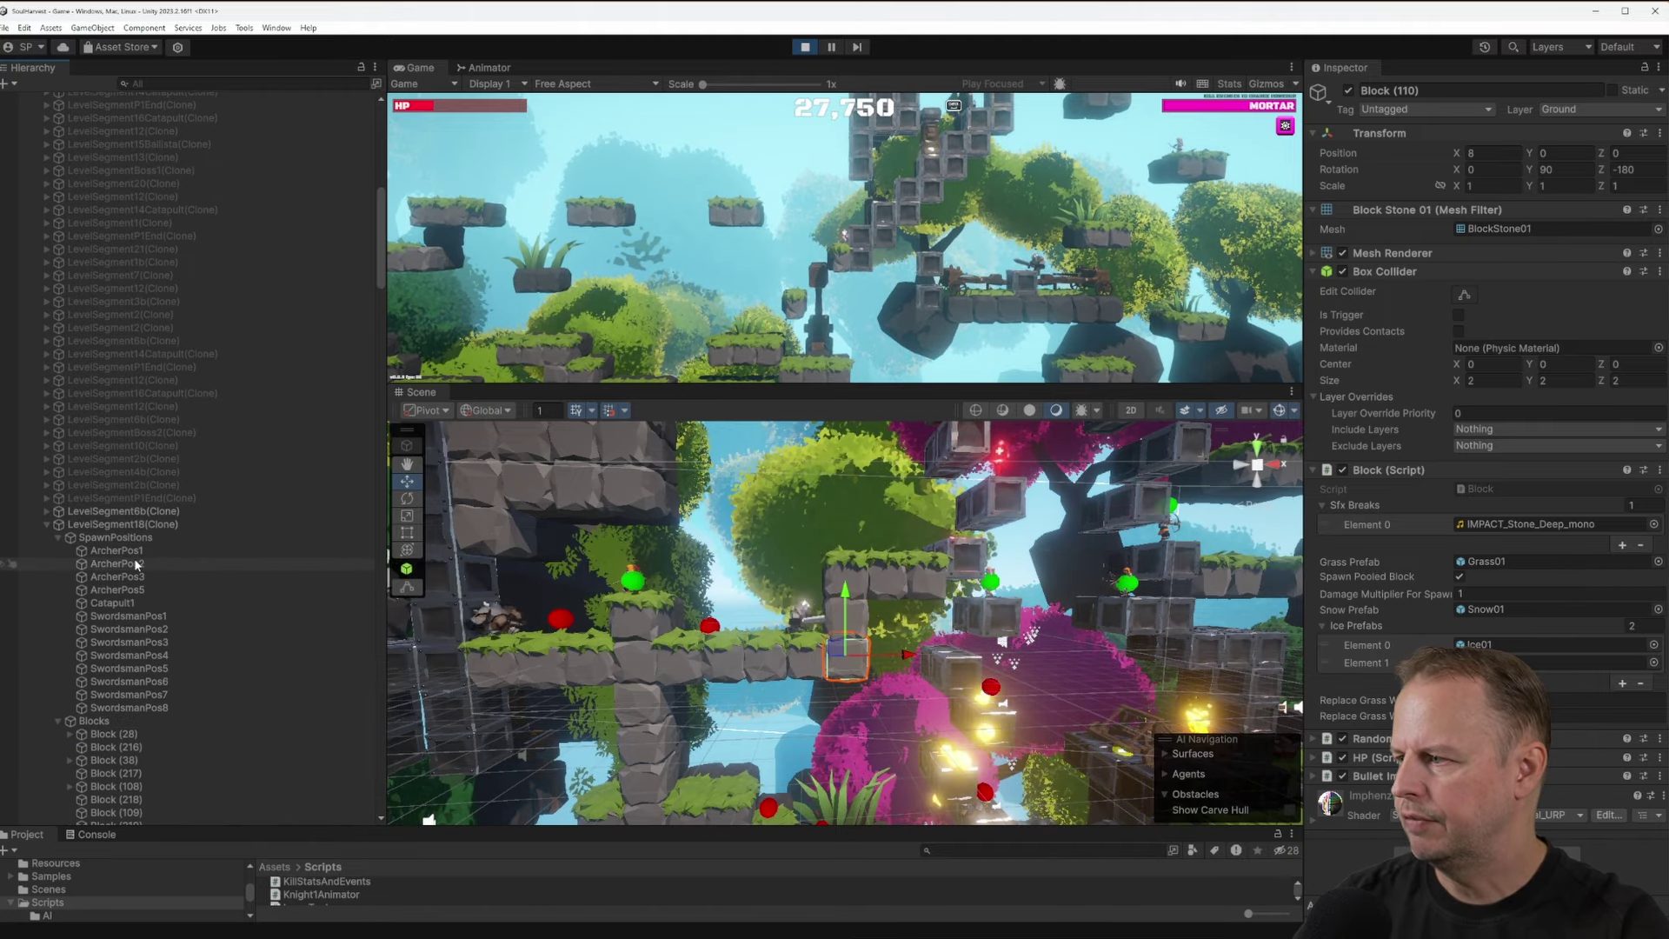
{"action": "double_click", "coordinate": [118, 563]}
{"action": "scroll", "coordinate": [980, 596], "scroll_direction": "up", "scroll_amount": 2}
{"action": "mouse_move", "coordinate": [980, 596]}
{"action": "left_mouse_down", "text": "alt"}
{"action": "mouse_move", "coordinate": [1114, 704]}
{"action": "mouse_move", "coordinate": [979, 588]}
{"action": "left_mouse_up", "text": "alt"}
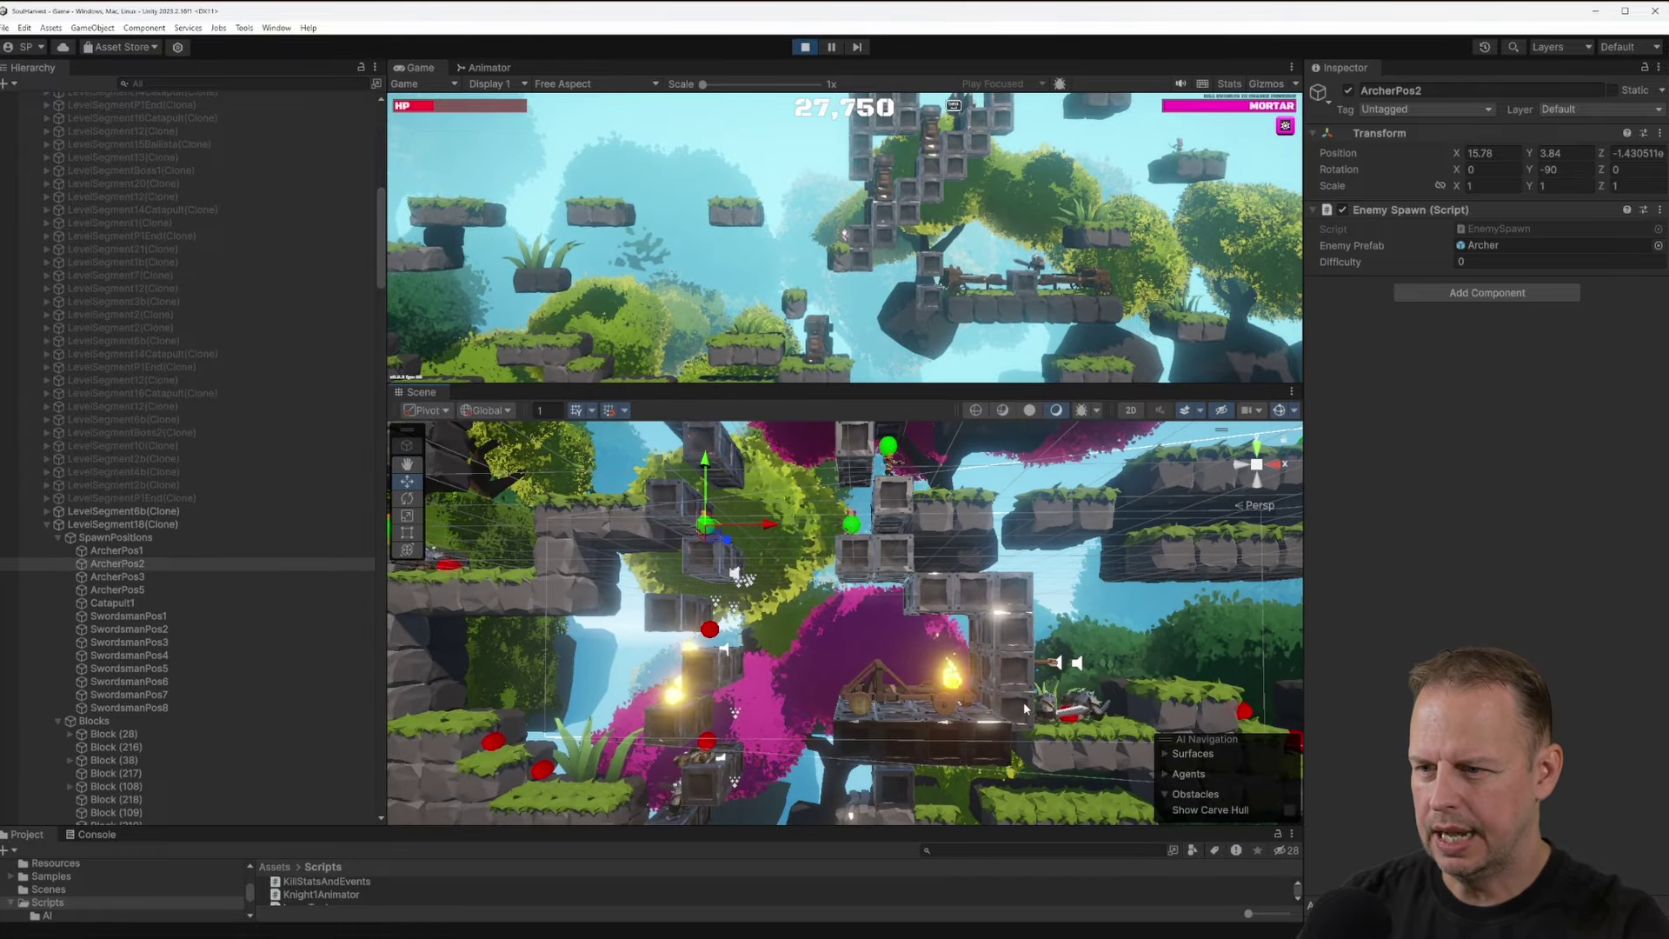
Move in on the firing catapult and select its CatapultArm object
{"action": "right_click_drag", "start_coordinate": [1024, 709], "coordinate": [1004, 661]}
{"action": "key", "text": "w"}
{"action": "key", "text": "w"}
{"action": "scroll", "coordinate": [1212, 660], "scroll_direction": "up", "scroll_amount": 2}
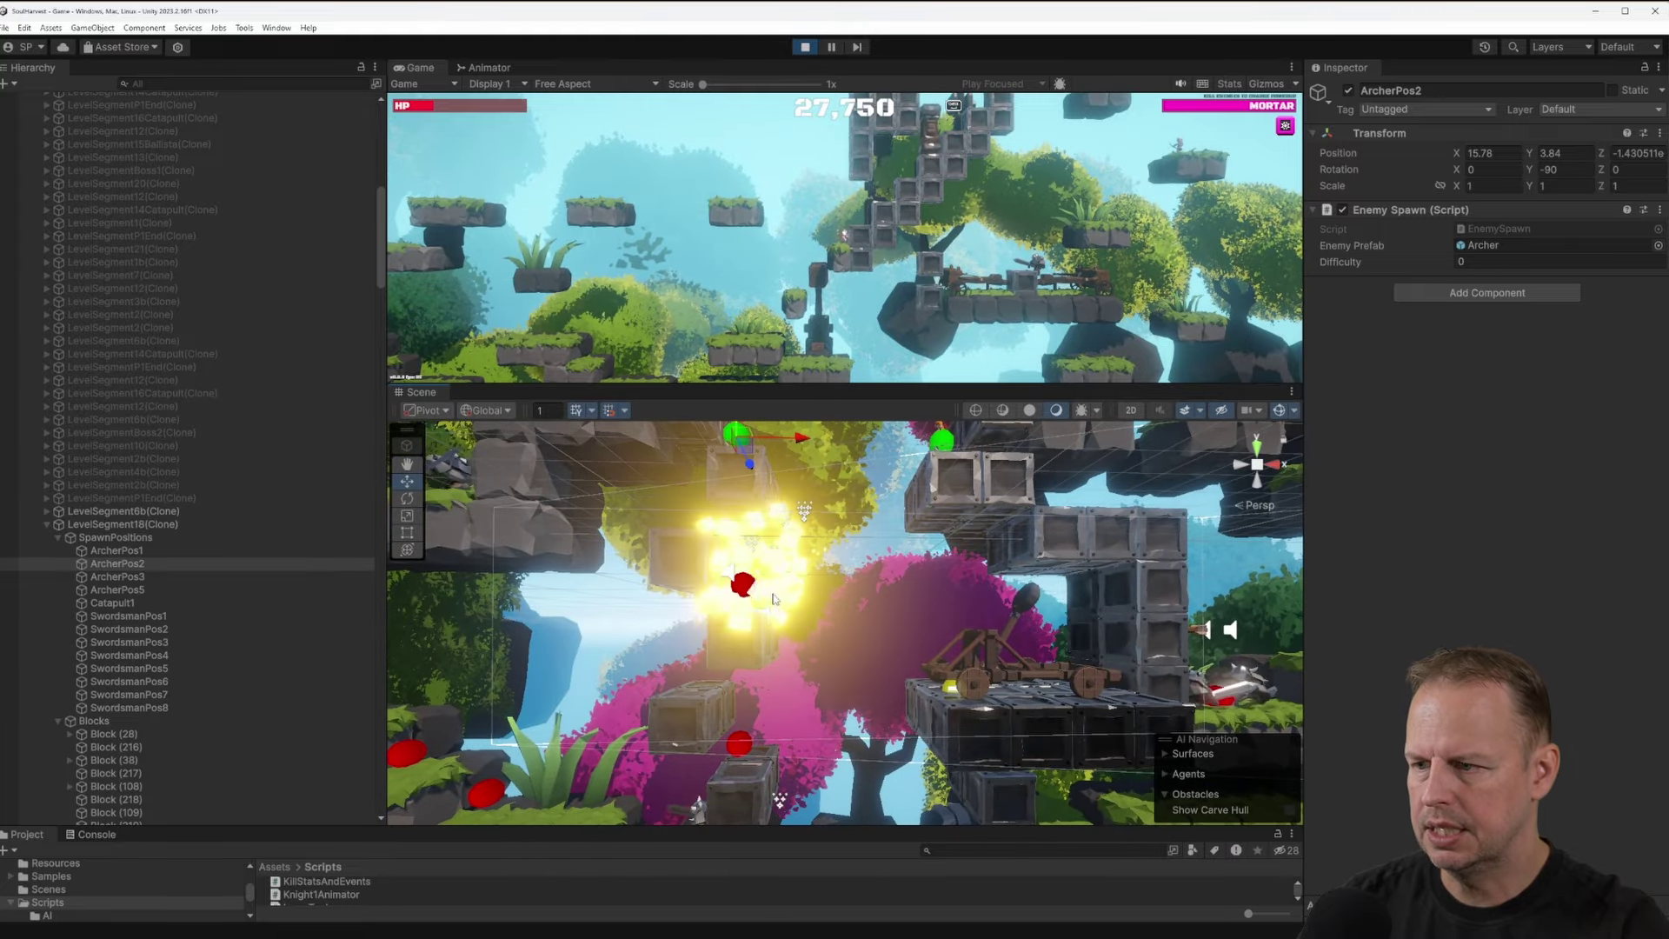
{"action": "right_click_drag", "start_coordinate": [1098, 691], "coordinate": [1034, 672]}
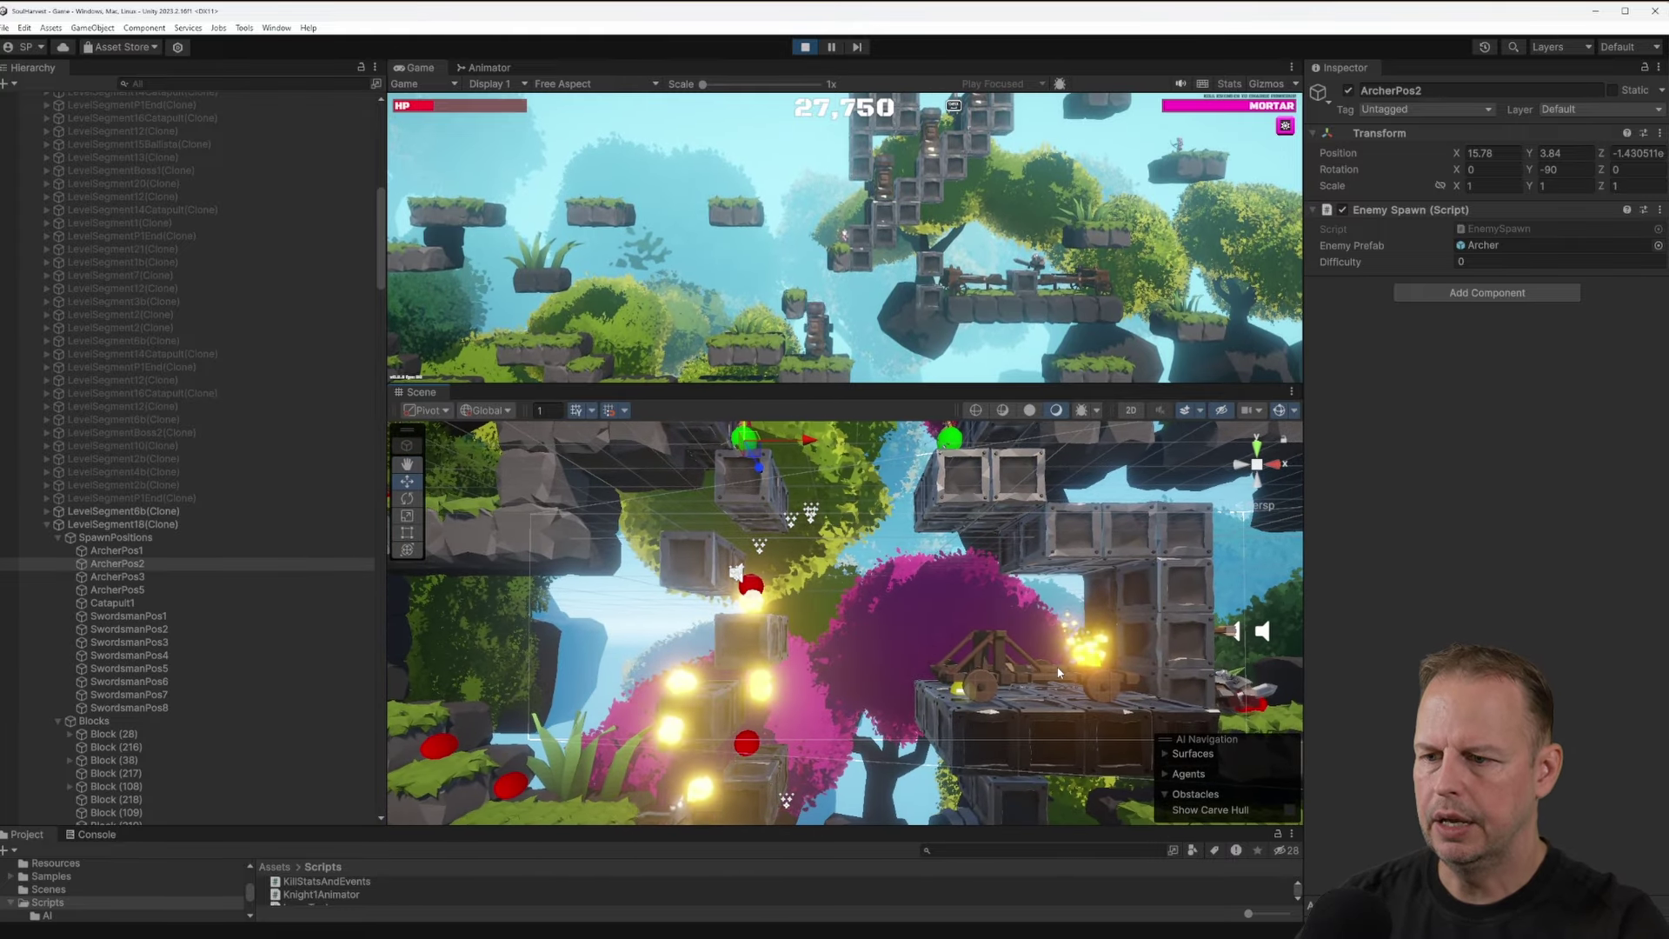
{"action": "left_click", "coordinate": [1059, 672]}
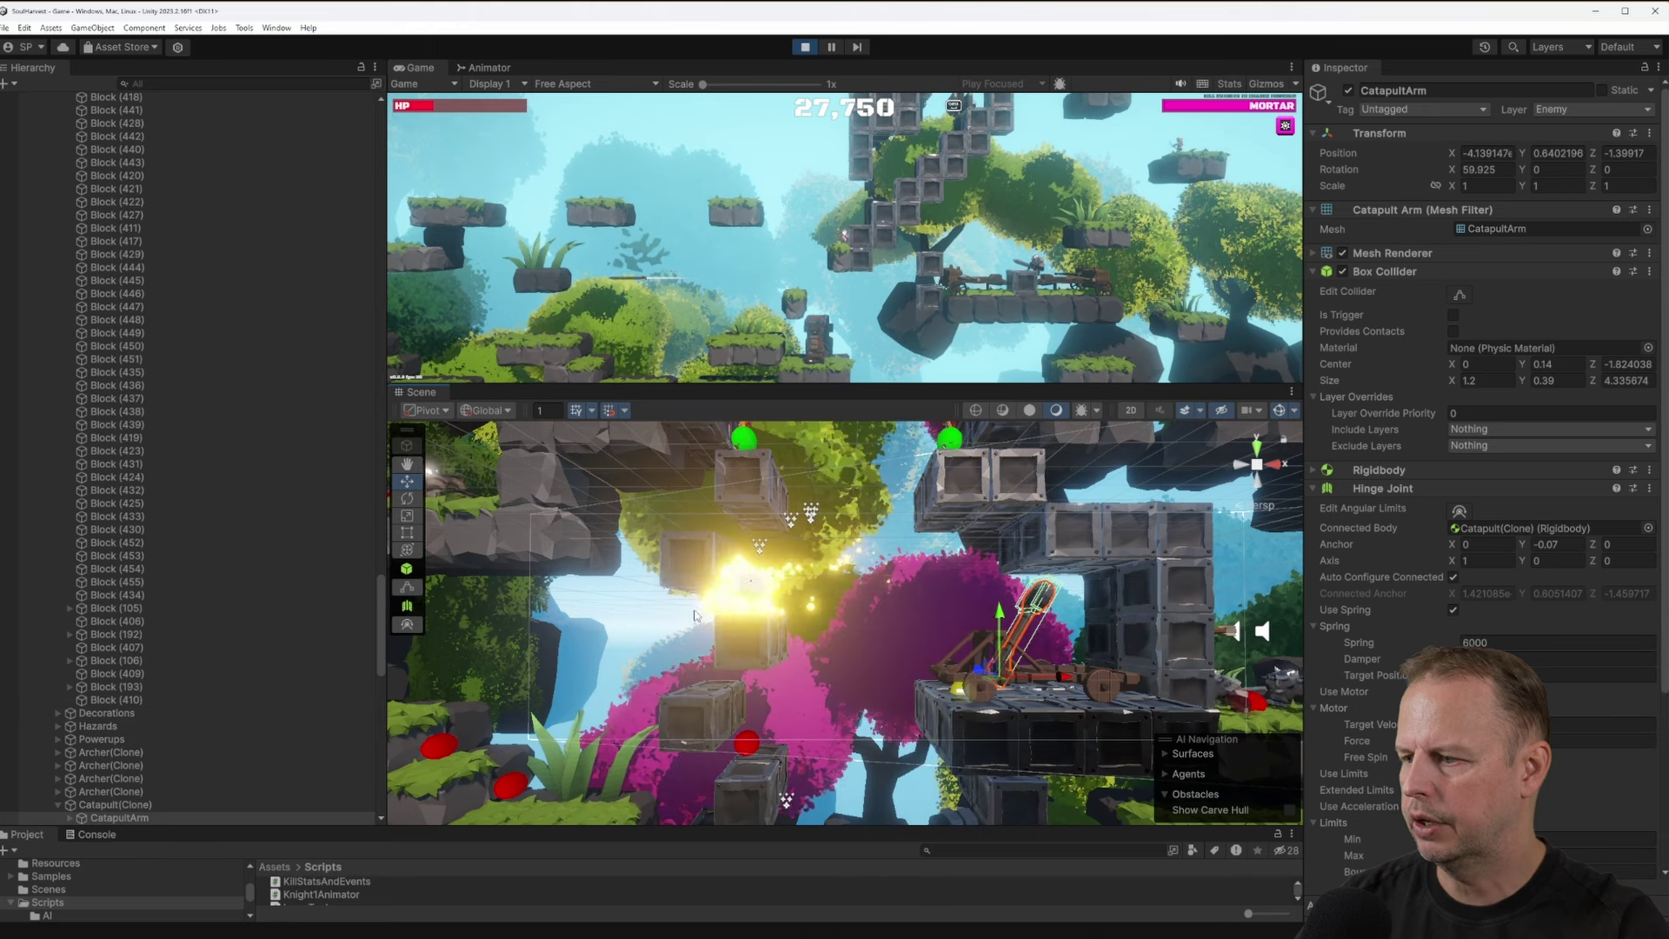
Examine the Spring and Target Position values in the CatapultArm's Hinge Joint while the catapult fires
{"action": "scroll", "coordinate": [1510, 551], "scroll_direction": "down", "scroll_amount": 3}
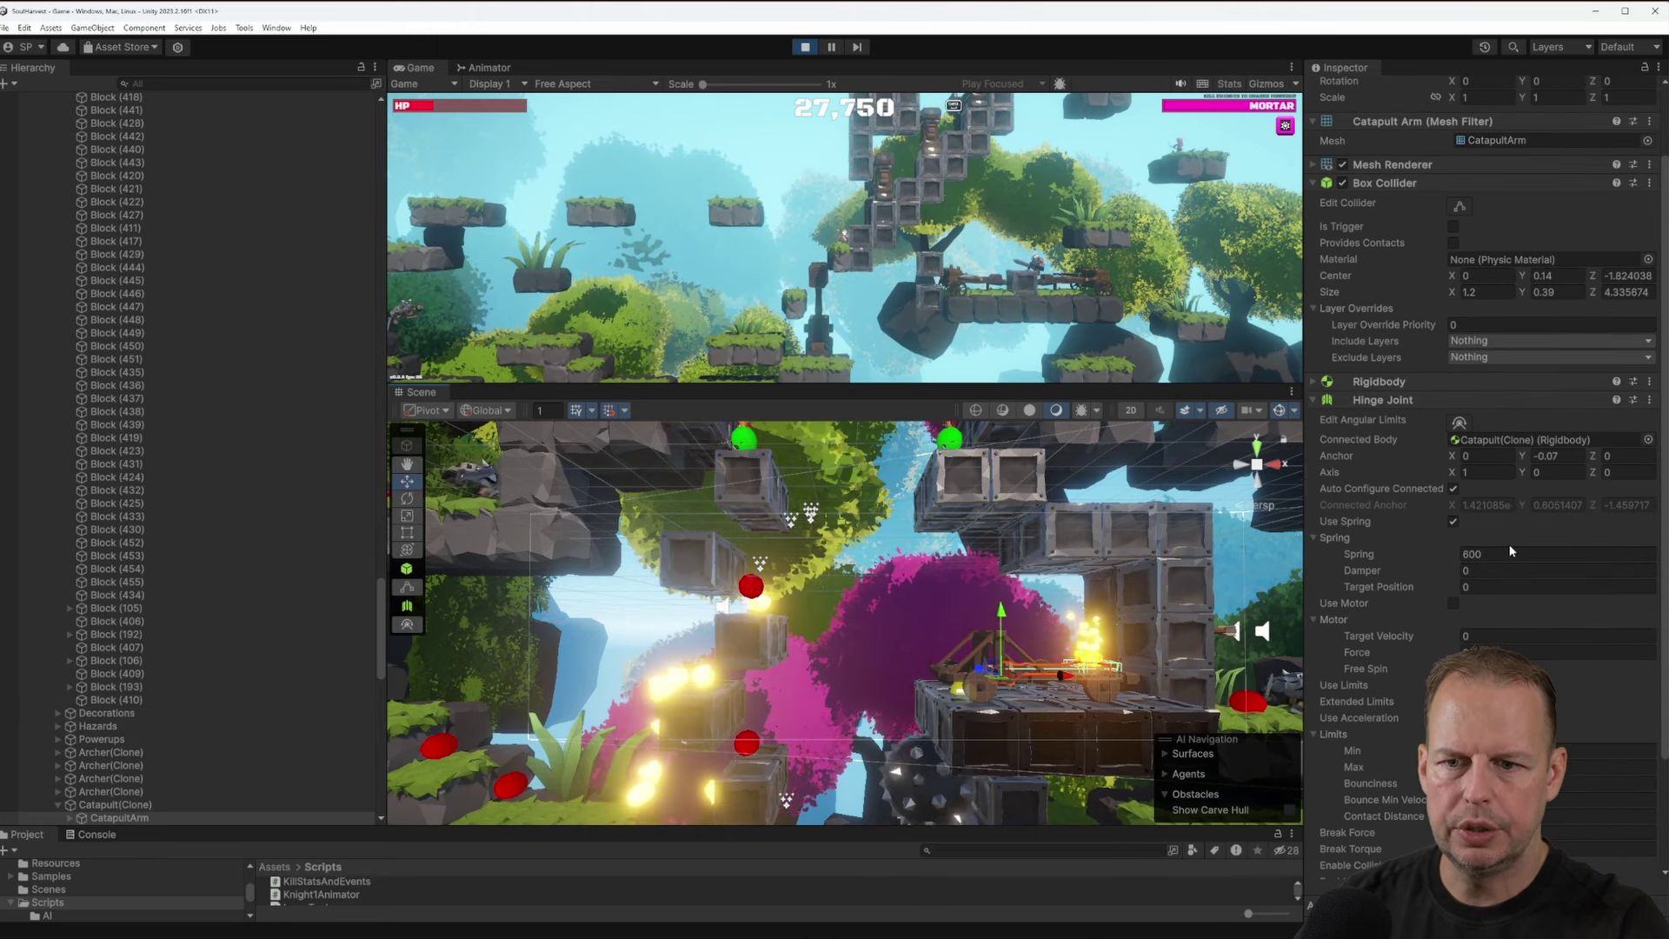
{"action": "left_click", "coordinate": [1482, 557]}
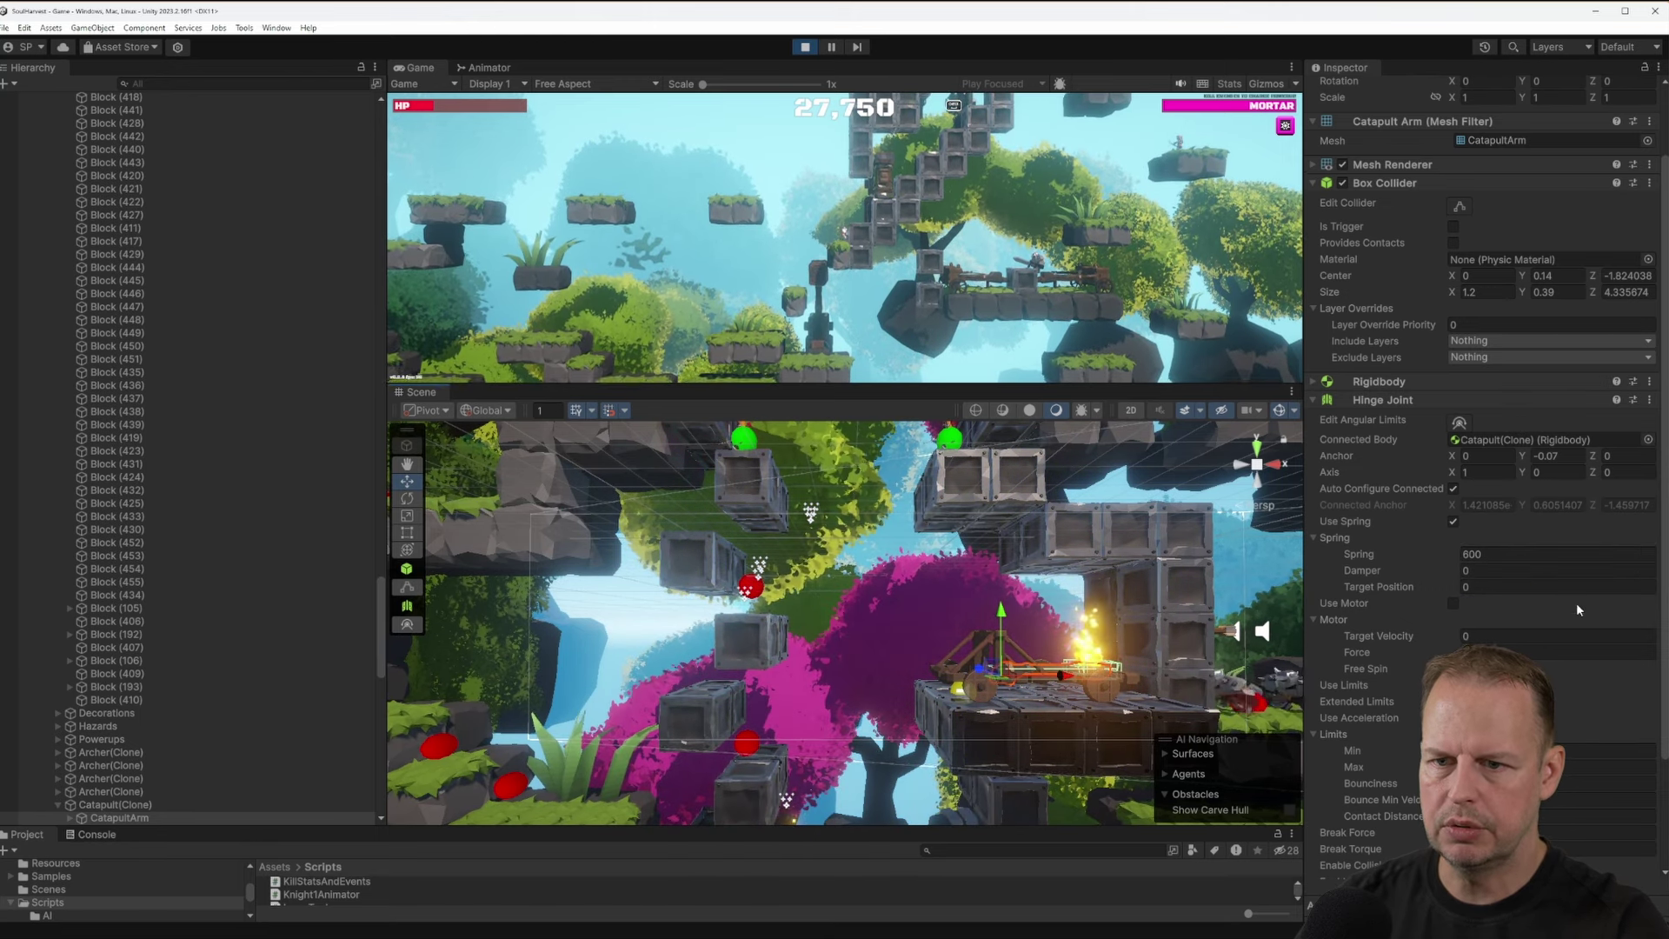
{"action": "key", "text": "BackSpace"}
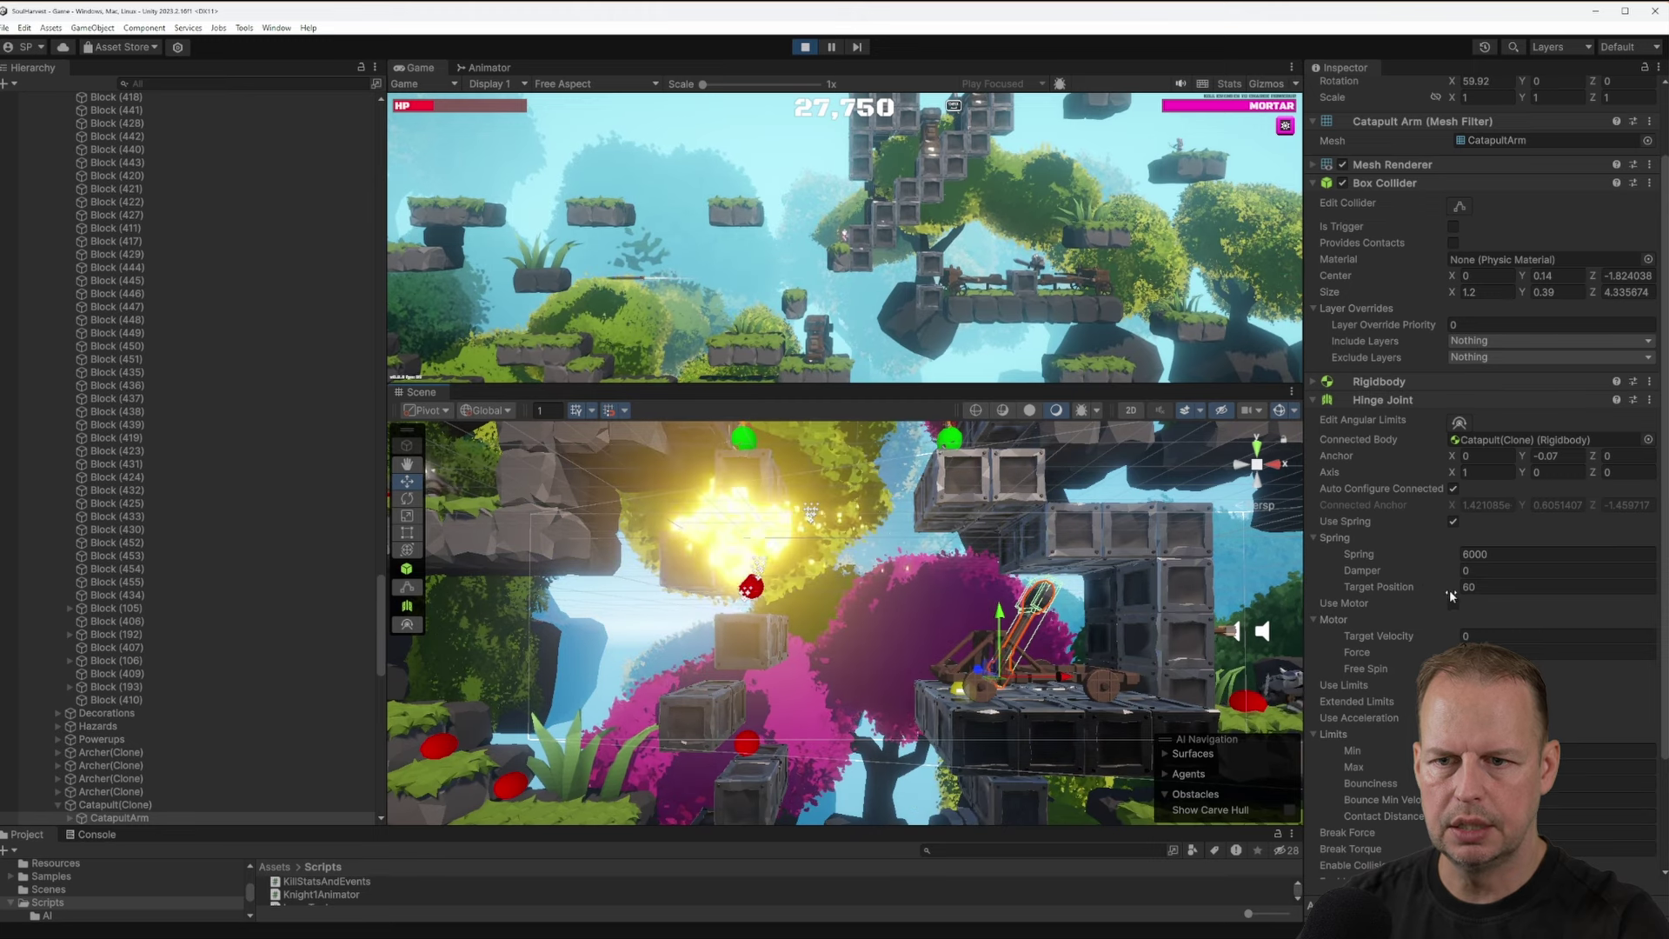
{"action": "left_click", "coordinate": [1468, 589]}
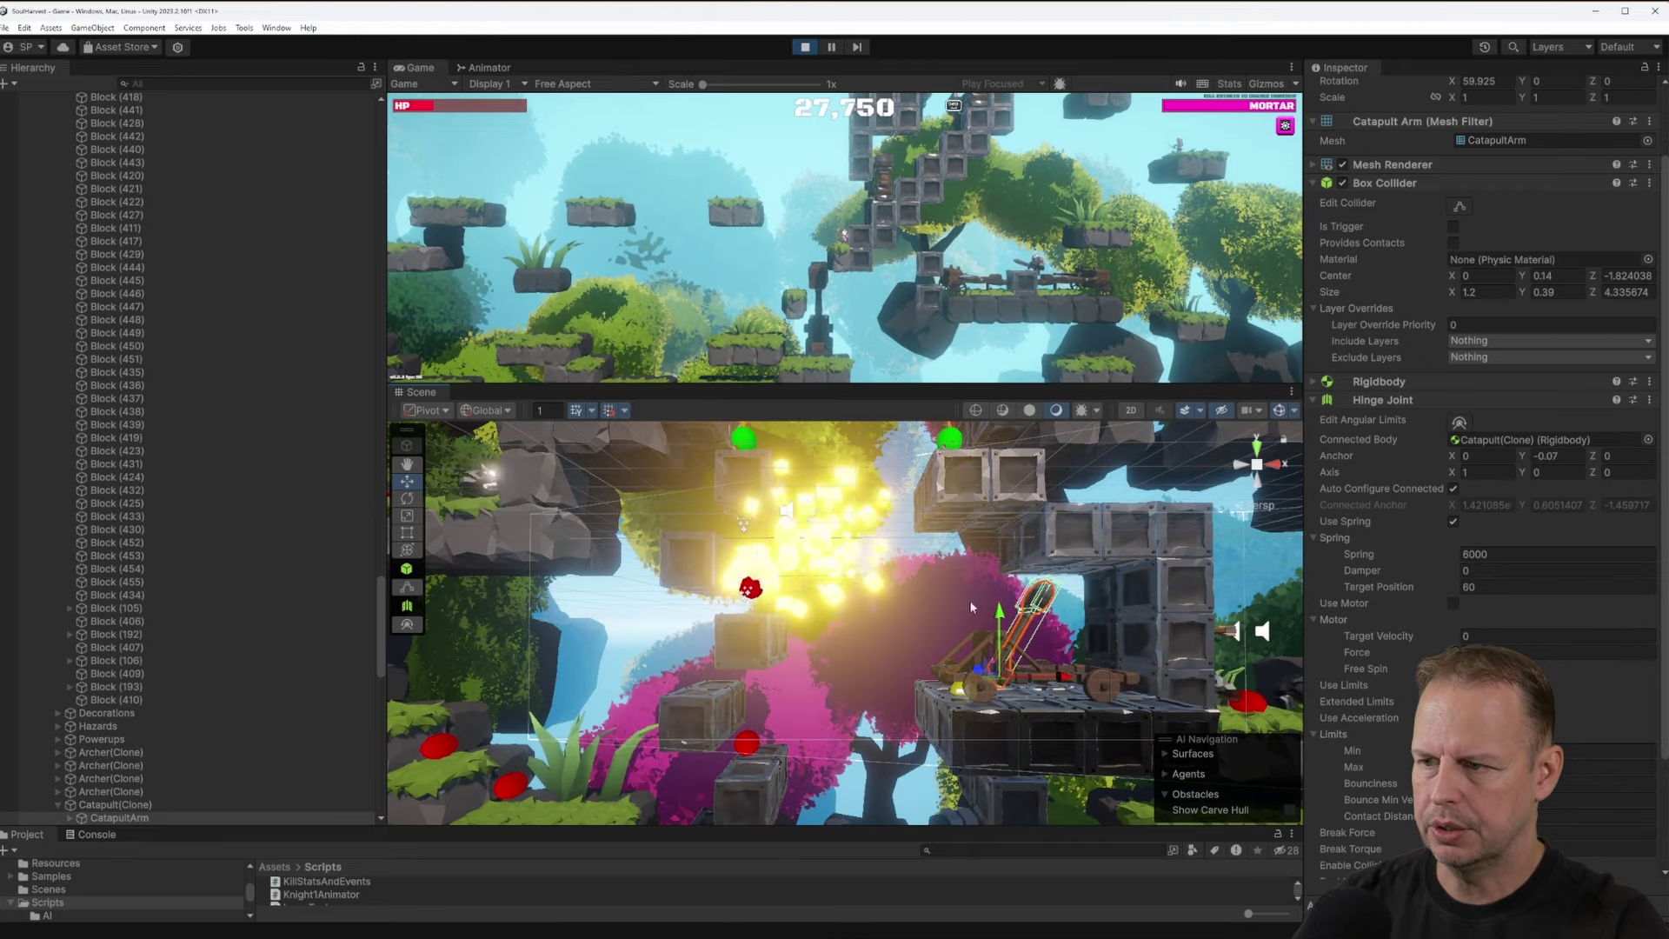
Move below the catapult platform and select the swinging mace hazard
{"action": "right_click_drag", "start_coordinate": [977, 607], "coordinate": [1024, 530]}
{"action": "left_click_drag", "start_coordinate": [1025, 530], "coordinate": [985, 556], "text": "alt"}
{"action": "right_click_drag", "start_coordinate": [985, 557], "coordinate": [887, 592]}
{"action": "left_click", "coordinate": [933, 801]}
{"action": "left_click_drag", "start_coordinate": [958, 754], "coordinate": [1092, 514], "text": "alt"}
{"action": "right_click_drag", "start_coordinate": [1093, 514], "coordinate": [1065, 522]}
{"action": "key", "text": "s"}
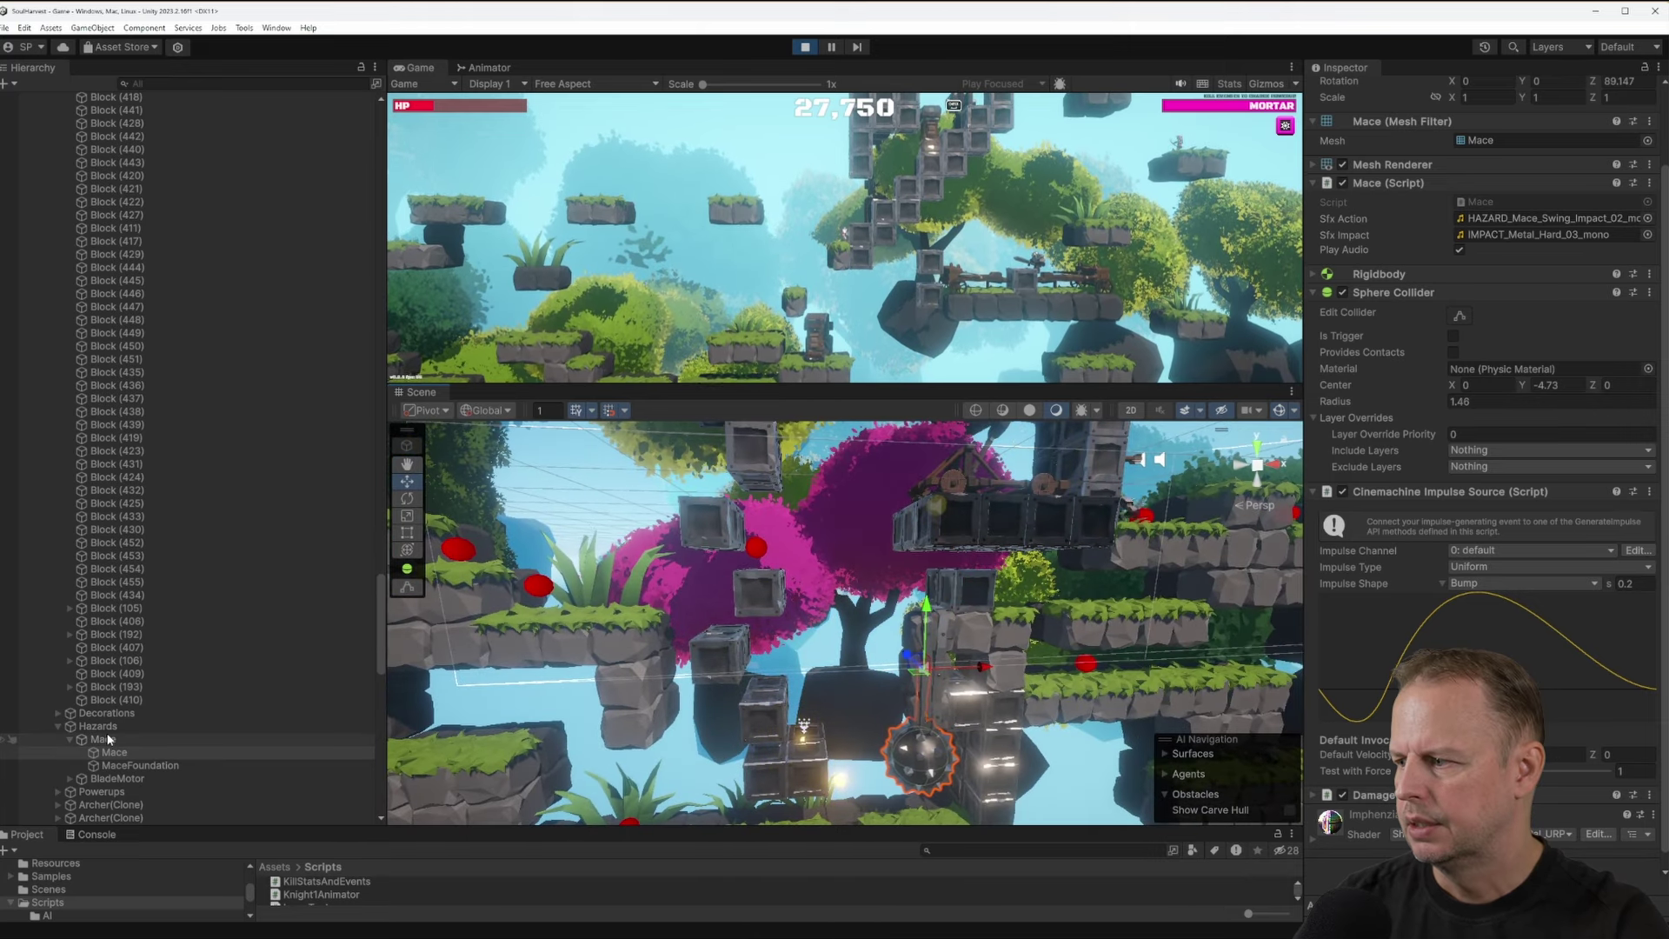
Select the inner Mace object in the Hazards group and review its script, Sphere Collider and Cinemachine Impulse Source
{"action": "left_click", "coordinate": [106, 739]}
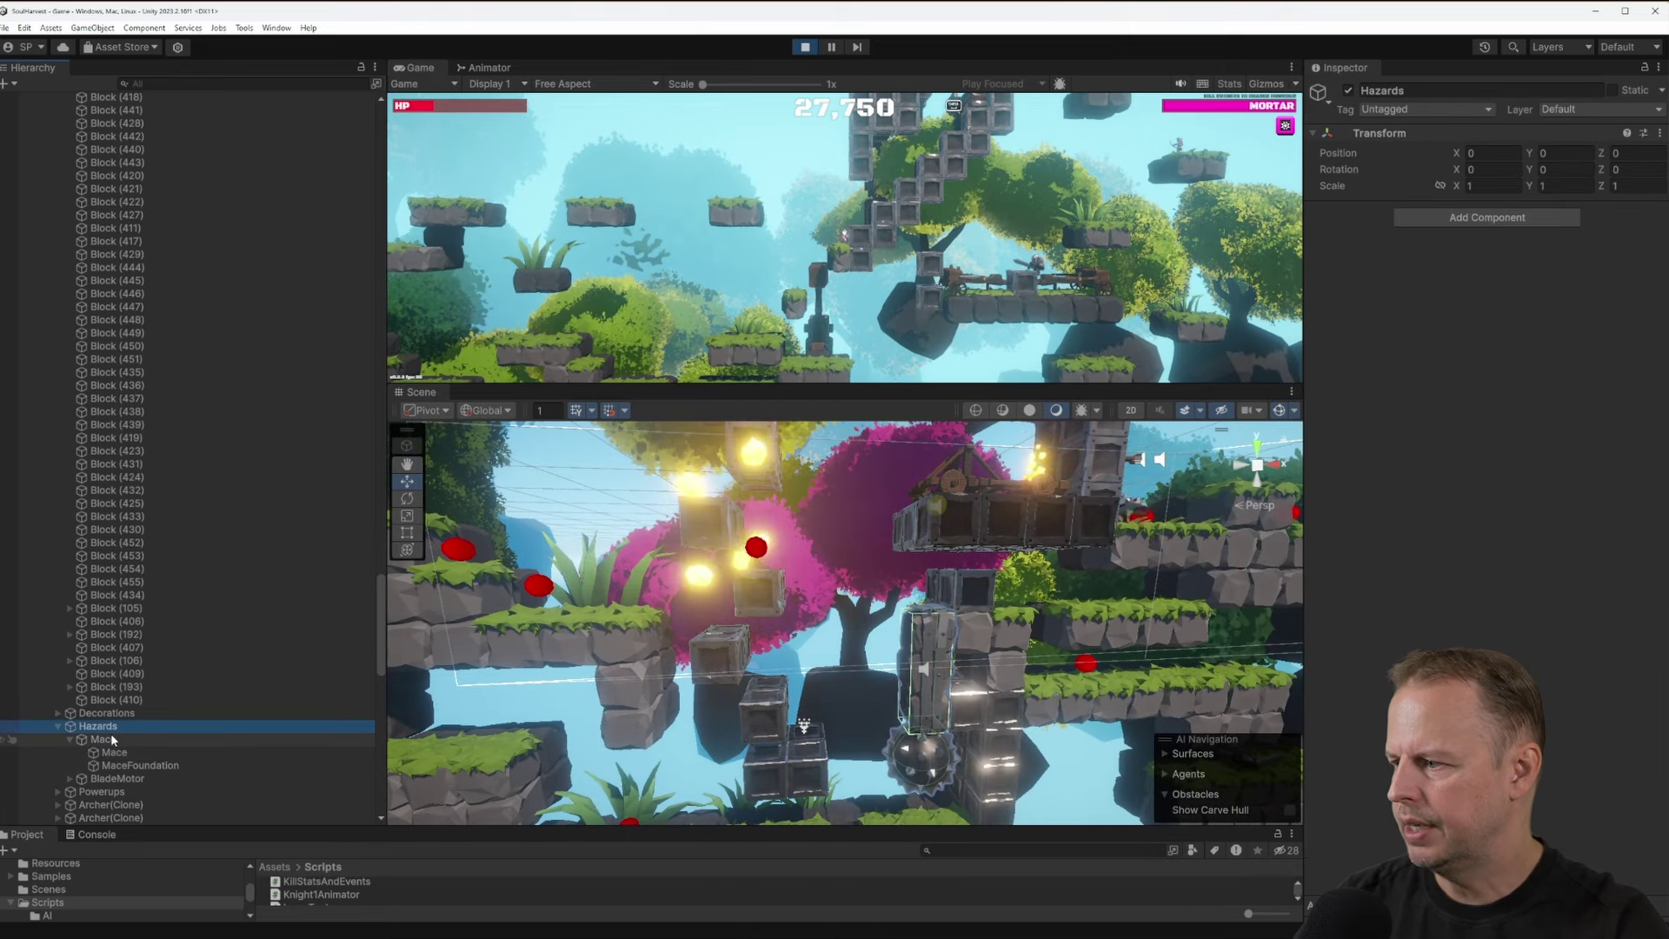
{"action": "left_click", "coordinate": [105, 739]}
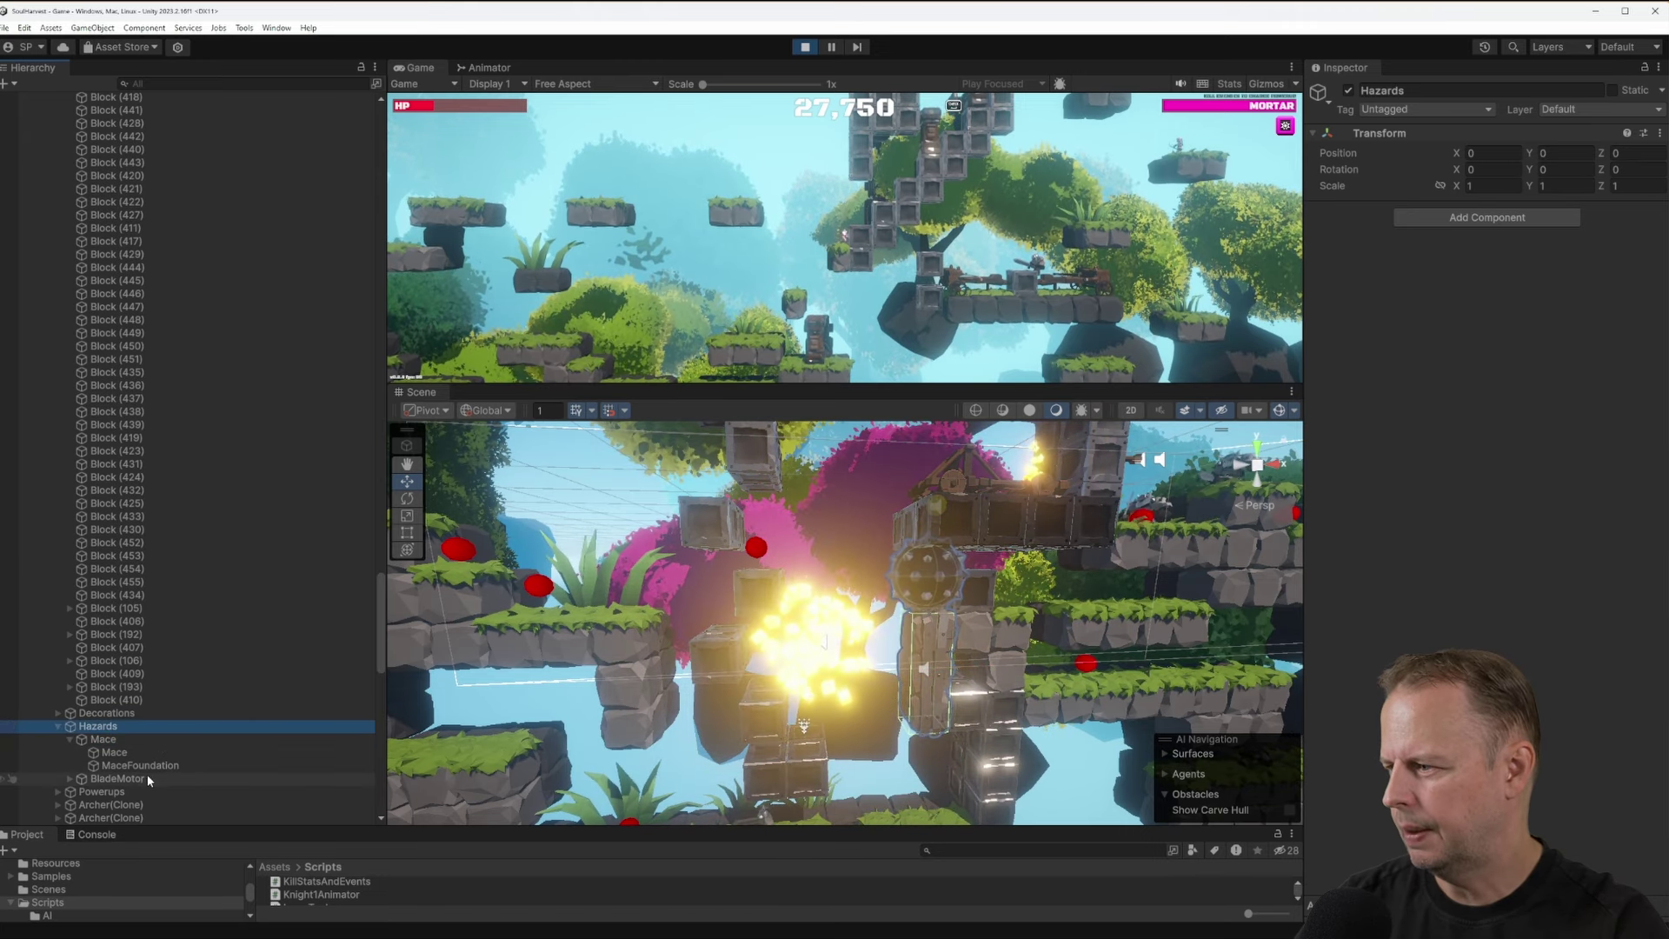
{"action": "left_click", "coordinate": [115, 750]}
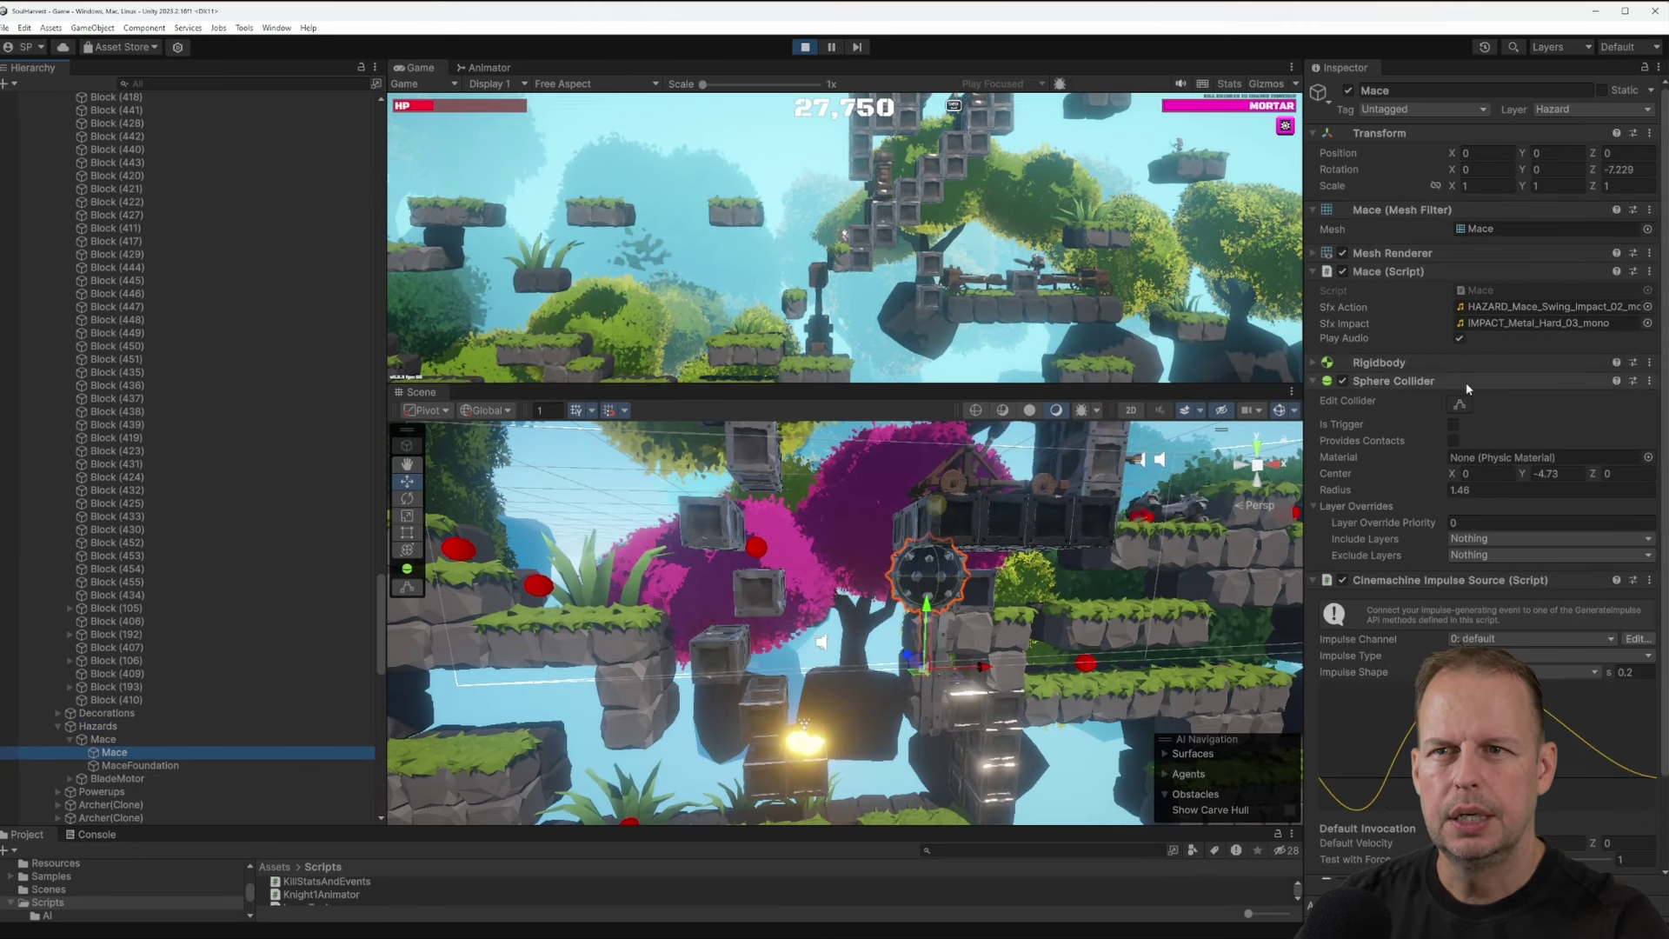
{"action": "scroll", "coordinate": [1519, 415], "scroll_direction": "down", "scroll_amount": 3}
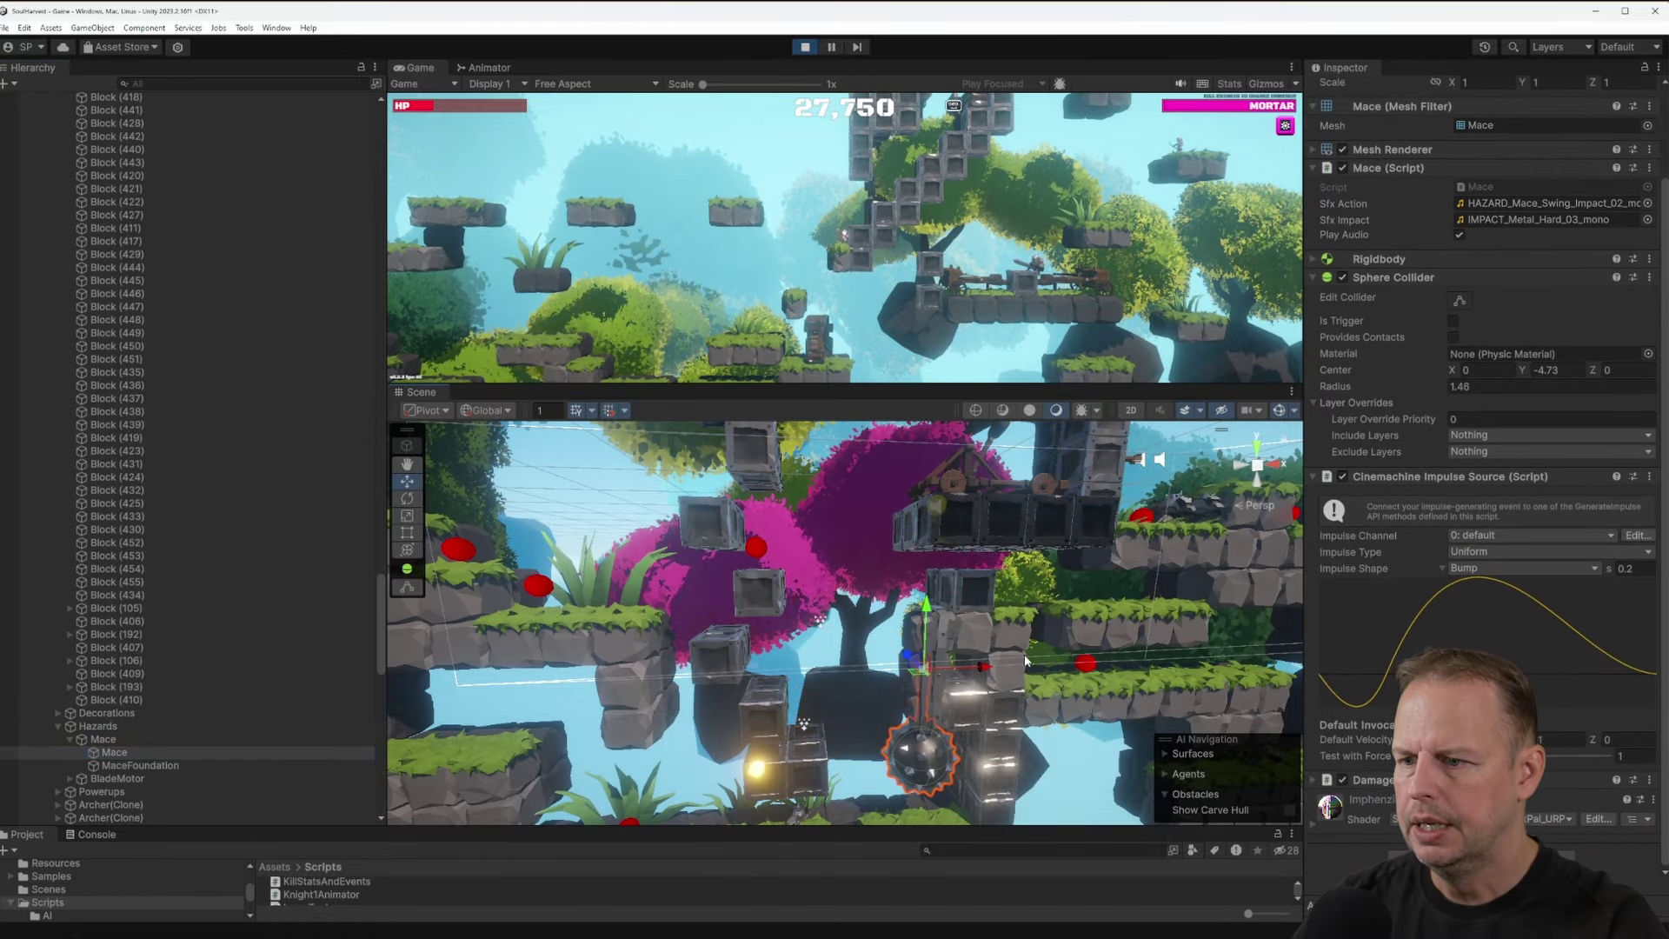
Travel through the level to the hammer hazard among the metal blocks and select its Hammer object
{"action": "right_click_drag", "start_coordinate": [1026, 668], "coordinate": [873, 665]}
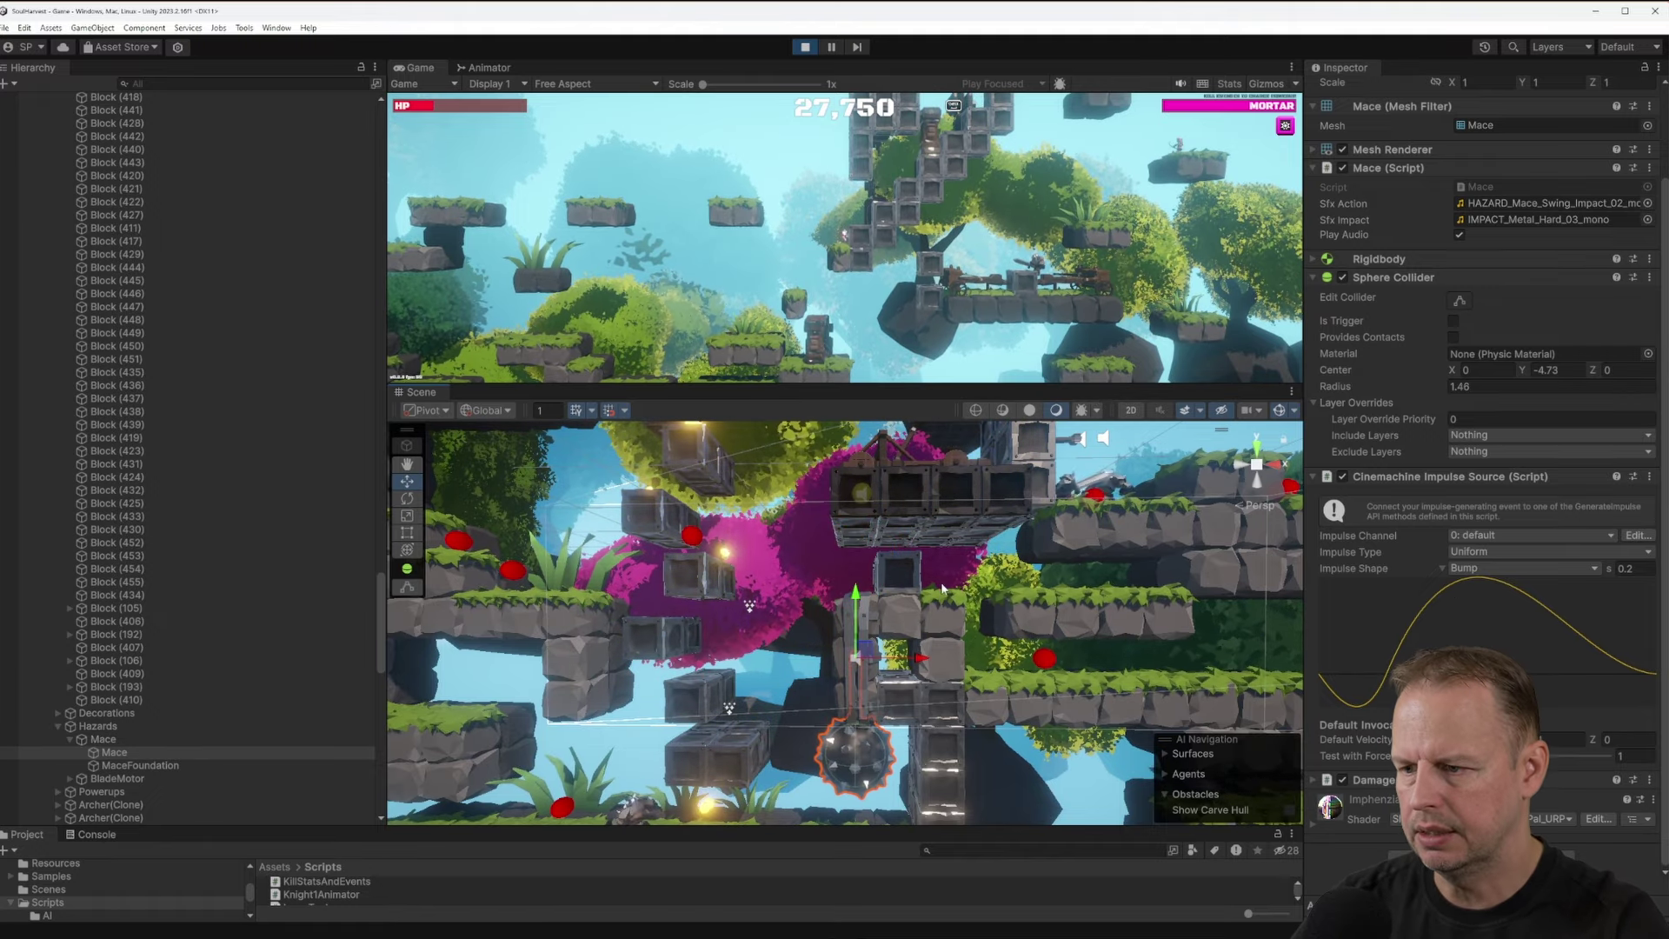
{"action": "right_click_drag", "start_coordinate": [942, 589], "coordinate": [979, 606]}
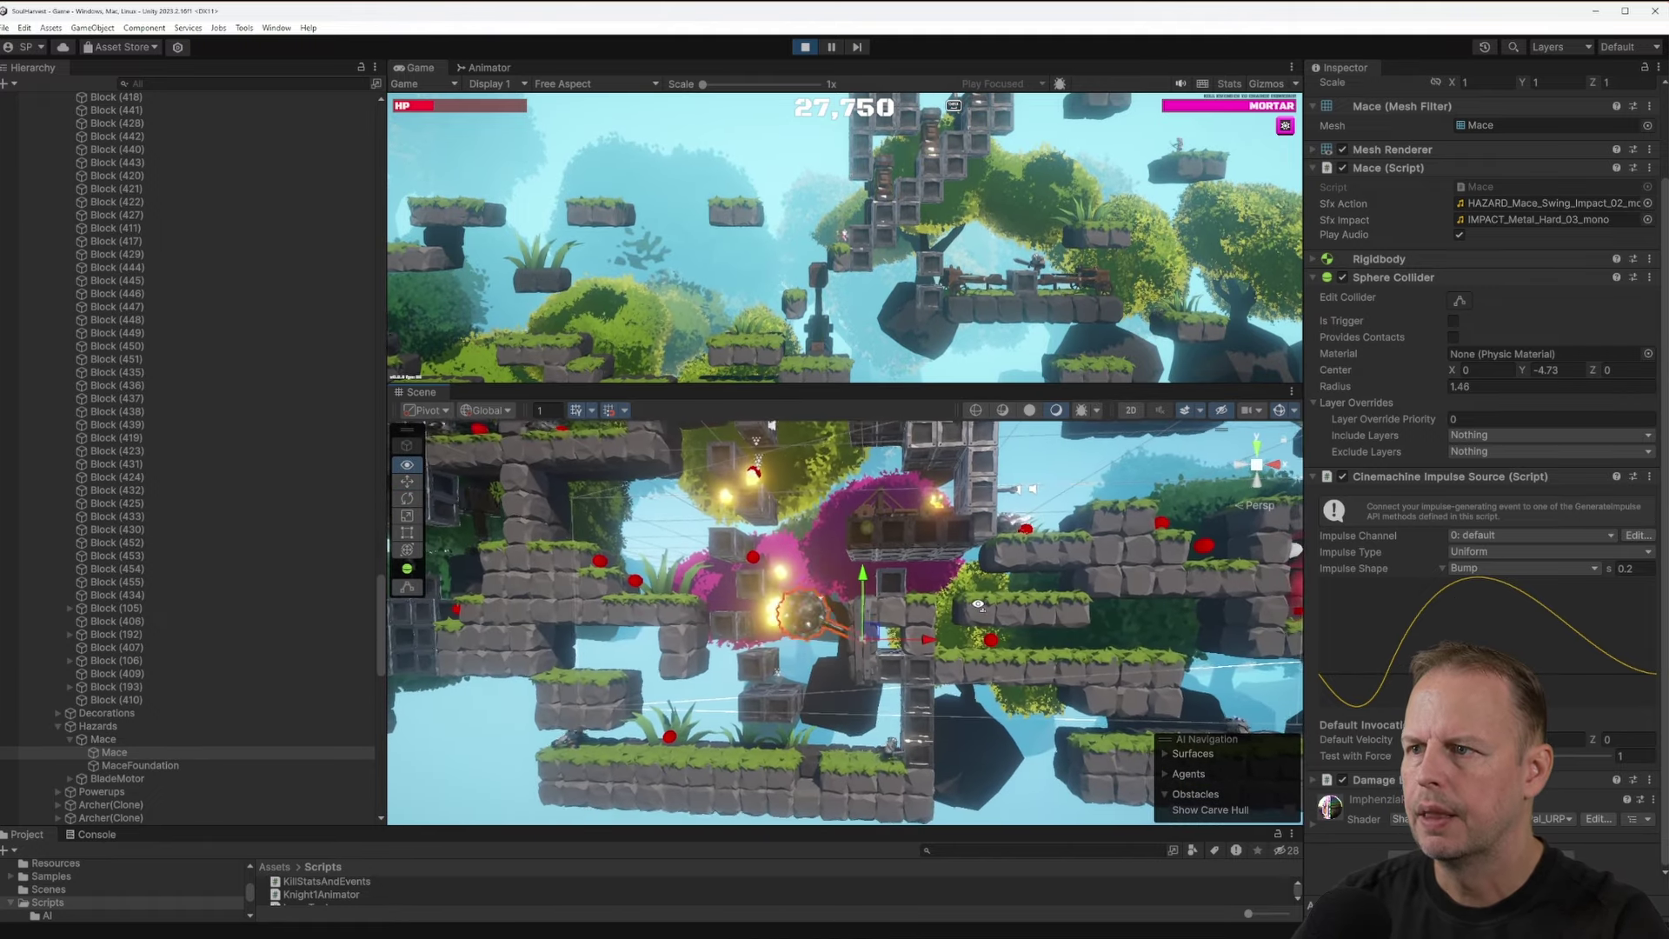
{"action": "left_click_drag", "start_coordinate": [888, 598], "coordinate": [973, 445], "text": "alt"}
{"action": "key", "text": "w"}
{"action": "right_click_drag", "start_coordinate": [973, 444], "coordinate": [863, 619]}
{"action": "key", "text": "s"}
{"action": "left_click", "coordinate": [859, 610]}
{"action": "key", "text": "s"}
{"action": "mouse_move", "coordinate": [931, 573]}
{"action": "right_mouse_down"}
{"action": "mouse_move", "coordinate": [957, 583]}
{"action": "mouse_move", "coordinate": [952, 567]}
{"action": "right_mouse_up"}
{"action": "left_click_drag", "start_coordinate": [952, 567], "coordinate": [960, 548], "text": "alt"}
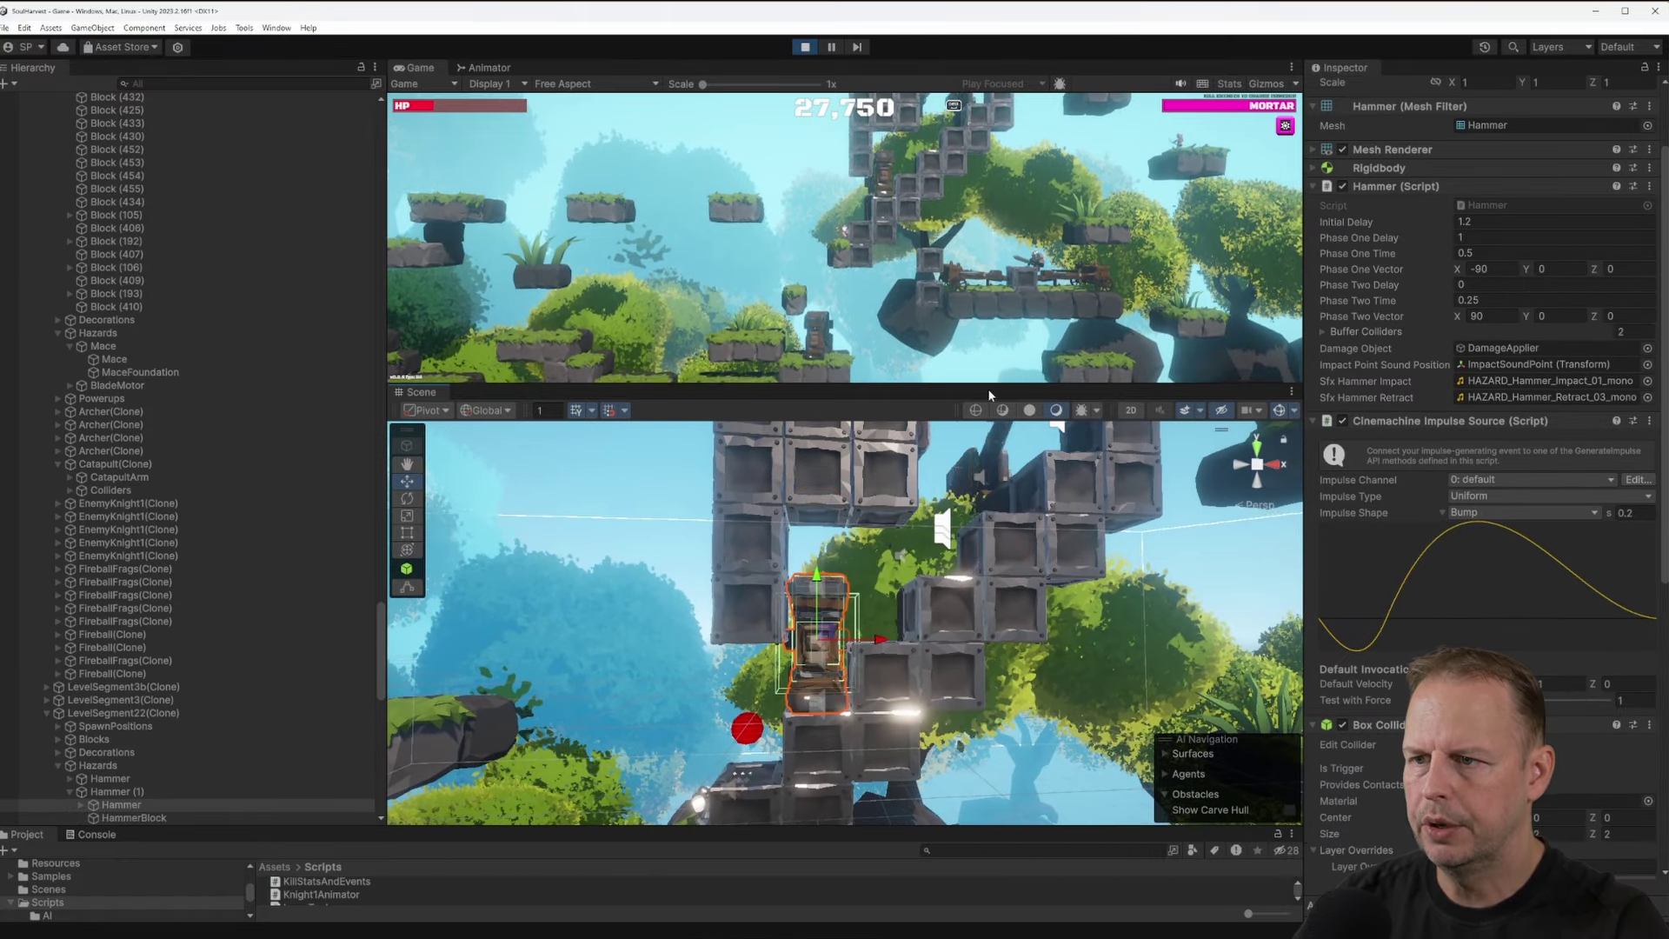
Enlarge the Scene view around the hammer, expand the Hammer object inside Hammer (1), and inspect its HammerBlock
{"action": "left_click_drag", "start_coordinate": [990, 388], "coordinate": [989, 129]}
{"action": "left_click_drag", "start_coordinate": [948, 470], "coordinate": [935, 470], "text": "alt"}
{"action": "scroll", "coordinate": [181, 712], "scroll_direction": "down", "scroll_amount": 5}
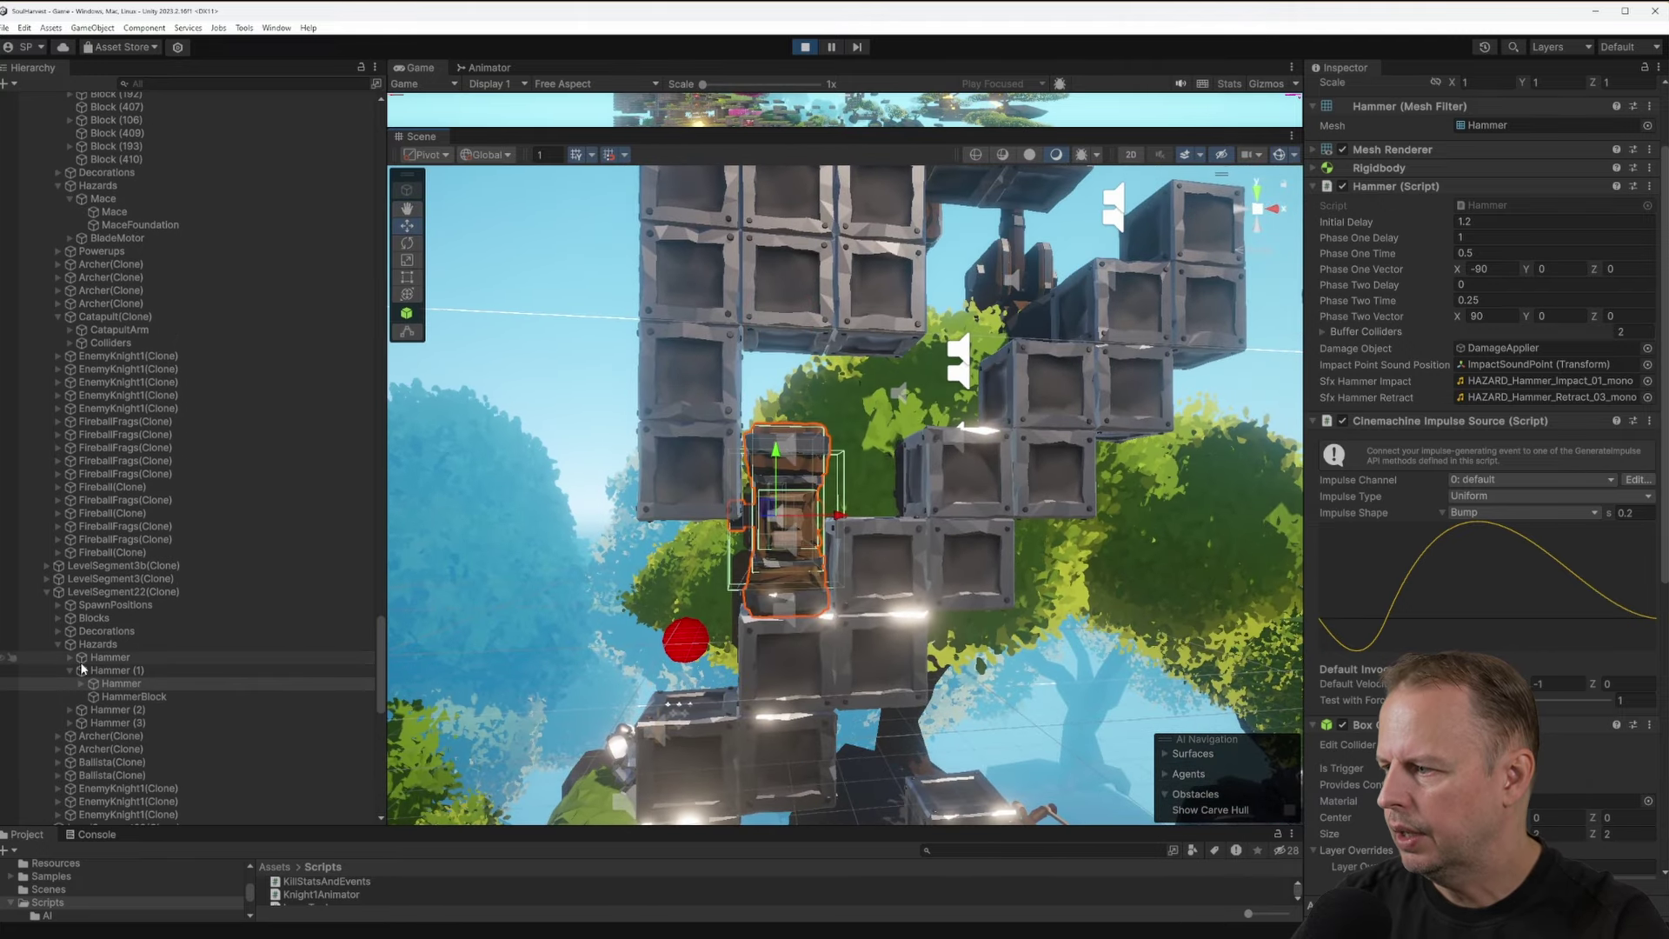
{"action": "left_click", "coordinate": [81, 673]}
{"action": "left_click", "coordinate": [81, 658]}
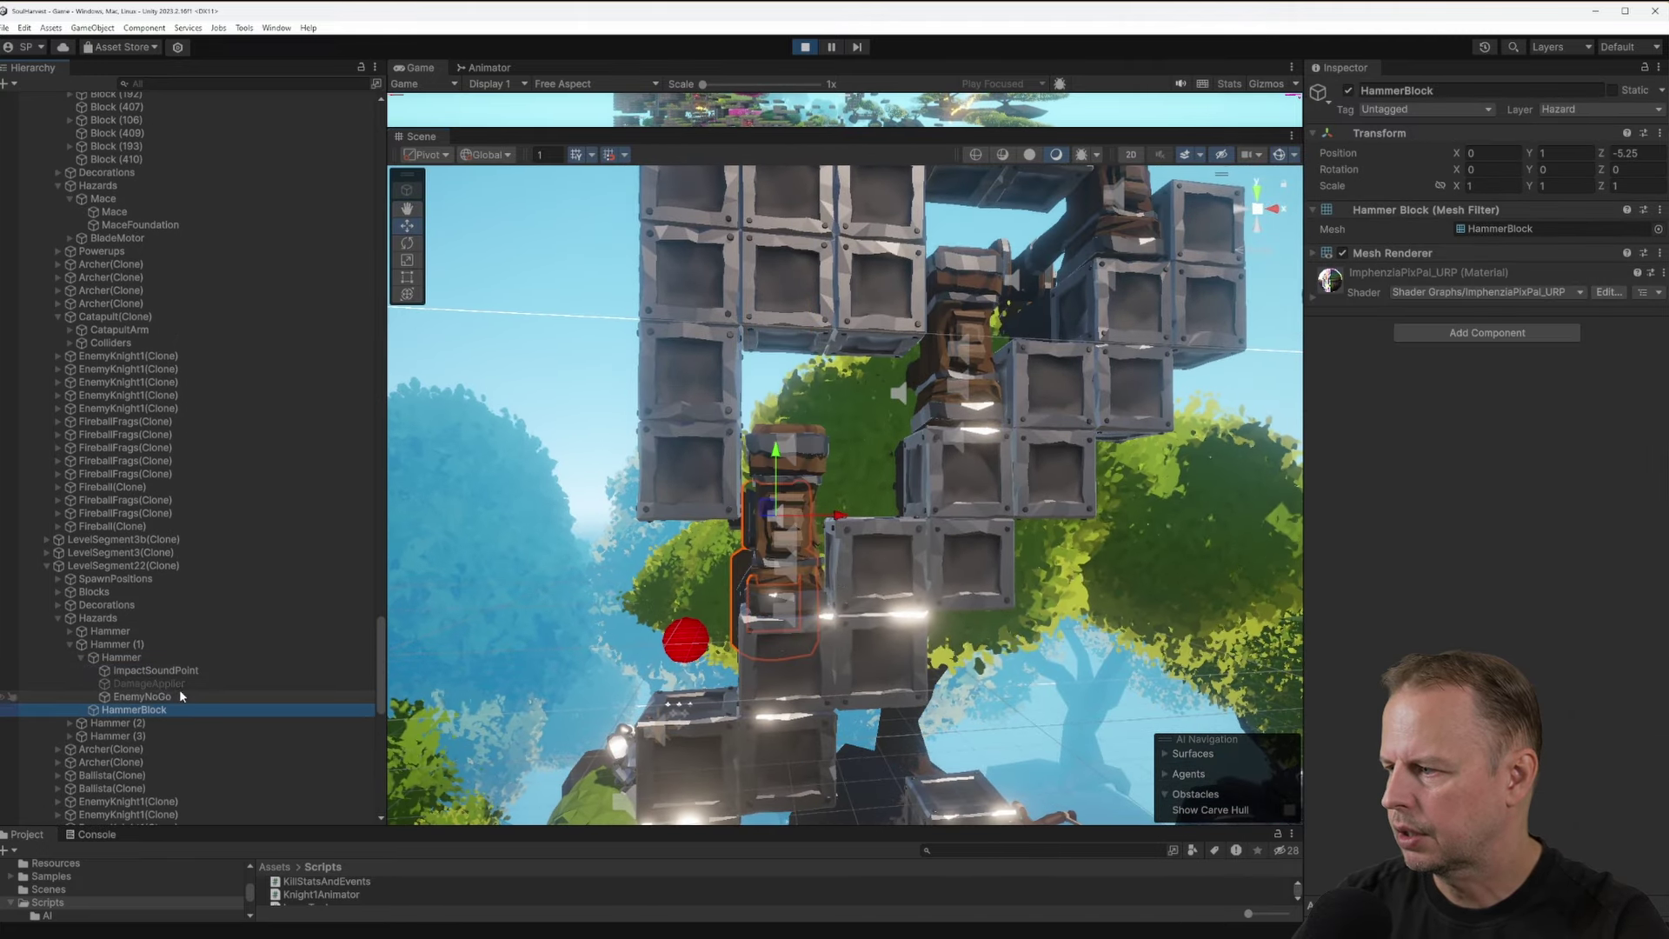
Select the DamageApplier inside the Hammer of Hammer (1) and review its damage script and Box Collider while watching the hammer strike
{"action": "scroll", "coordinate": [179, 690], "scroll_direction": "down", "scroll_amount": 5}
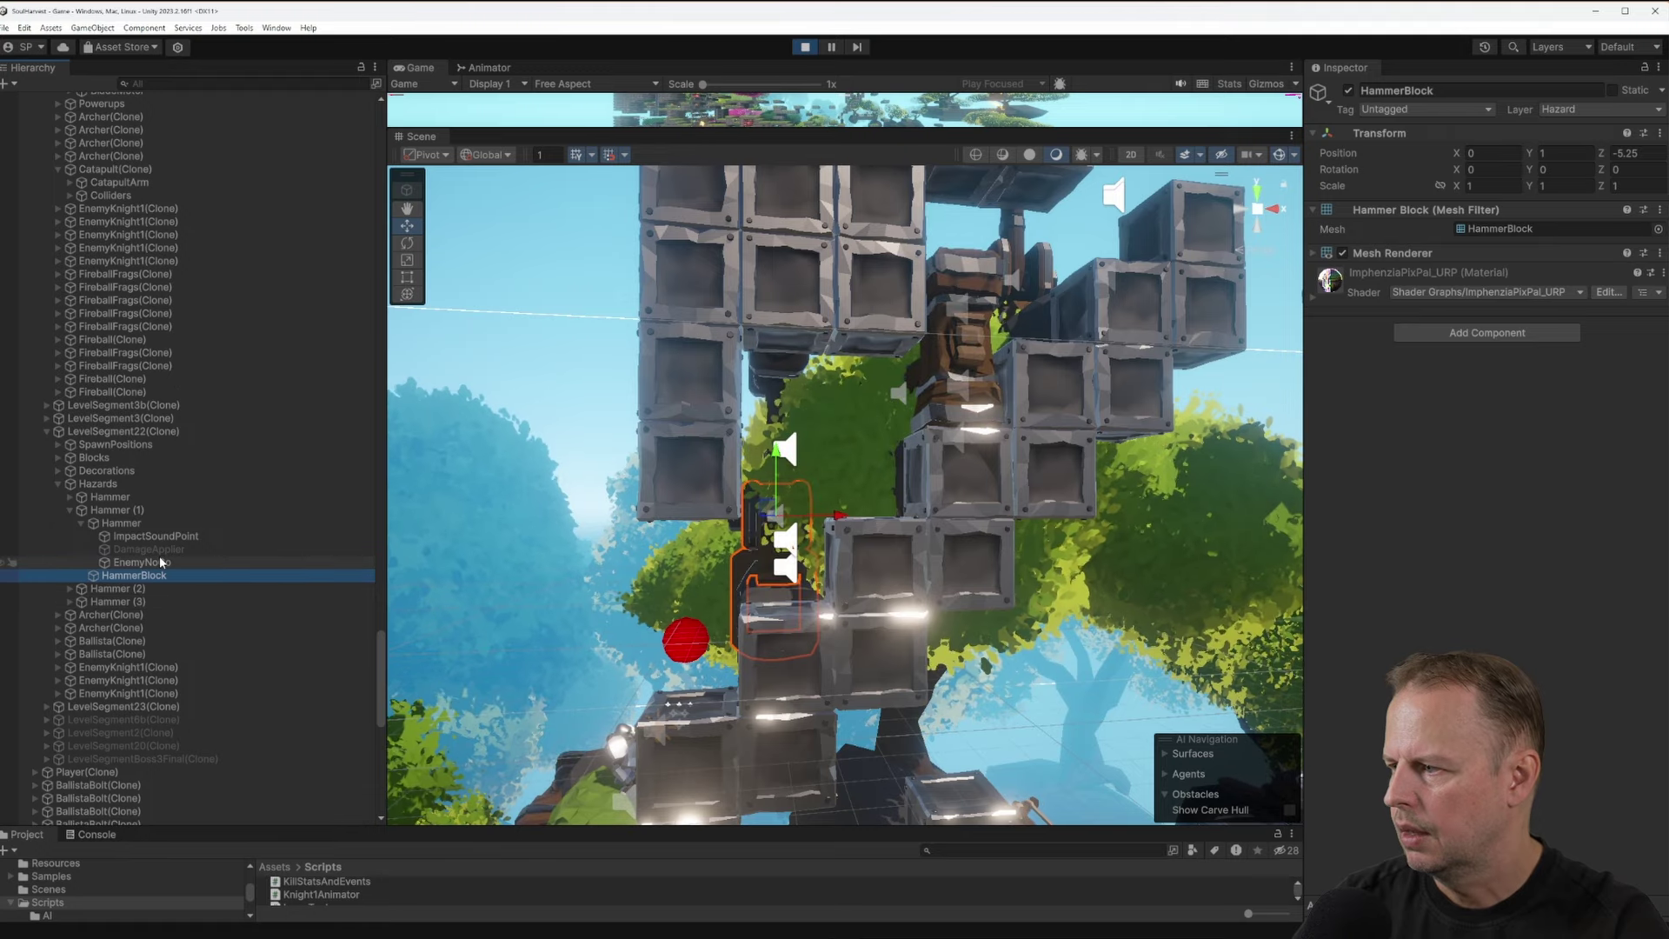
{"action": "scroll", "coordinate": [174, 569], "scroll_direction": "down", "scroll_amount": 1}
{"action": "left_click", "coordinate": [169, 552]}
{"action": "scroll", "coordinate": [169, 551], "scroll_direction": "down", "scroll_amount": 1}
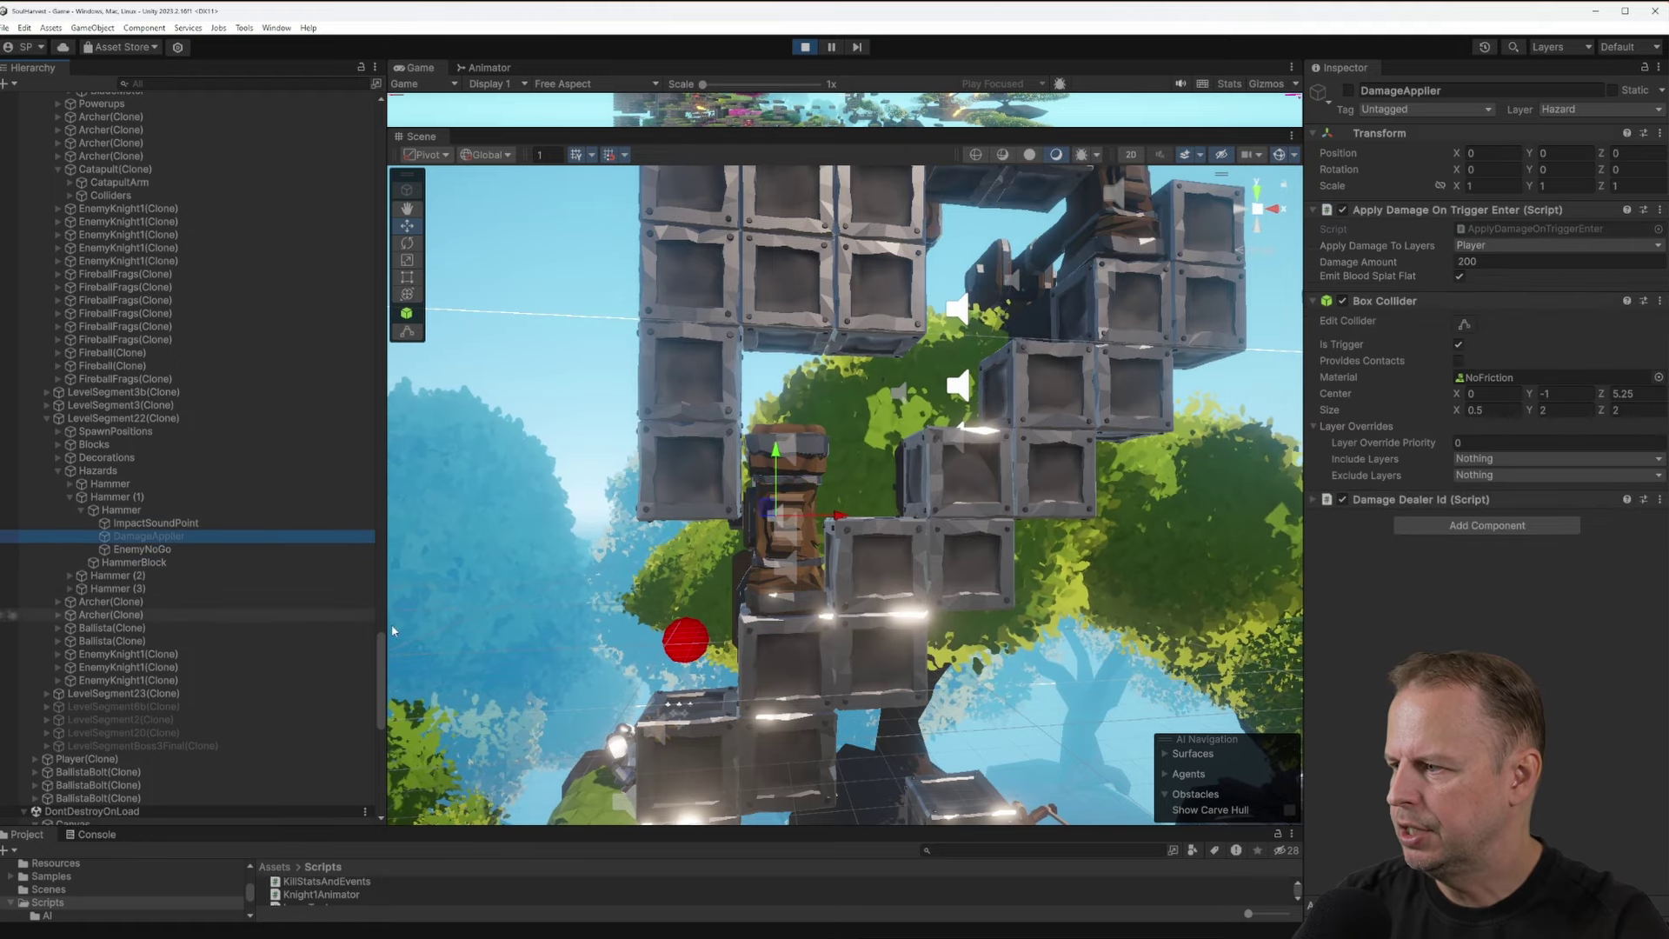
{"action": "mouse_move", "coordinate": [847, 574]}
{"action": "middle_mouse_down"}
{"action": "mouse_move", "coordinate": [852, 594]}
{"action": "mouse_move", "coordinate": [848, 569]}
{"action": "mouse_move", "coordinate": [832, 574]}
{"action": "middle_mouse_up"}
{"action": "scroll", "coordinate": [852, 594], "scroll_direction": "up", "scroll_amount": 3}
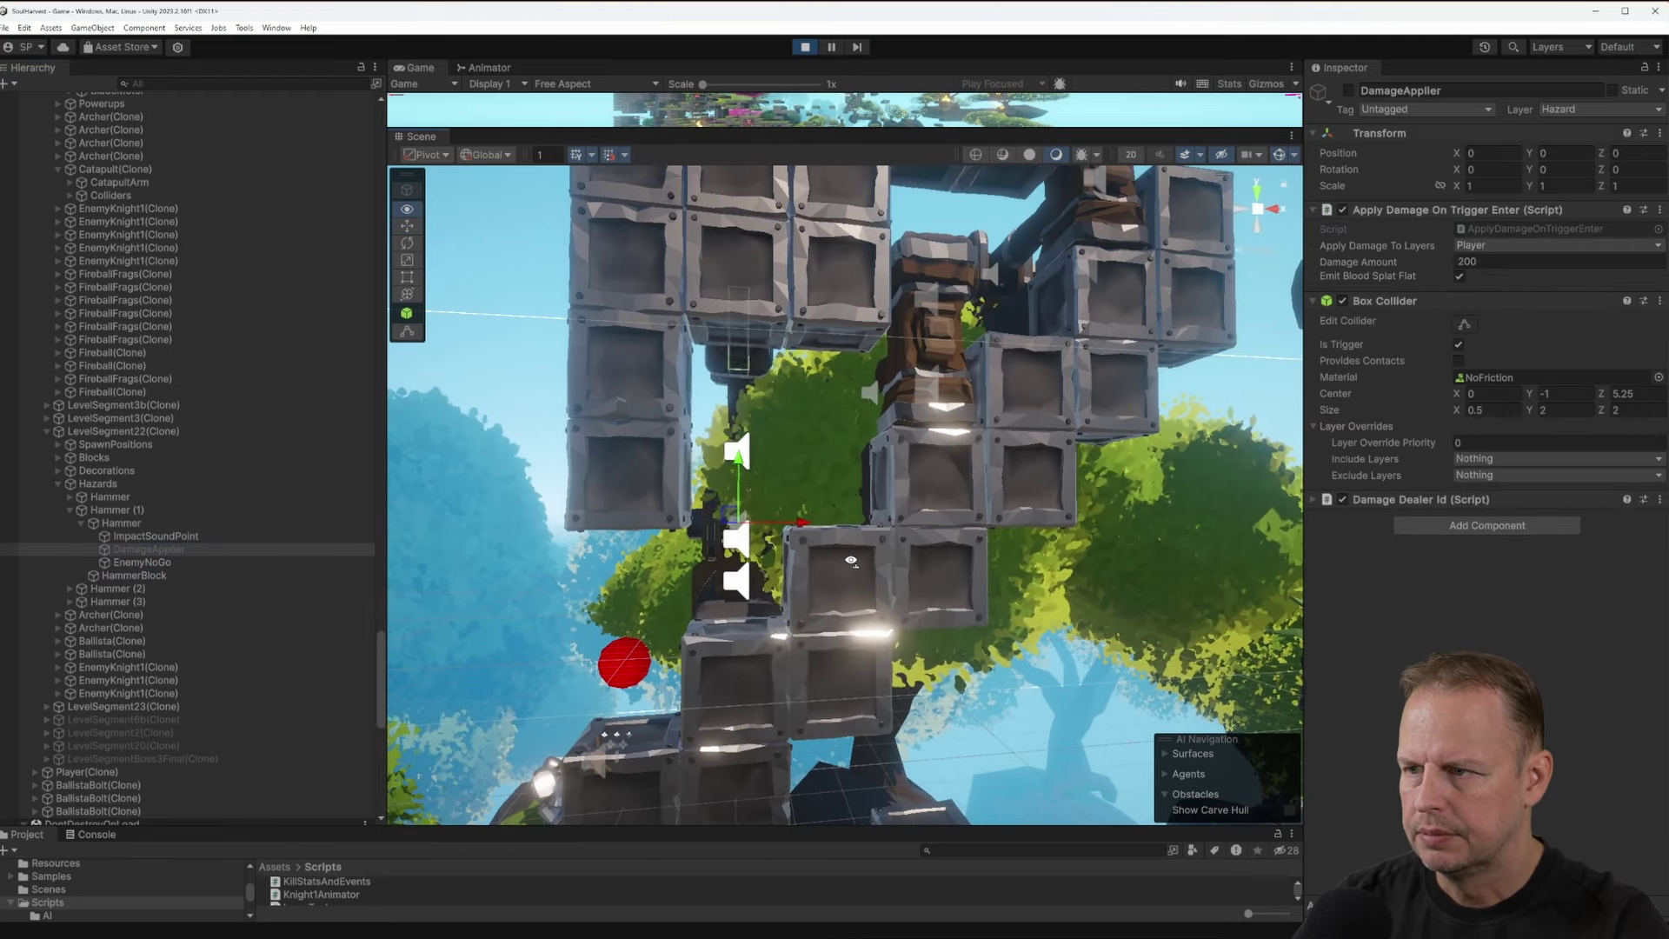
{"action": "scroll", "coordinate": [814, 465], "scroll_direction": "up", "scroll_amount": 5}
{"action": "middle_click_drag", "start_coordinate": [812, 463], "coordinate": [791, 544]}
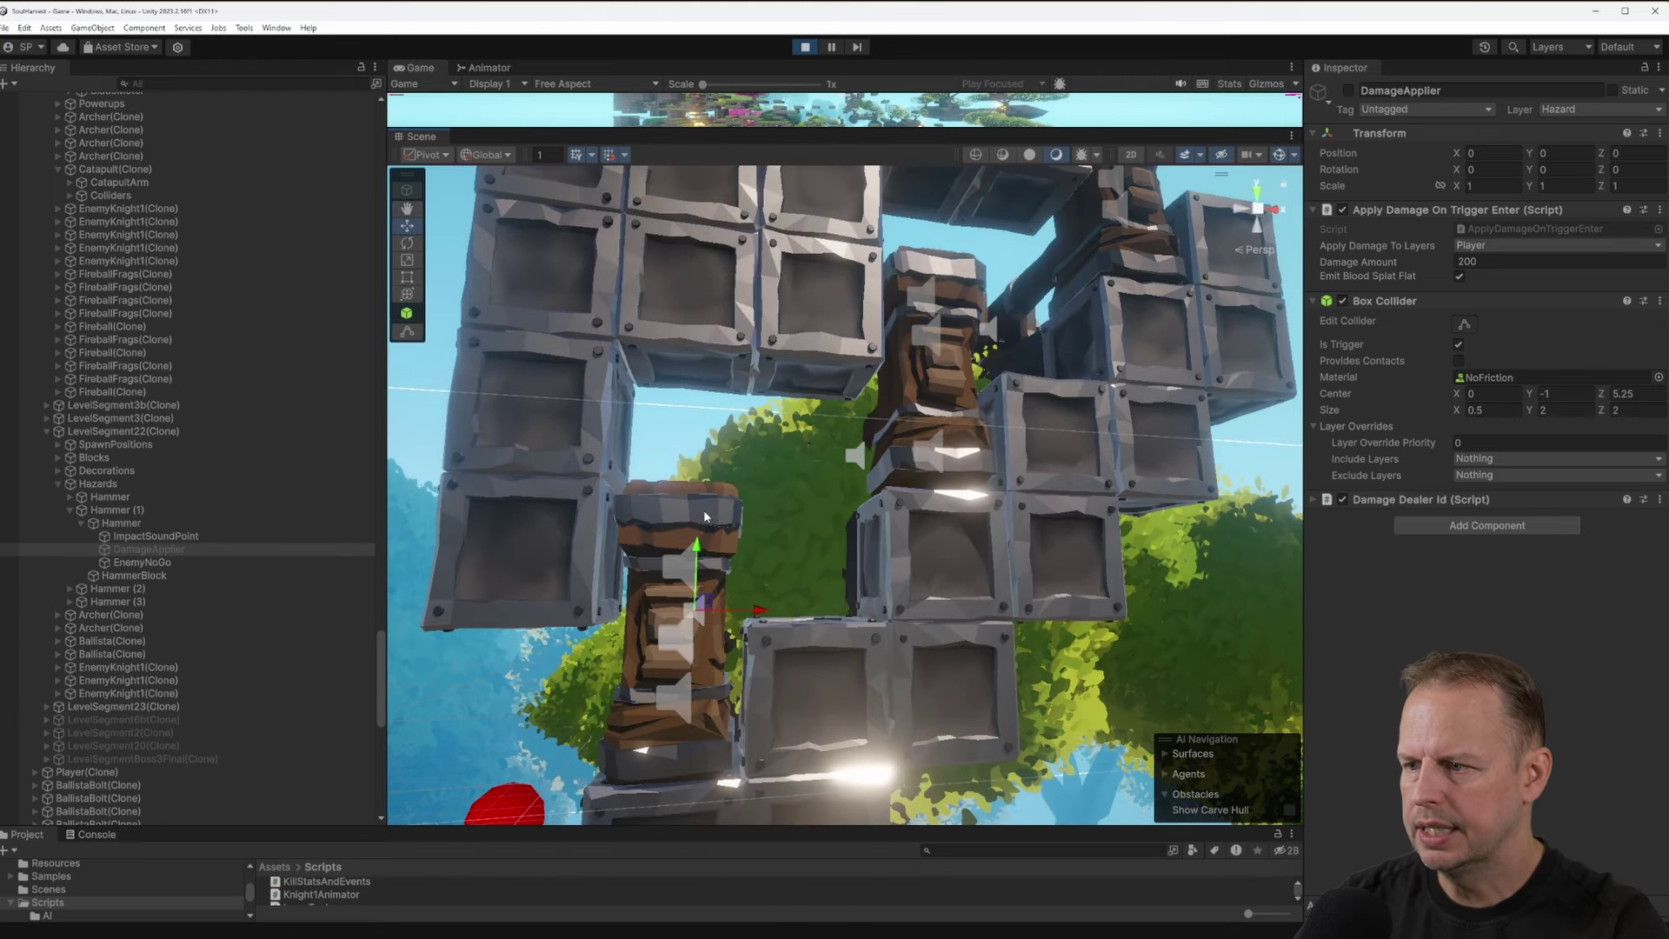
{"action": "key", "text": "s"}
{"action": "right_click_drag", "start_coordinate": [835, 499], "coordinate": [838, 509]}
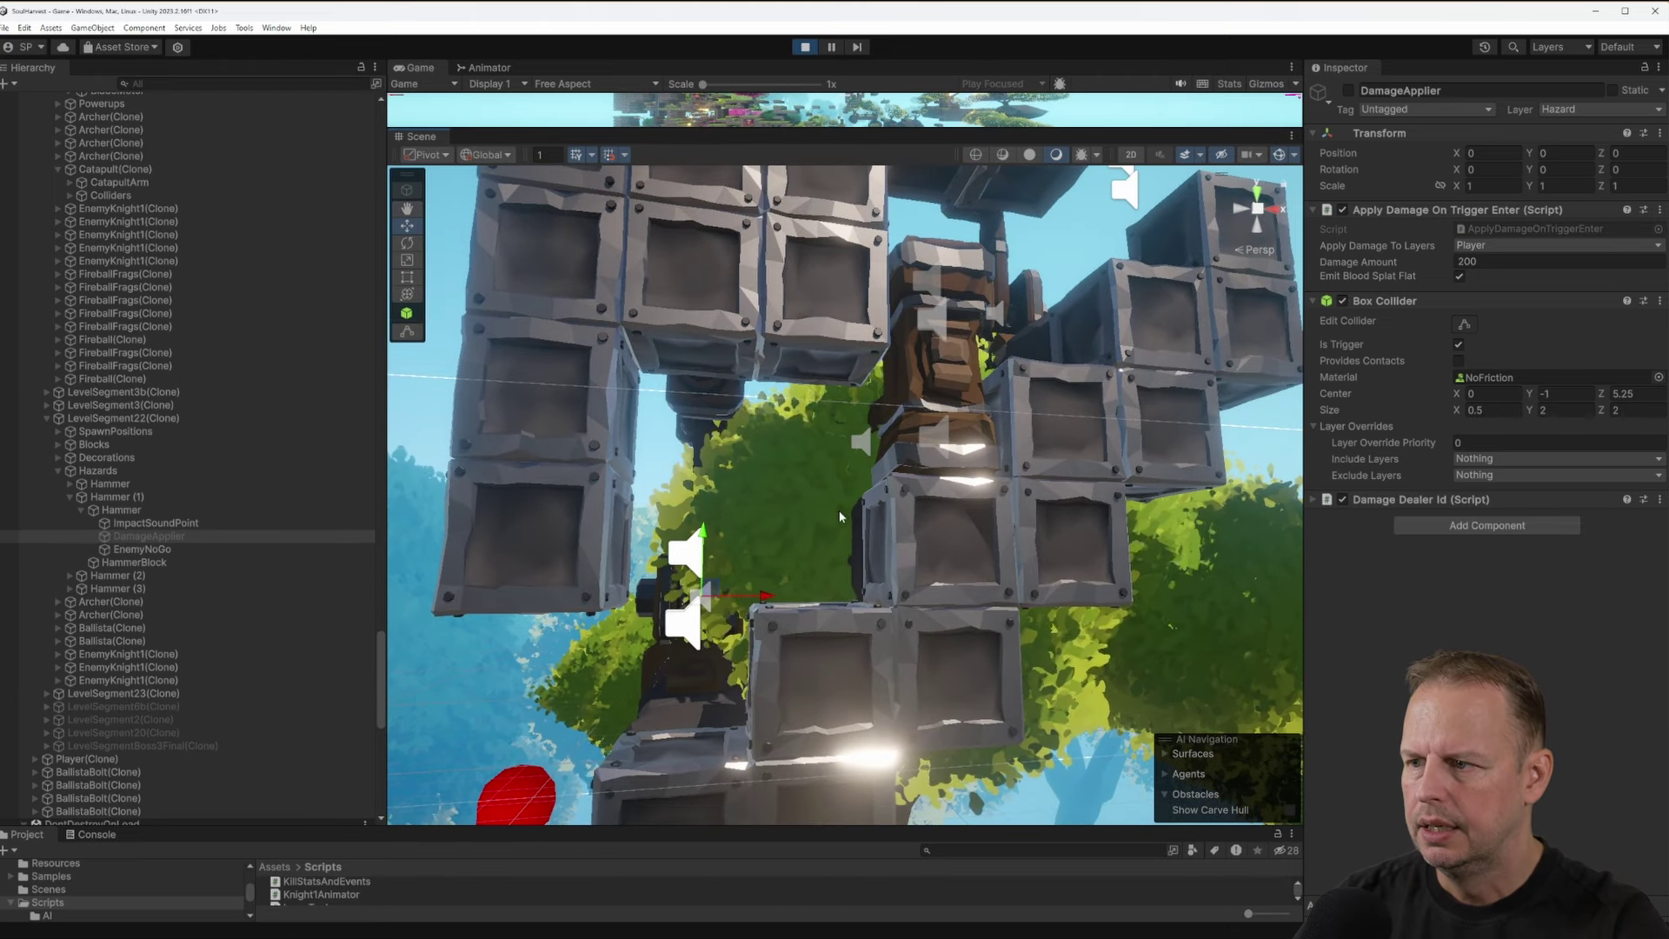
{"action": "key", "text": "s"}
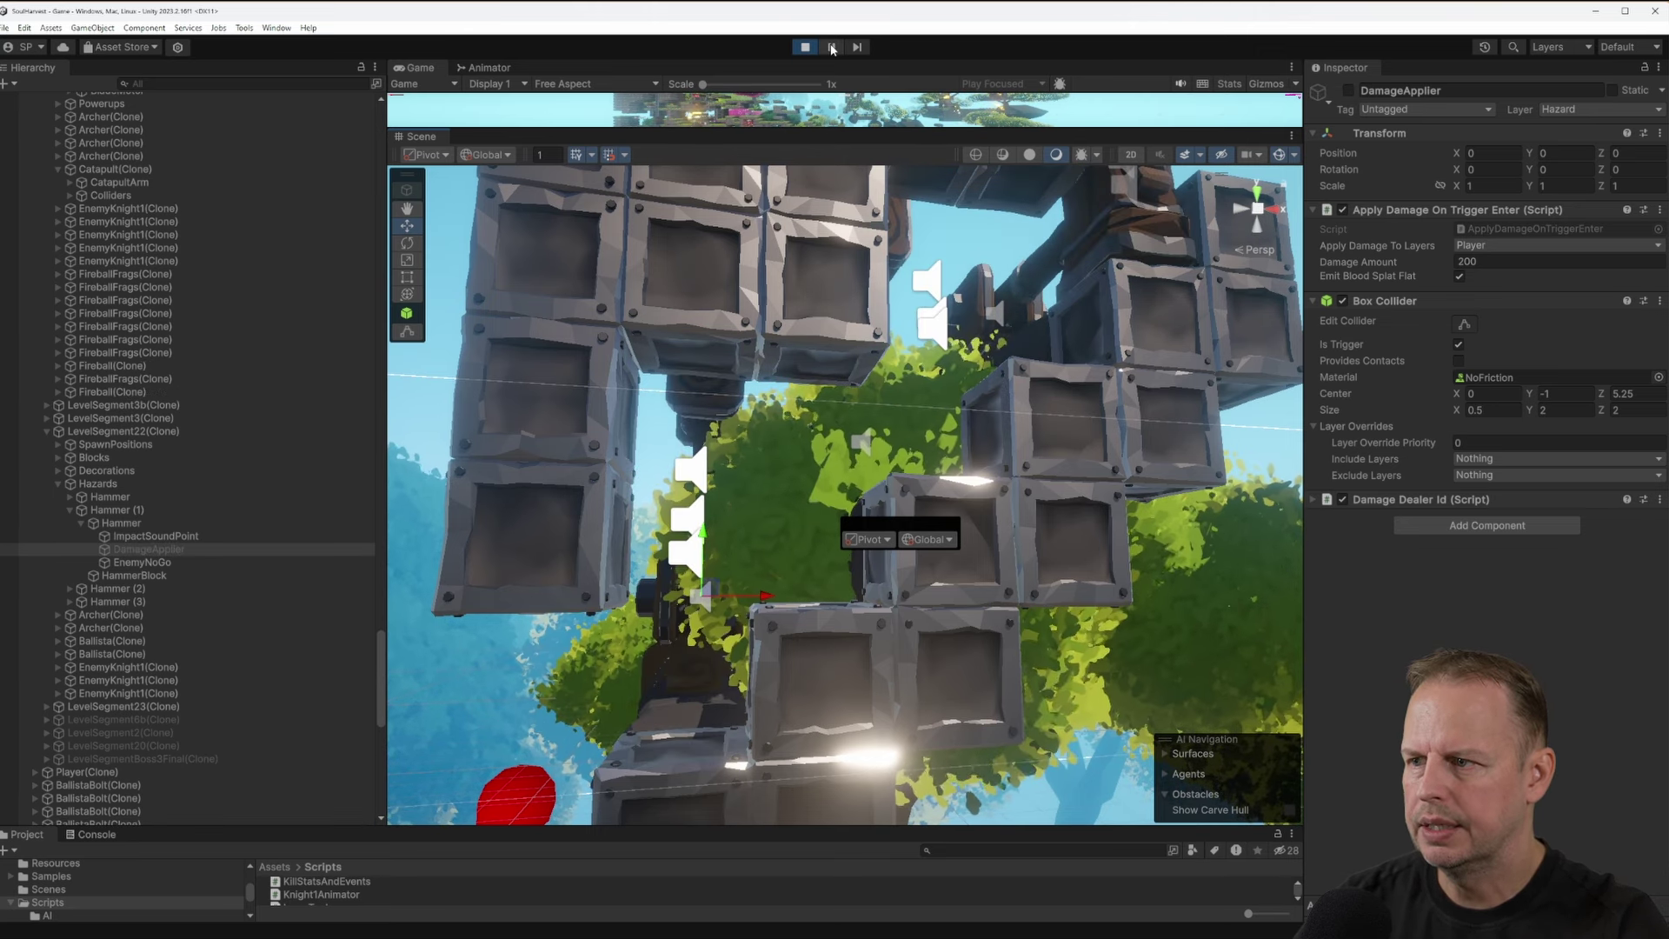
Pause the game while the DamageApplier is active and examine the hammer tower and the trigger collider up close
{"action": "right_click_drag", "start_coordinate": [797, 428], "coordinate": [799, 414]}
{"action": "key", "text": "w"}
{"action": "left_click_drag", "start_coordinate": [799, 414], "coordinate": [812, 539], "text": "alt"}
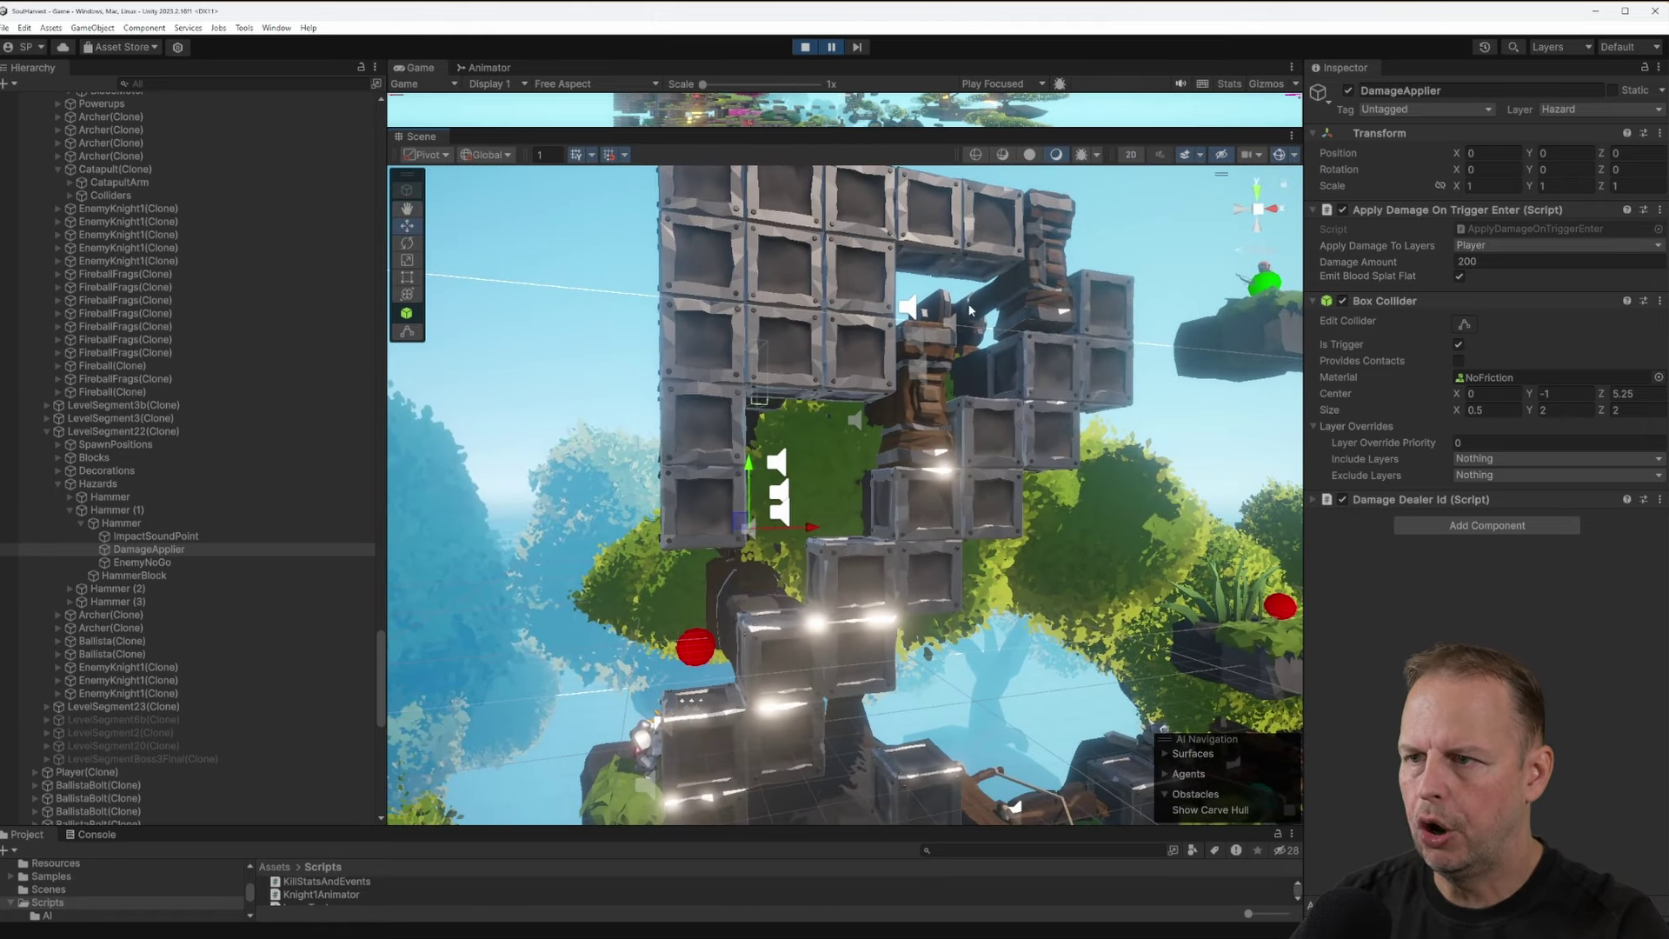
{"action": "middle_click_drag", "start_coordinate": [944, 328], "coordinate": [883, 404]}
{"action": "scroll", "coordinate": [737, 470], "scroll_direction": "up", "scroll_amount": 5}
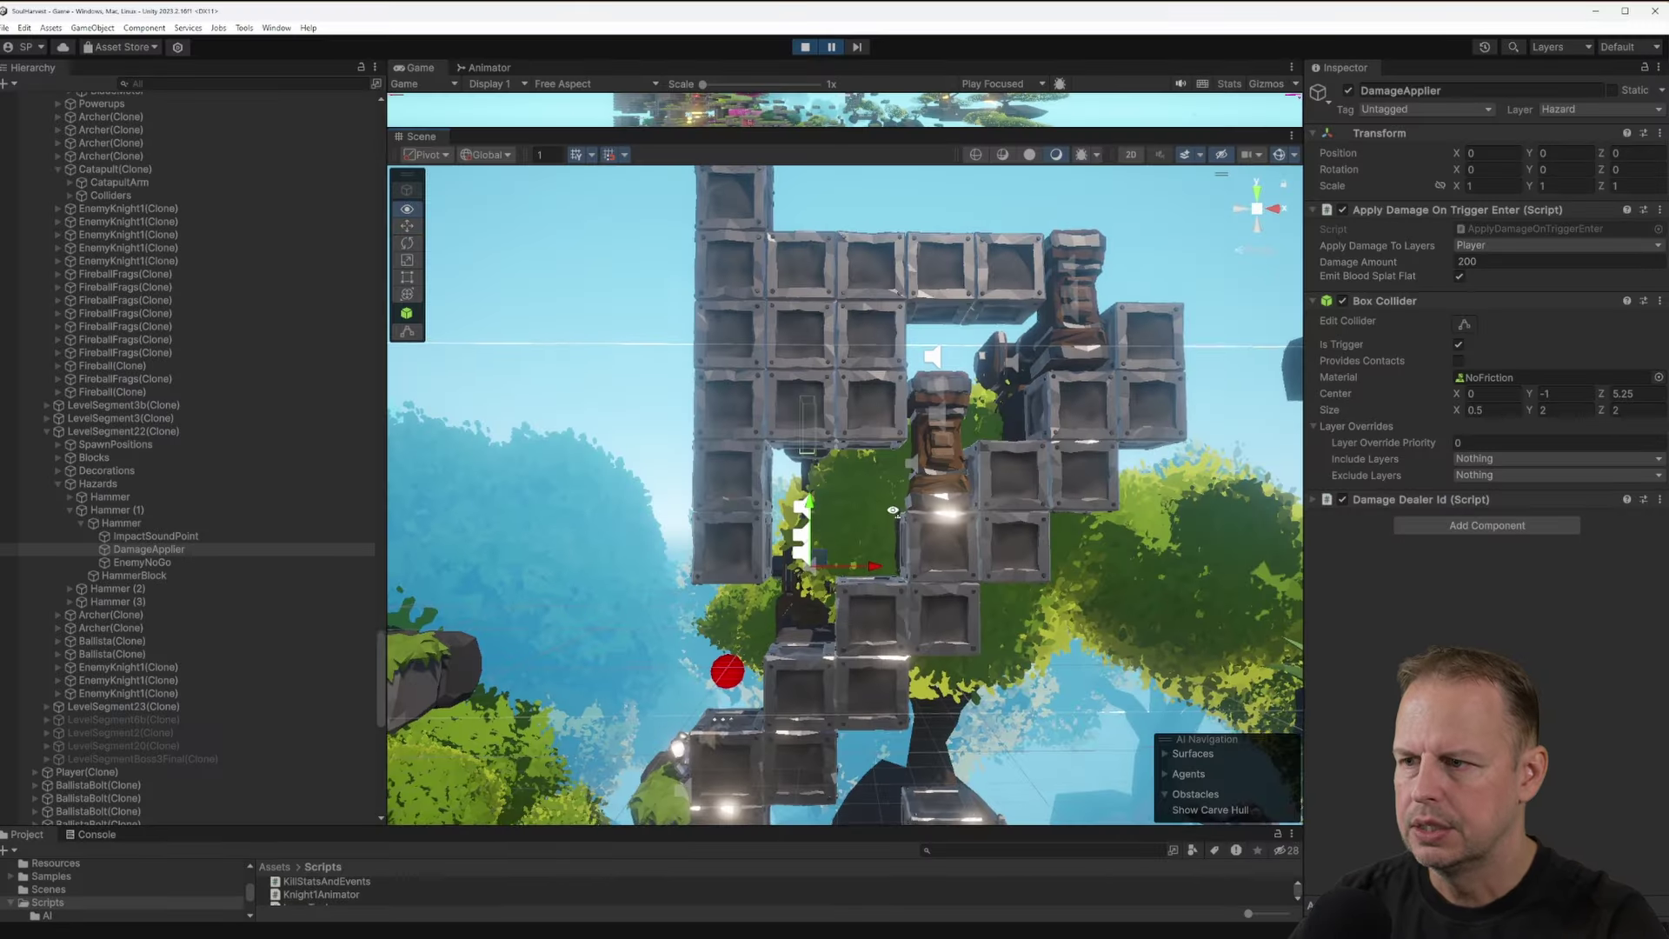
{"action": "scroll", "coordinate": [801, 406], "scroll_direction": "up", "scroll_amount": 3}
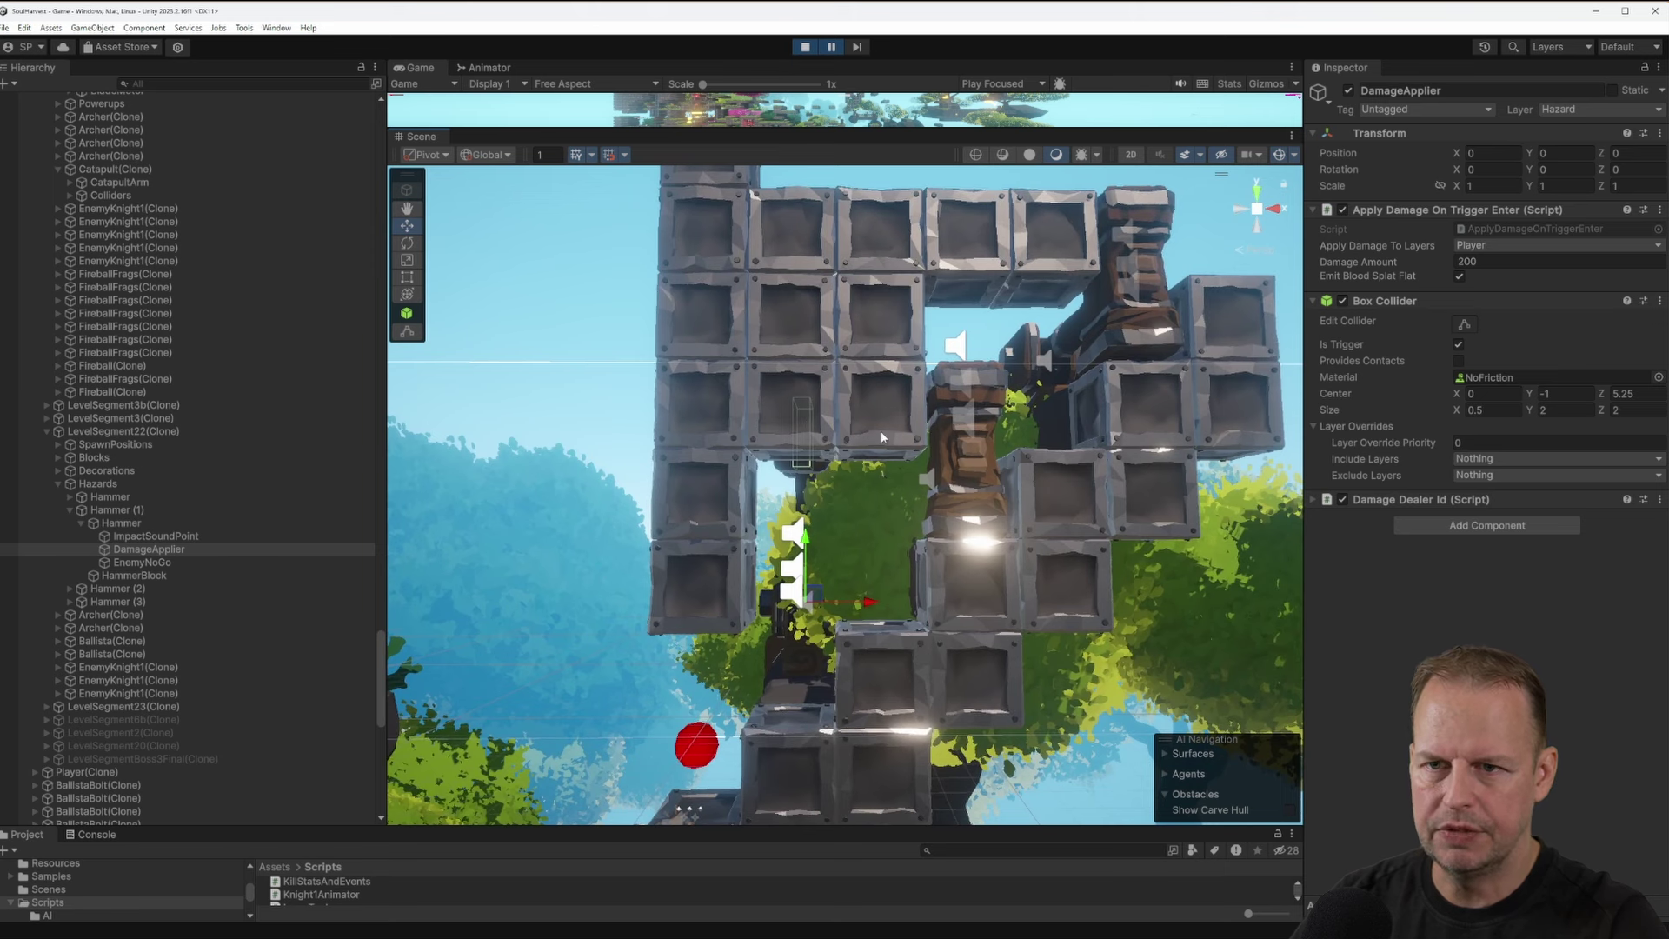
{"action": "scroll", "coordinate": [826, 458], "scroll_direction": "up", "scroll_amount": 3}
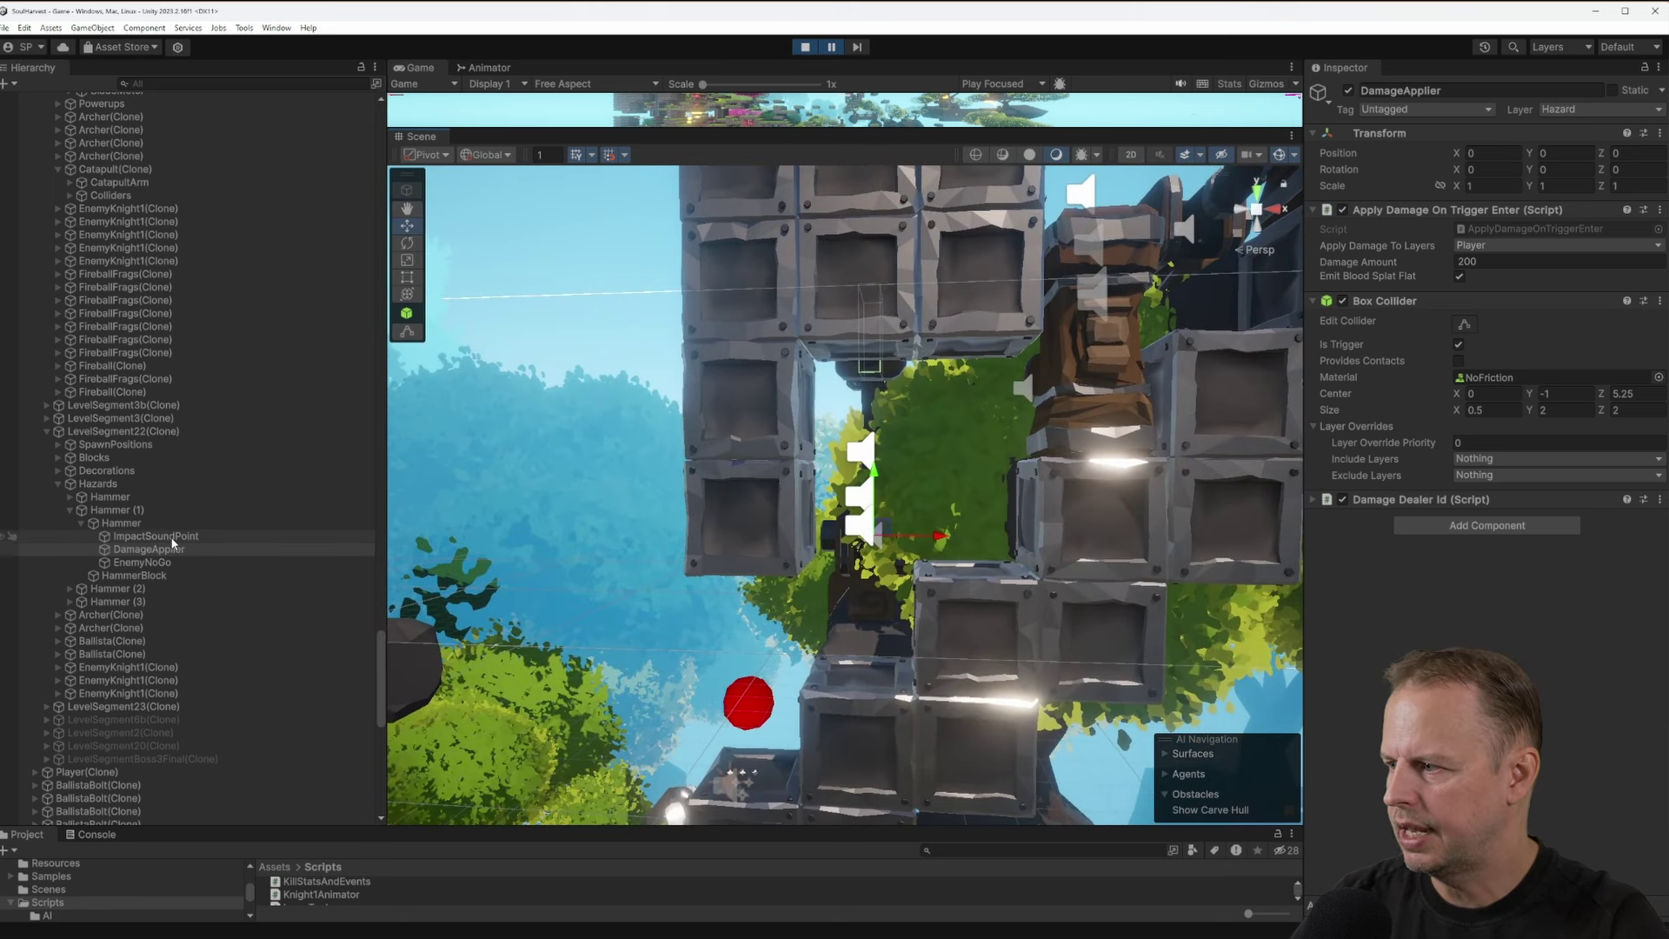
Select EnemyNoGo and its parent Hammer object, and examine the hammer's mesh and colliders from the side
{"action": "left_click", "coordinate": [149, 564]}
{"action": "left_click", "coordinate": [137, 525]}
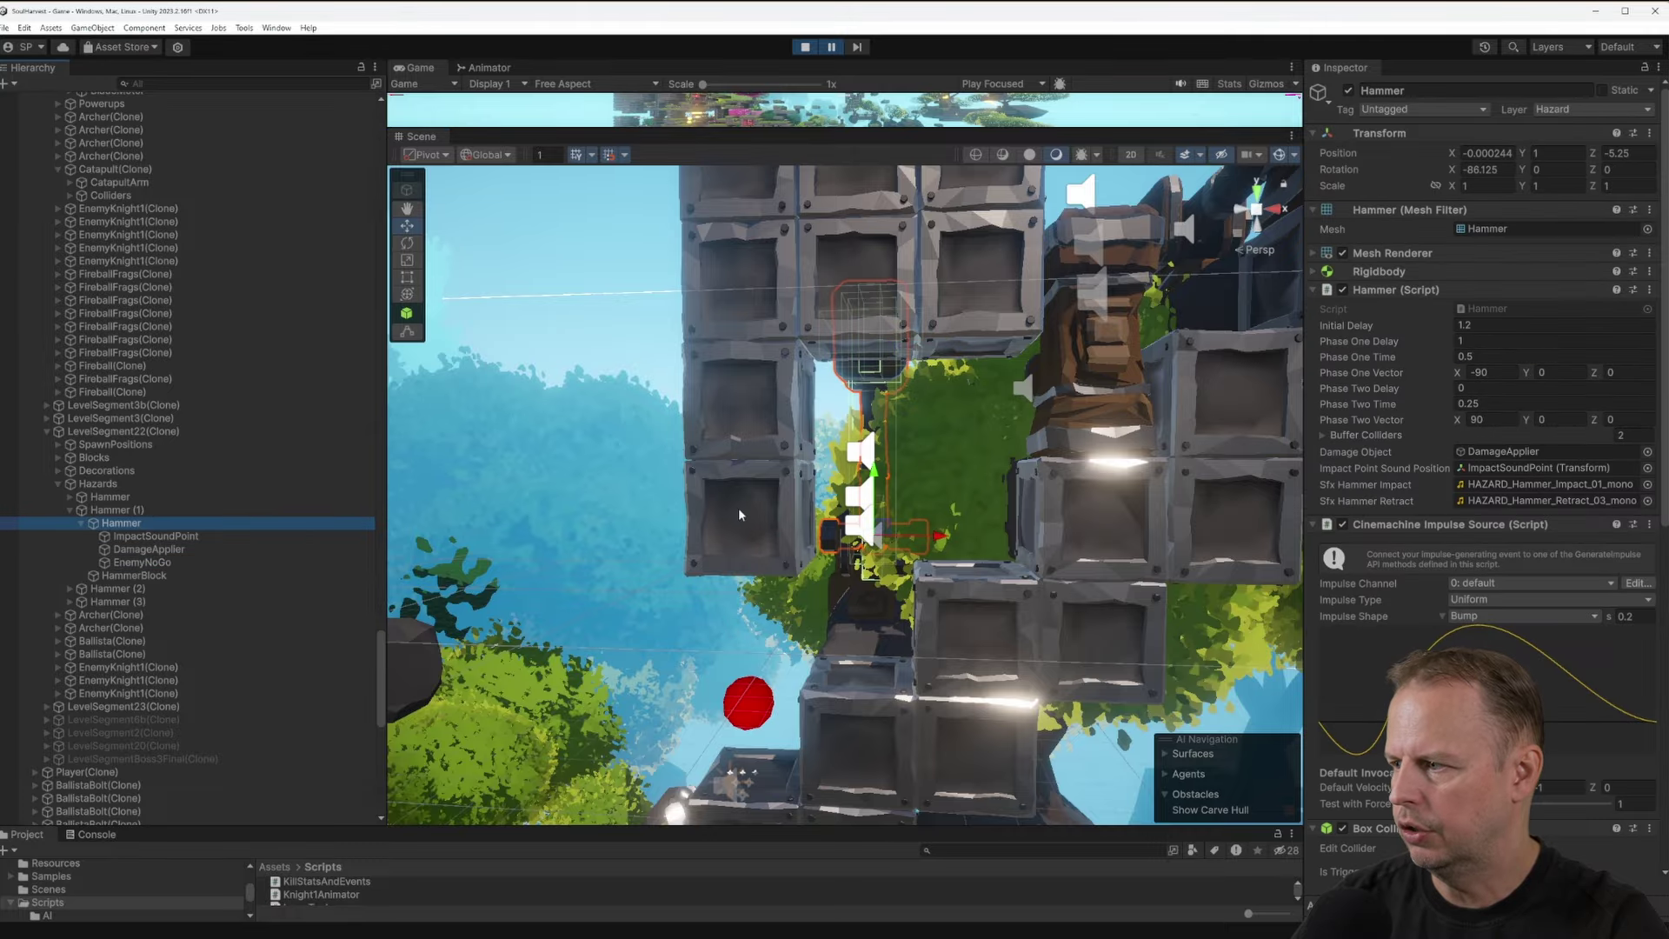
{"action": "key", "text": "w"}
{"action": "right_click_drag", "start_coordinate": [821, 504], "coordinate": [1174, 310]}
{"action": "key", "text": "w"}
{"action": "key", "text": "a"}
{"action": "left_click_drag", "start_coordinate": [1174, 310], "coordinate": [741, 527], "text": "alt"}
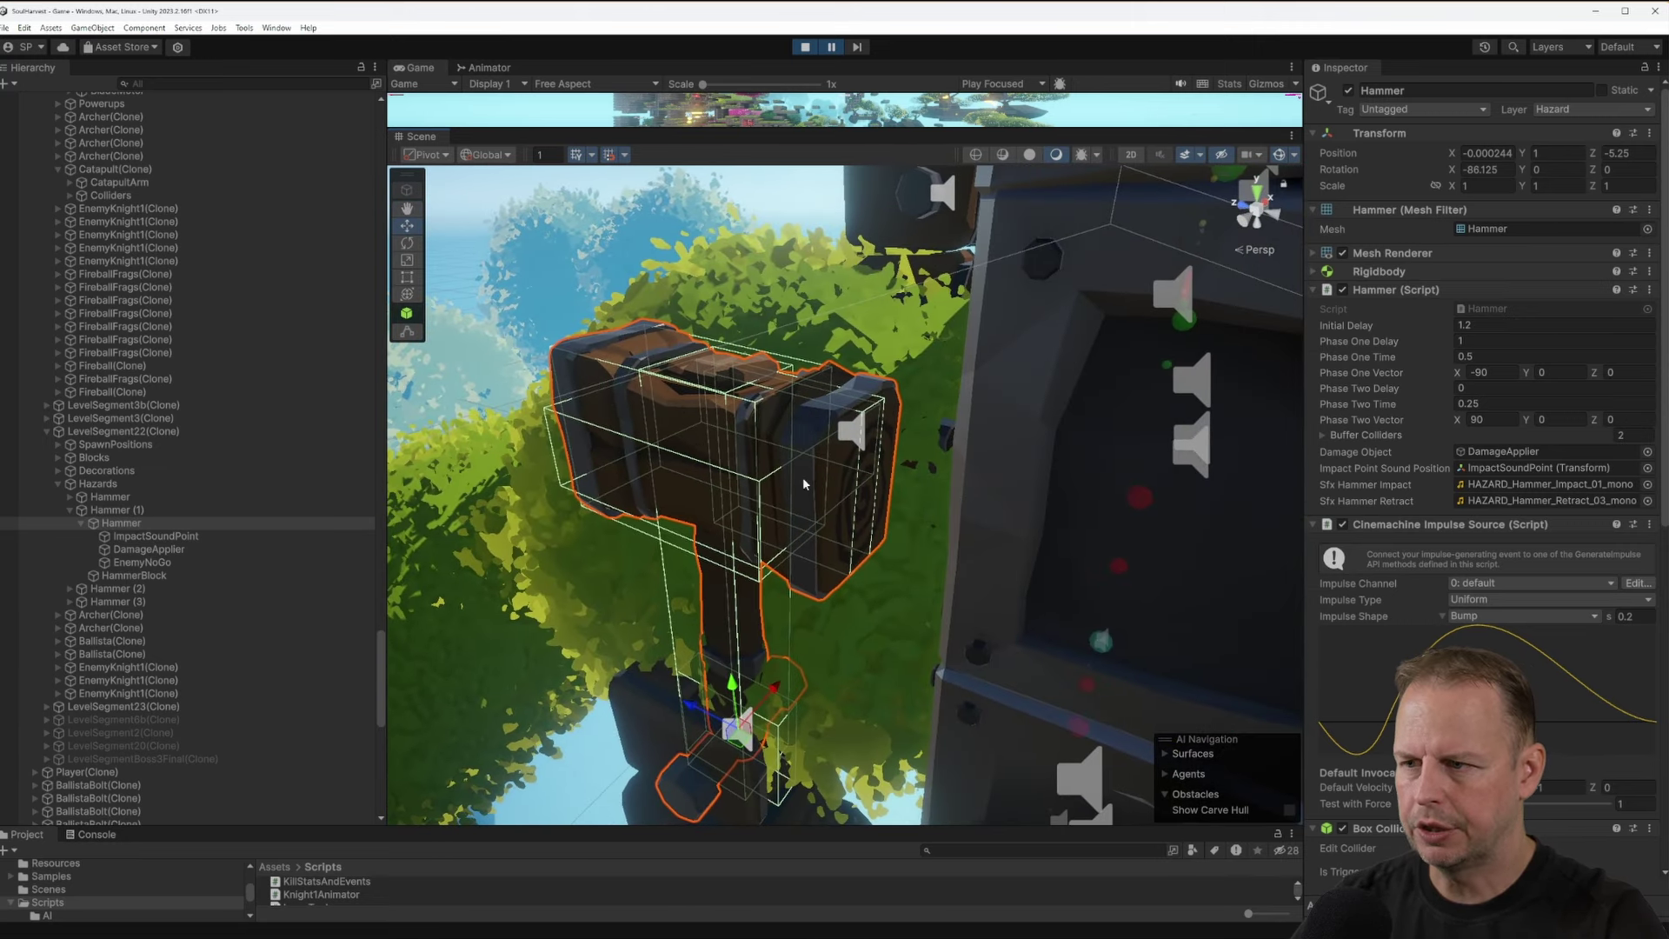
Pull back to the whole metal tower, resume the game, and watch the selected hammer from the side
{"action": "left_click_drag", "start_coordinate": [745, 412], "coordinate": [776, 437], "text": "alt"}
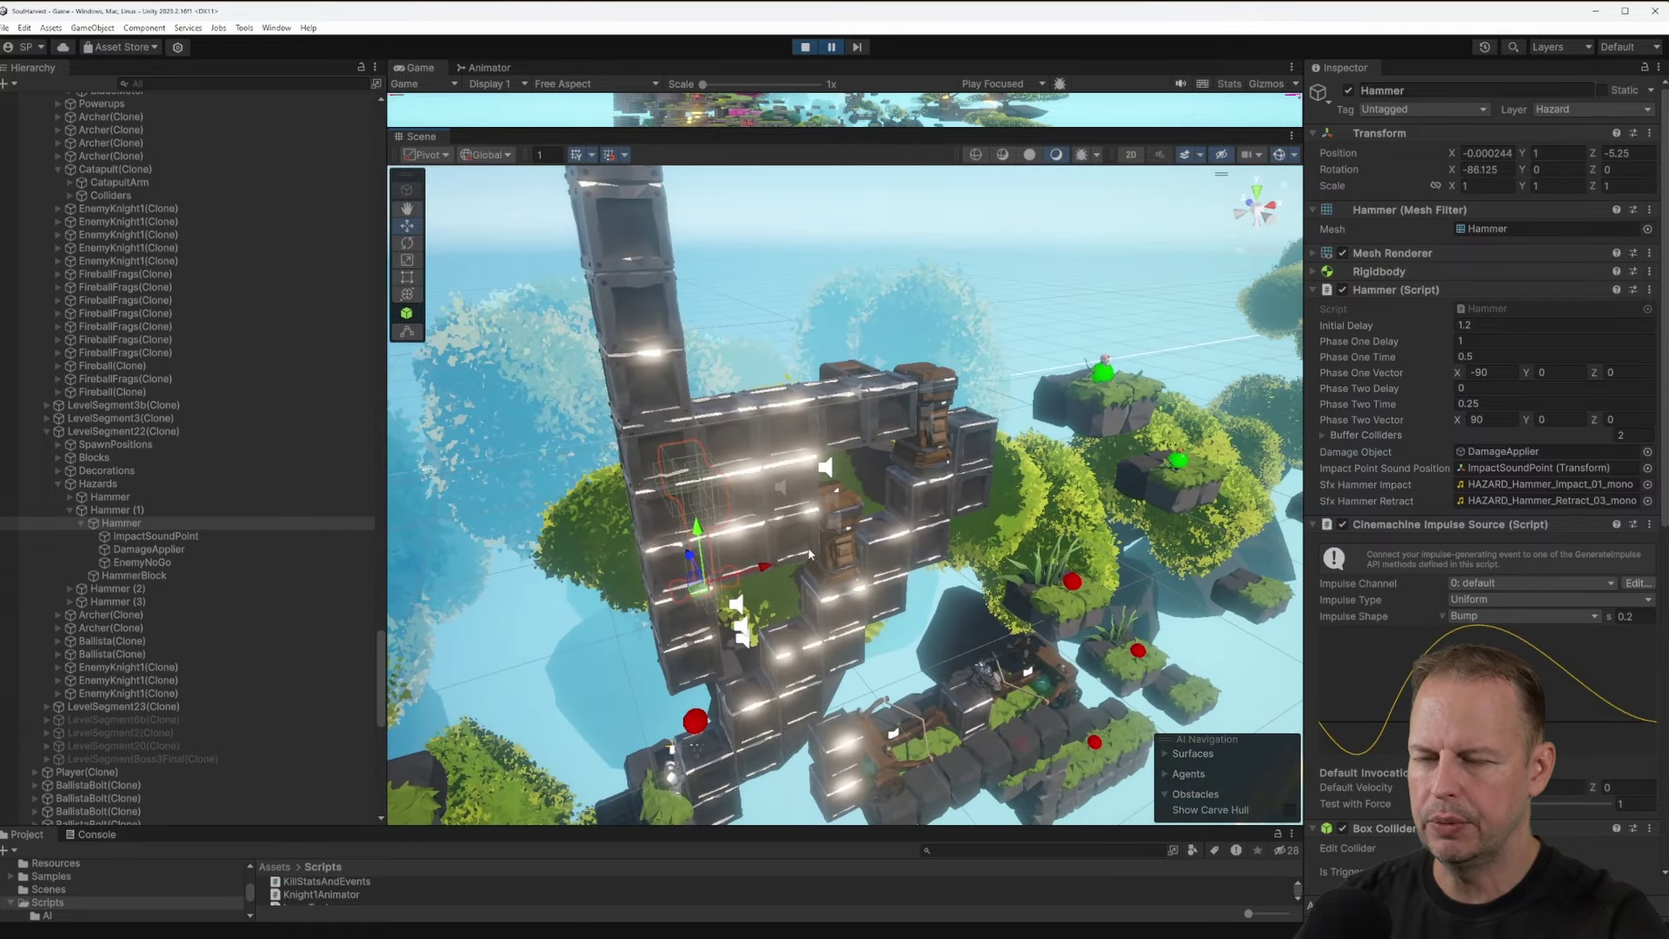
{"action": "left_click_drag", "start_coordinate": [808, 554], "coordinate": [806, 483], "text": "alt"}
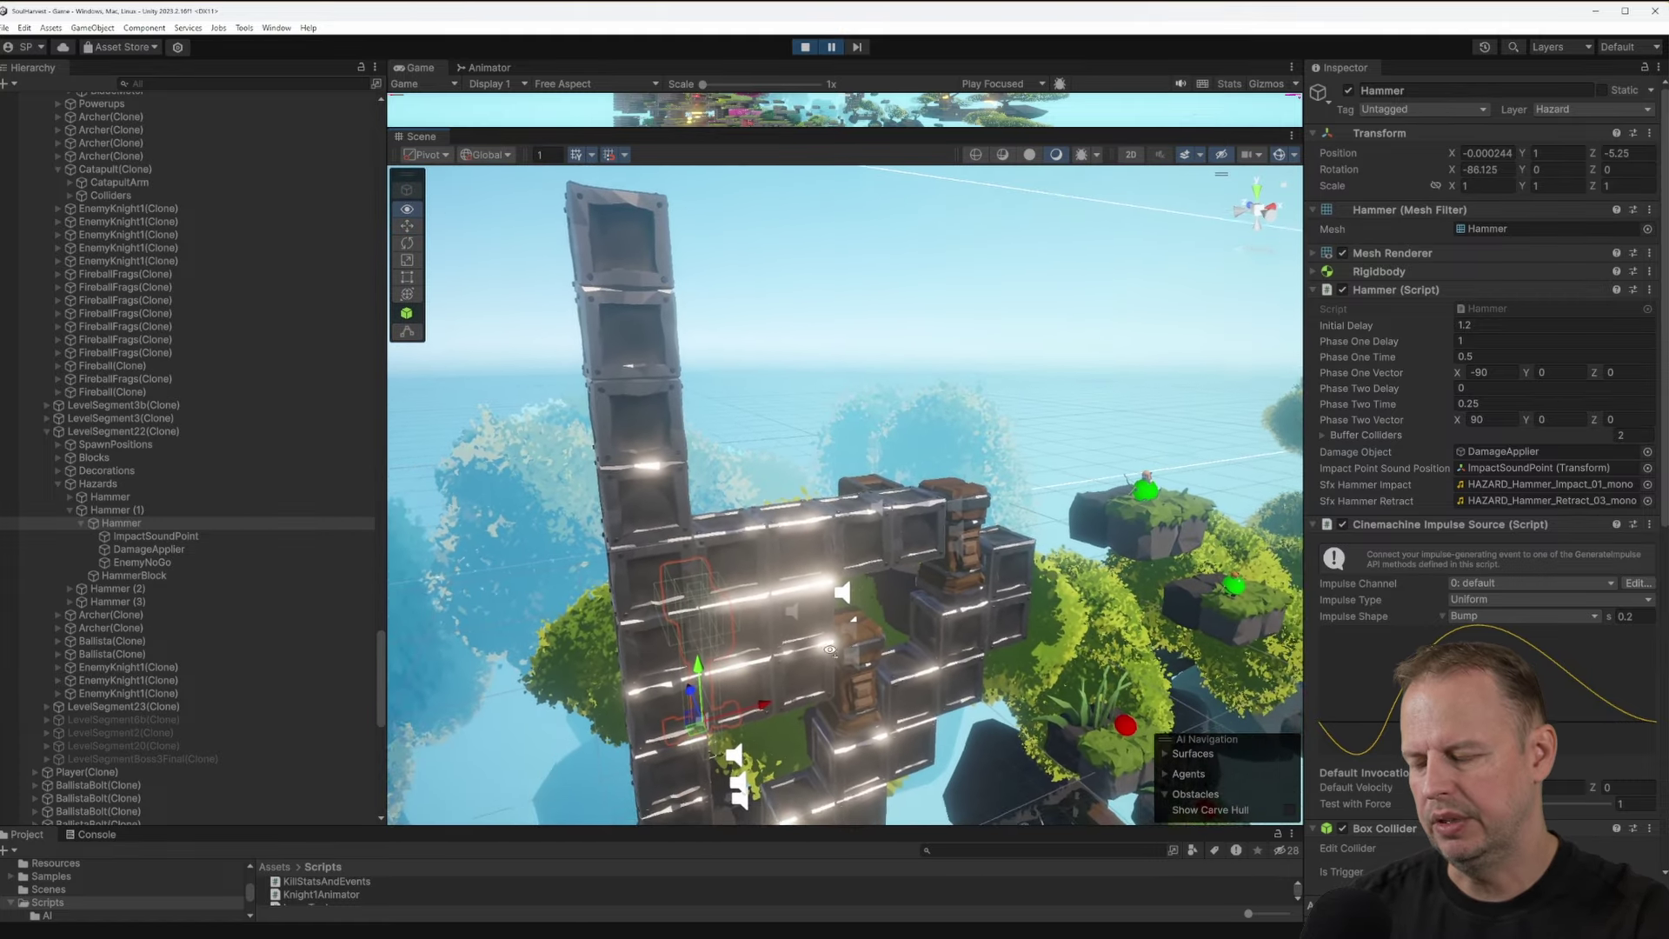
{"action": "left_click_drag", "start_coordinate": [830, 650], "coordinate": [784, 641], "text": "alt"}
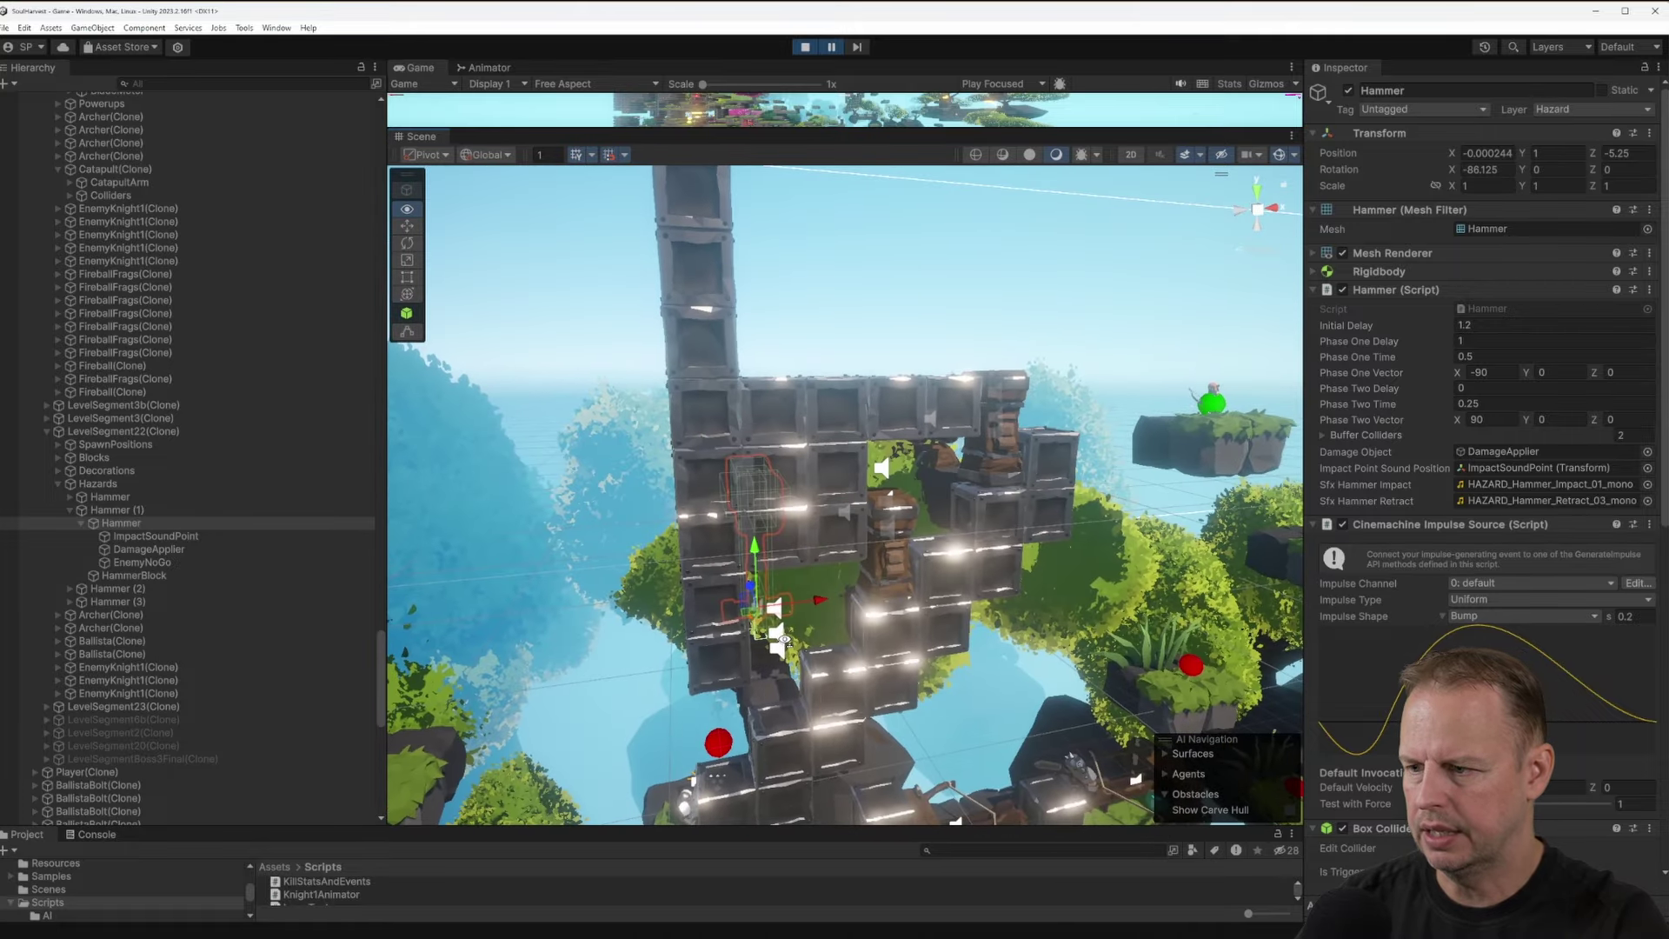
{"action": "right_click_drag", "start_coordinate": [784, 640], "coordinate": [785, 631]}
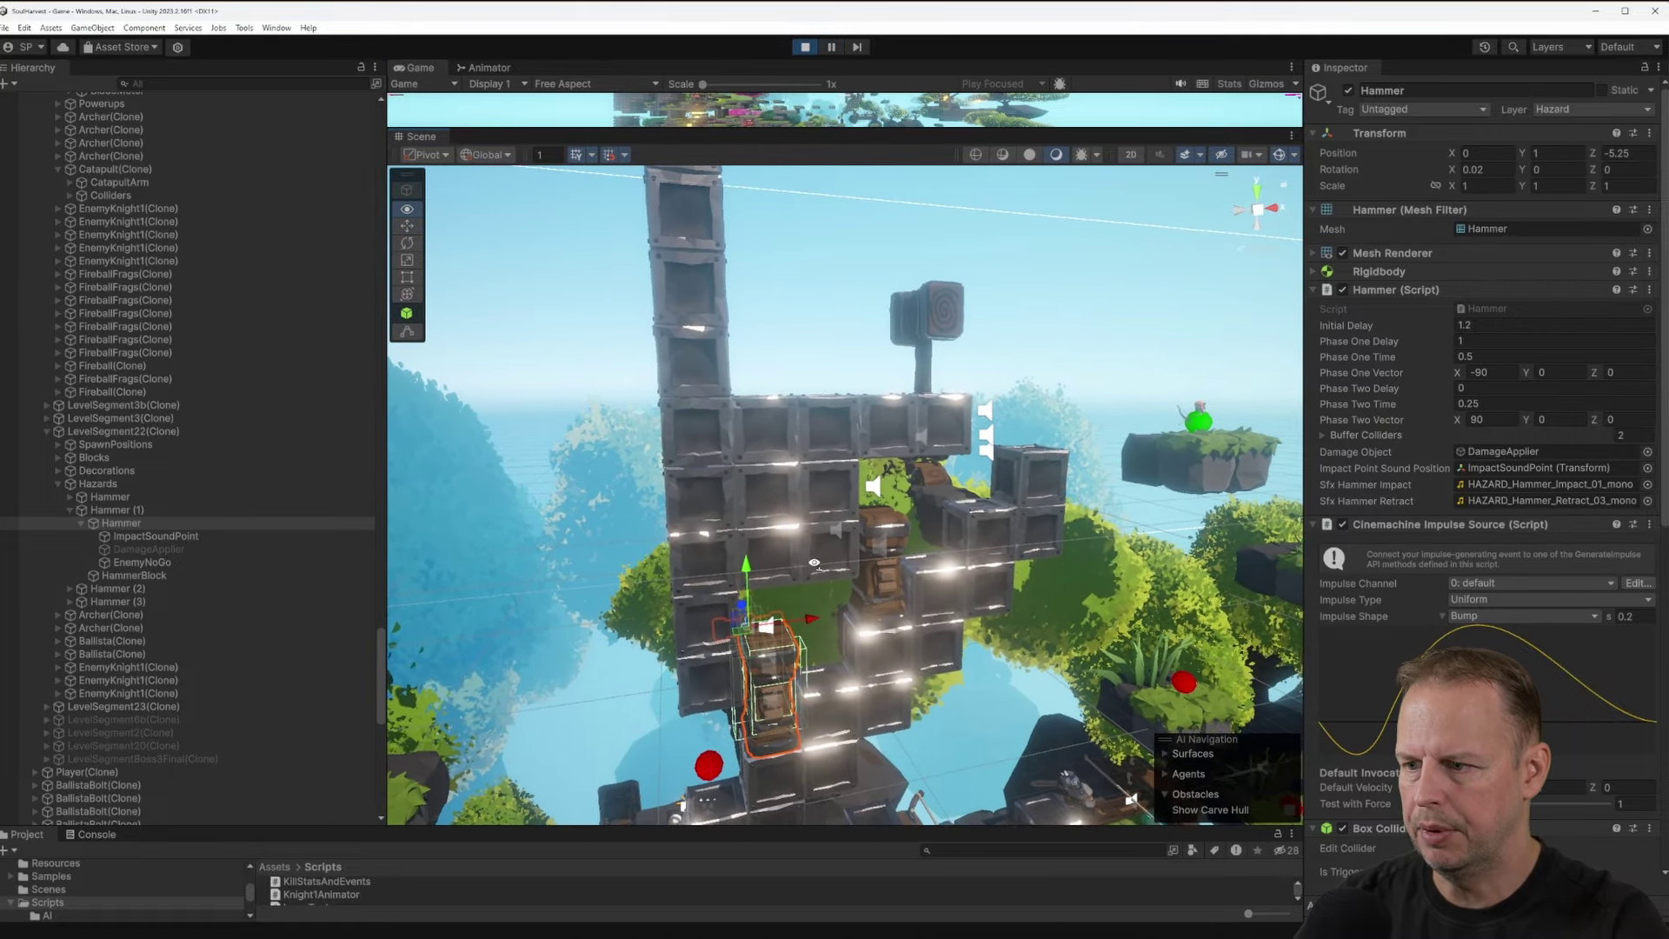
{"action": "right_click_drag", "start_coordinate": [840, 546], "coordinate": [1051, 564]}
{"action": "key", "text": "a"}
{"action": "key", "text": "w"}
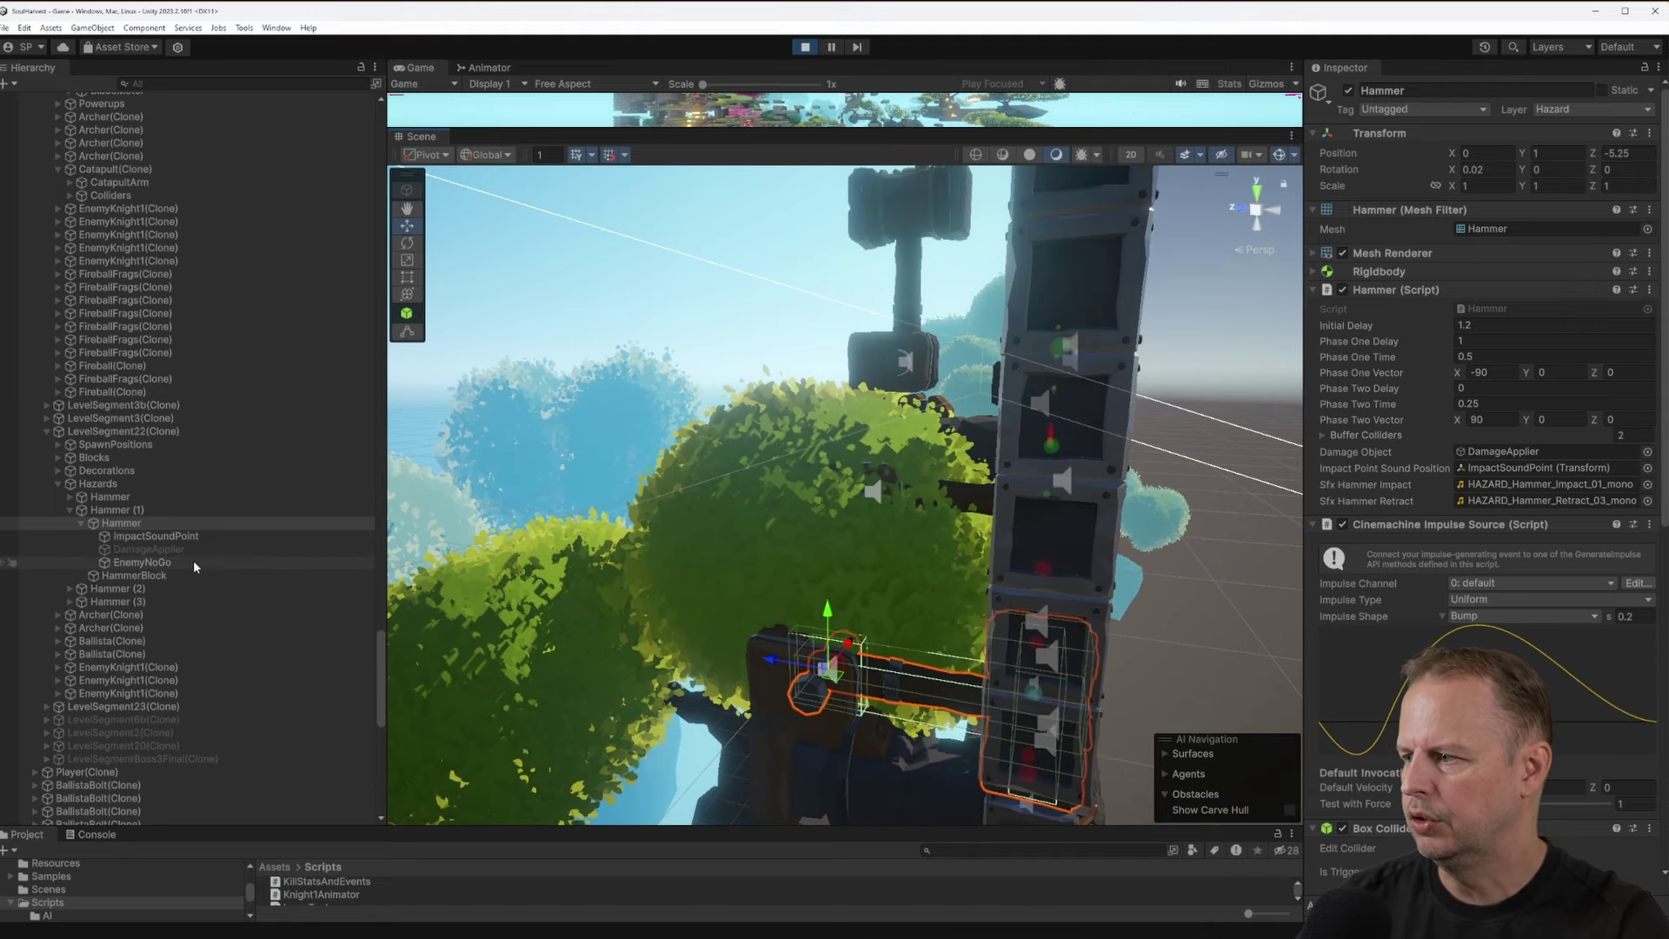
Reselect the DamageApplier, review its trigger settings, and survey the hammer tower and the surrounding level
{"action": "right_click_drag", "start_coordinate": [713, 566], "coordinate": [973, 580]}
{"action": "key", "text": "d"}
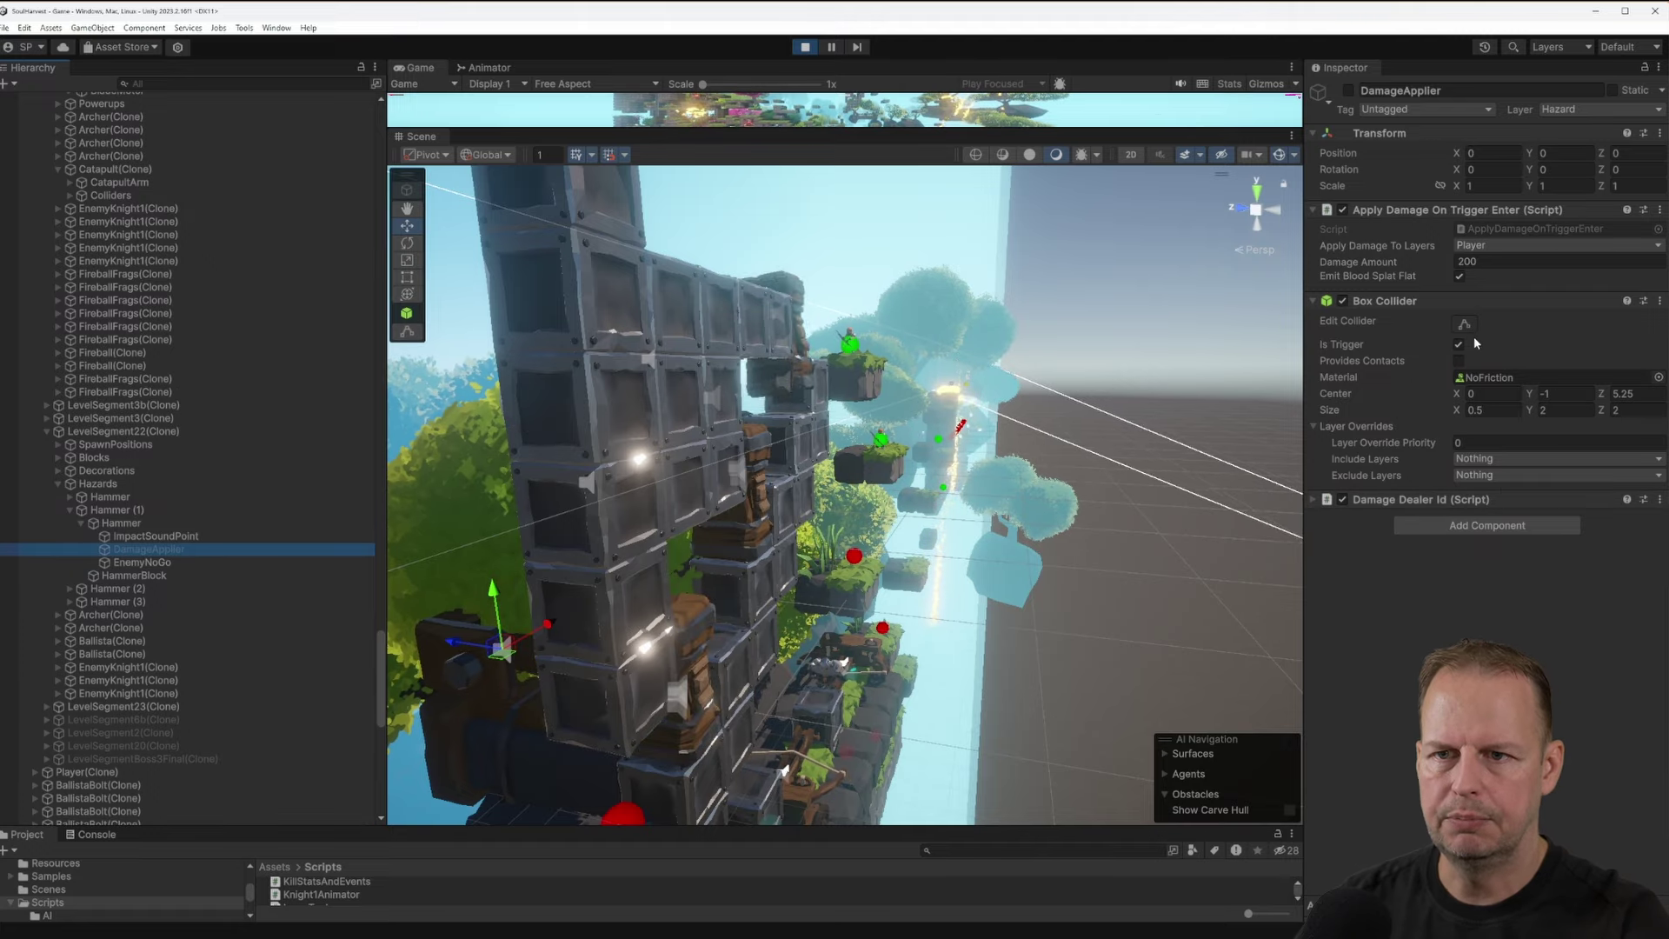
{"action": "right_click_drag", "start_coordinate": [702, 450], "coordinate": [562, 477]}
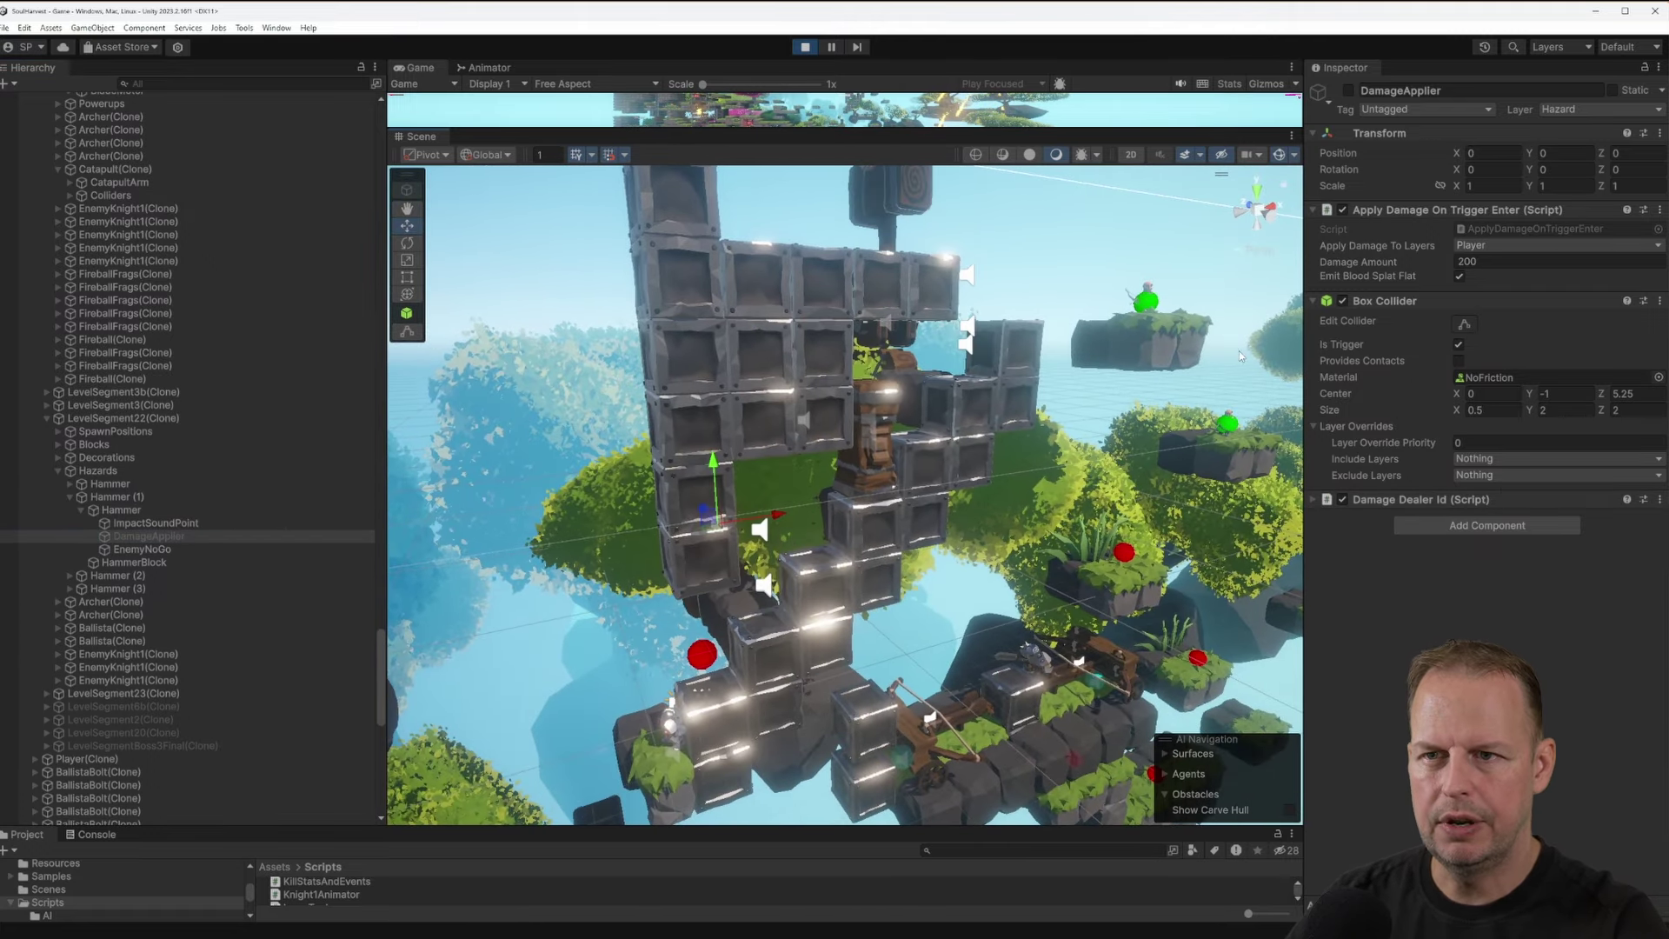
{"action": "right_click_drag", "start_coordinate": [1130, 447], "coordinate": [1000, 611]}
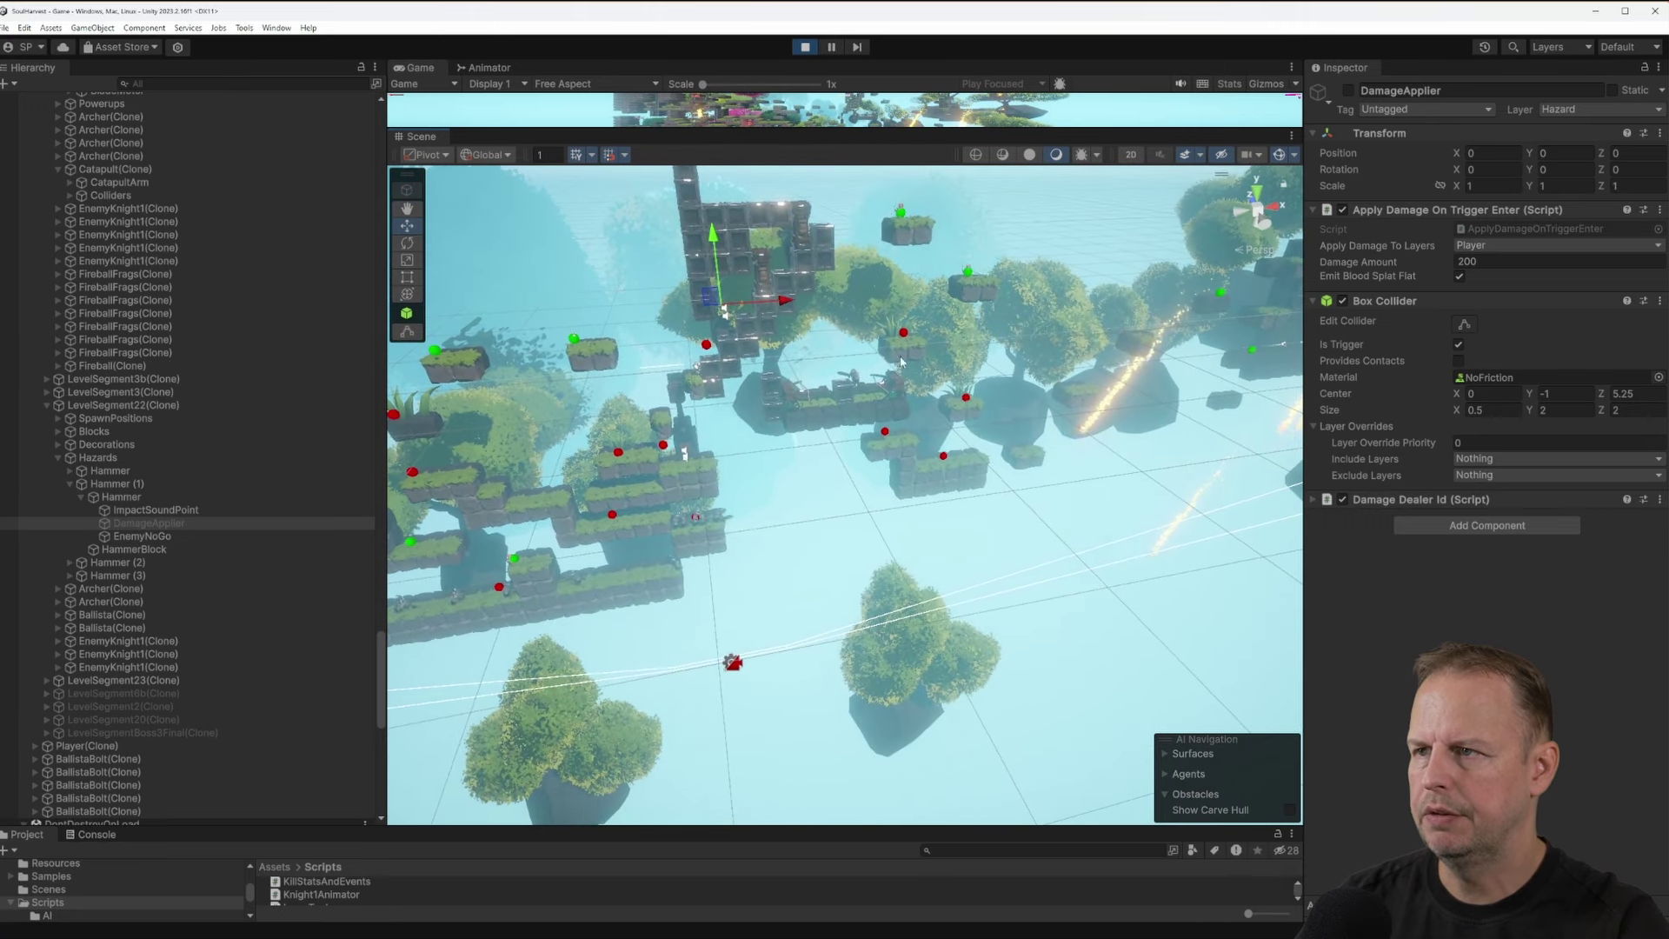
Select a stone block on the platform below the tower and enlarge the Game view to share the space with the Scene view
{"action": "left_click_drag", "start_coordinate": [970, 130], "coordinate": [970, 152]}
{"action": "left_click", "coordinate": [824, 471]}
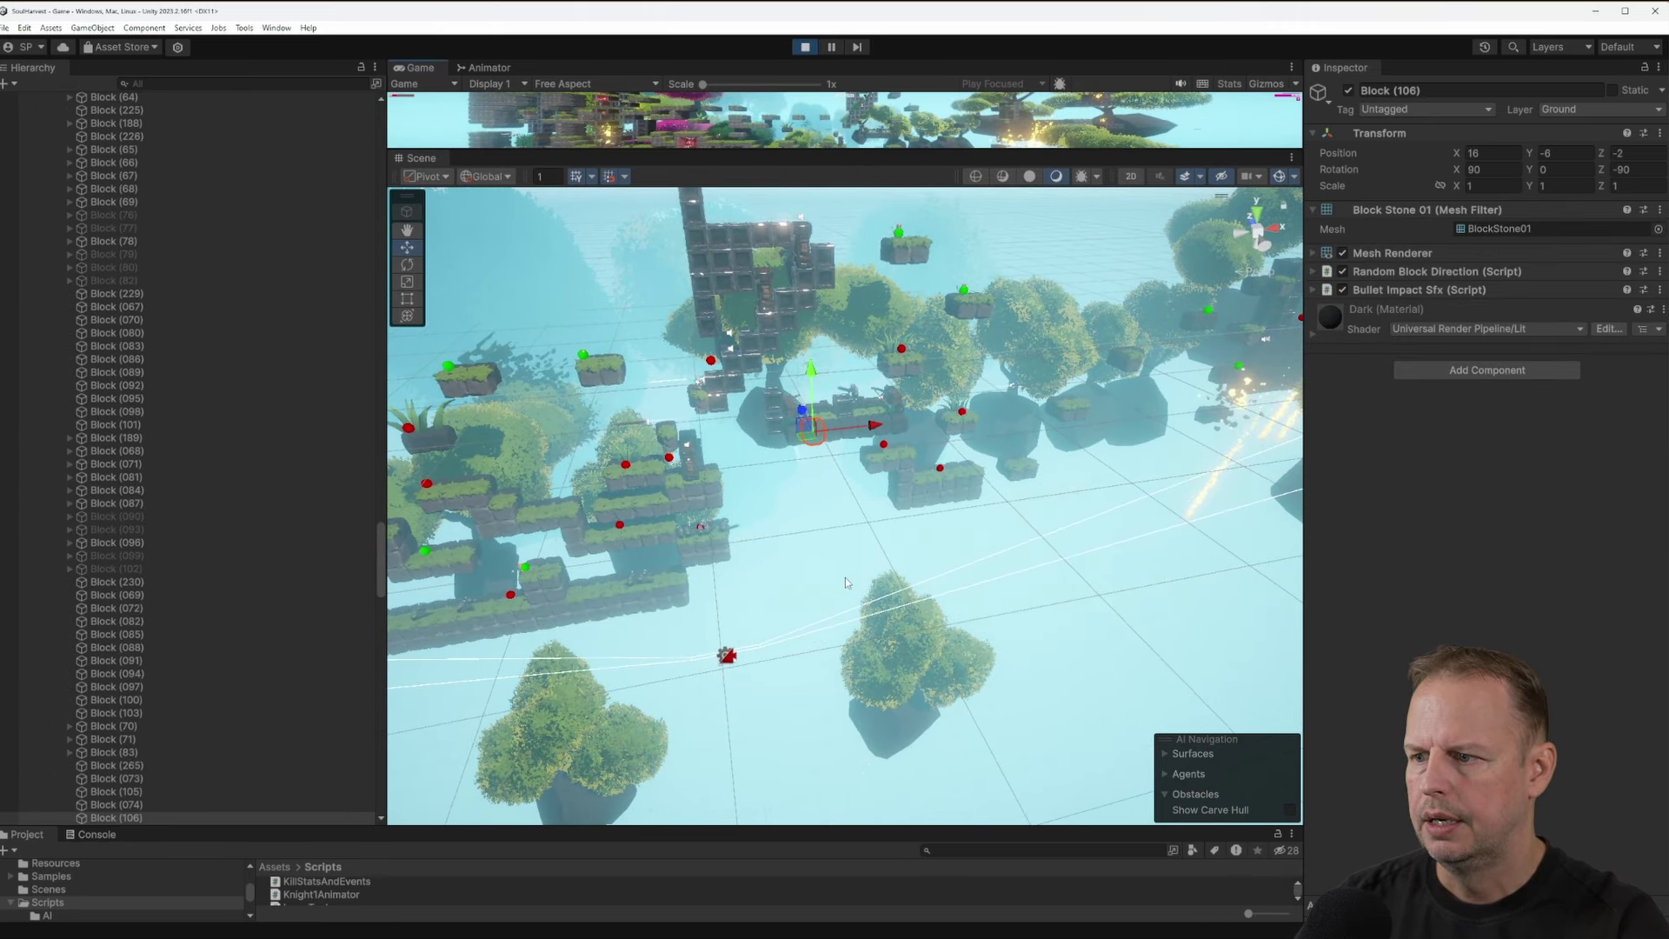
{"action": "right_click_drag", "start_coordinate": [845, 577], "coordinate": [866, 509]}
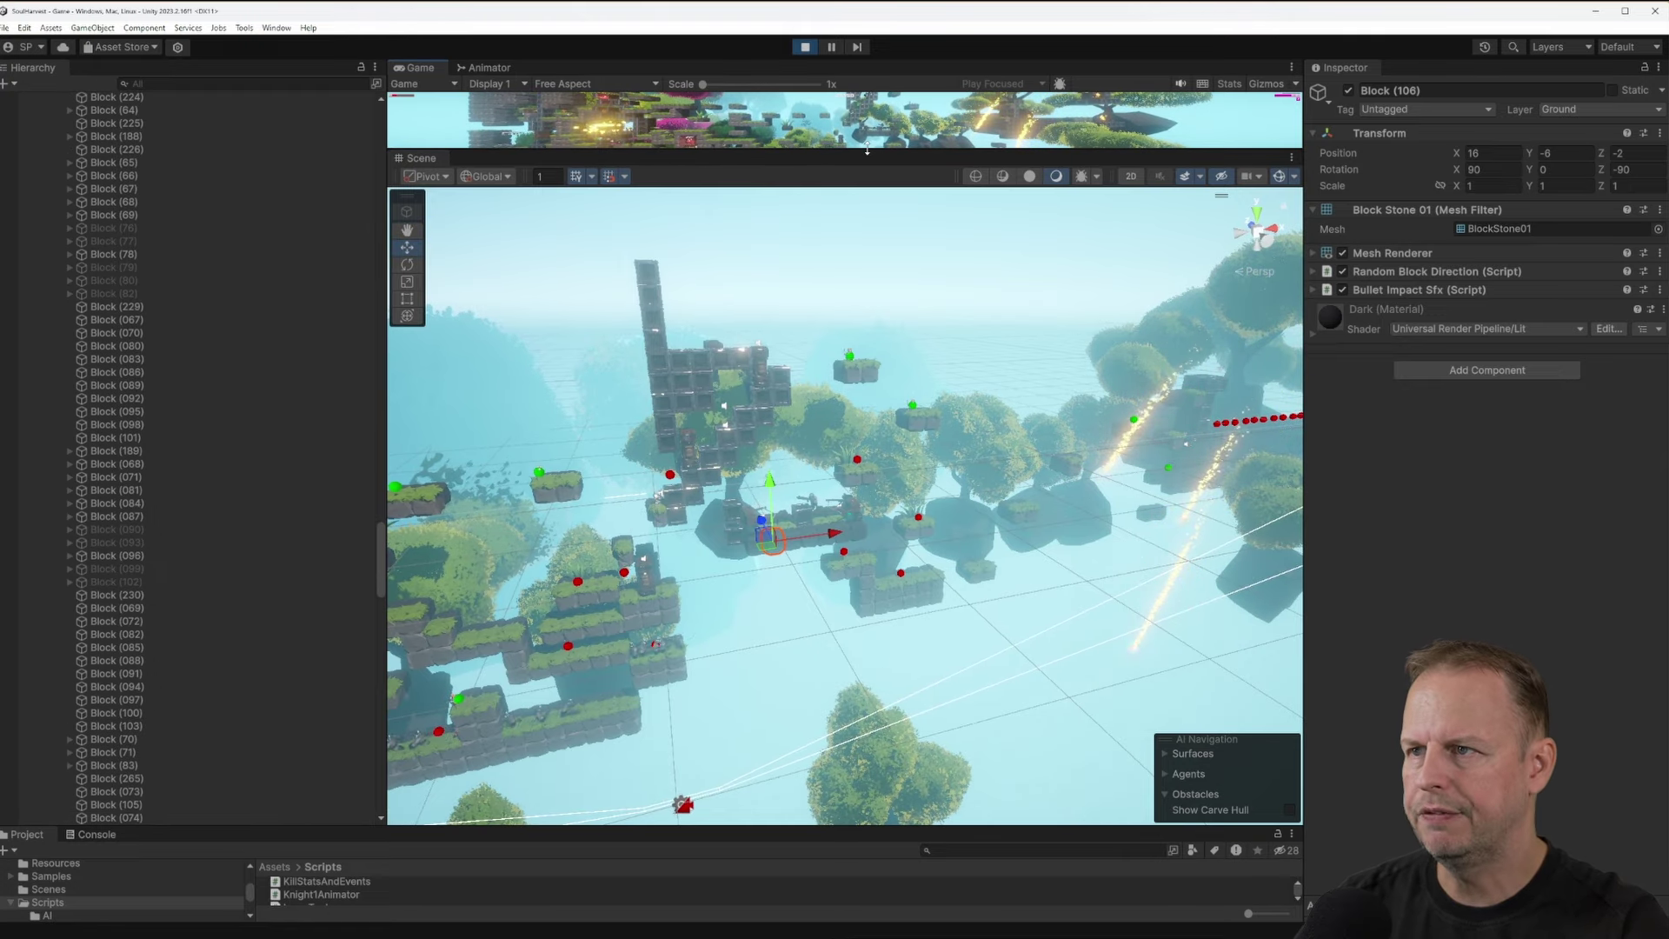
{"action": "left_click_drag", "start_coordinate": [867, 148], "coordinate": [880, 428]}
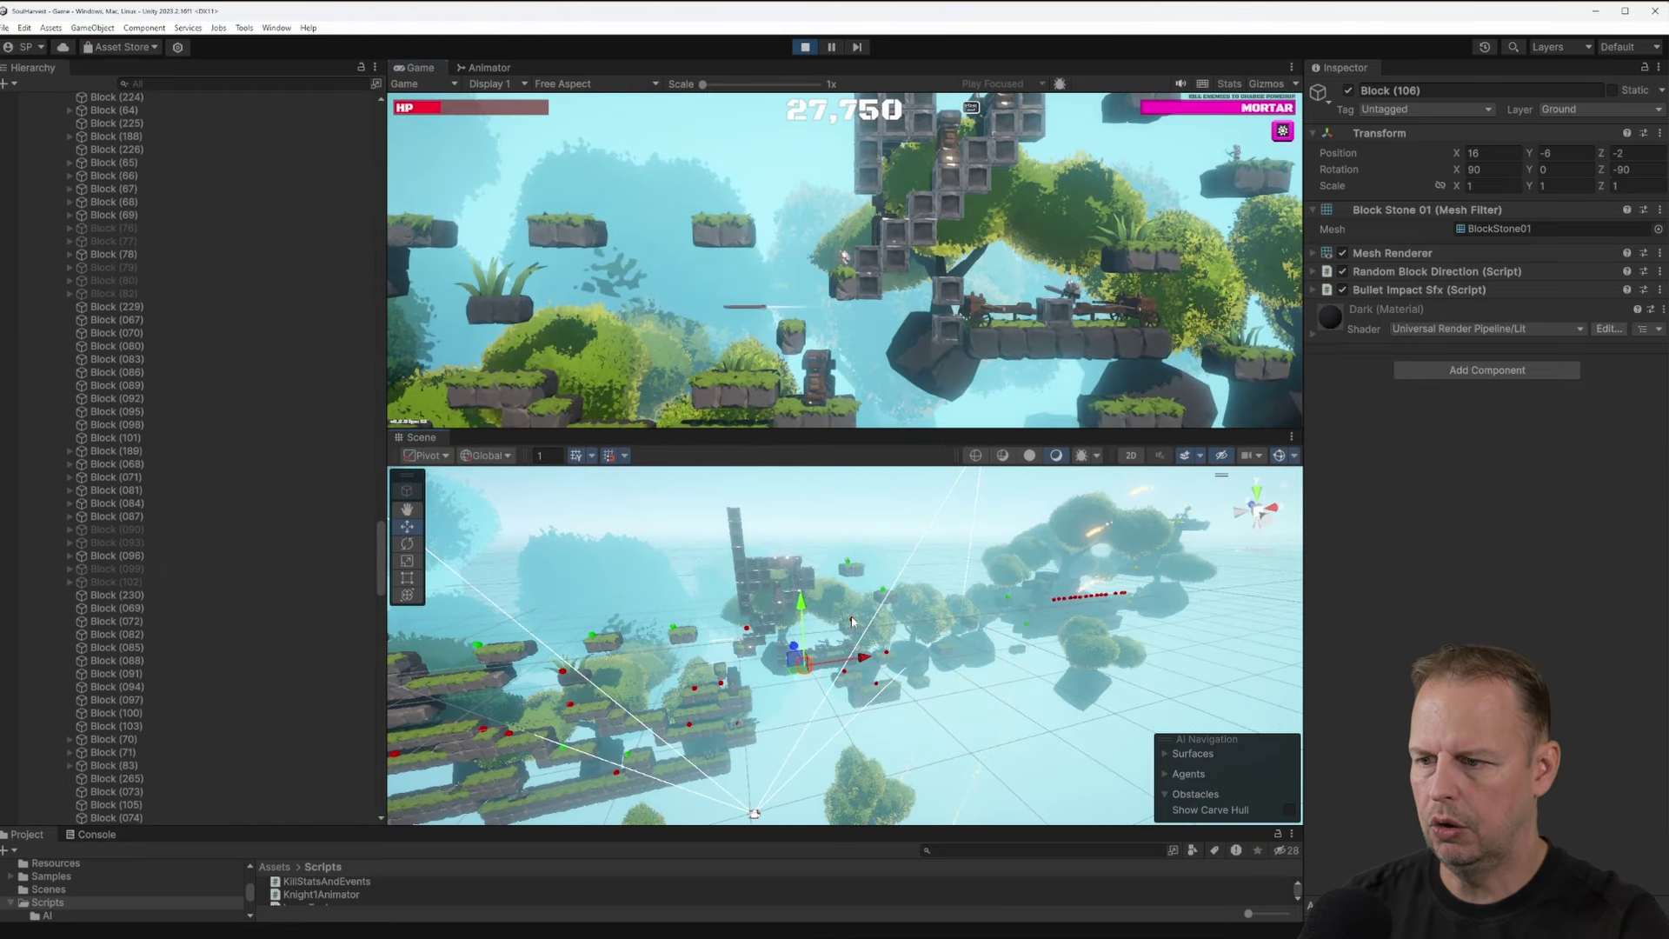
Select the TreeFoliage01 mesh of the tree beside the hammer tower and inspect its foliage up close
{"action": "right_click_drag", "start_coordinate": [852, 620], "coordinate": [935, 469]}
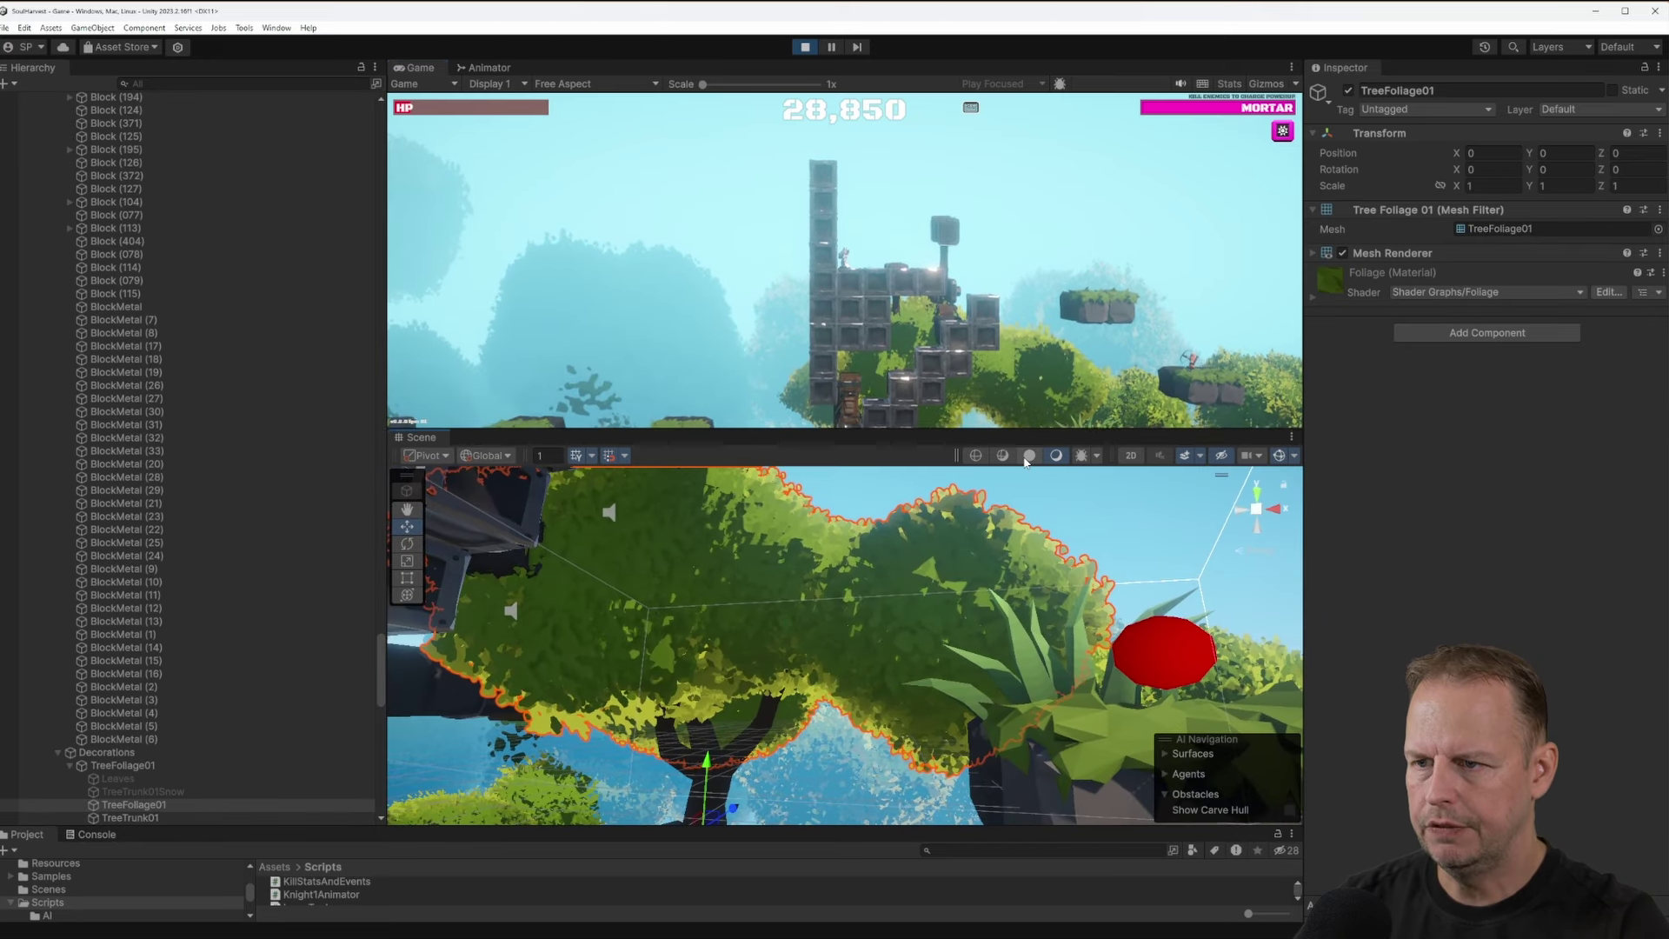
{"action": "scroll", "coordinate": [879, 608], "scroll_direction": "down", "scroll_amount": 6}
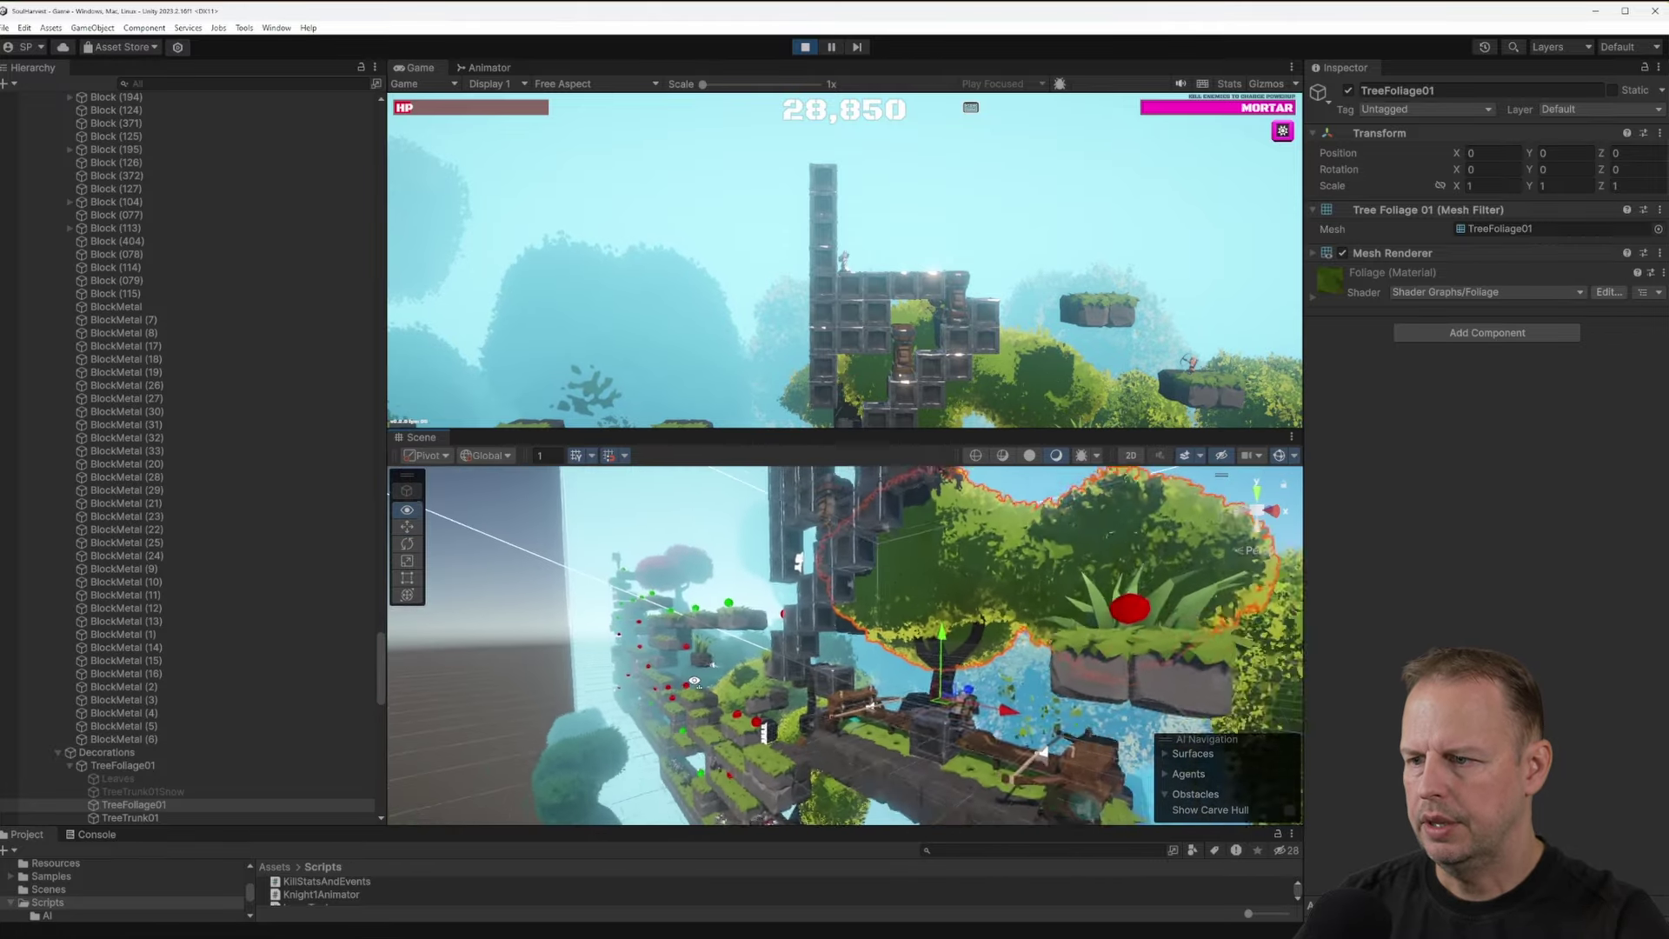
{"action": "scroll", "coordinate": [919, 648], "scroll_direction": "up", "scroll_amount": 6}
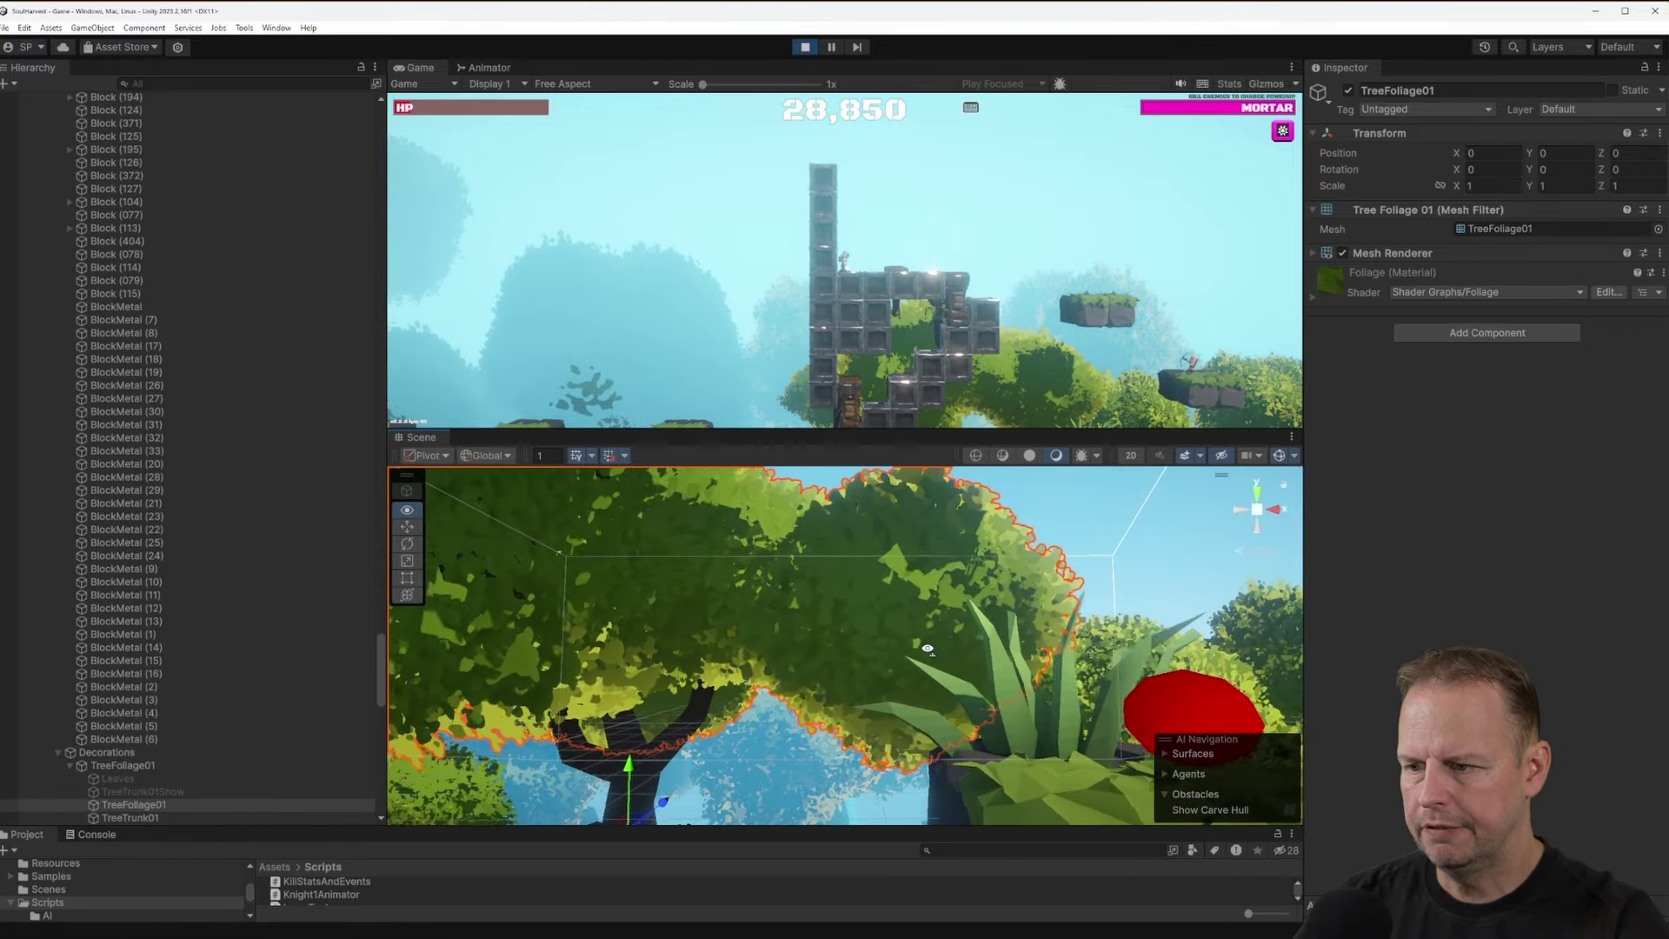
{"action": "left_click_drag", "start_coordinate": [927, 649], "coordinate": [990, 597], "text": "alt"}
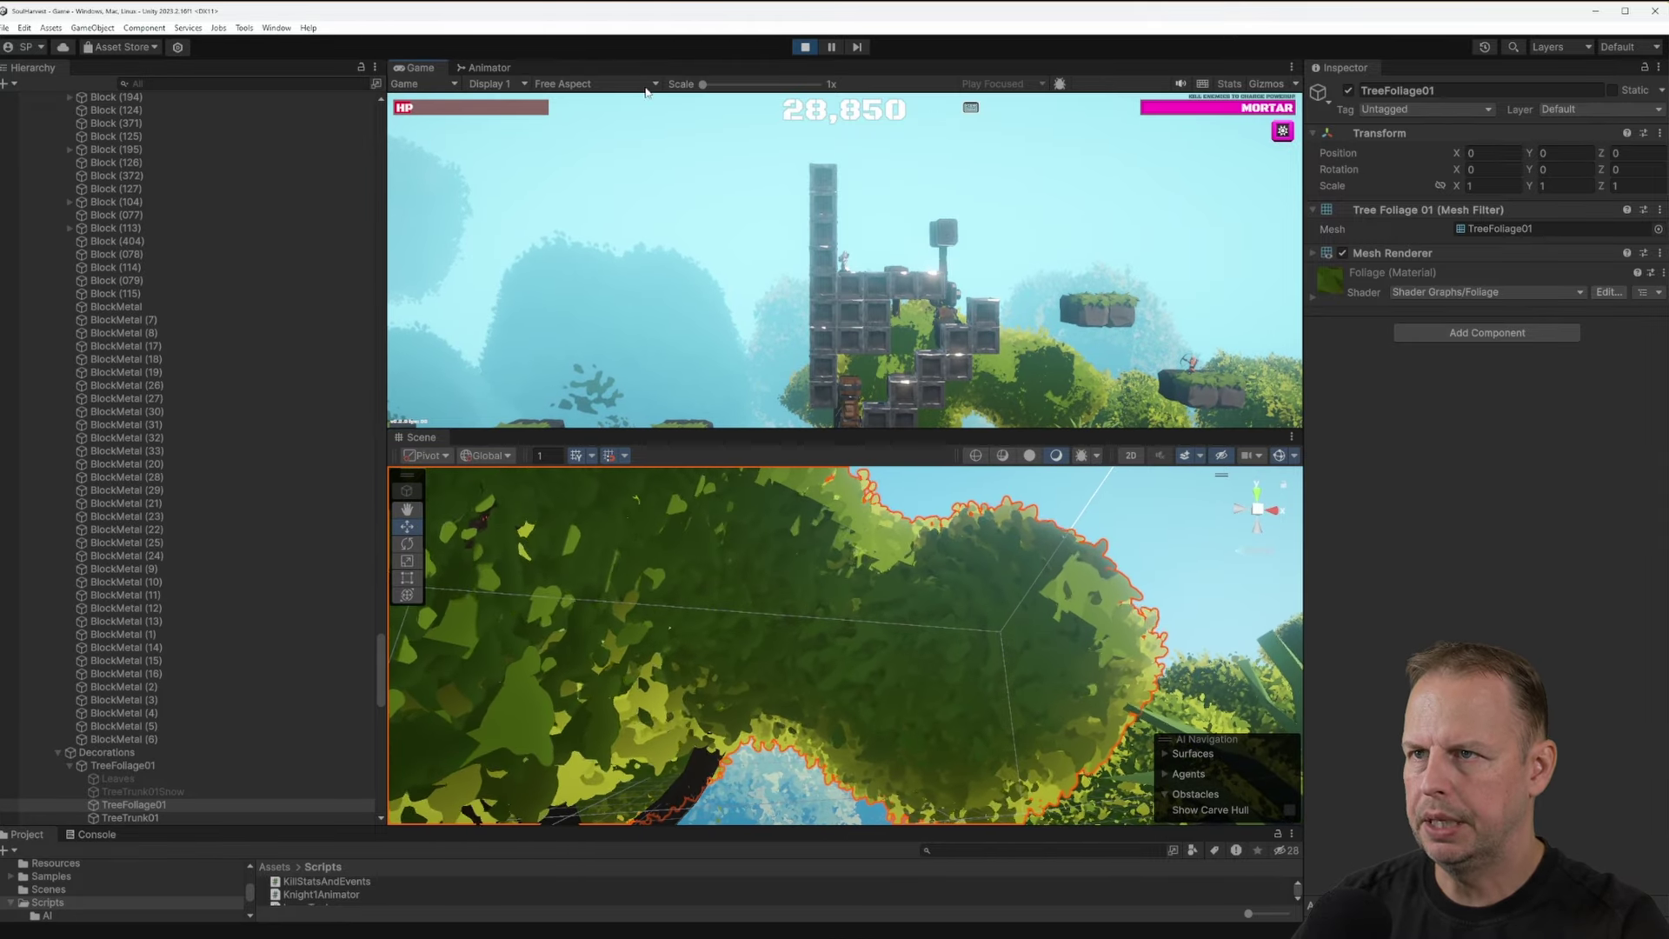
Enlarge the Scene view by shrinking the Game view to a strip and narrowing the Hierarchy, keeping the tree in sight
{"action": "left_click_drag", "start_coordinate": [1036, 428], "coordinate": [1035, 145]}
{"action": "left_click_drag", "start_coordinate": [385, 435], "coordinate": [280, 435]}
{"action": "key", "text": "s"}
{"action": "right_click_drag", "start_coordinate": [903, 427], "coordinate": [790, 414]}
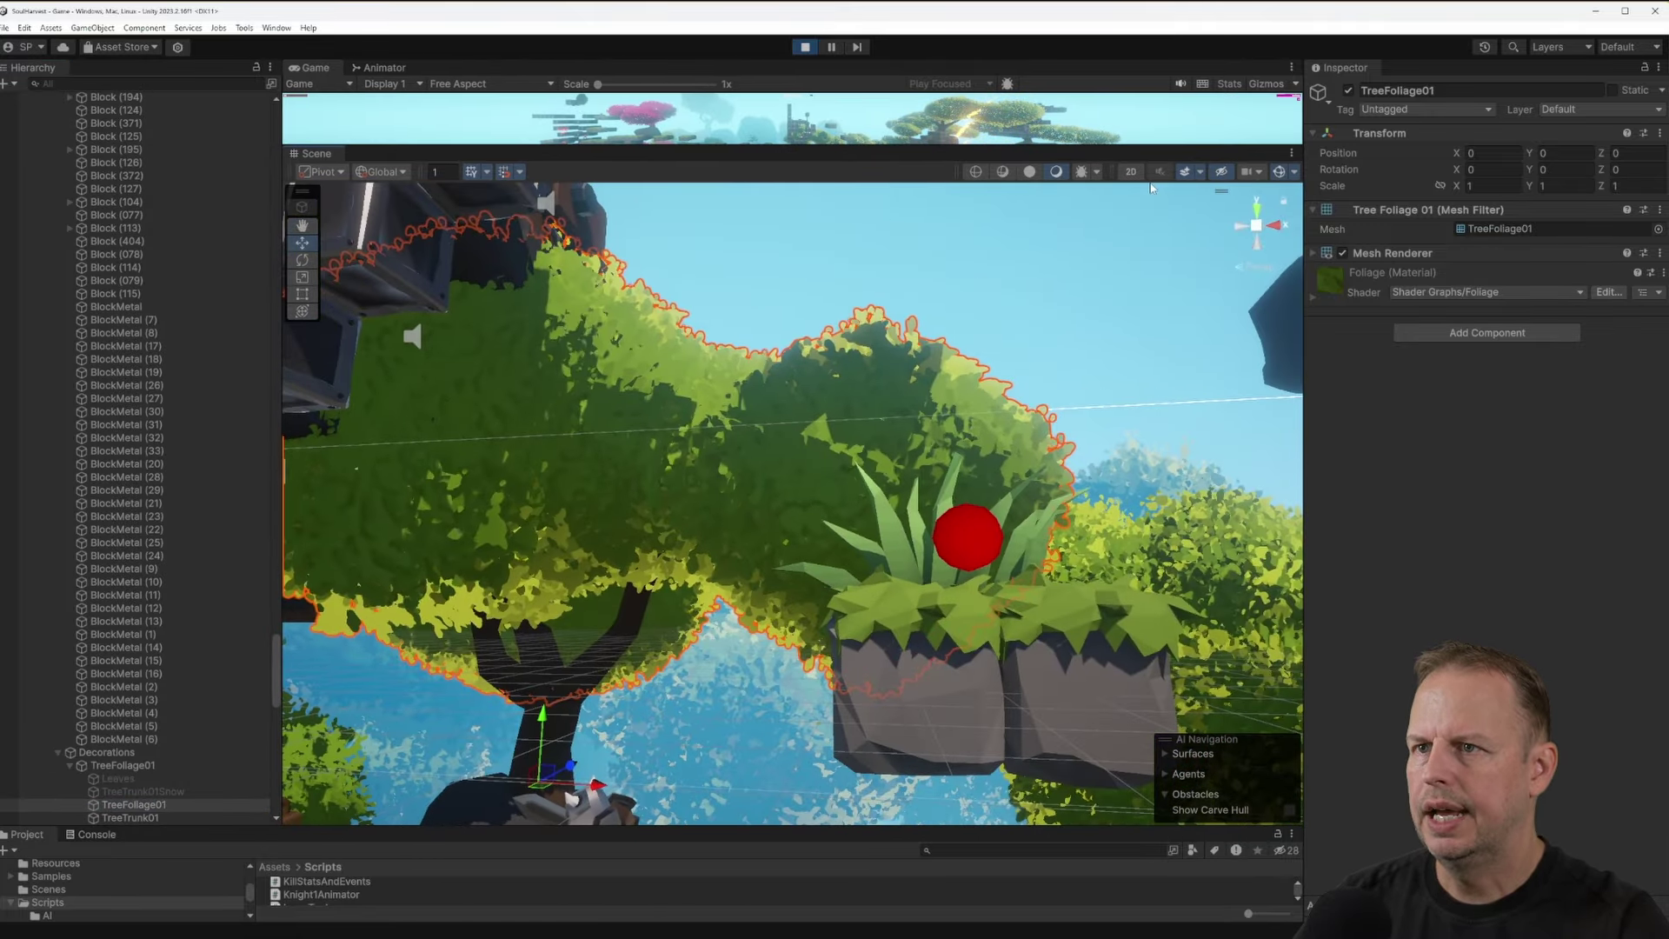
Compare the trees and platforms in Unlit and Shaded draw modes, ending in Unlit
{"action": "left_click", "coordinate": [1035, 174]}
{"action": "key", "text": "s"}
{"action": "mouse_move", "coordinate": [944, 305]}
{"action": "right_mouse_down"}
{"action": "mouse_move", "coordinate": [996, 300]}
{"action": "mouse_move", "coordinate": [1000, 348]}
{"action": "mouse_move", "coordinate": [991, 318]}
{"action": "right_mouse_up"}
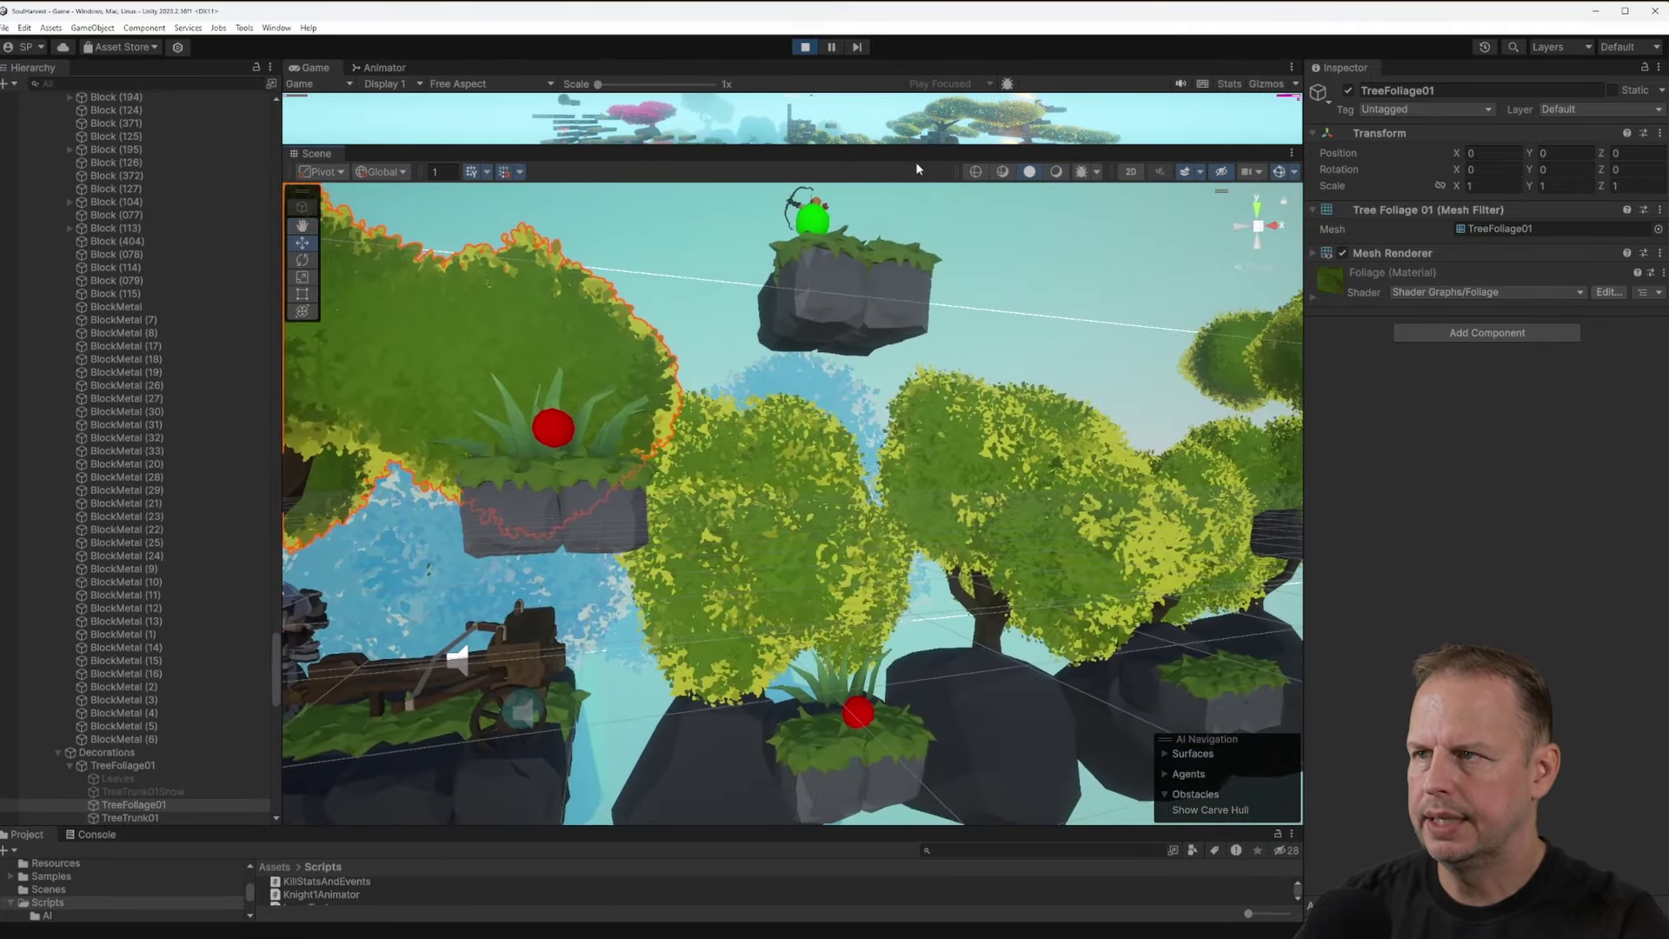
{"action": "left_click", "coordinate": [1054, 173]}
{"action": "left_click", "coordinate": [1033, 172]}
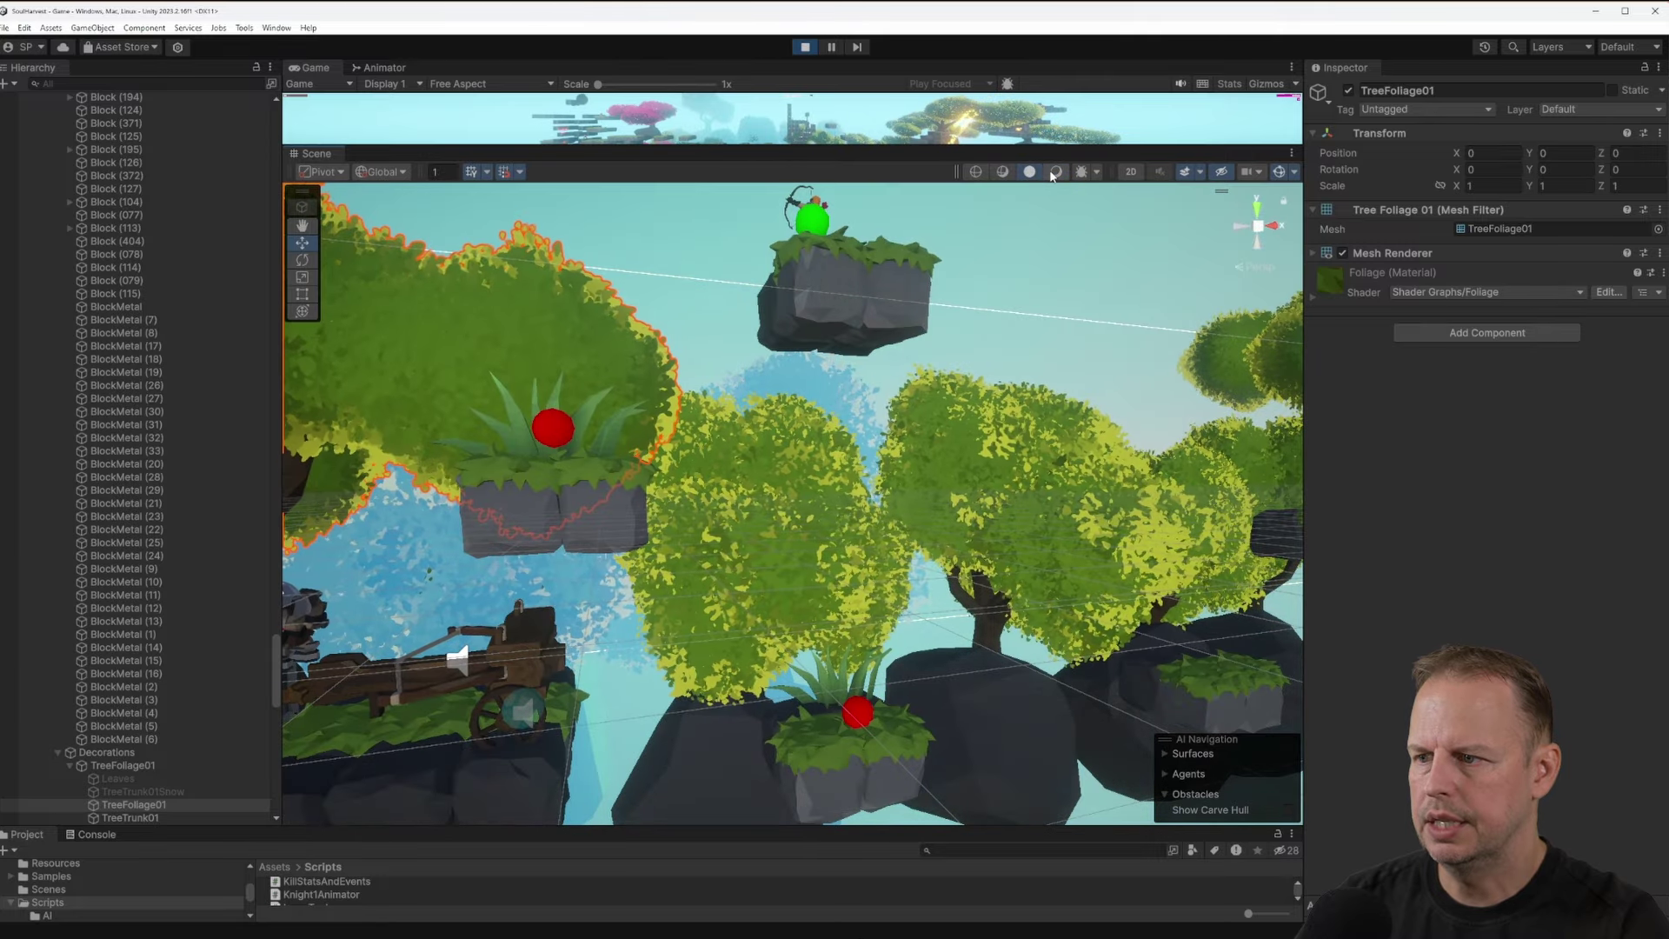
{"action": "left_click", "coordinate": [1055, 172]}
{"action": "left_click", "coordinate": [1032, 175]}
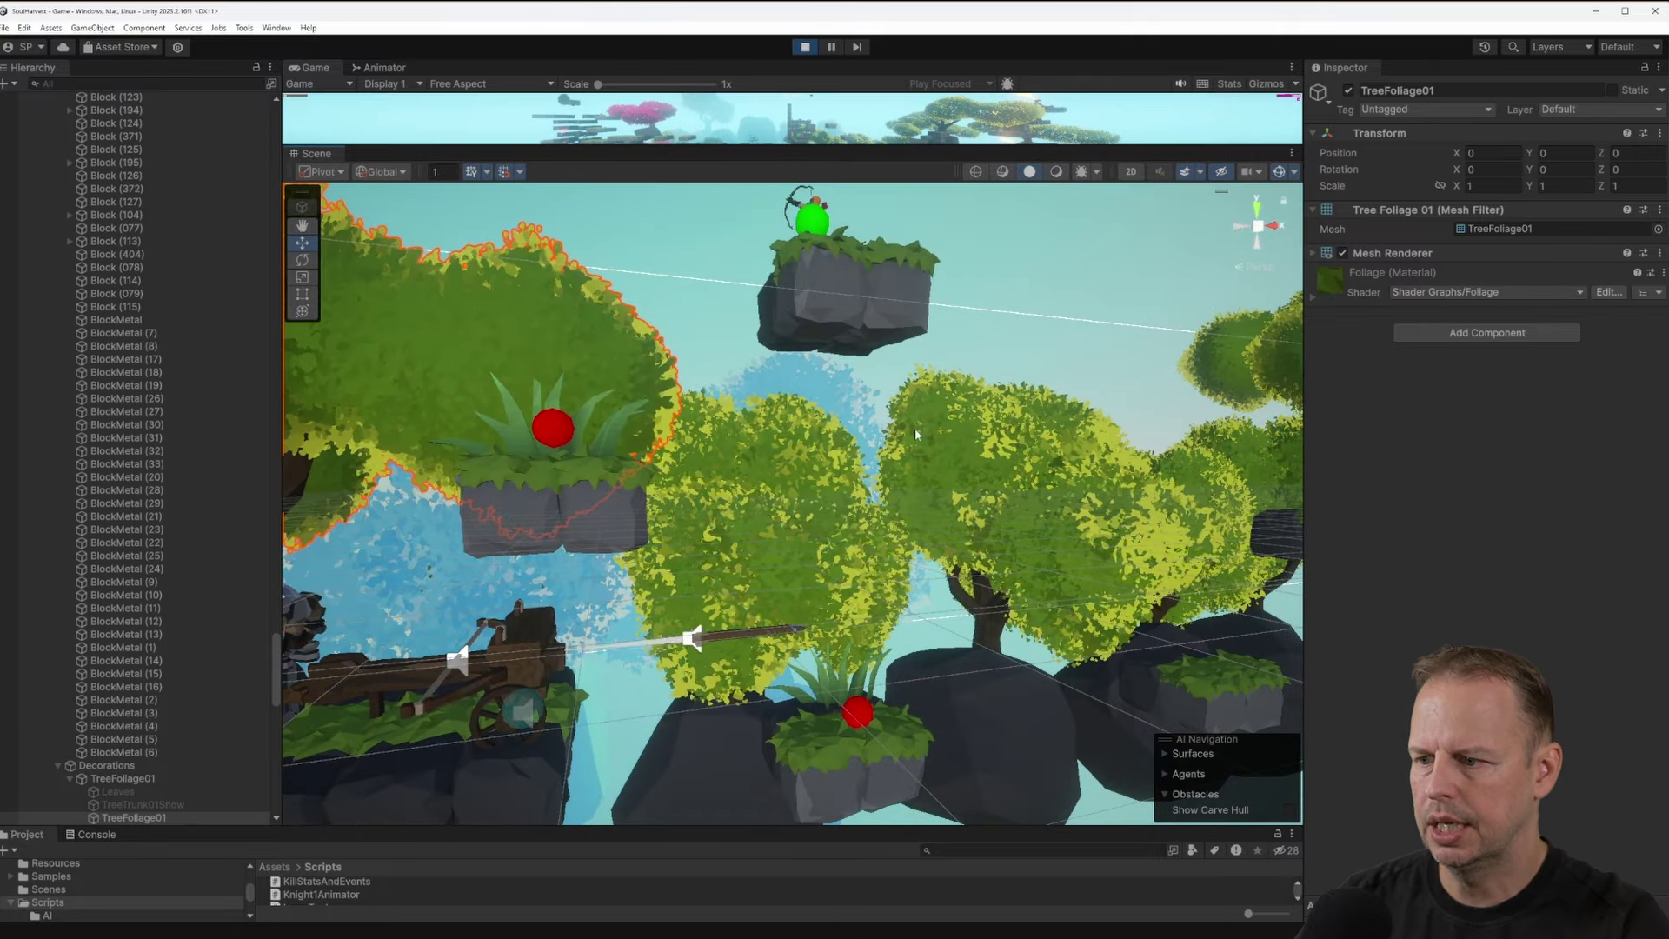
Switch the Scene view to Shaded Wireframe and examine the mesh geometry of the tree foliage and metal blocks
{"action": "mouse_move", "coordinate": [857, 434]}
{"action": "right_mouse_down"}
{"action": "mouse_move", "coordinate": [715, 410]}
{"action": "mouse_move", "coordinate": [546, 422]}
{"action": "mouse_move", "coordinate": [775, 373]}
{"action": "right_mouse_up"}
{"action": "left_click", "coordinate": [1002, 172]}
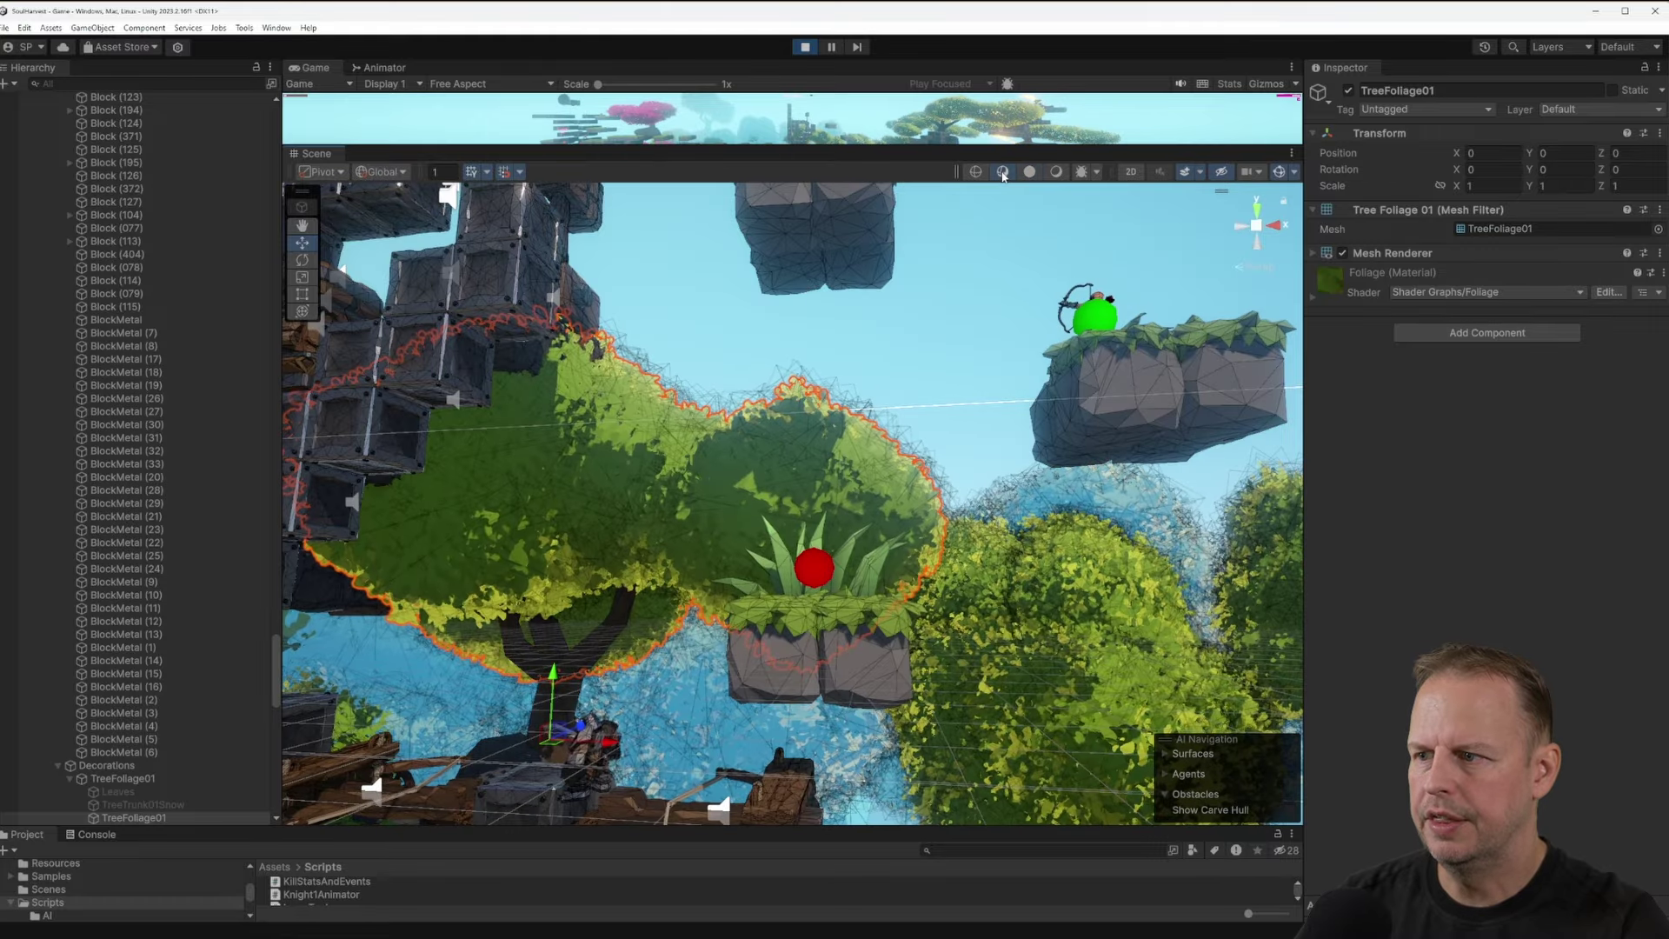
{"action": "right_click_drag", "start_coordinate": [943, 526], "coordinate": [1121, 412]}
{"action": "right_click_drag", "start_coordinate": [923, 437], "coordinate": [1007, 587]}
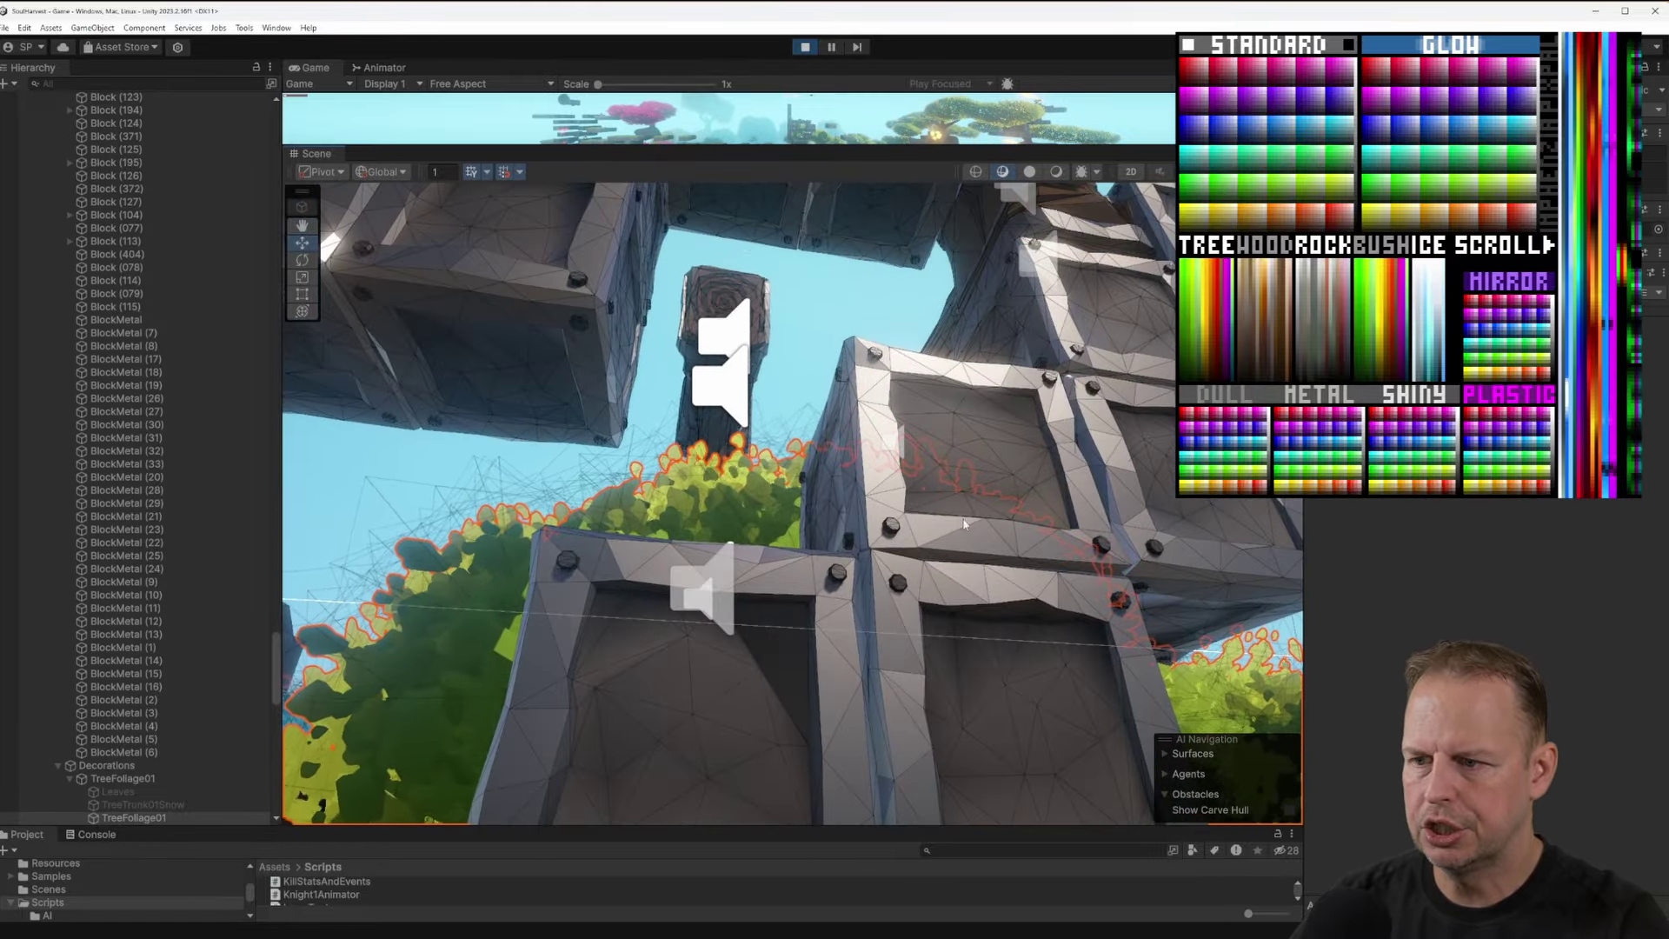
{"action": "right_click_drag", "start_coordinate": [963, 524], "coordinate": [1107, 213]}
Select the BlockMetal (10) block in the tower and return the Scene view to Shaded mode to view it beside the tree
{"action": "left_click", "coordinate": [807, 523]}
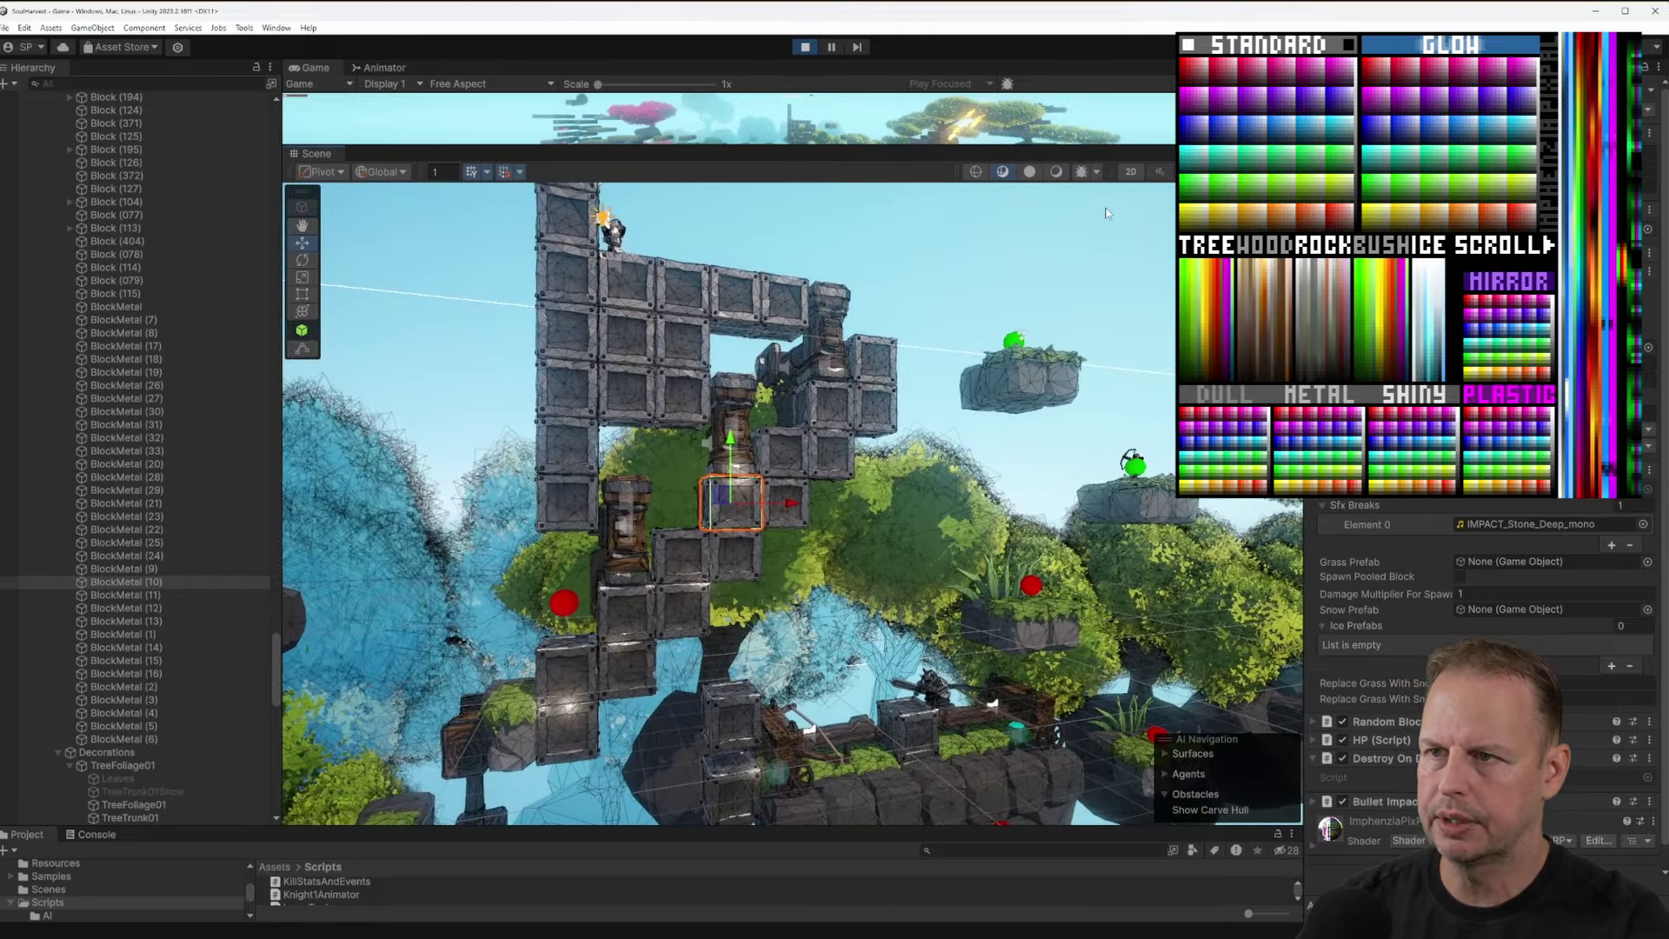
{"action": "left_click", "coordinate": [1058, 172]}
{"action": "mouse_move", "coordinate": [974, 452]}
{"action": "right_mouse_down"}
{"action": "mouse_move", "coordinate": [1008, 550]}
{"action": "mouse_move", "coordinate": [939, 424]}
{"action": "mouse_move", "coordinate": [1086, 580]}
{"action": "mouse_move", "coordinate": [952, 570]}
{"action": "mouse_move", "coordinate": [831, 522]}
{"action": "mouse_move", "coordinate": [985, 501]}
{"action": "mouse_move", "coordinate": [967, 537]}
{"action": "mouse_move", "coordinate": [920, 513]}
{"action": "right_mouse_up"}
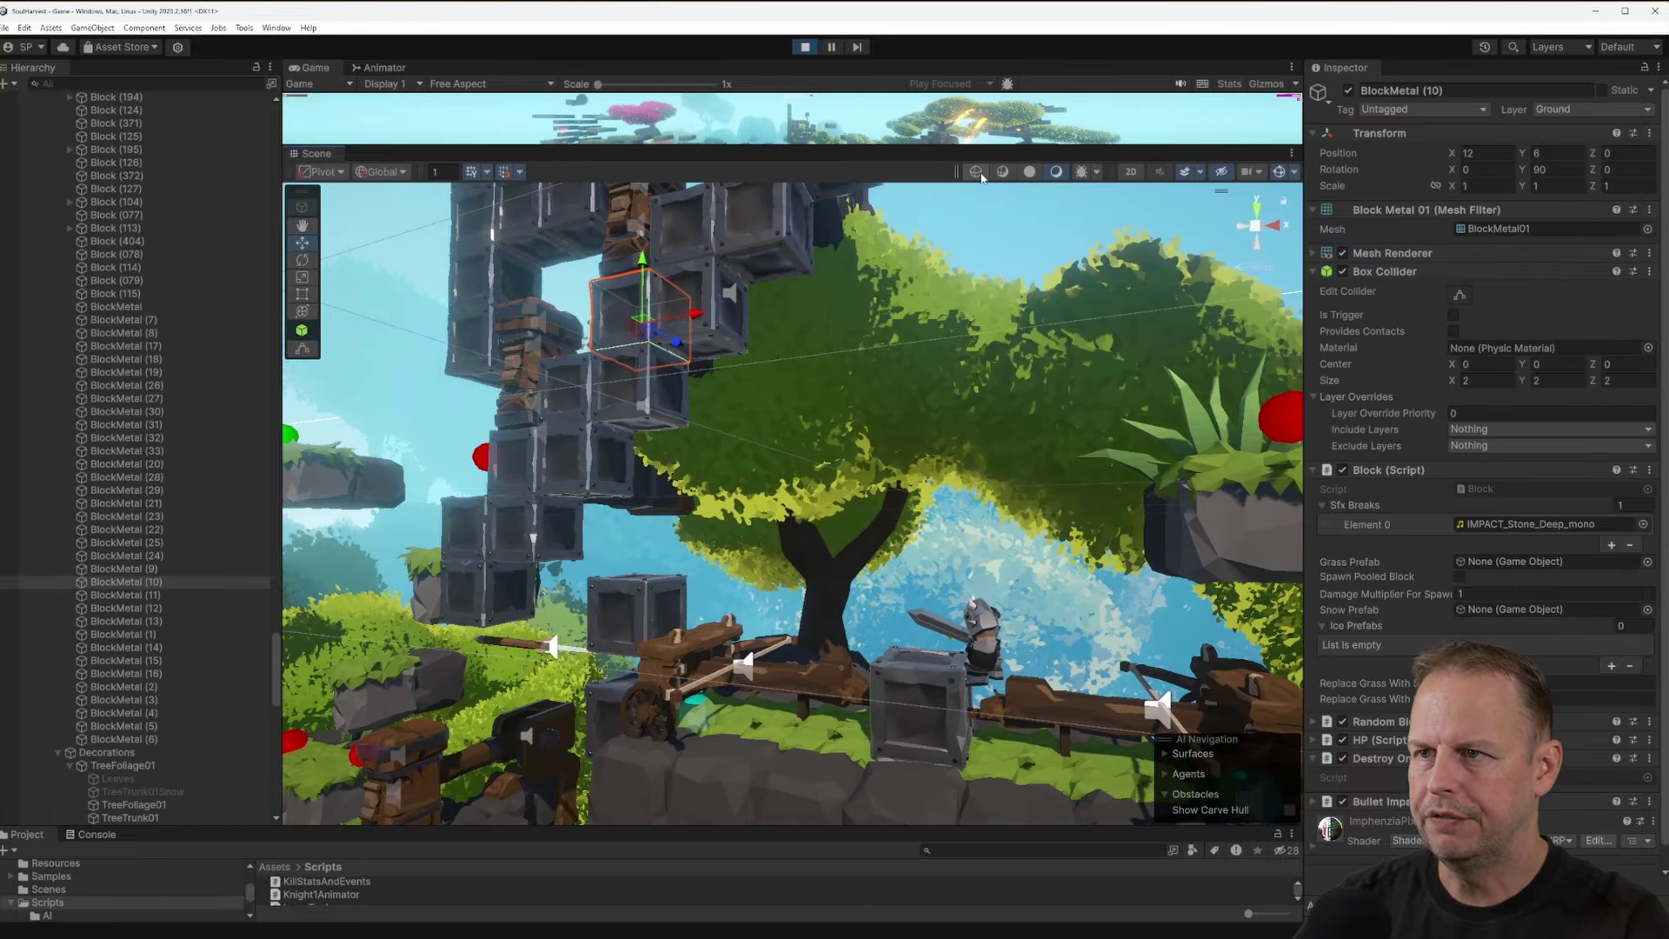
Examine the level and background trees in Wireframe draw mode, and view the distant foliage in Unlit mode
{"action": "left_click", "coordinate": [977, 172]}
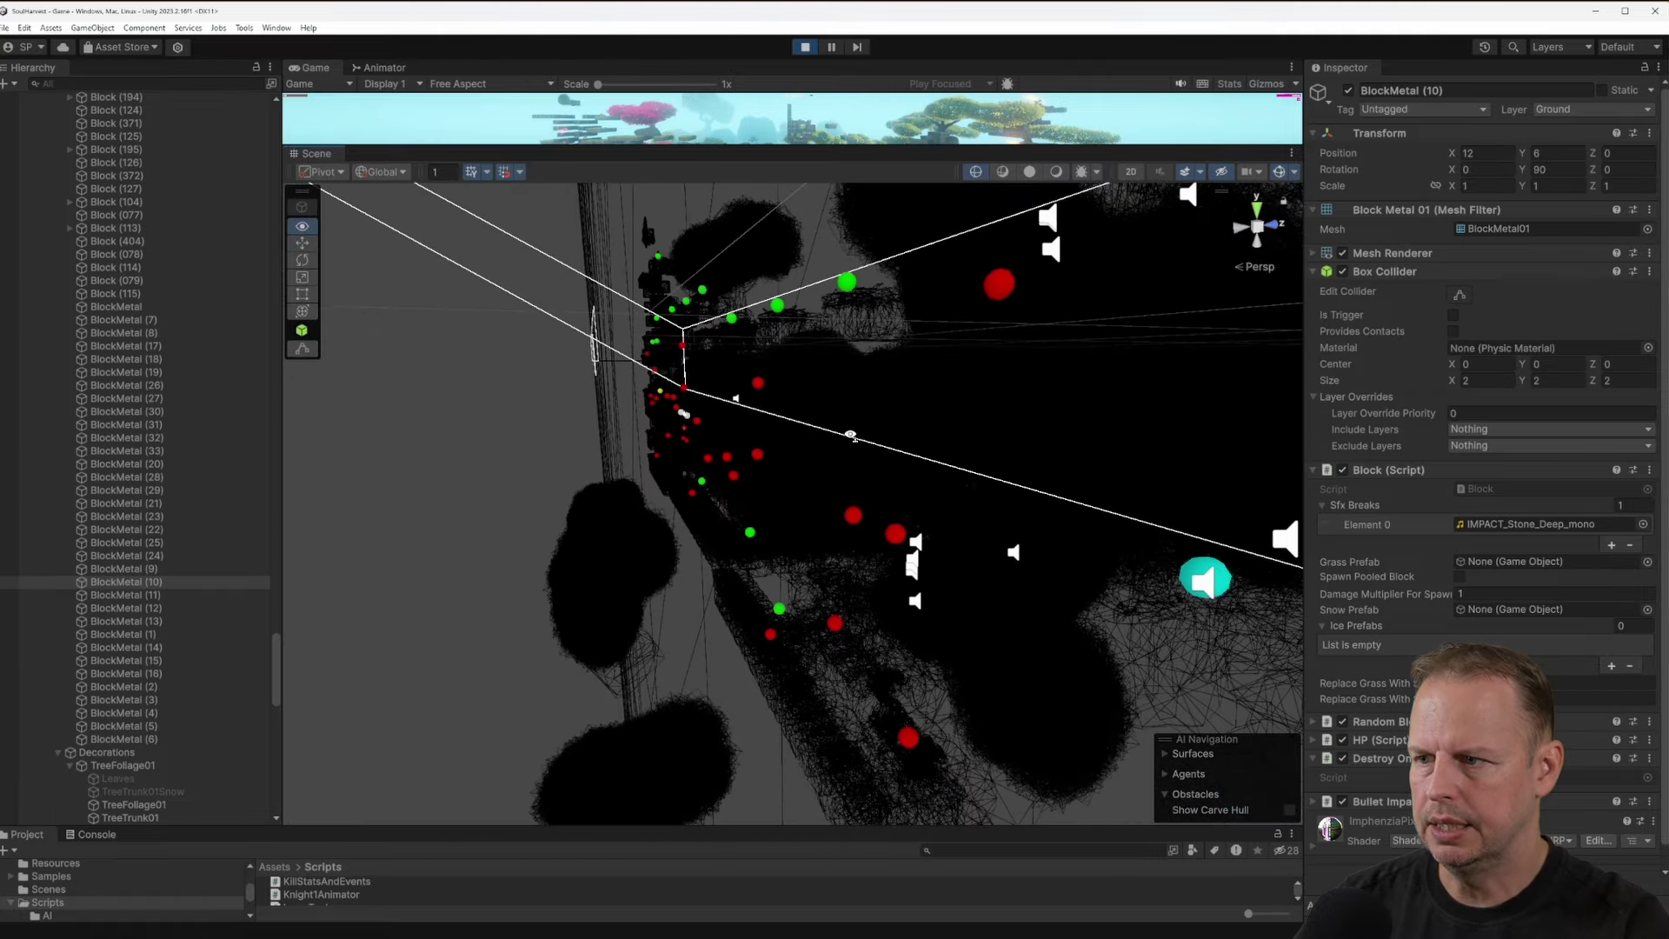
{"action": "right_click_drag", "start_coordinate": [1043, 420], "coordinate": [947, 368]}
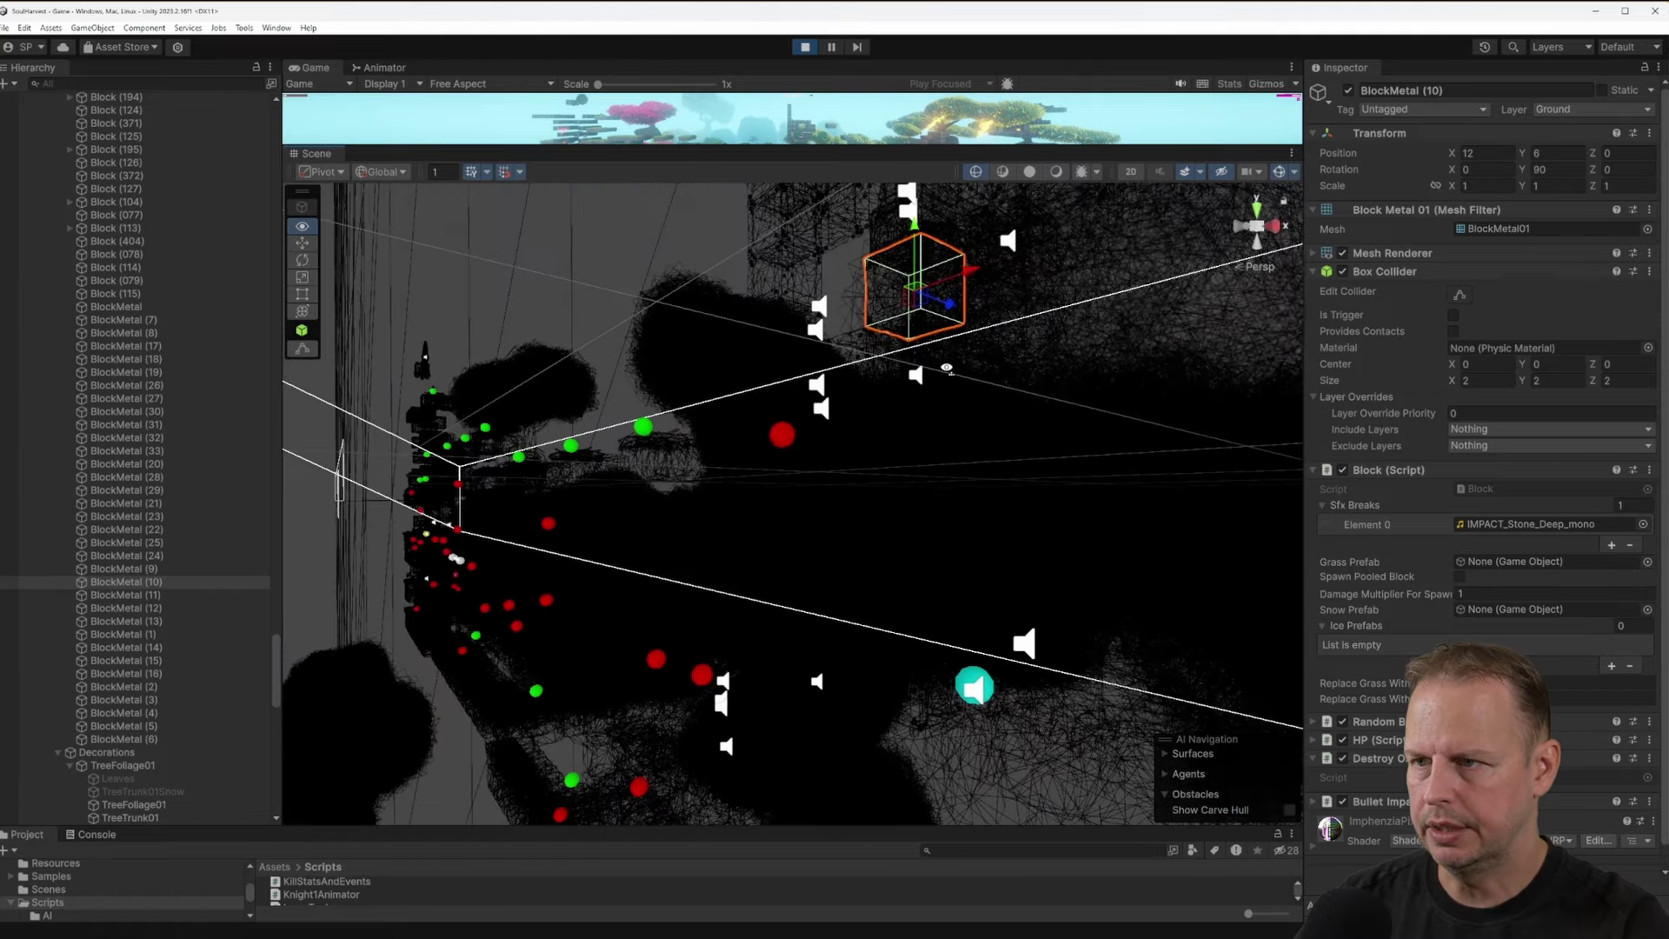
{"action": "right_click_drag", "start_coordinate": [1070, 373], "coordinate": [952, 389]}
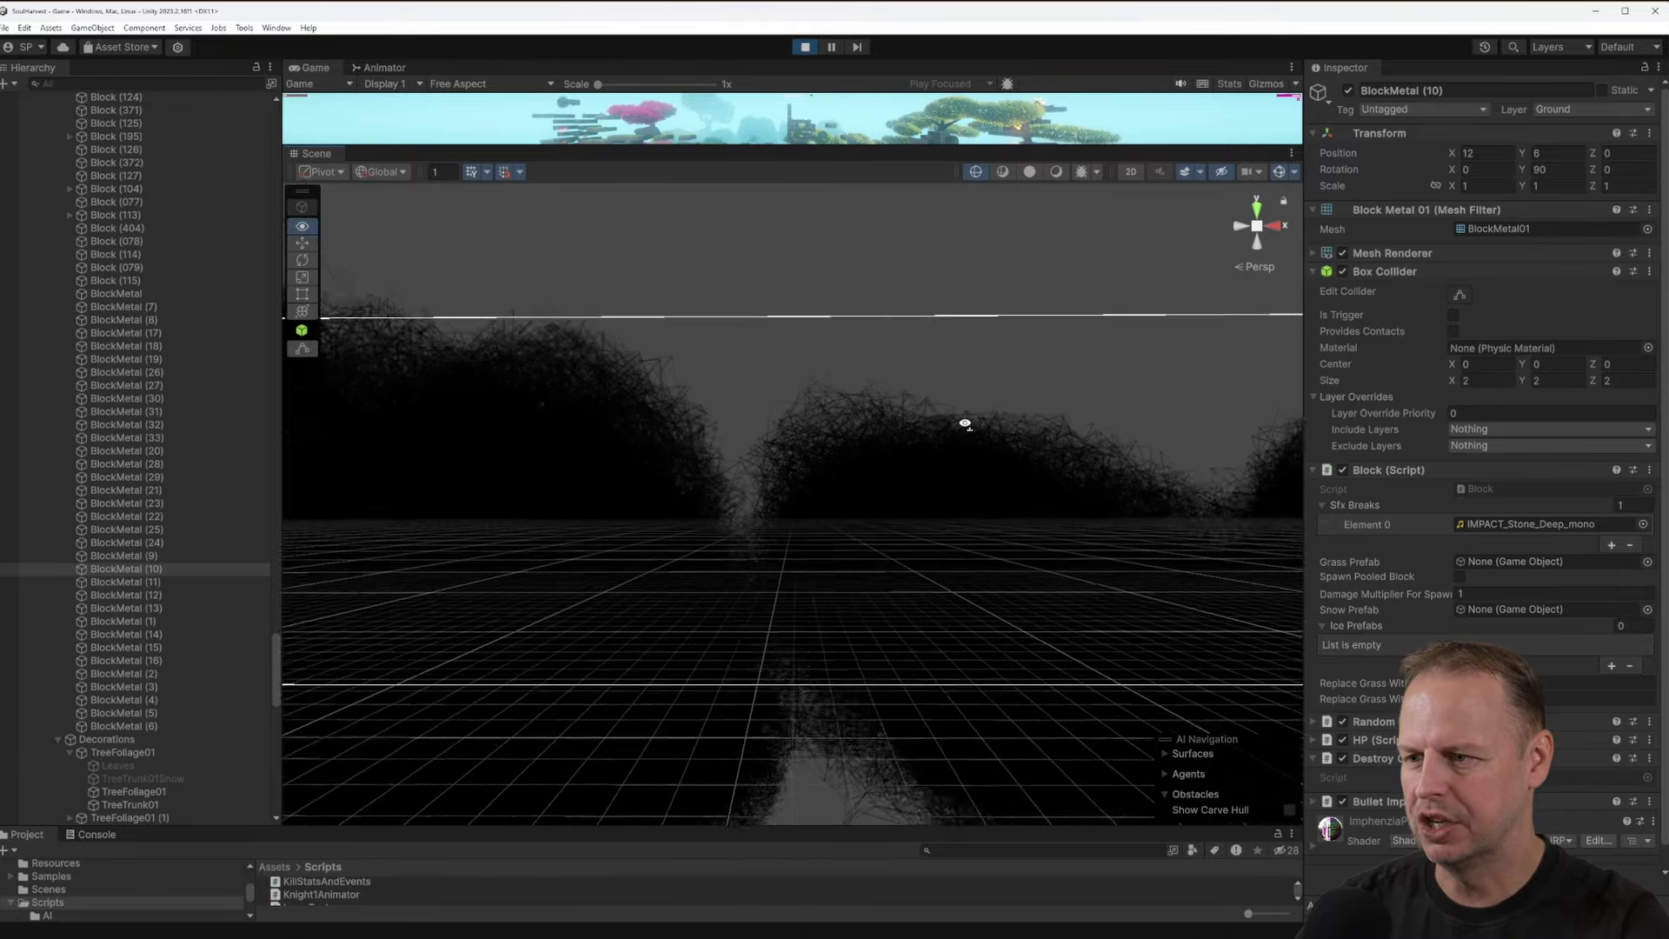
{"action": "right_click_drag", "start_coordinate": [965, 423], "coordinate": [907, 451]}
{"action": "left_click", "coordinate": [1029, 171]}
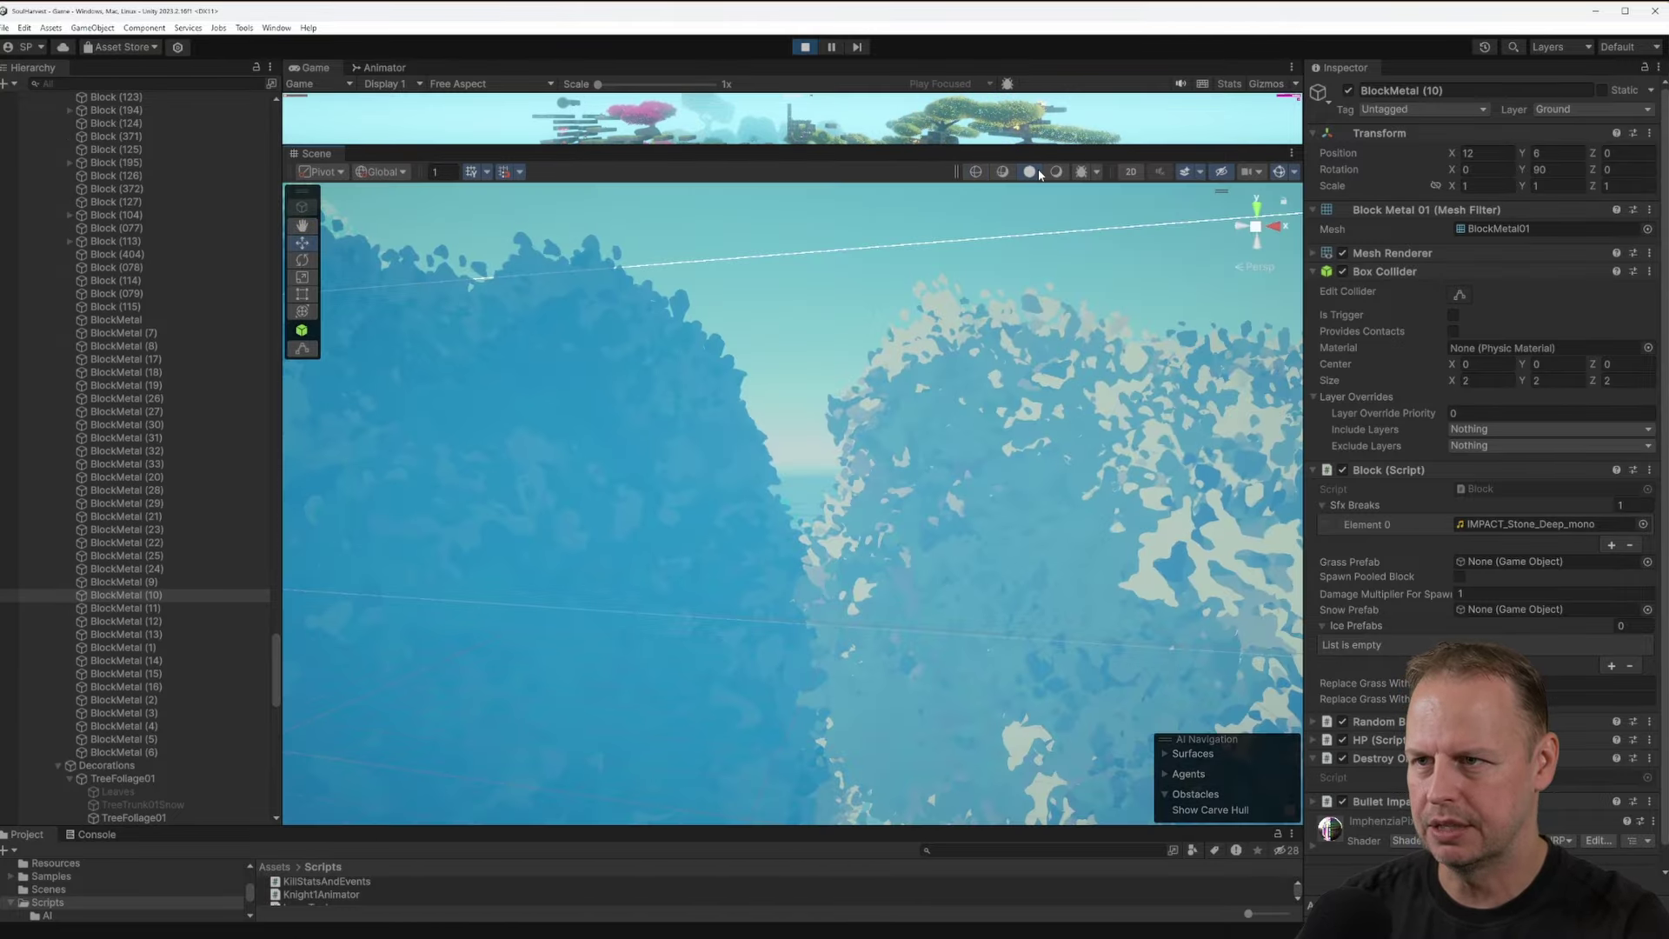
{"action": "mouse_move", "coordinate": [626, 434]}
{"action": "right_mouse_down"}
{"action": "mouse_move", "coordinate": [469, 440]}
{"action": "mouse_move", "coordinate": [1013, 448]}
{"action": "mouse_move", "coordinate": [952, 448]}
{"action": "mouse_move", "coordinate": [962, 387]}
{"action": "mouse_move", "coordinate": [1004, 421]}
{"action": "right_mouse_up"}
Compare the background foliage in Wireframe and Shaded Wireframe modes, and return the Scene view to Shaded with BlockMetal (16) selected
{"action": "left_click", "coordinate": [975, 172]}
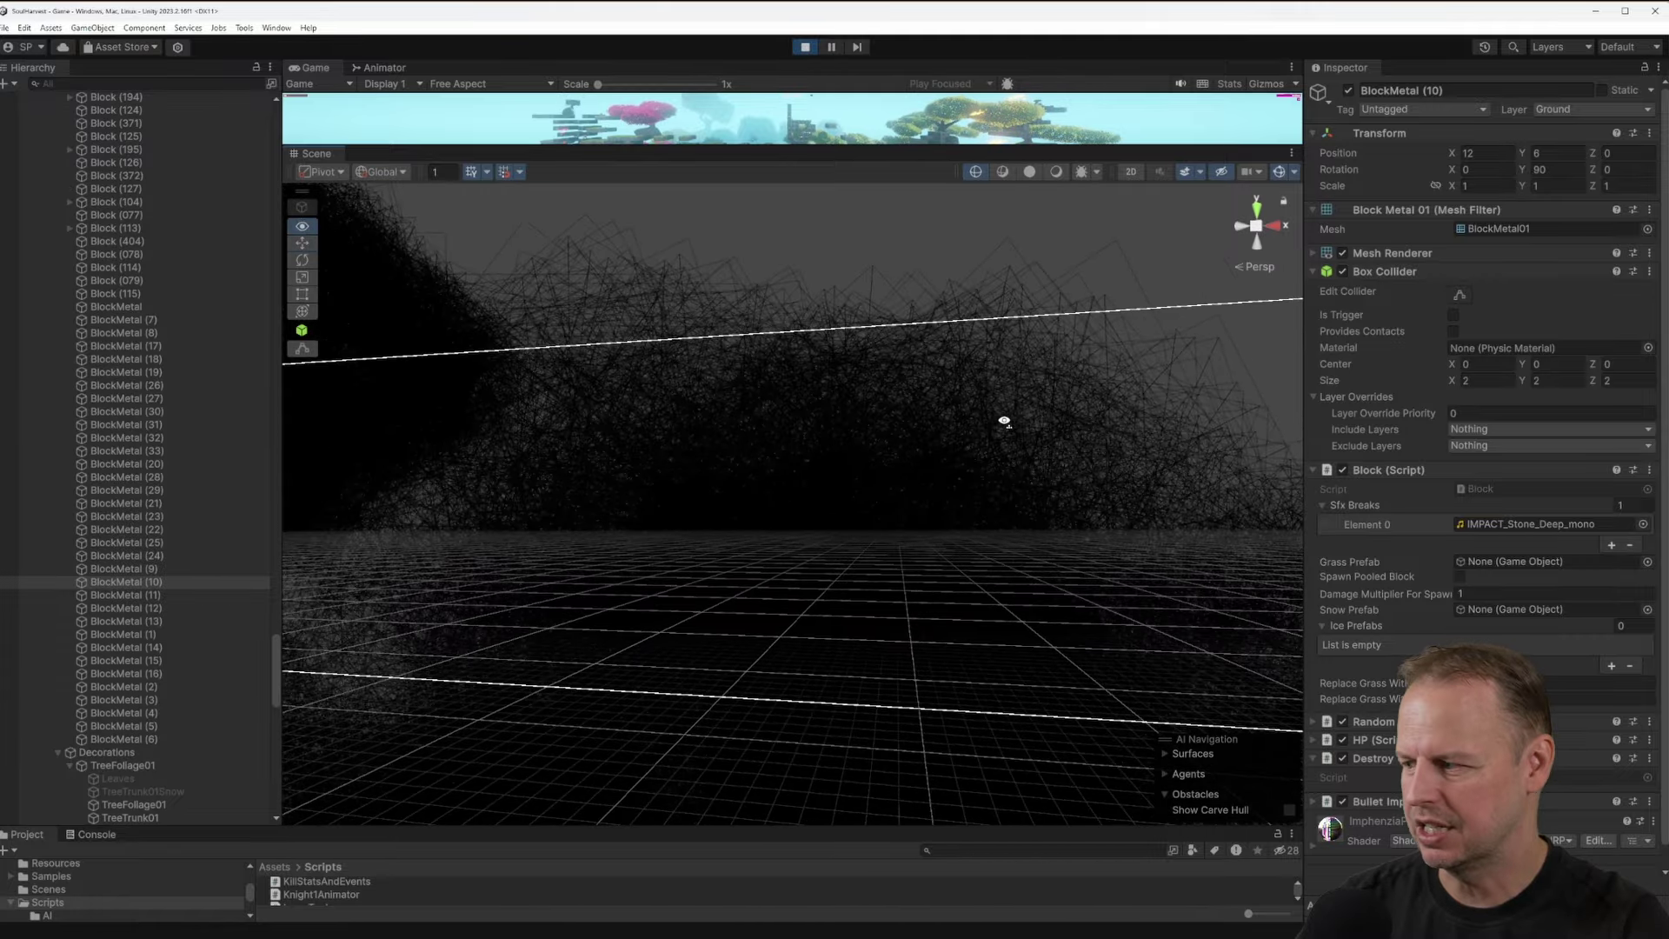
{"action": "left_click", "coordinate": [1008, 173]}
{"action": "right_click_drag", "start_coordinate": [1004, 352], "coordinate": [937, 368]}
{"action": "key", "text": "s"}
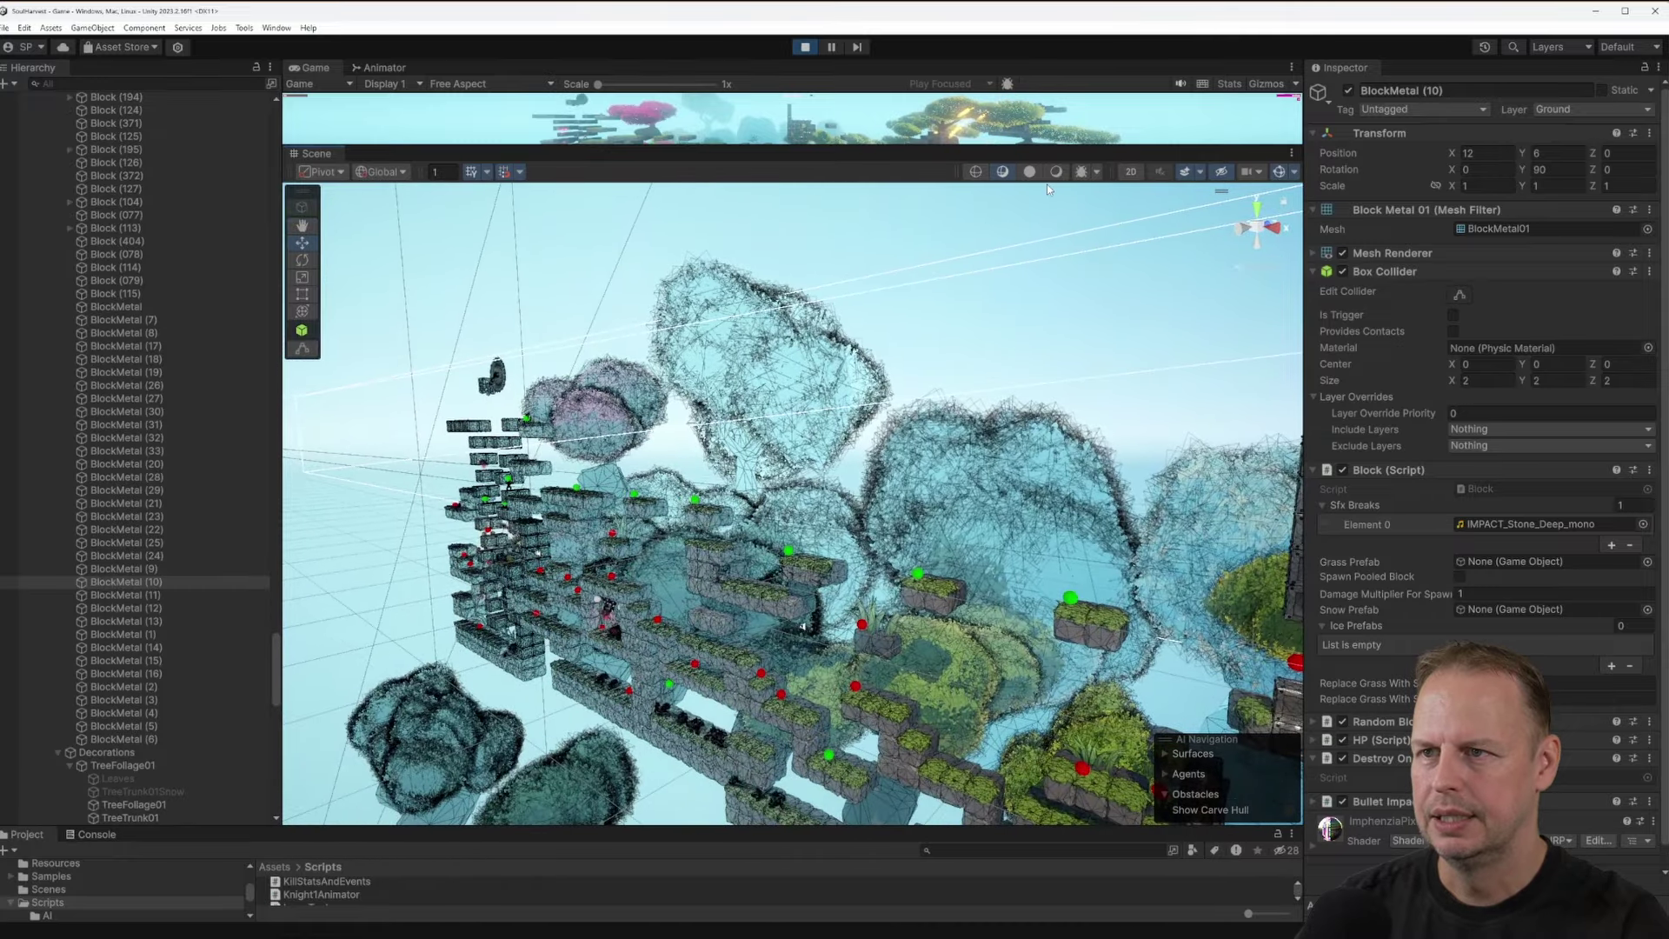
{"action": "left_click", "coordinate": [1057, 172]}
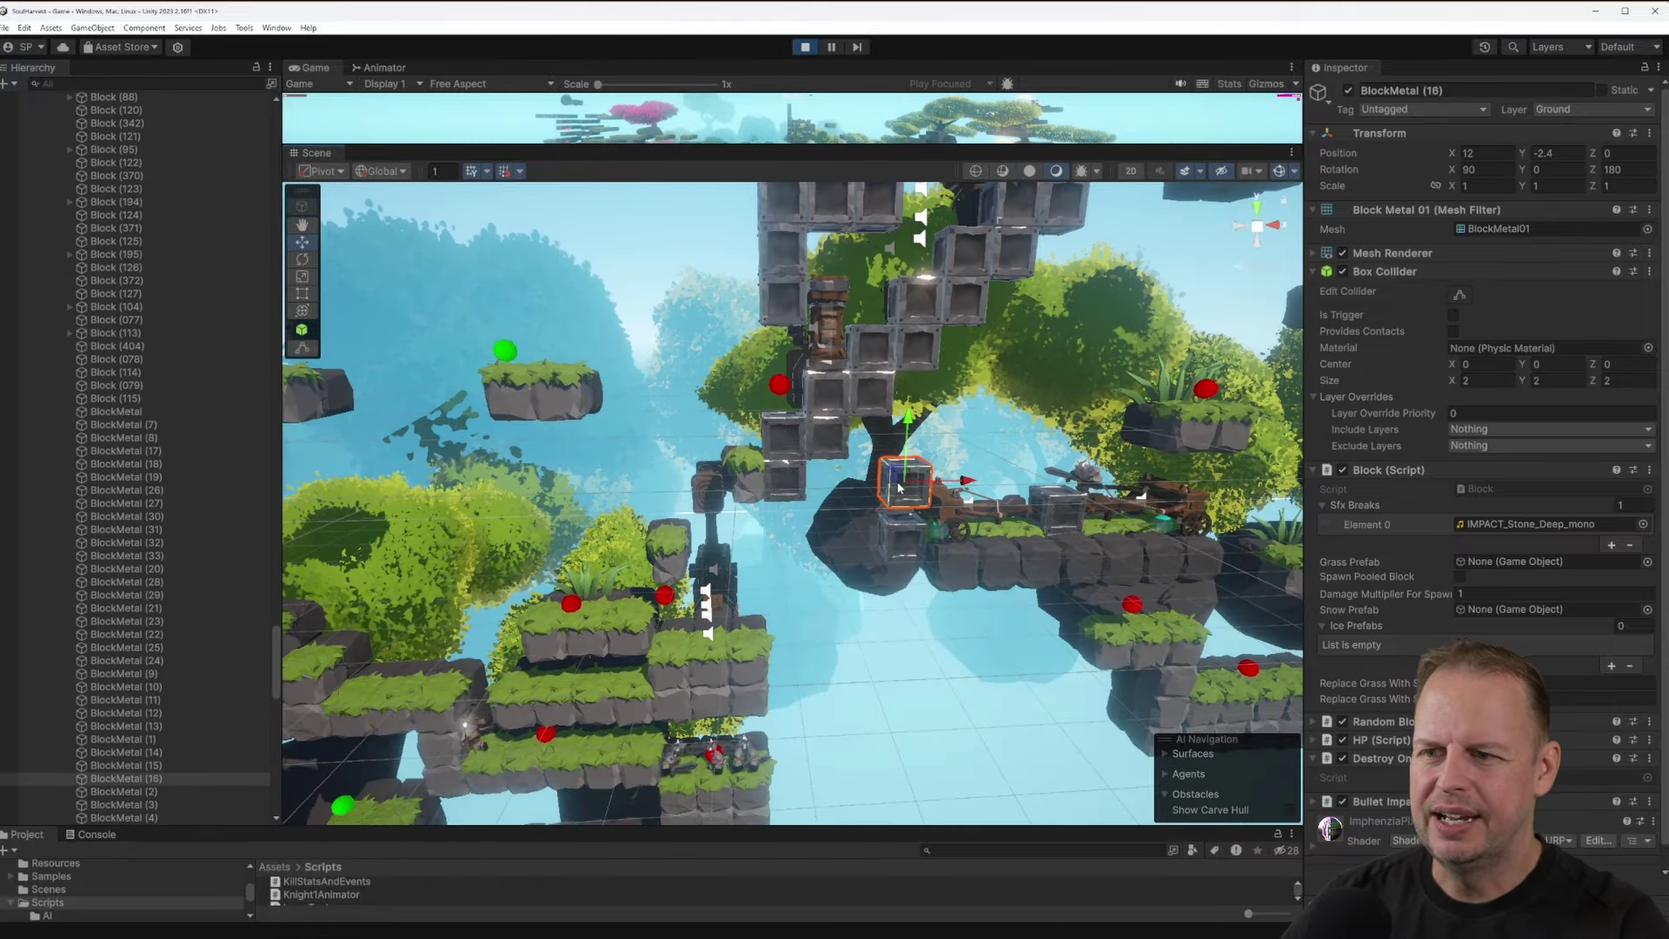
{"action": "right_click_drag", "start_coordinate": [1084, 443], "coordinate": [993, 439]}
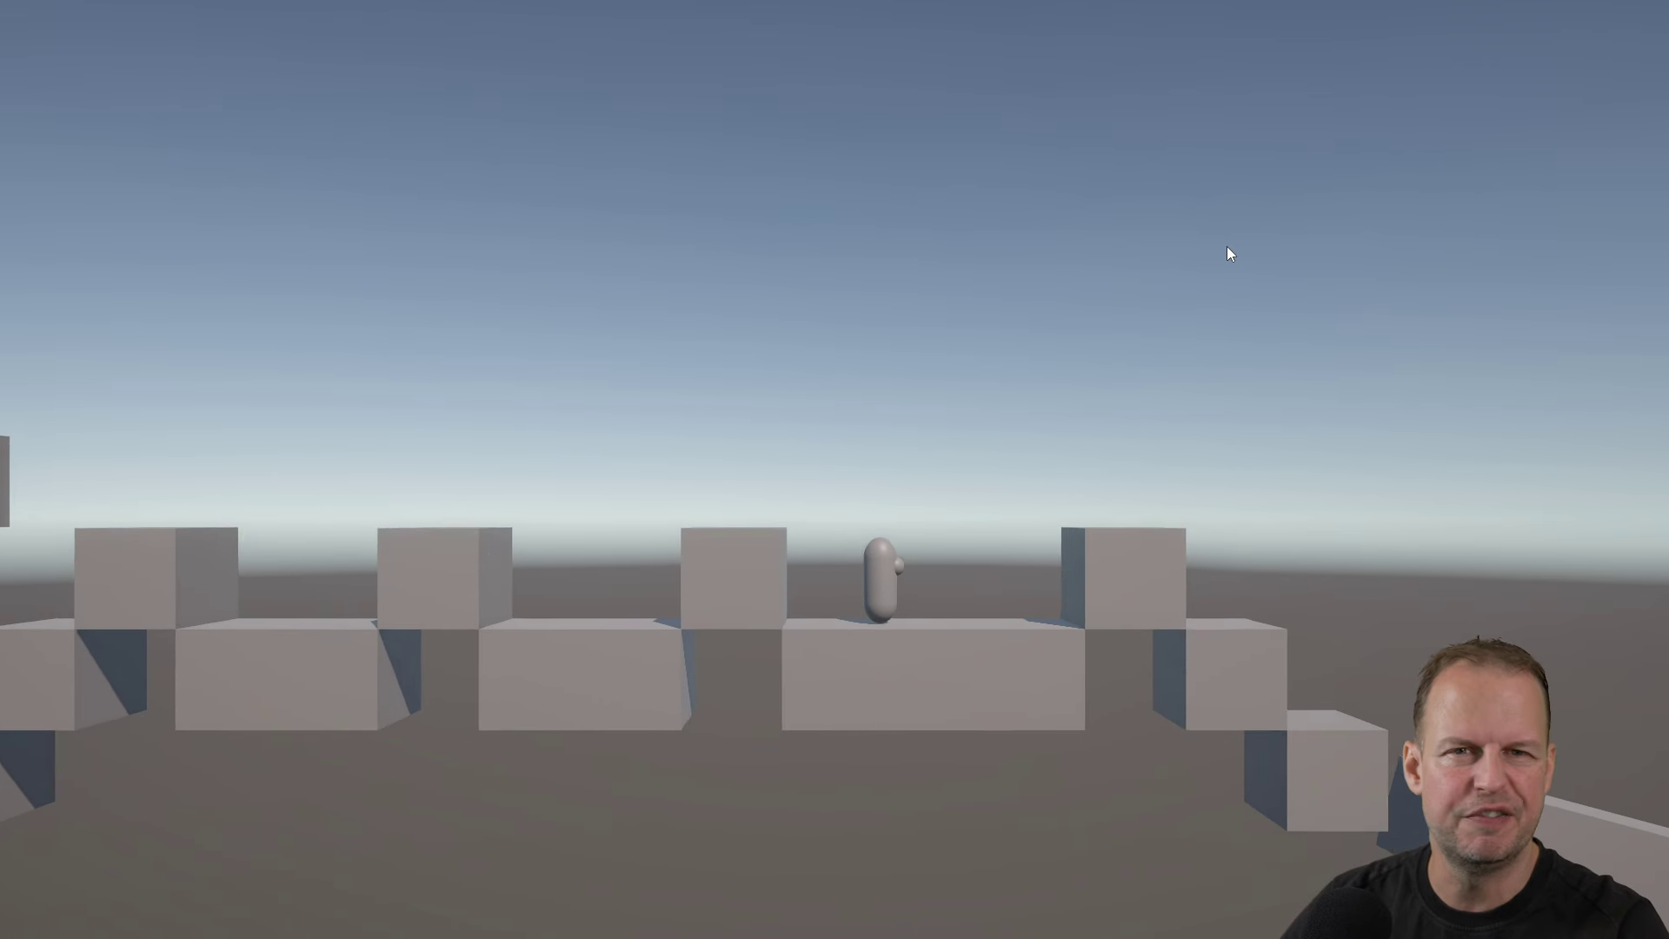
{"action": "key", "text": "space"}
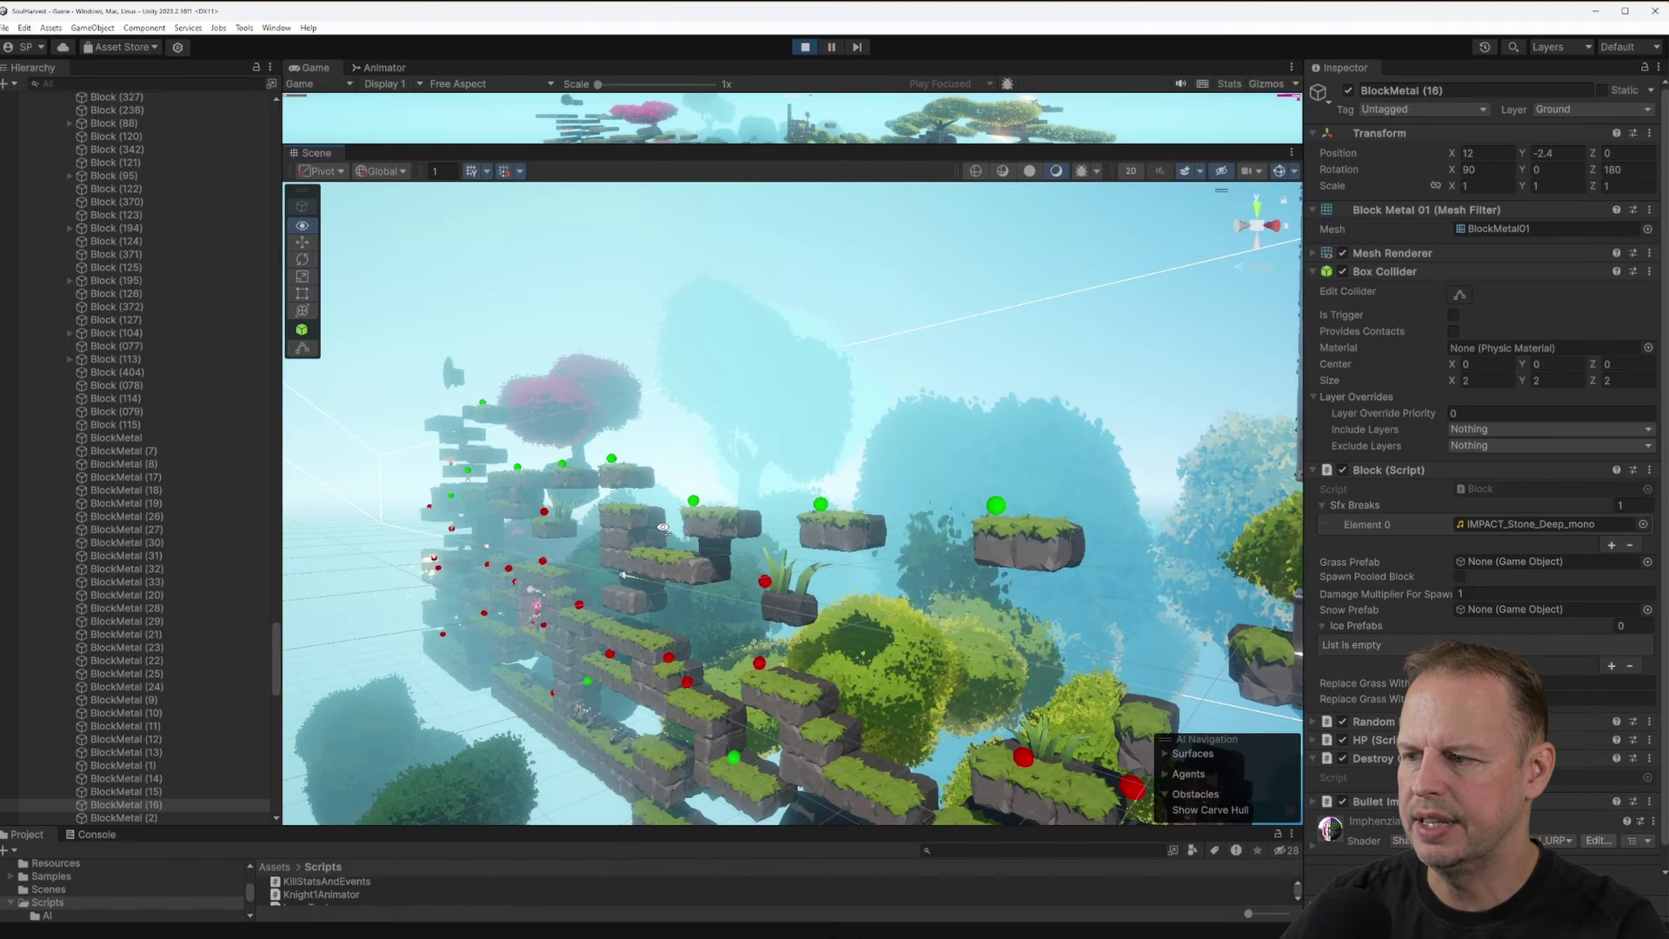
{"action": "key", "text": "f"}
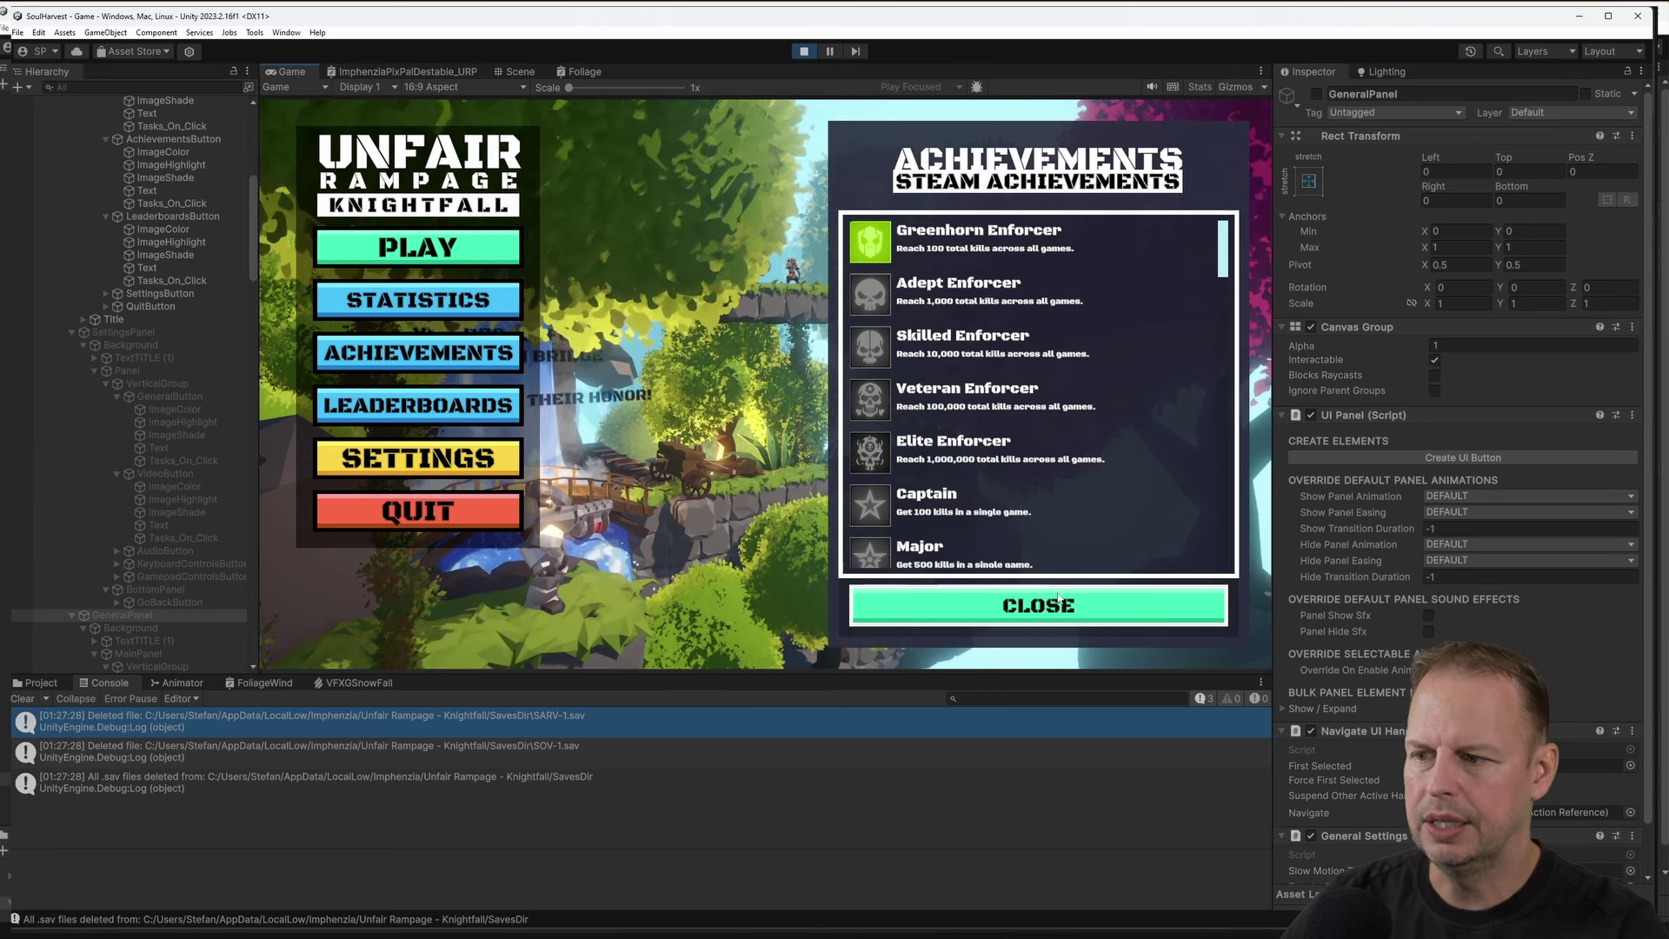
Close the Steam achievements list in the game's main menu
{"action": "left_click", "coordinate": [1059, 599]}
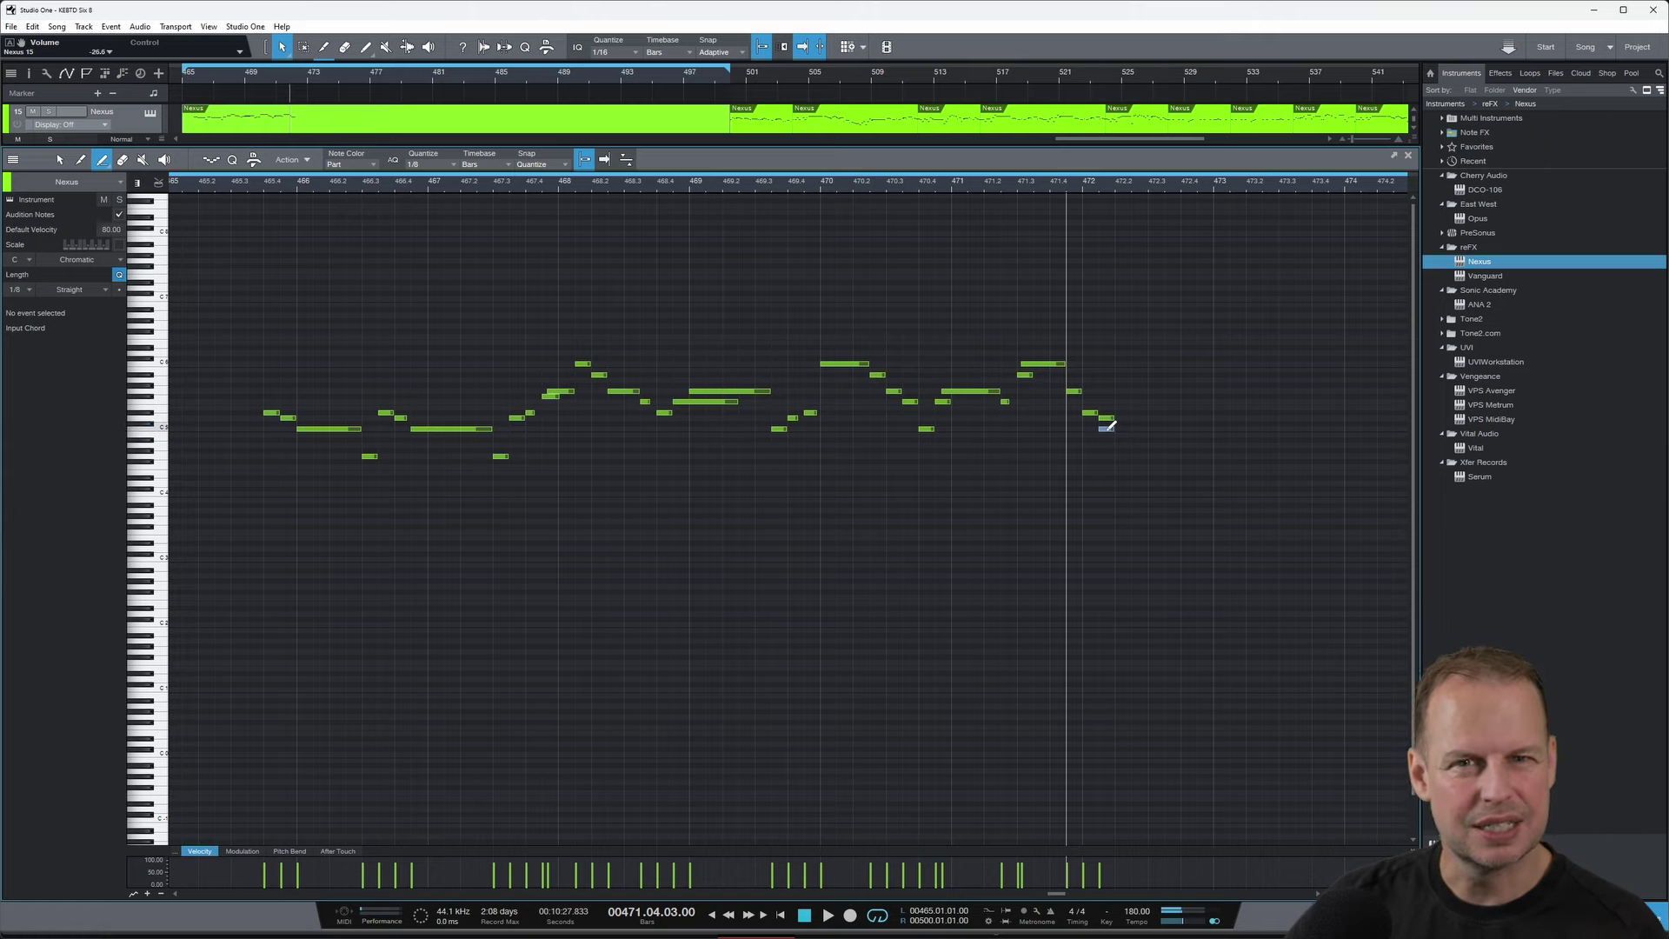
Switch to Studio One and draw further notes at the end of the Nexus melody
{"action": "left_click", "coordinate": [1116, 427]}
{"action": "left_click_drag", "start_coordinate": [1180, 426], "coordinate": [1215, 429]}
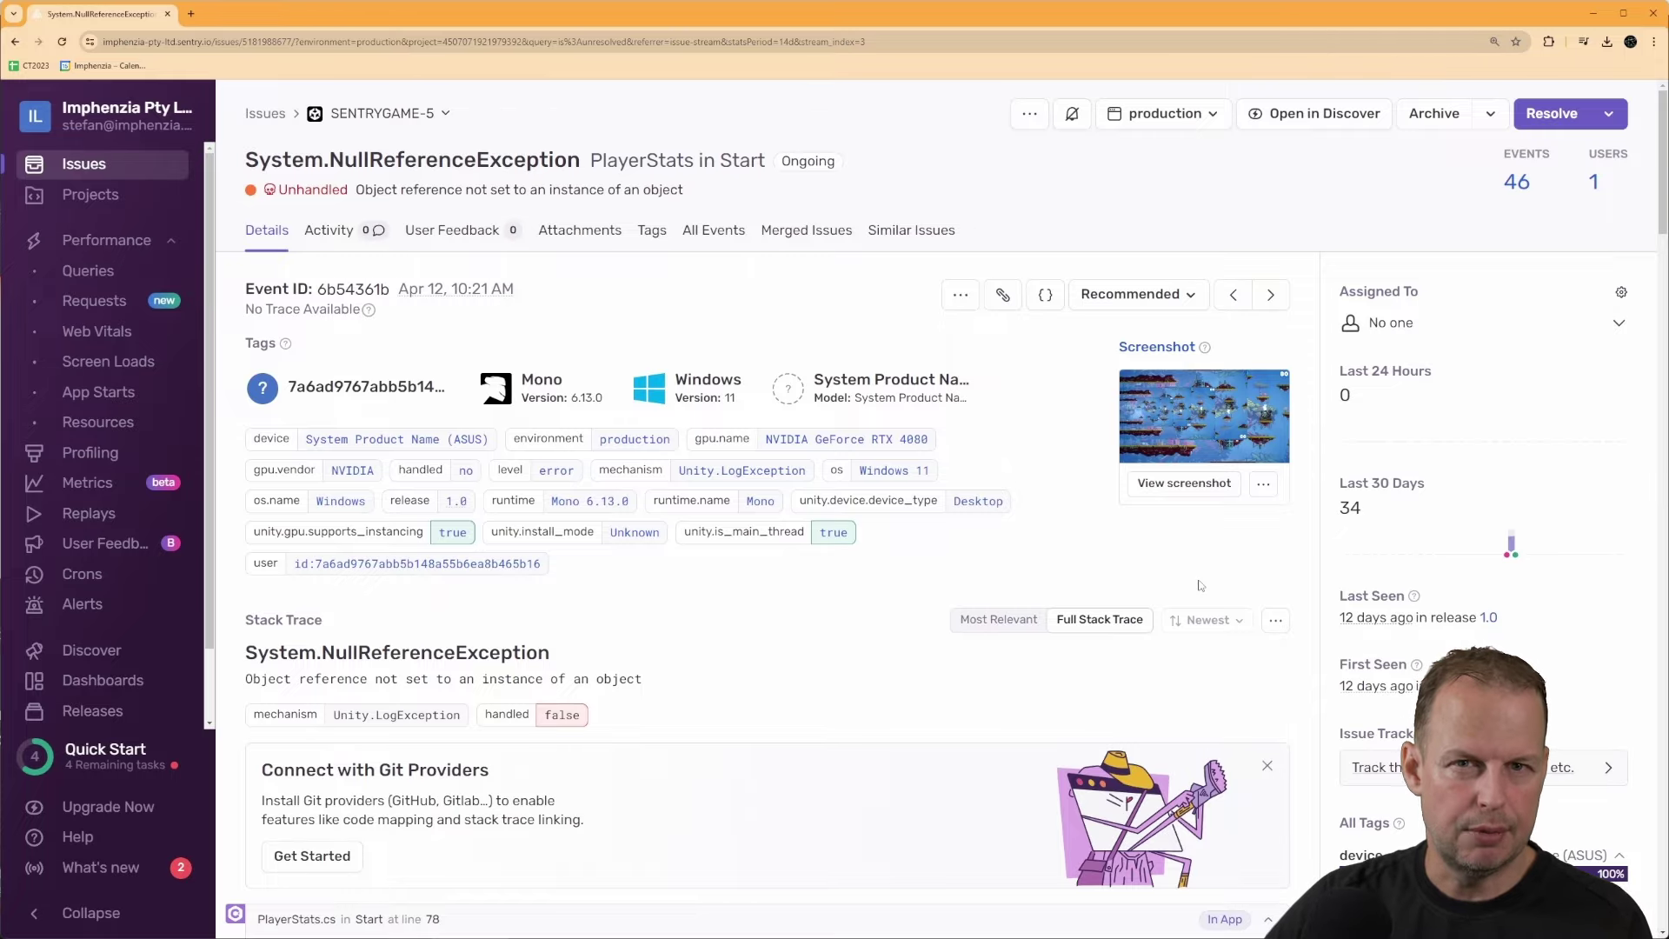
Switch to Sentry and examine the System.NullReferenceException issue's tags, stack trace and breadcrumbs, including the older log entries
{"action": "scroll", "coordinate": [1632, 217], "scroll_direction": "down", "scroll_amount": 1}
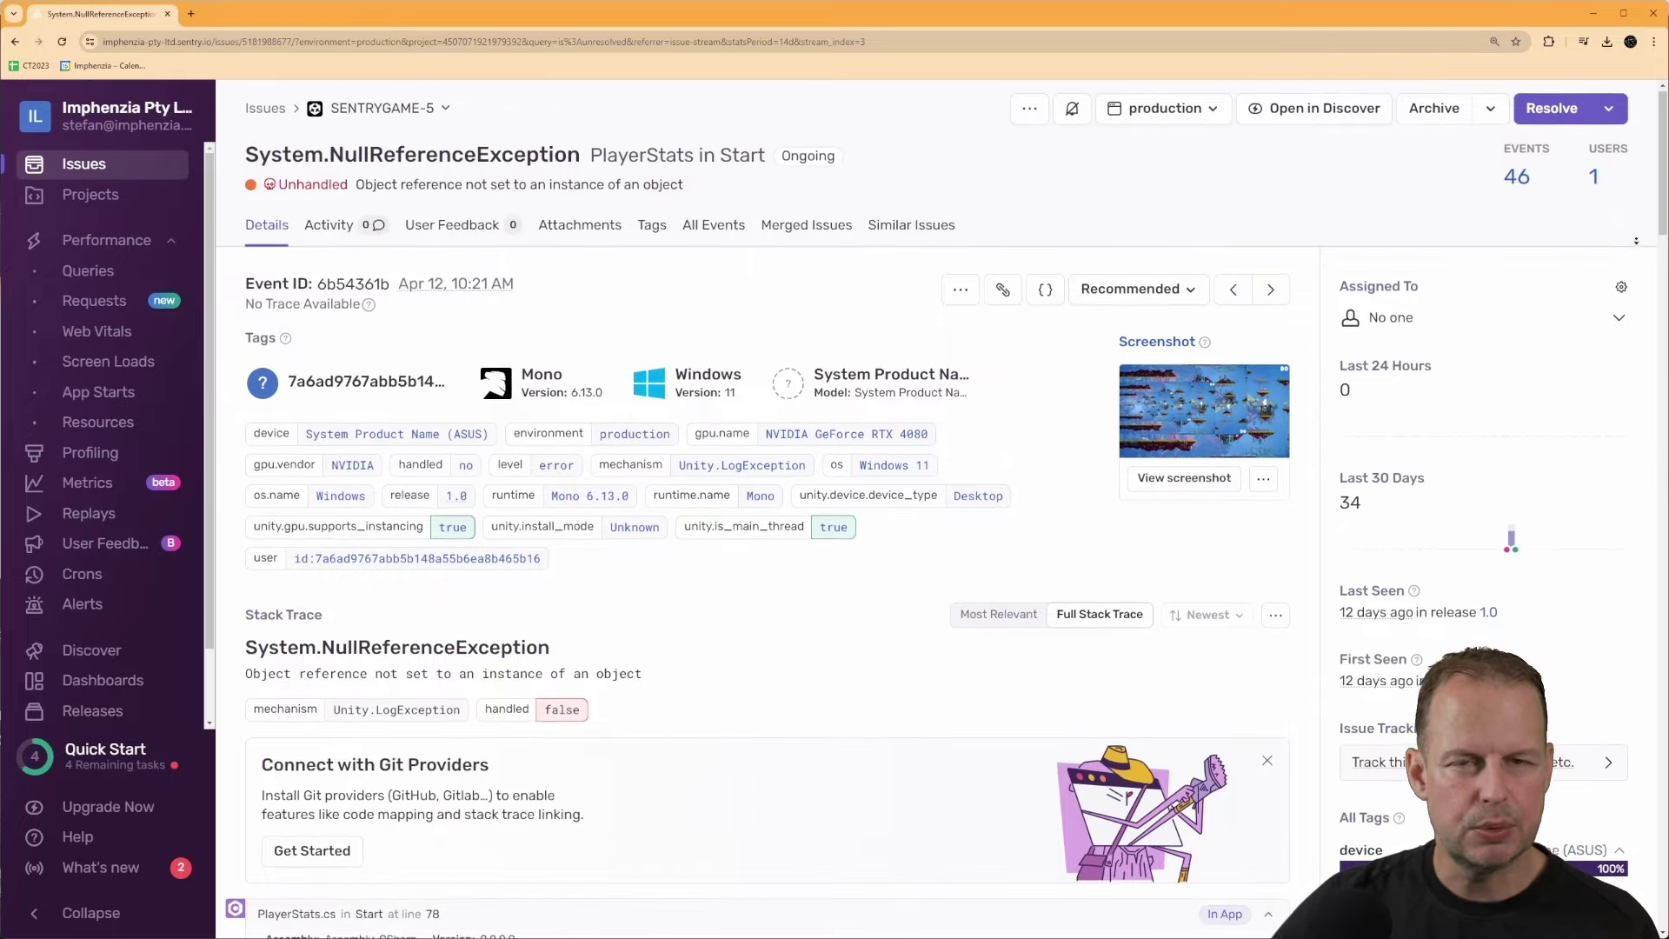
{"action": "scroll", "coordinate": [1634, 245], "scroll_direction": "down", "scroll_amount": 3}
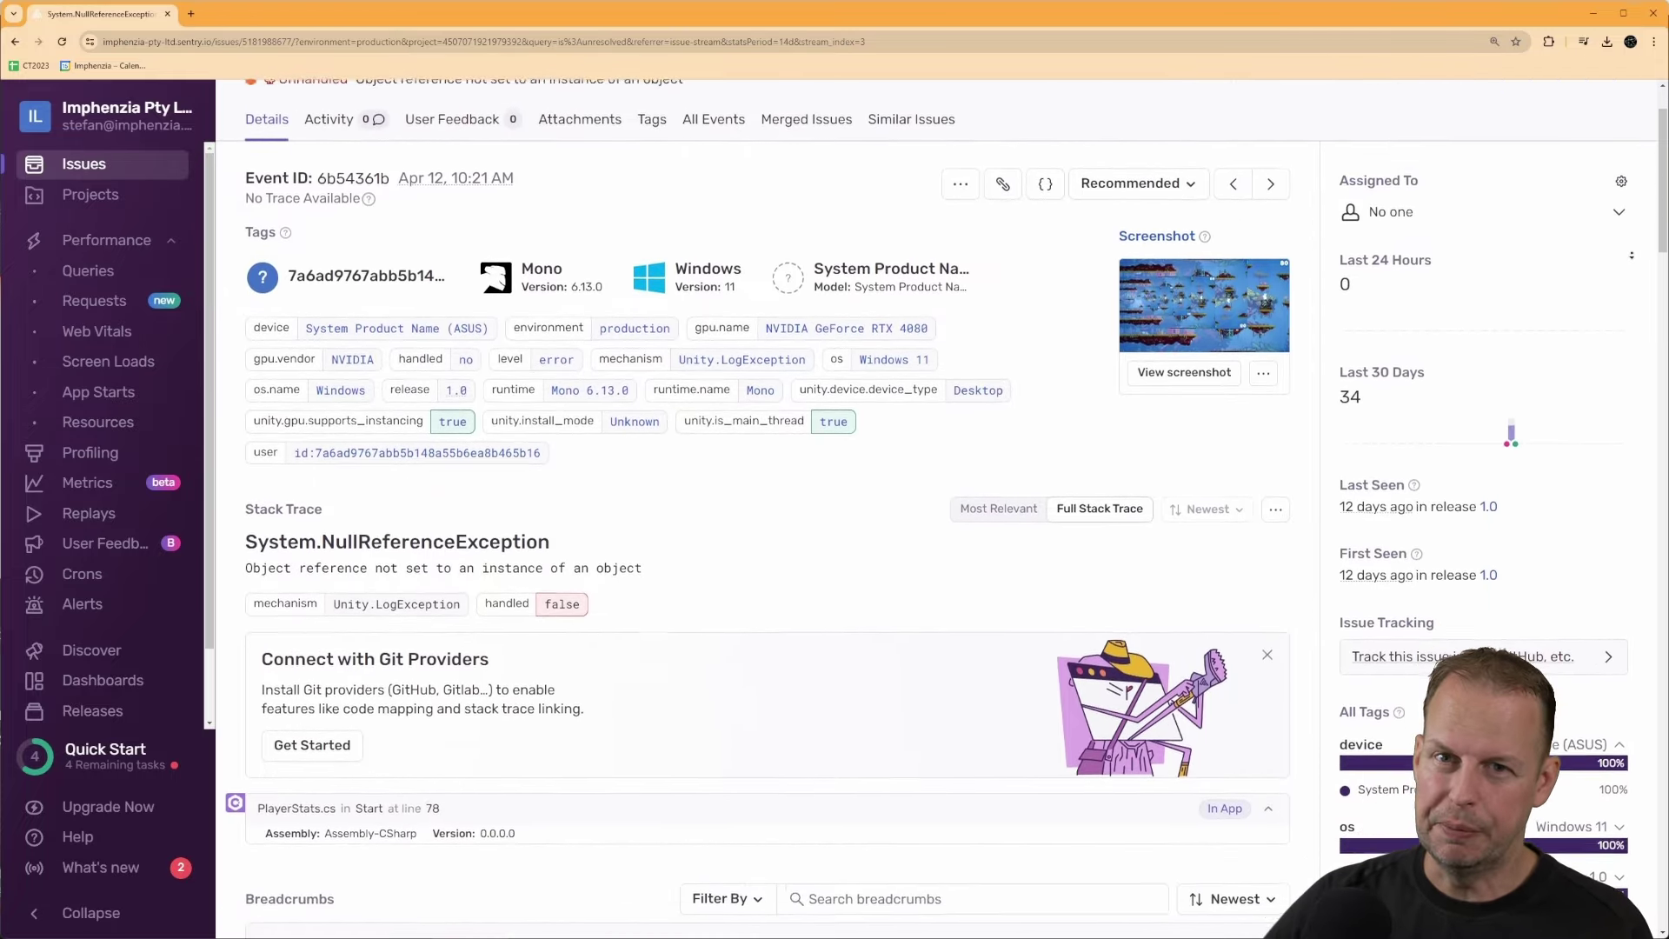
{"action": "scroll", "coordinate": [1632, 255], "scroll_direction": "down", "scroll_amount": 3}
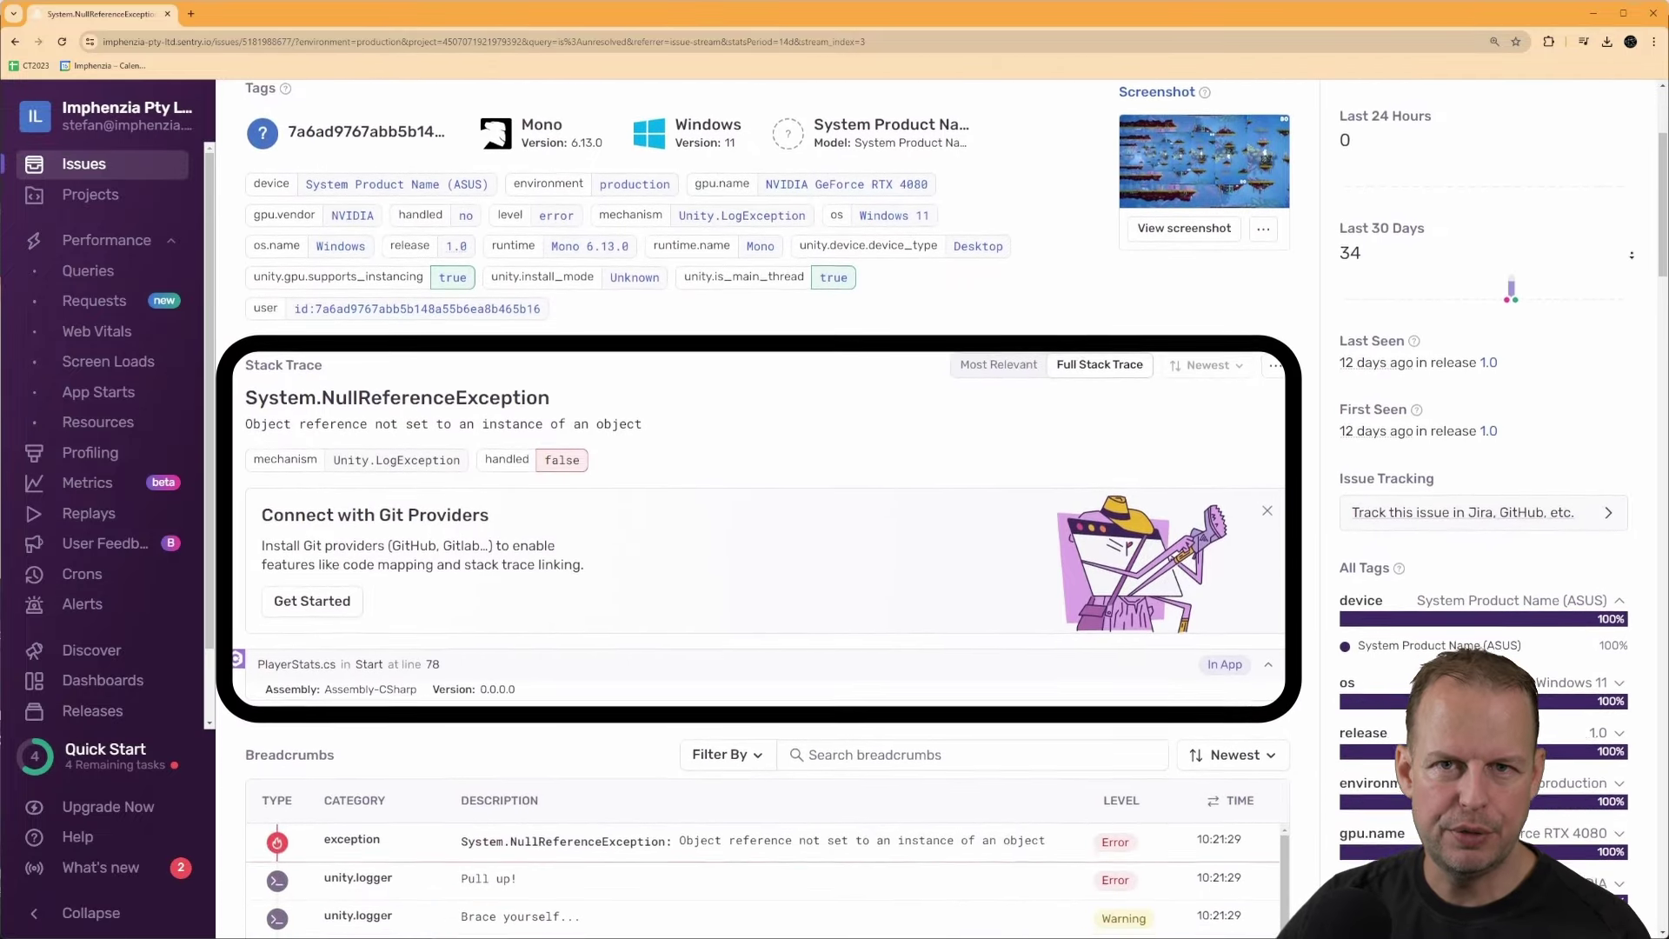
{"action": "scroll", "coordinate": [1632, 255], "scroll_direction": "down", "scroll_amount": 3}
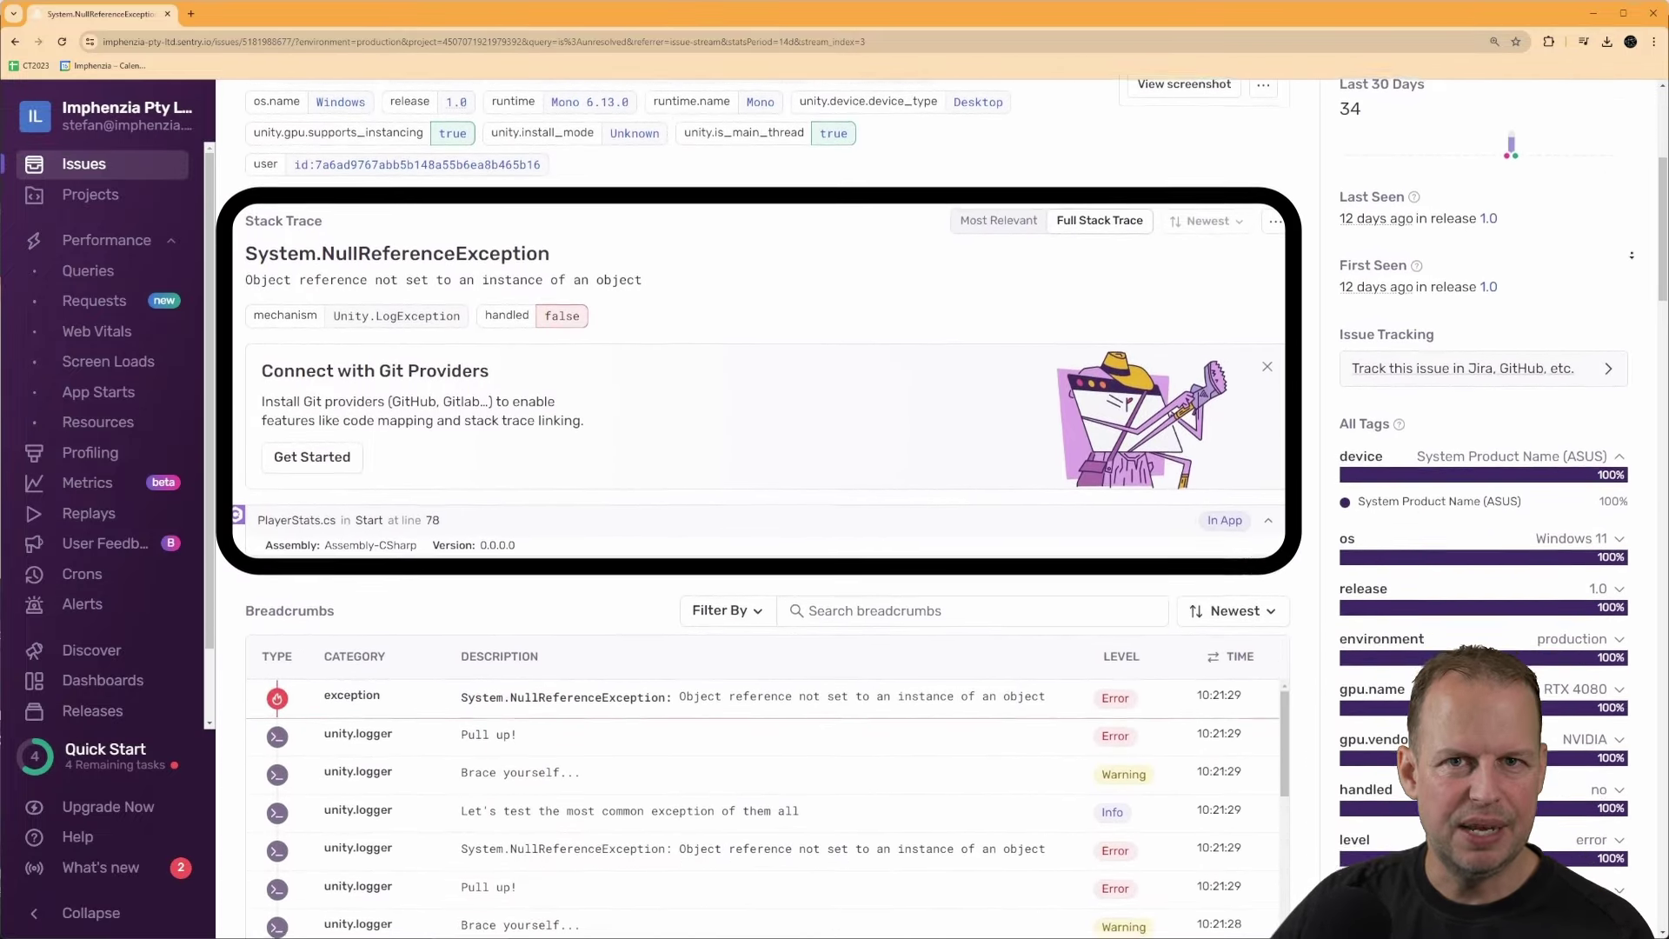
{"action": "scroll", "coordinate": [1632, 255], "scroll_direction": "down", "scroll_amount": 3}
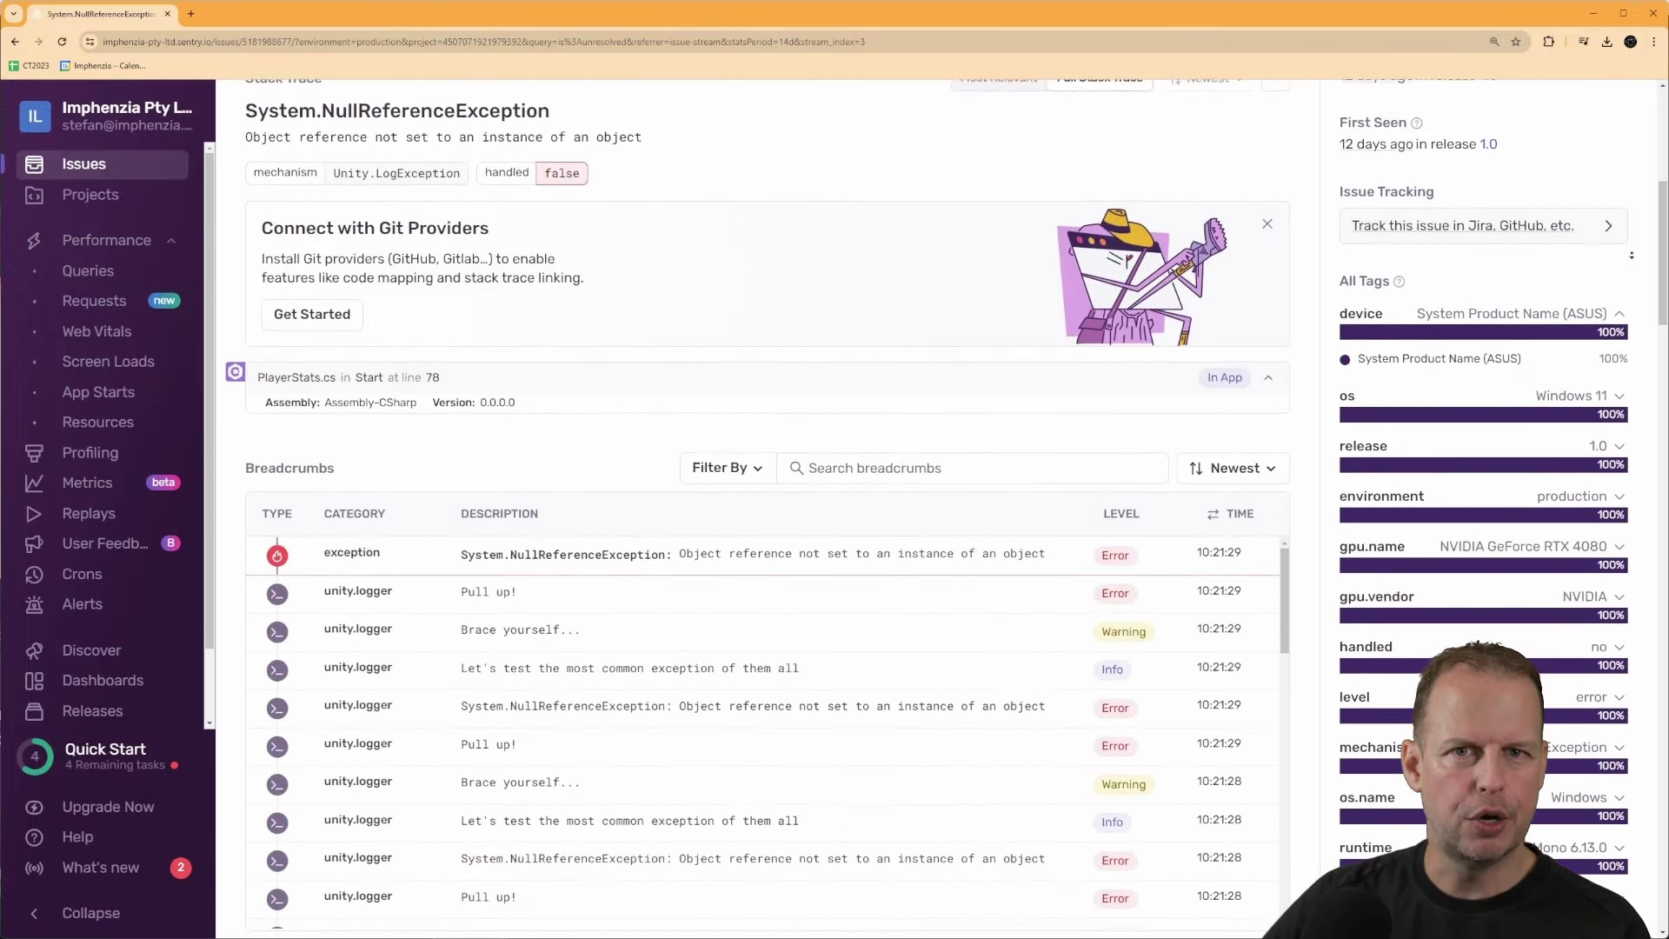
{"action": "scroll", "coordinate": [1631, 254], "scroll_direction": "down", "scroll_amount": 3}
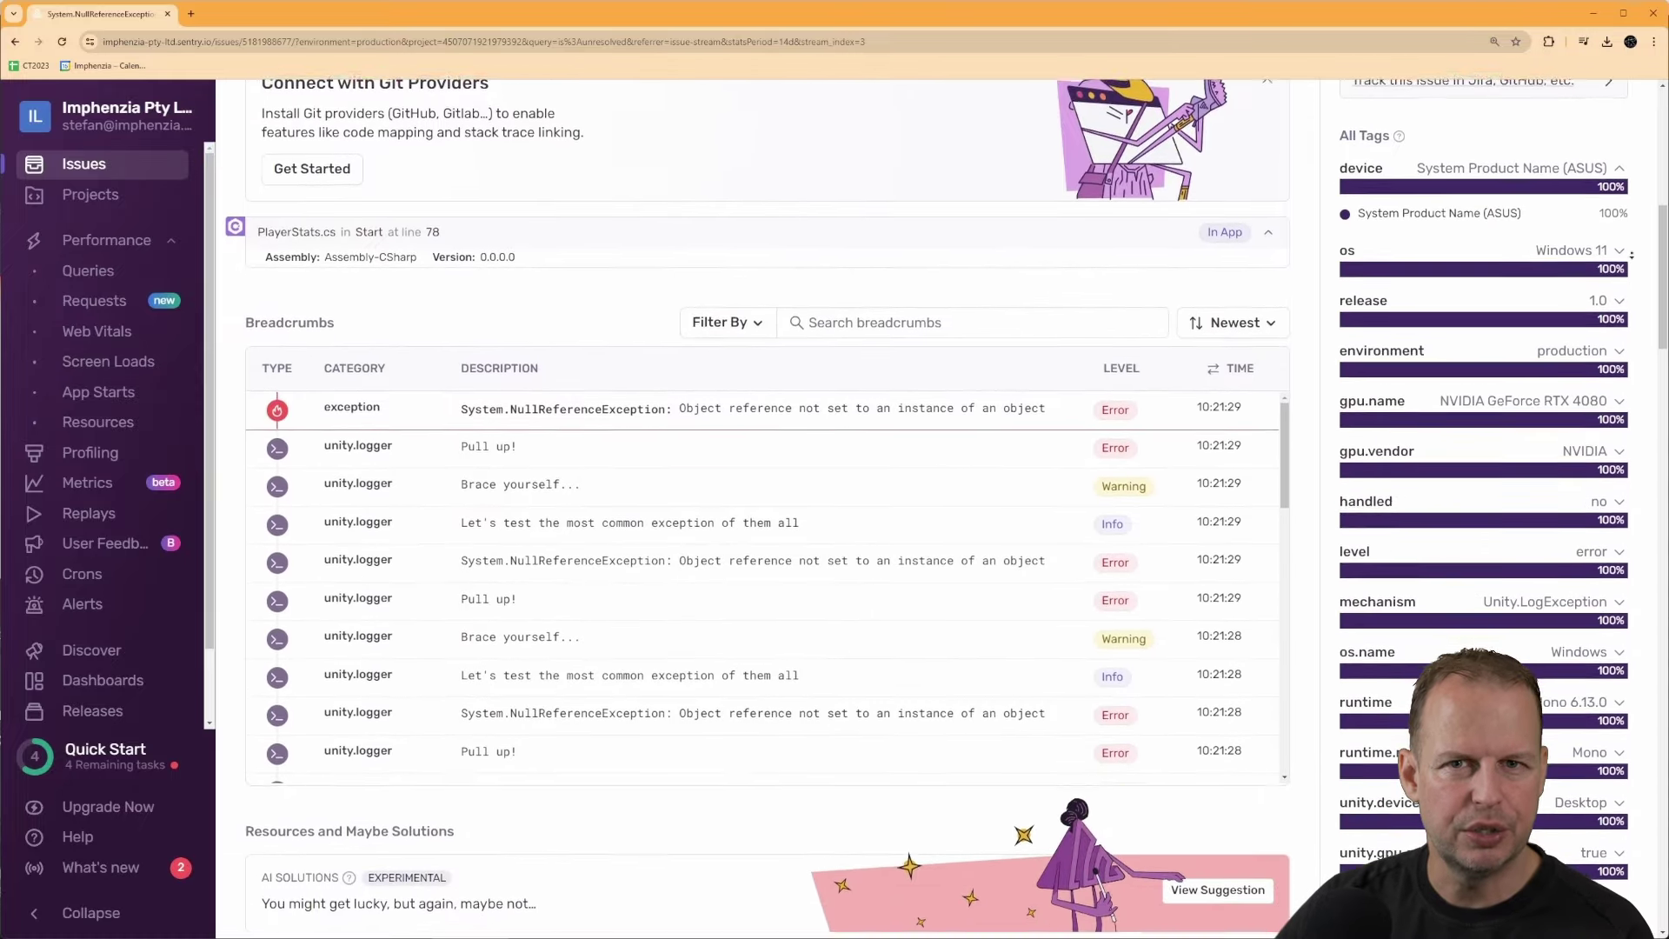
{"action": "scroll", "coordinate": [1632, 255], "scroll_direction": "down", "scroll_amount": 3}
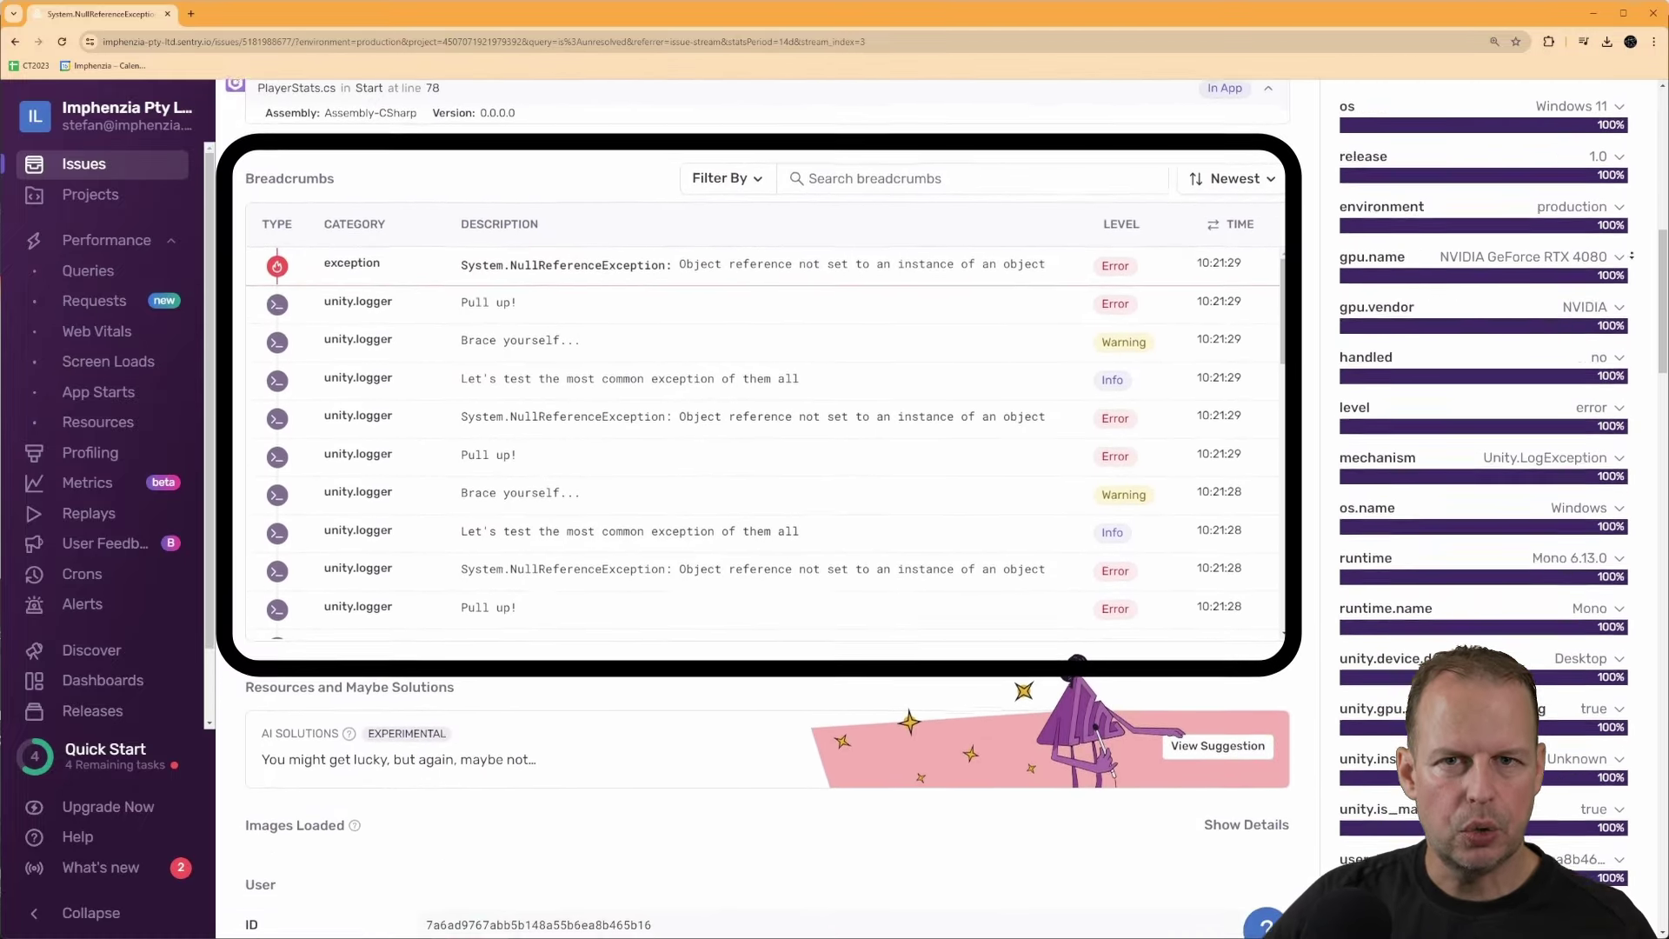
{"action": "scroll", "coordinate": [1632, 253], "scroll_direction": "down", "scroll_amount": 2}
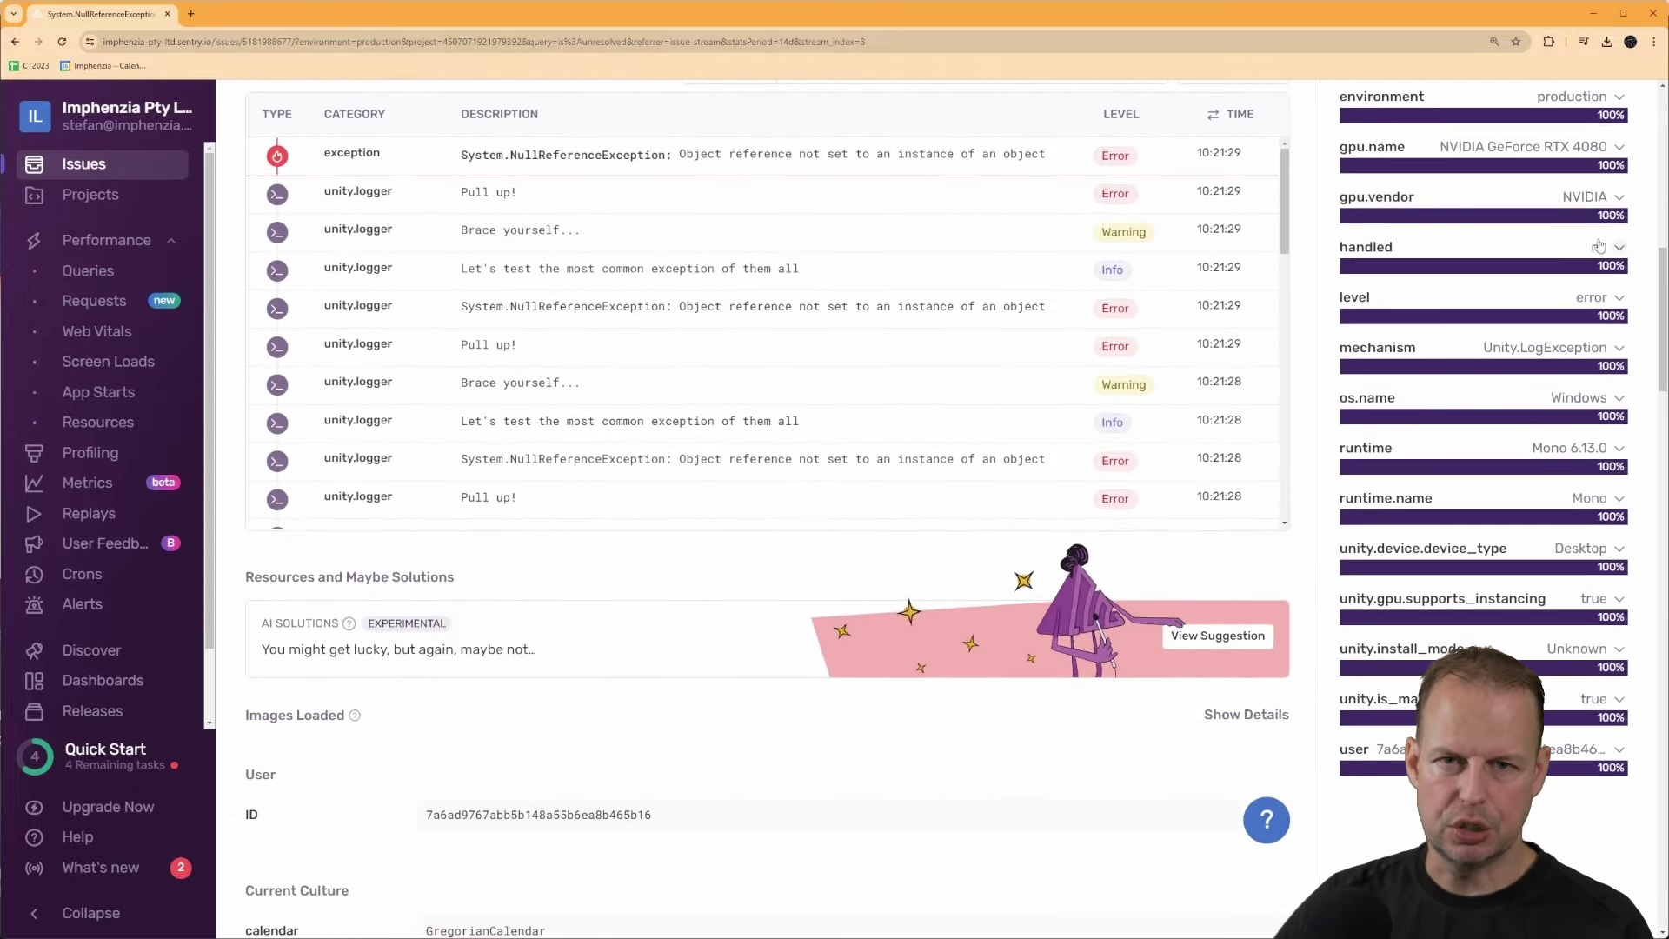
{"action": "left_click_drag", "start_coordinate": [1285, 226], "coordinate": [1293, 458]}
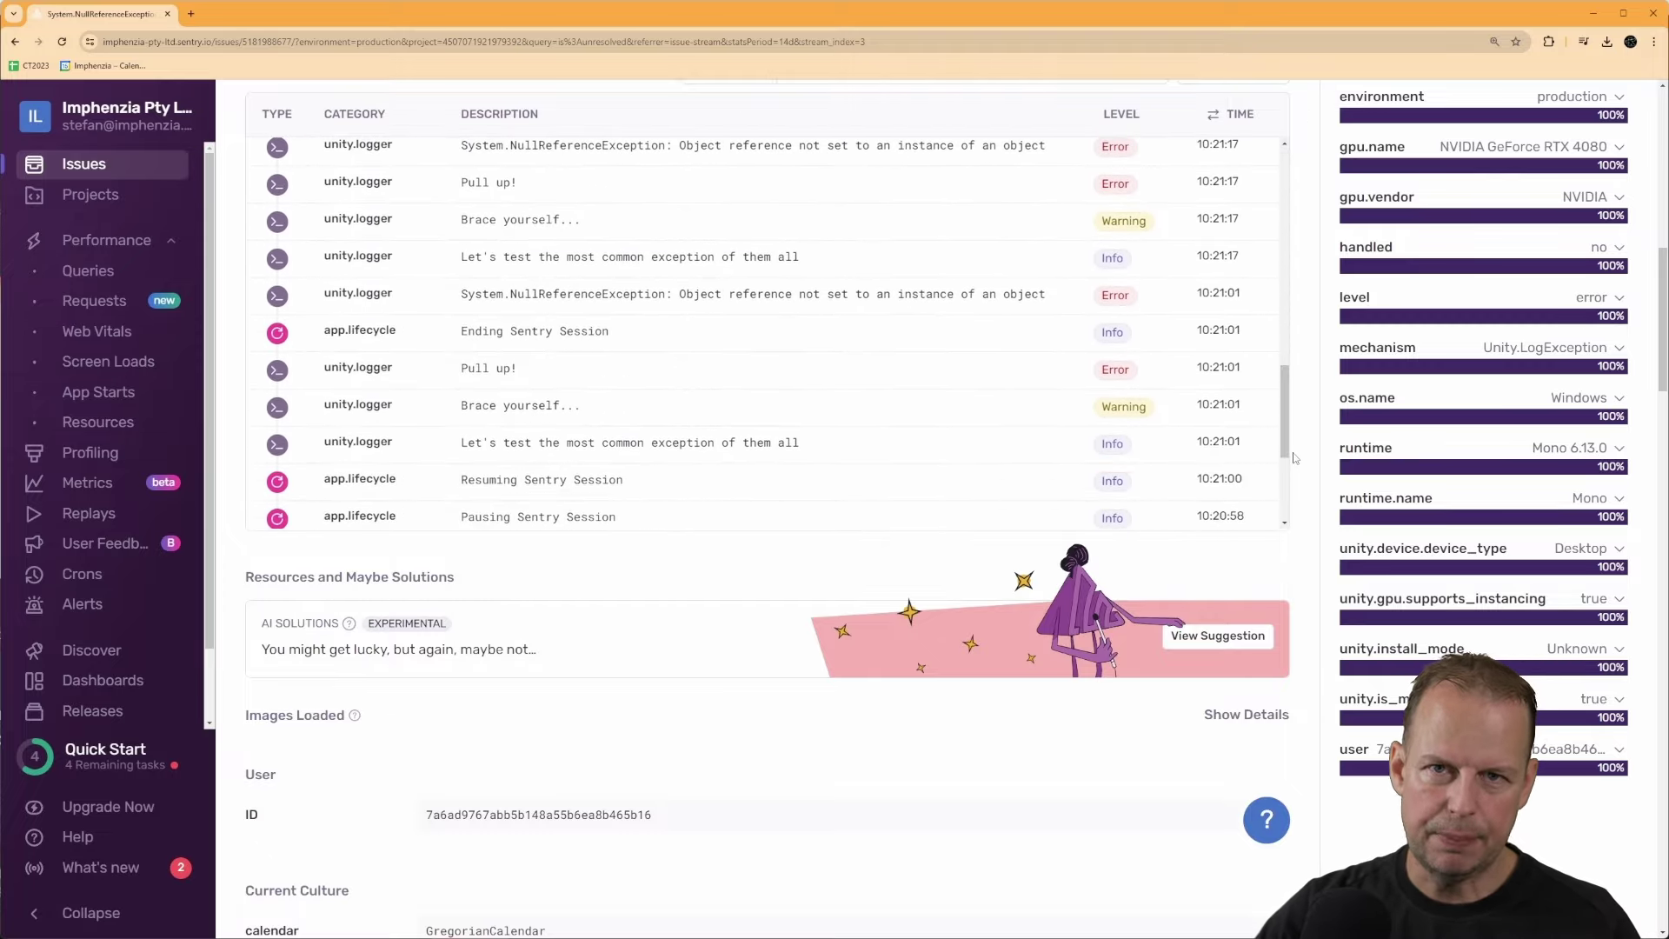
Show the AI solution suggestion for the NullReferenceException and read its problem description, proposed null check and closing advice
{"action": "scroll", "coordinate": [1354, 458], "scroll_direction": "down", "scroll_amount": 5}
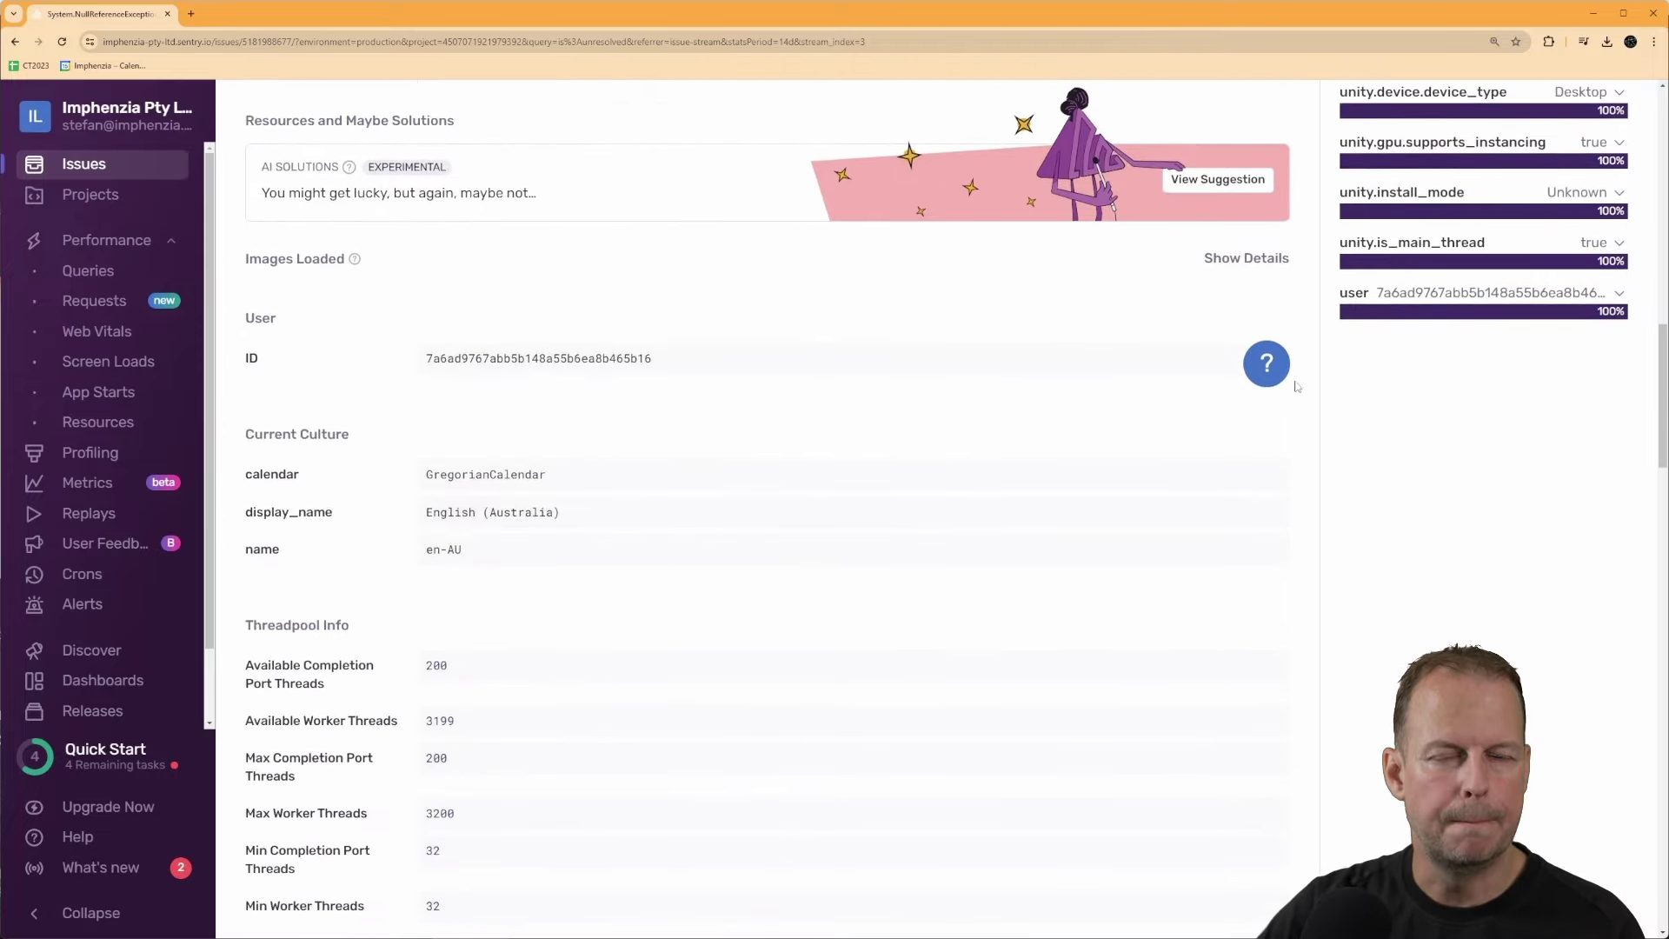
{"action": "left_click", "coordinate": [1218, 180]}
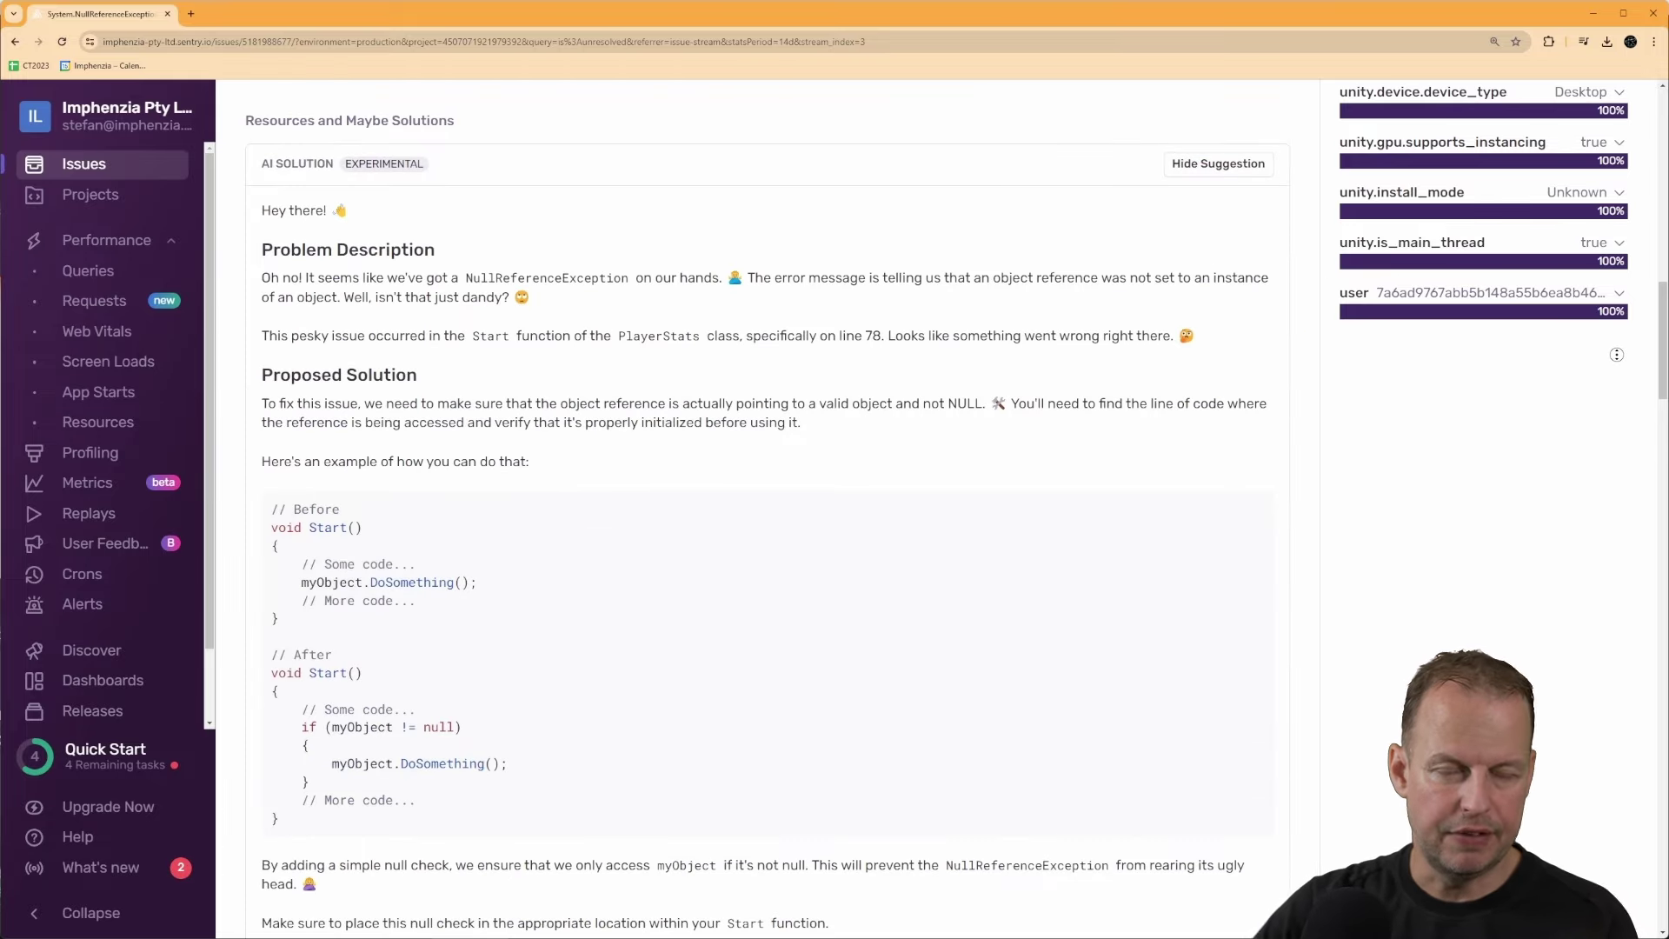
{"action": "scroll", "coordinate": [1616, 363], "scroll_direction": "down", "scroll_amount": 1}
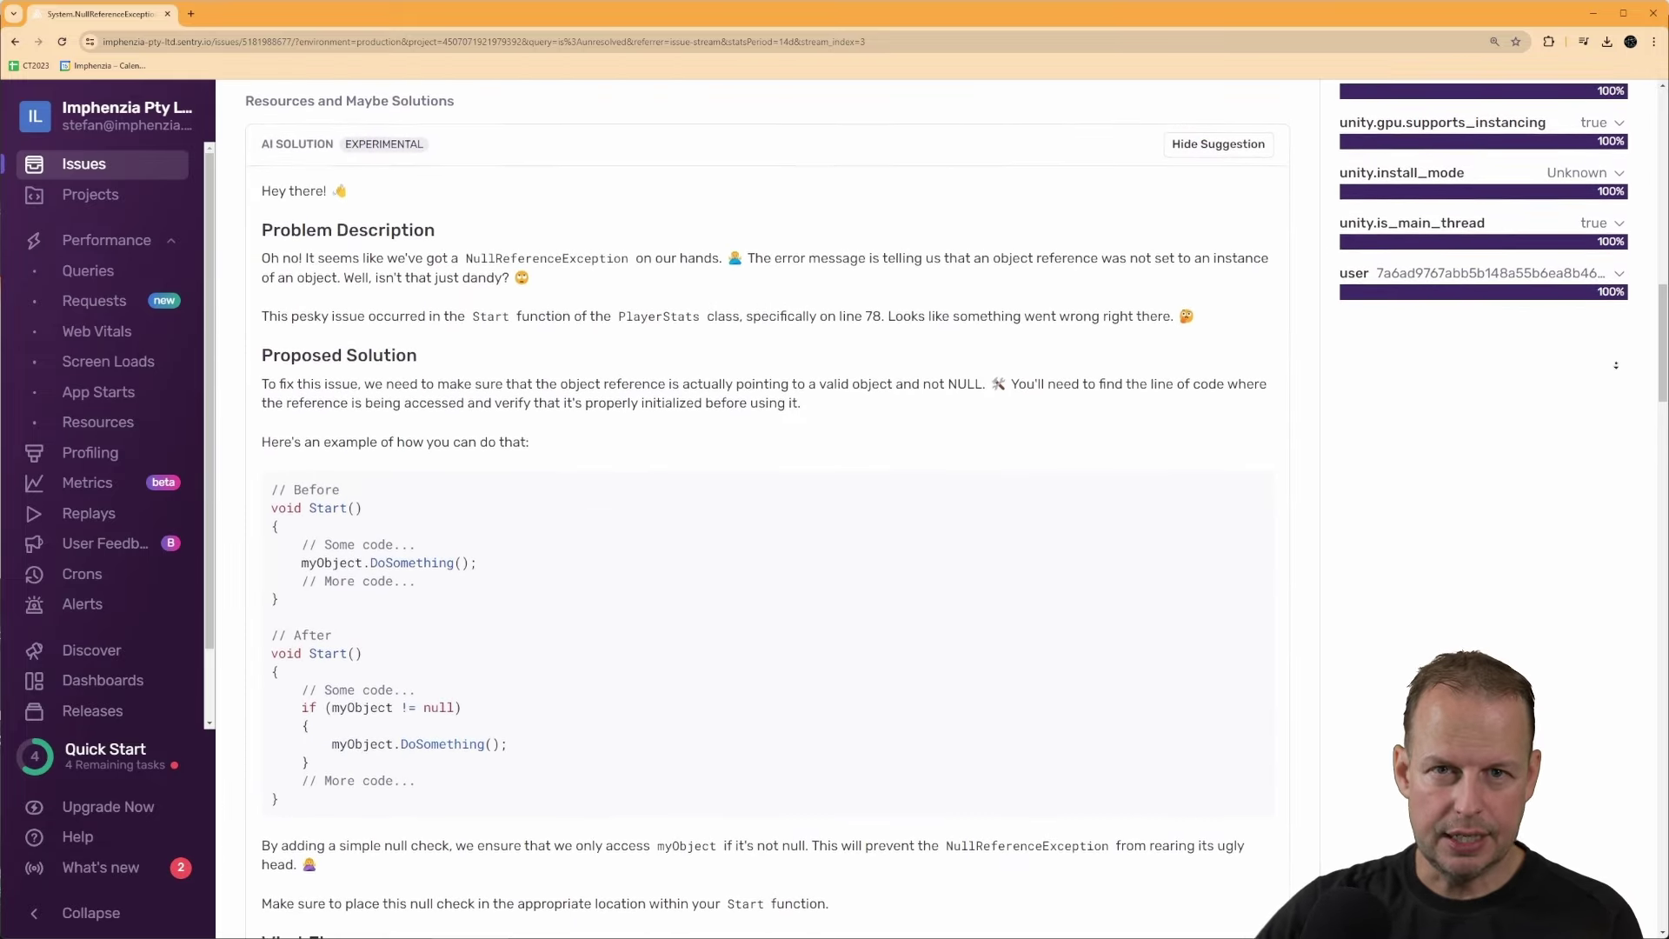
{"action": "scroll", "coordinate": [1616, 366], "scroll_direction": "down", "scroll_amount": 1}
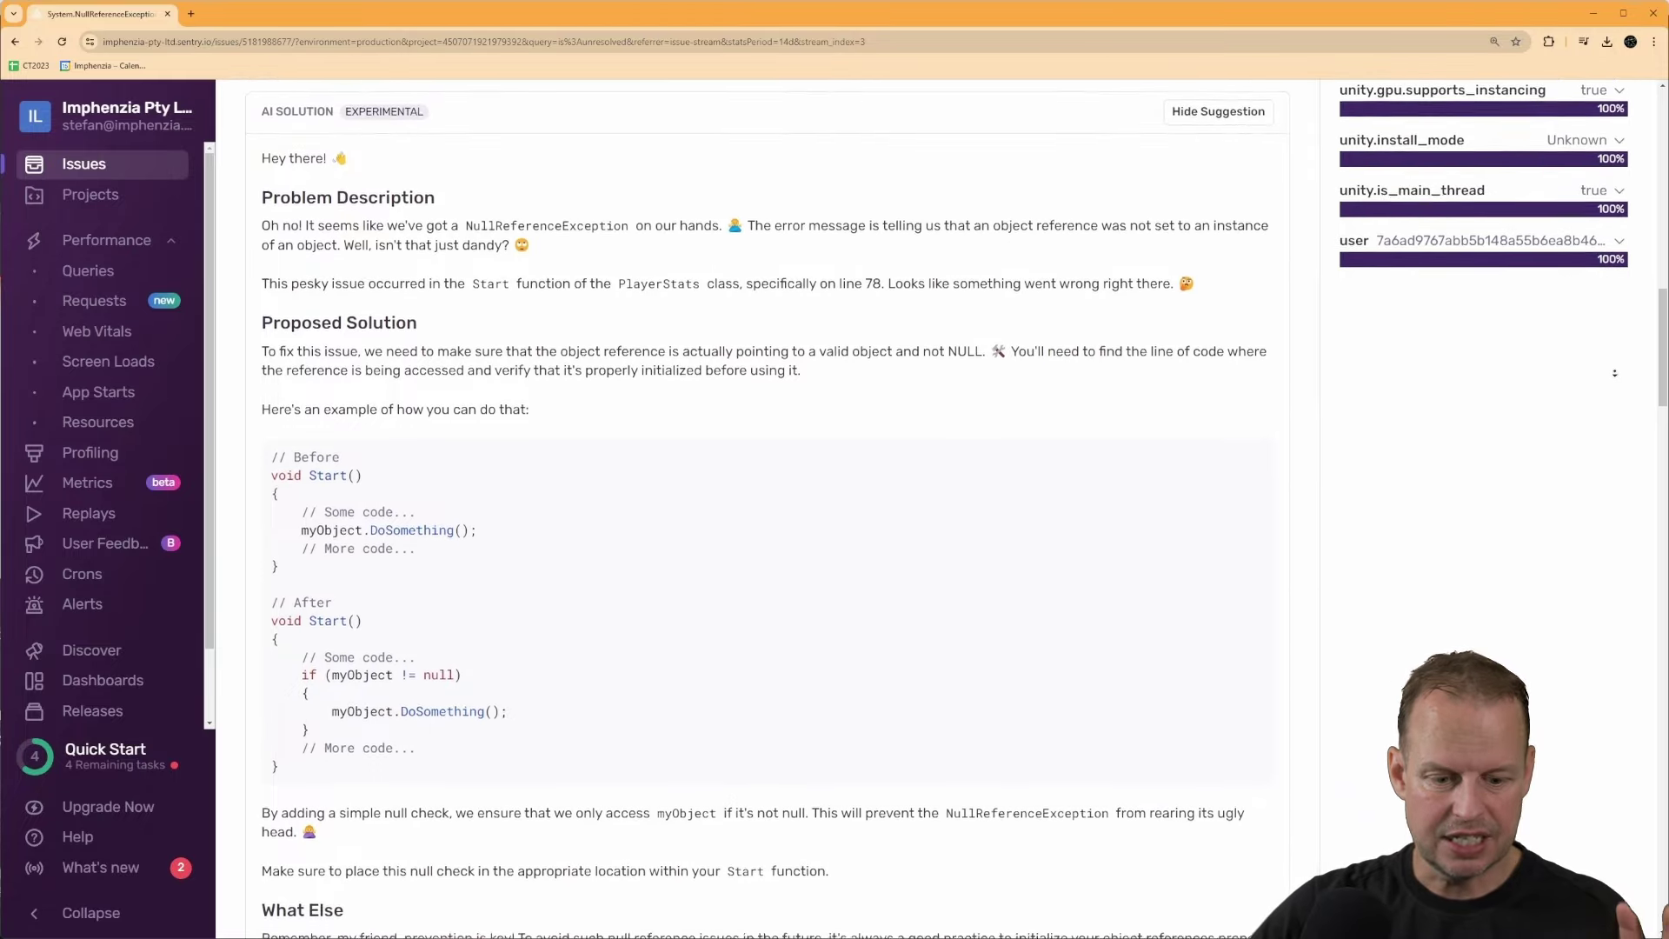
{"action": "scroll", "coordinate": [1614, 376], "scroll_direction": "down", "scroll_amount": 2}
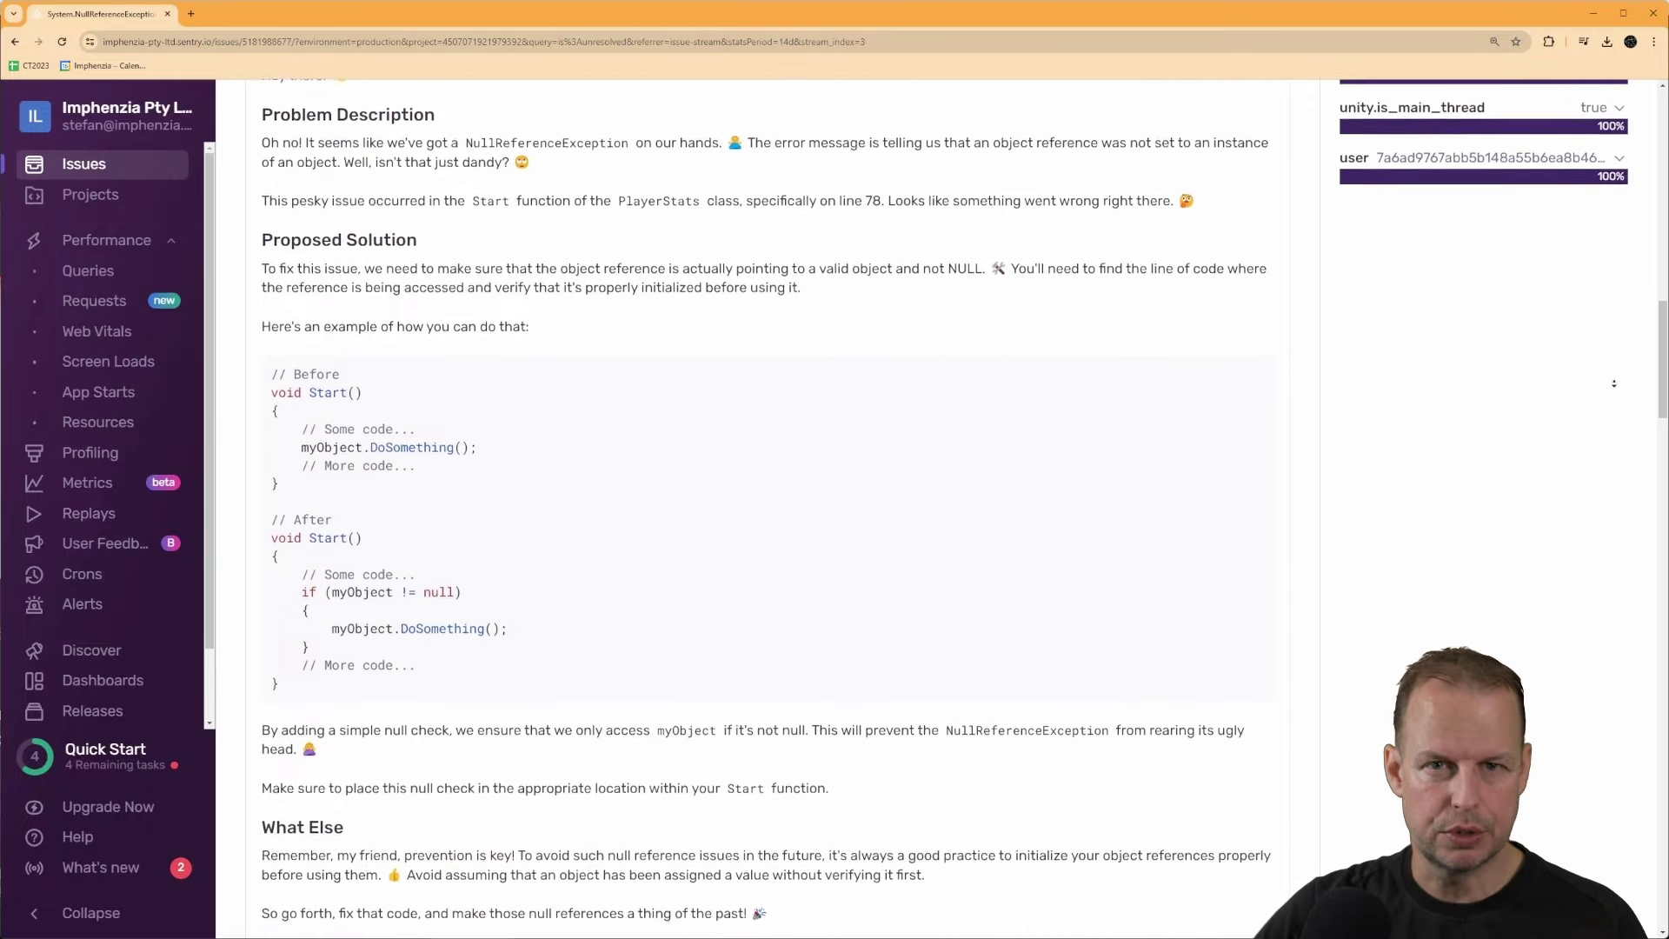
{"action": "scroll", "coordinate": [1614, 383], "scroll_direction": "down", "scroll_amount": 3}
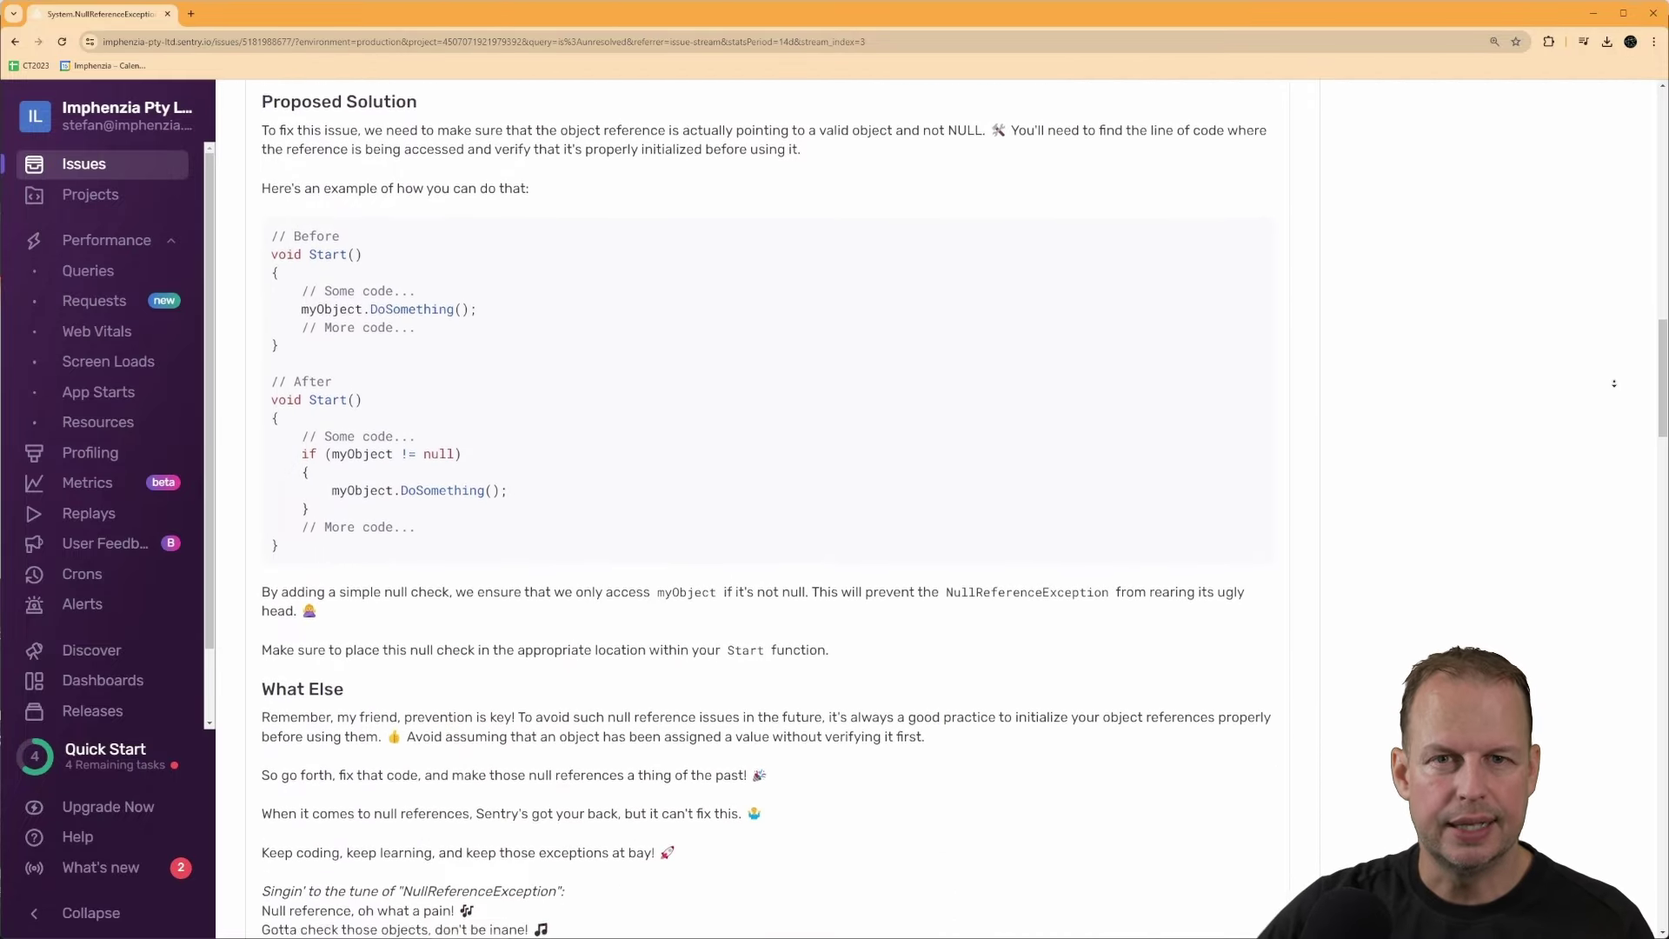
{"action": "scroll", "coordinate": [1614, 383], "scroll_direction": "down", "scroll_amount": 3}
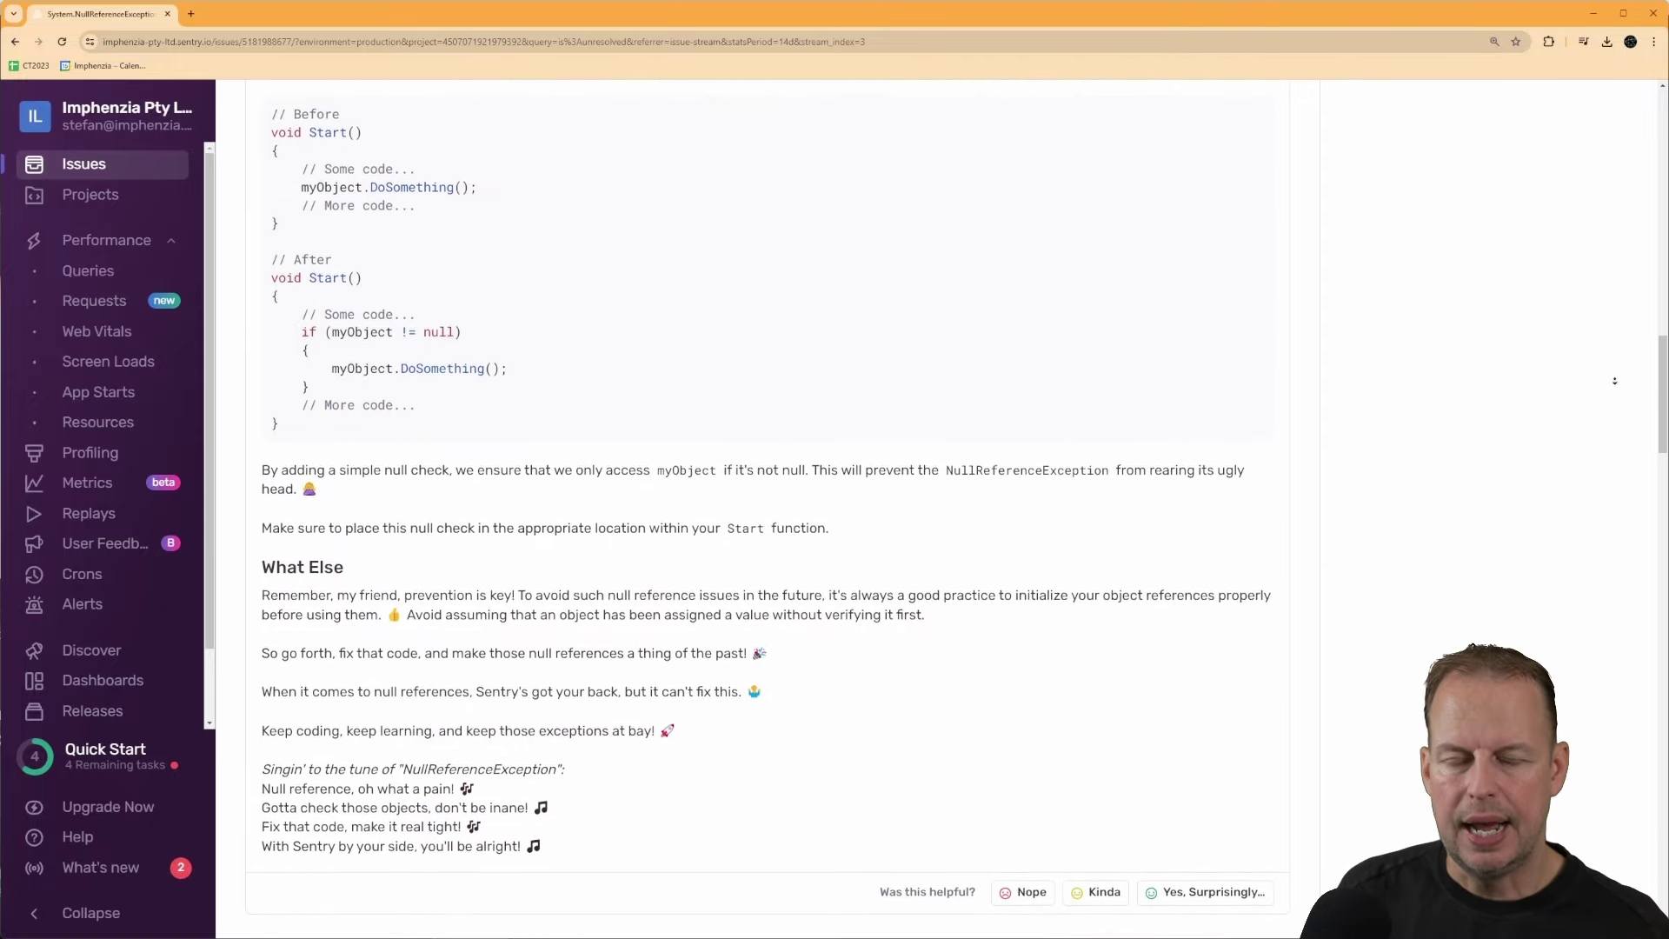
{"action": "scroll", "coordinate": [1614, 380], "scroll_direction": "down", "scroll_amount": 2}
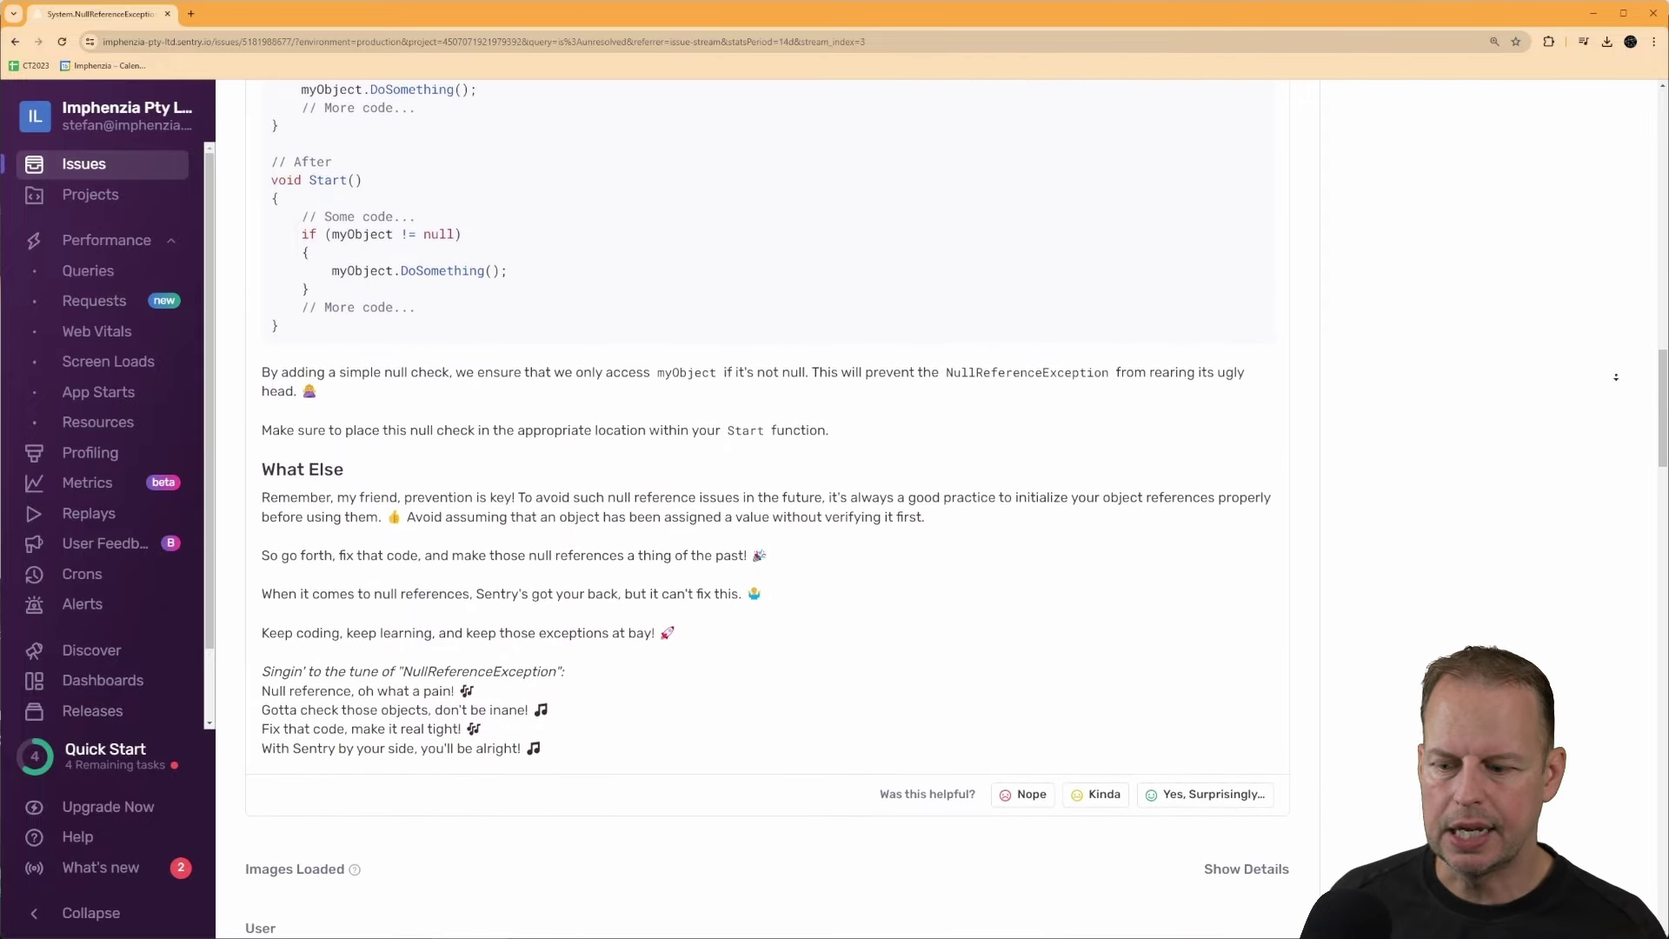
{"action": "scroll", "coordinate": [1614, 377], "scroll_direction": "down", "scroll_amount": 2}
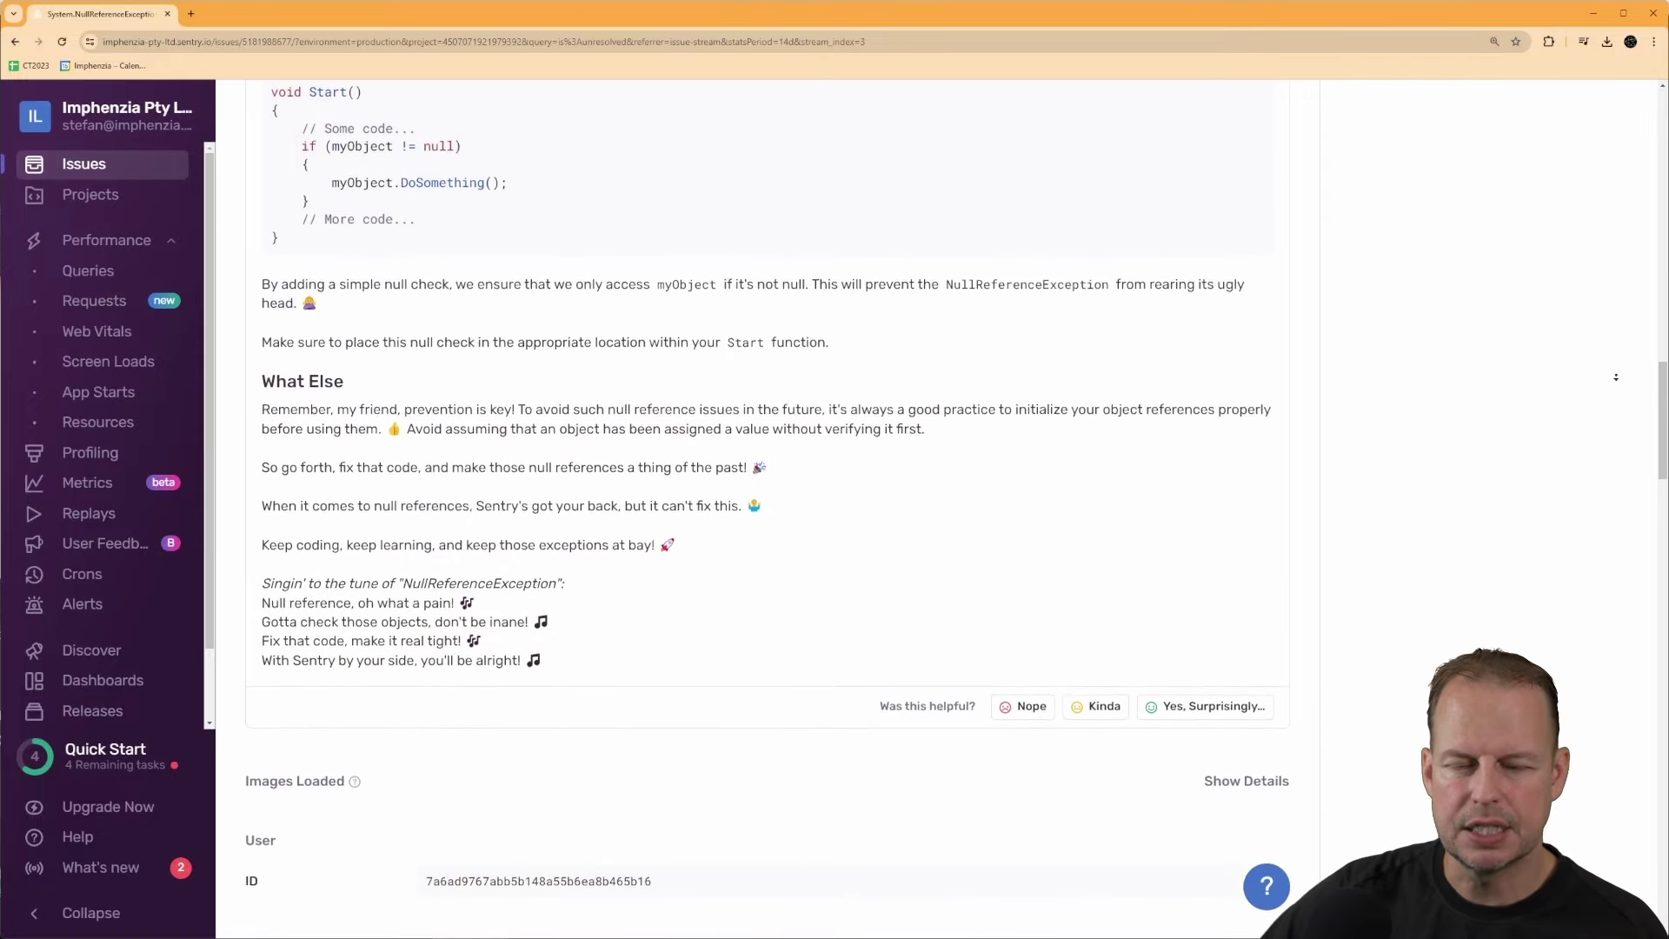
{"action": "scroll", "coordinate": [1617, 377], "scroll_direction": "down", "scroll_amount": 2}
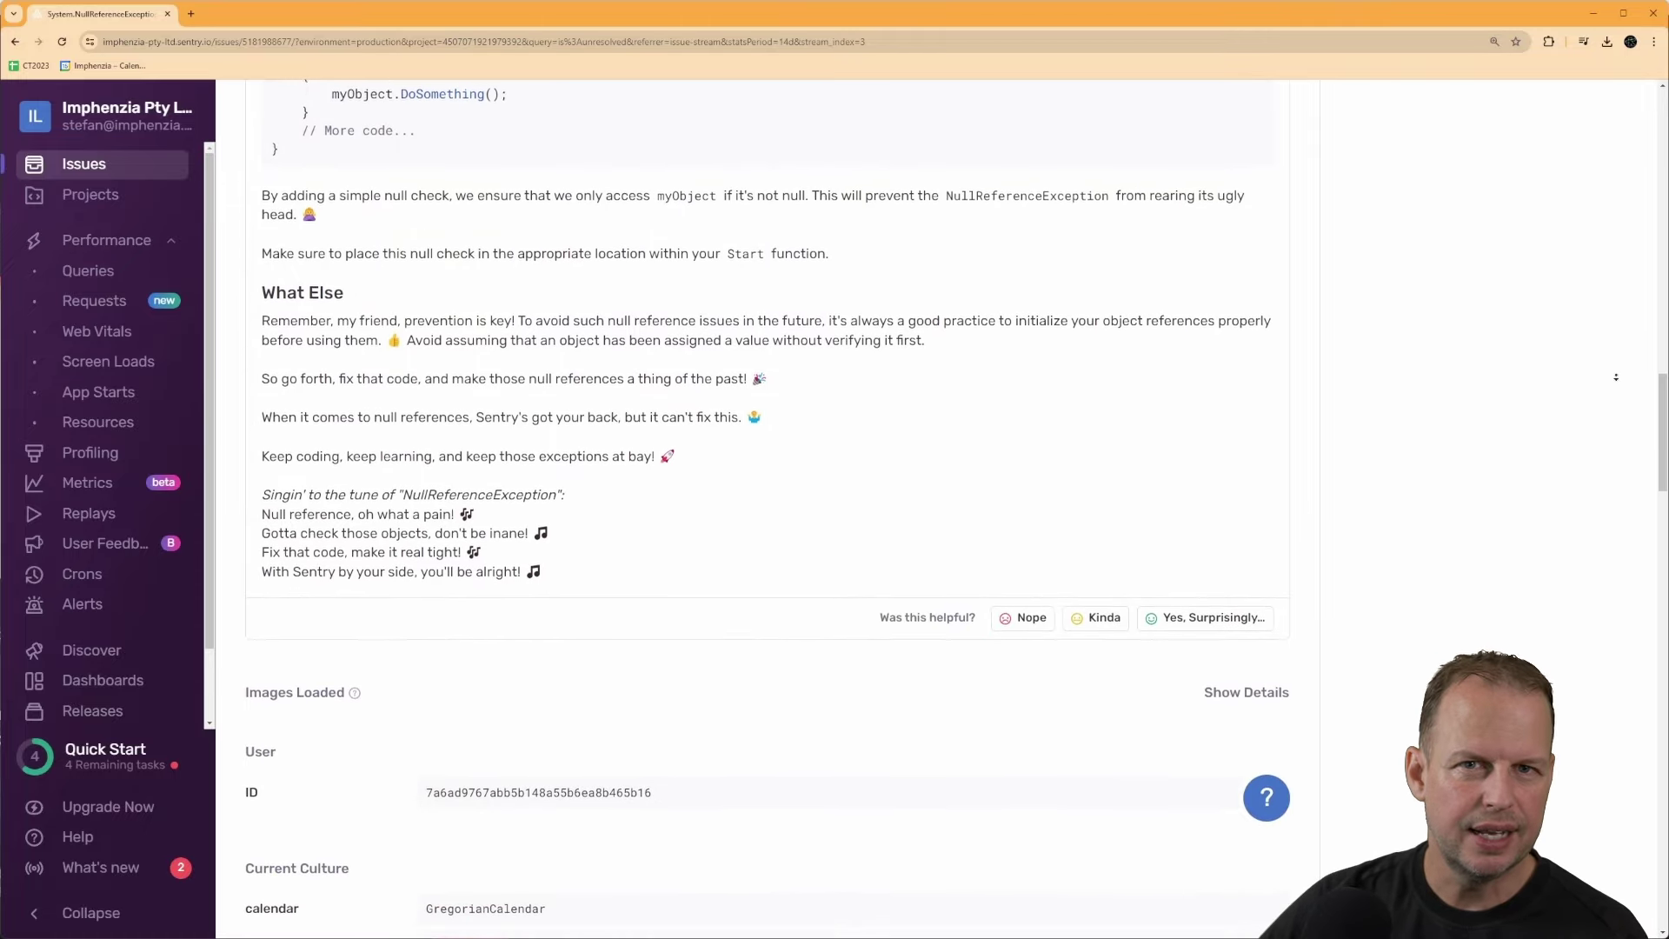
{"action": "scroll", "coordinate": [1617, 378], "scroll_direction": "down", "scroll_amount": 2}
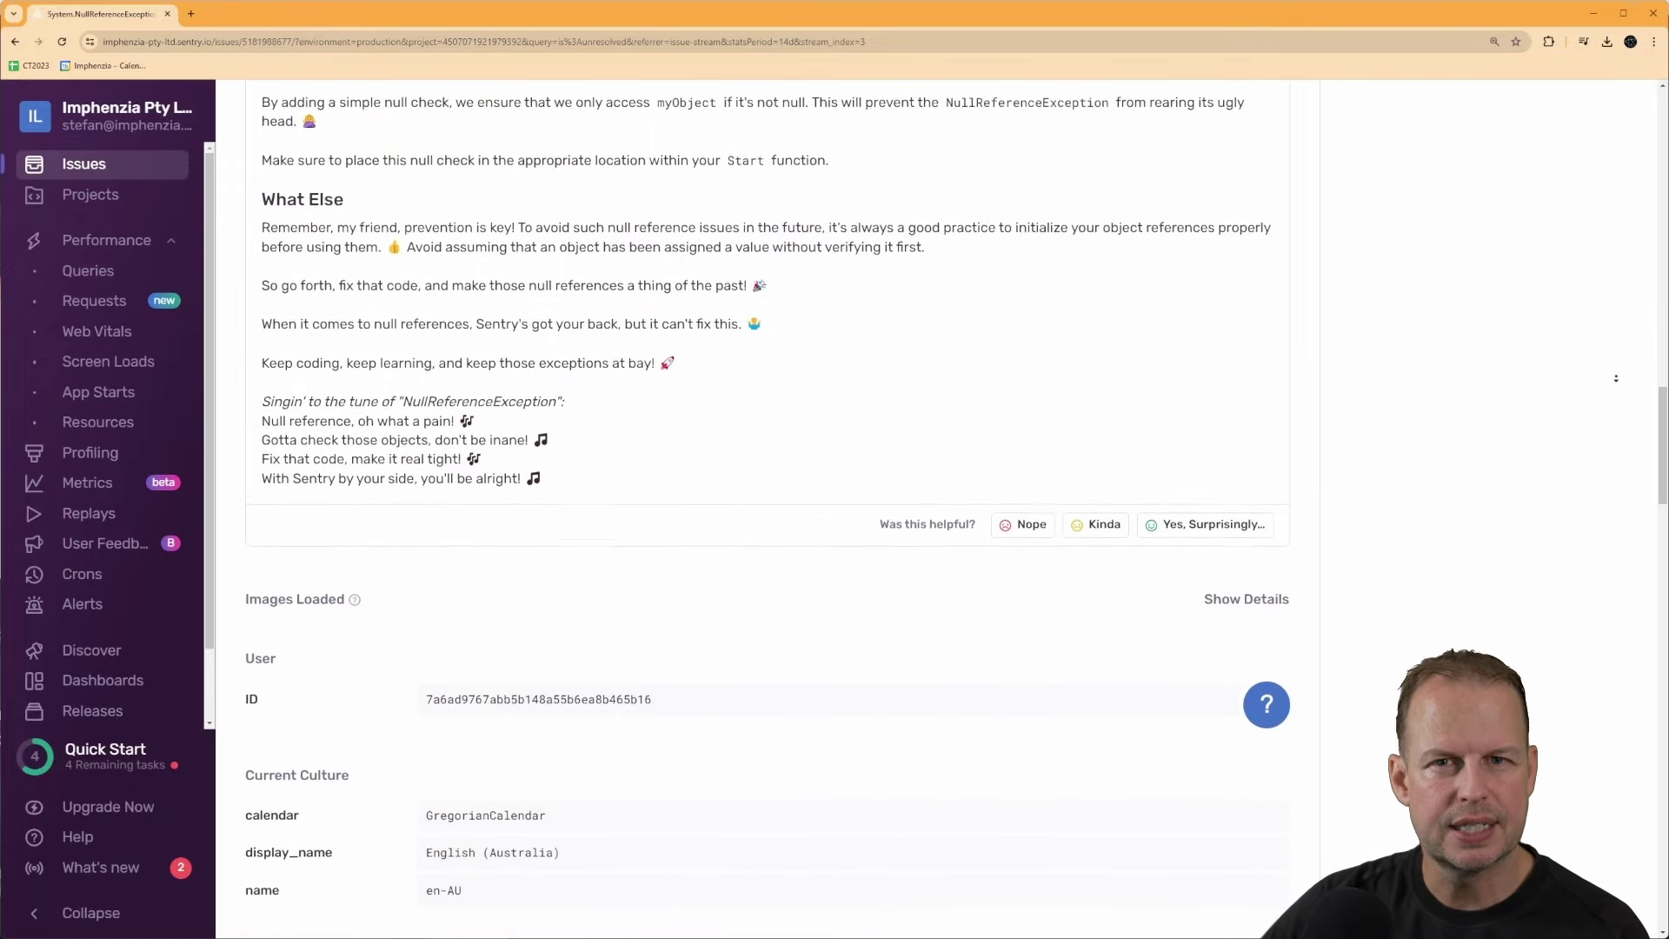
{"action": "scroll", "coordinate": [1617, 378], "scroll_direction": "down", "scroll_amount": 2}
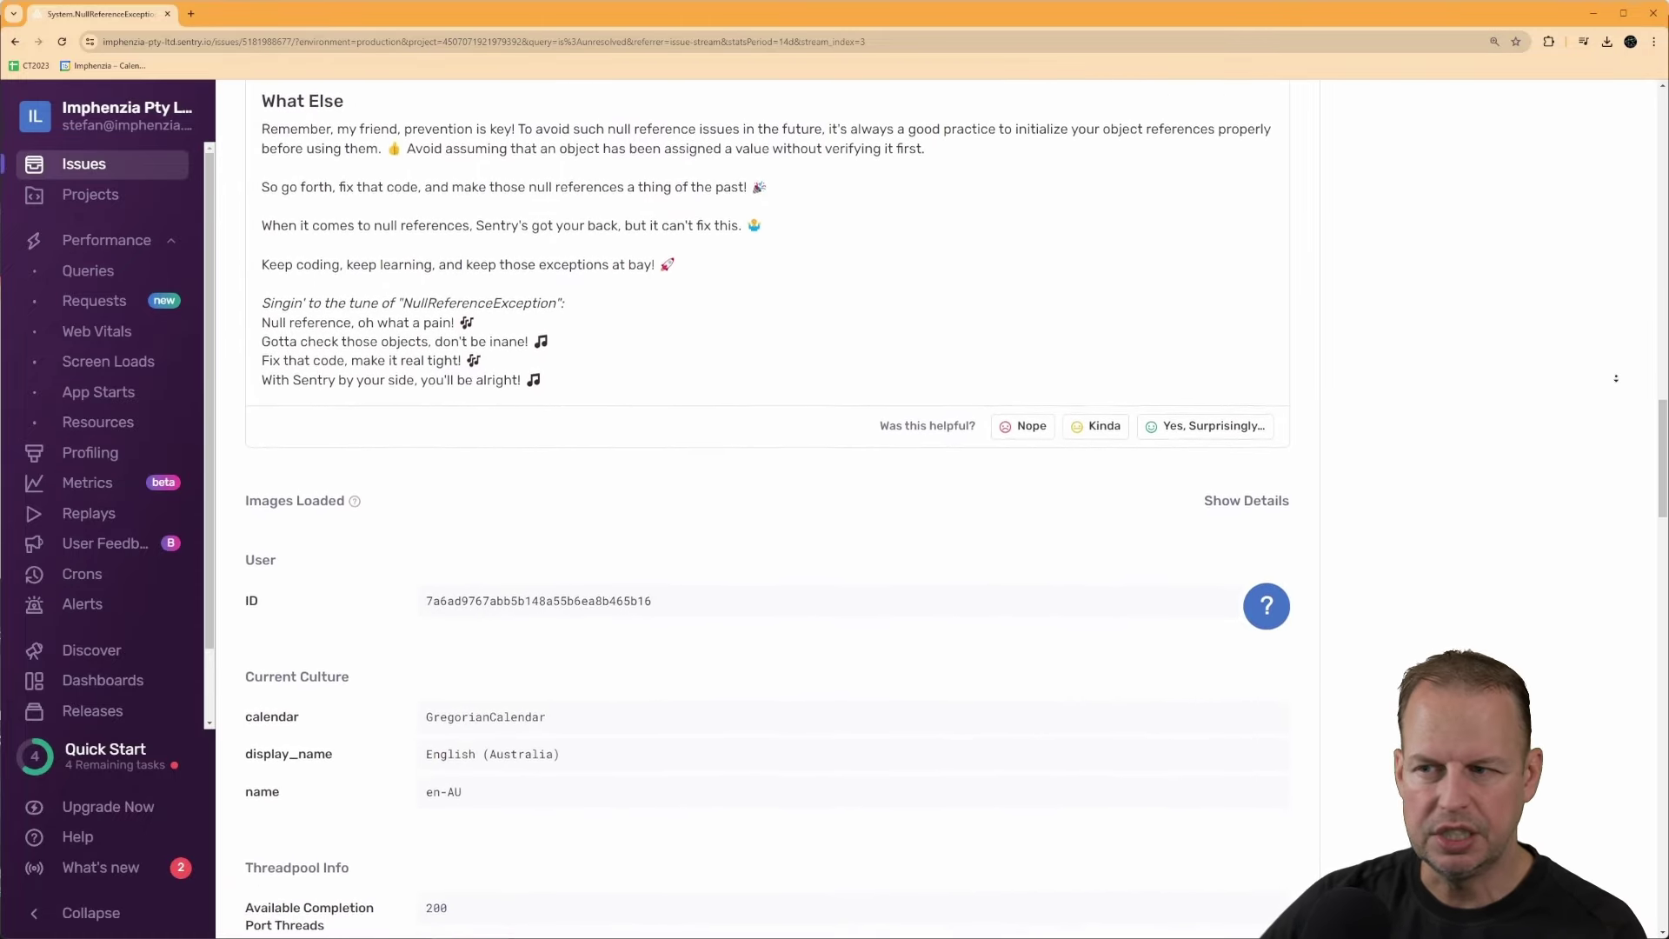
Examine the error event's user, culture, threadpool, app, device and graphics processor details
{"action": "scroll", "coordinate": [1616, 379], "scroll_direction": "down", "scroll_amount": 3}
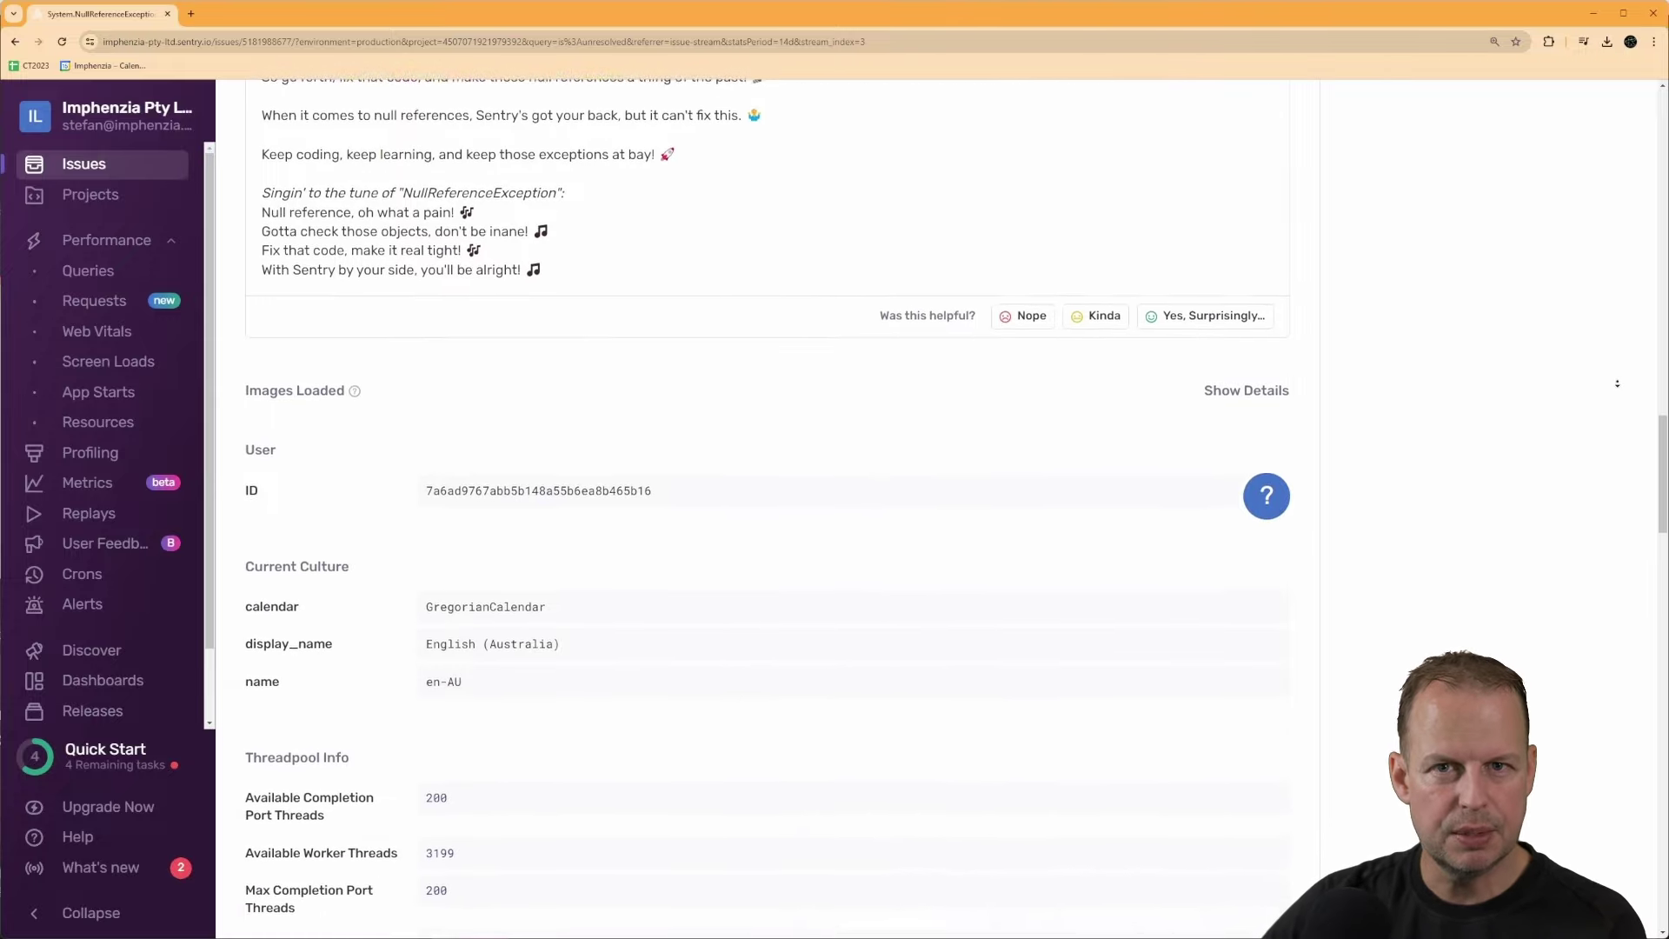
{"action": "scroll", "coordinate": [1617, 383], "scroll_direction": "down", "scroll_amount": 3}
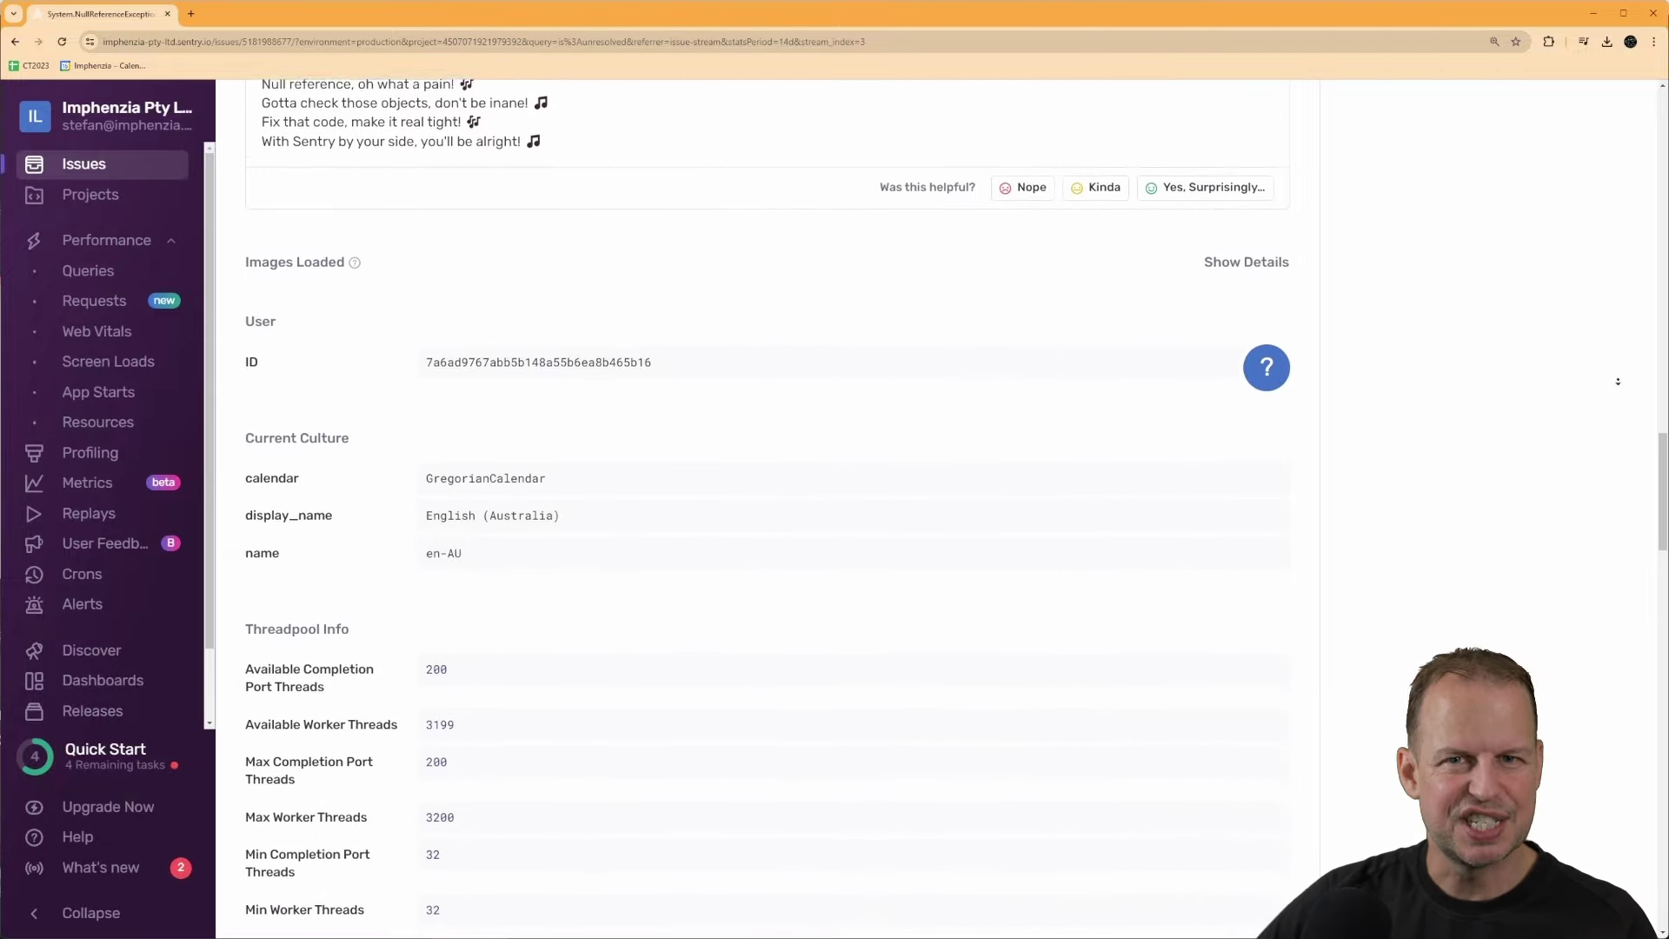
{"action": "scroll", "coordinate": [1618, 381], "scroll_direction": "down", "scroll_amount": 3}
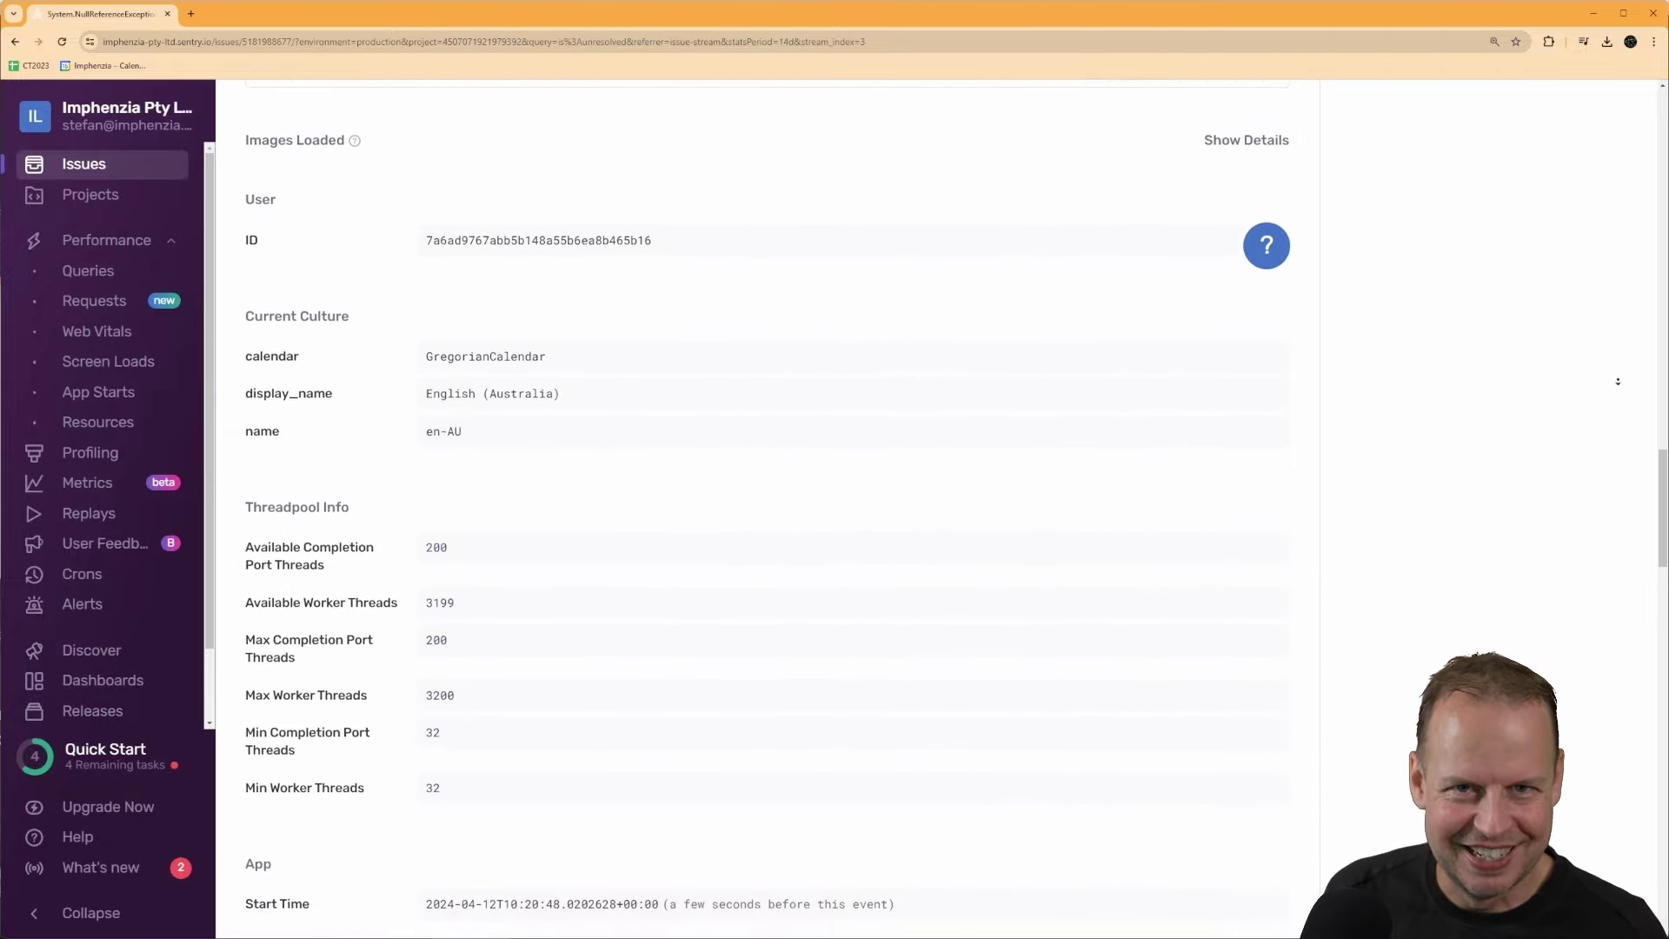
{"action": "scroll", "coordinate": [1618, 381], "scroll_direction": "down", "scroll_amount": 3}
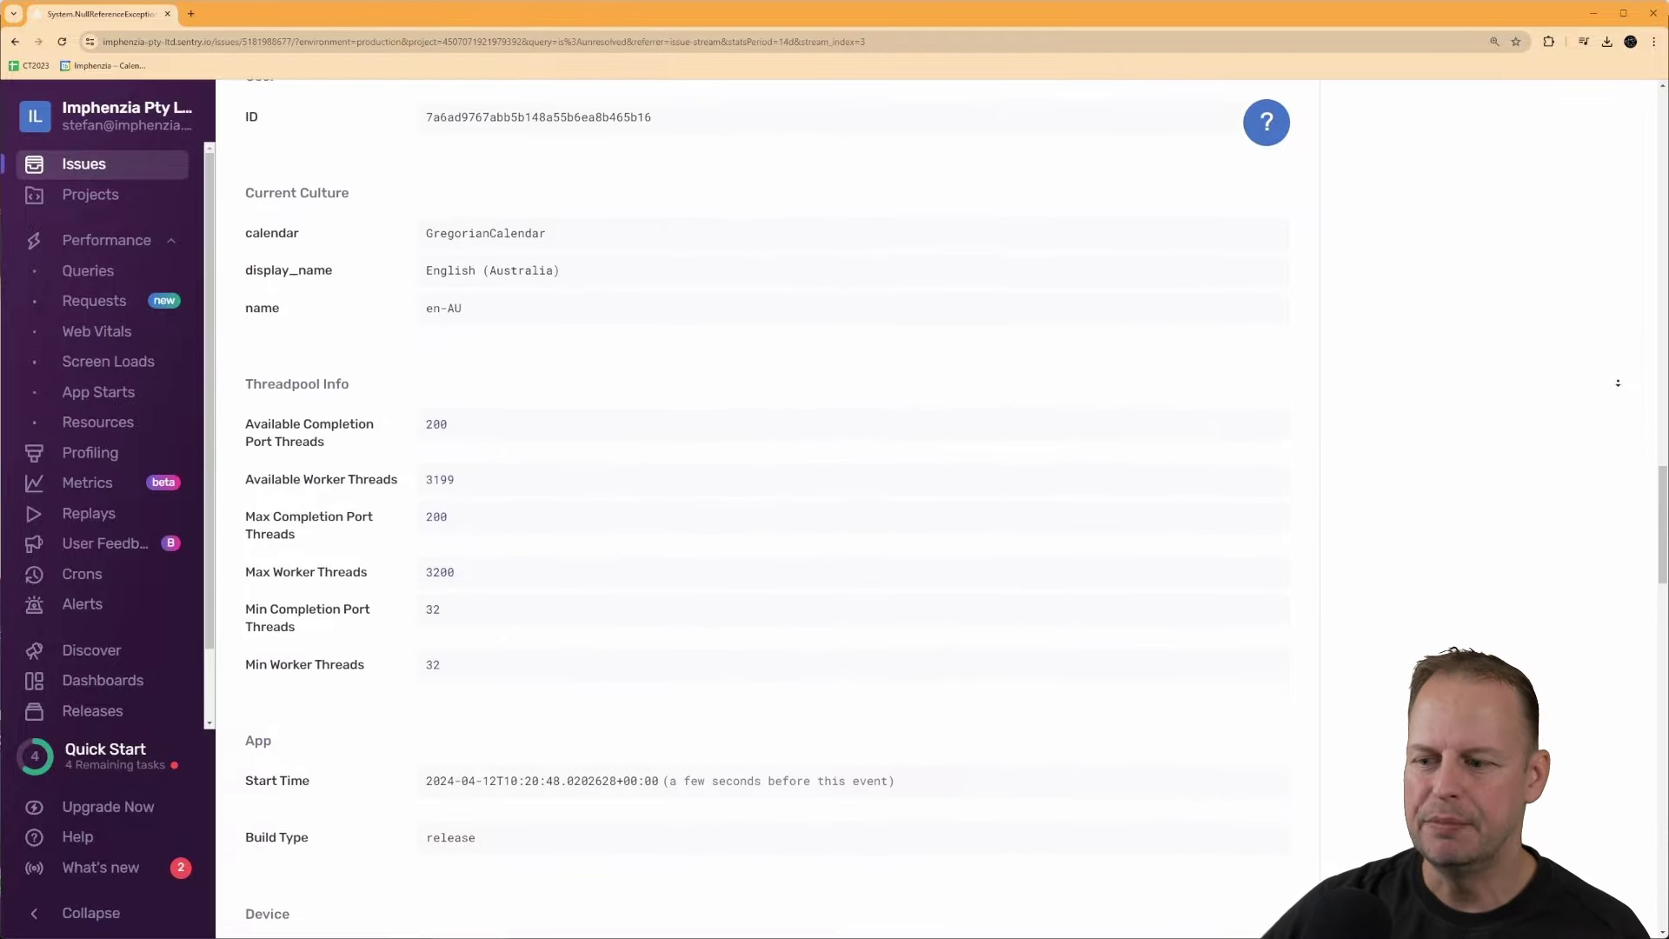
{"action": "scroll", "coordinate": [1617, 384], "scroll_direction": "down", "scroll_amount": 4}
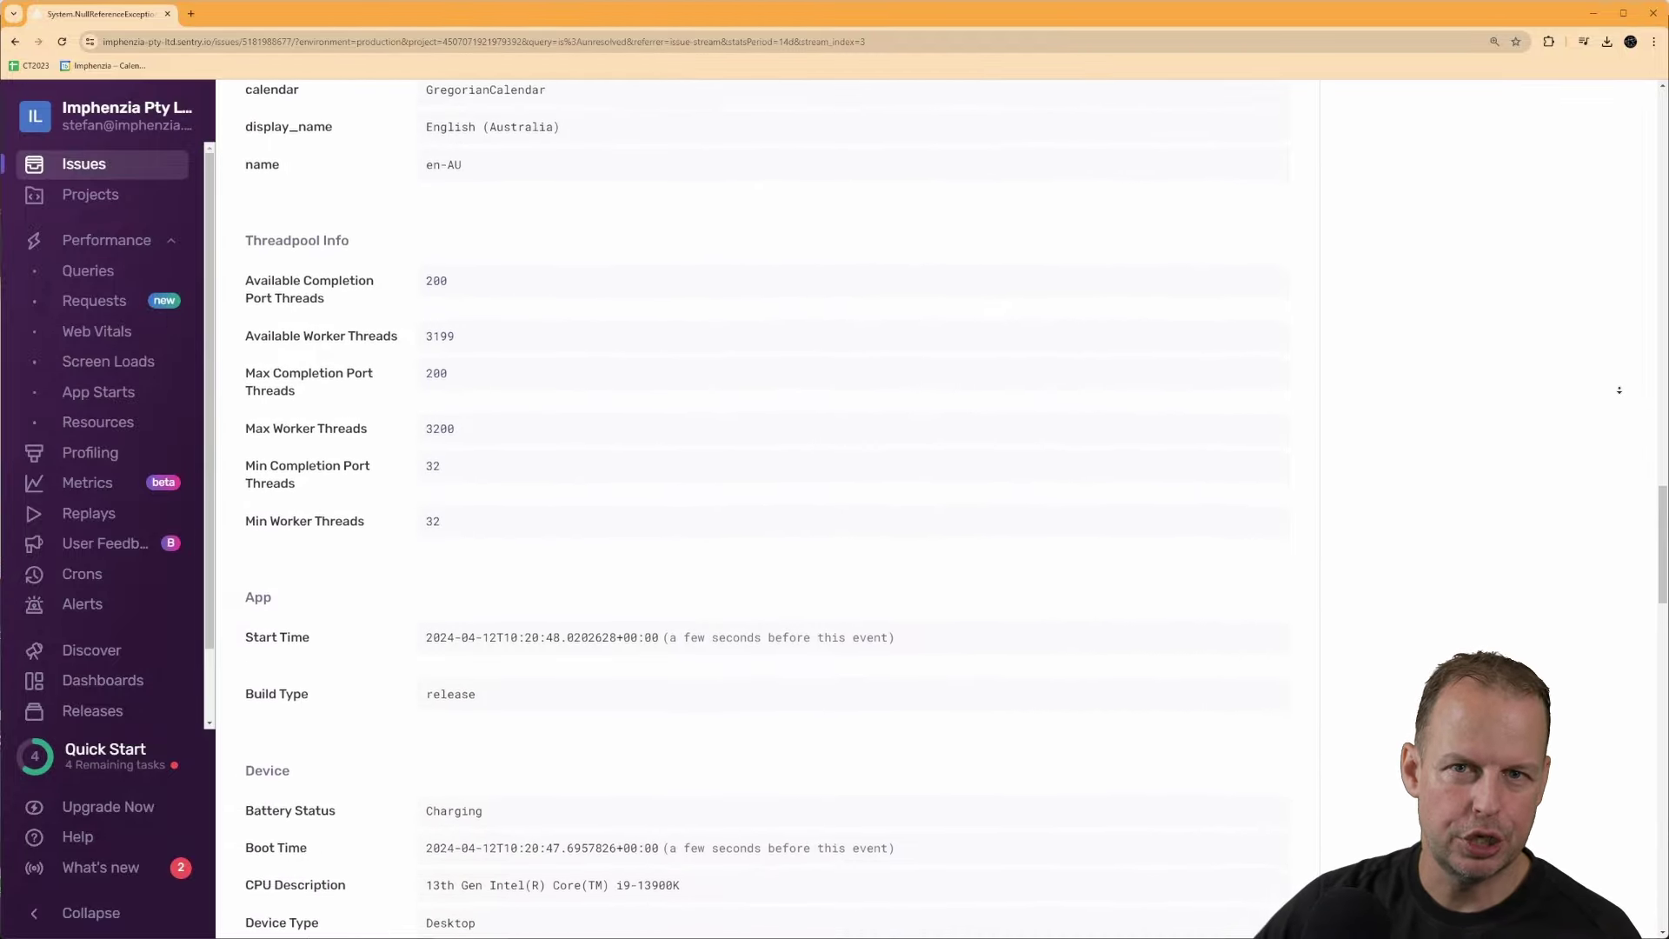
{"action": "scroll", "coordinate": [1620, 393], "scroll_direction": "down", "scroll_amount": 5}
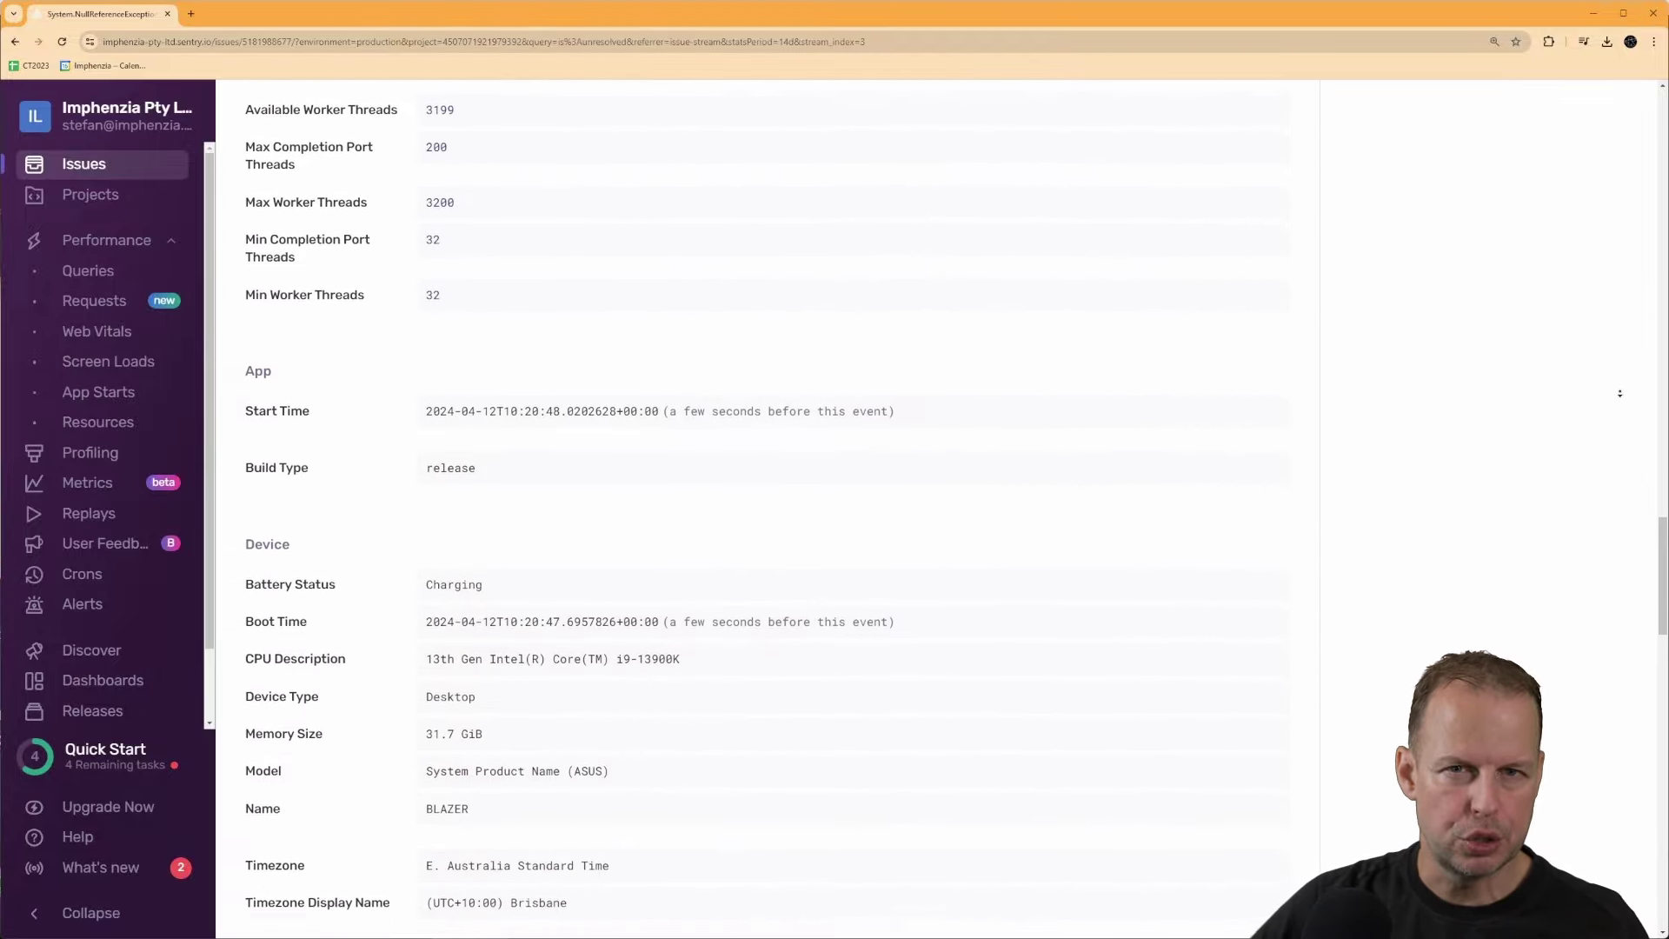
{"action": "scroll", "coordinate": [1620, 393], "scroll_direction": "down", "scroll_amount": 5}
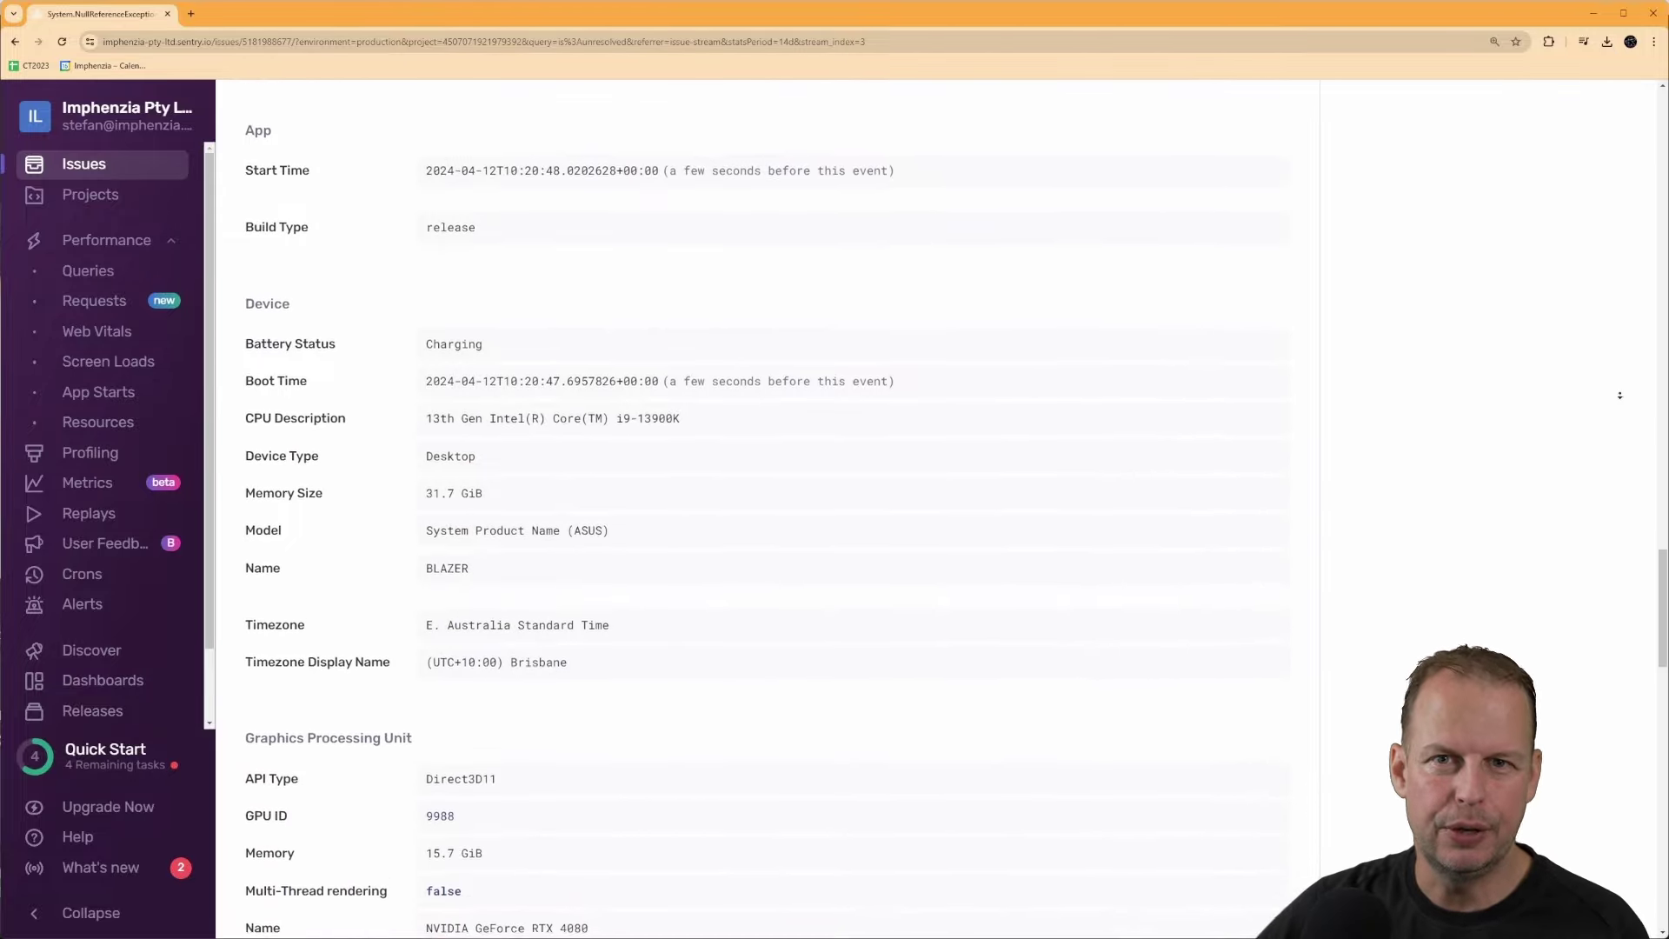